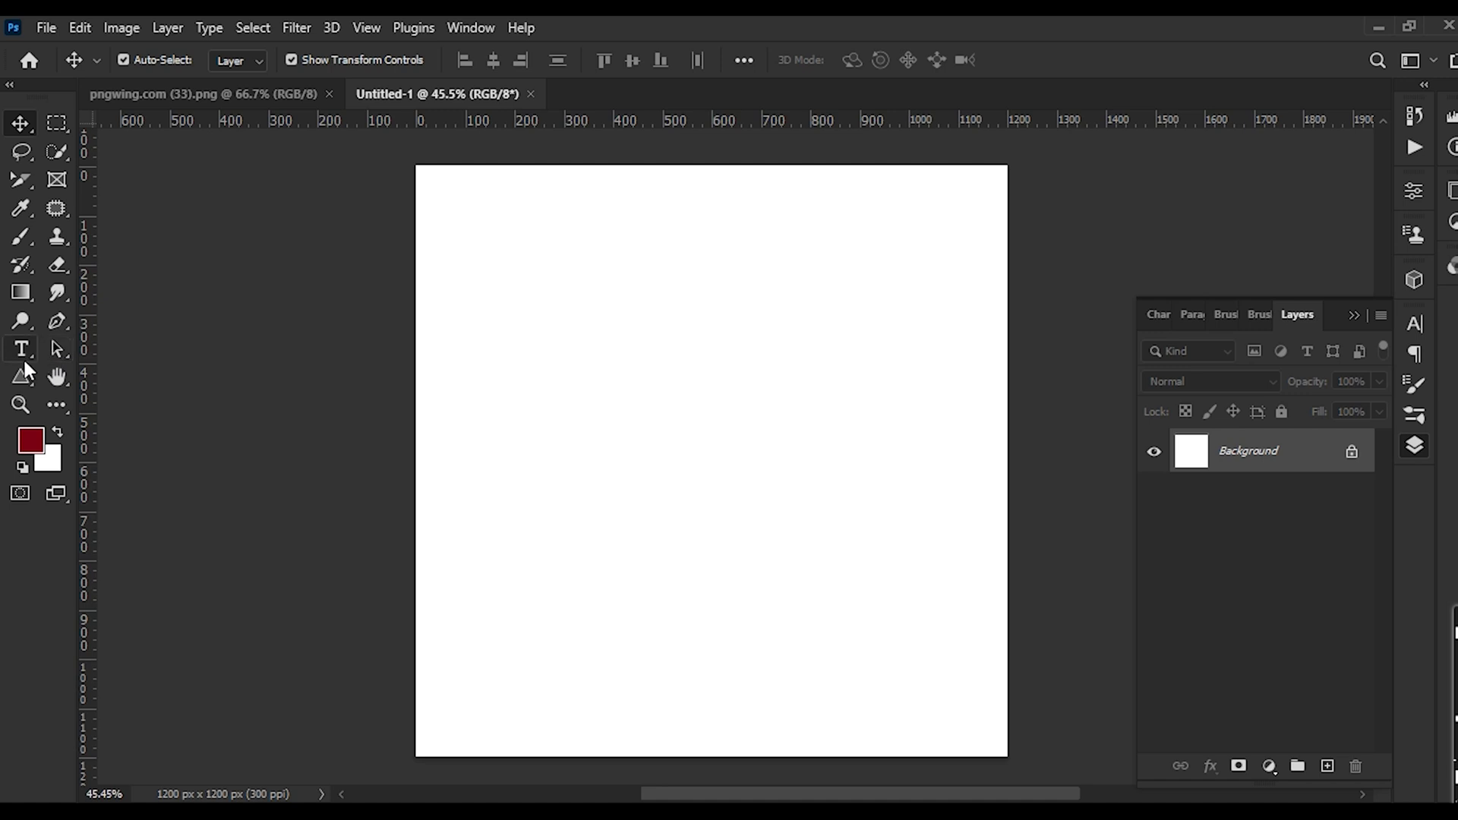
Add the text "NEW COLLECTION" in the upper part of the blank canvas
click(642, 323)
text(NEW COLLECTION)
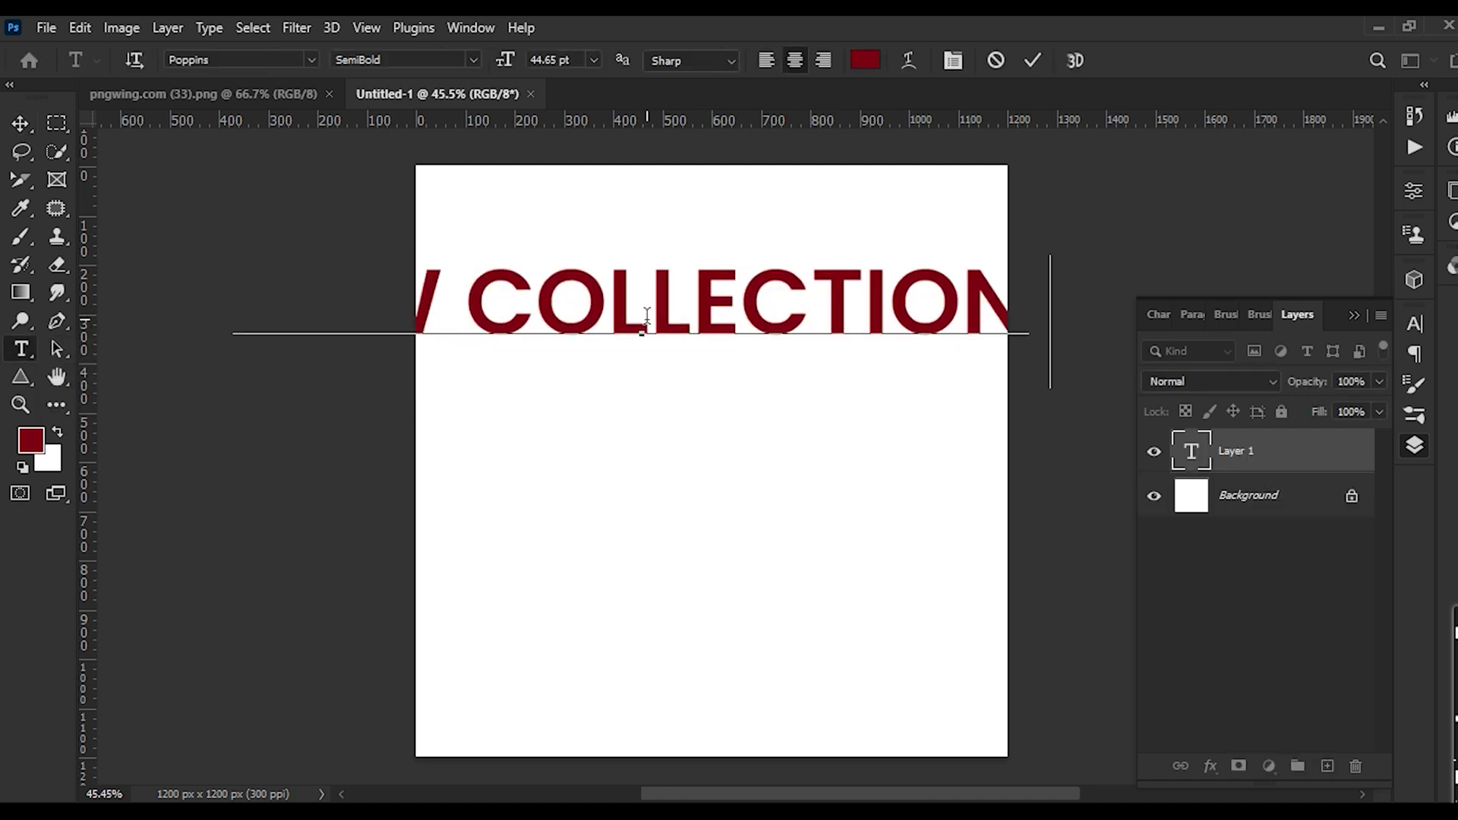
key(ctrl+a)
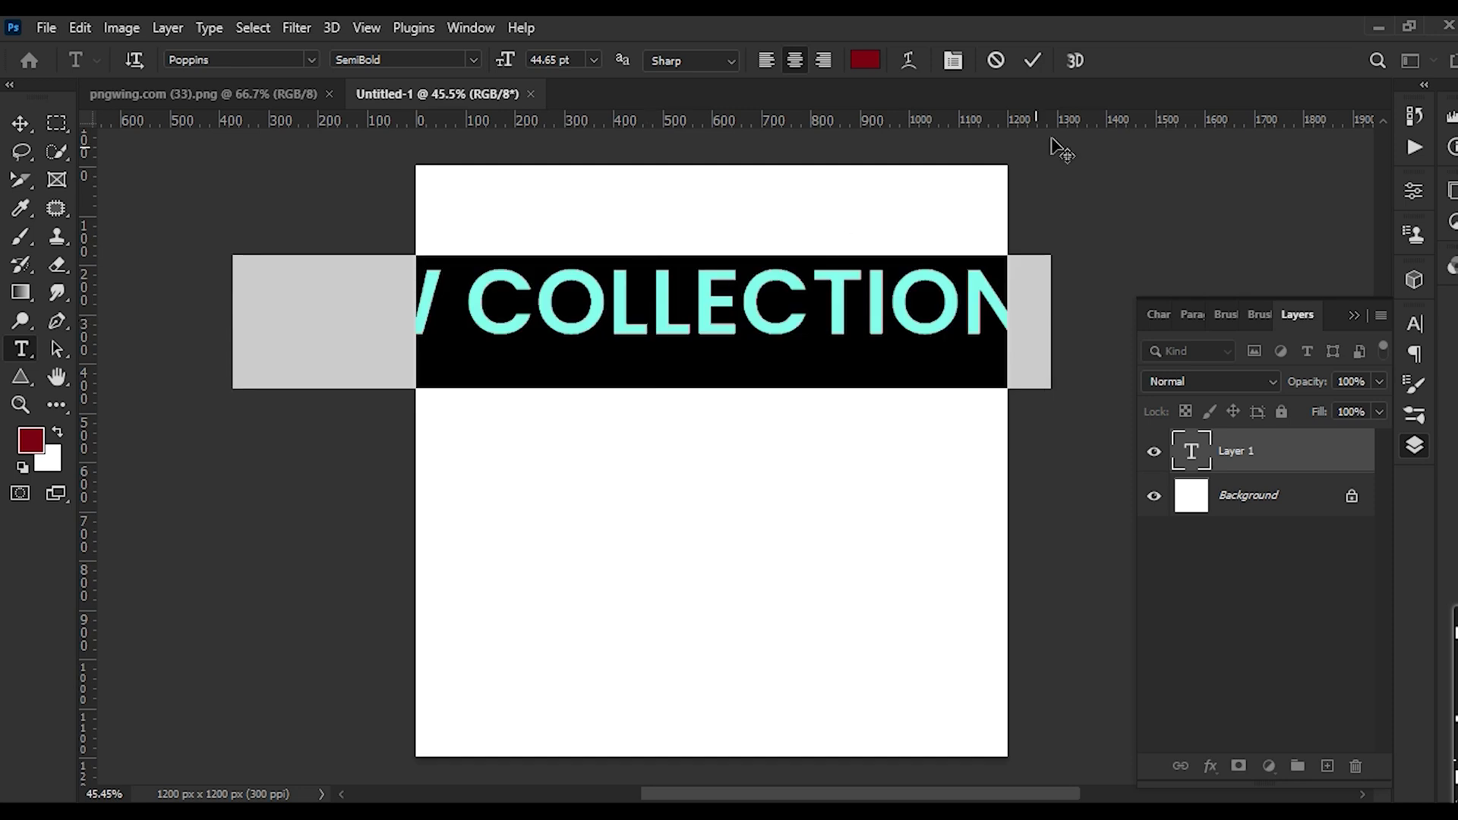
click(1033, 58)
Centre the "NEW COLLECTION" text horizontally on the canvas
key(ctrl+a)
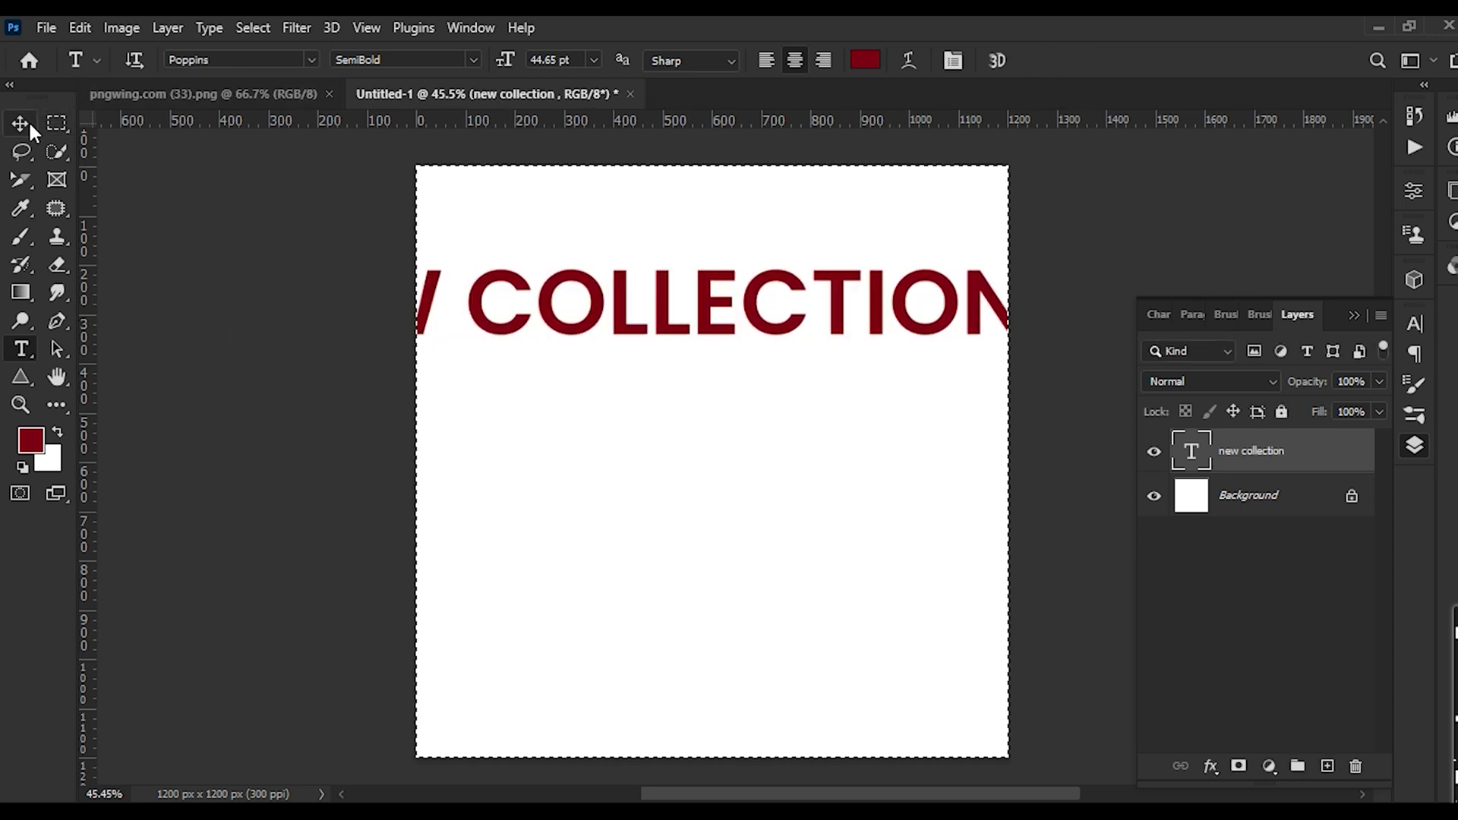
click(29, 122)
click(498, 58)
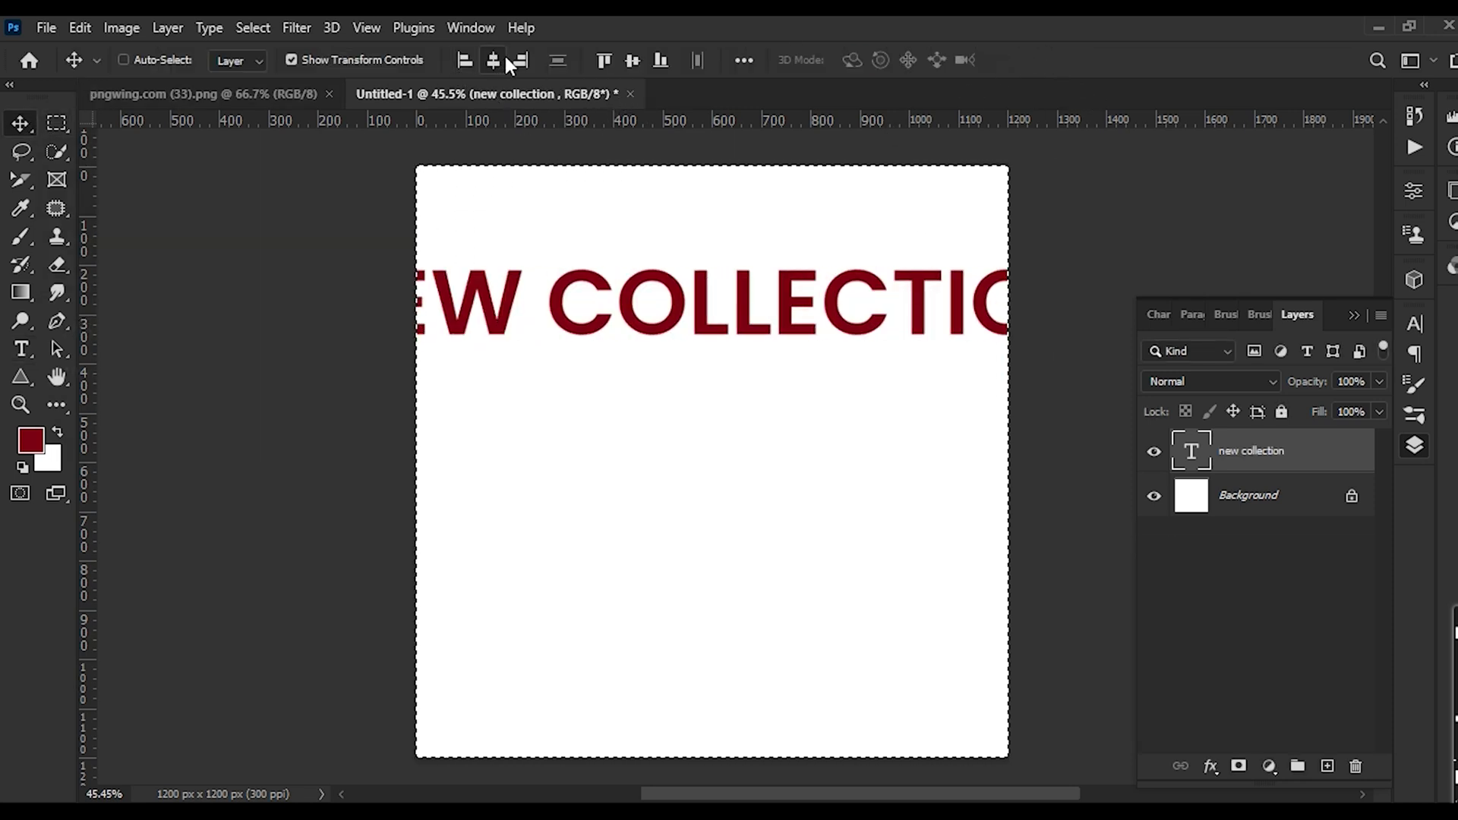
key(ctrl+d)
Scale the "NEW COLLECTION" text down proportionally to about 43% so it fits inside the canvas
key(ctrl+t)
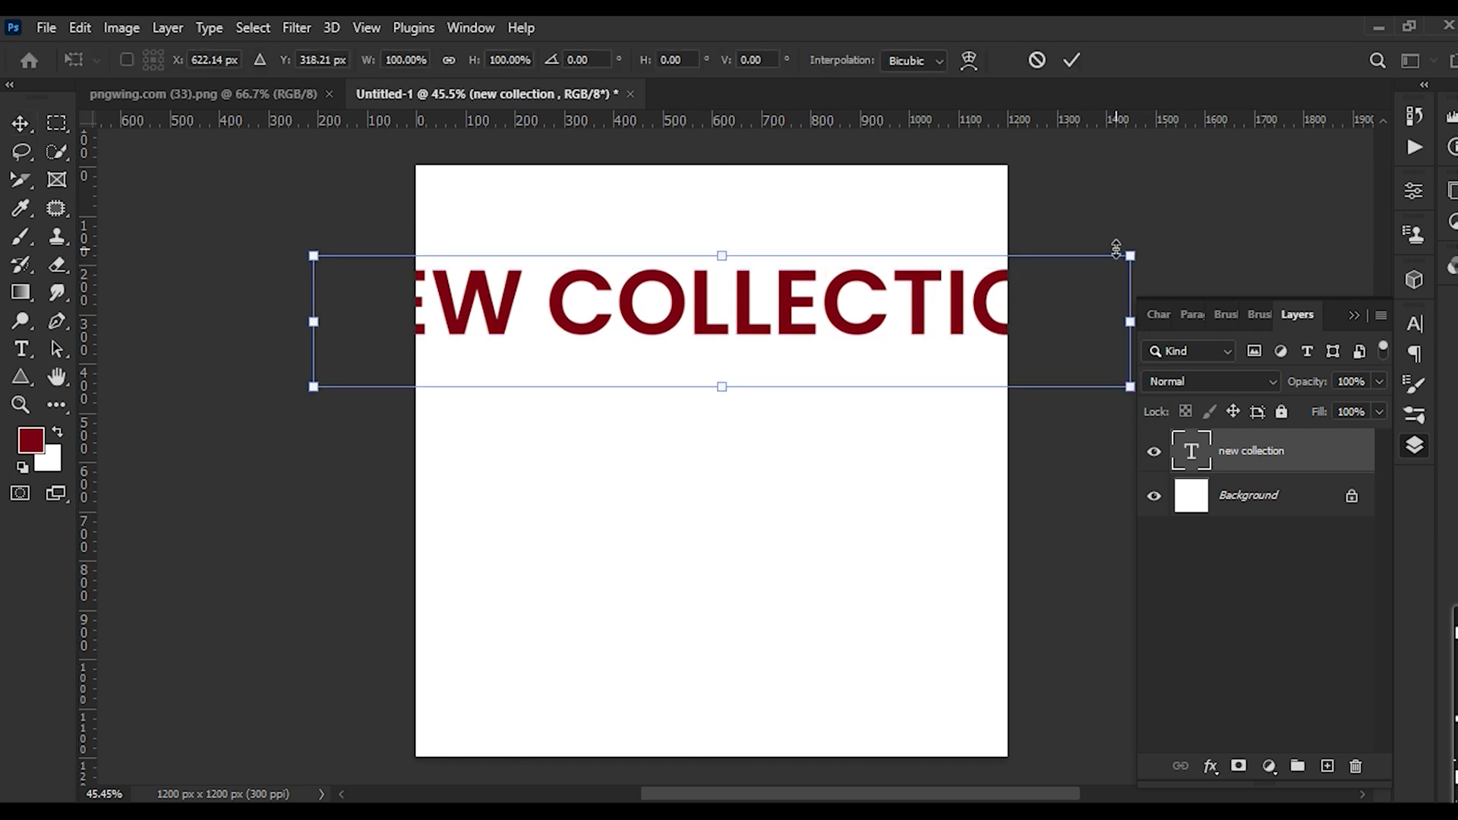
drag(1129, 260, 921, 412)
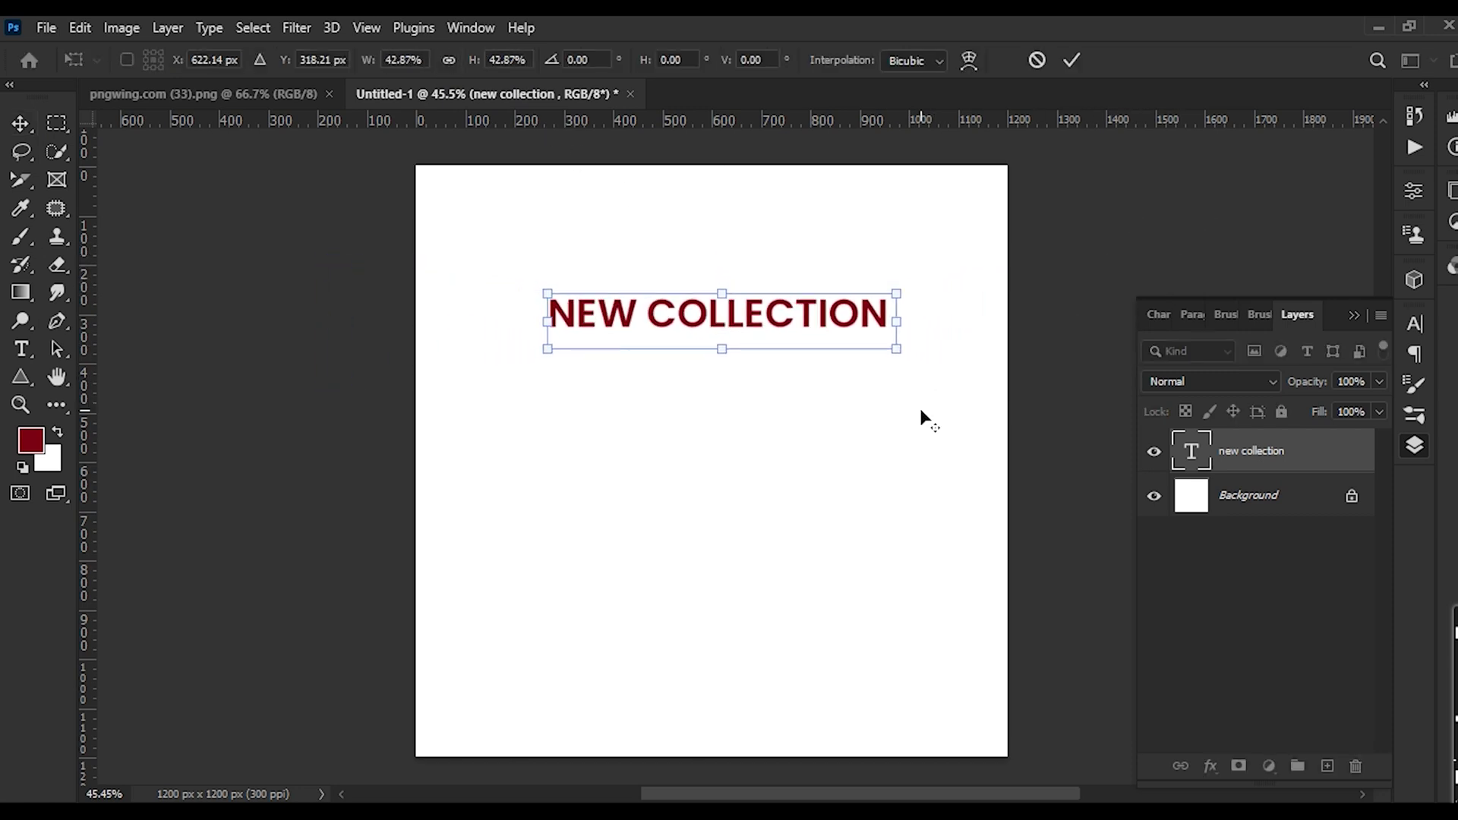
key(Return)
click(915, 414)
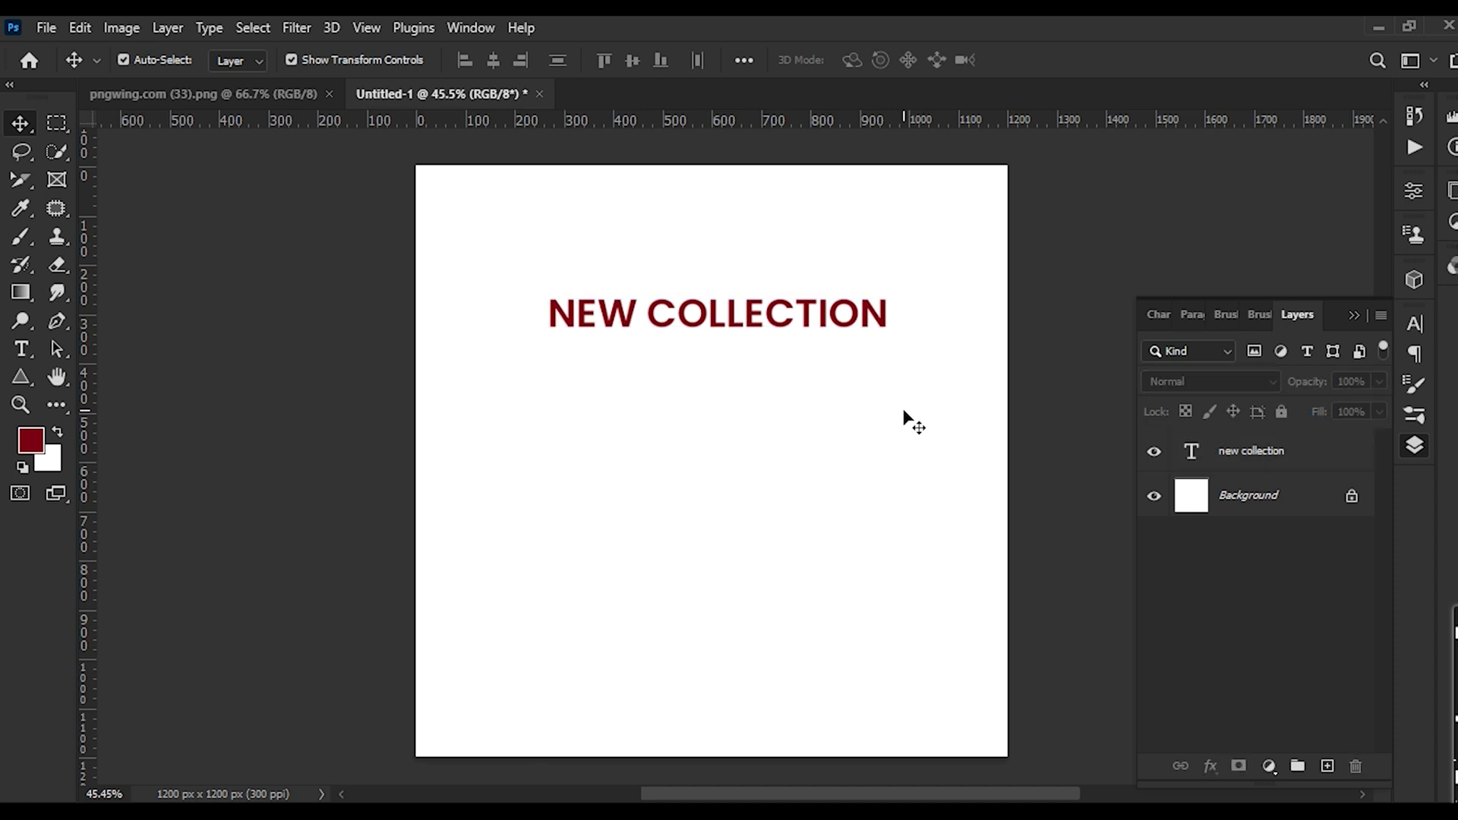
Move the "NEW COLLECTION" heading up, closer to the canvas's upper edge
scroll(638, 347, down, 1)
scroll(691, 266, up, 1)
scroll(697, 309, up, 2)
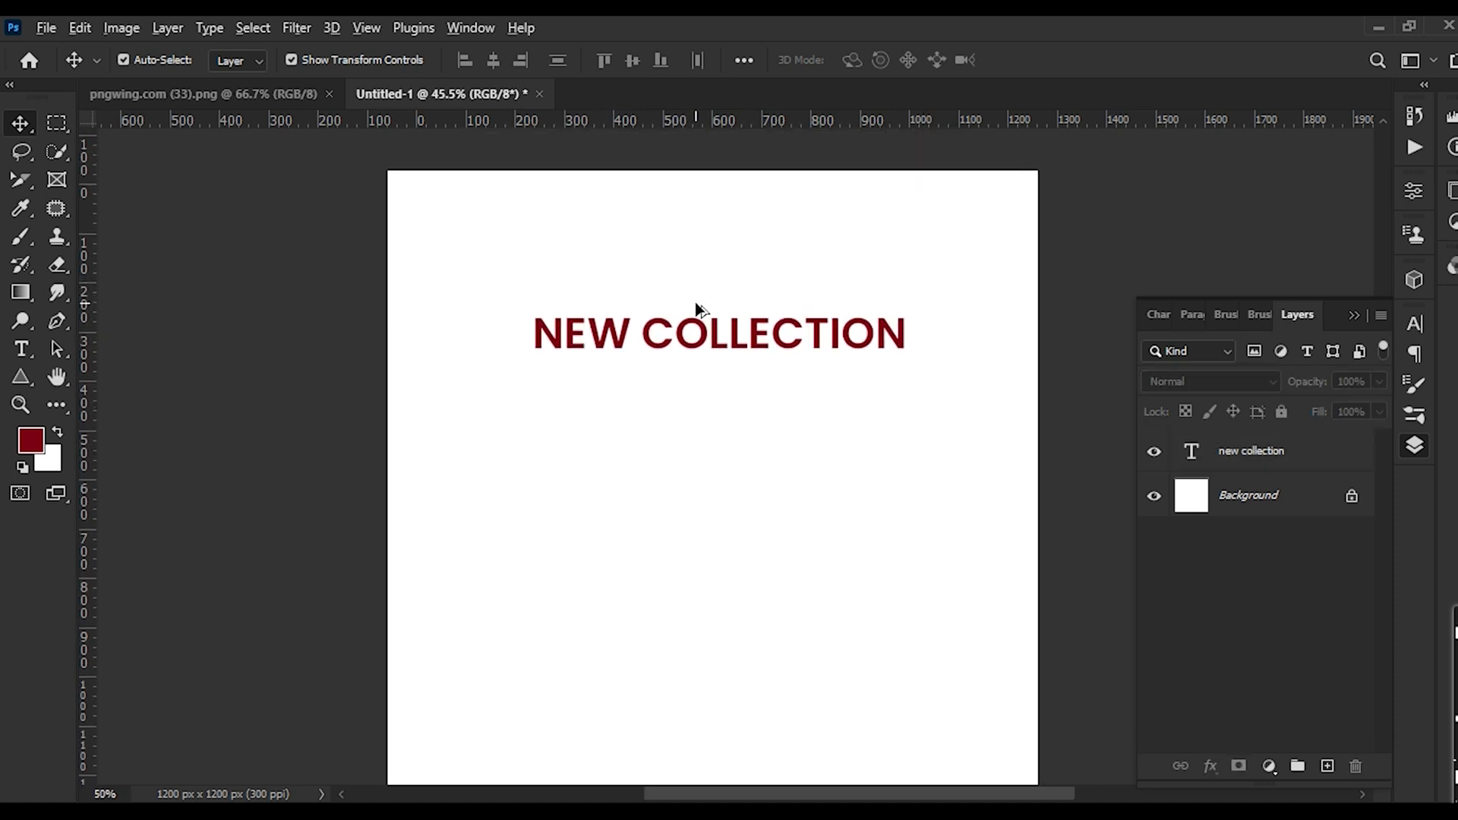
drag(710, 346, 704, 238)
scroll(837, 262, down, 1)
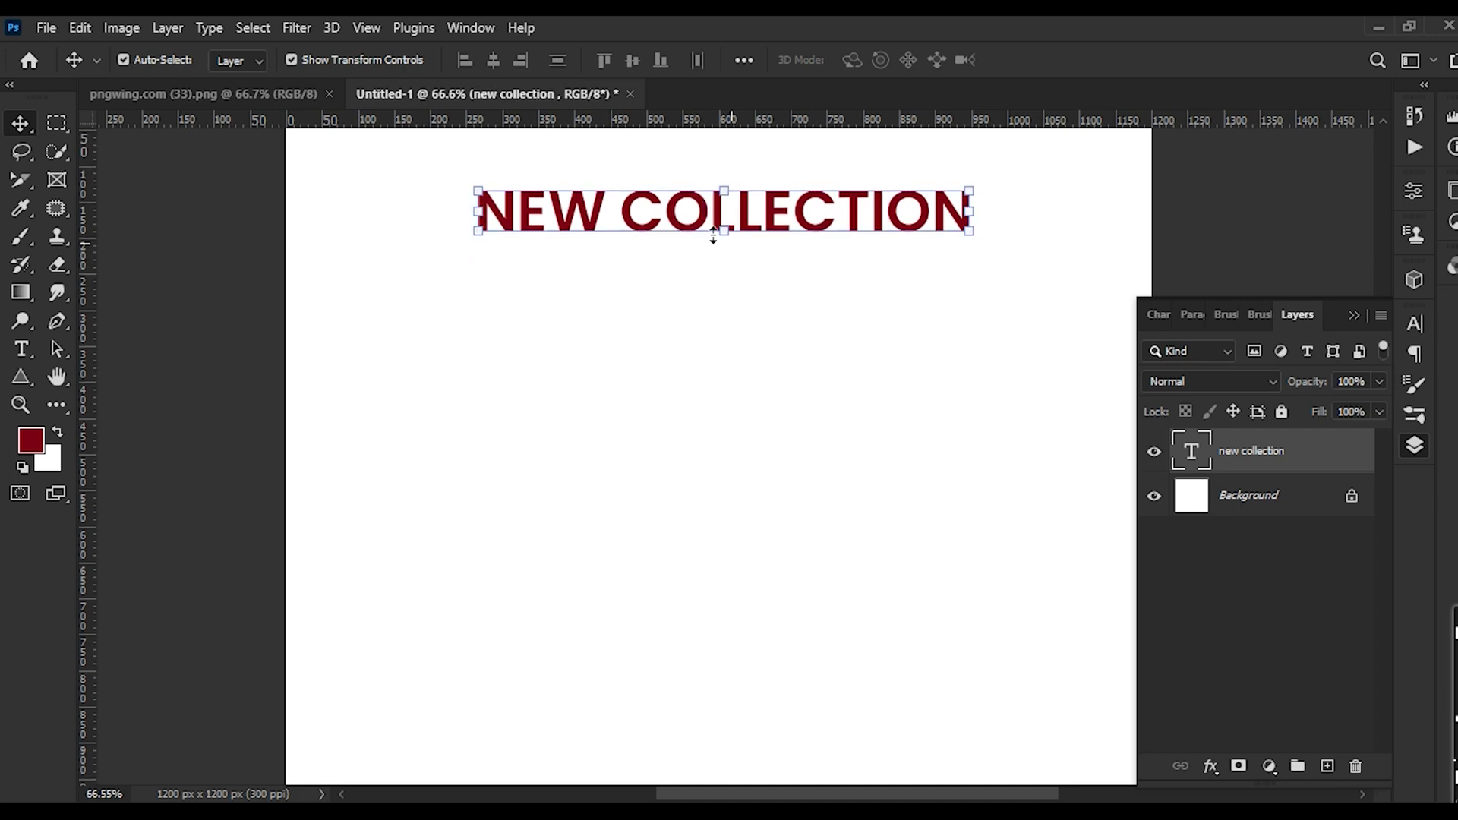
scroll(725, 186, down, 2)
scroll(726, 190, up, 1)
scroll(700, 220, down, 2)
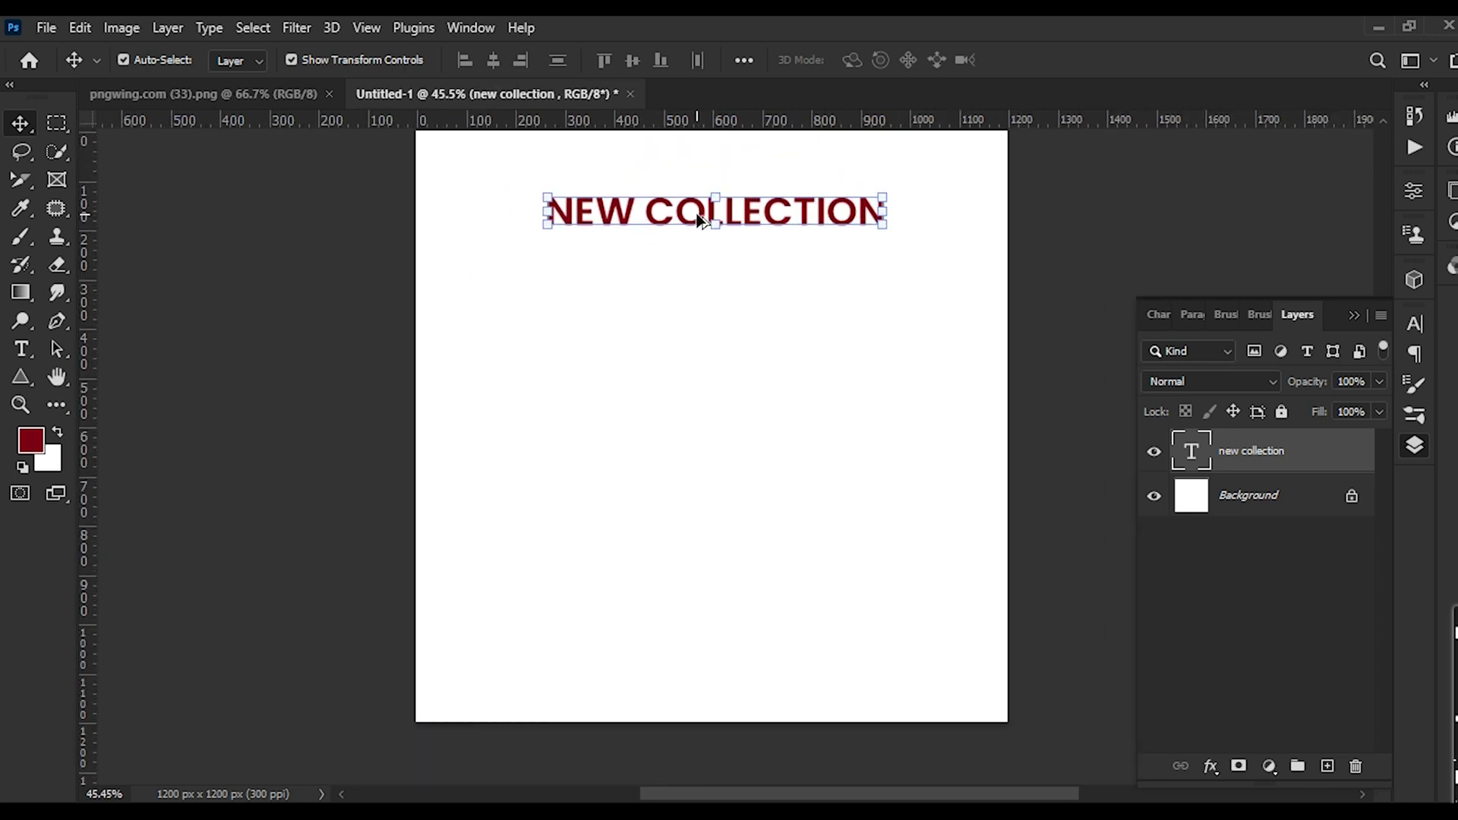
Bring the headphone image from its own document into the poster below the heading and enlarge it slightly
click(215, 99)
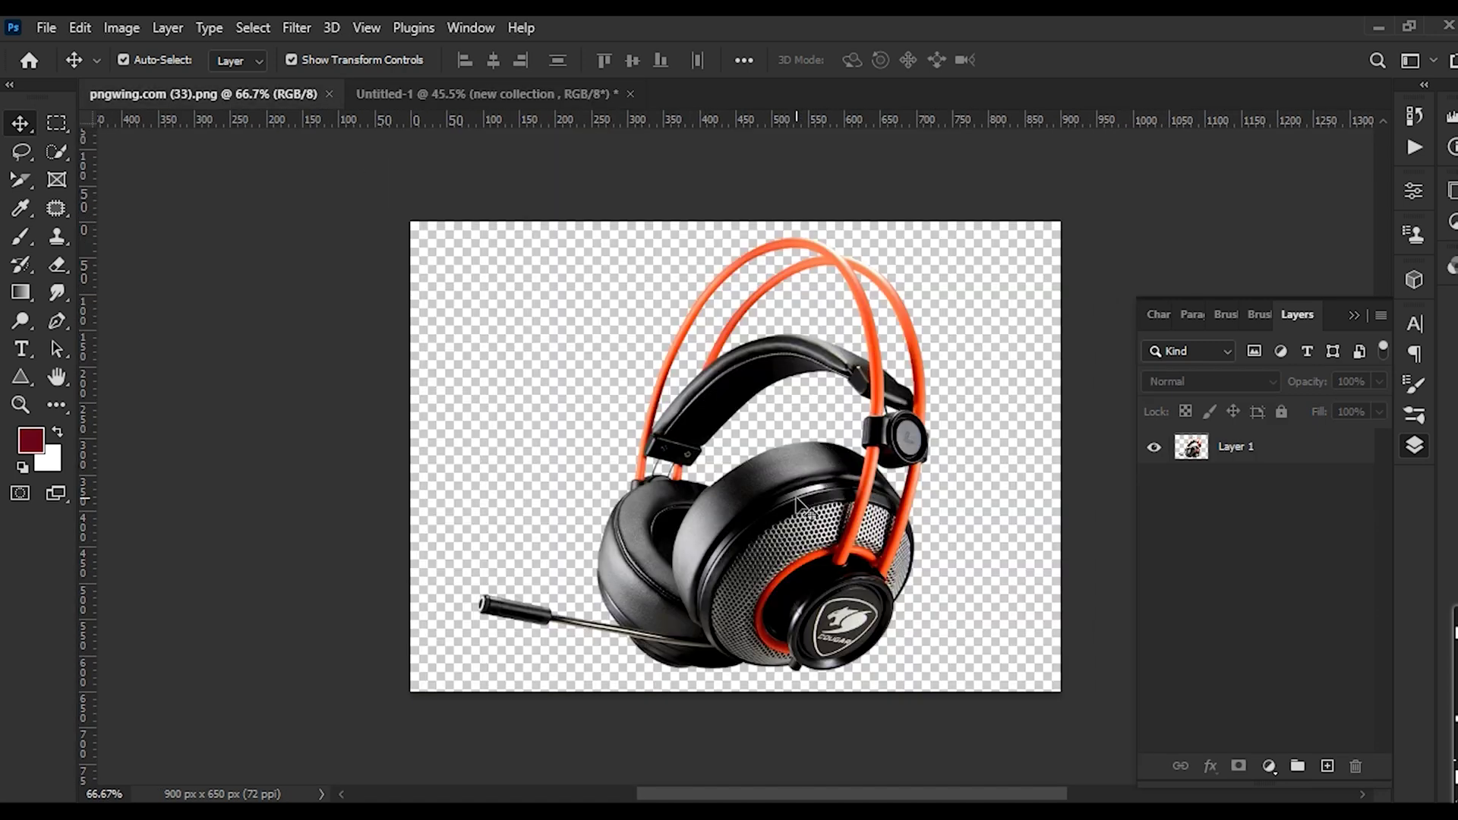
drag(807, 509, 677, 454)
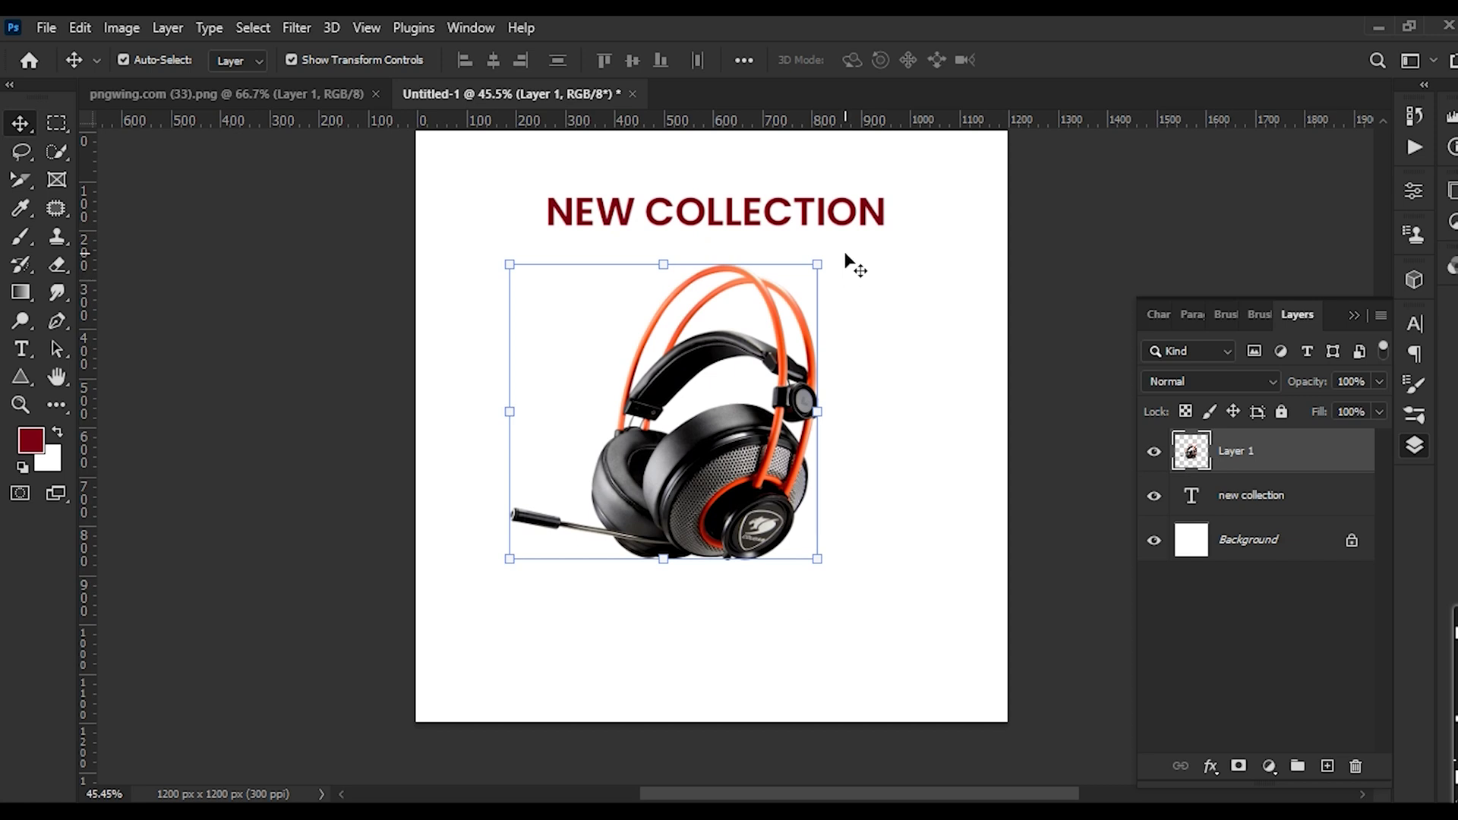
mouse_move(838, 253)
mouse_down()
mouse_move(857, 270)
mouse_move(840, 279)
mouse_up()
key(ctrl+z)
key(Return)
scroll(733, 465, down, 2)
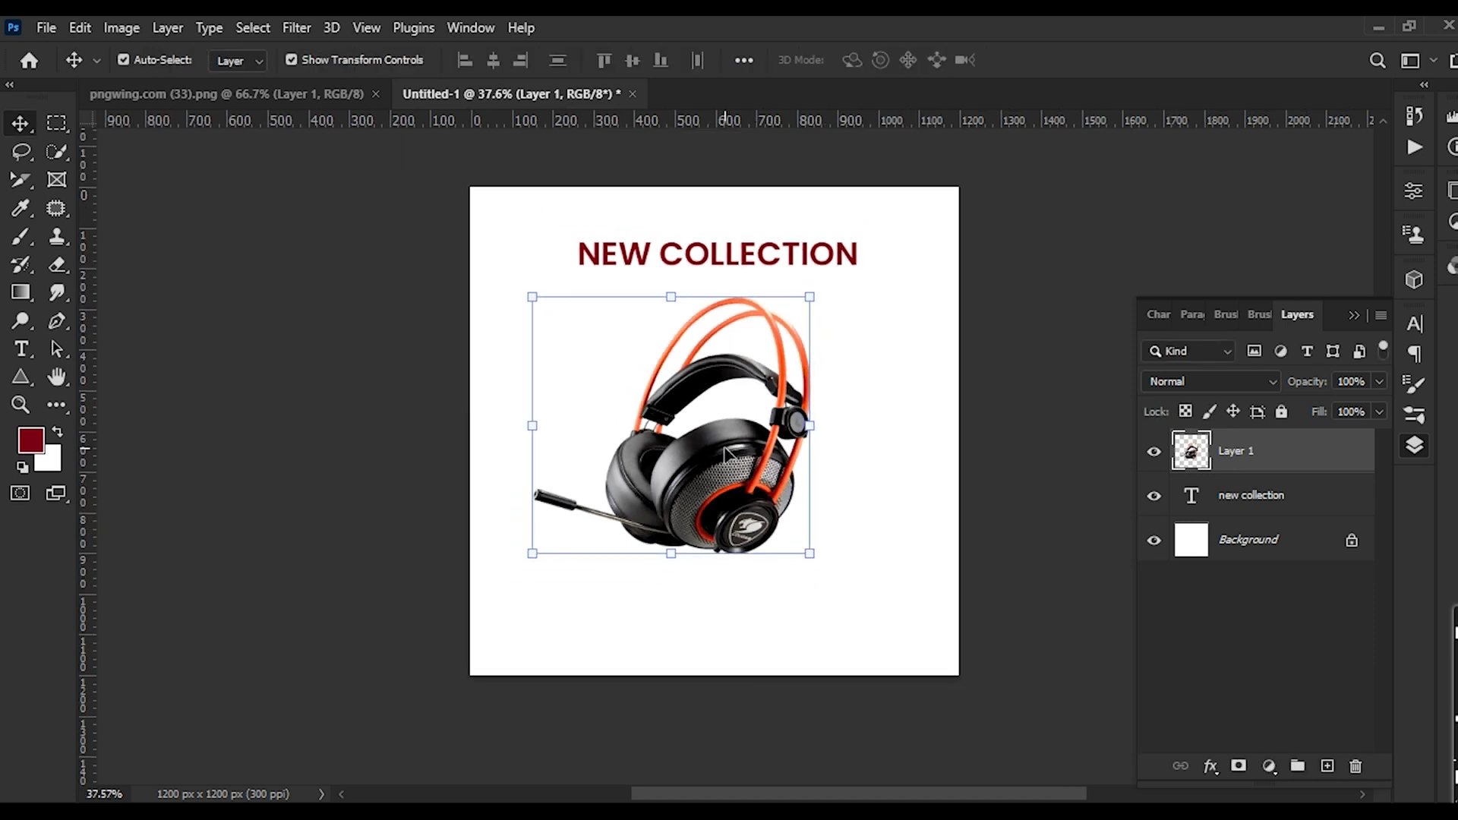
Move the headphones up slightly and centre them horizontally on the canvas
scroll(725, 452, up, 2)
drag(719, 439, 717, 415)
key(ctrl+a)
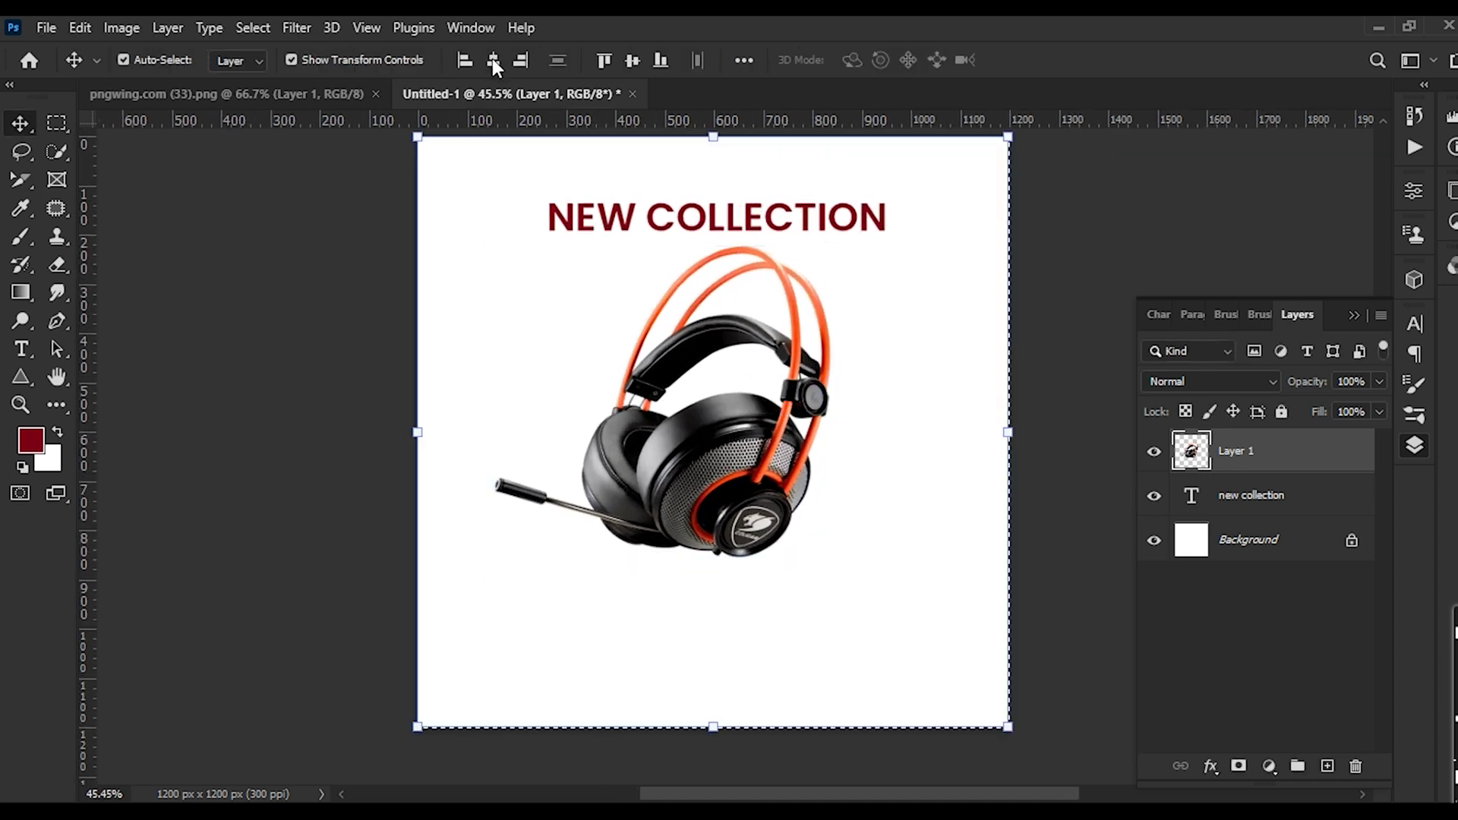
click(492, 60)
key(ctrl+d)
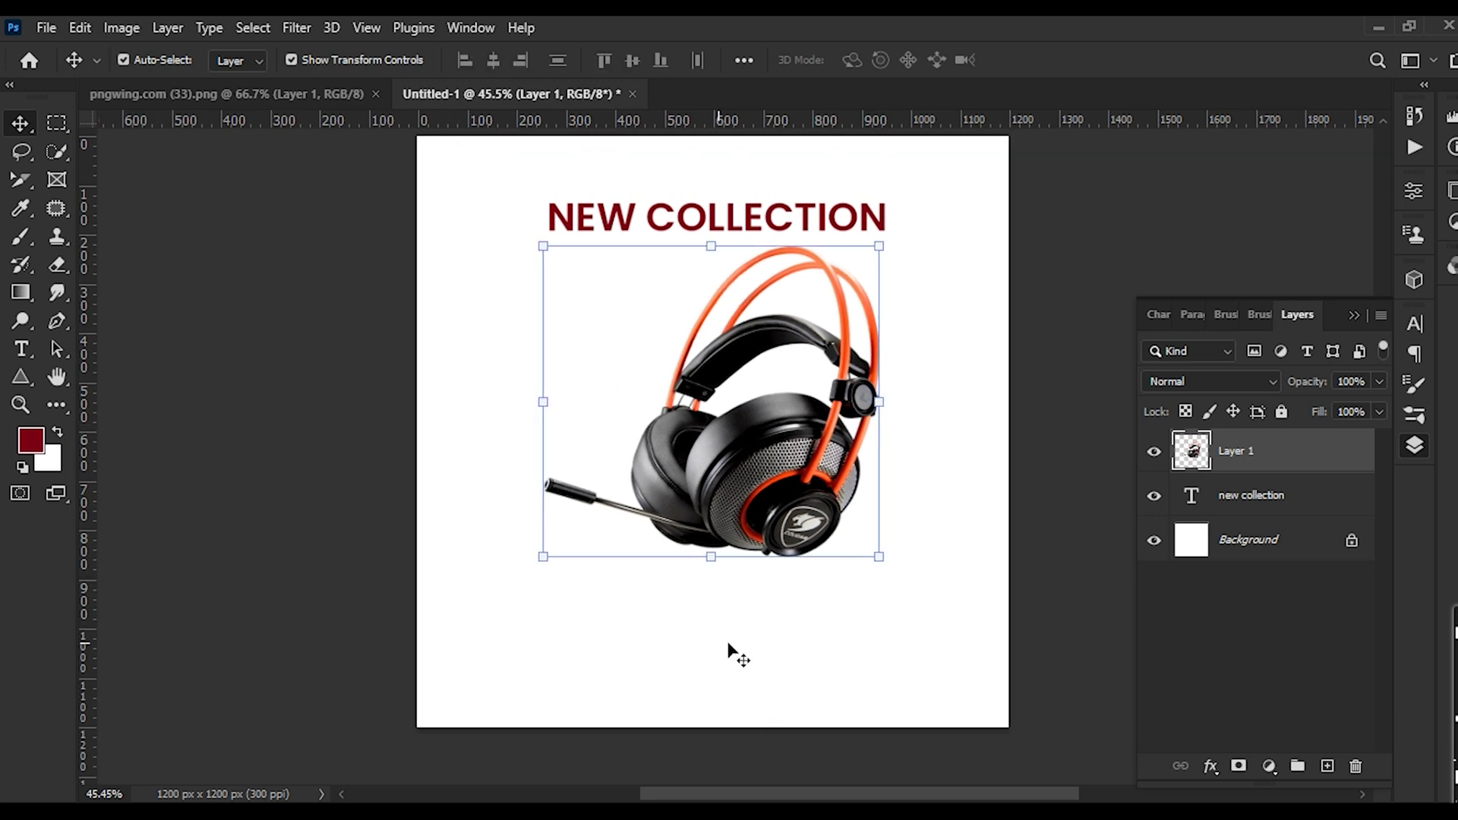
Nudge the headphones slightly to the left and deselect them
key(shift+Left)
key(shift+Left)
key(shift+Left)
key(shift+Left)
key(shift+Left)
click(1063, 299)
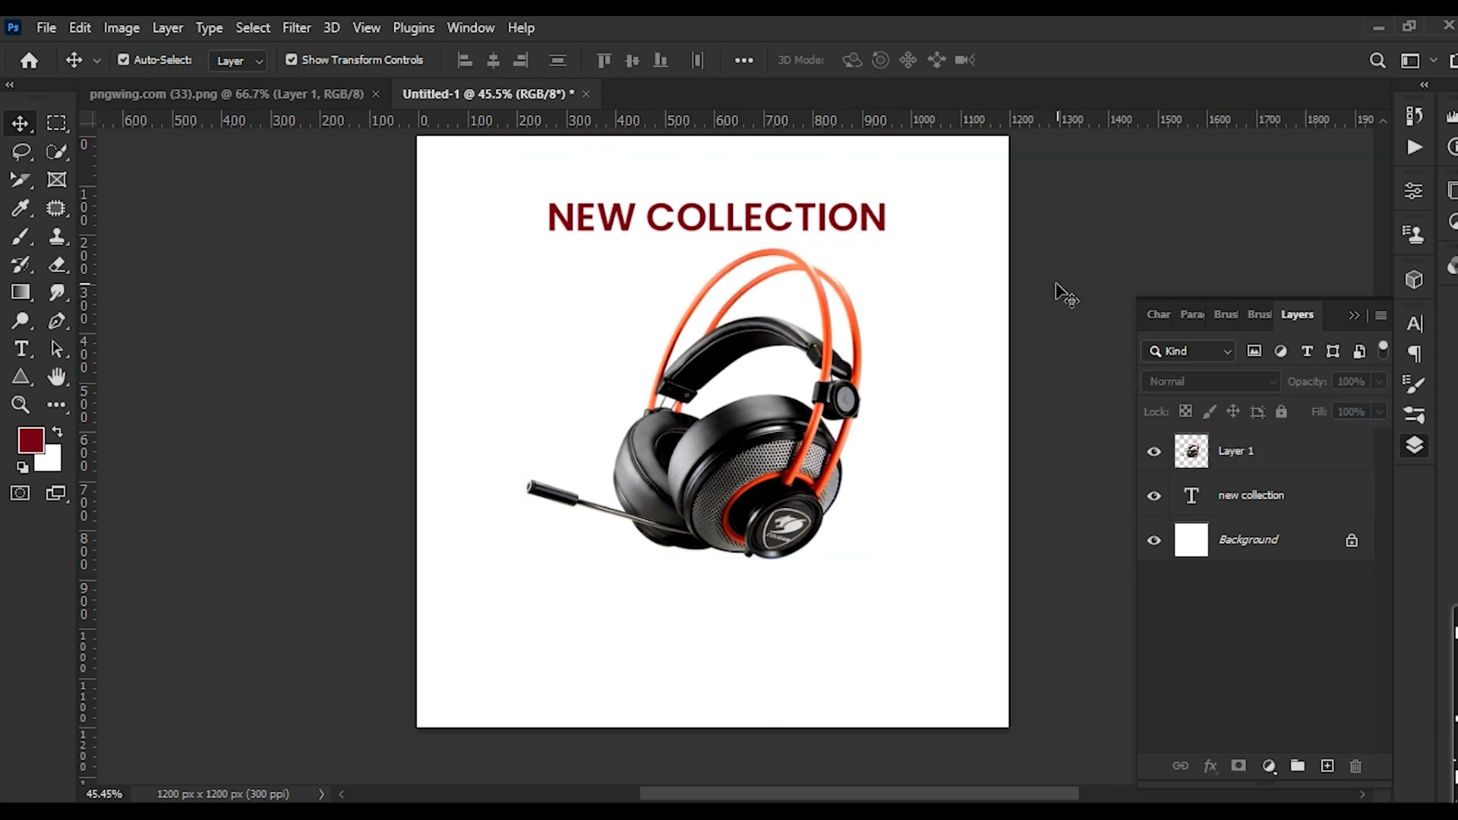
Sample the orange of the headphone frame as the foreground colour and fill the heading text with it
click(30, 440)
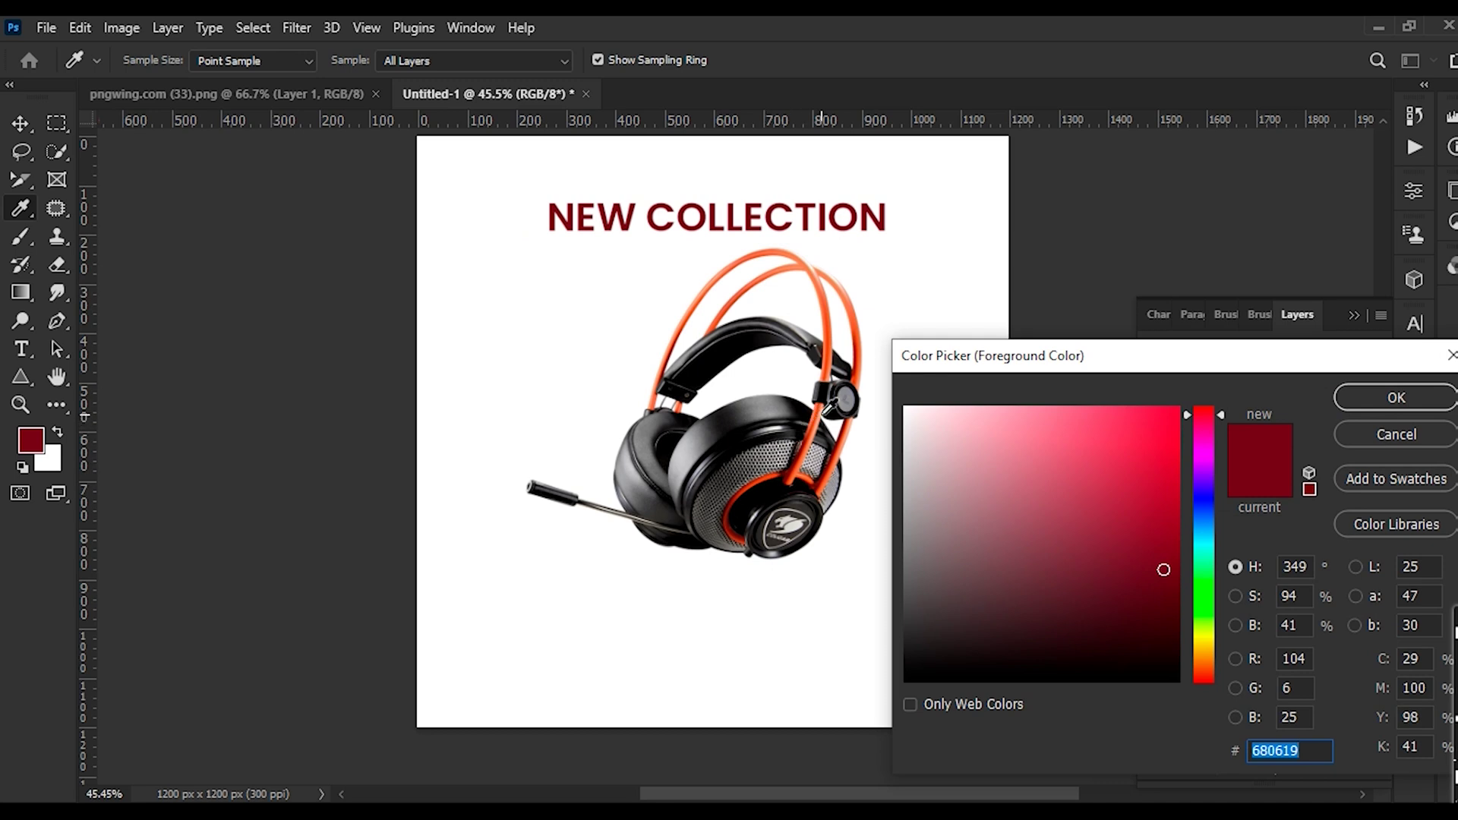
click(818, 411)
click(1373, 396)
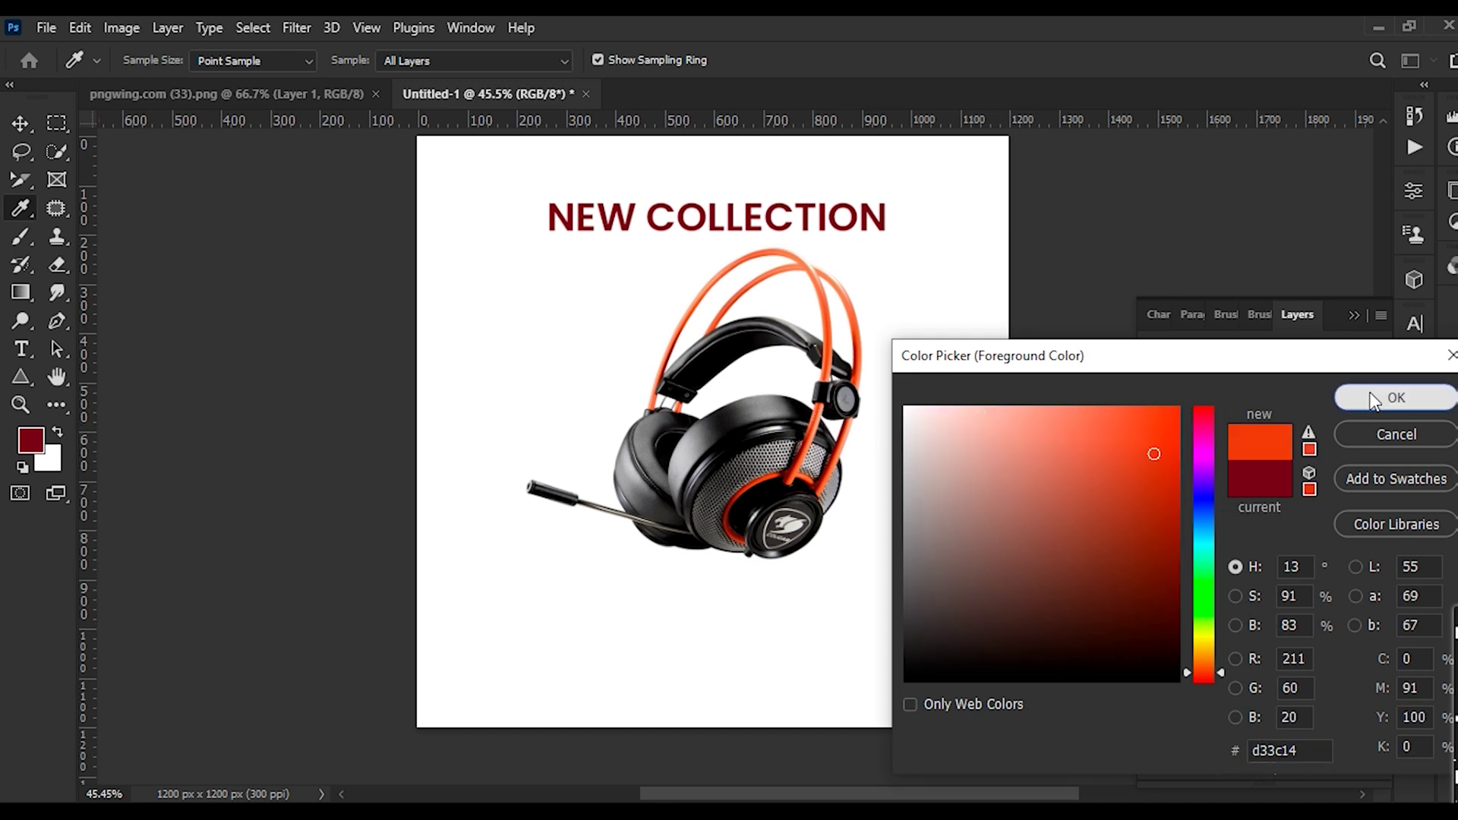
click(799, 214)
key(alt+BackSpace)
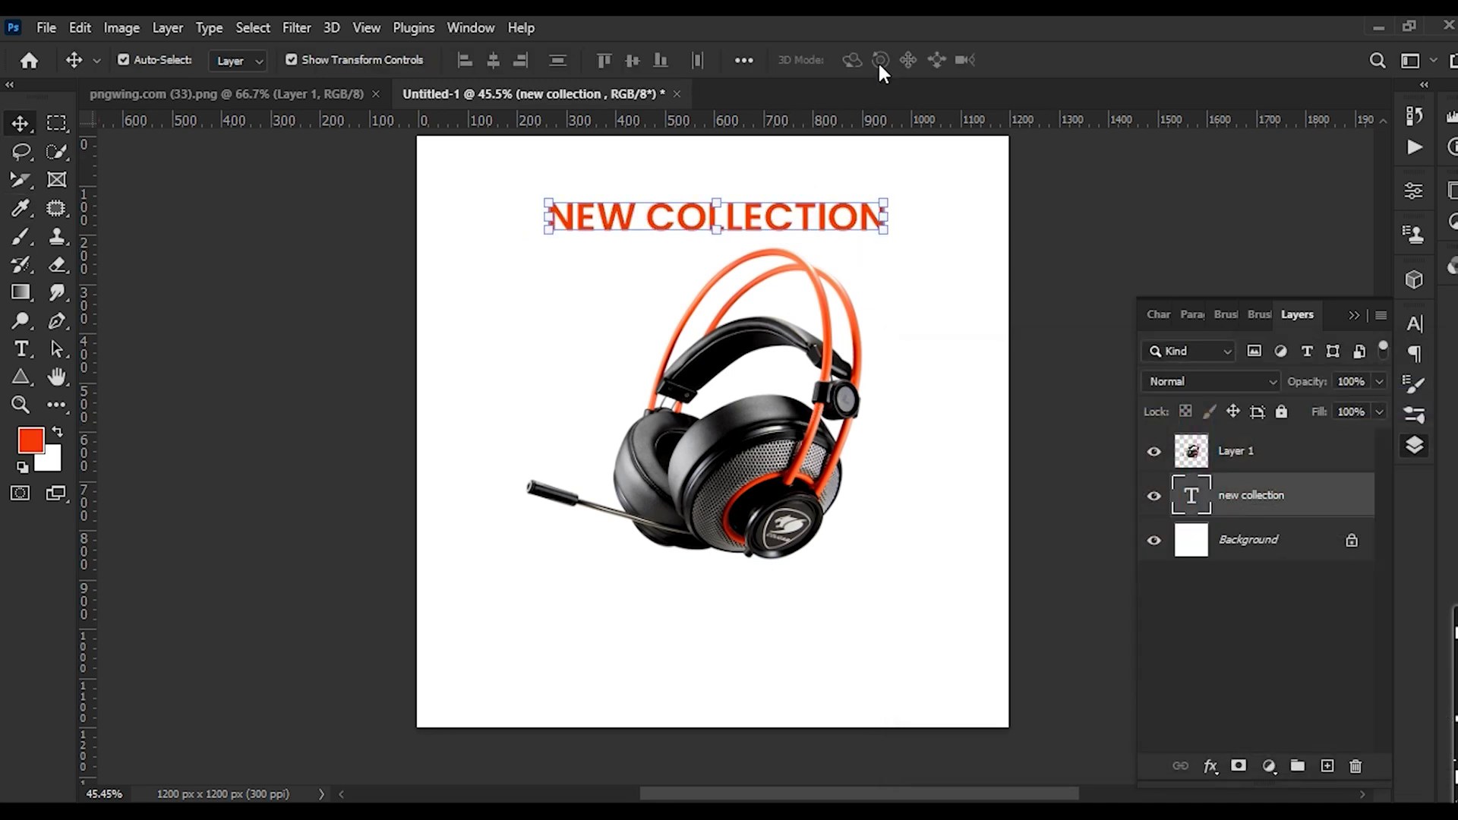
Nudge the headphones down about 100 px to leave more space below the heading
scroll(730, 484, down, 4)
scroll(752, 228, up, 2)
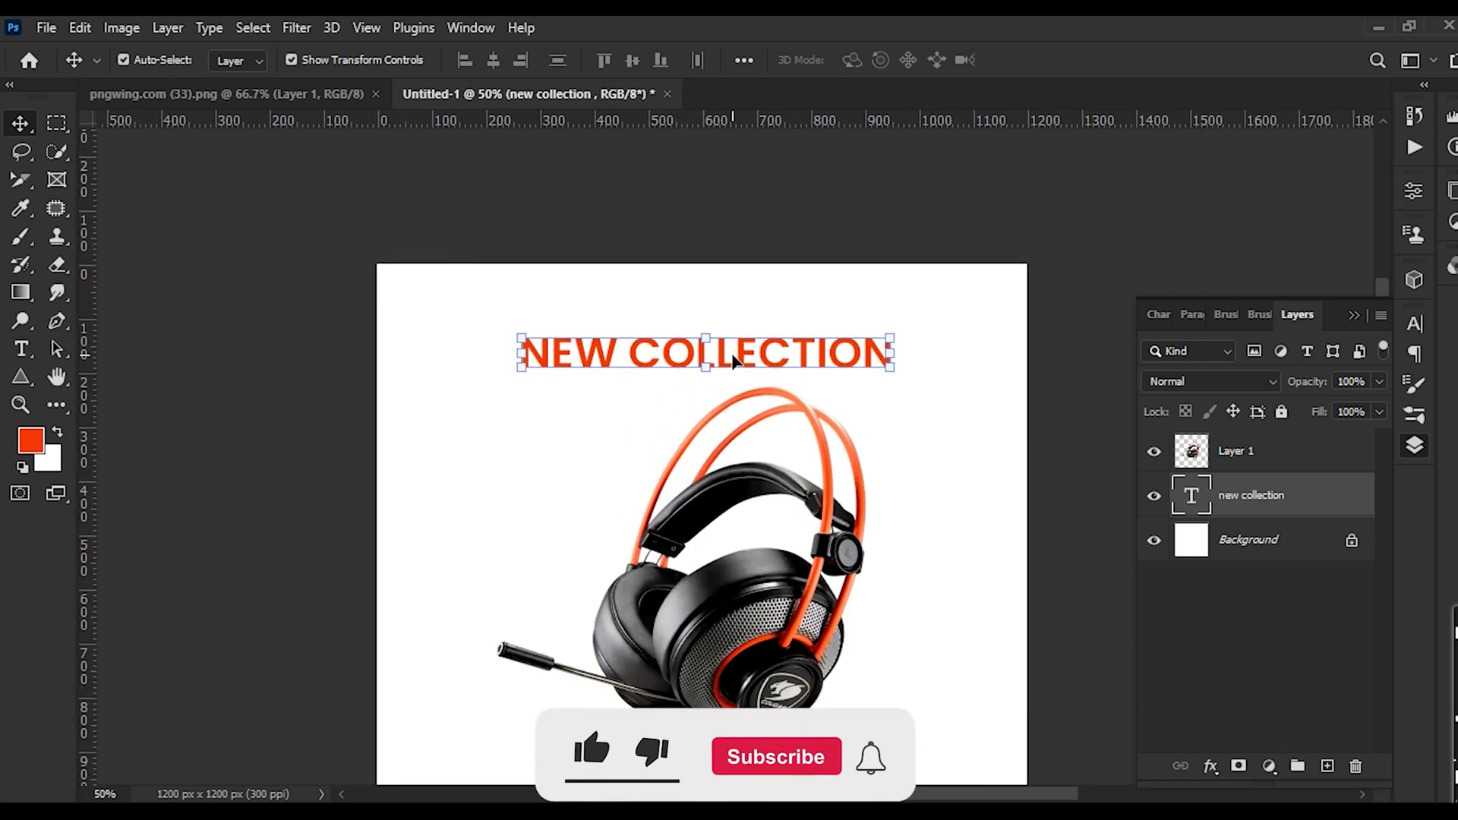
click(758, 617)
key(shift+Down)
key(shift+Down)
key(shift+Down)
key(shift+Down)
key(shift+Down)
key(shift+Down)
key(shift+Down)
key(shift+Down)
key(shift+Down)
key(shift+Down)
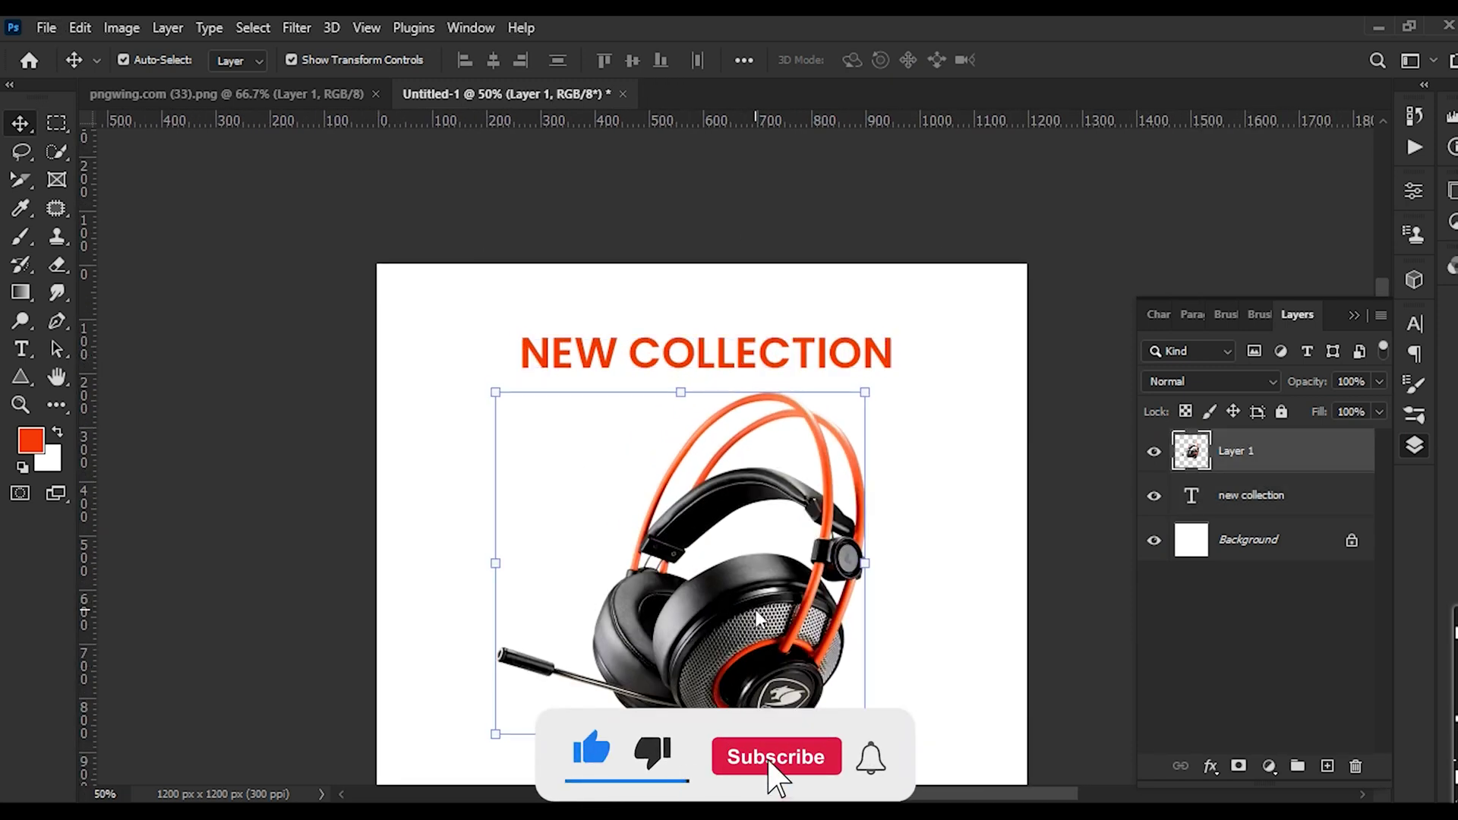
Scale the "NEW COLLECTION" heading down proportionally to about 61% and nudge it upward
click(763, 376)
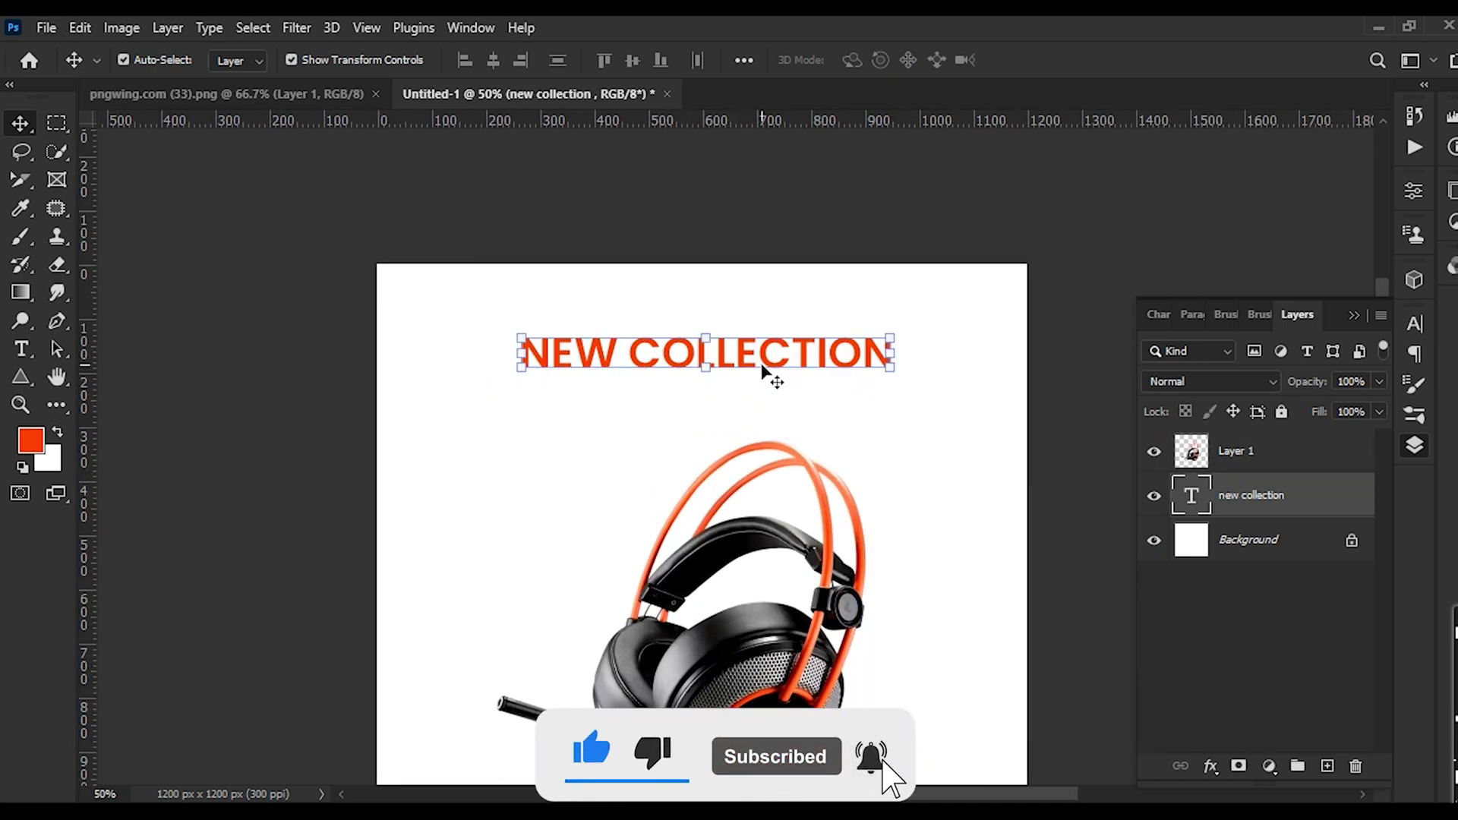
key(ctrl+t)
drag(914, 328, 848, 402)
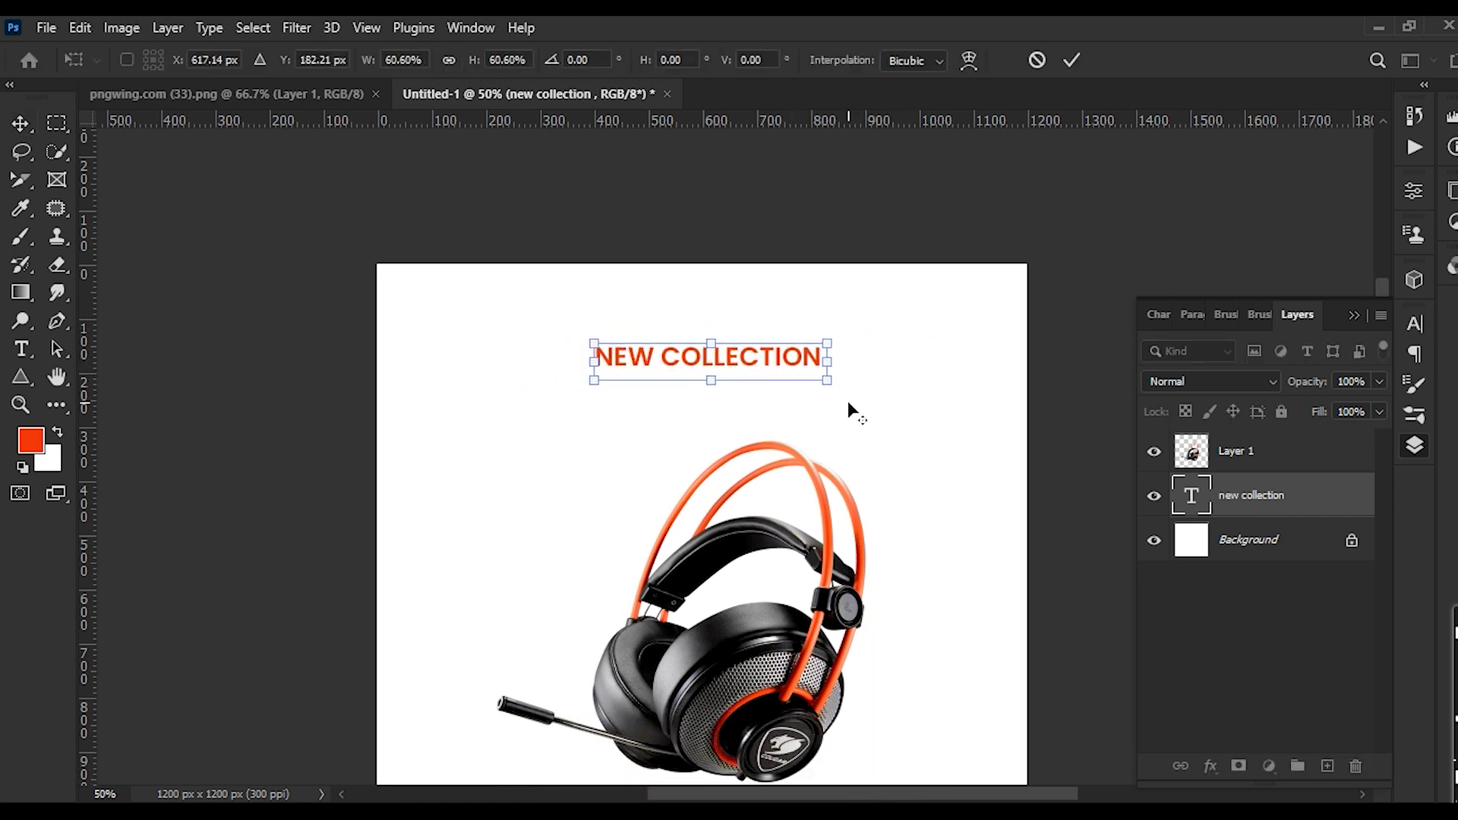
key(Return)
key(shift+Up)
key(shift+Up)
key(shift+Up)
key(shift+Up)
key(shift+Up)
key(shift+Up)
key(shift+Up)
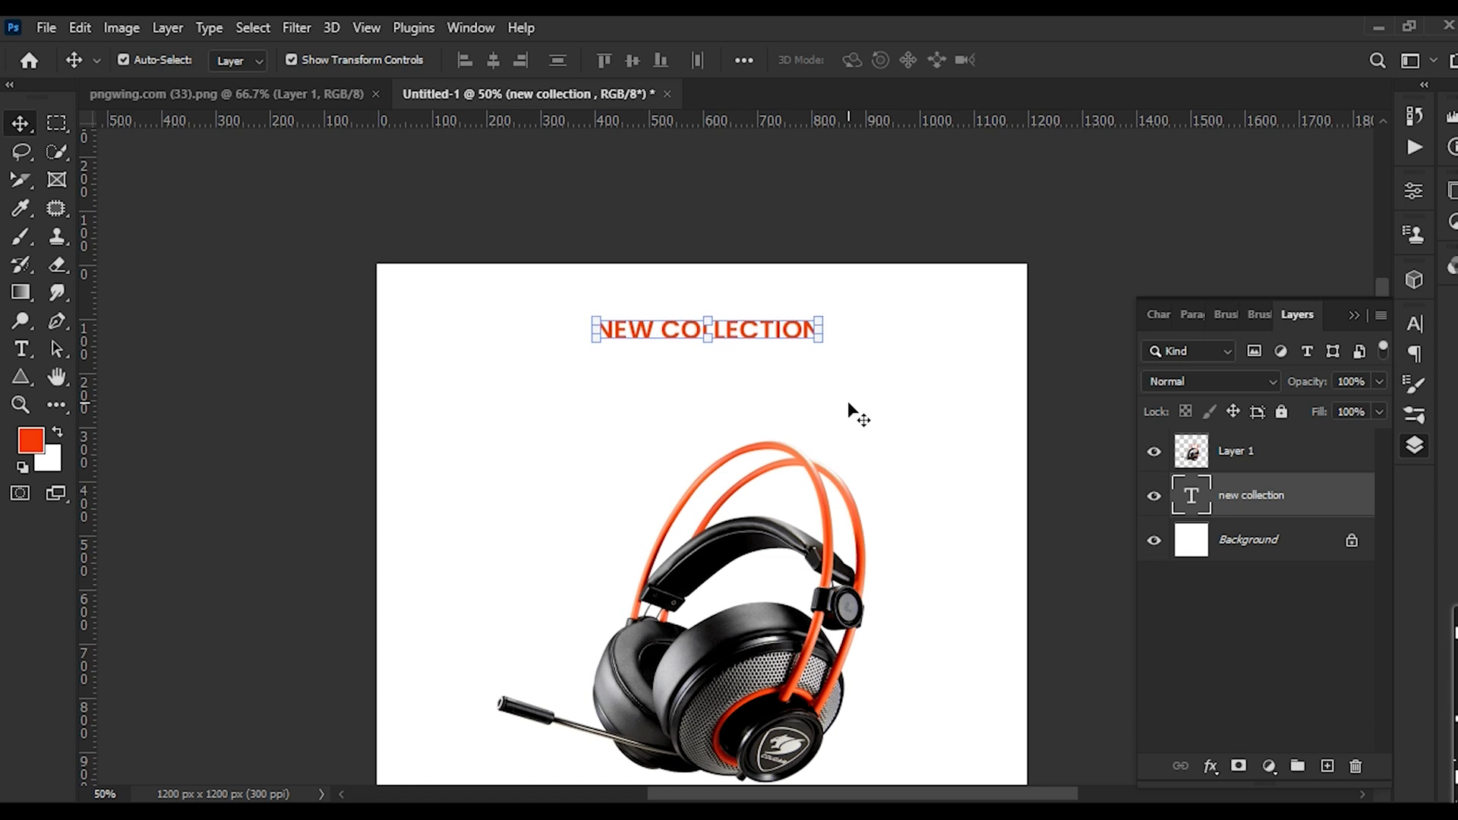
Set the heading's Poppins font style to Medium and nudge the heading slightly higher
double_click(759, 328)
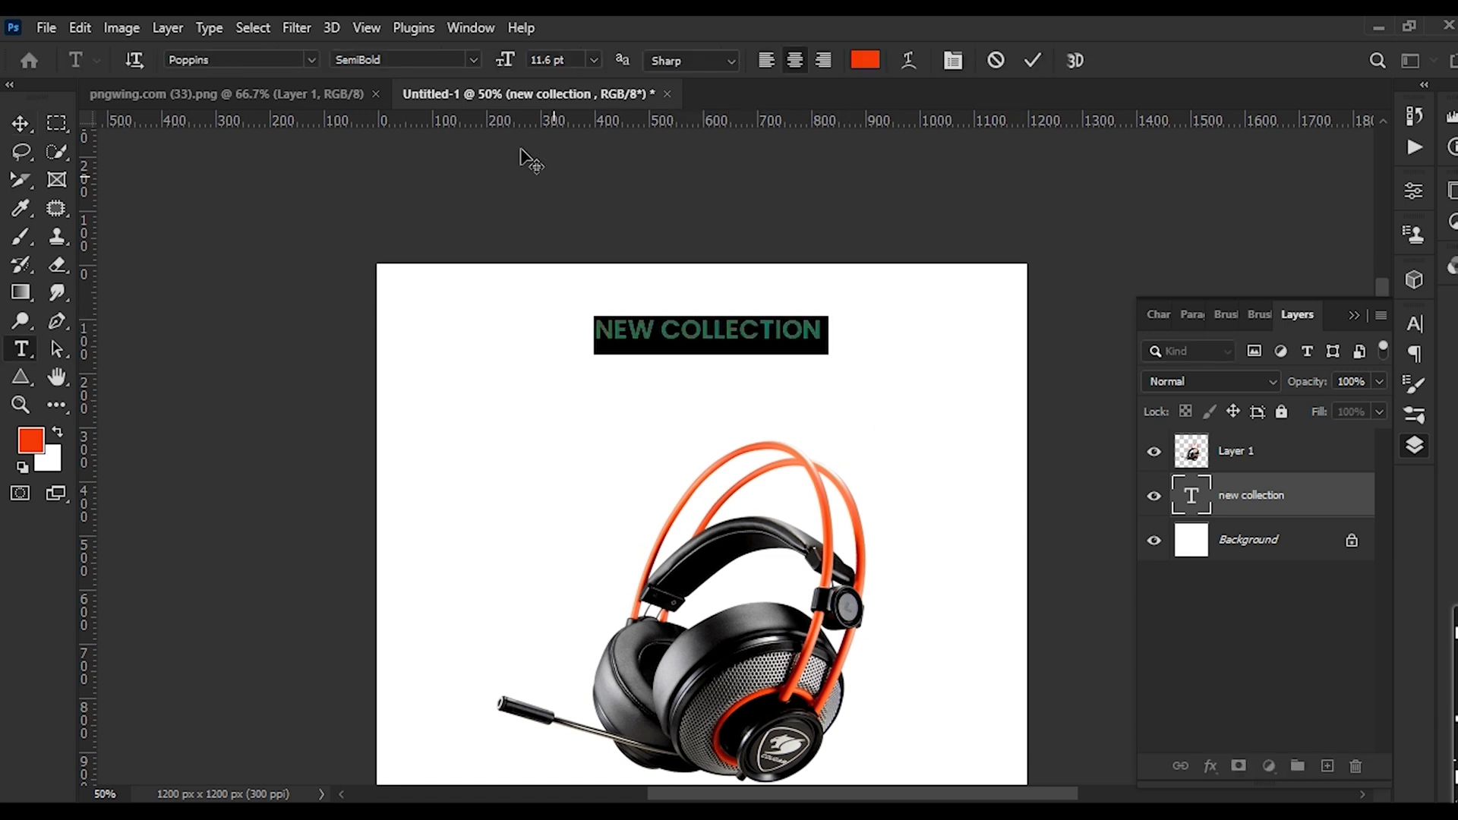
click(476, 59)
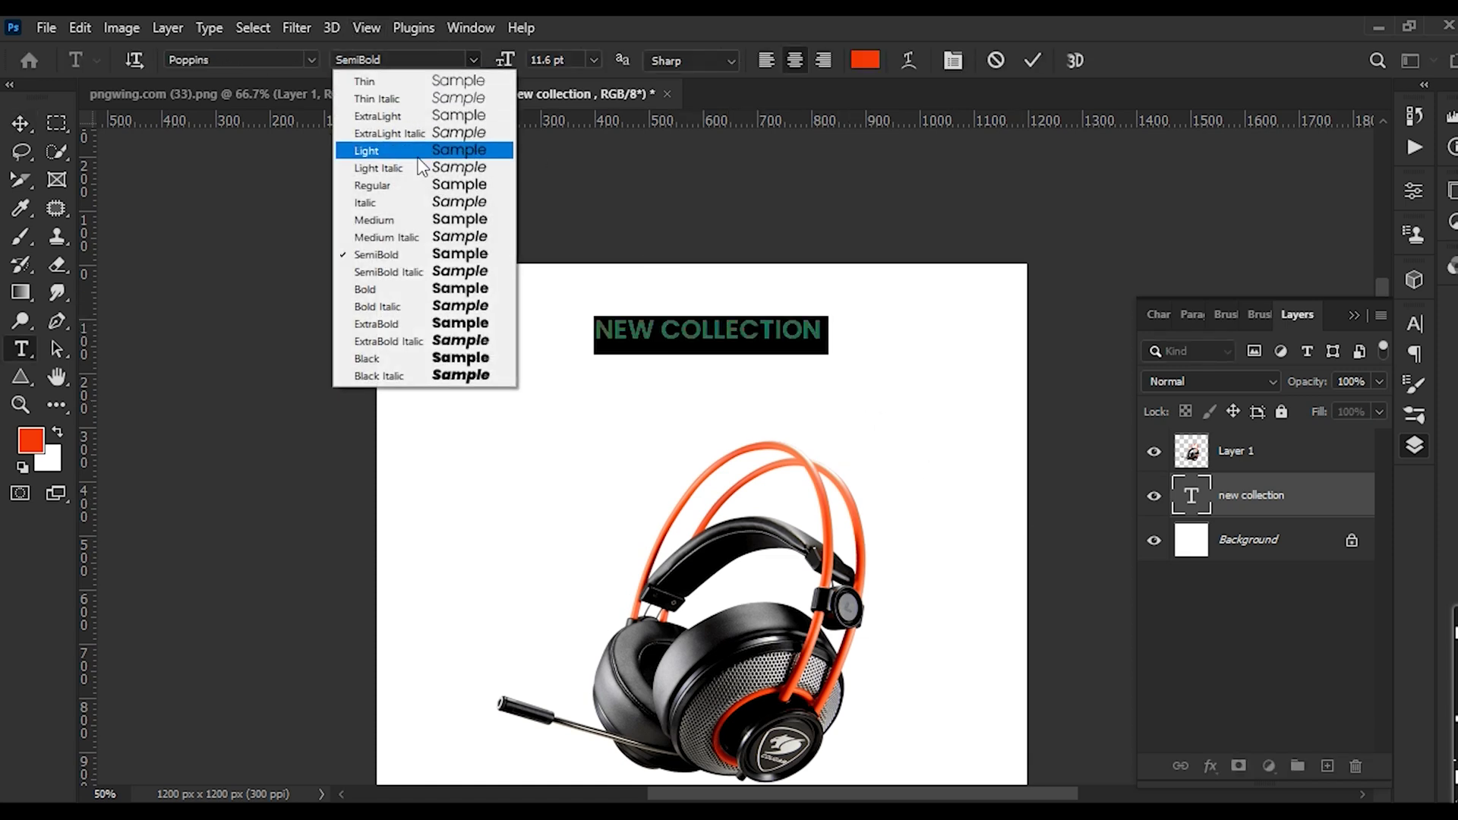
click(398, 226)
key(ctrl+Return)
key(v)
key(shift+Up)
key(shift+Up)
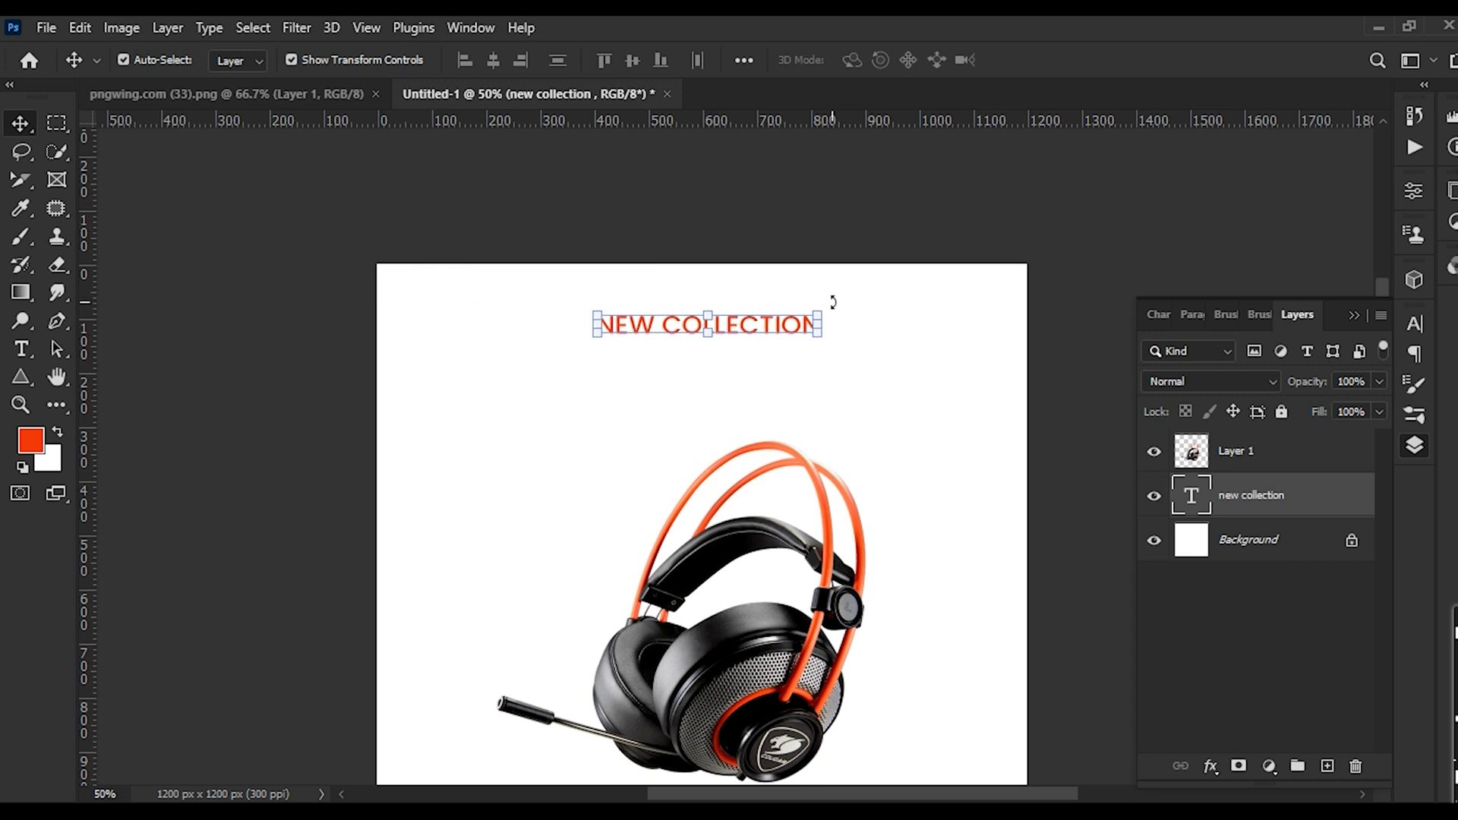
click(316, 434)
Draw an orange rectangle about 541 × 97 px directly below the heading and centre it horizontally on the canvas
drag(20, 375, 123, 379)
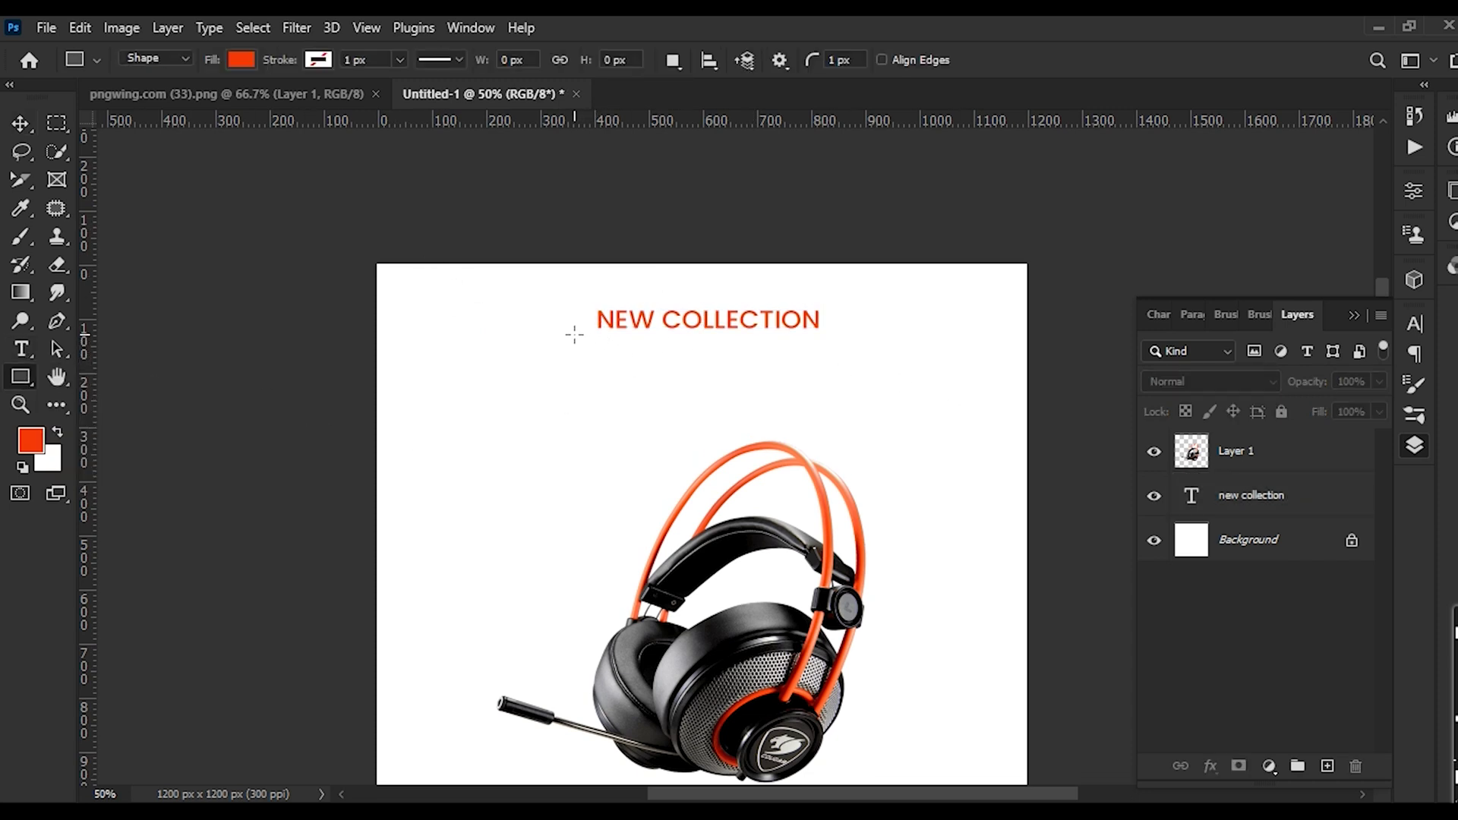
drag(575, 335, 867, 386)
click(35, 124)
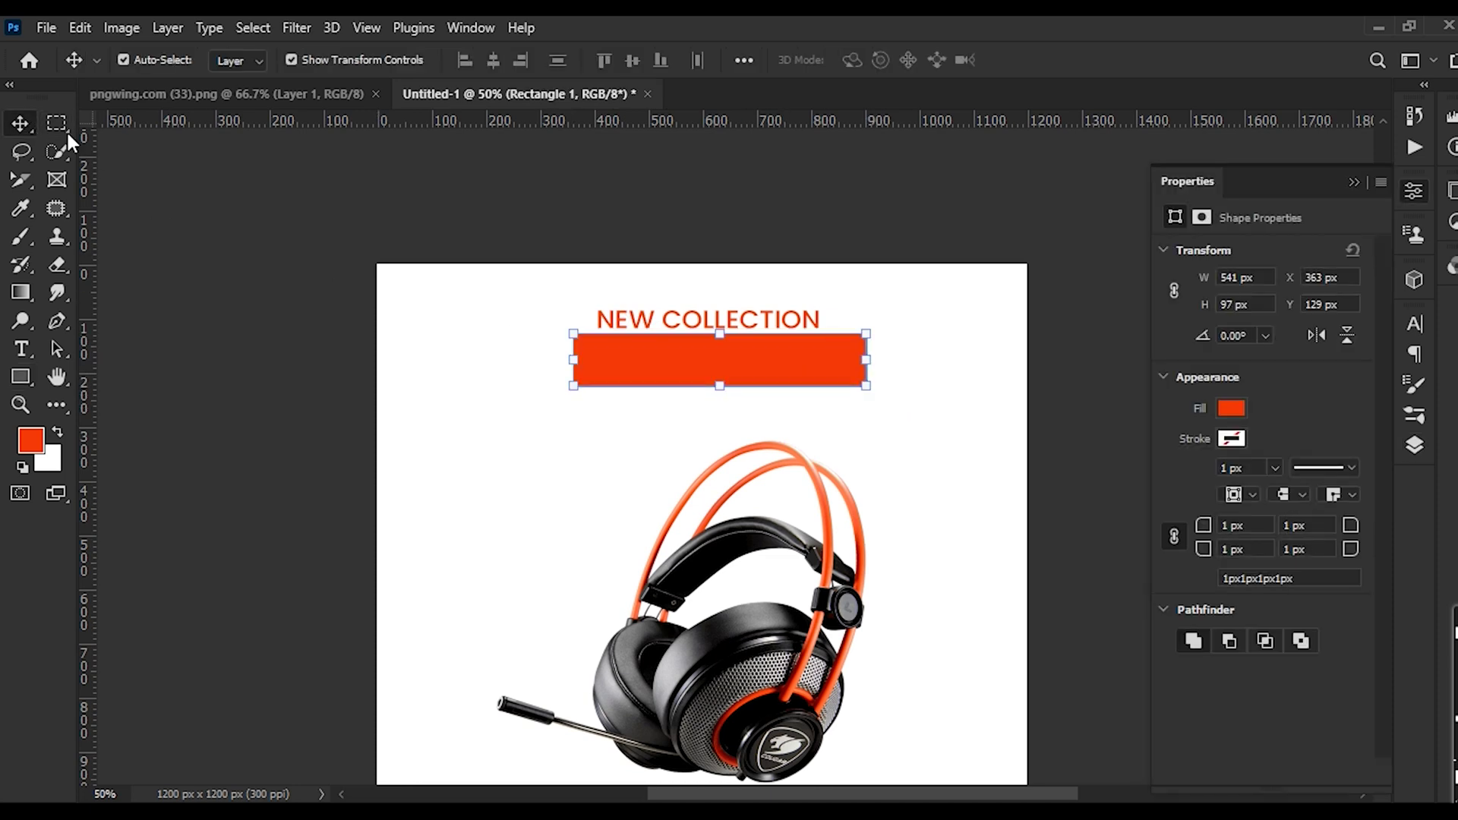
key(ctrl+a)
click(493, 60)
key(ctrl+d)
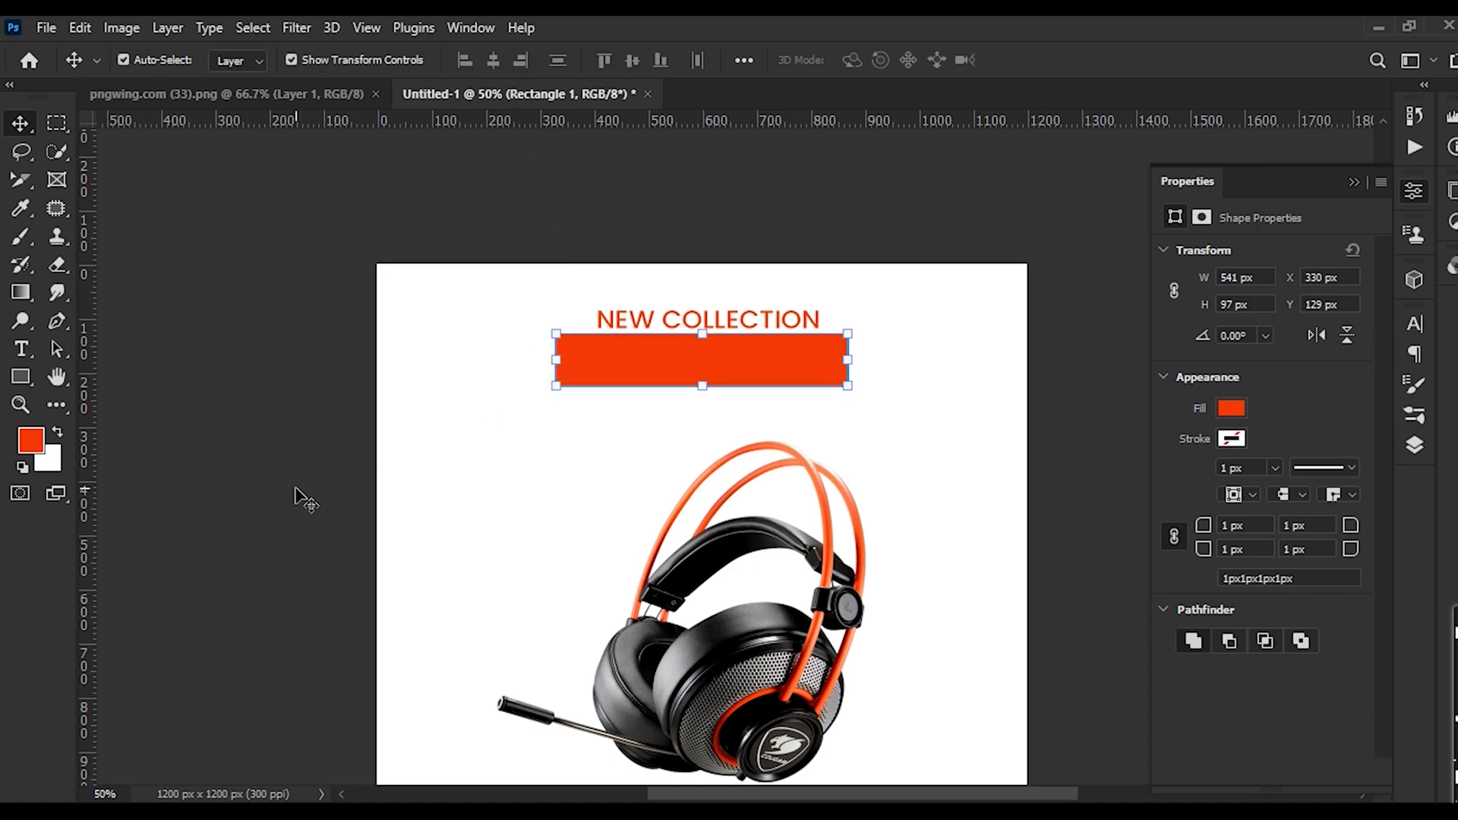
Round all four corners of the orange rectangle fully to form a pill shape
click(296, 489)
scroll(573, 372, up, 5)
click(571, 340)
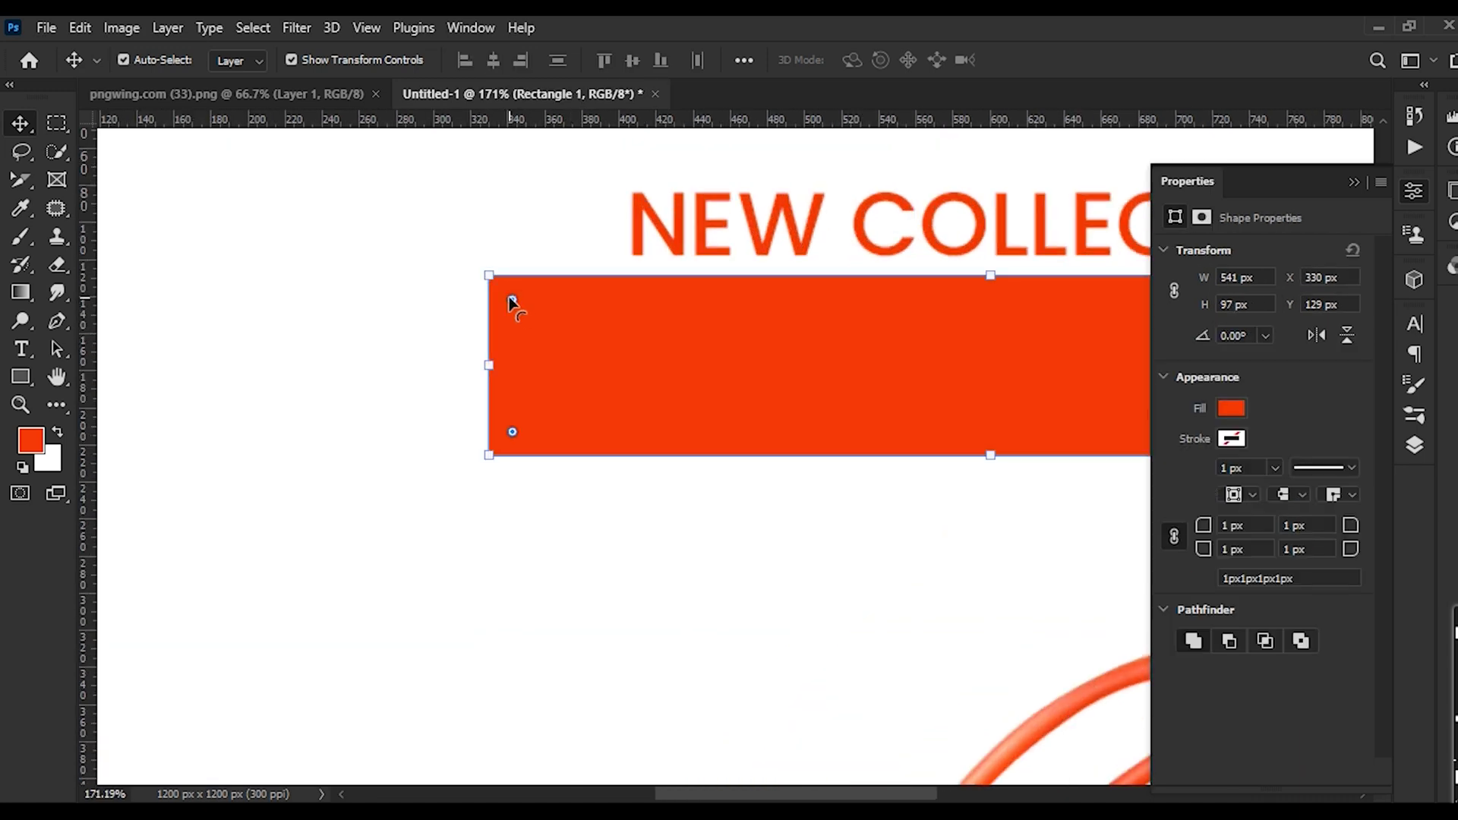
drag(511, 297, 668, 418)
click(386, 398)
scroll(471, 372, down, 3)
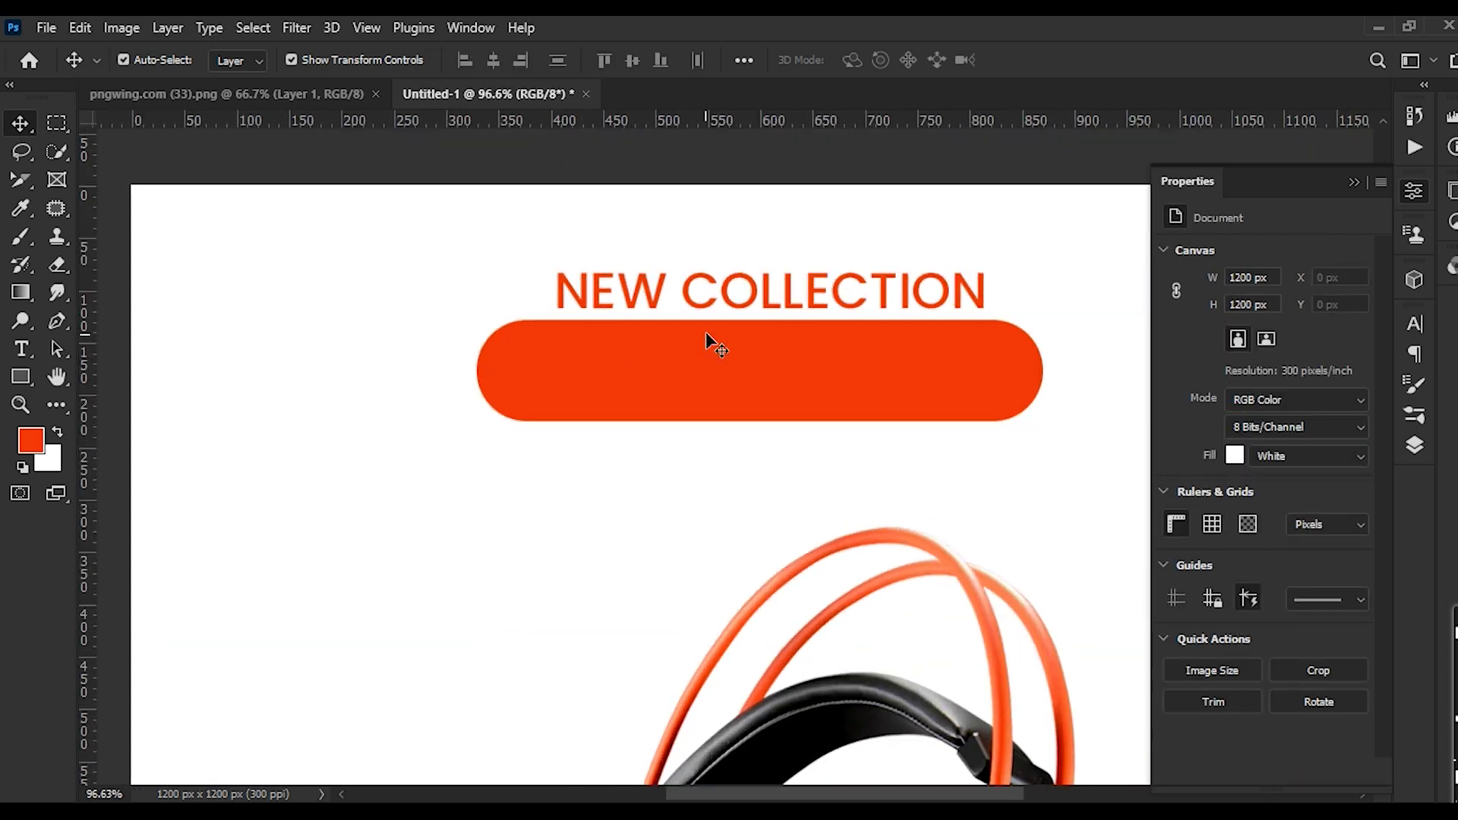
Duplicate the heading onto the orange pill, bring the copy in front of it and colour the copied text white
drag(750, 293, 751, 375)
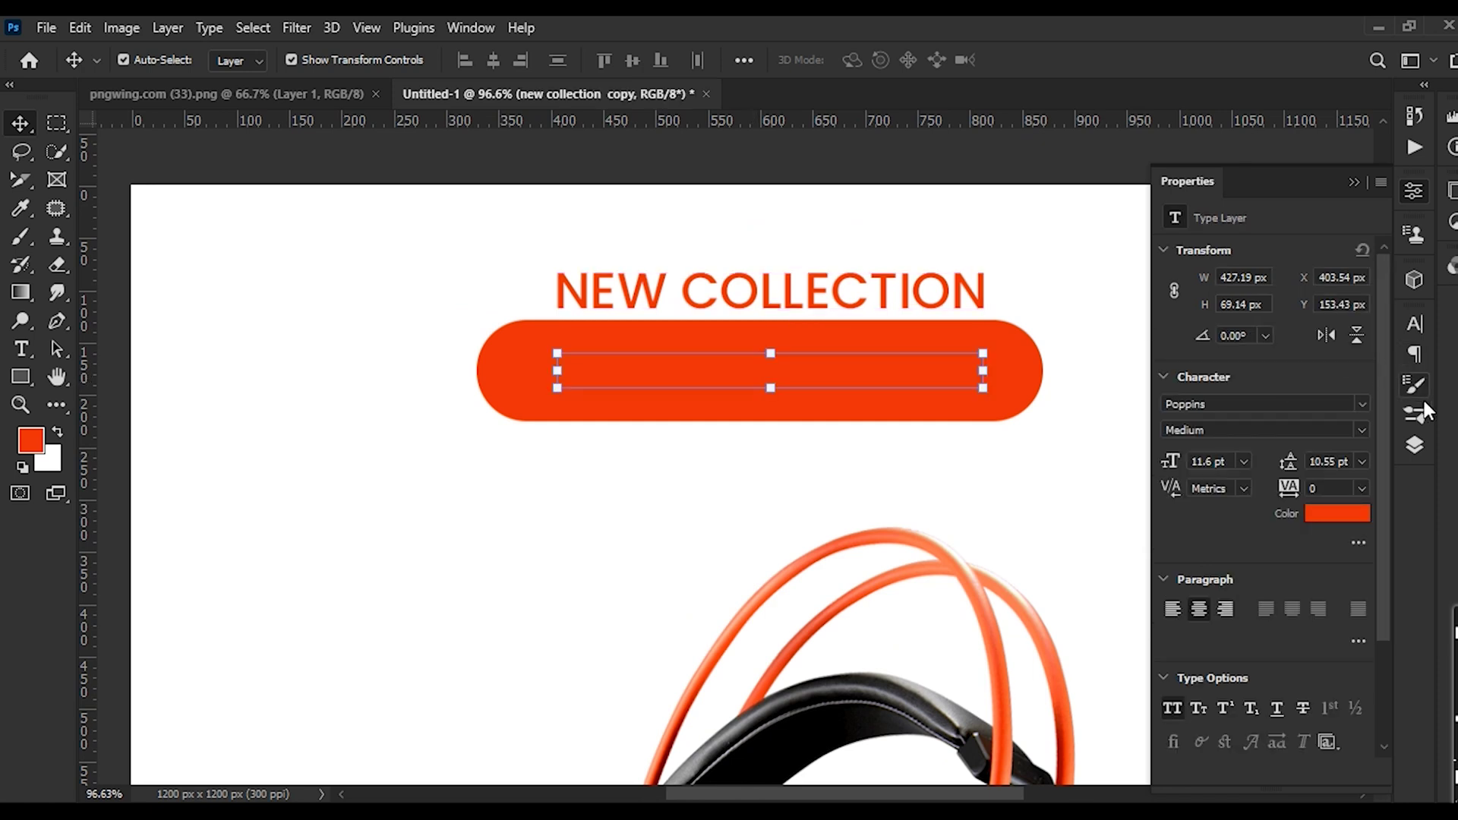
click(1417, 444)
drag(1253, 537, 1189, 441)
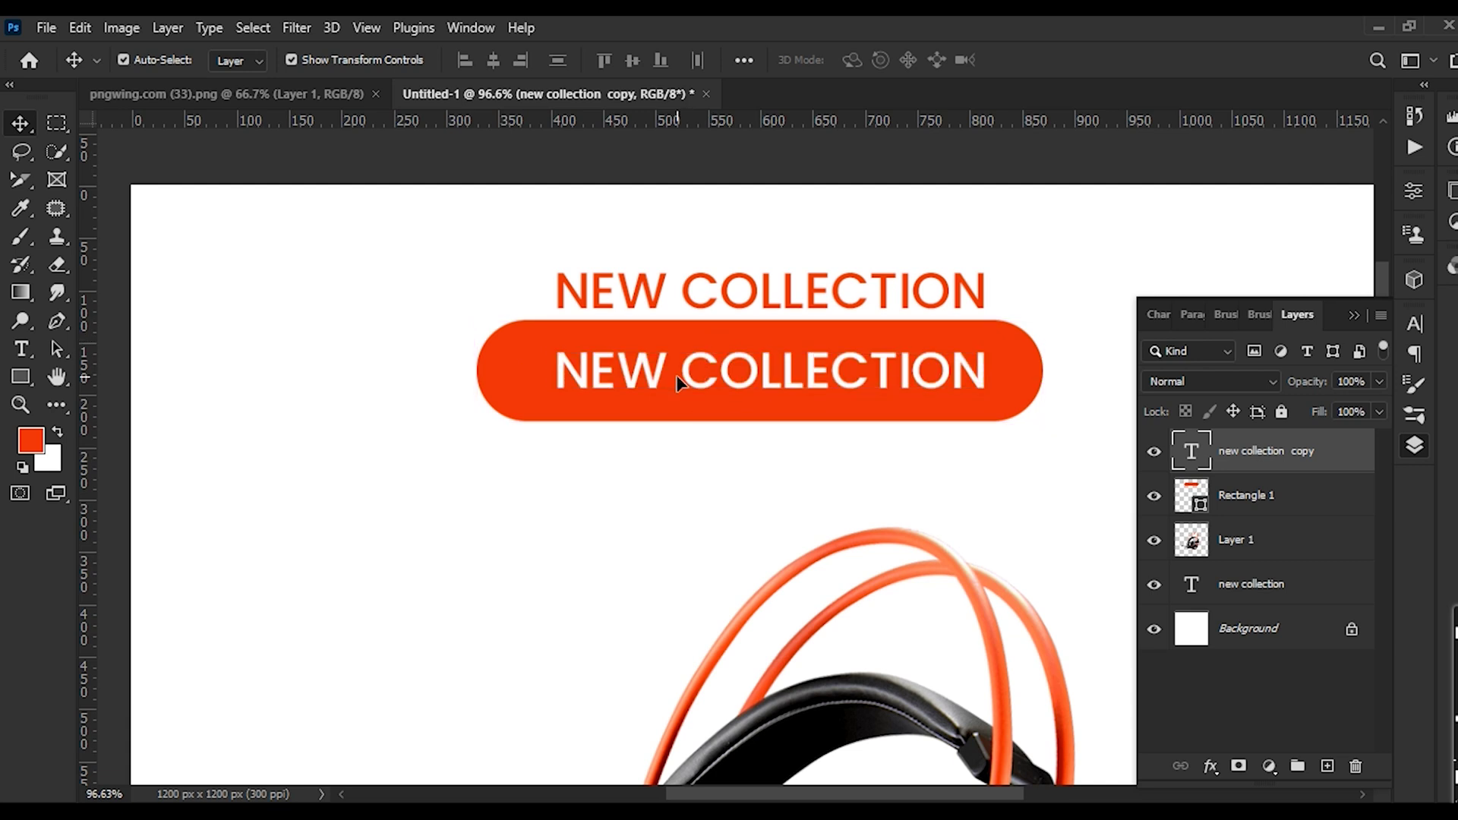
Check the product wording in the Google Translate text and replace the white pill text with "HEADPHONE"
double_click(676, 375)
key(alt+Tab)
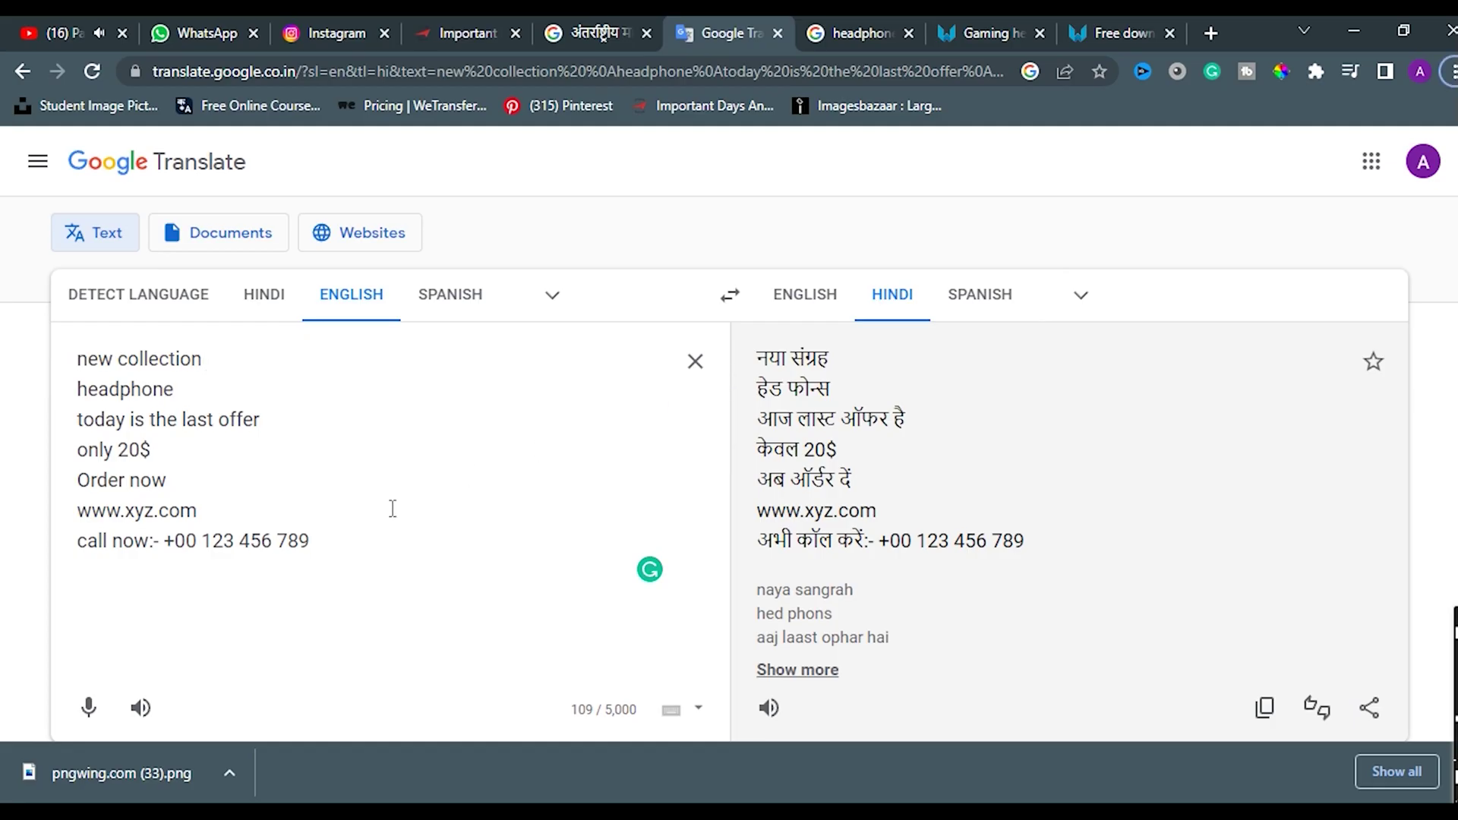
drag(212, 389, 63, 403)
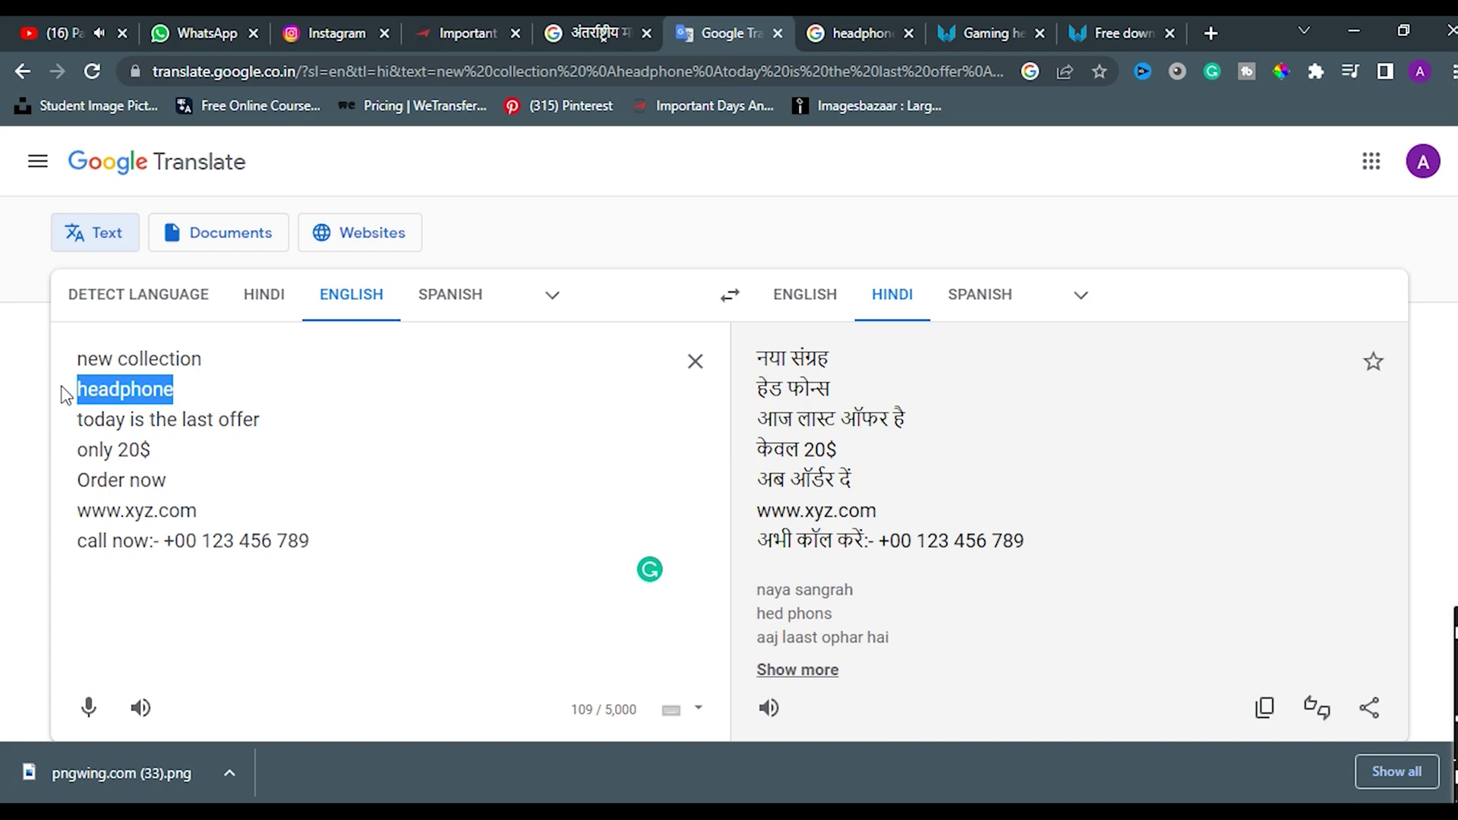
key(alt+Tab)
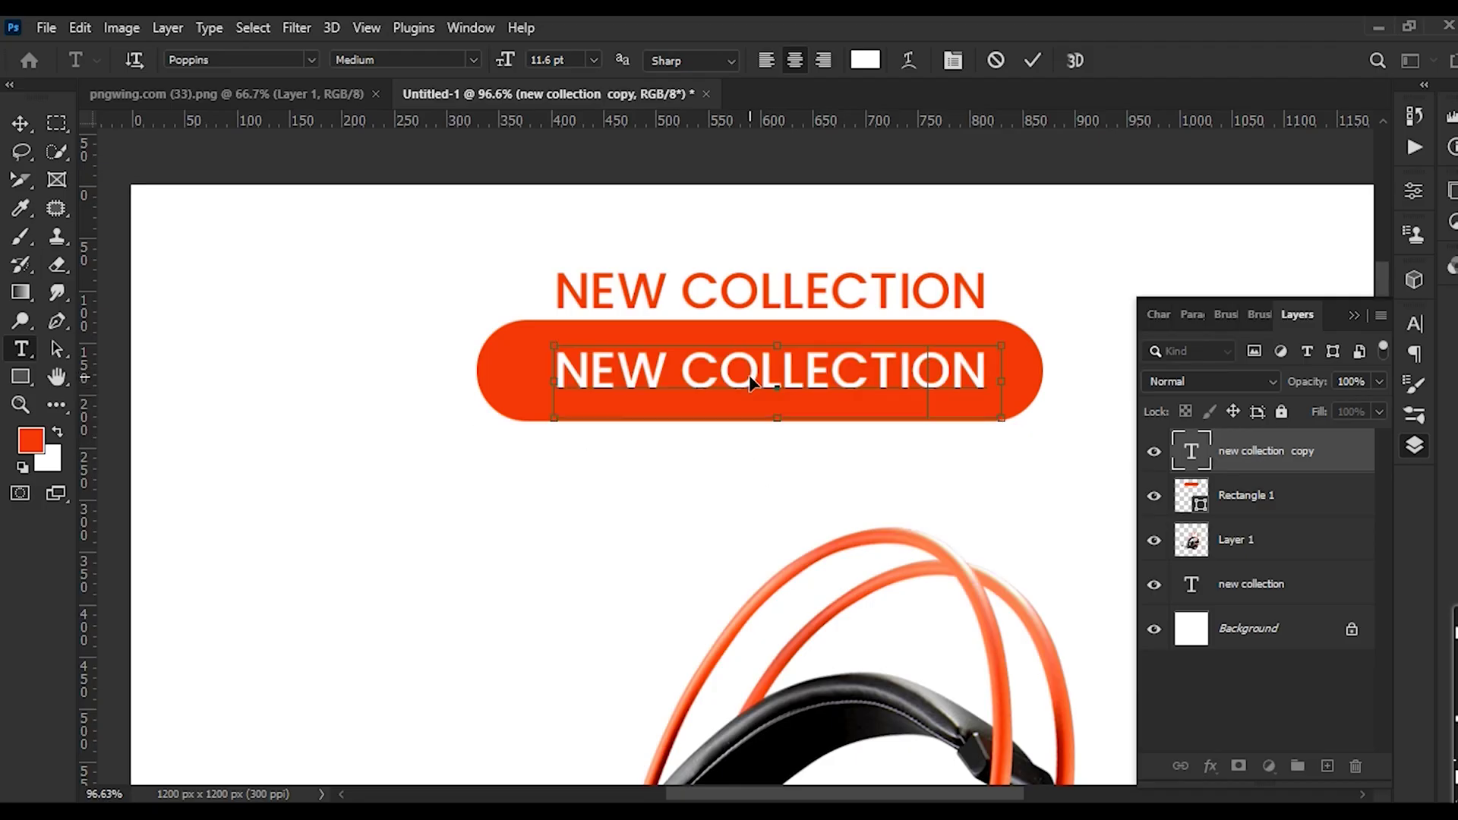
text(HEADPHONE)
key(ctrl+Return)
Scale the white HEADPHONE text up to about 157% around its centre
key(ctrl+t)
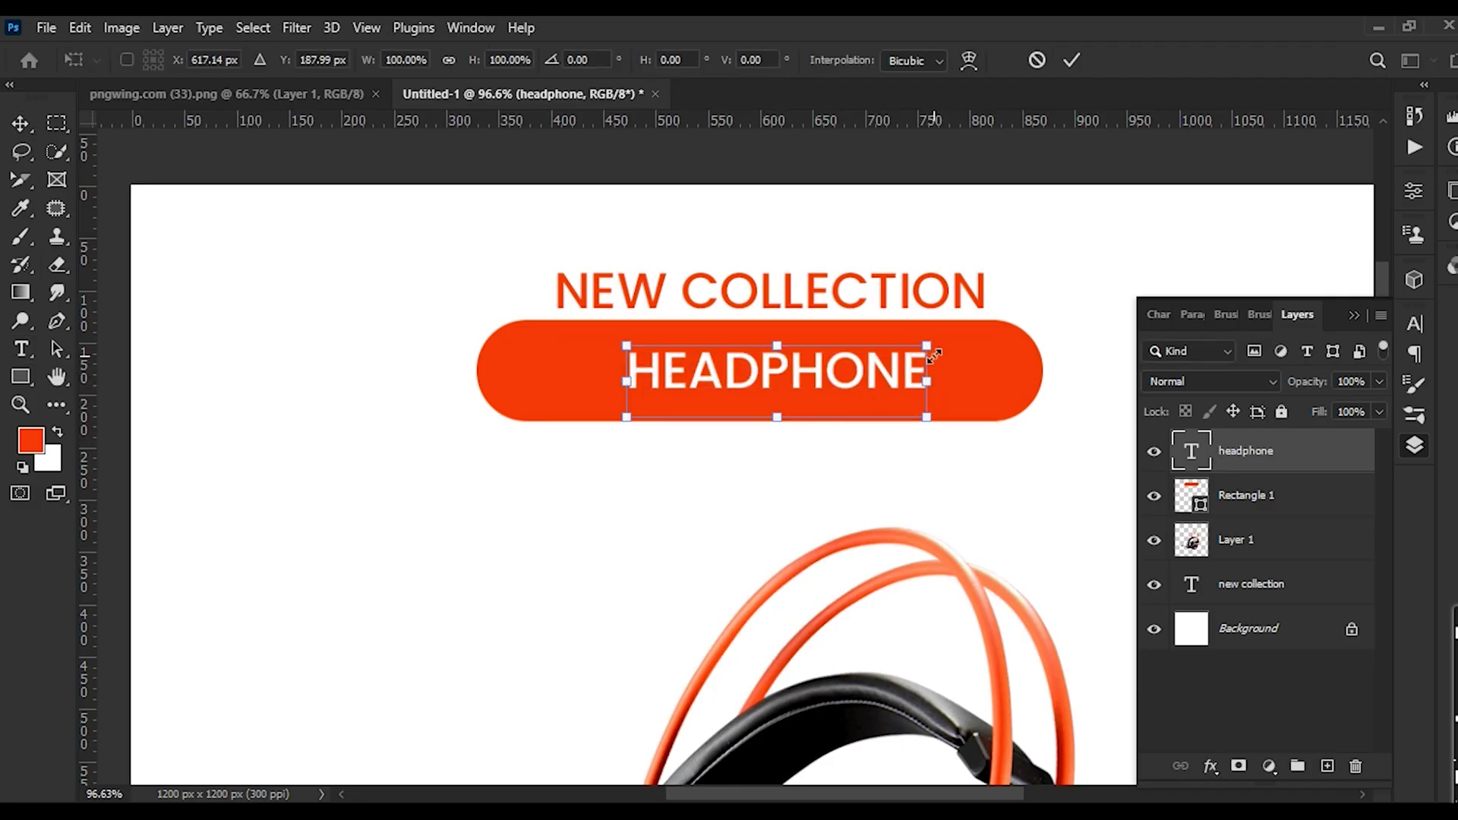
drag(932, 339, 1020, 338)
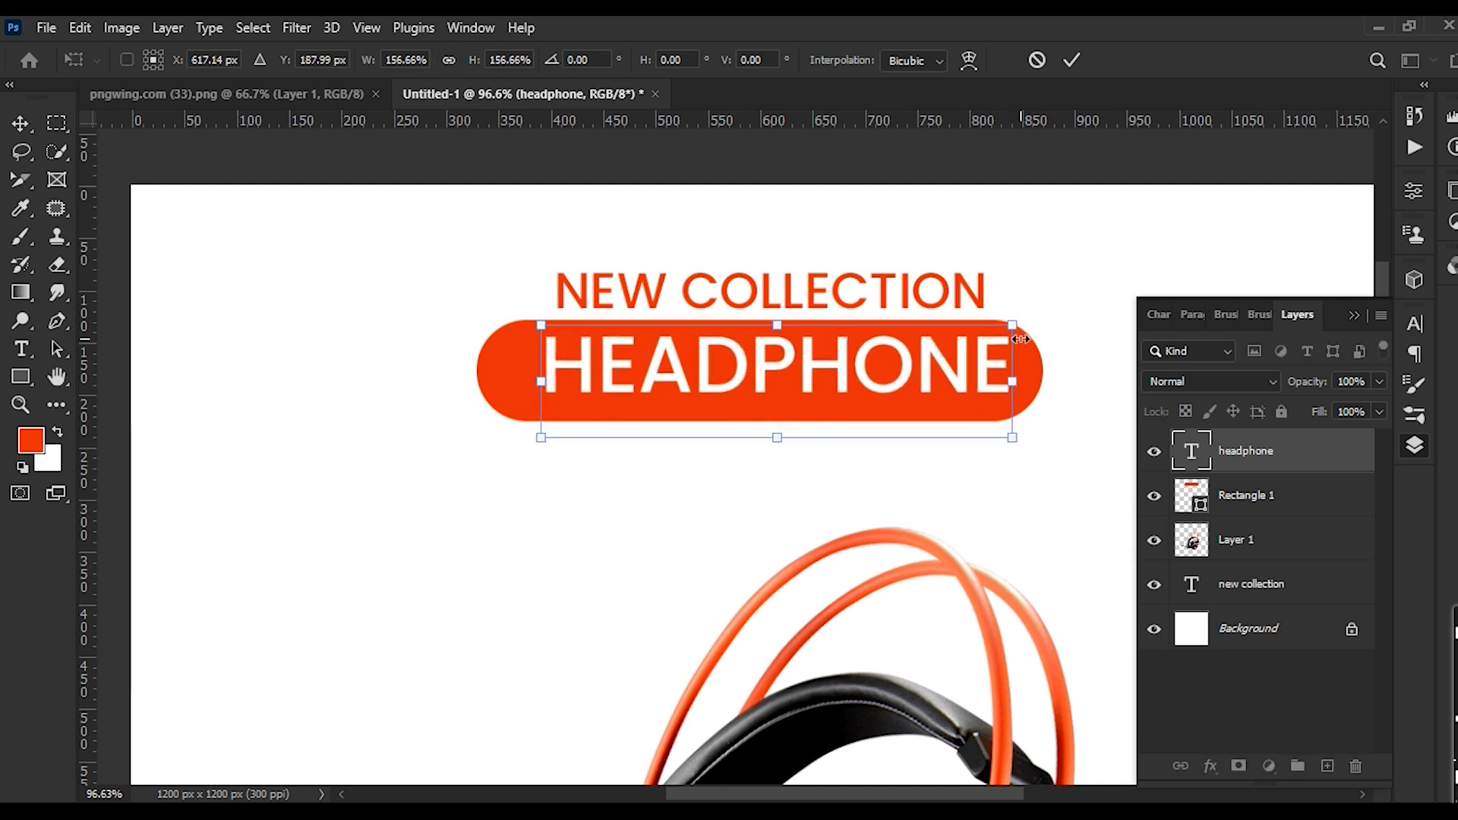
key(Return)
Centre the HEADPHONE text horizontally and vertically on the orange pill
scroll(1026, 372, up, 5)
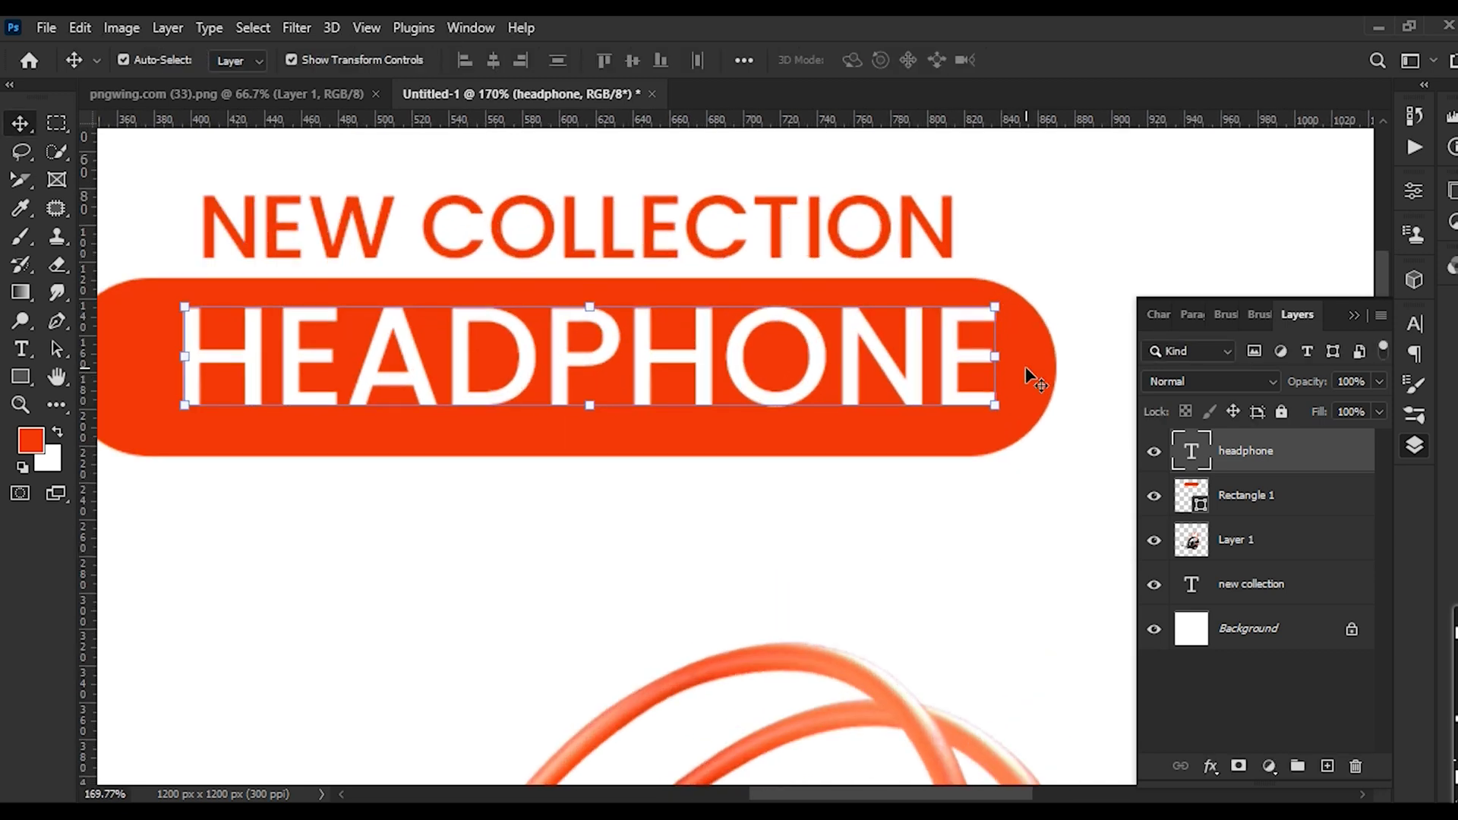
shift+click(1025, 367)
click(493, 60)
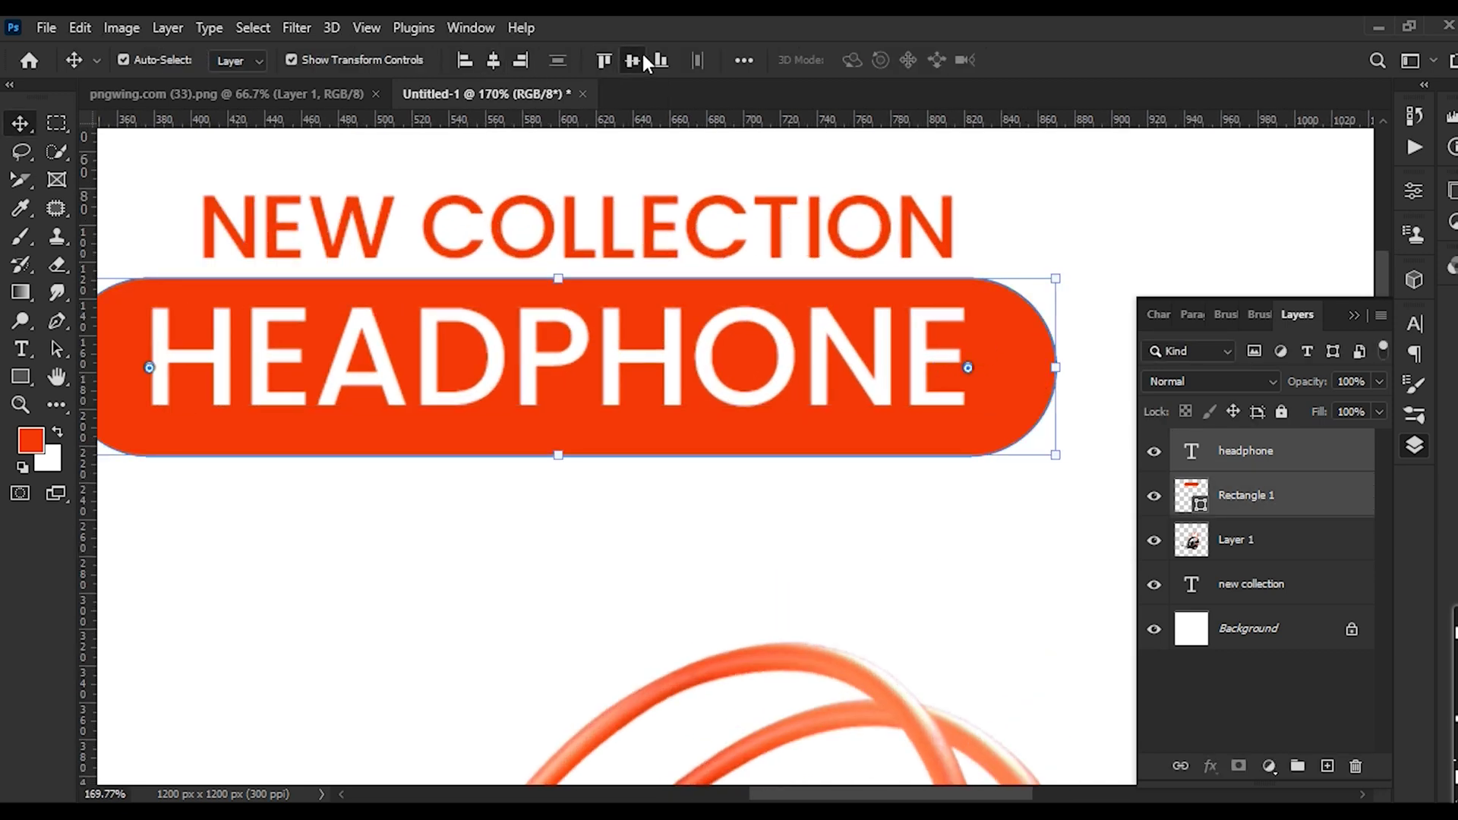
click(635, 60)
scroll(796, 275, down, 2)
click(597, 510)
scroll(934, 486, down, 3)
scroll(934, 486, down, 5)
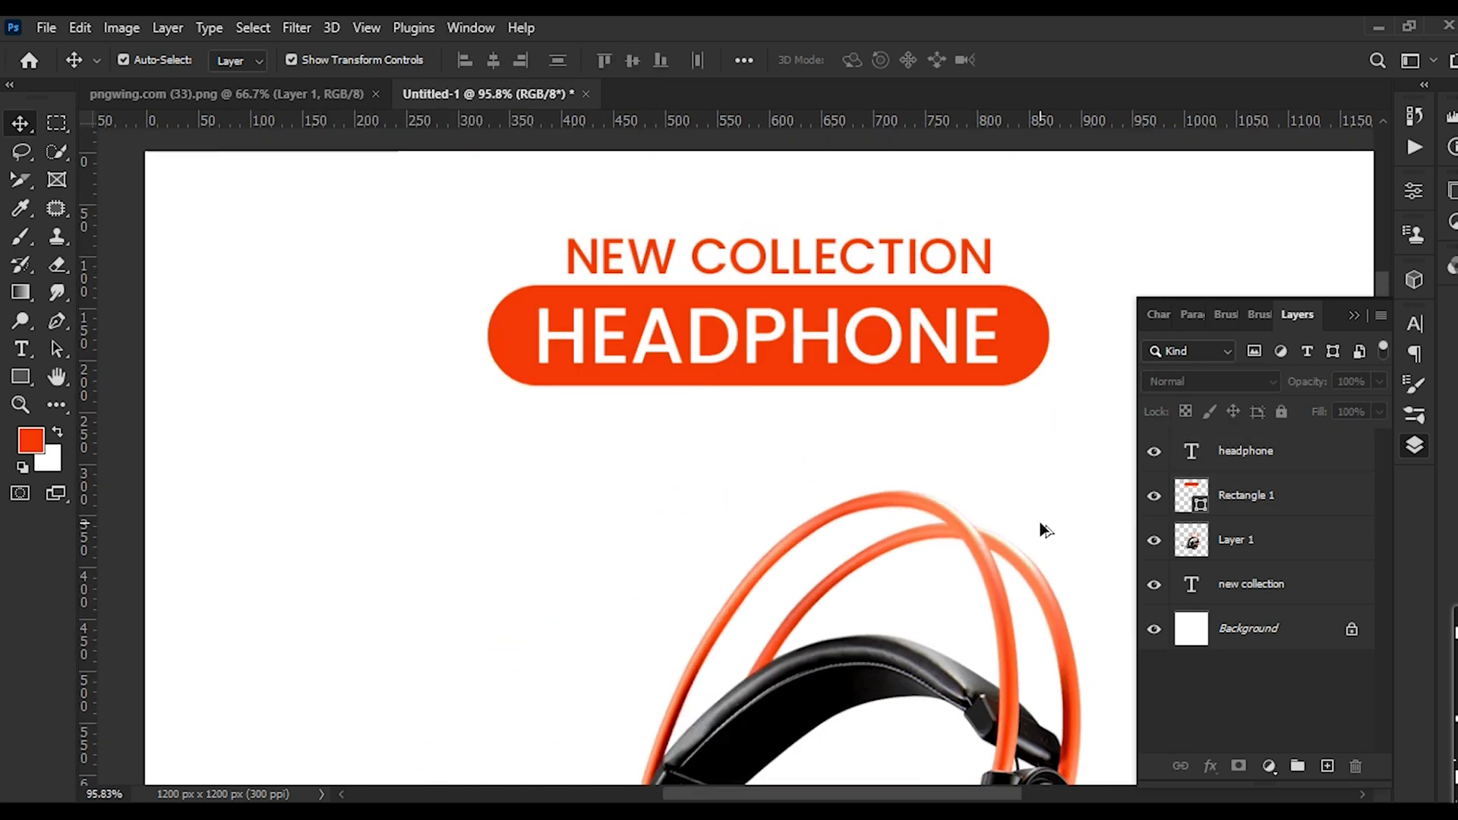
Set the HEADPHONE text's Poppins font style to SemiBold
double_click(1191, 451)
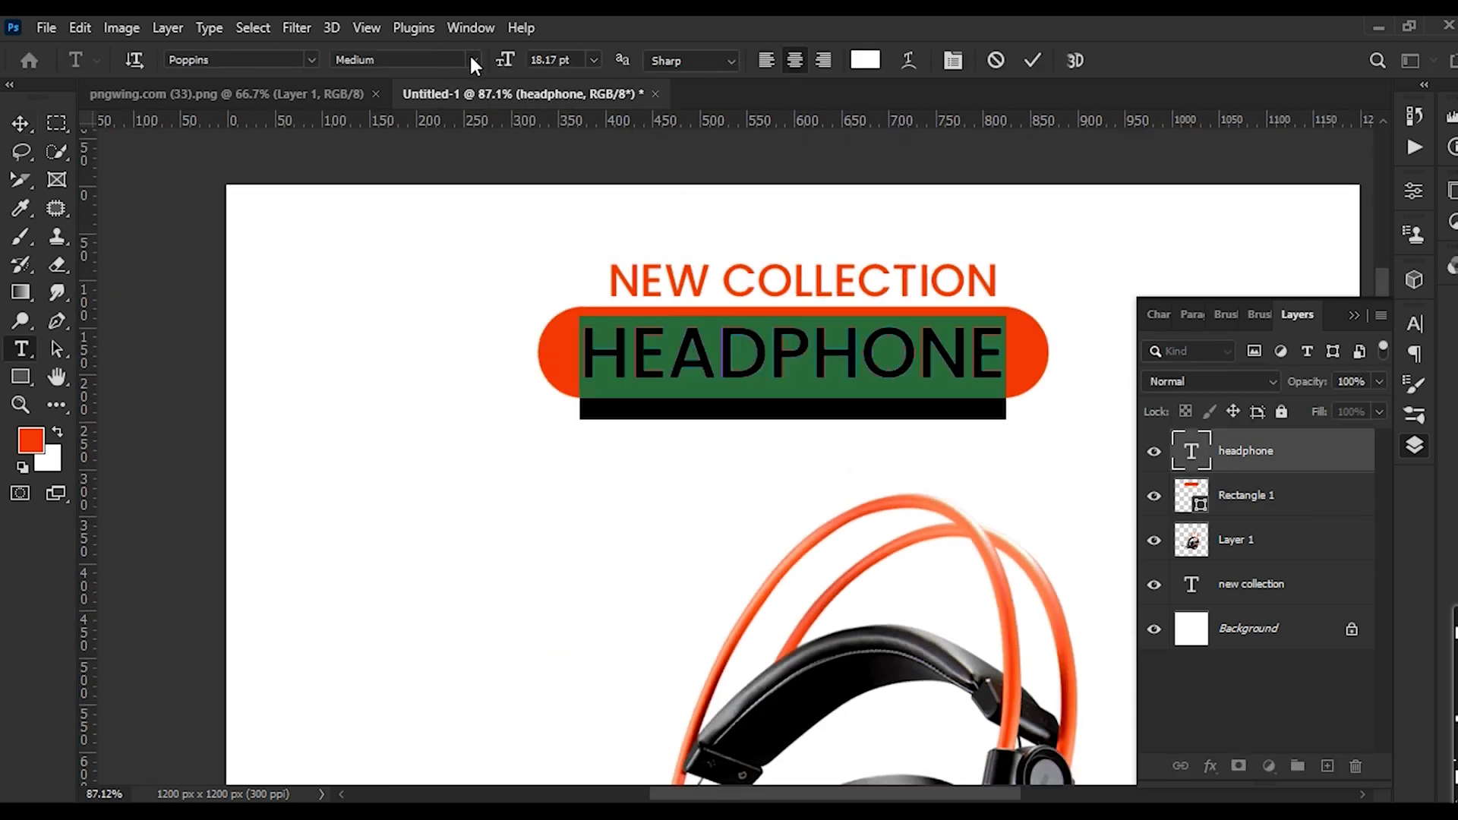
click(475, 59)
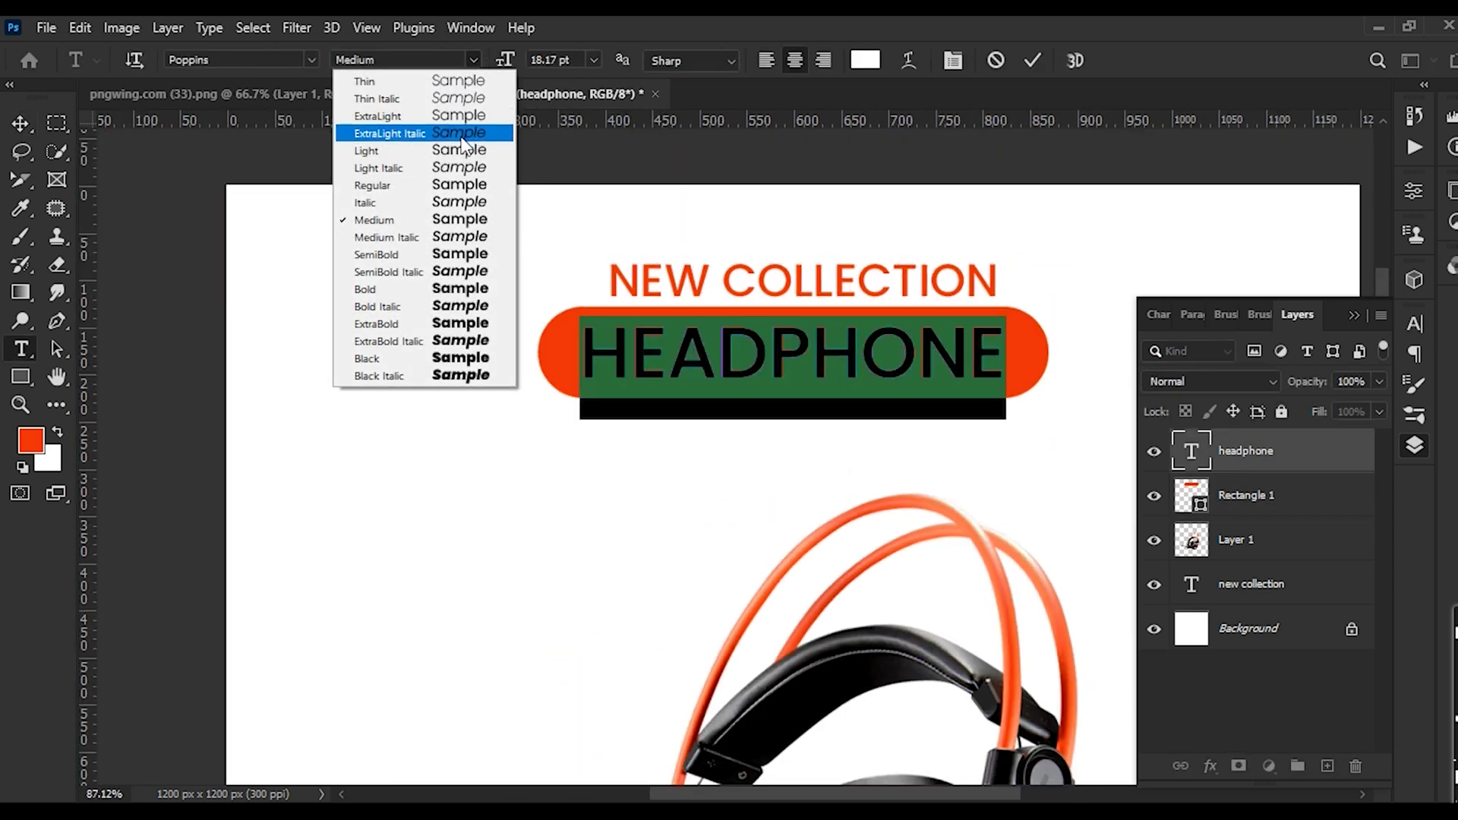
click(426, 255)
key(ctrl+Return)
key(v)
click(497, 463)
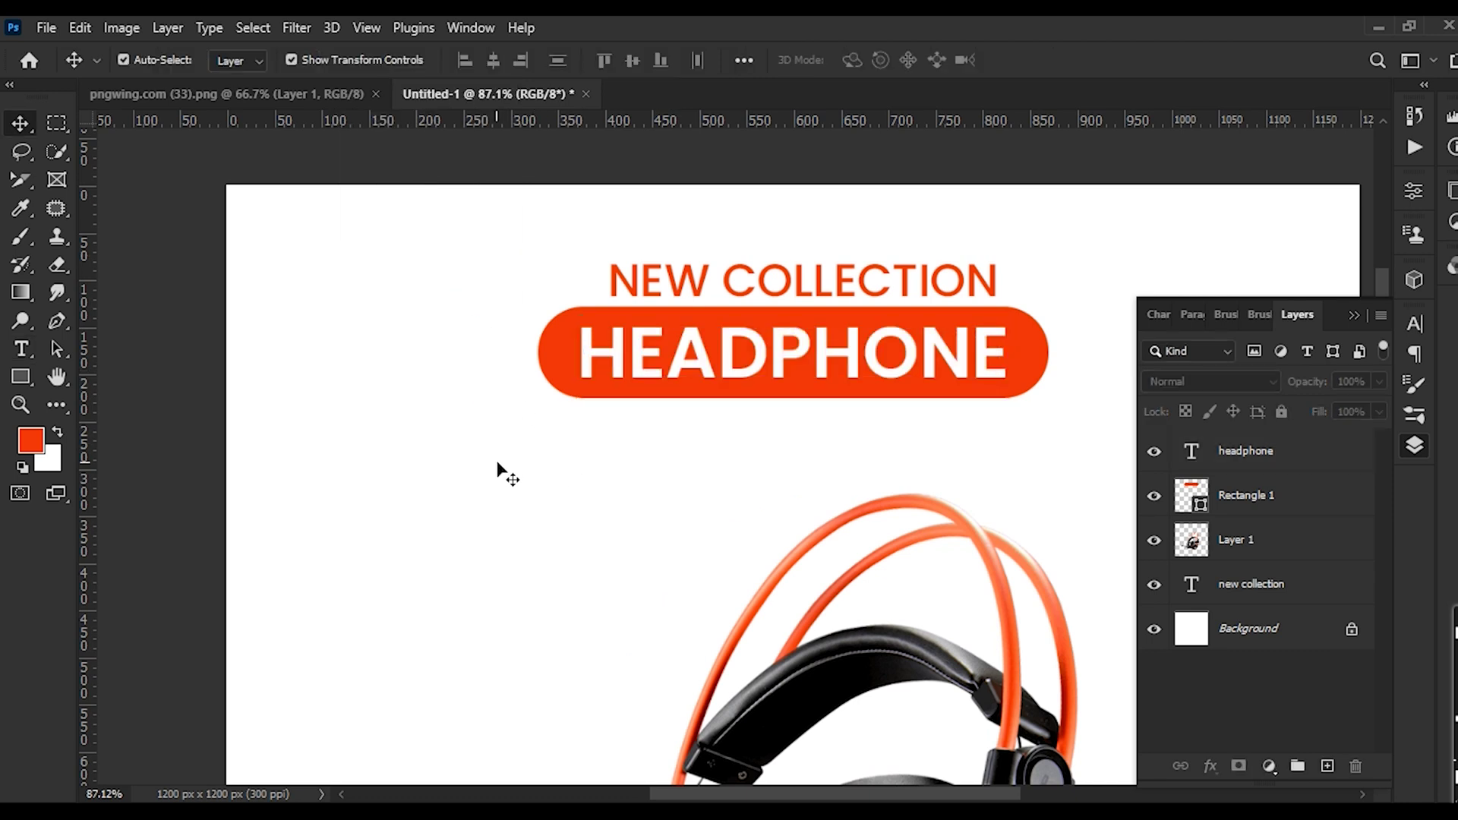
Shrink the NEW COLLECTION heading to about three quarters of its size and centre it horizontally above the pill
click(874, 287)
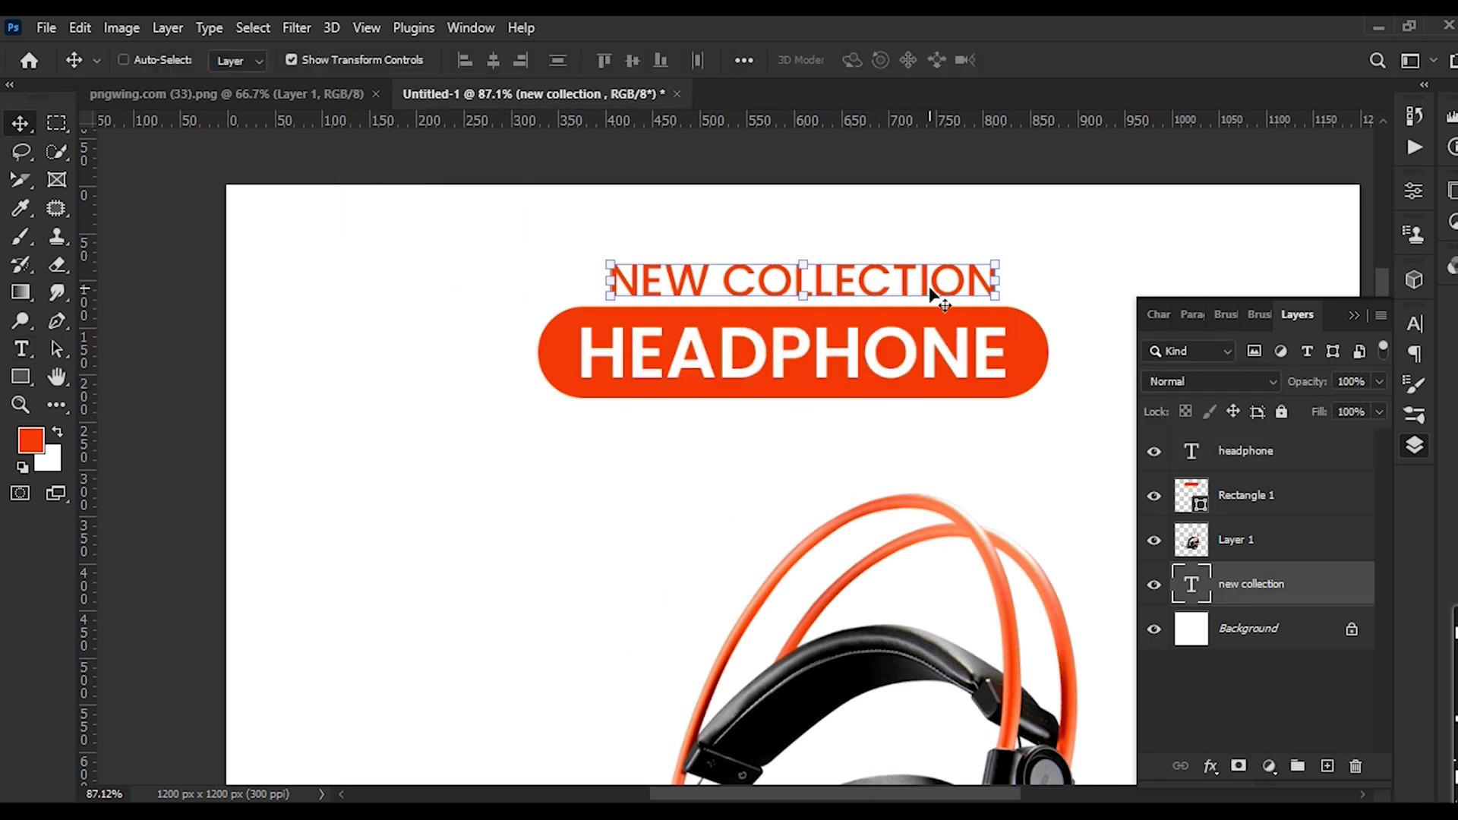
key(ctrl+t)
drag(1013, 259, 982, 334)
key(Return)
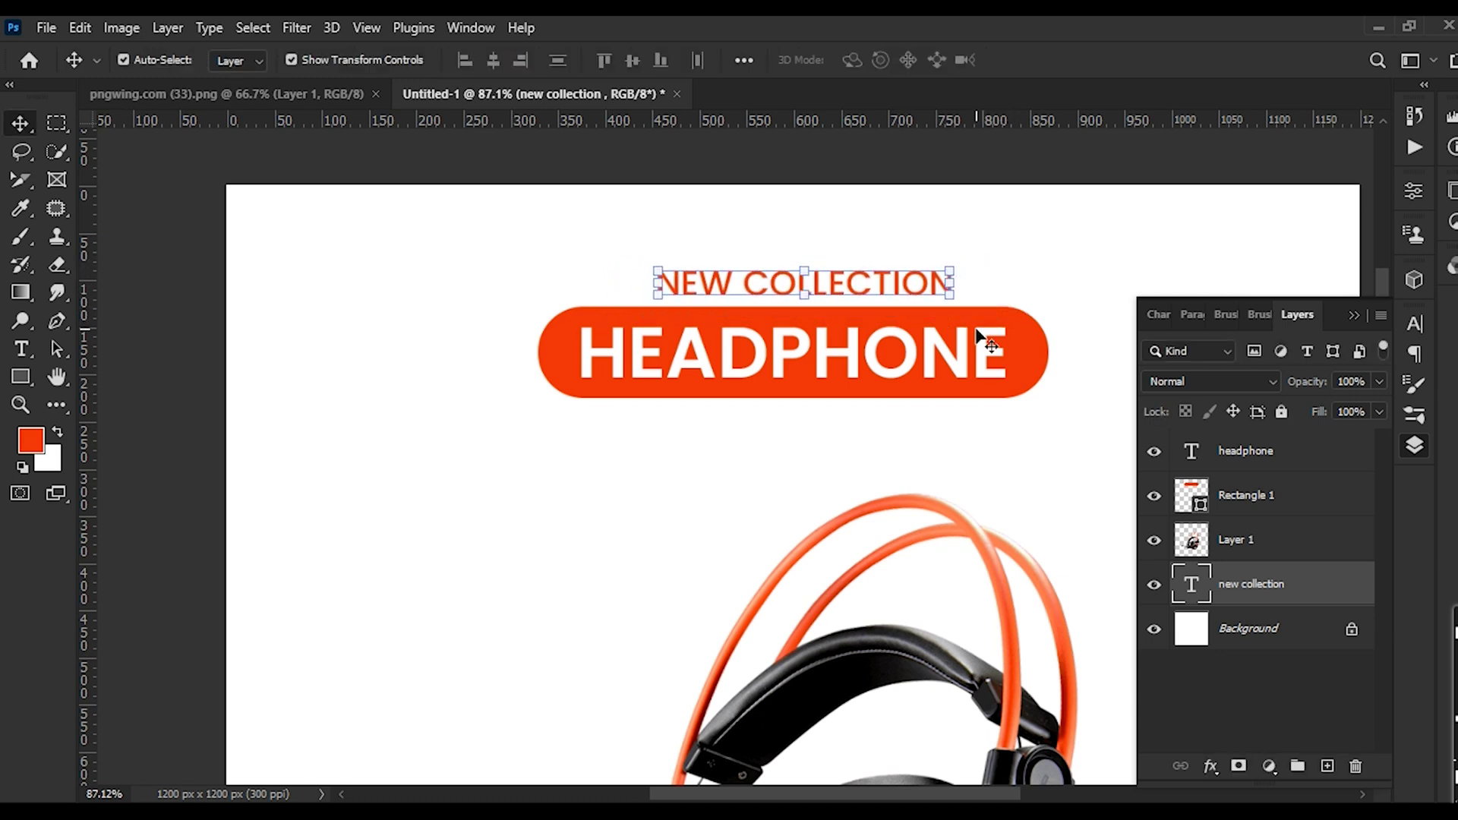
shift+click(1045, 361)
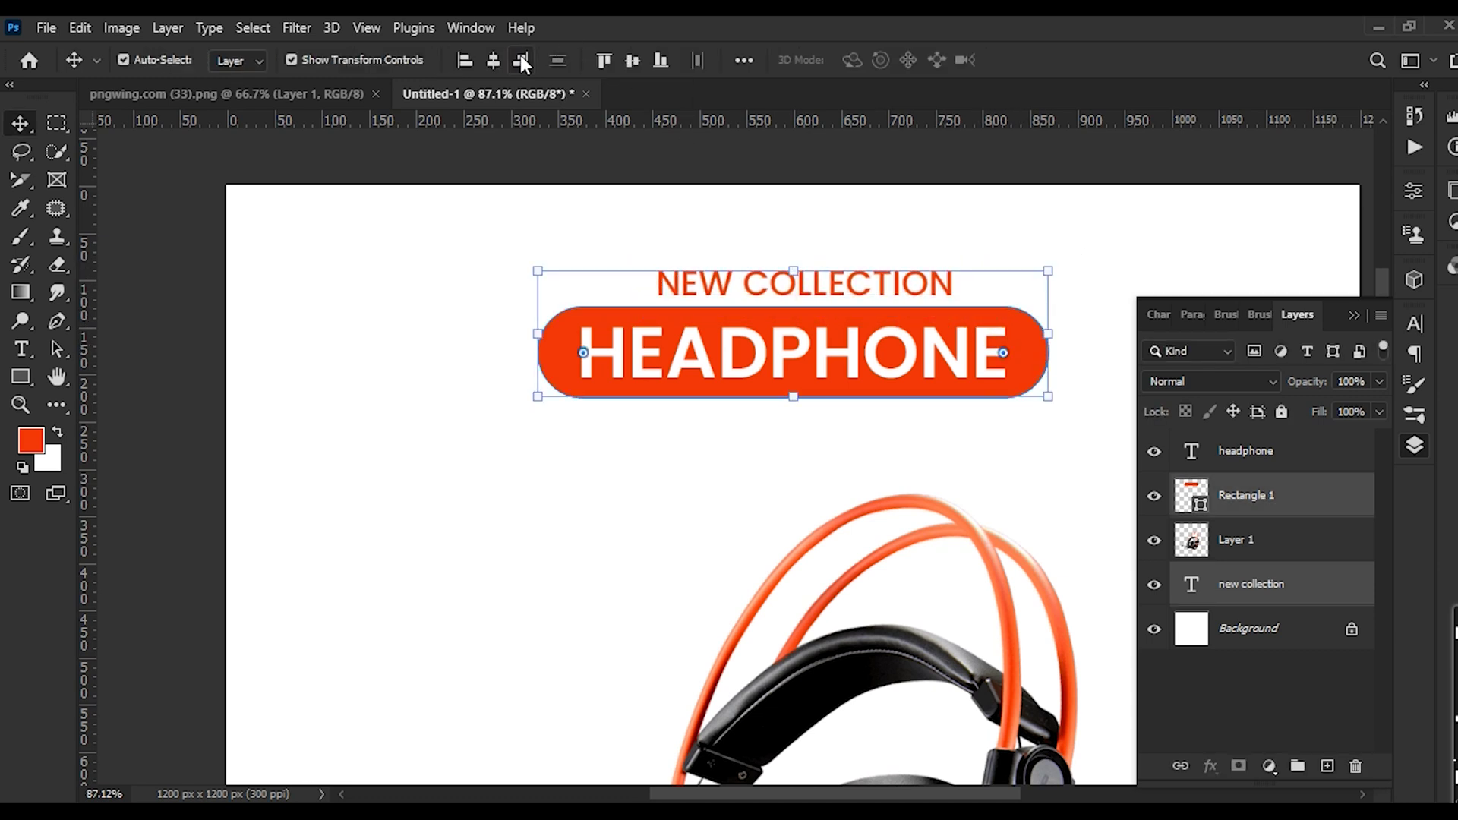
click(493, 61)
Centre the NEW COLLECTION heading, the pill and the HEADPHONE text together horizontally on the canvas
drag(342, 303, 792, 278)
drag(338, 388, 889, 251)
key(ctrl+a)
click(493, 61)
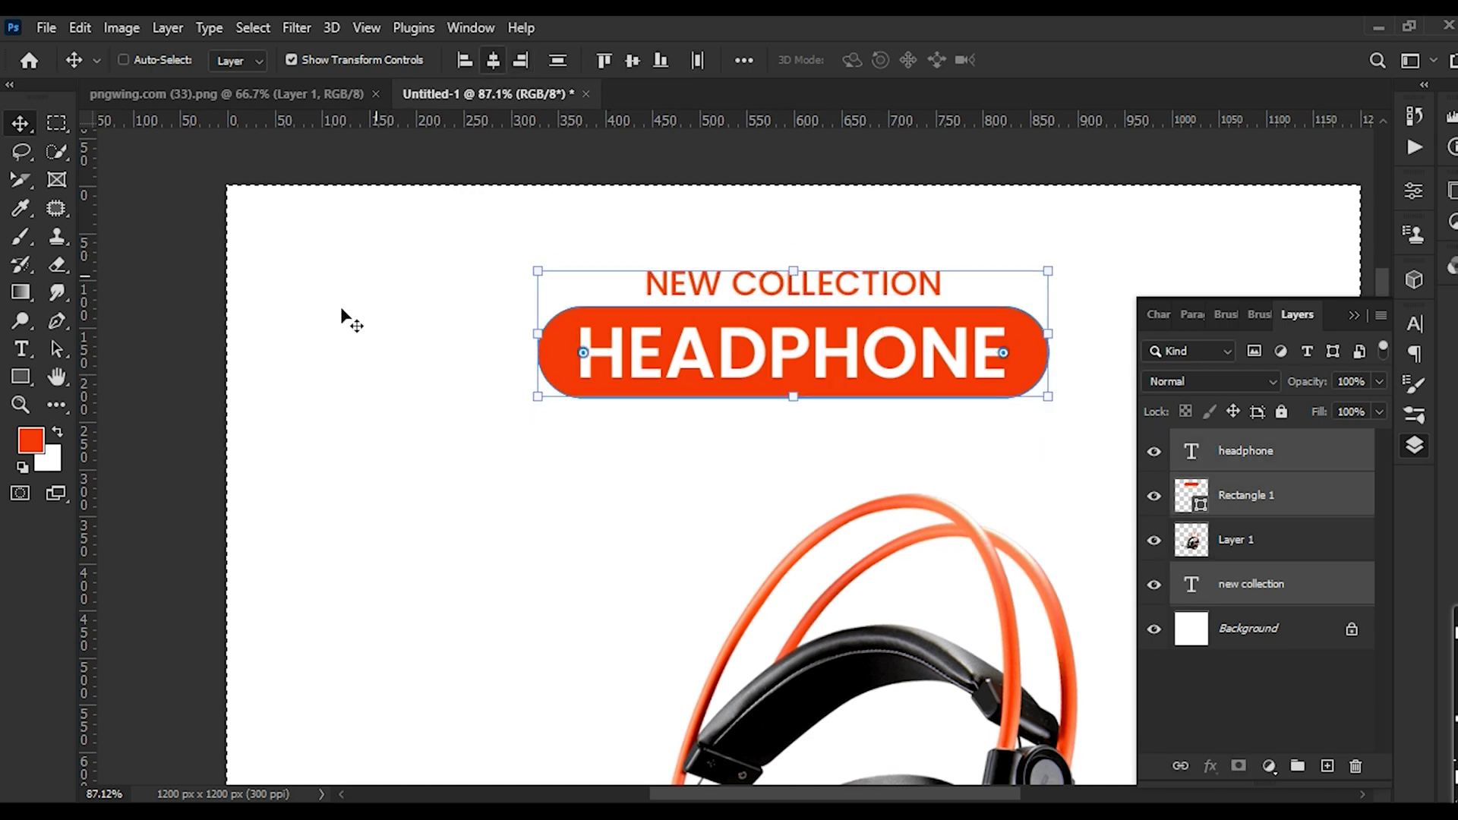
key(ctrl+d)
click(340, 356)
scroll(765, 336, down, 1)
scroll(765, 336, down, 4)
scroll(532, 254, up, 5)
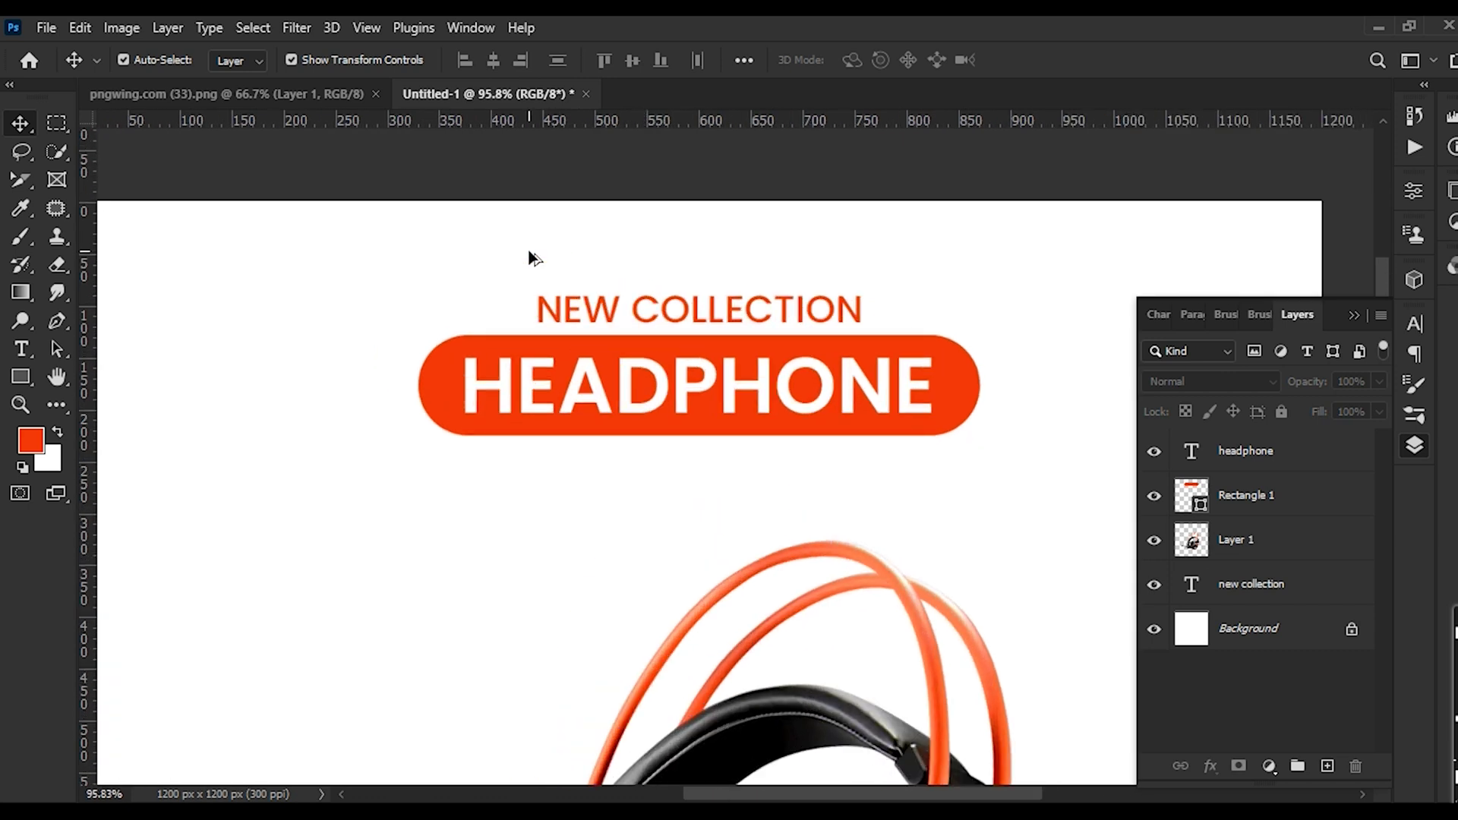
Draw a rectangle about 345 × 82 px around the NEW COLLECTION heading, overlapping the pill, and remove its fill
click(21, 380)
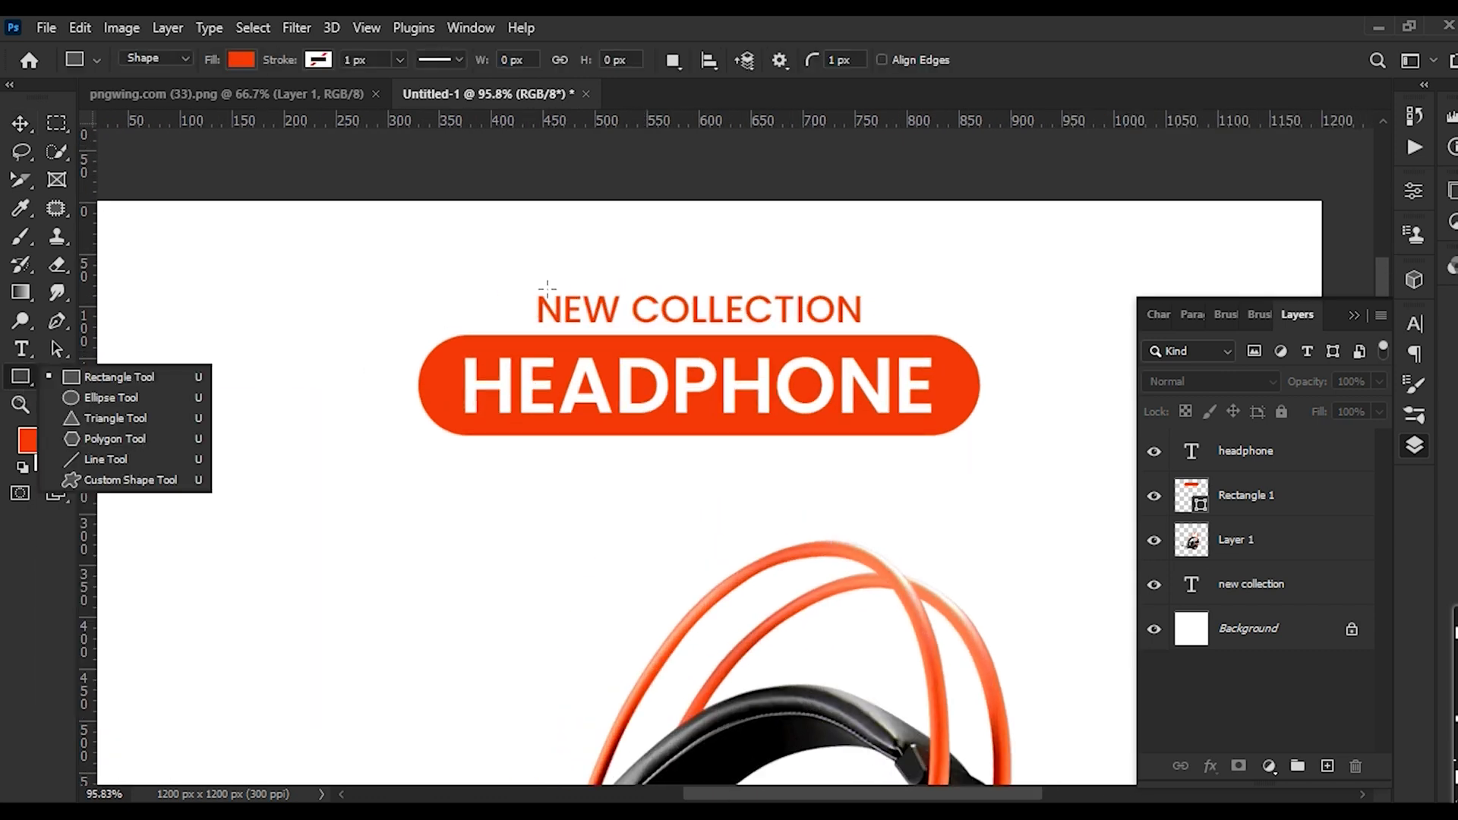
drag(521, 282, 878, 366)
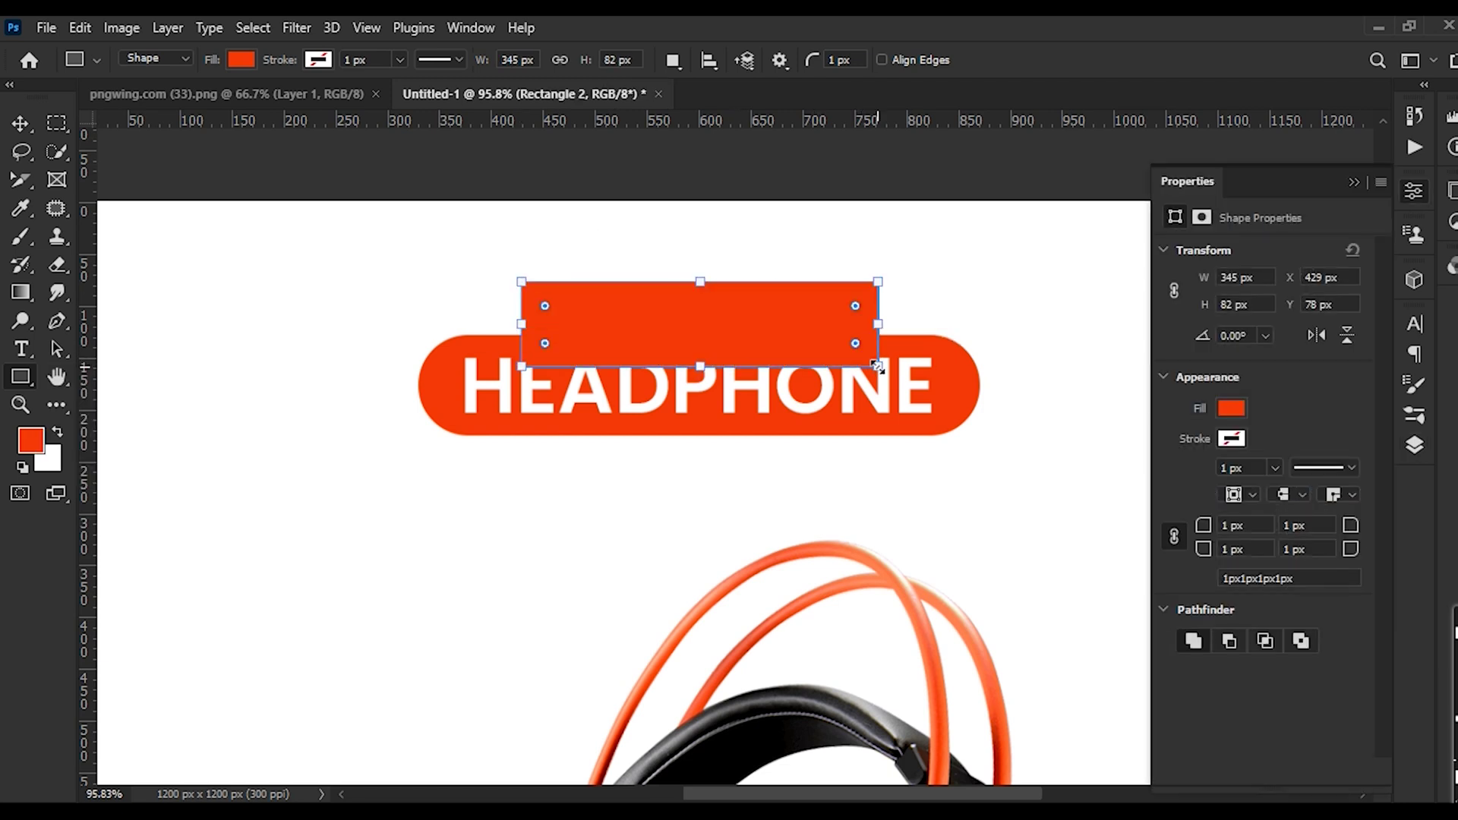
click(241, 59)
click(115, 101)
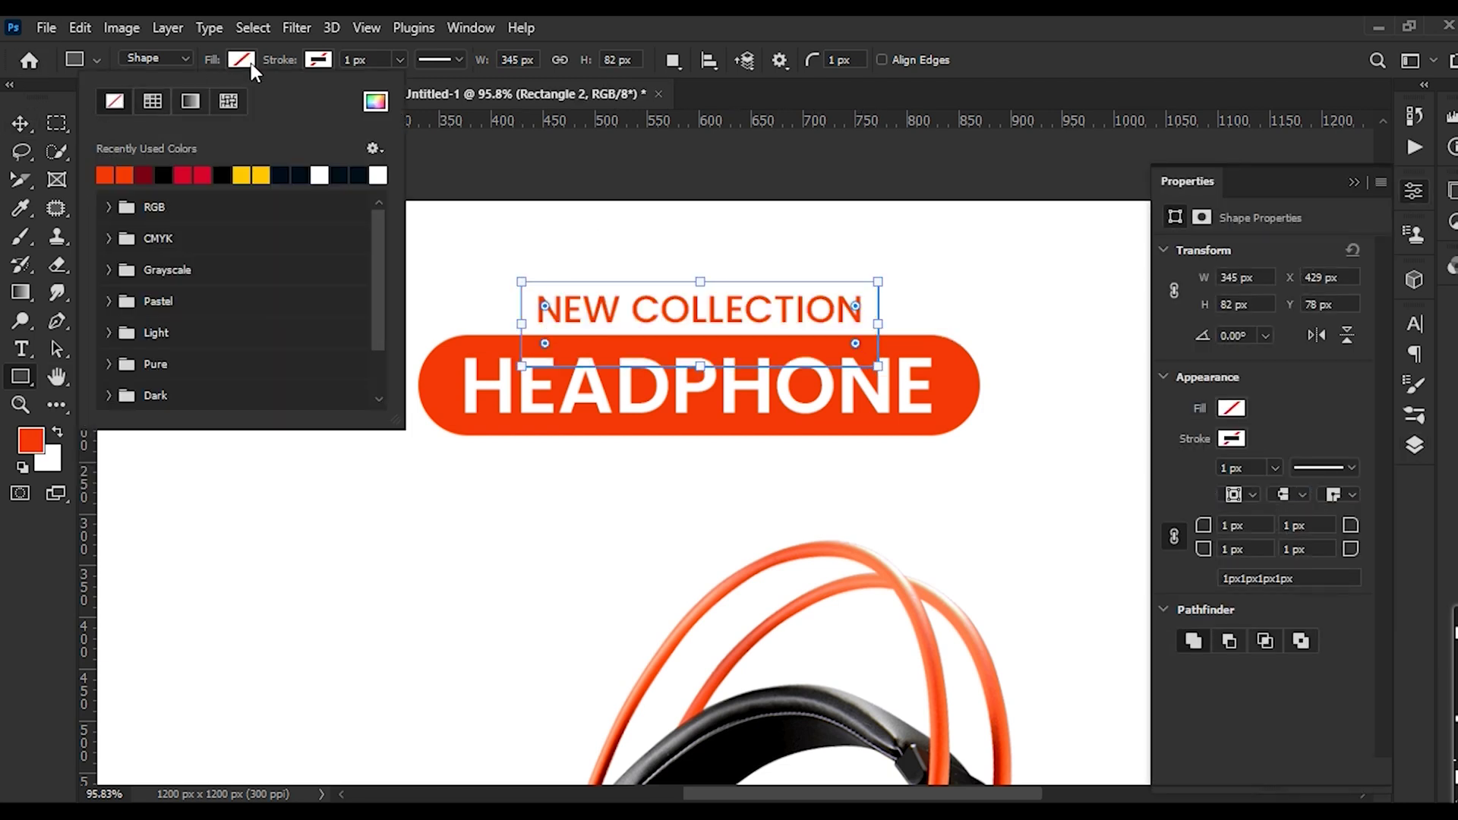
Give the unfilled rectangle an orange 2 px dashed stroke
click(318, 60)
click(188, 174)
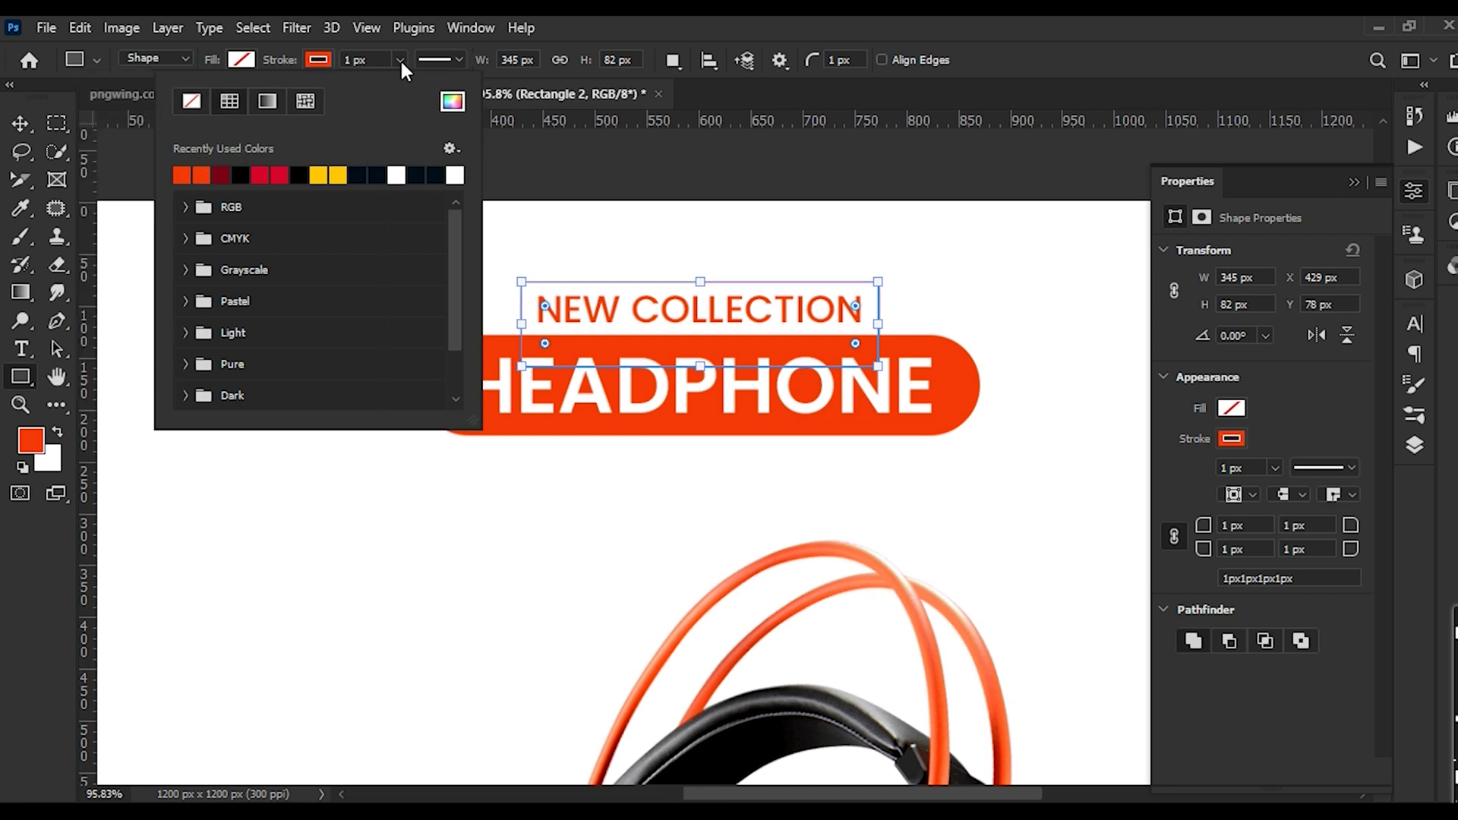
click(366, 59)
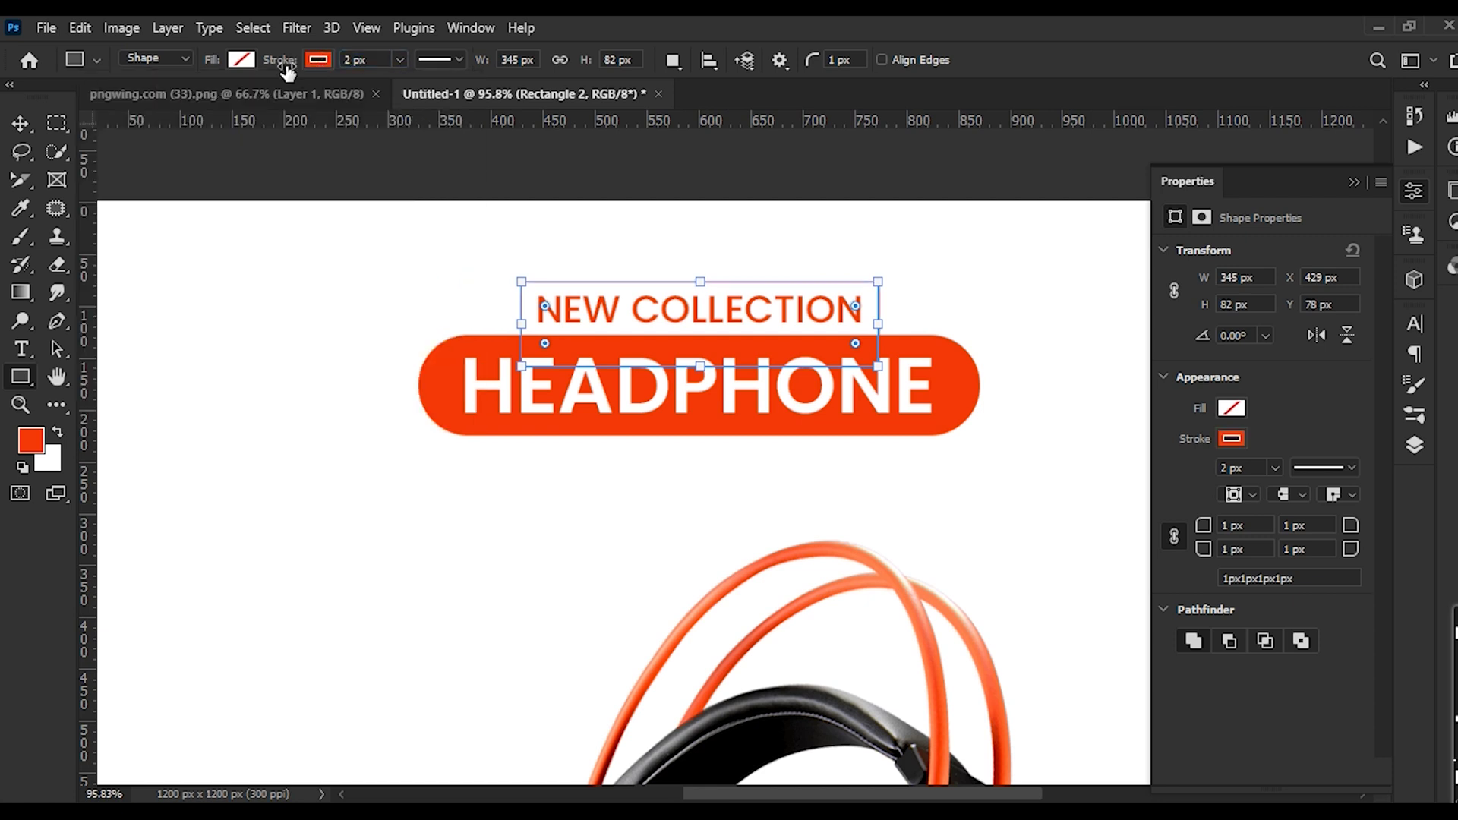
click(452, 66)
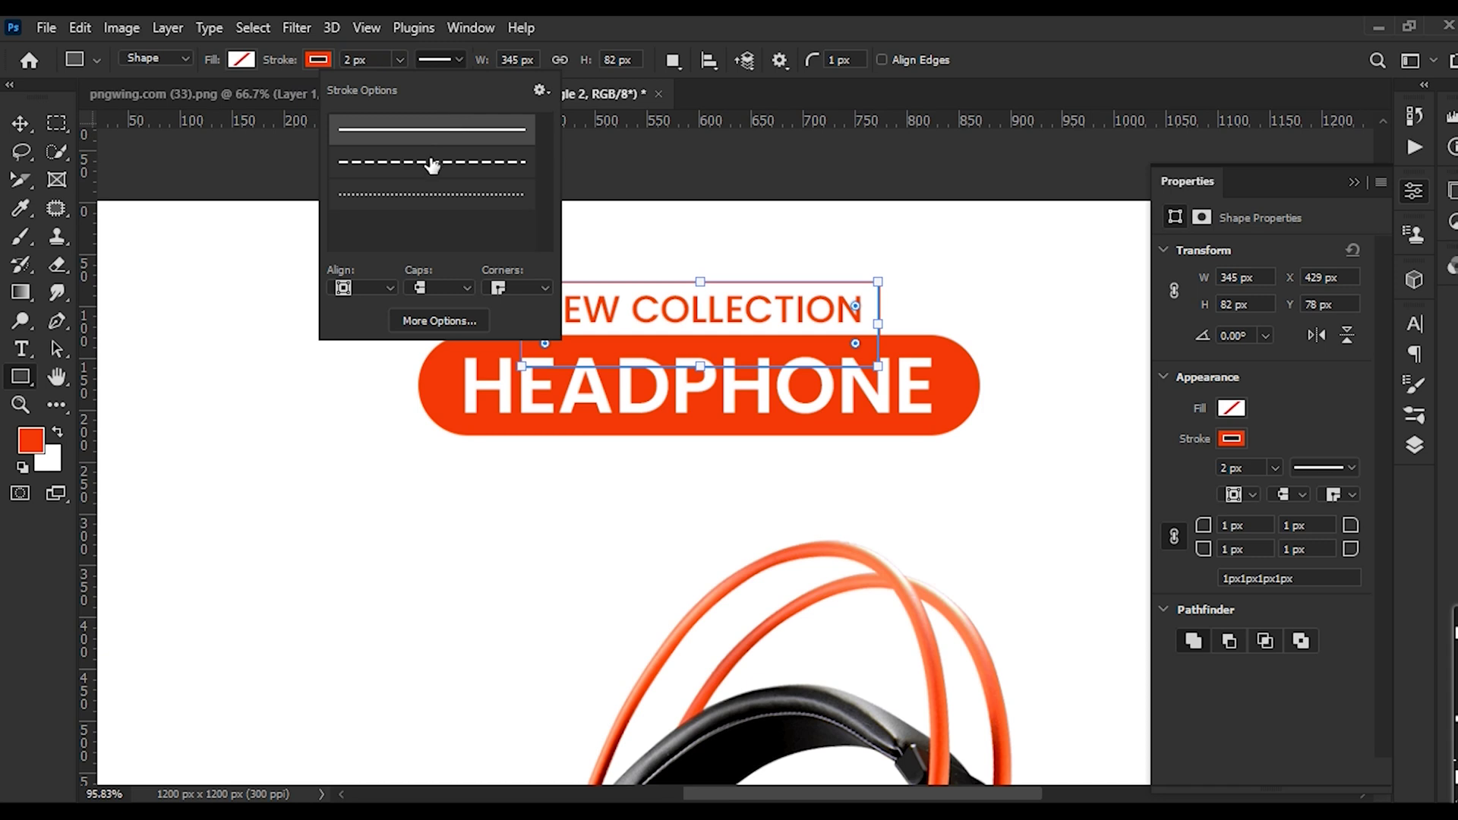
click(433, 162)
click(20, 123)
click(185, 360)
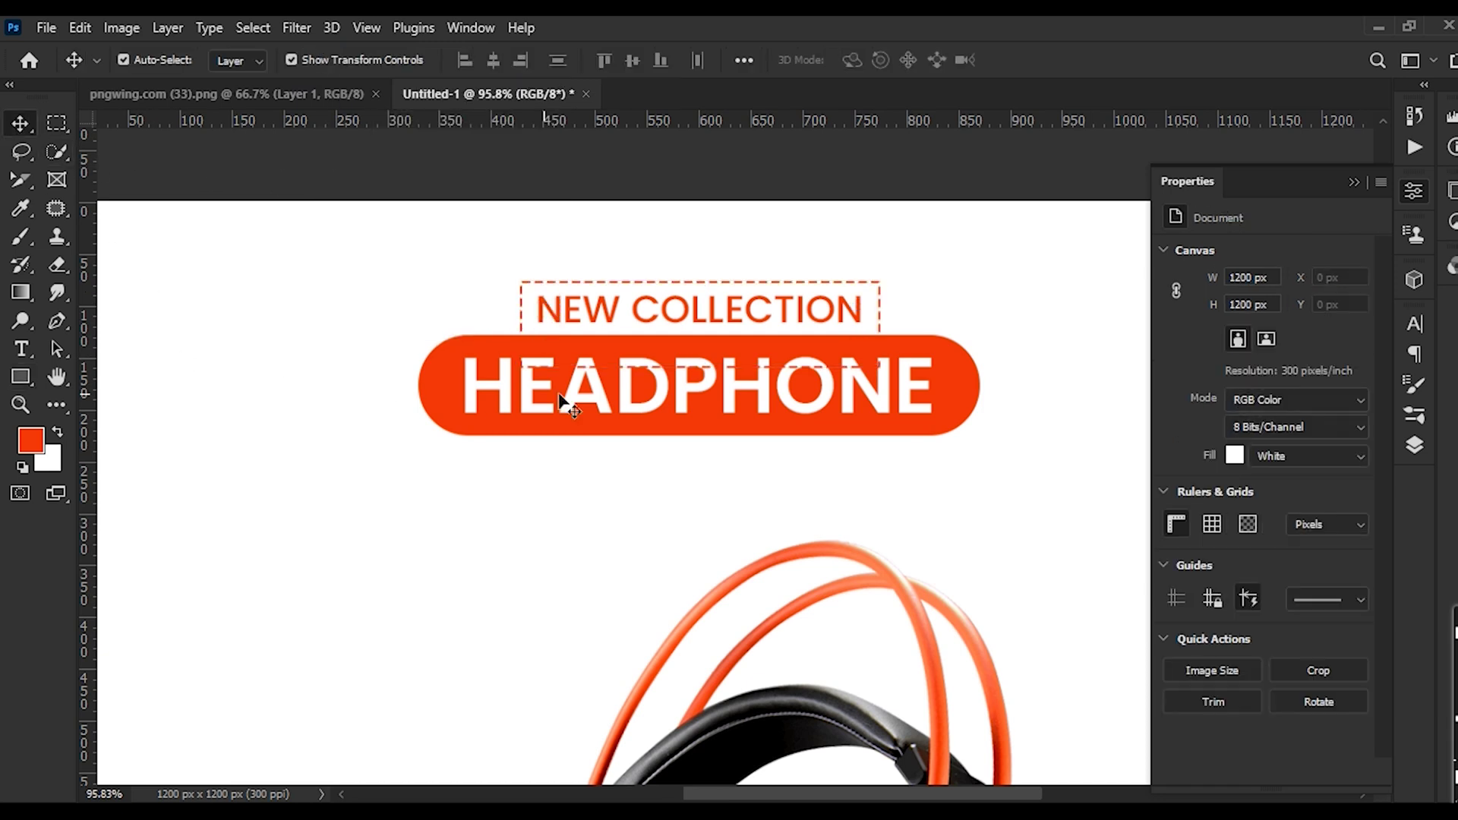
Place the dashed rectangle's layer directly beneath the orange pill's layer
click(878, 296)
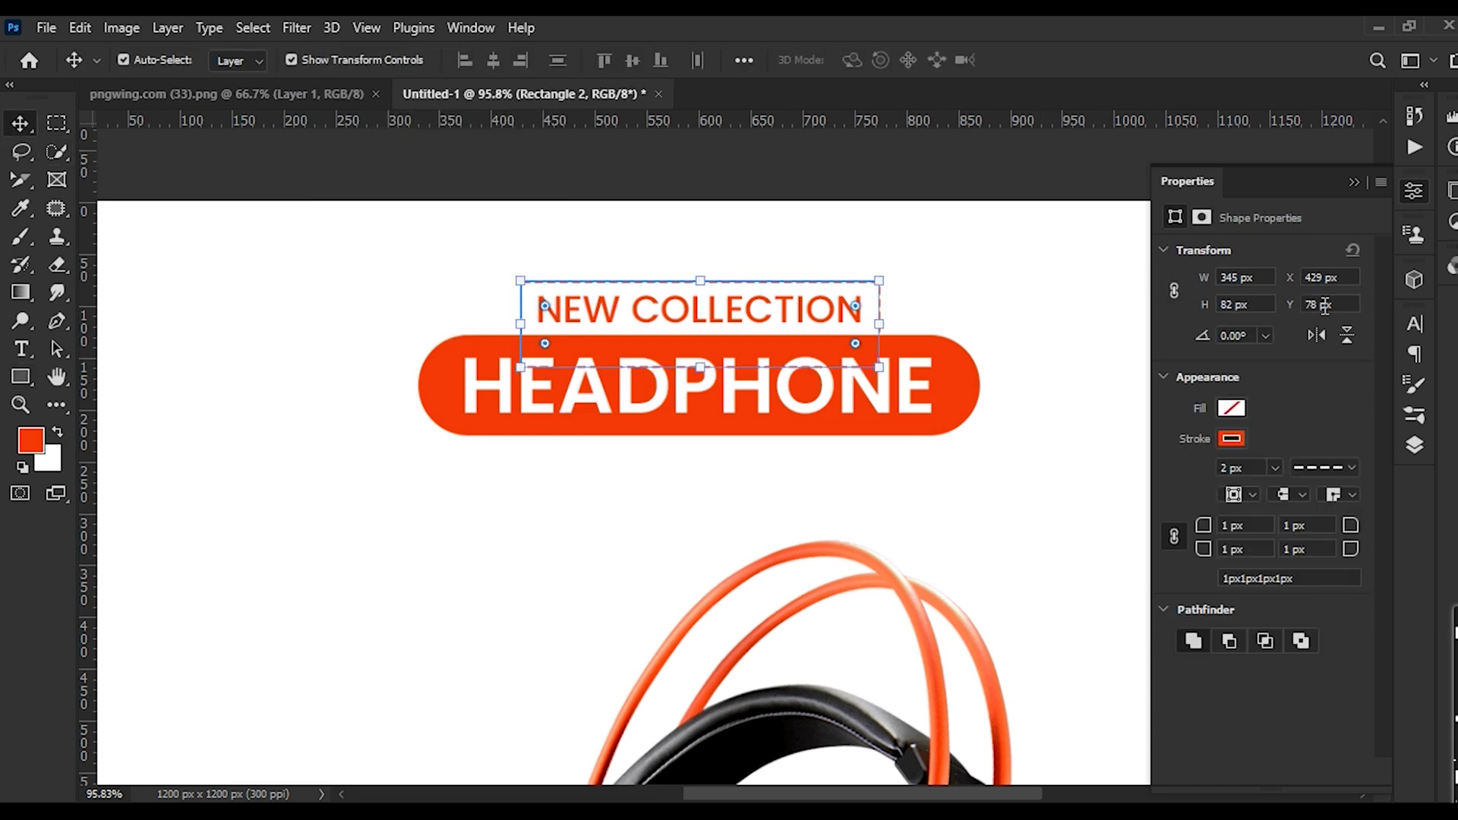
click(1414, 445)
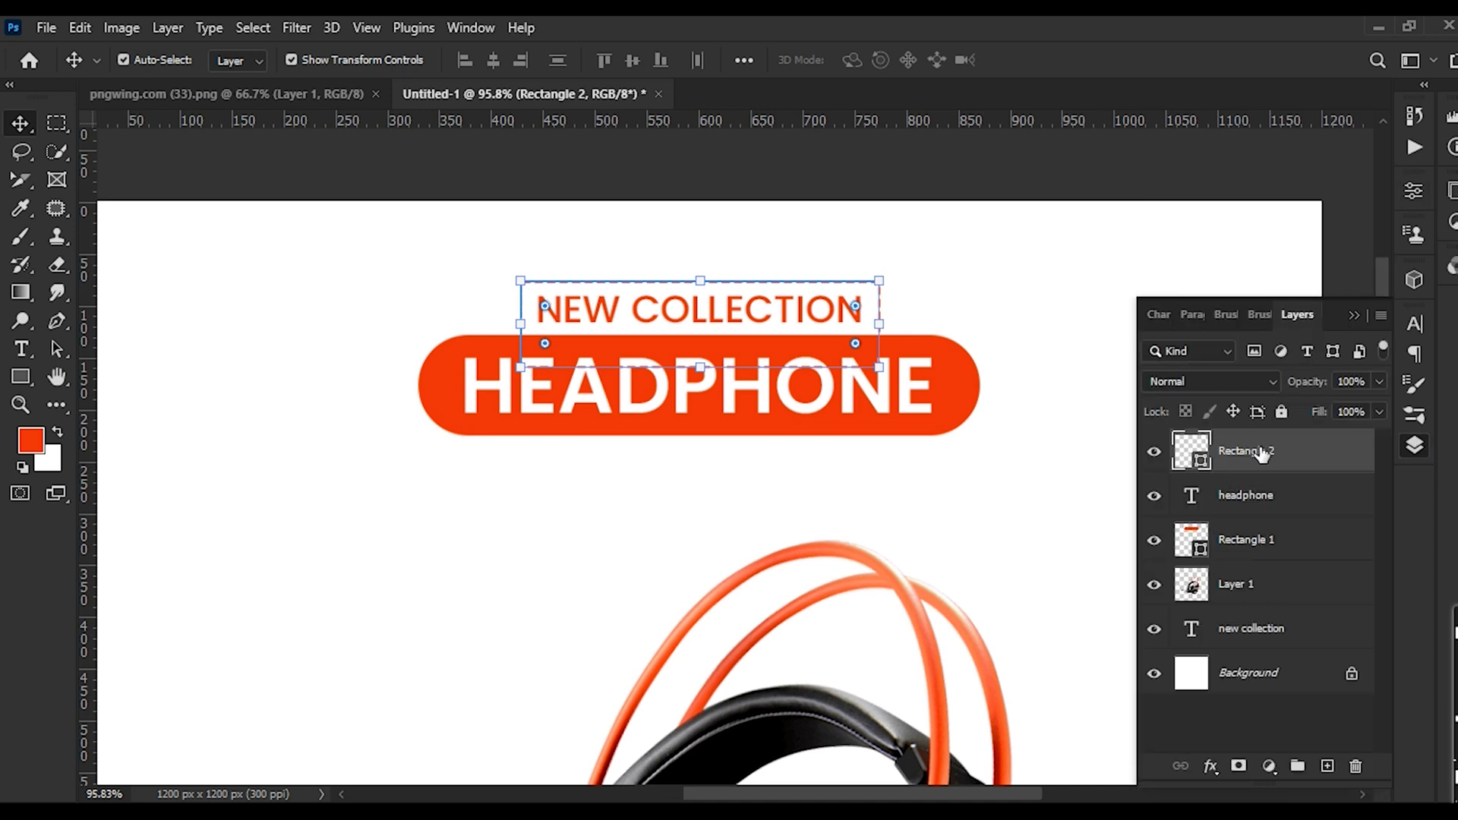
drag(1237, 450, 1225, 556)
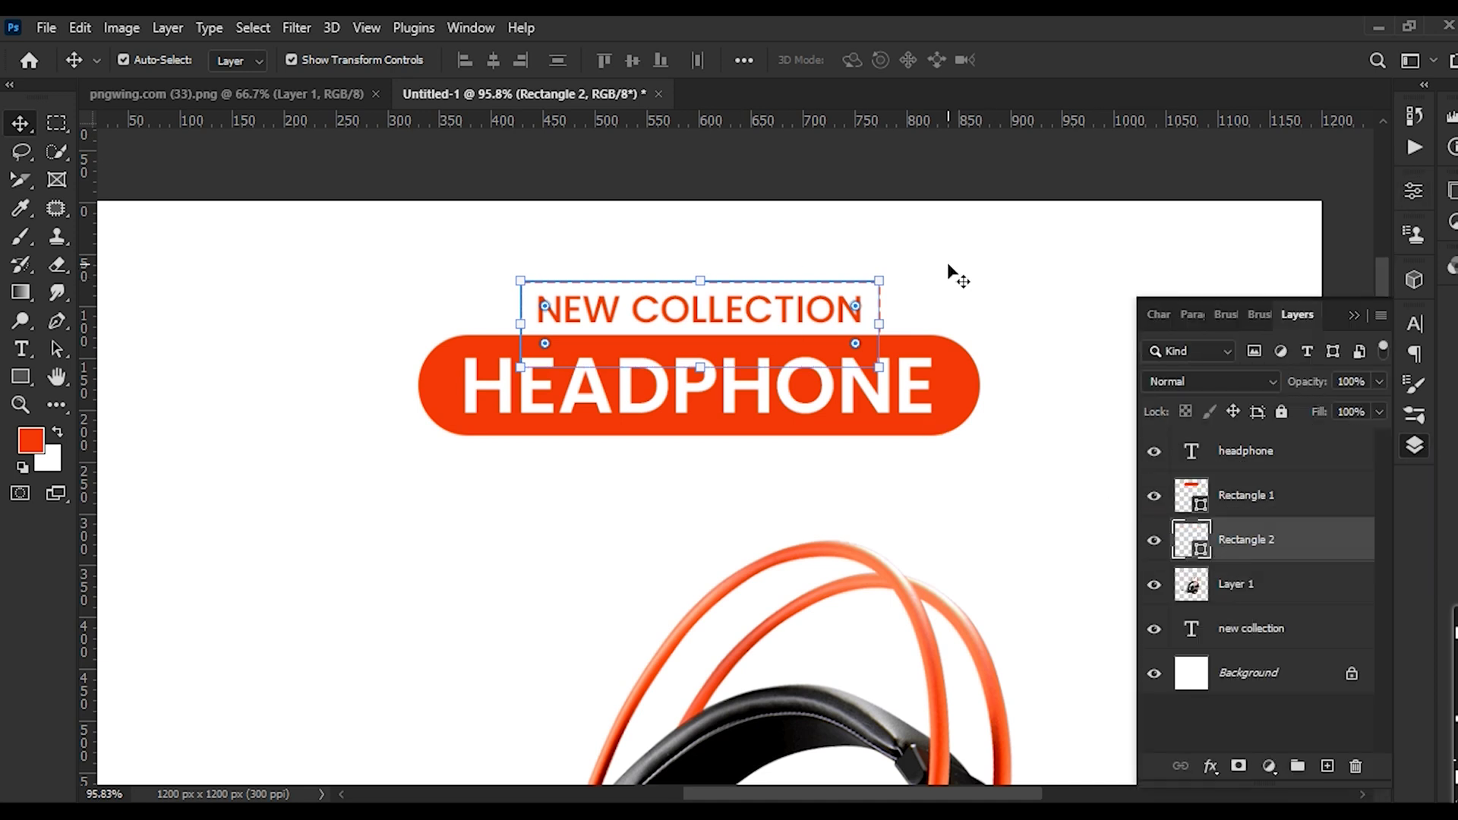
Slightly round the corners of the dashed rectangle around the heading
scroll(872, 301, up, 6)
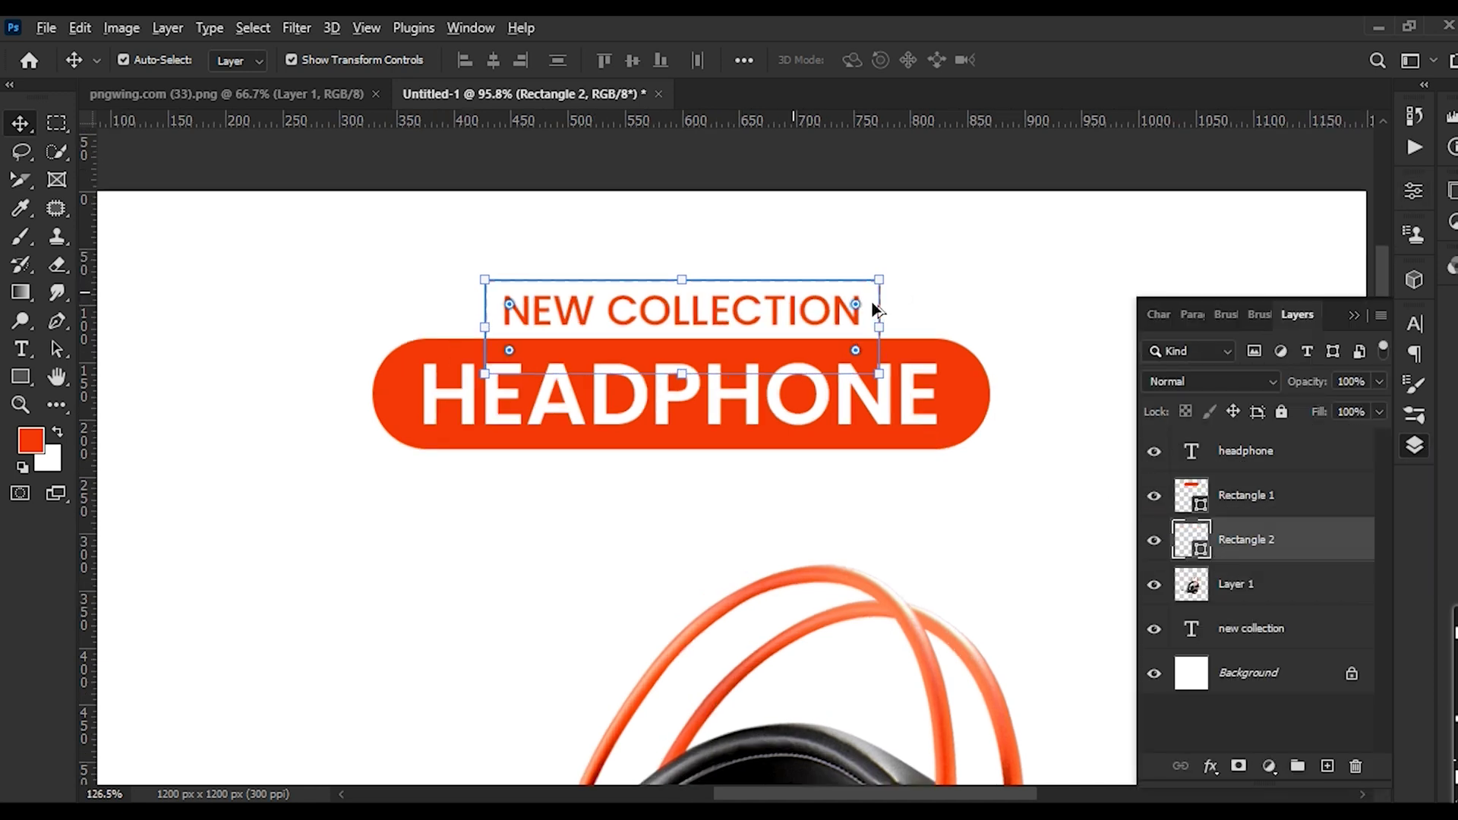
drag(898, 275, 883, 282)
click(1027, 236)
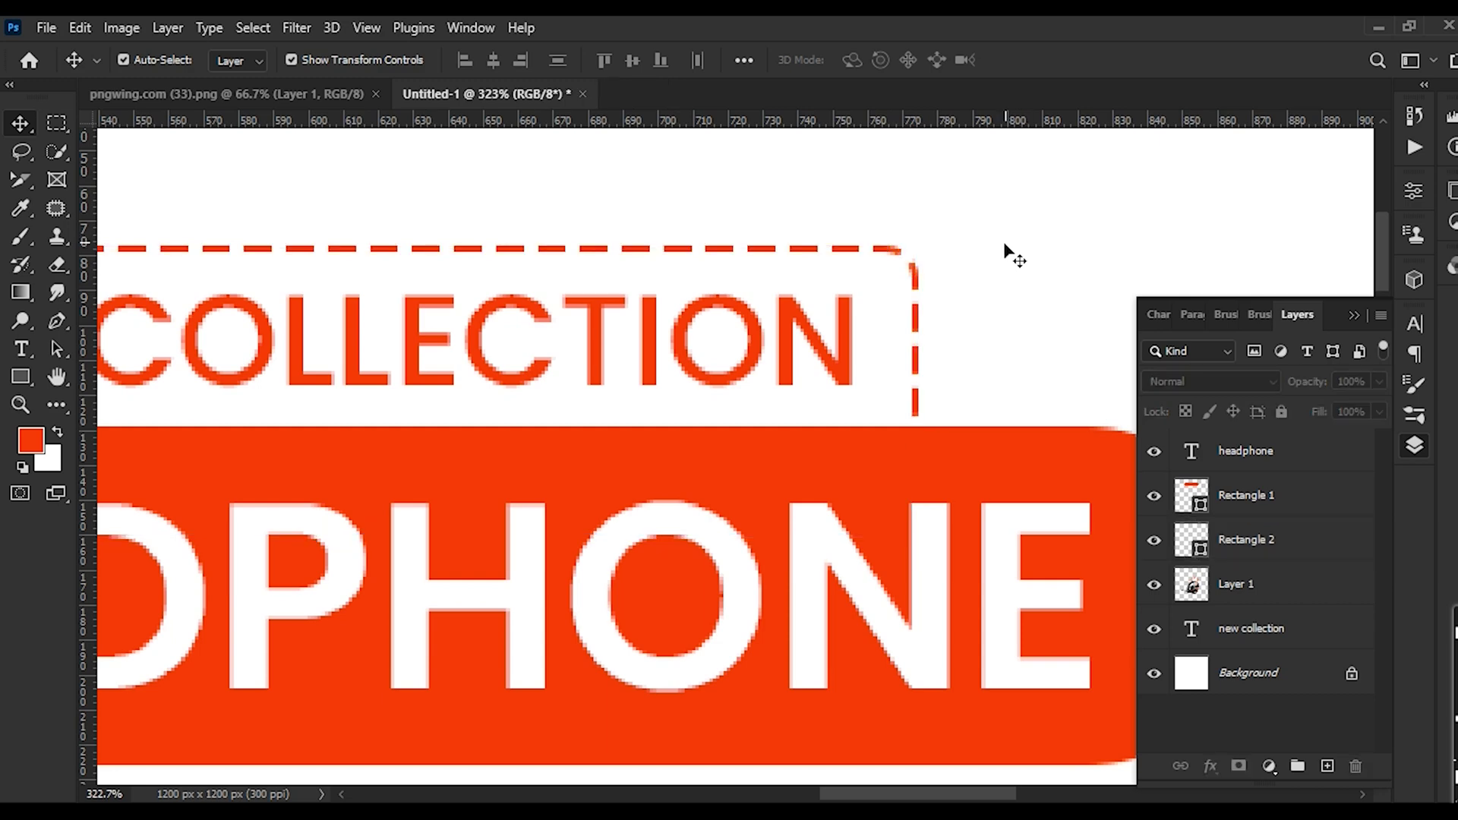
Turn the dashed rectangle into a trapezoid by widening its lower edge symmetrically to about 116% width
scroll(987, 251, down, 2)
drag(940, 206, 926, 227)
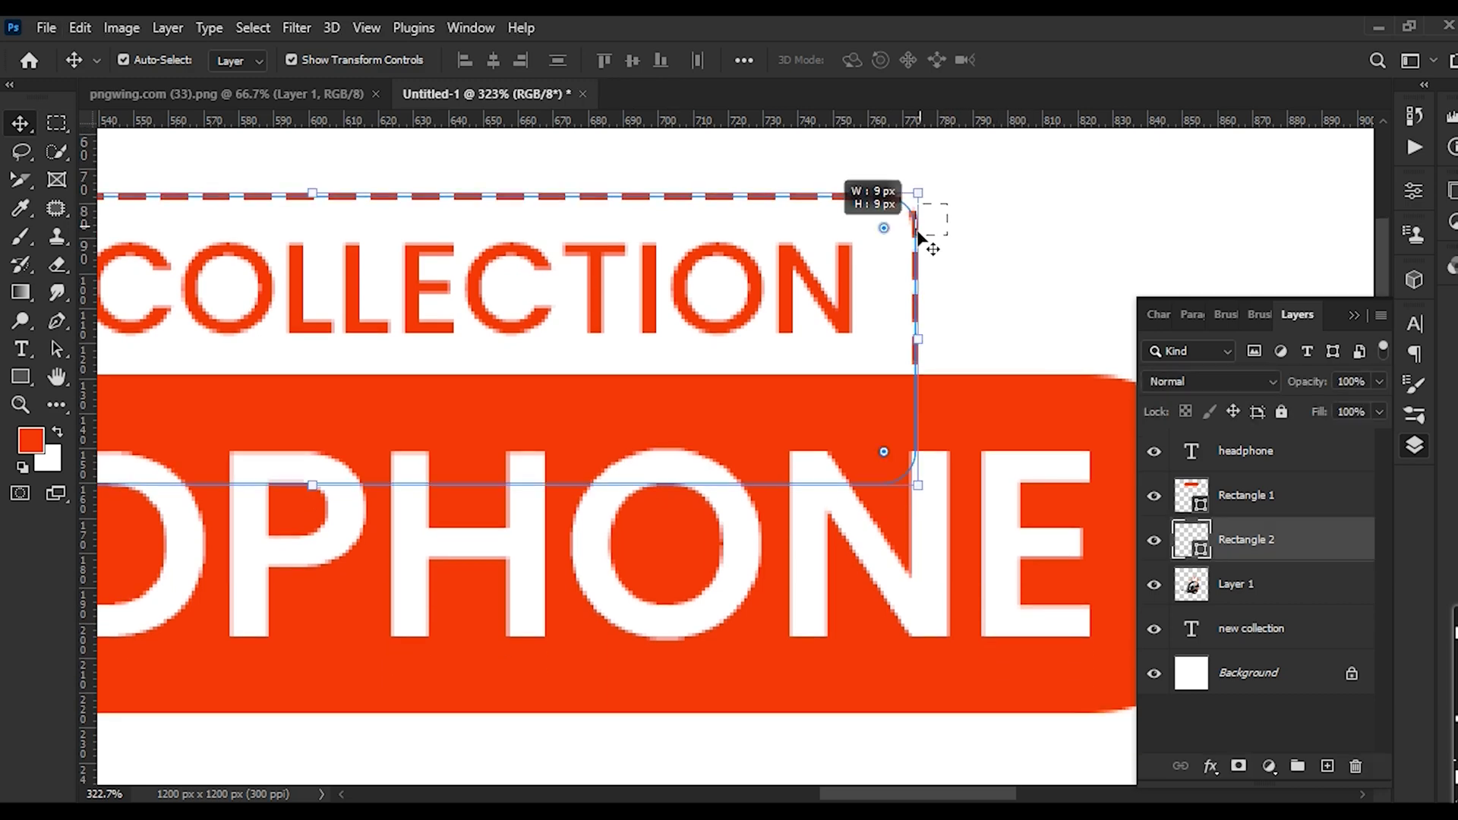
scroll(900, 285, down, 5)
key(ctrl)
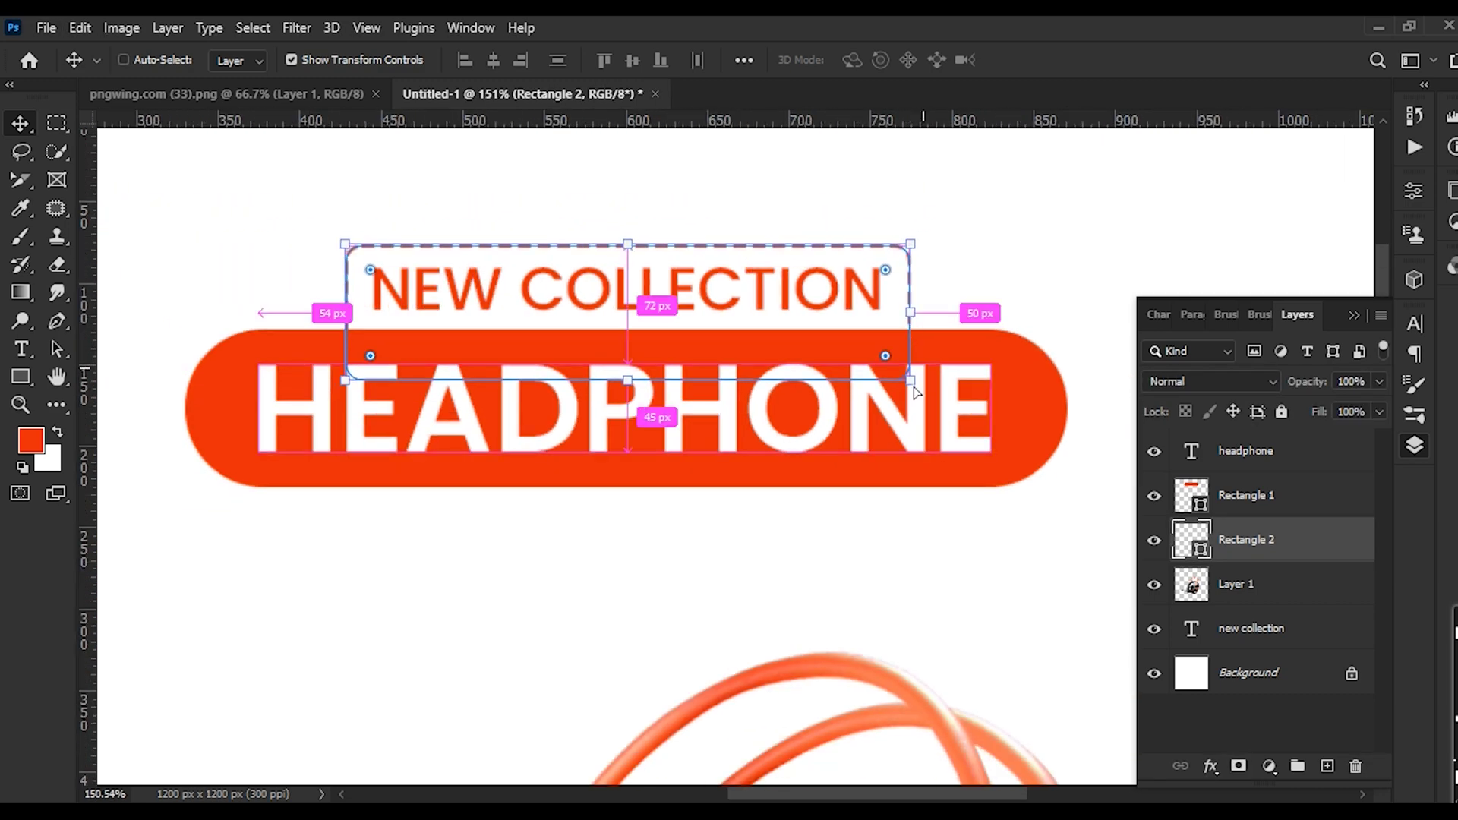
drag(912, 379, 954, 376)
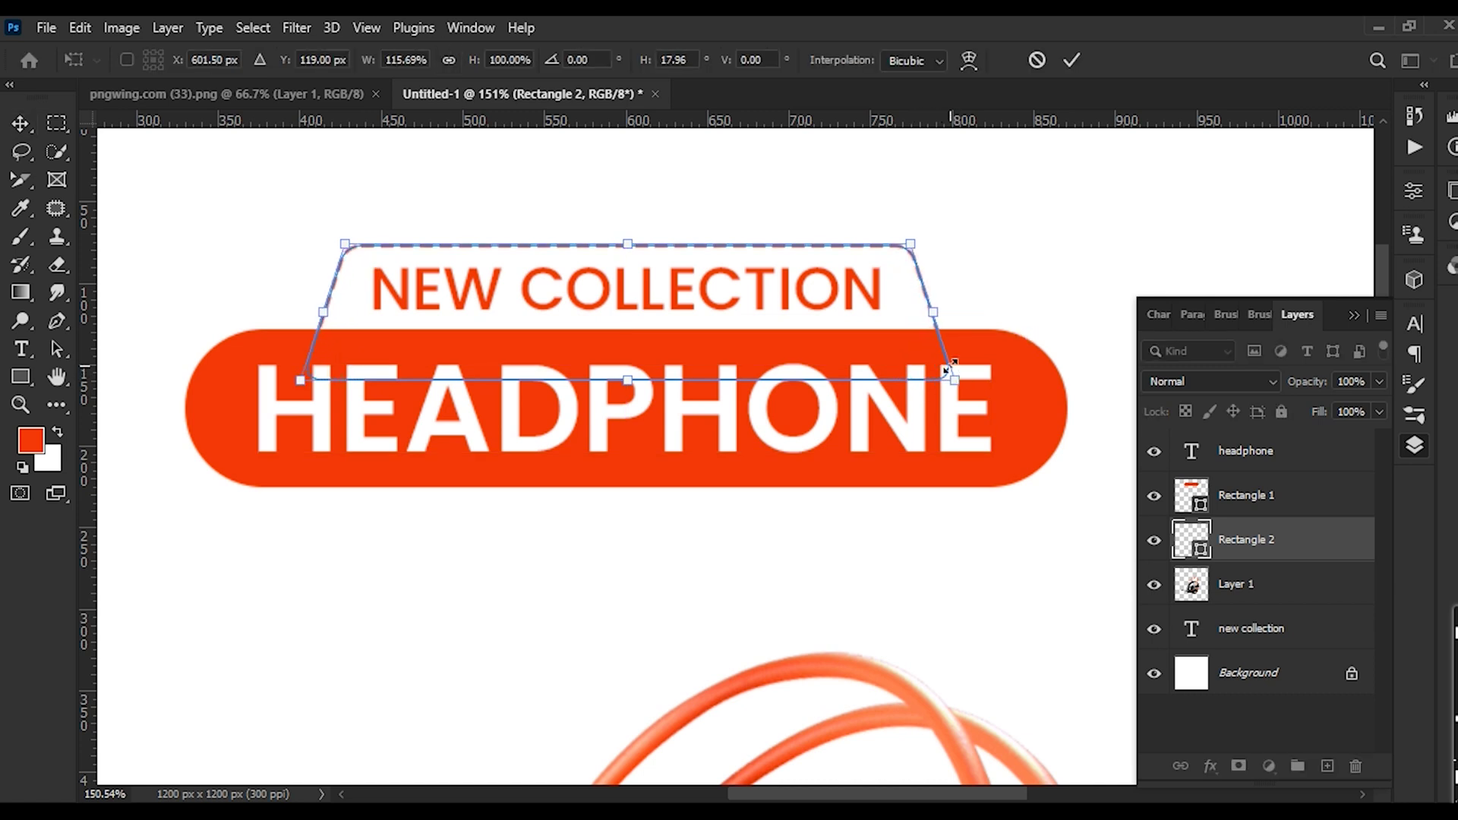
key(Return)
Nudge the dashed trapezoid slightly down towards the pill and deselect it
key(Down)
key(Down)
key(Down)
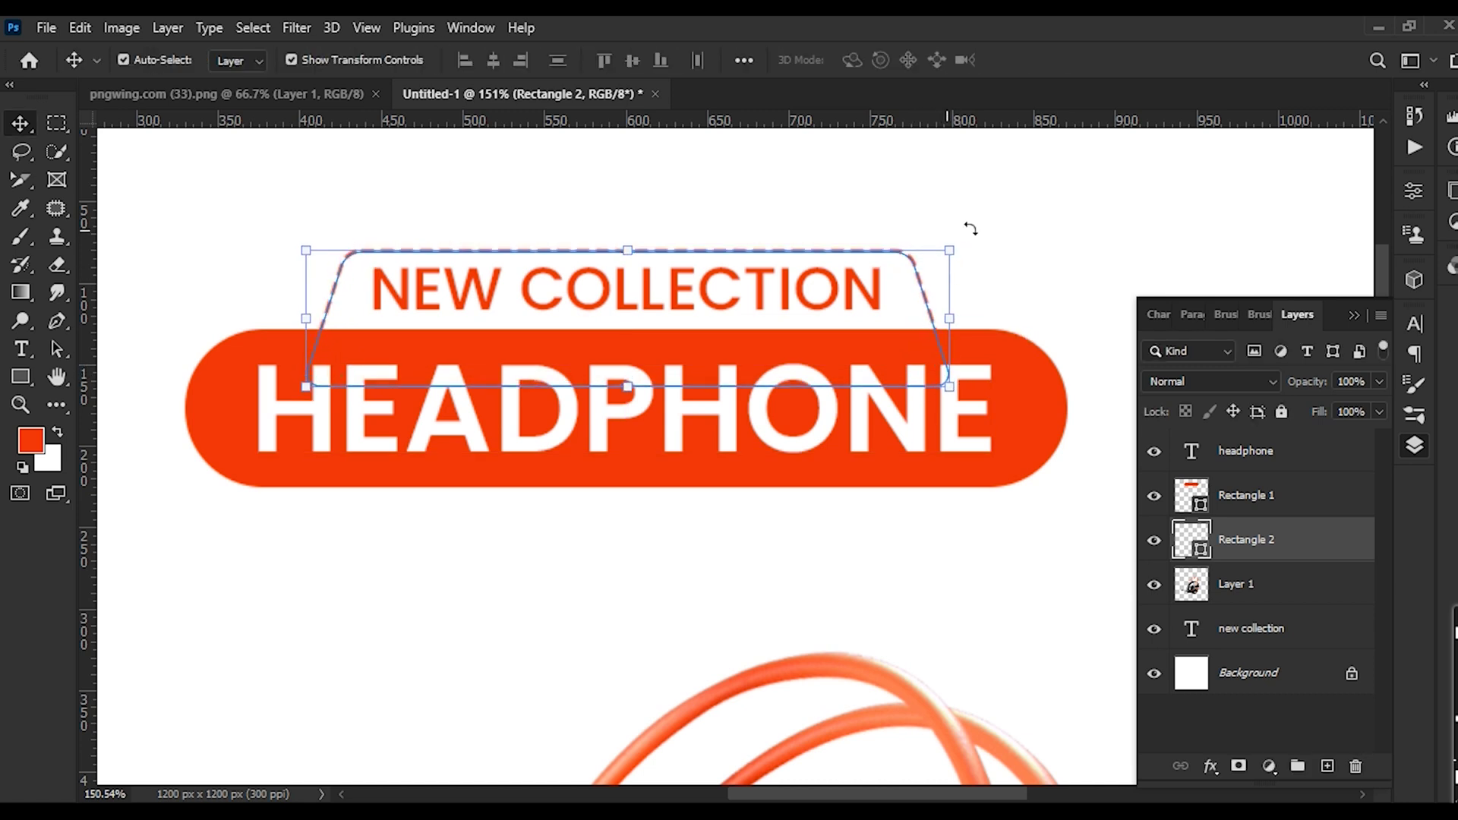
key(ctrl+h)
click(1027, 249)
Nudge the NEW COLLECTION heading slightly down and align it with the dashed trapezoid on their horizontal centres
click(838, 285)
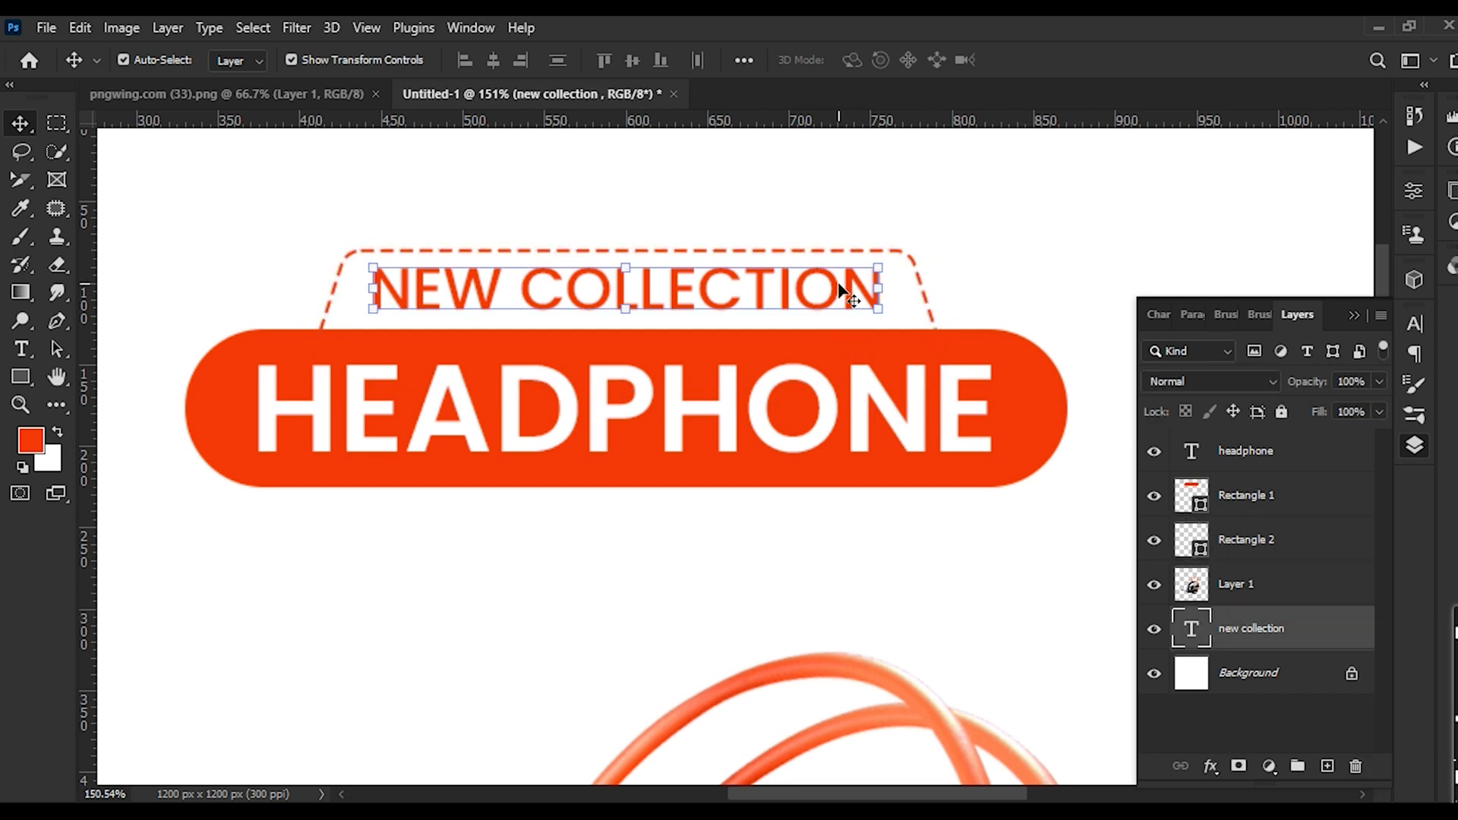
key(Down)
key(Down)
key(Down)
key(Down)
shift+click(881, 251)
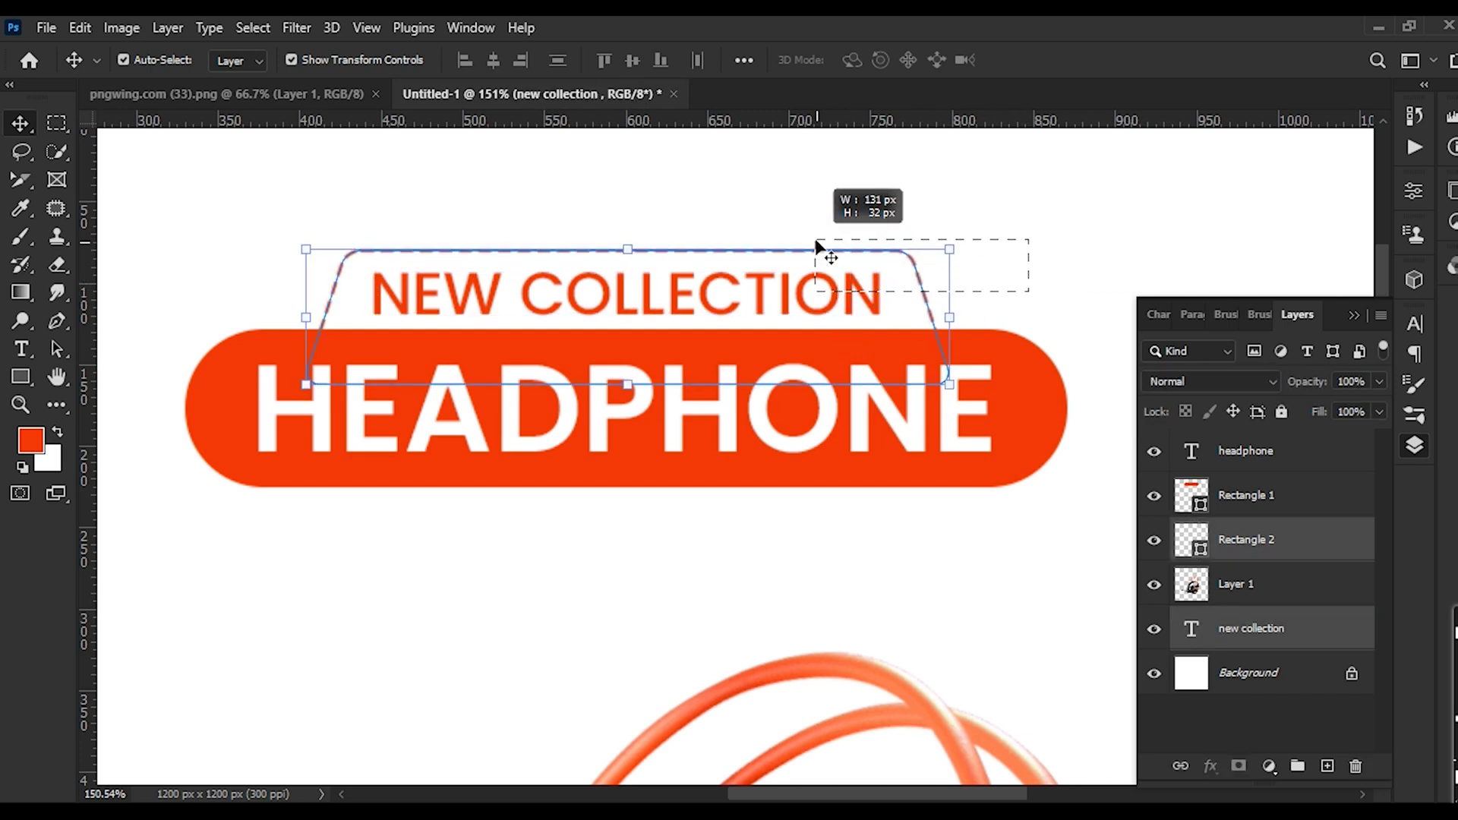
click(494, 61)
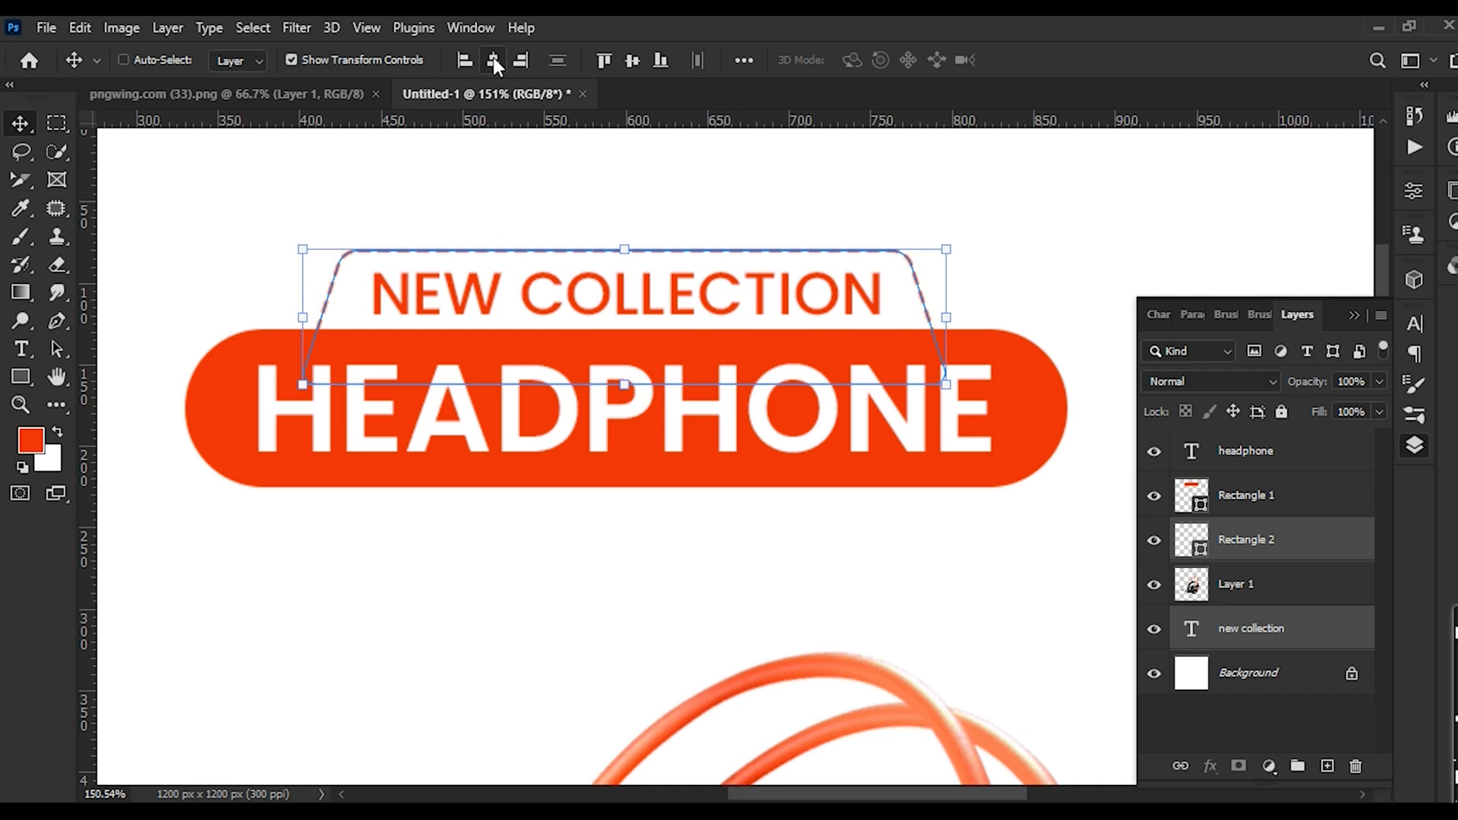
Select the dashed trapezoid and the NEW COLLECTION heading together, nudge both slightly up, and deselect them
click(1040, 196)
click(673, 287)
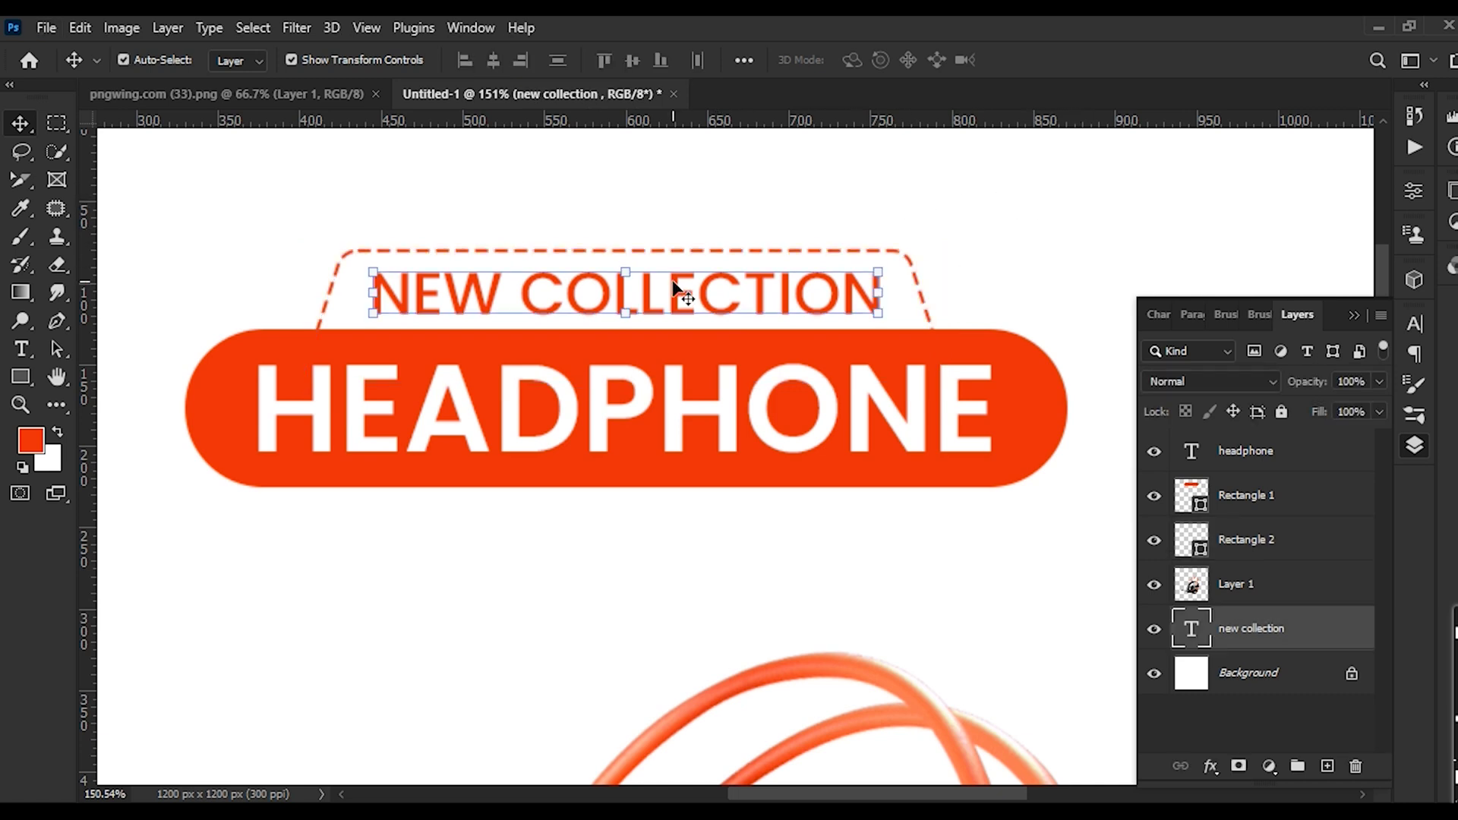
scroll(996, 363, down, 10)
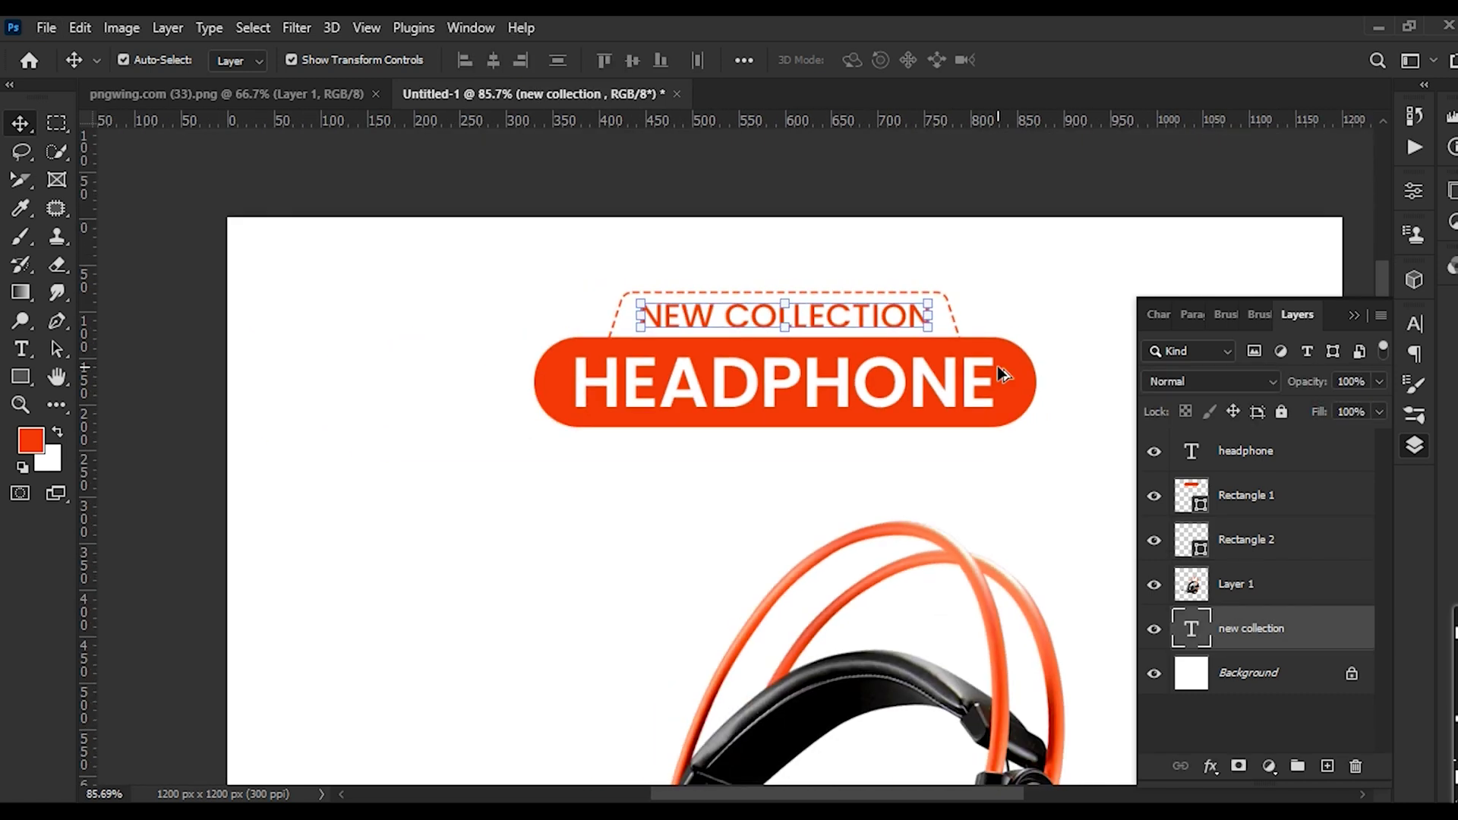
scroll(316, 433, down, 4)
scroll(584, 440, up, 5)
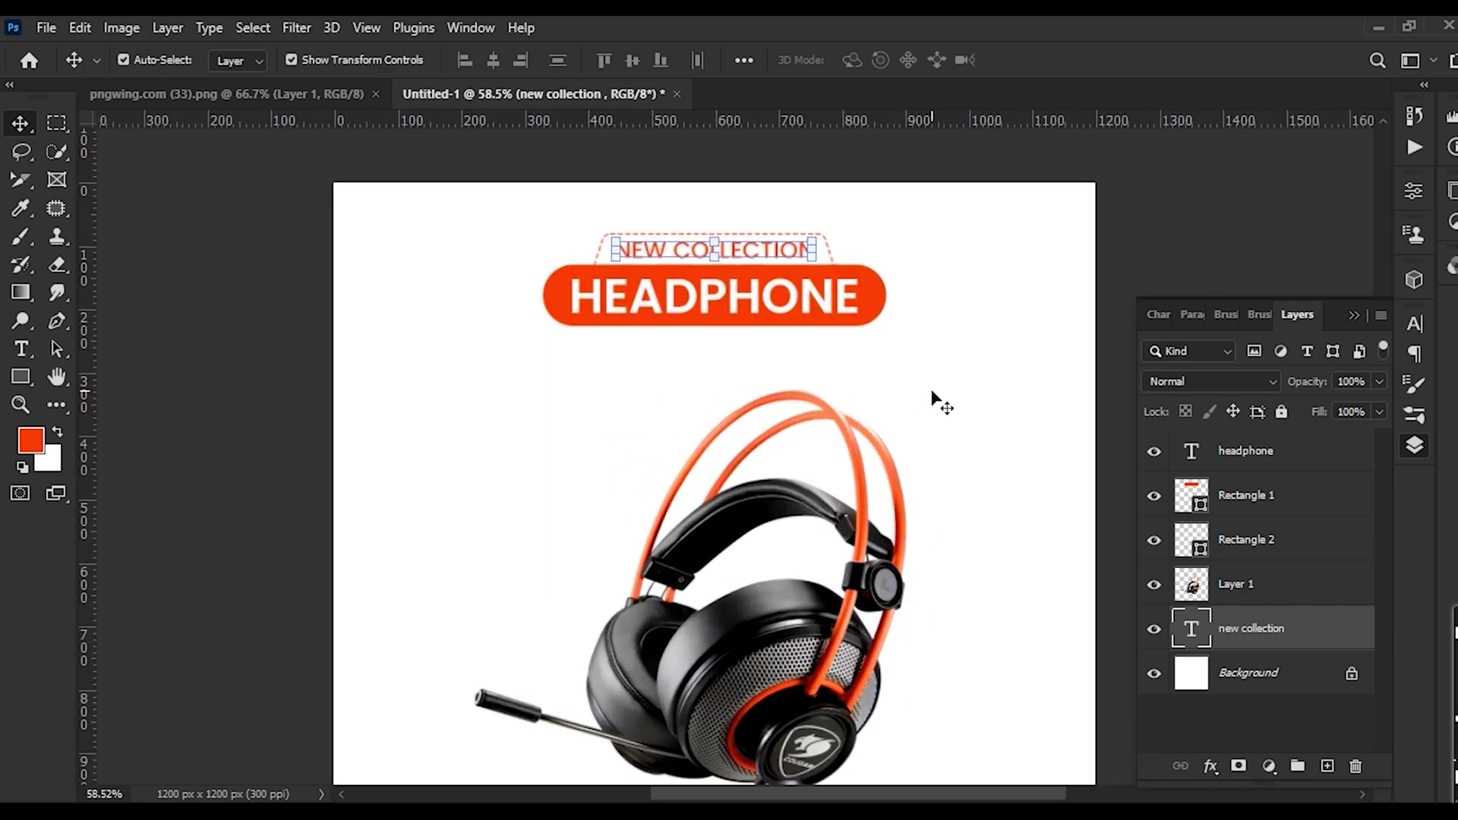
click(840, 247)
scroll(660, 228, up, 5)
drag(514, 249, 887, 299)
key(Return)
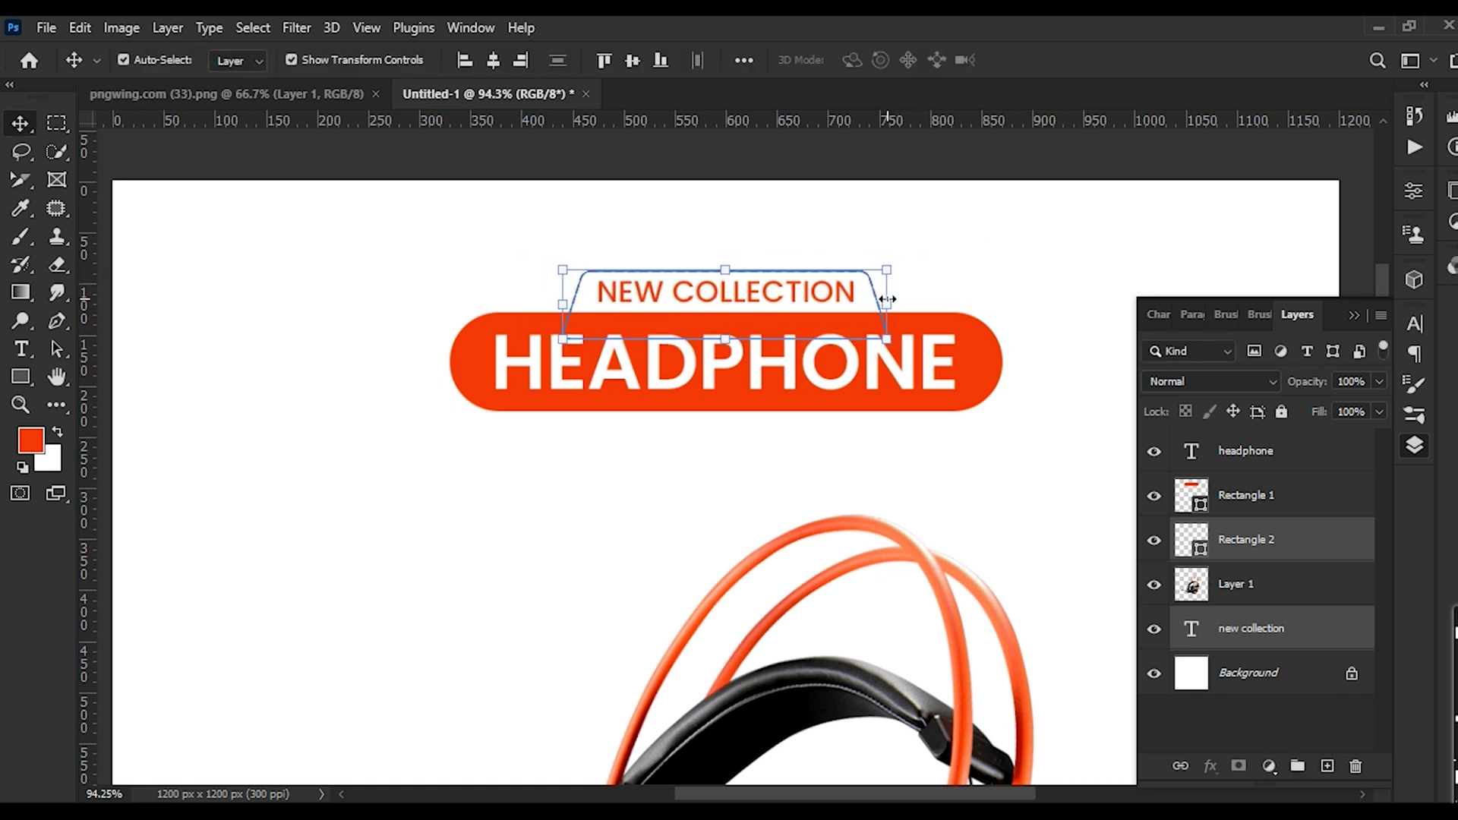
key(Up)
key(Up)
click(1008, 253)
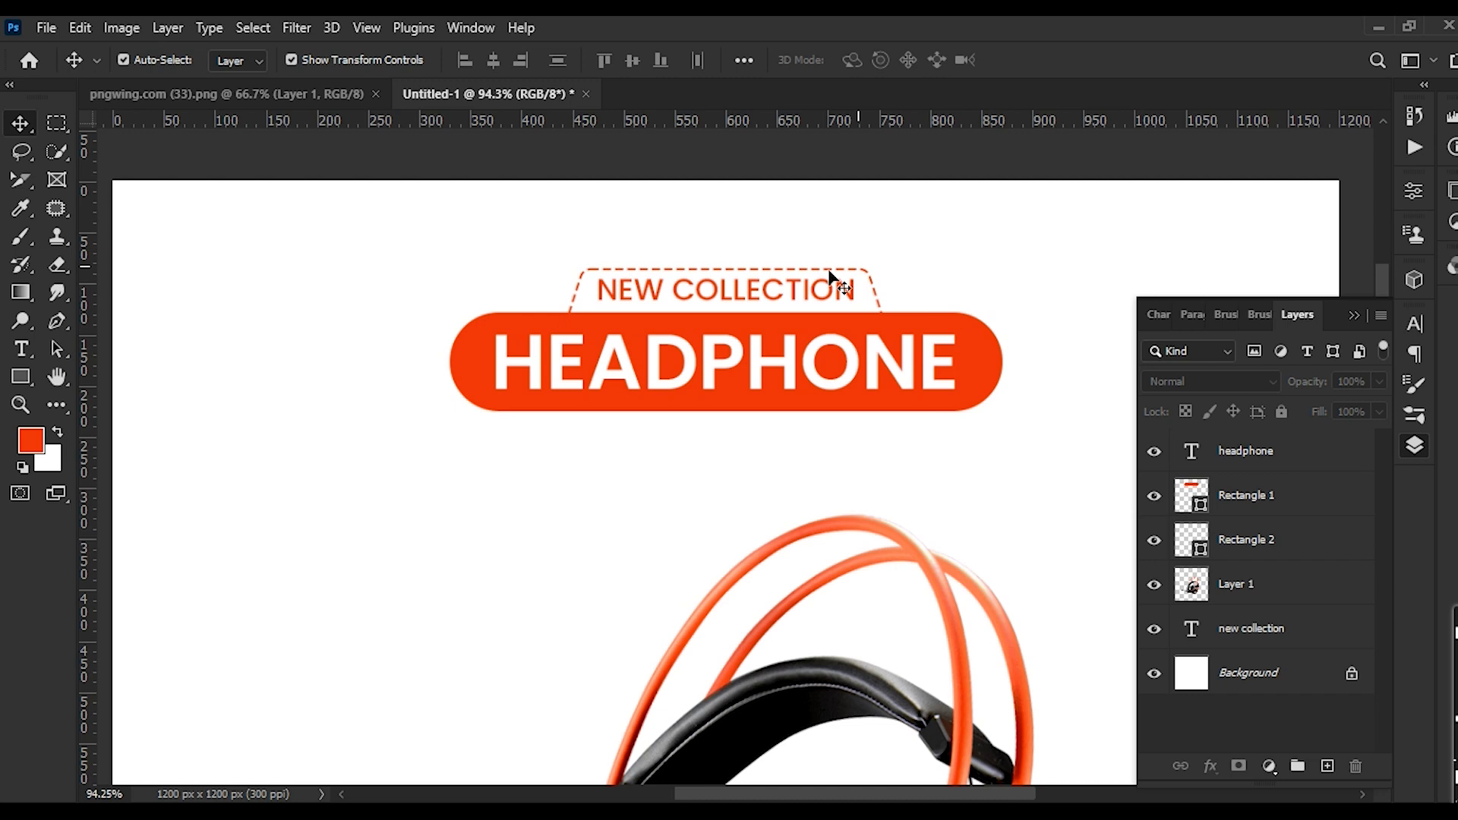
Fine-tune the vertical position of the NEW COLLECTION heading inside the dashed trapezoid with small nudges up and down, and deselect it
click(769, 288)
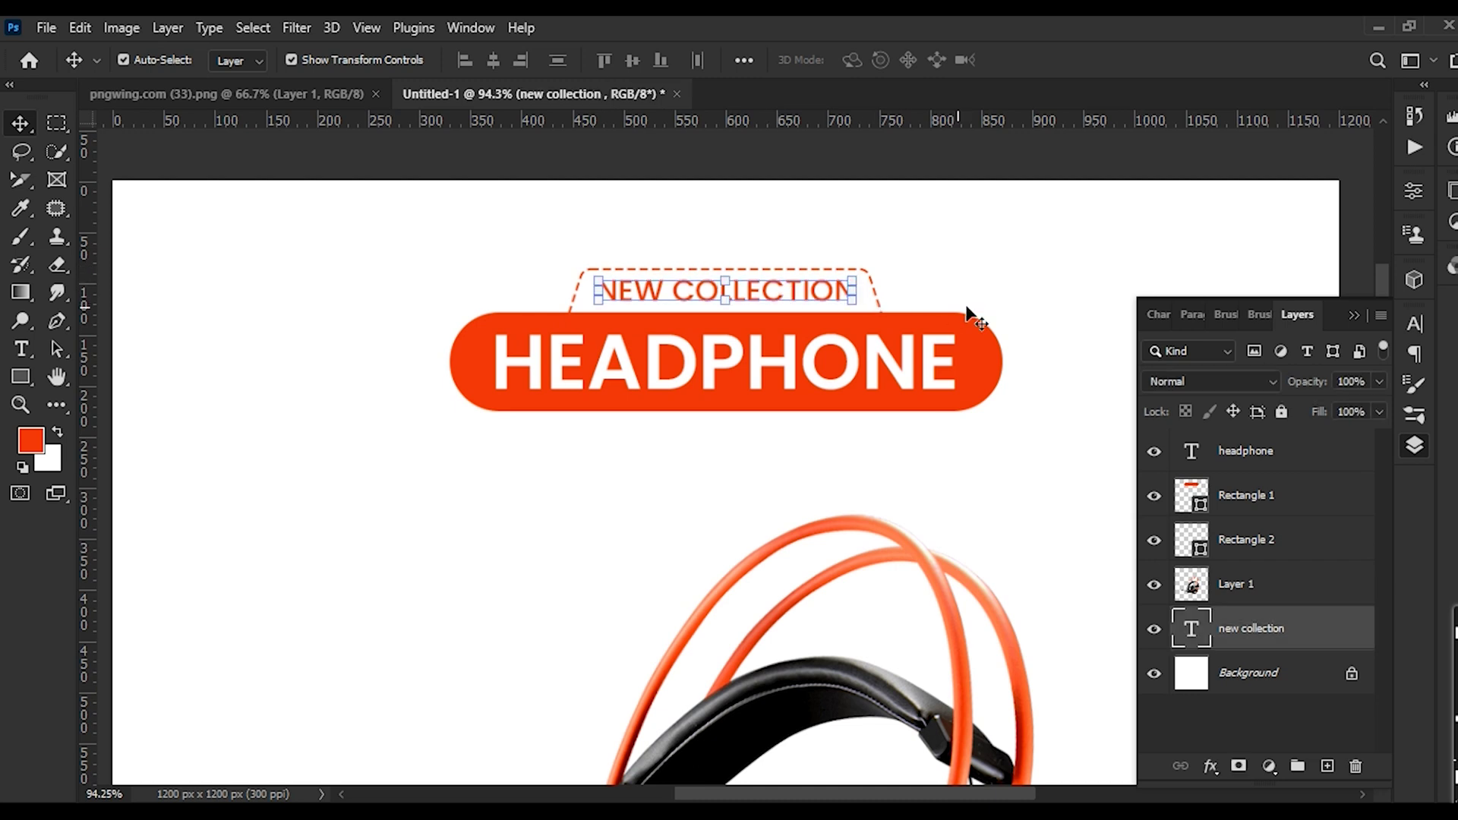
key(Up)
key(Up)
key(Up)
click(1021, 289)
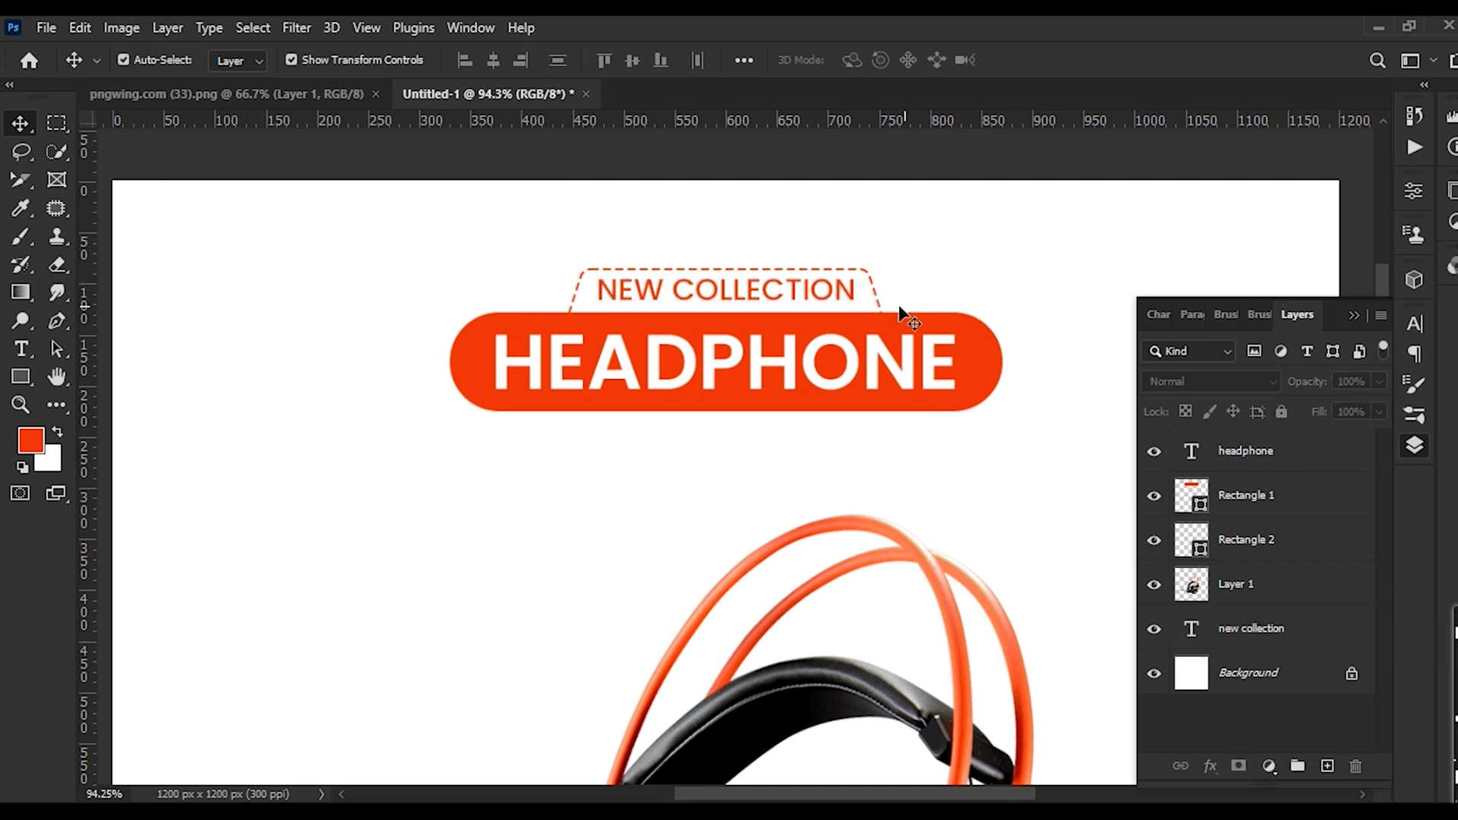
scroll(728, 300, up, 3)
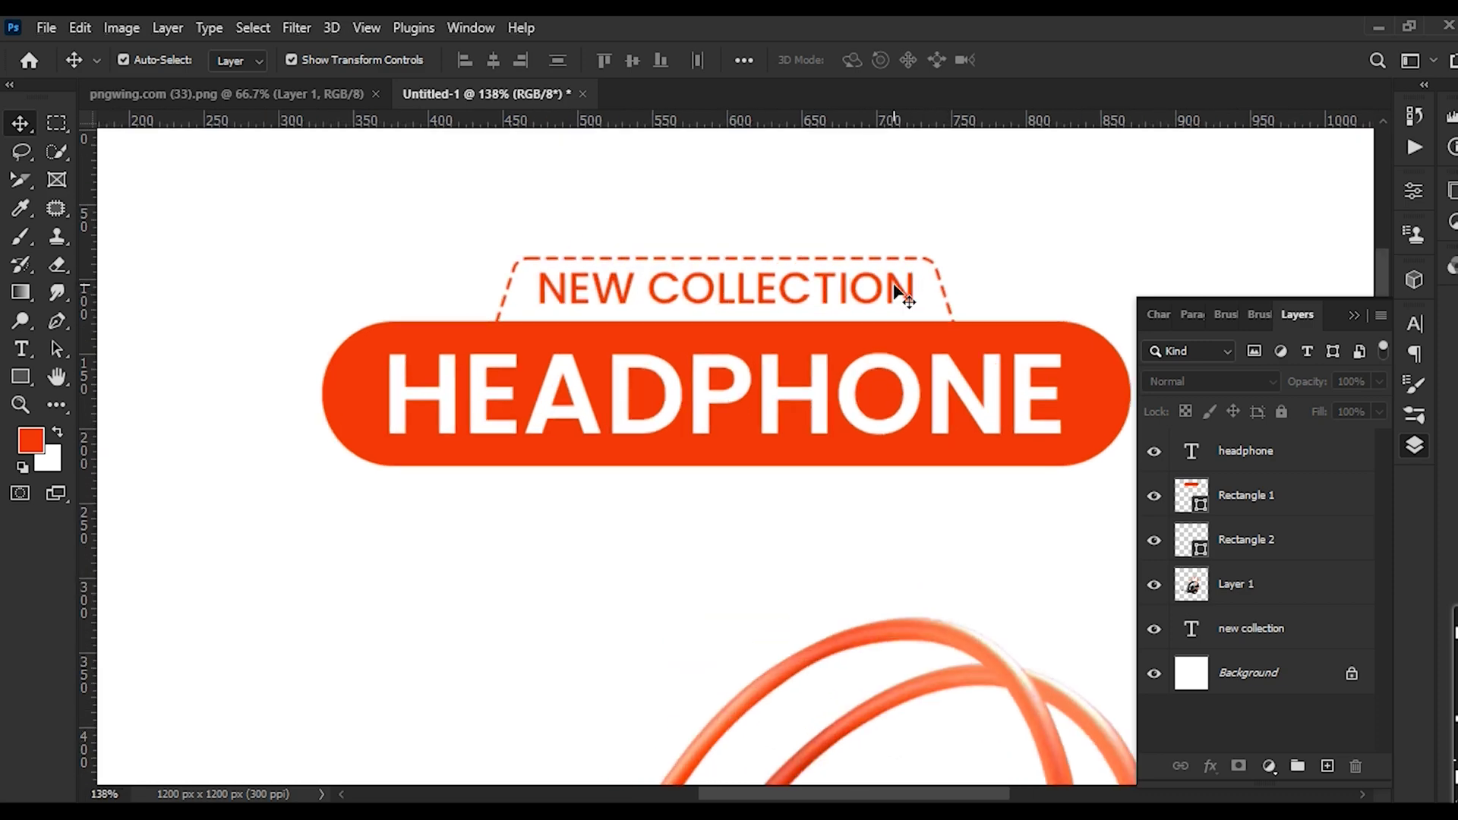
click(901, 293)
key(Down)
key(Down)
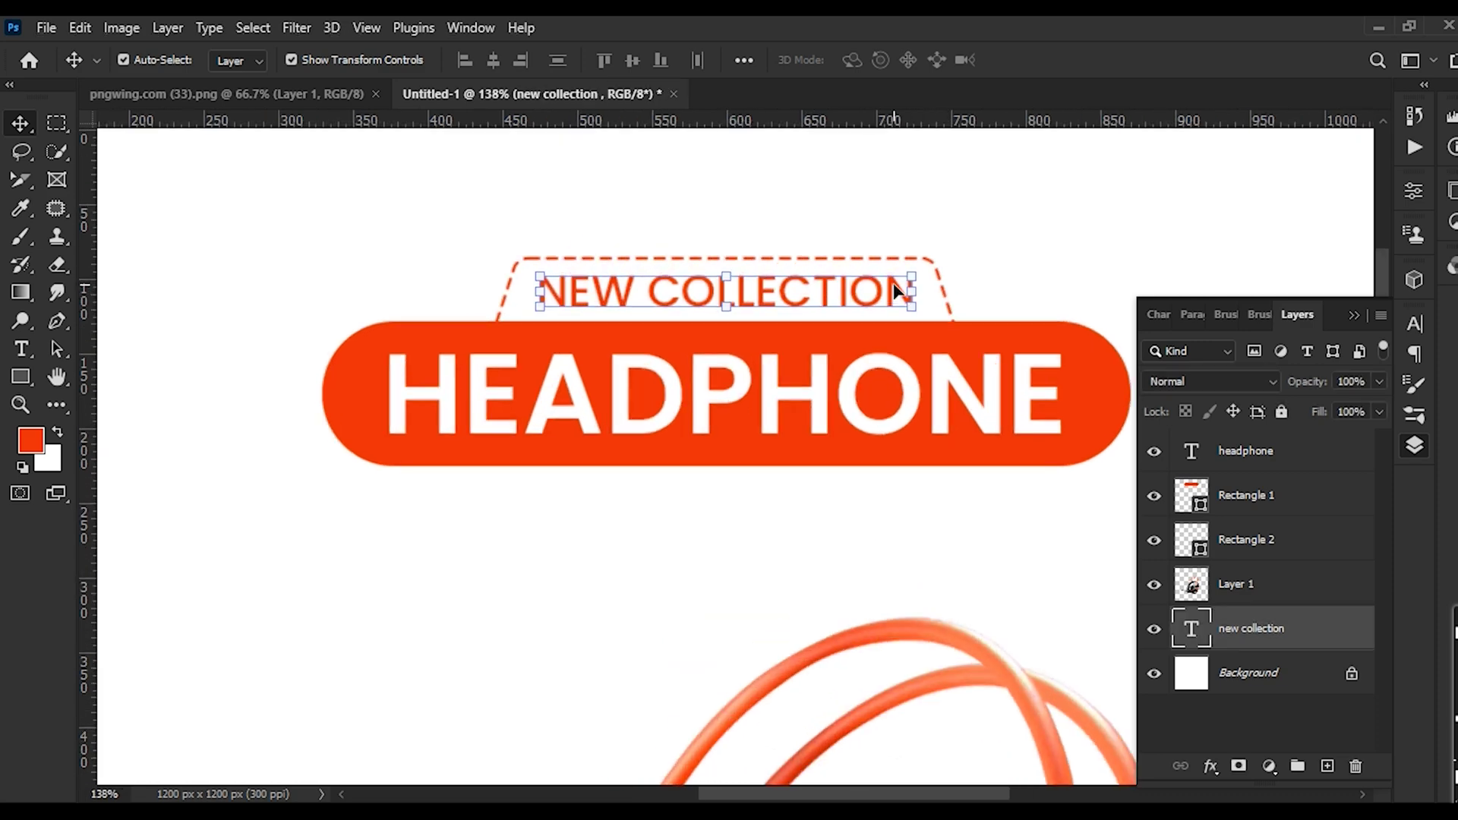
click(1042, 253)
Duplicate the orange pill straight down and scale the copy around its centre to about 60% of its size
scroll(678, 296, down, 5)
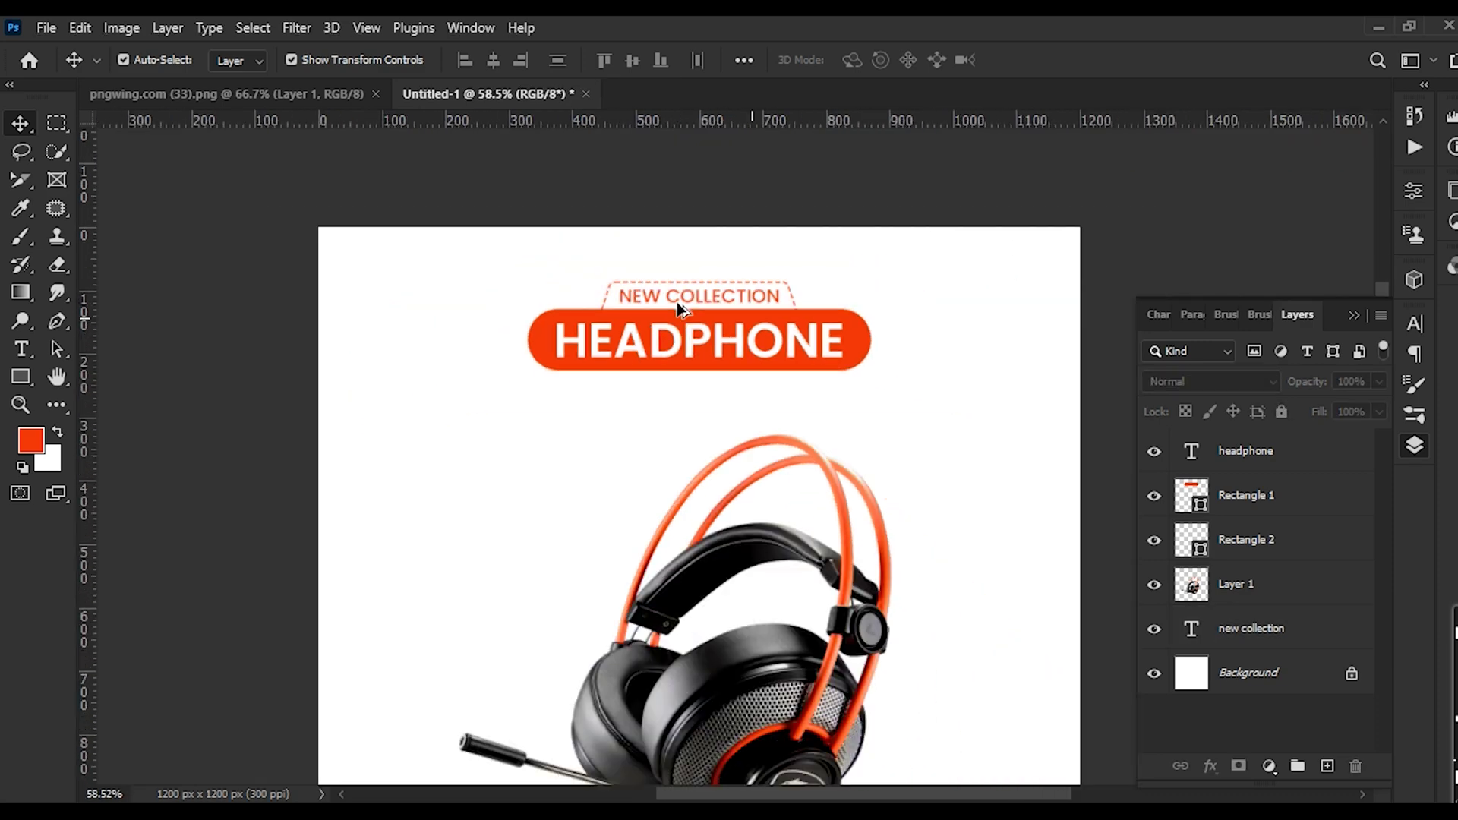
scroll(683, 316, down, 2)
scroll(710, 318, up, 3)
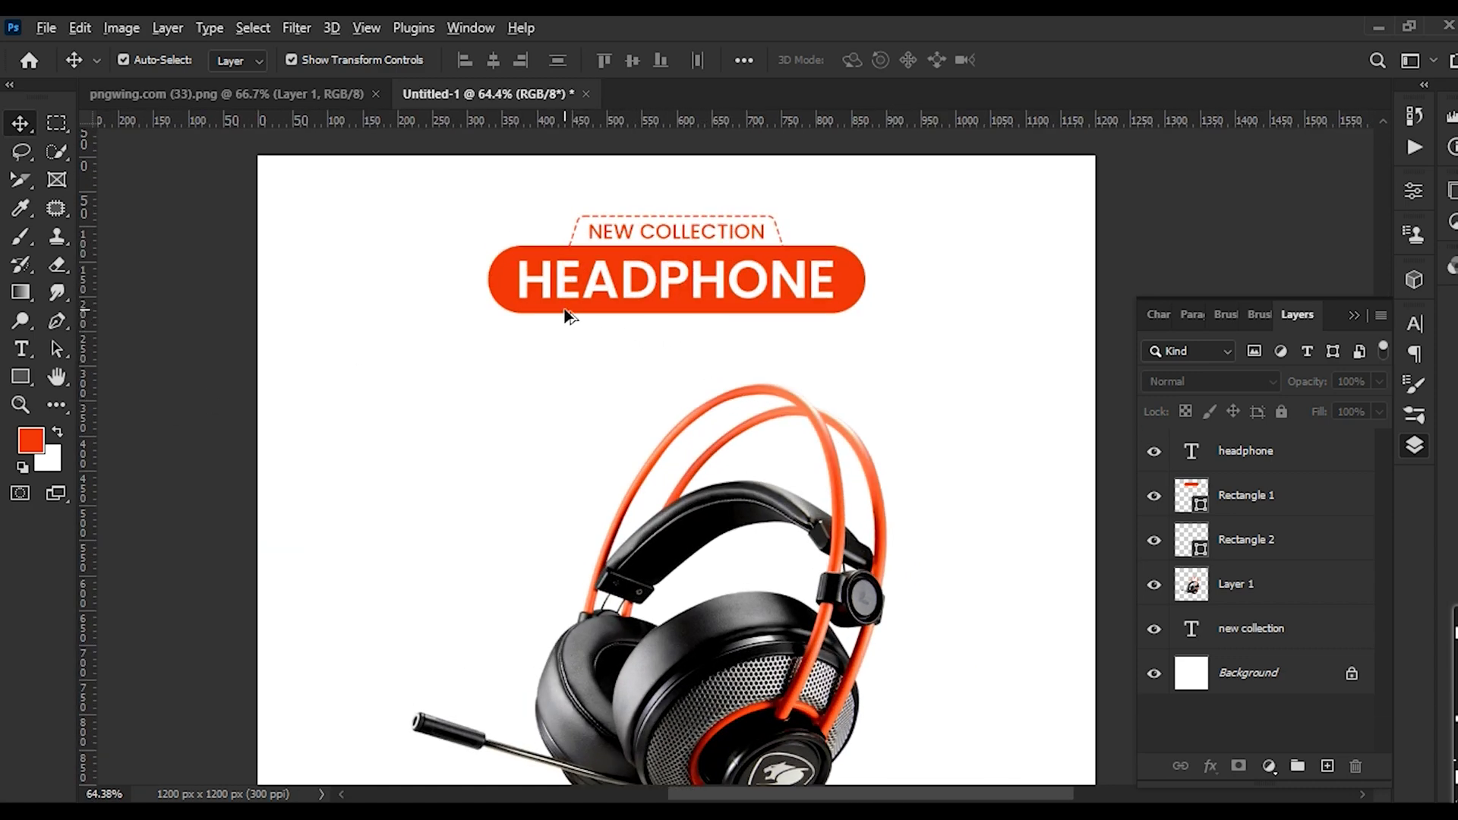
drag(566, 315, 566, 368)
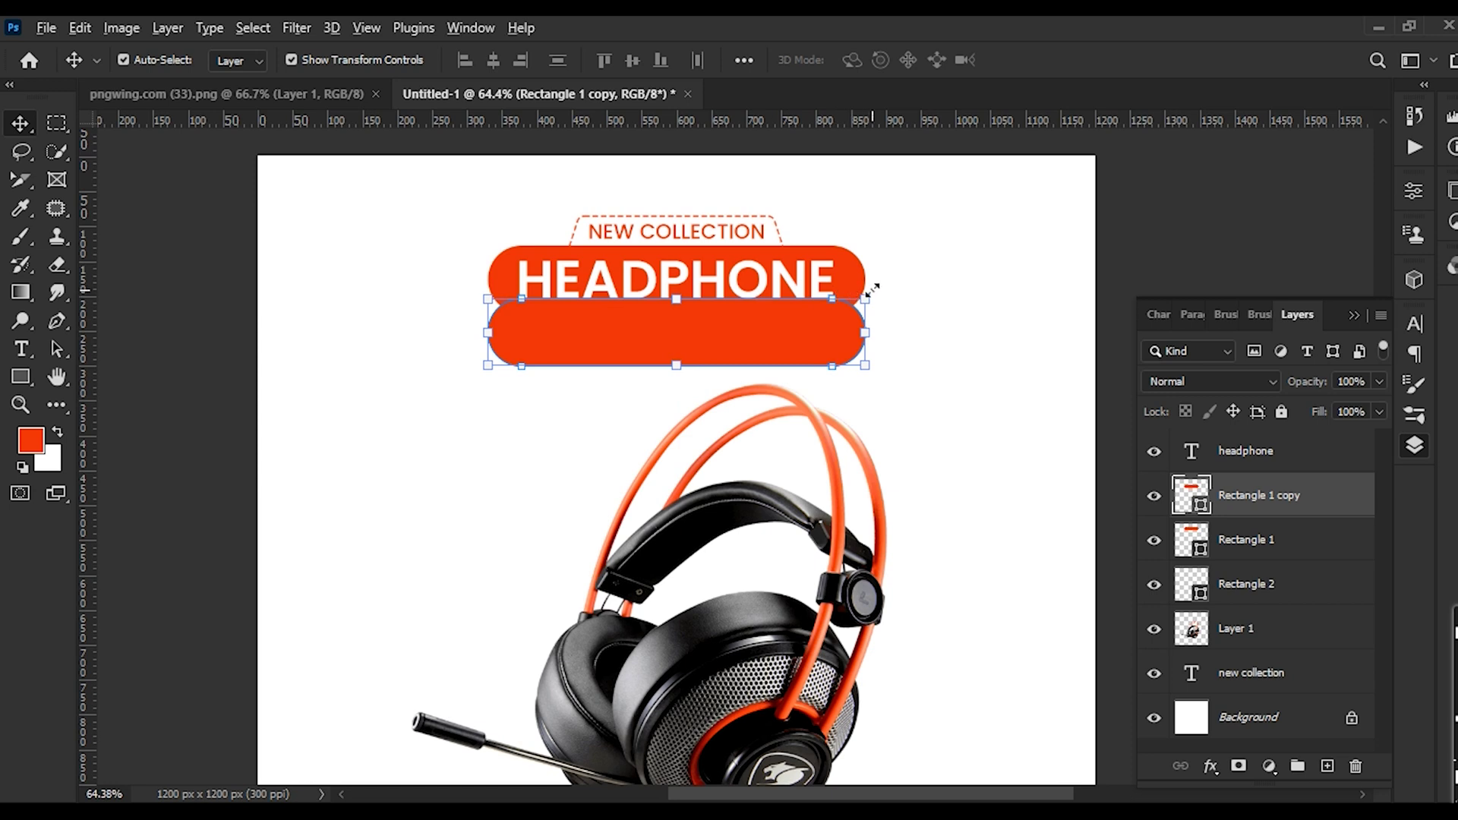
drag(873, 290, 794, 359)
key(ctrl+z)
key(Return)
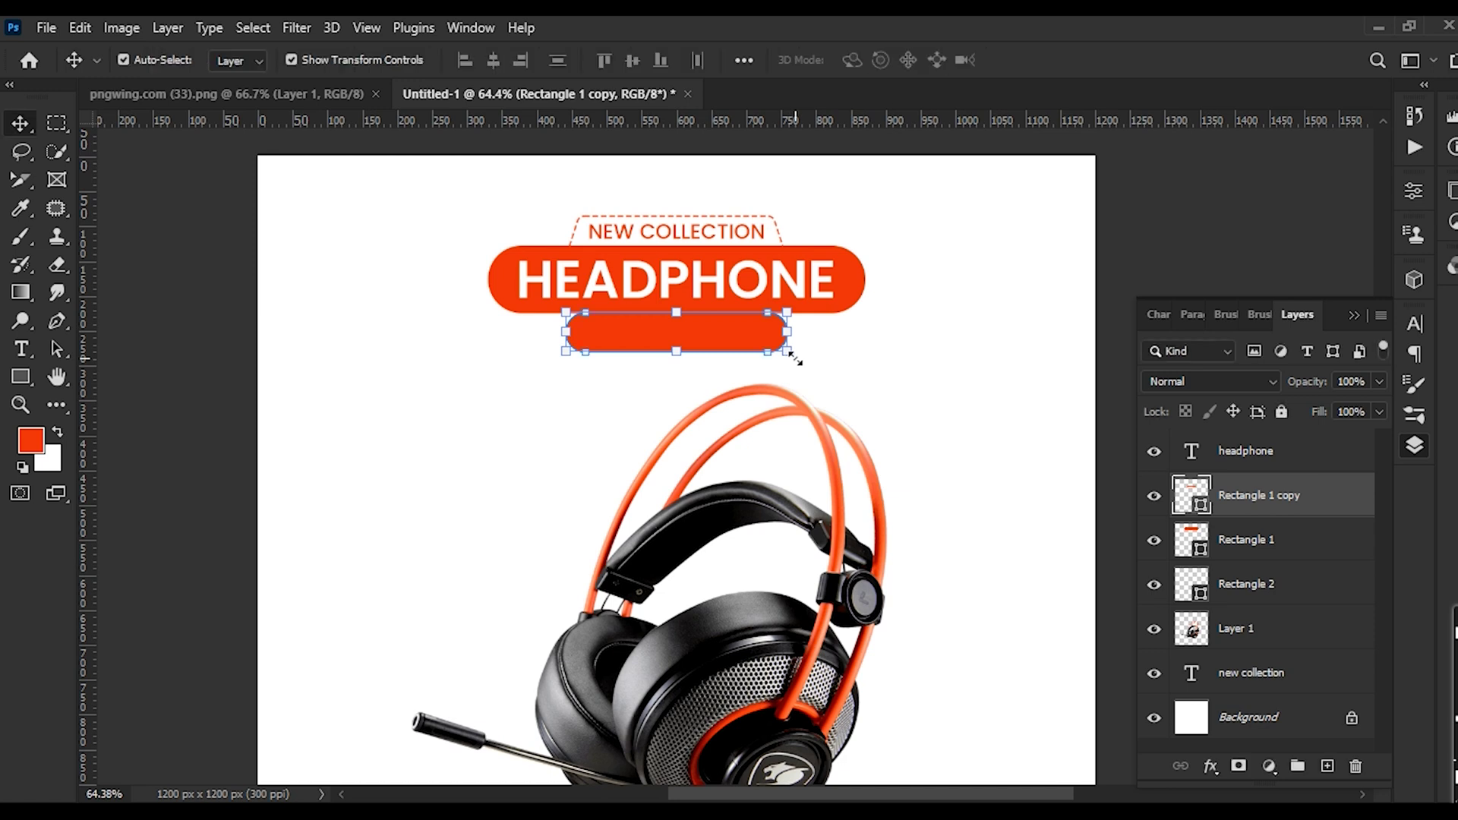
Nudge the small orange pill up so it slightly overlaps the lower edge of the HEADPHONE pill, and deselect it
key(Up)
key(Up)
key(Up)
key(Up)
key(Up)
key(Up)
key(Up)
key(Up)
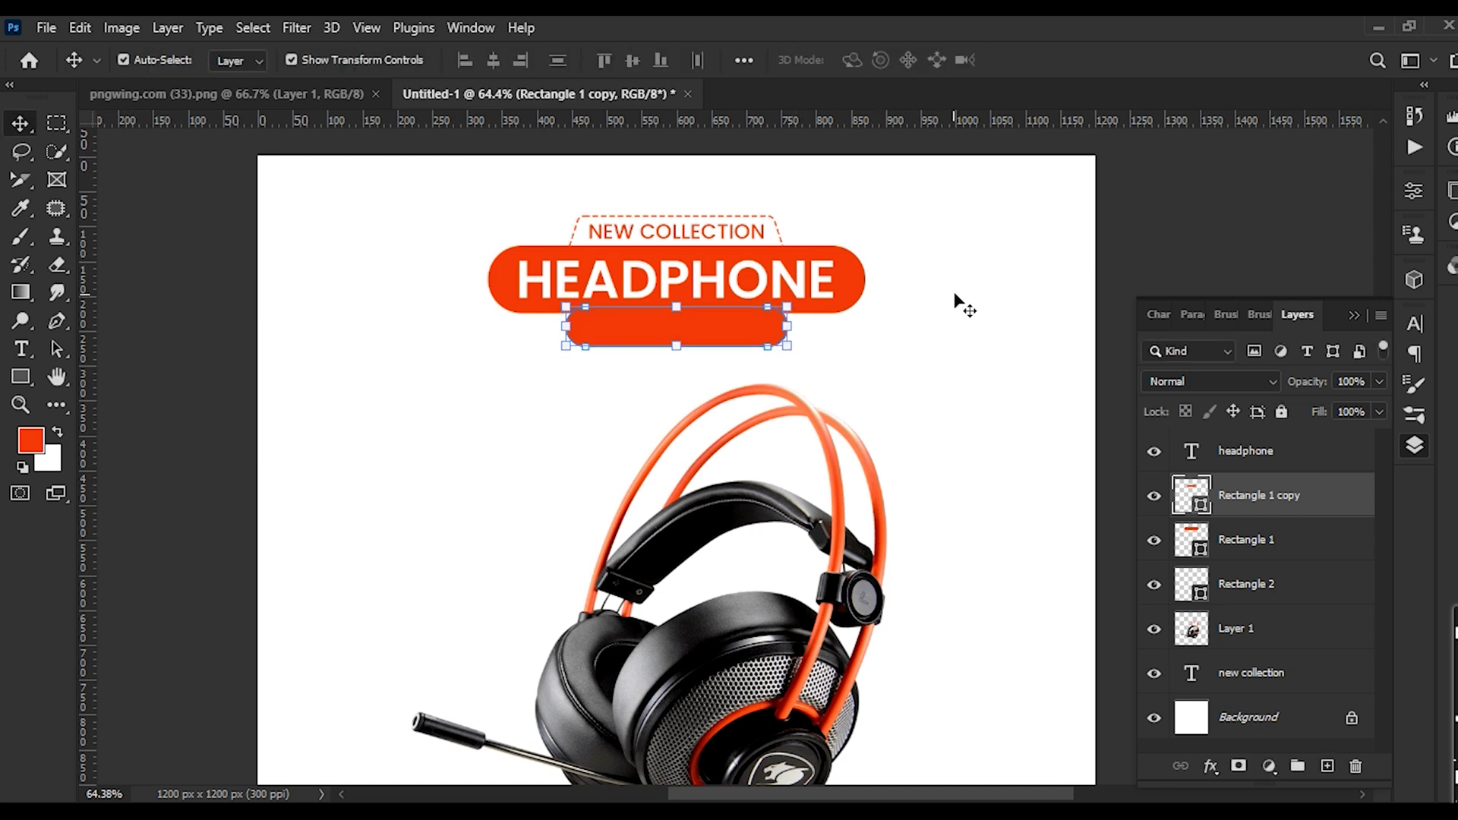
click(955, 296)
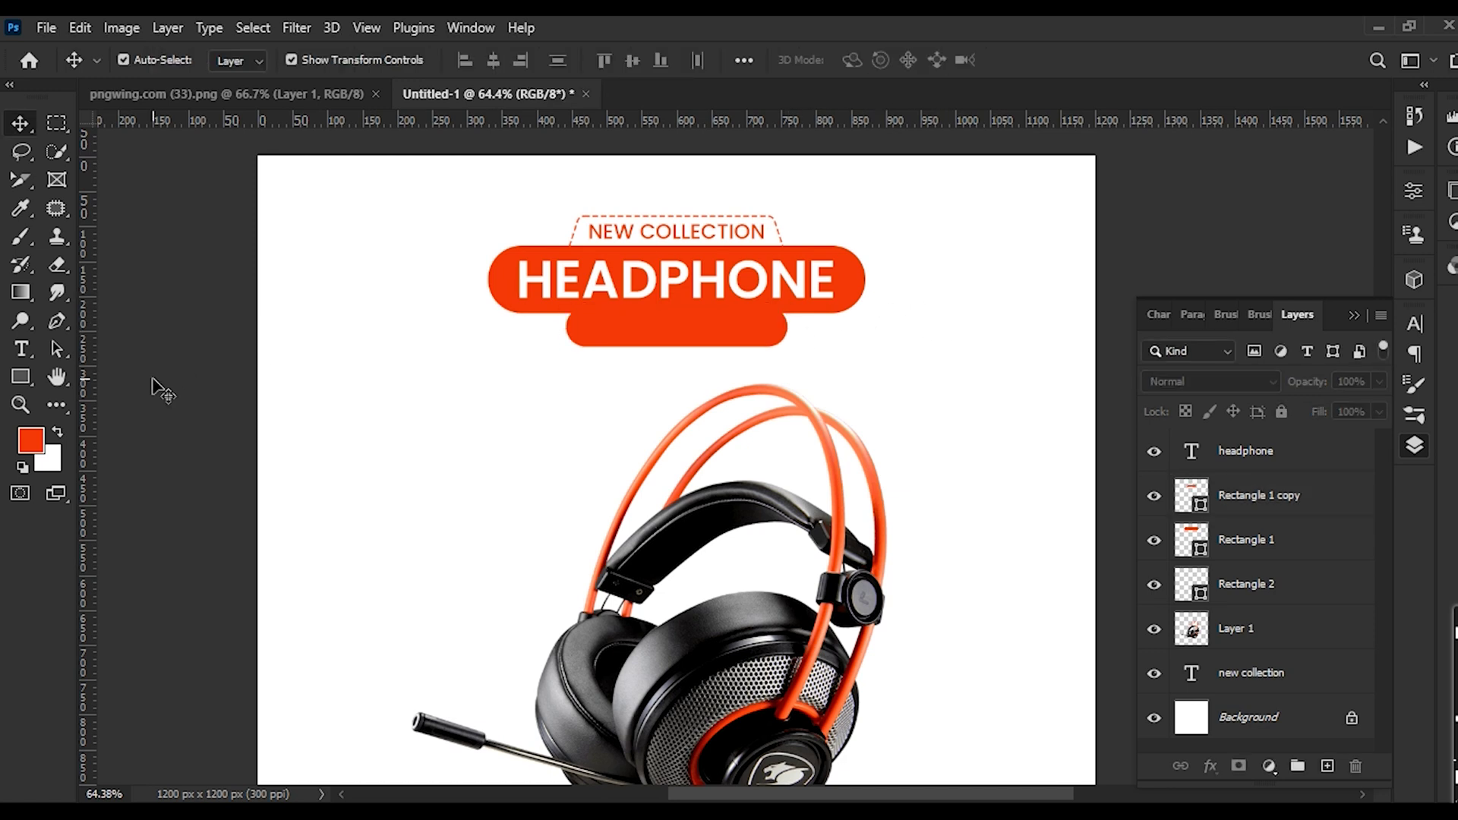
Set the background colour to light grey e3e3e3 and fill the Background layer with it
click(45, 462)
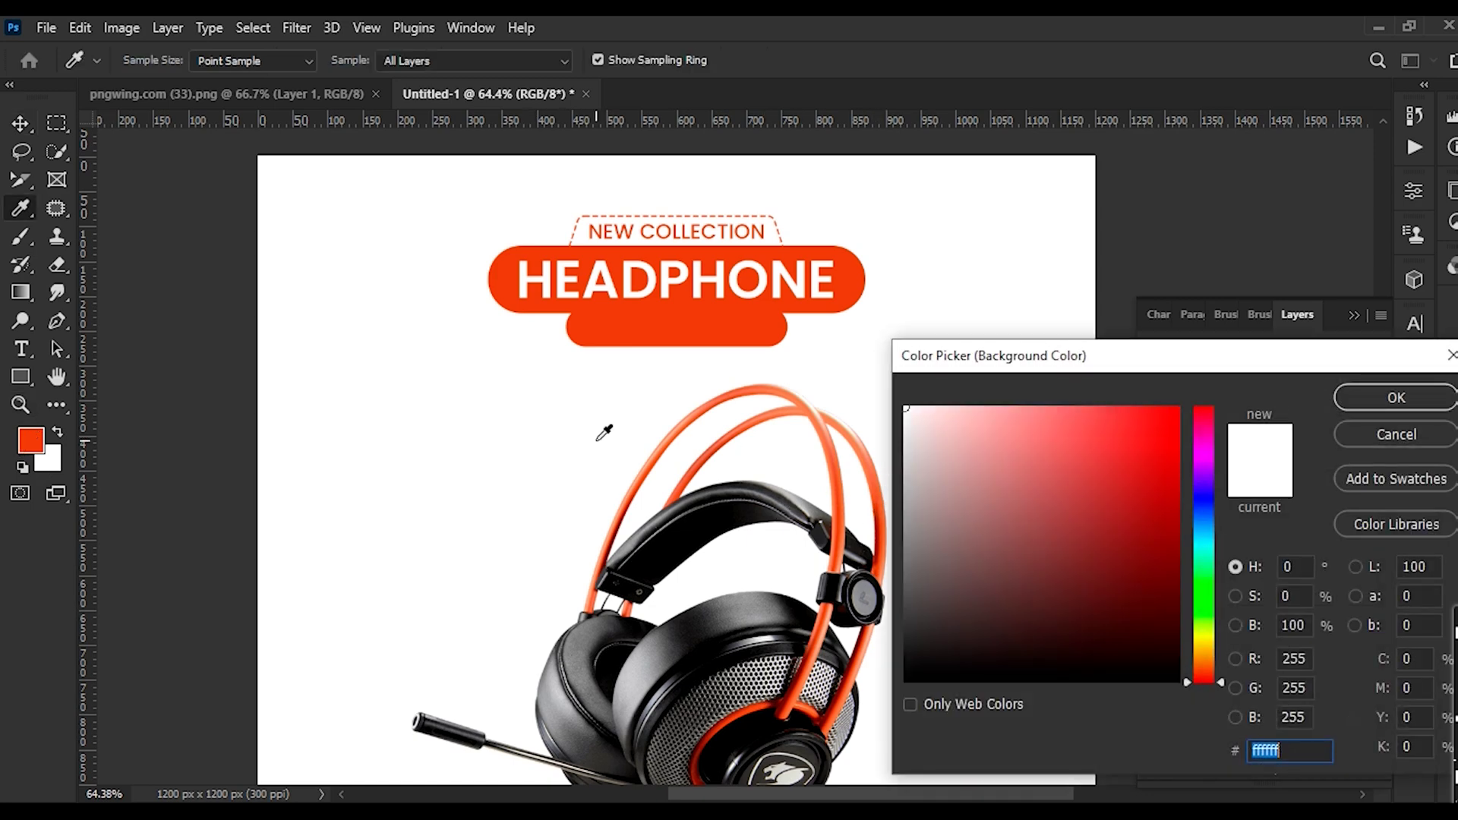
drag(916, 426, 873, 436)
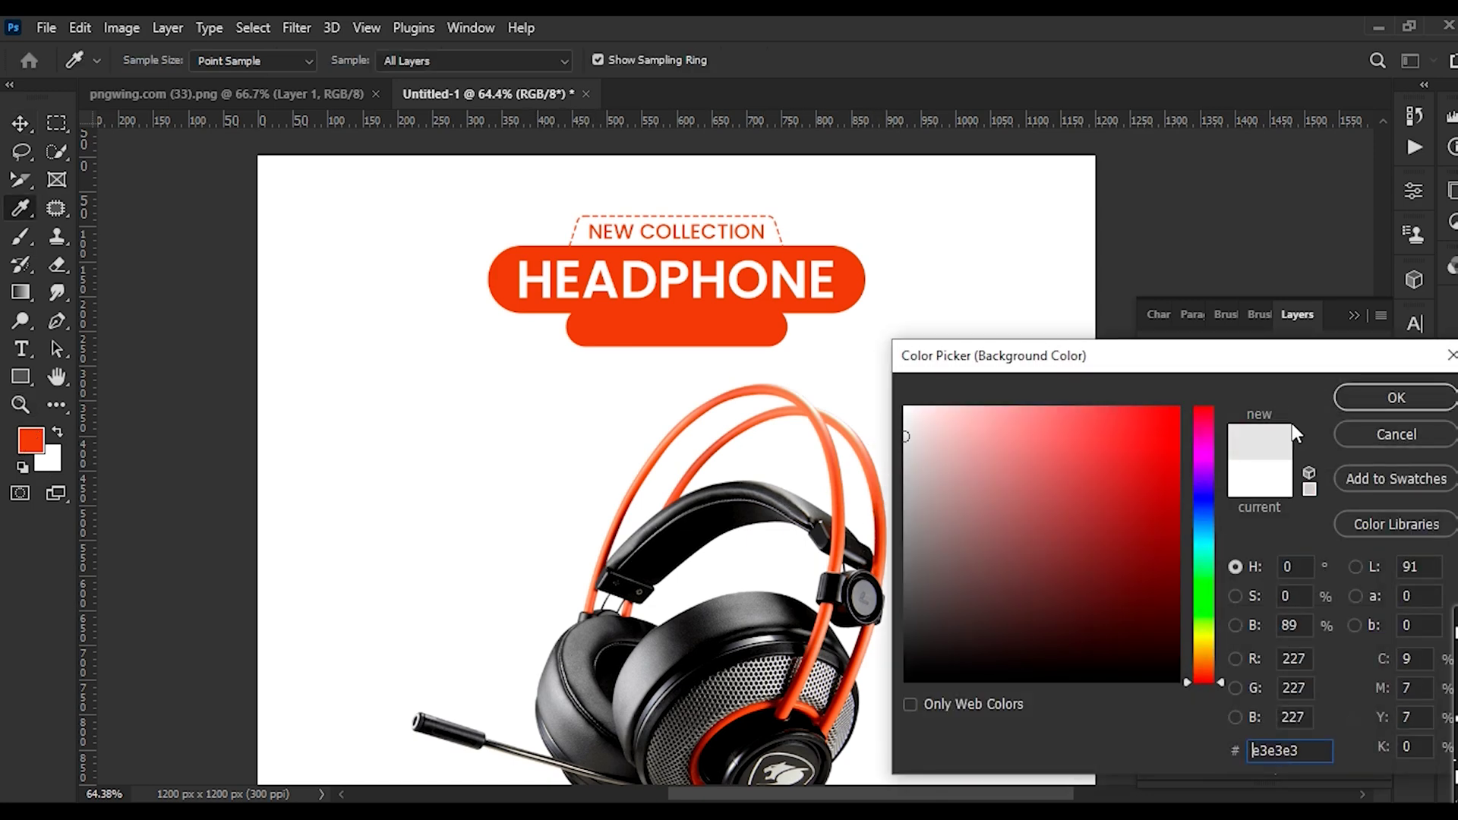
click(1396, 398)
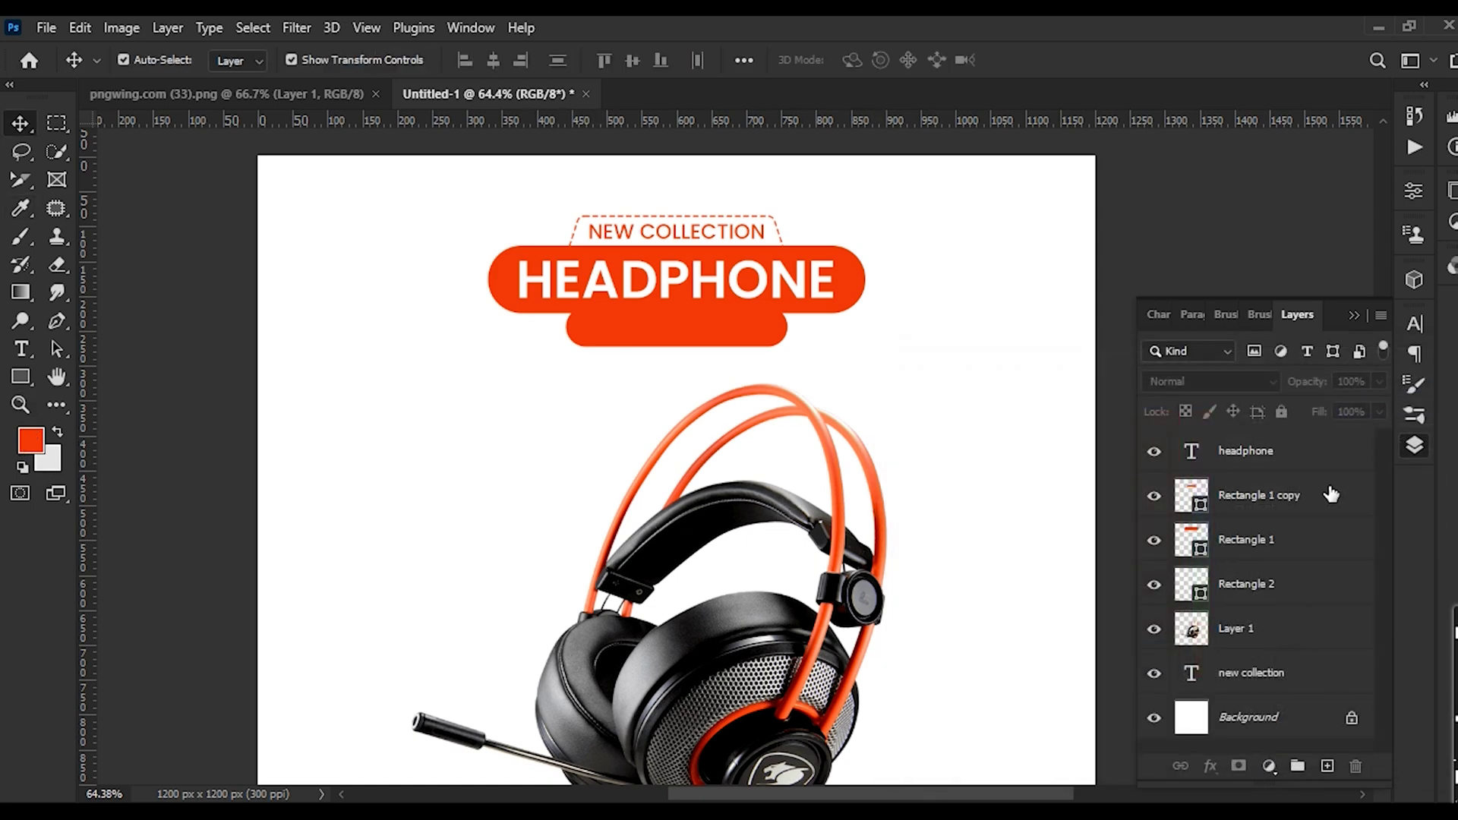
click(1279, 720)
key(alt+BackSpace)
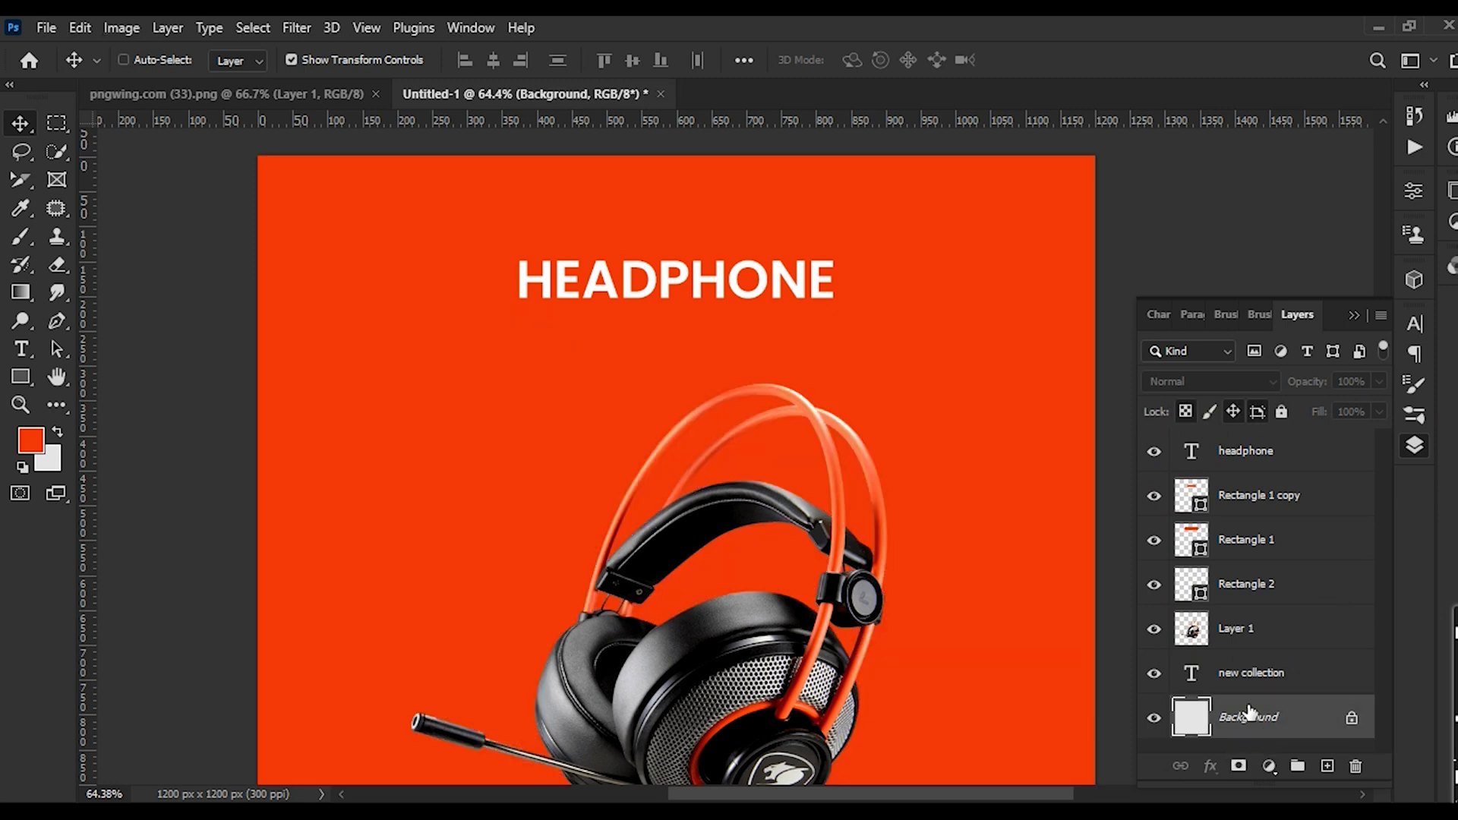
key(ctrl+BackSpace)
click(985, 344)
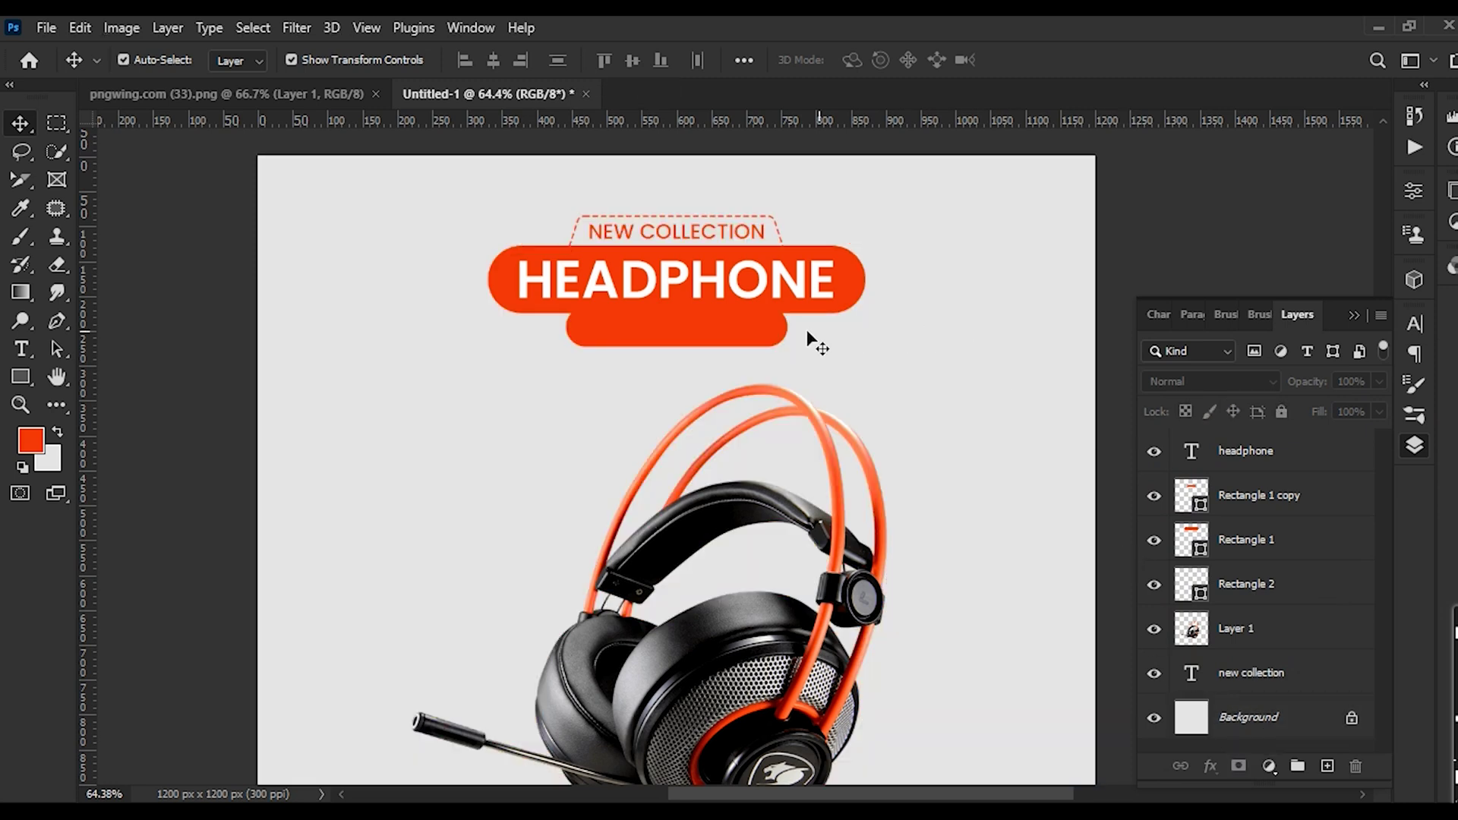
Recolour the large pill behind HEADPHONE with white sampled from its text as the foreground colour, and deselect it
click(501, 287)
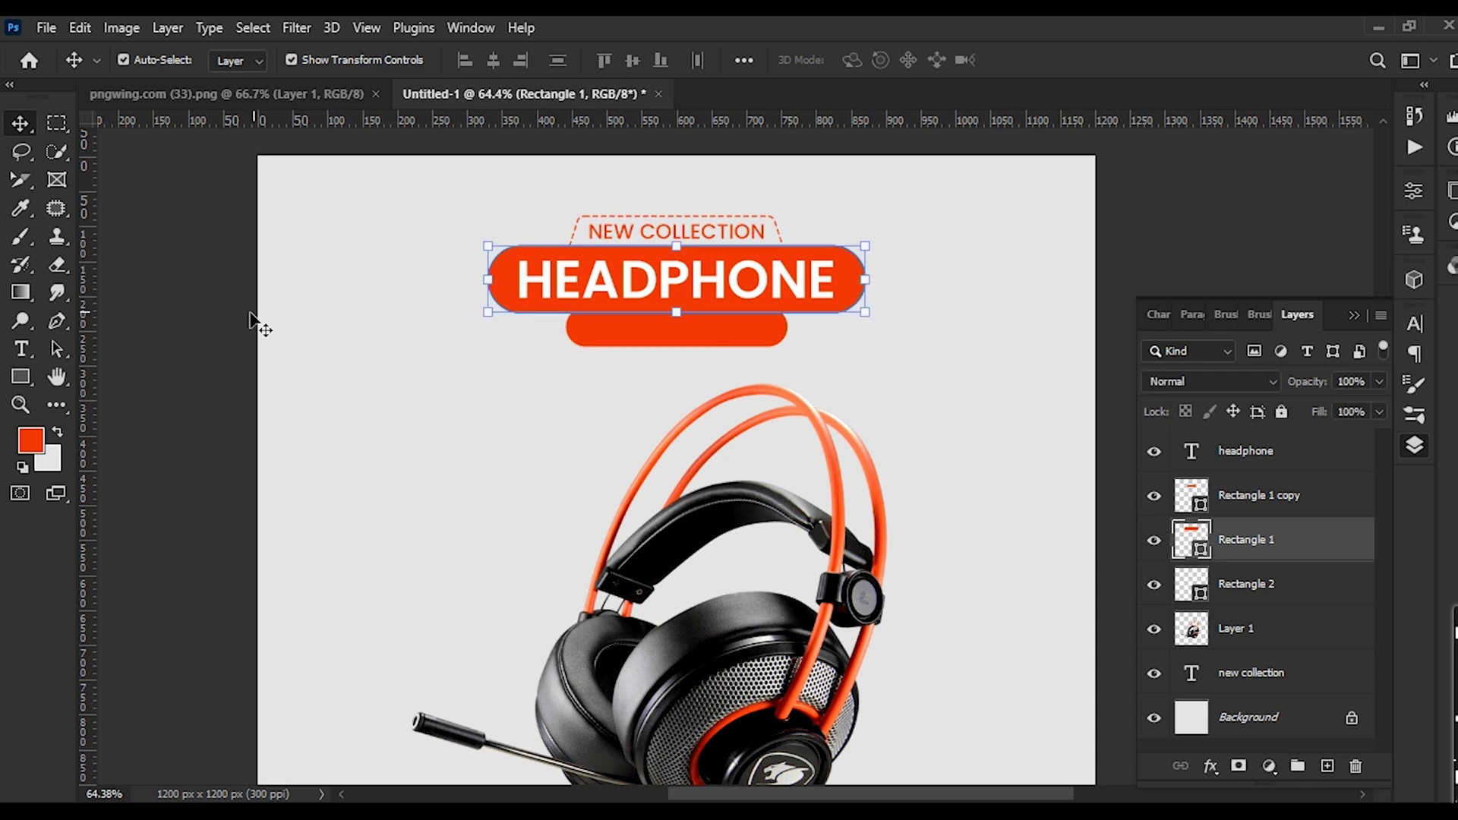
click(31, 440)
click(662, 278)
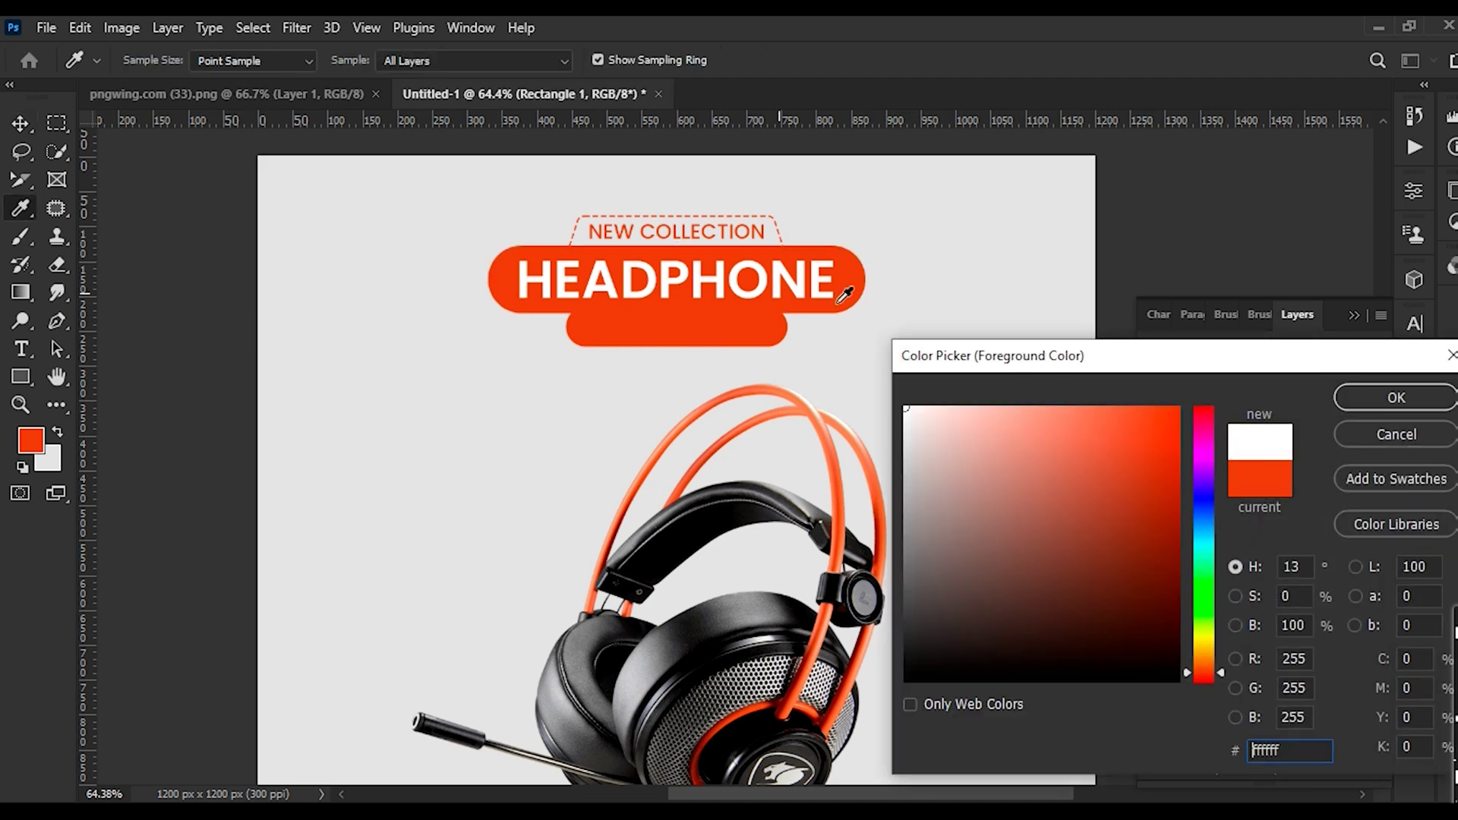
click(1397, 391)
key(alt+BackSpace)
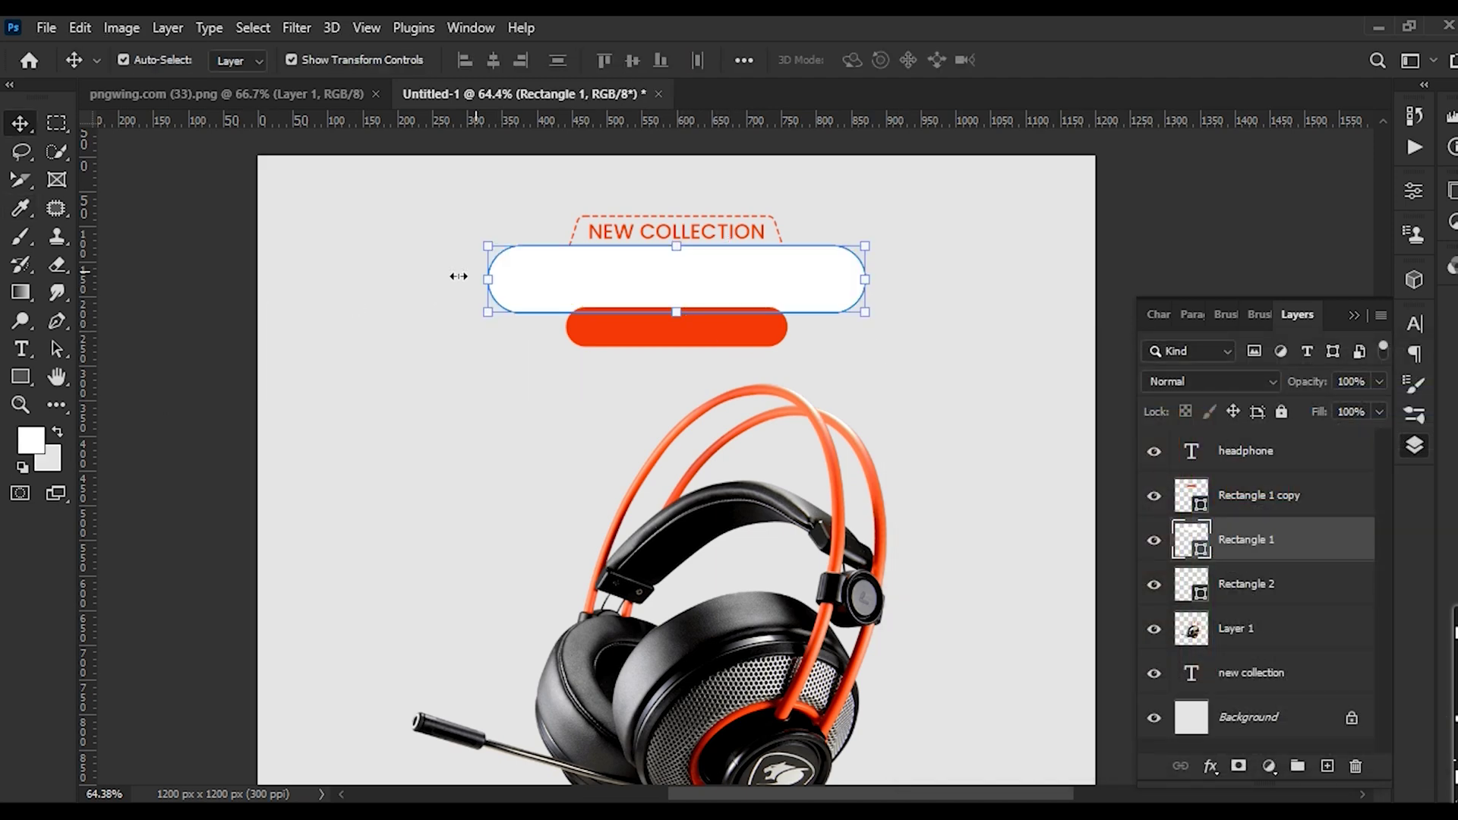
click(261, 471)
Recolour the HEADPHONE text with the orange sampled from the small pill as the background colour, and deselect it
click(545, 277)
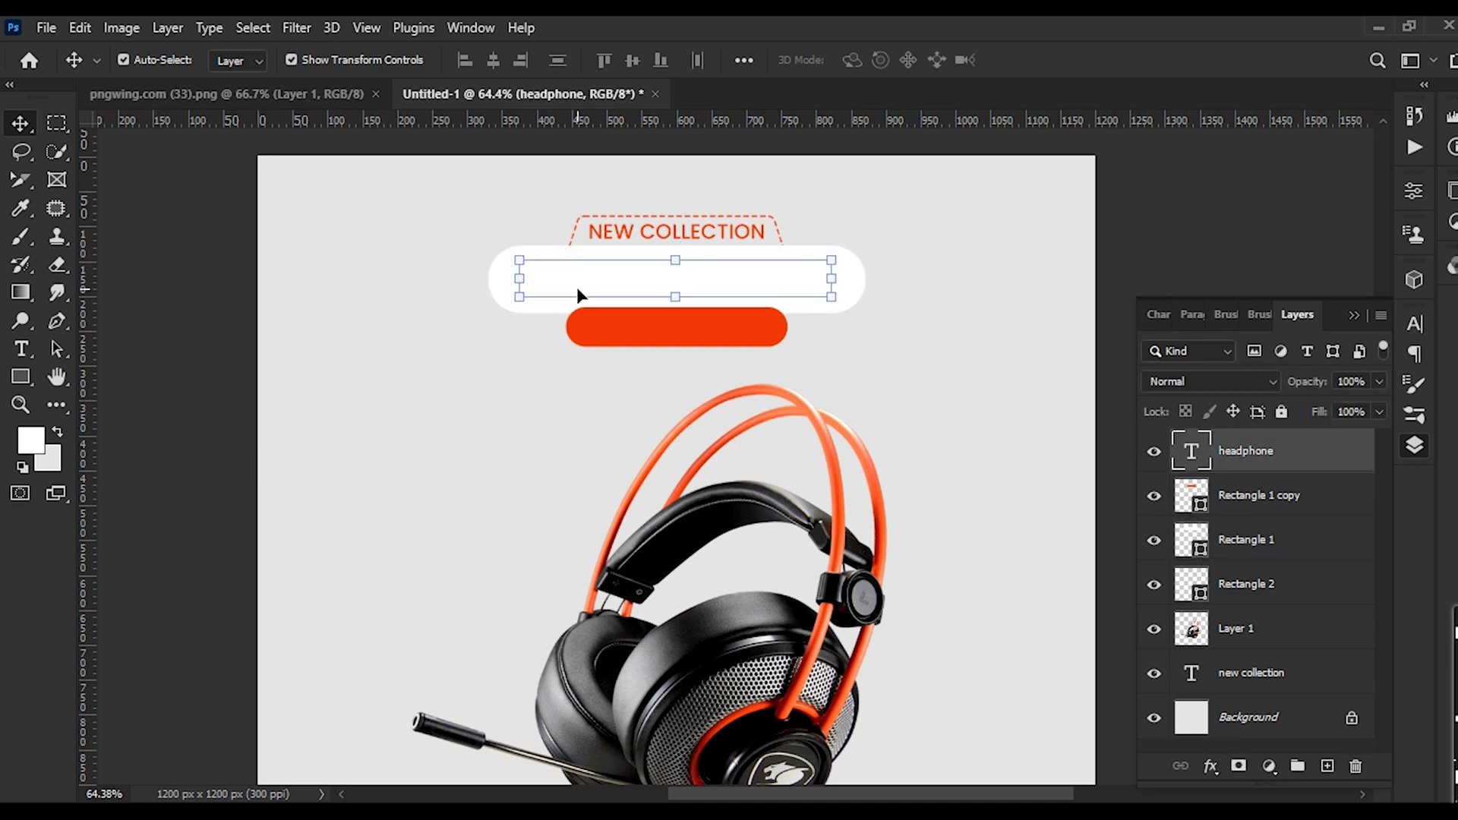
click(48, 460)
click(617, 328)
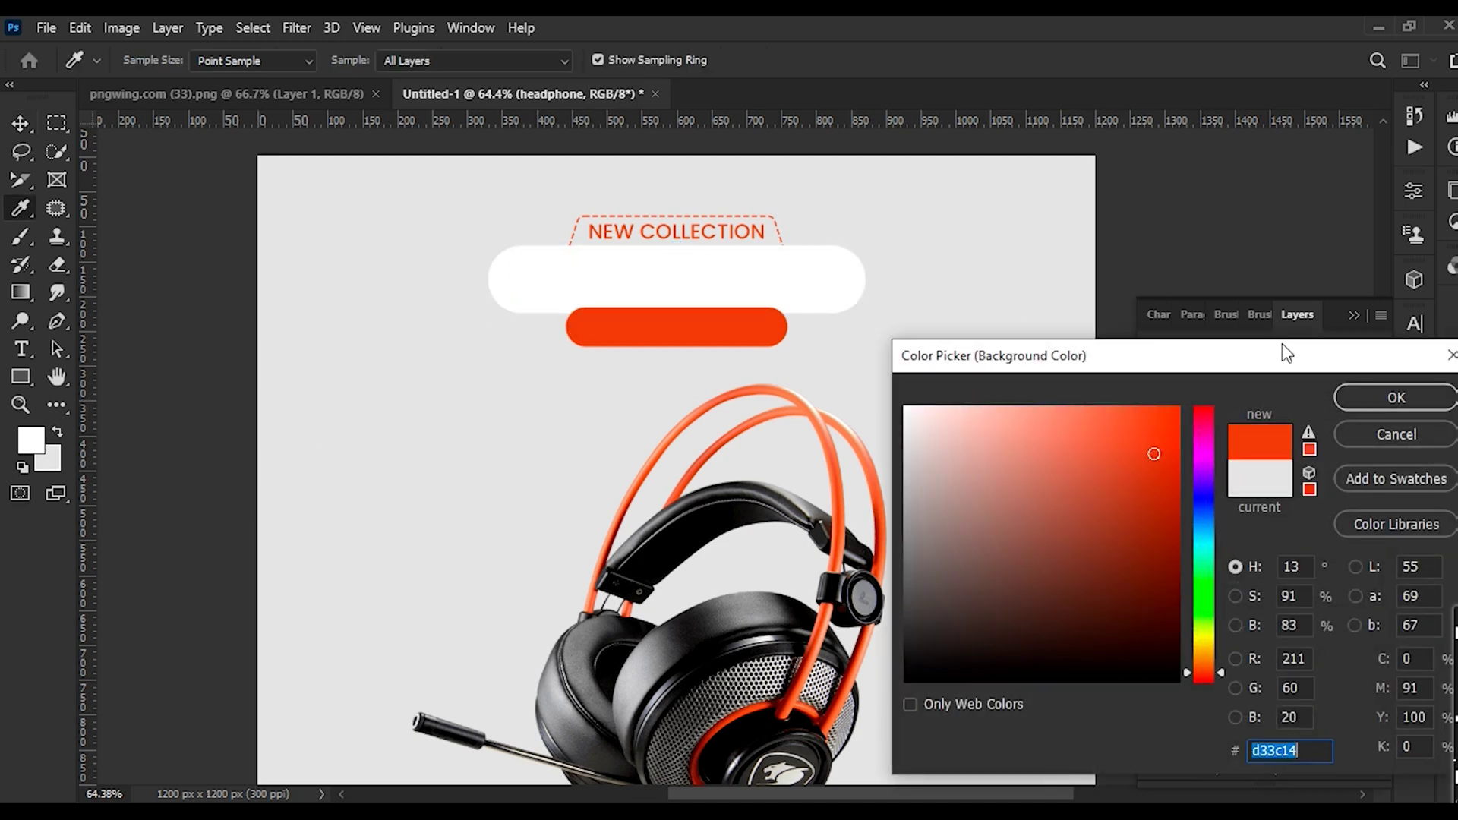
key(Return)
key(v)
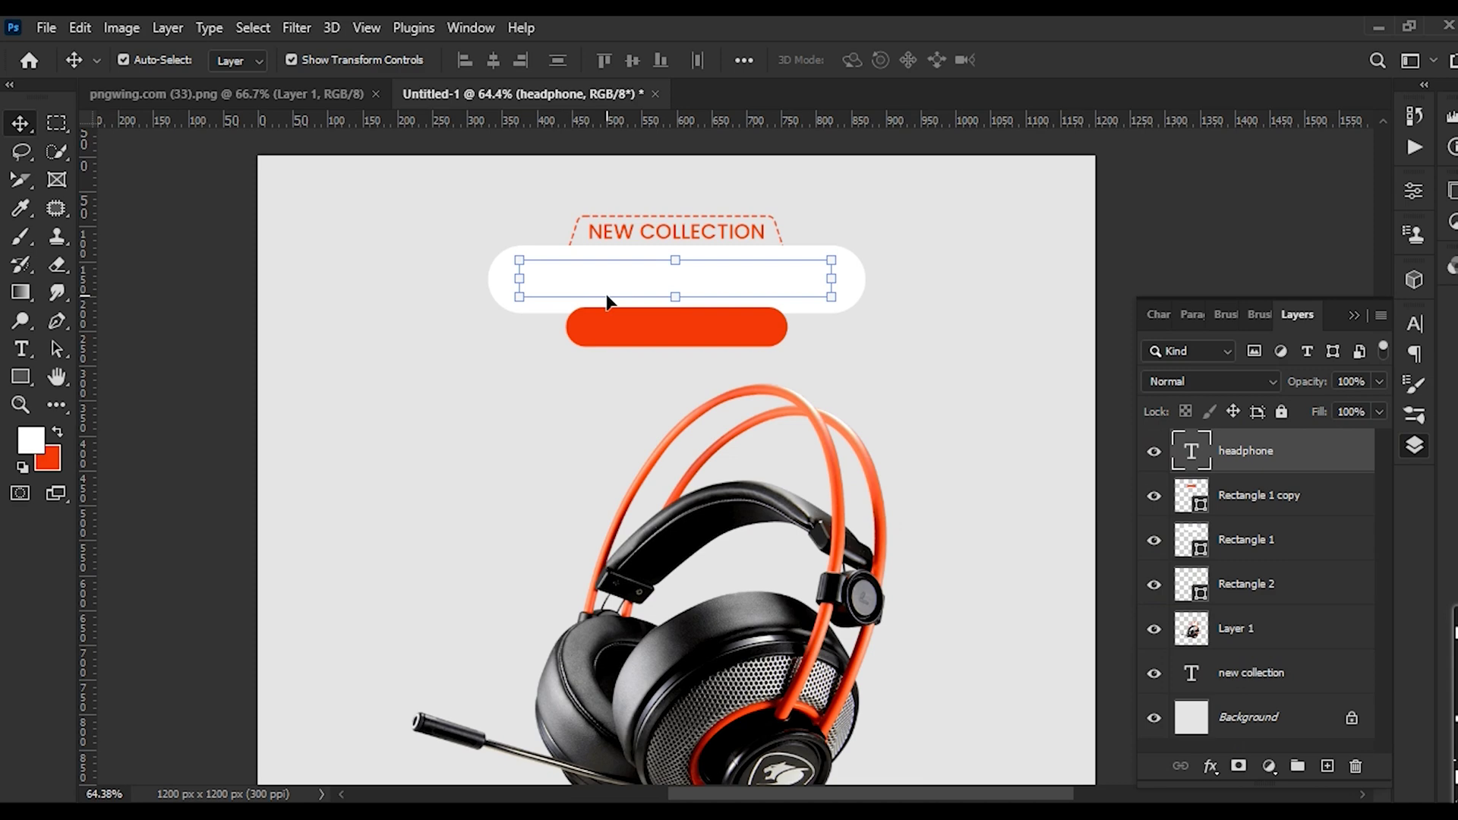
key(ctrl+BackSpace)
click(1026, 300)
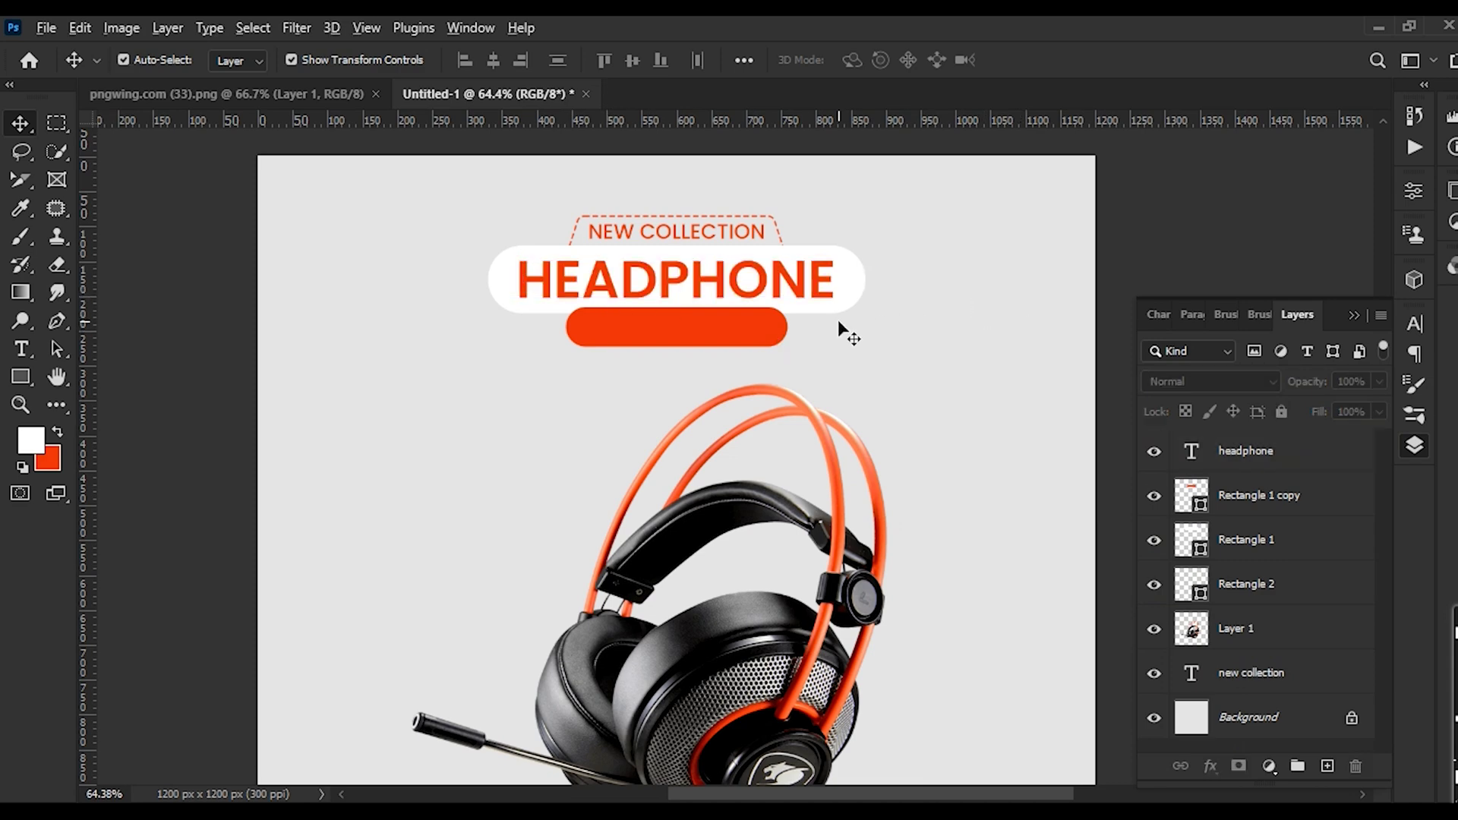
Nudge the HEADPHONE text and the small orange pill slightly up, and deselect them
scroll(774, 331, down, 1)
scroll(735, 320, up, 3)
click(726, 330)
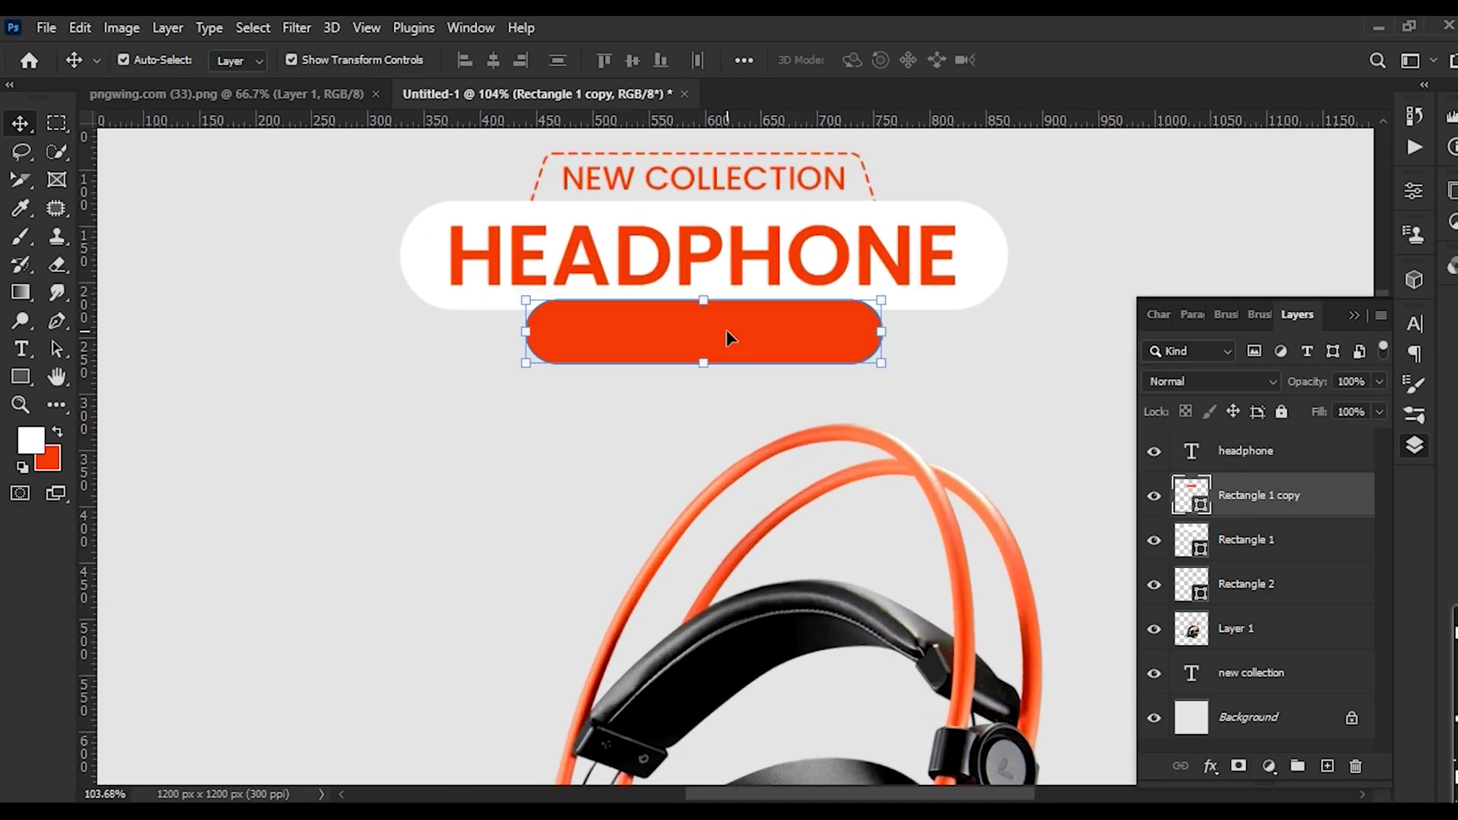
click(628, 247)
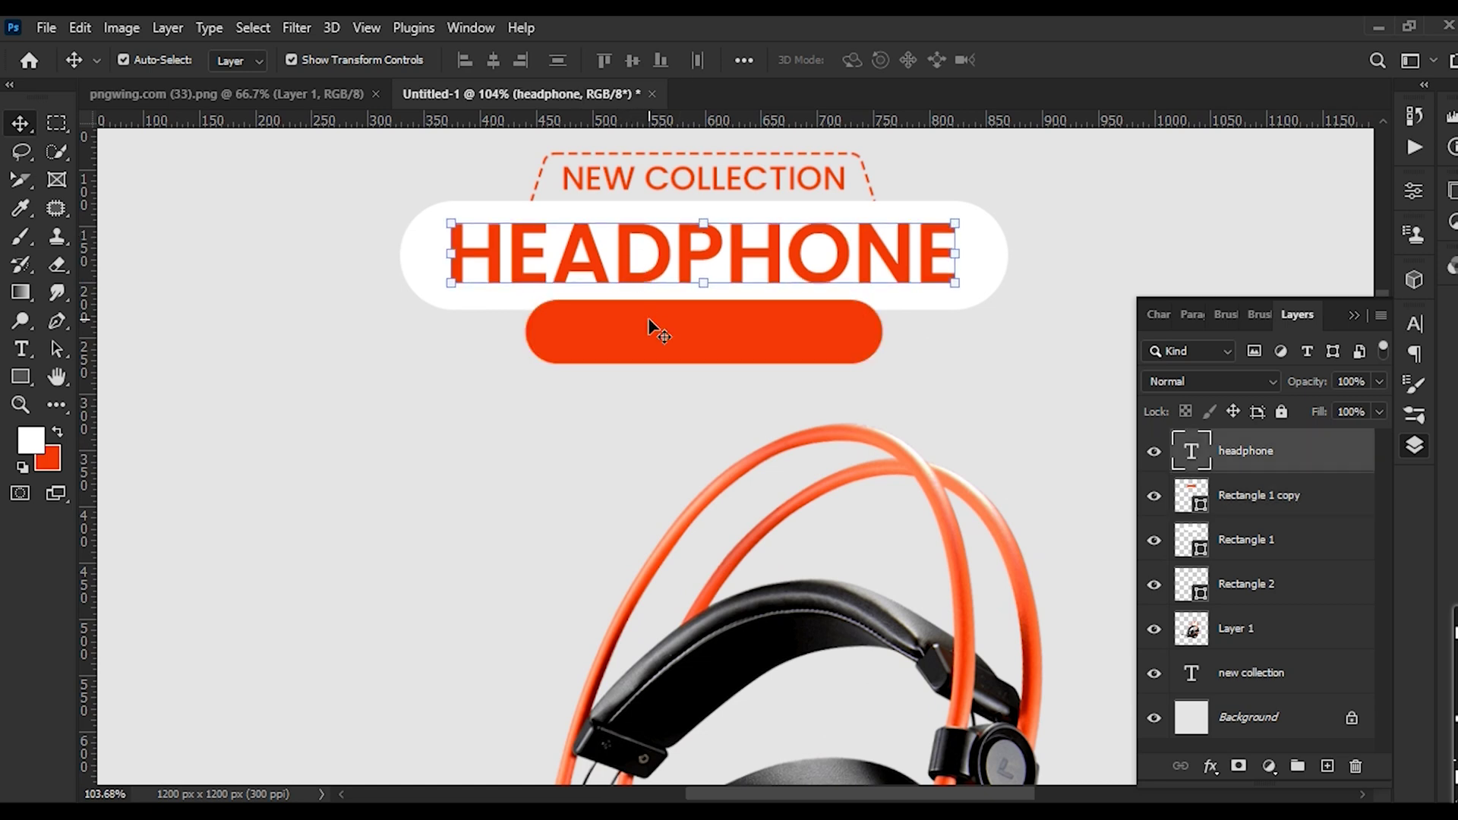
drag(690, 352, 690, 348)
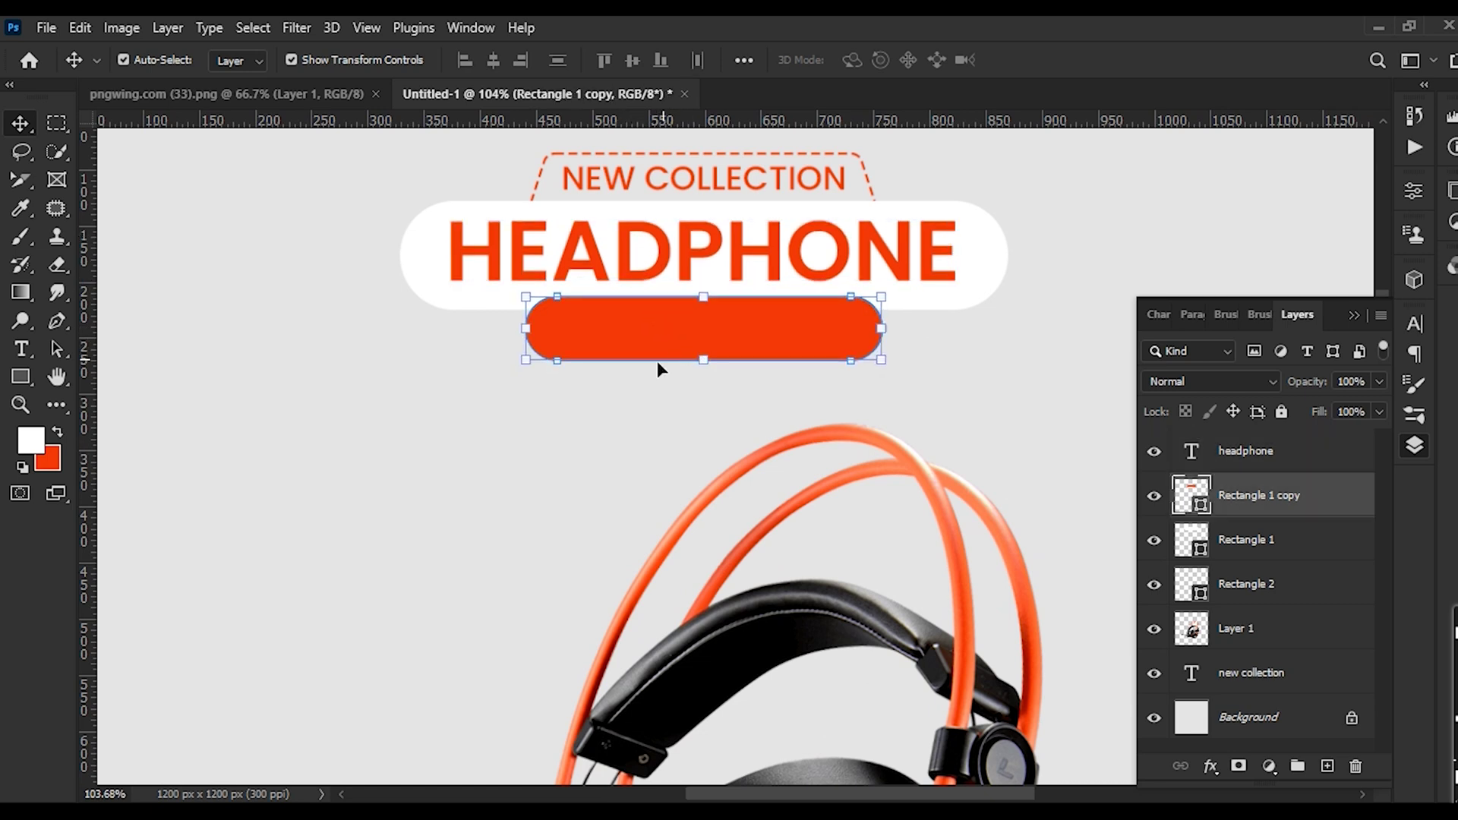
click(540, 441)
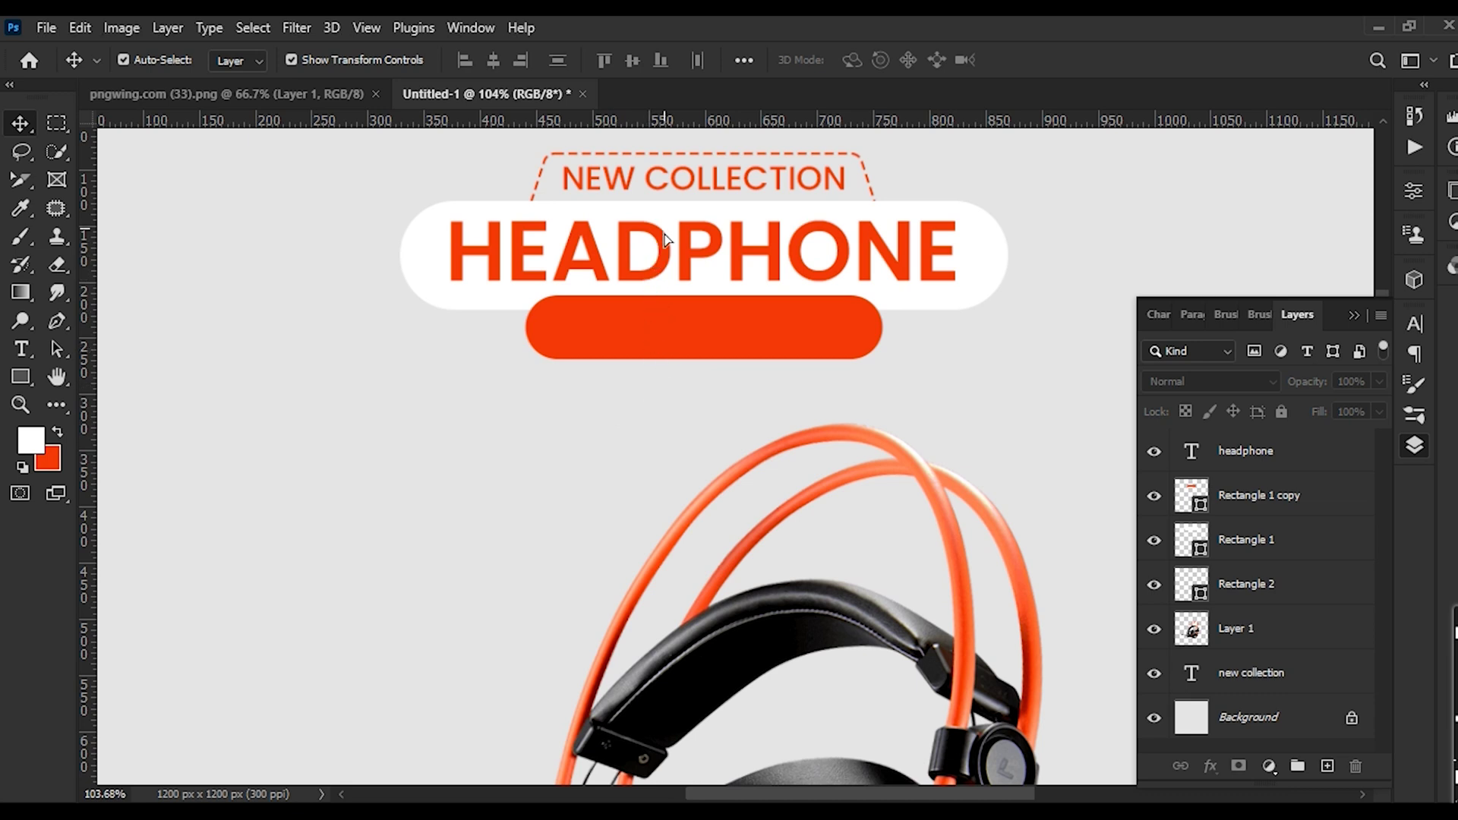
Duplicate the HEADPHONE text onto the small orange pill, colour the copy white and scale it down to about 9.9 pt to fit
alt+drag(665, 240, 664, 311)
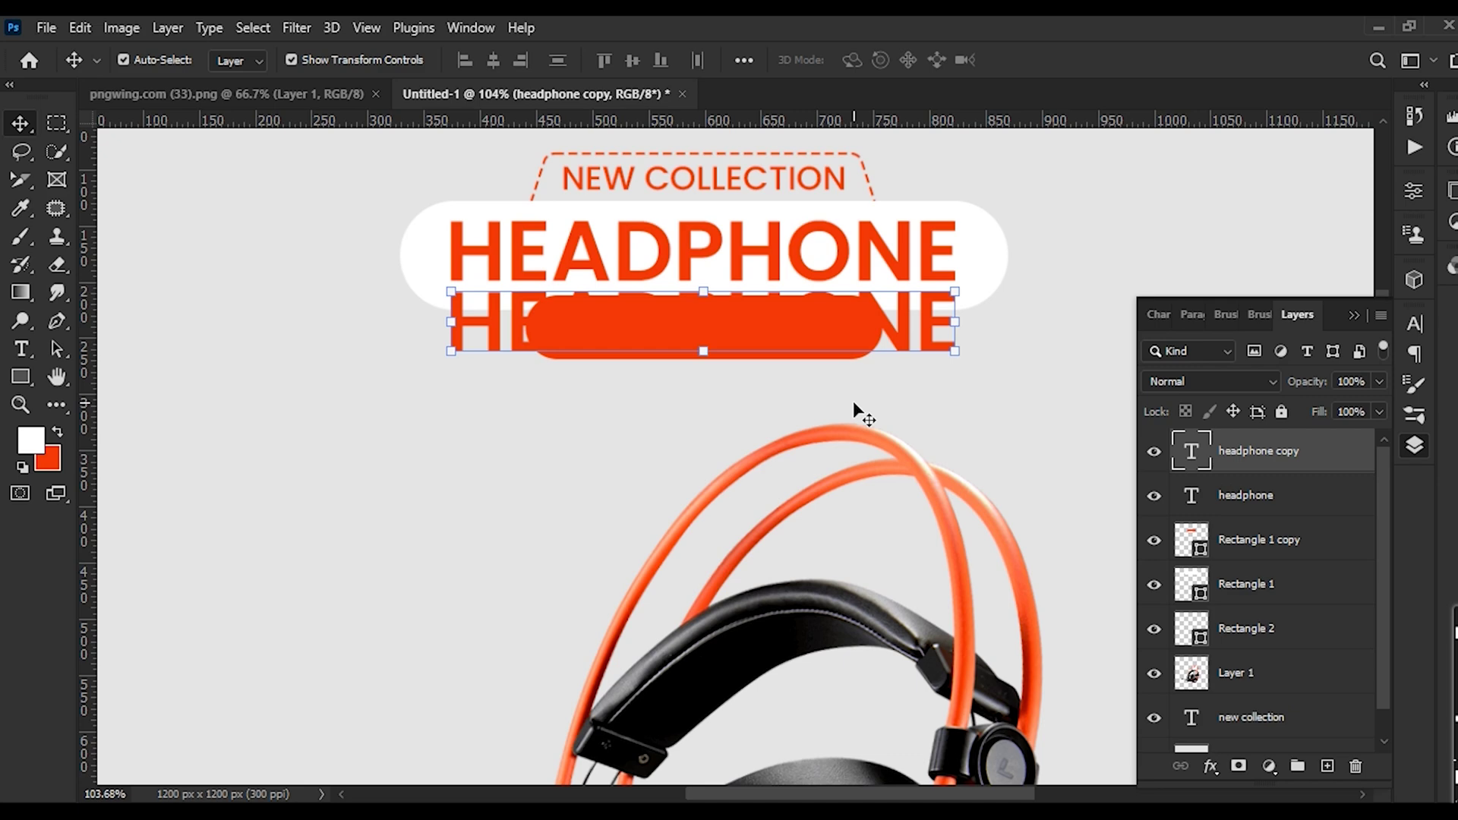
key(alt+BackSpace)
key(ctrl+t)
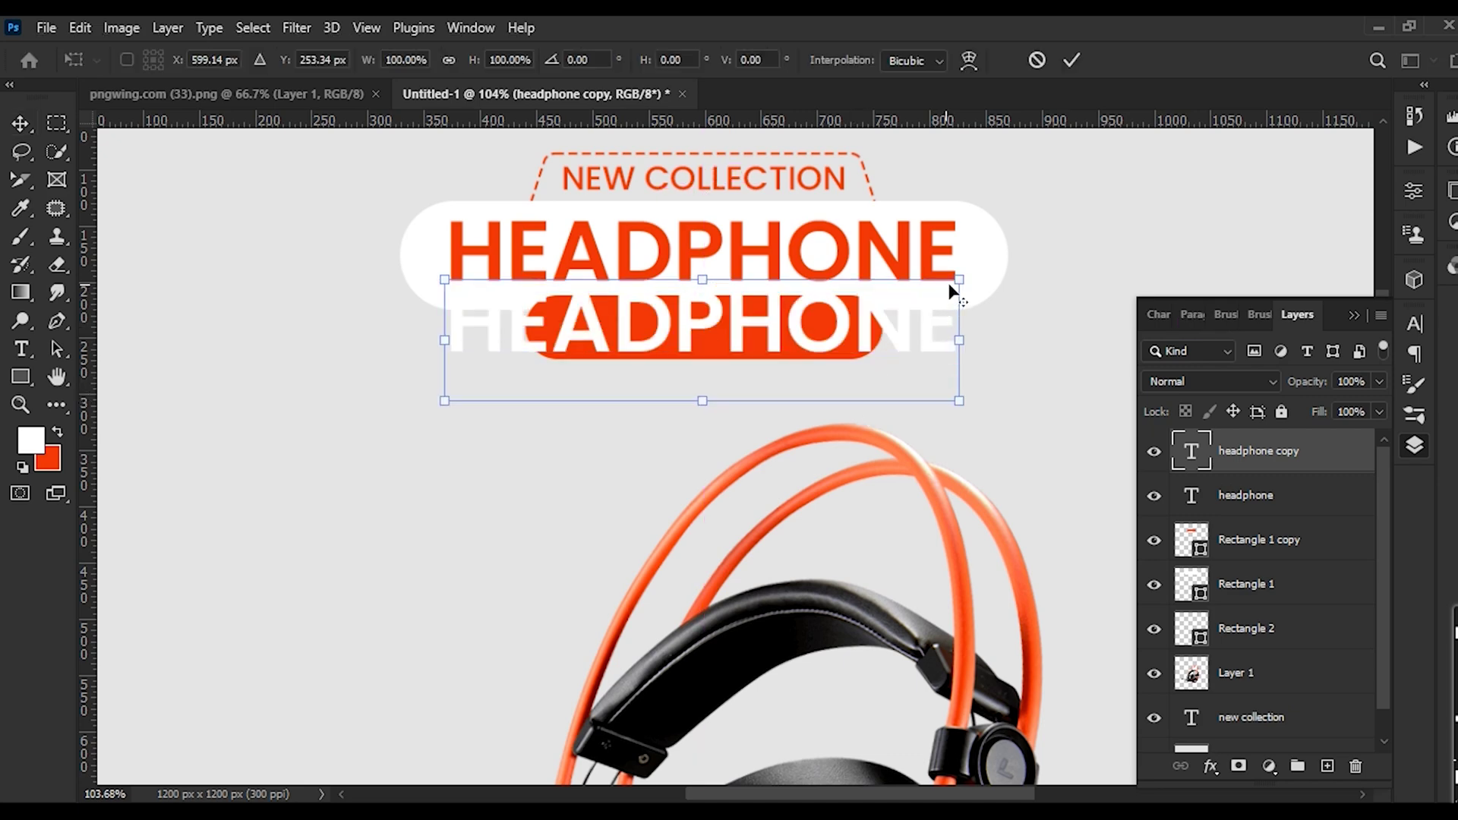
alt+drag(959, 280, 854, 367)
key(Return)
Copy the line "today is the last offer" from Google Translate and replace the text on the small orange pill in Photoshop with it
key(alt+Tab)
drag(261, 421, 30, 430)
key(ctrl+c)
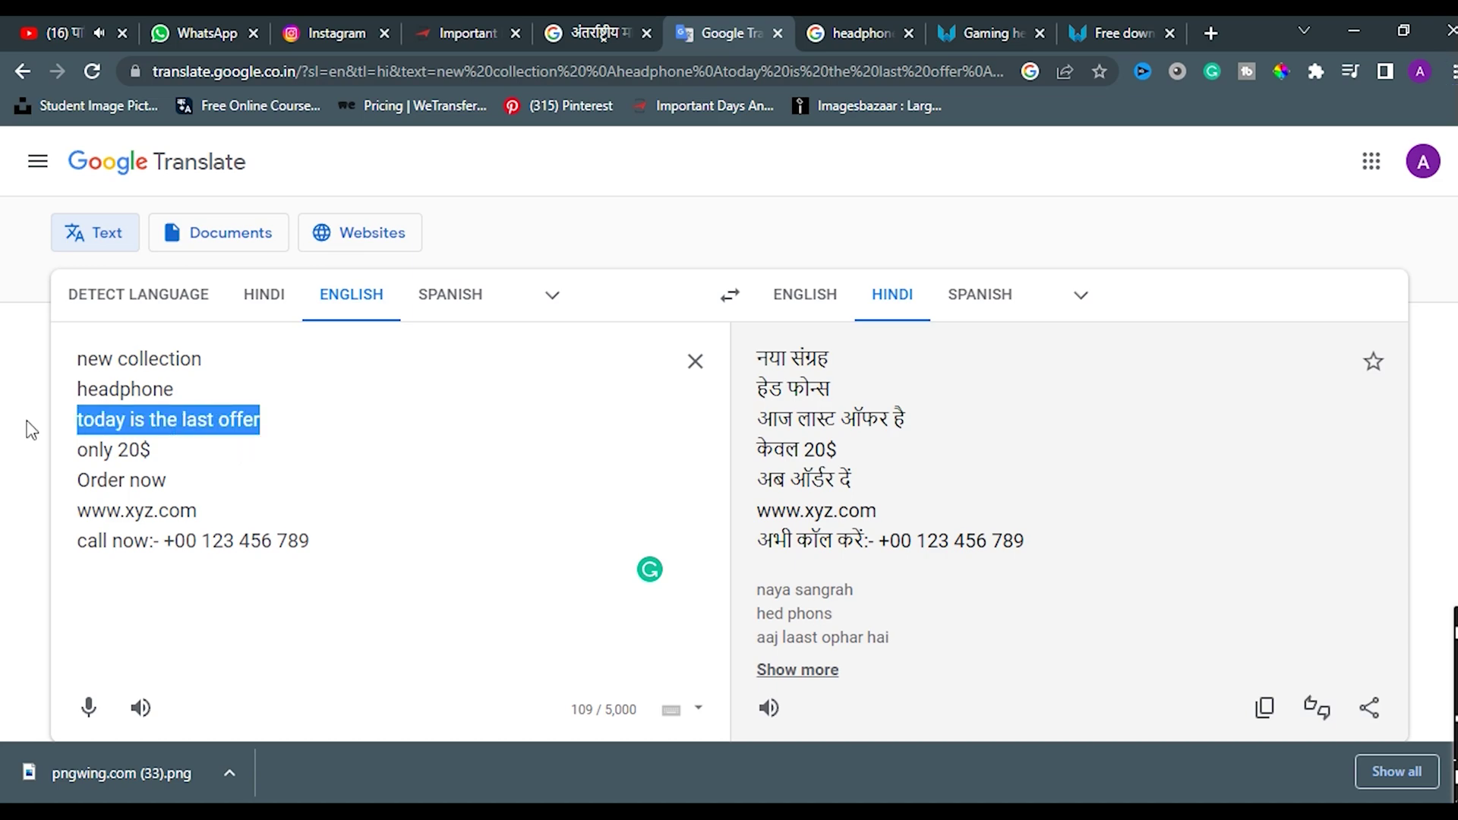
key(alt+Tab)
double_click(662, 327)
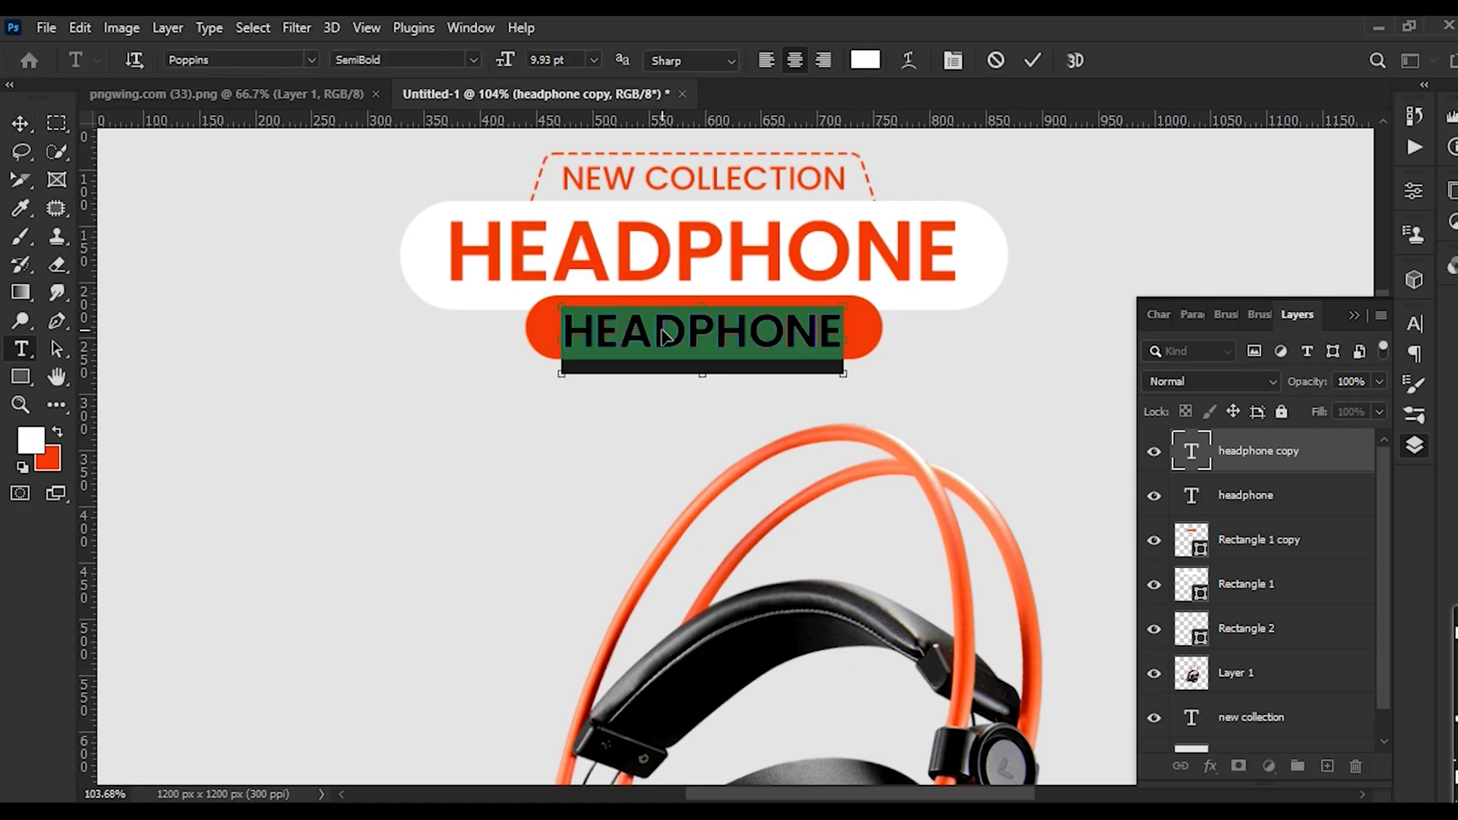
key(ctrl+v)
key(ctrl+Return)
Scale the TODAY IS THE LAST OFFER text down so that it fits inside the small orange pill
key(ctrl+t)
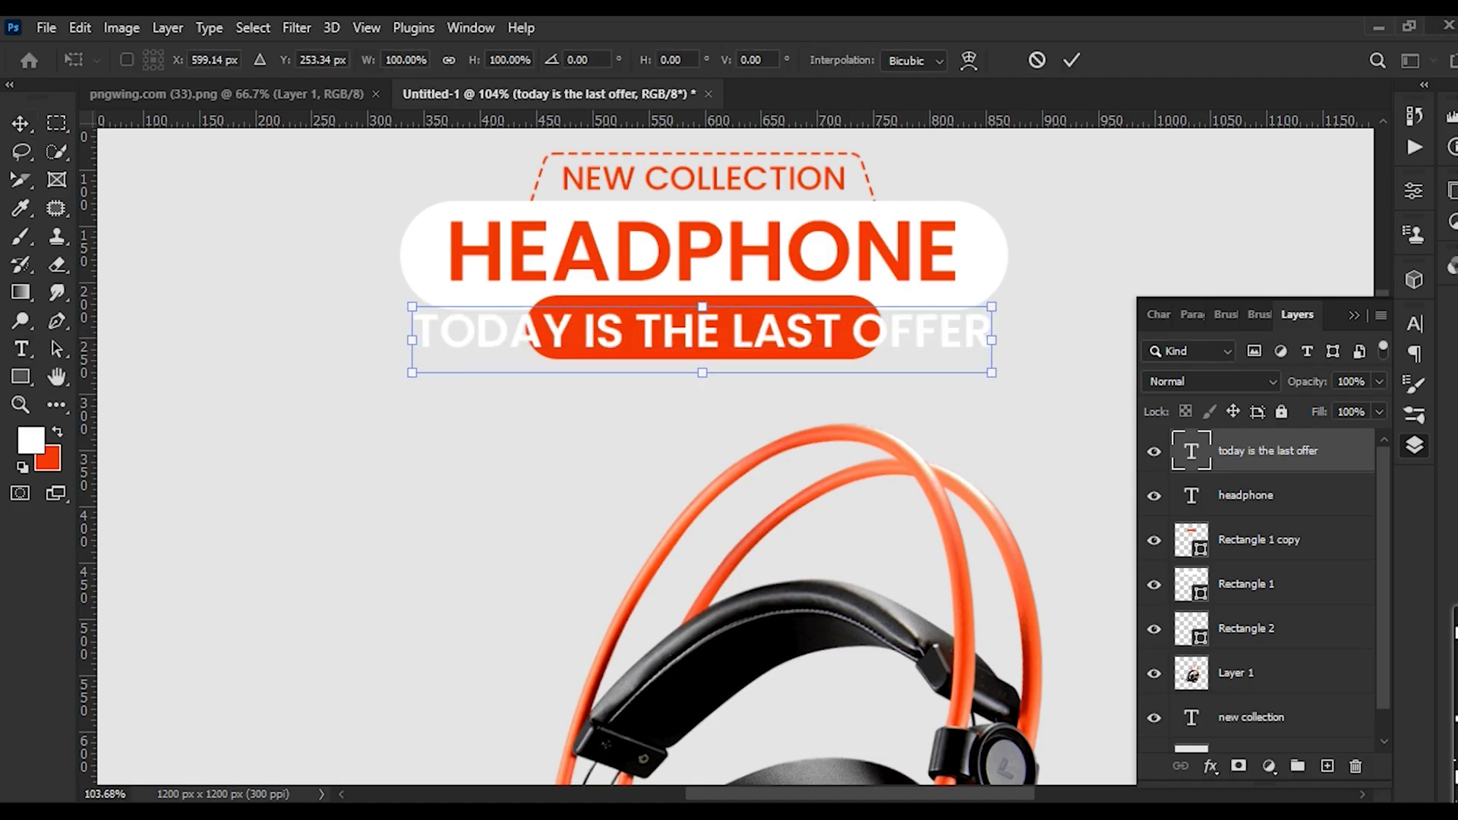
drag(992, 307, 845, 323)
key(Return)
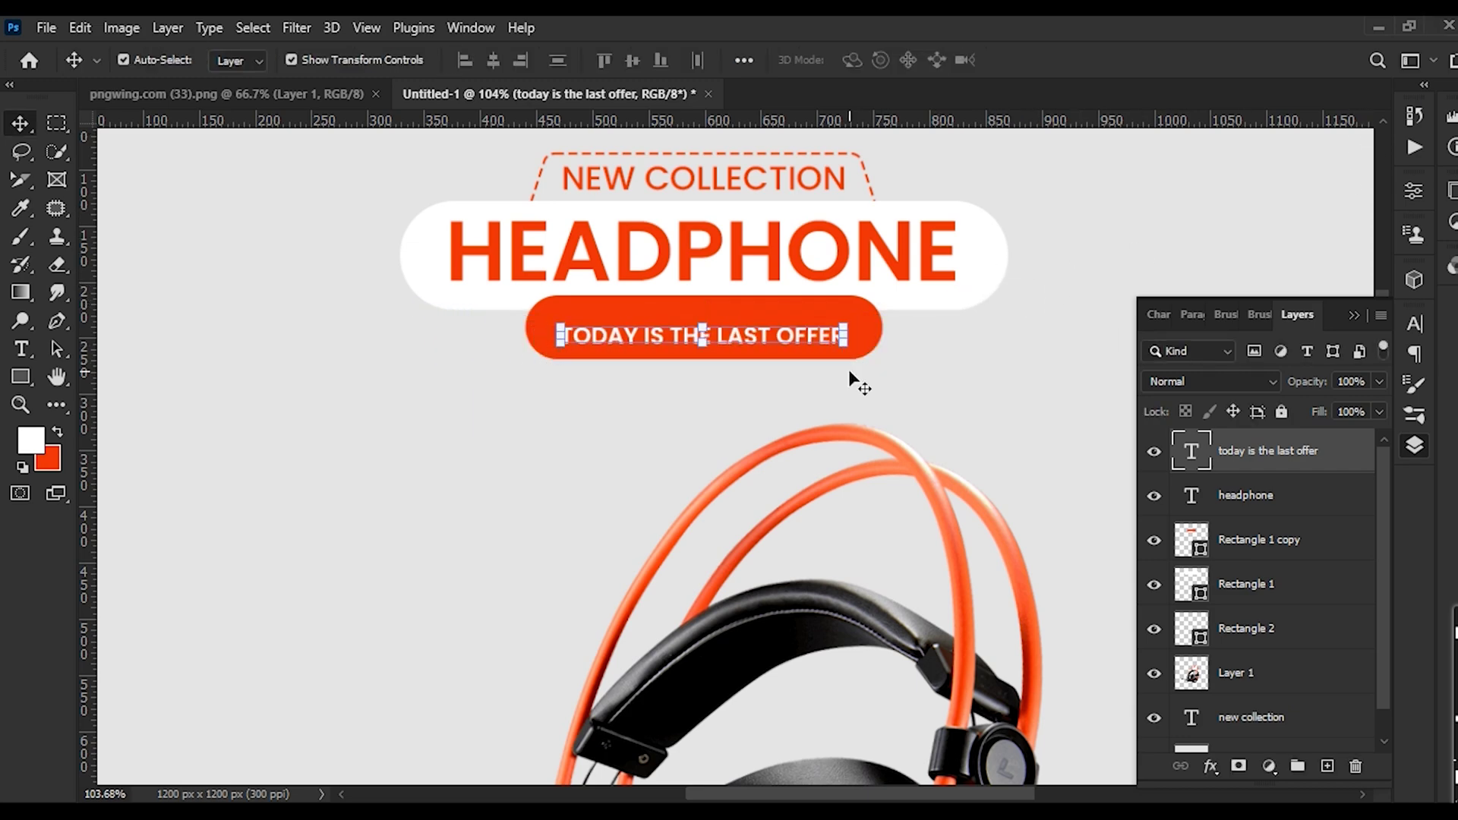
Align the vertical centres of the offer text and the small orange pill, and deselect them
scroll(619, 411, up, 3)
scroll(620, 411, up, 2)
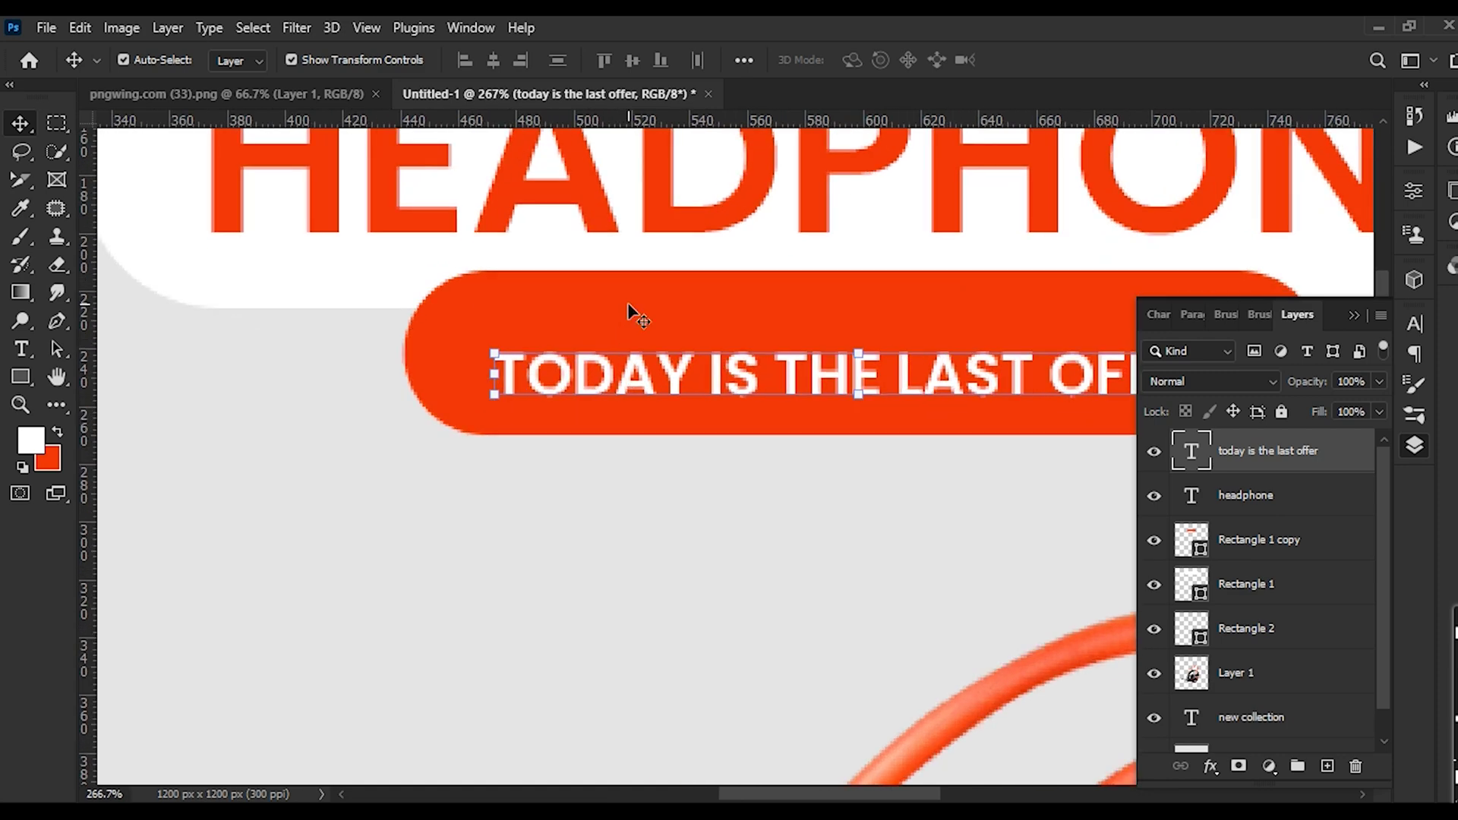
click(628, 312)
click(631, 60)
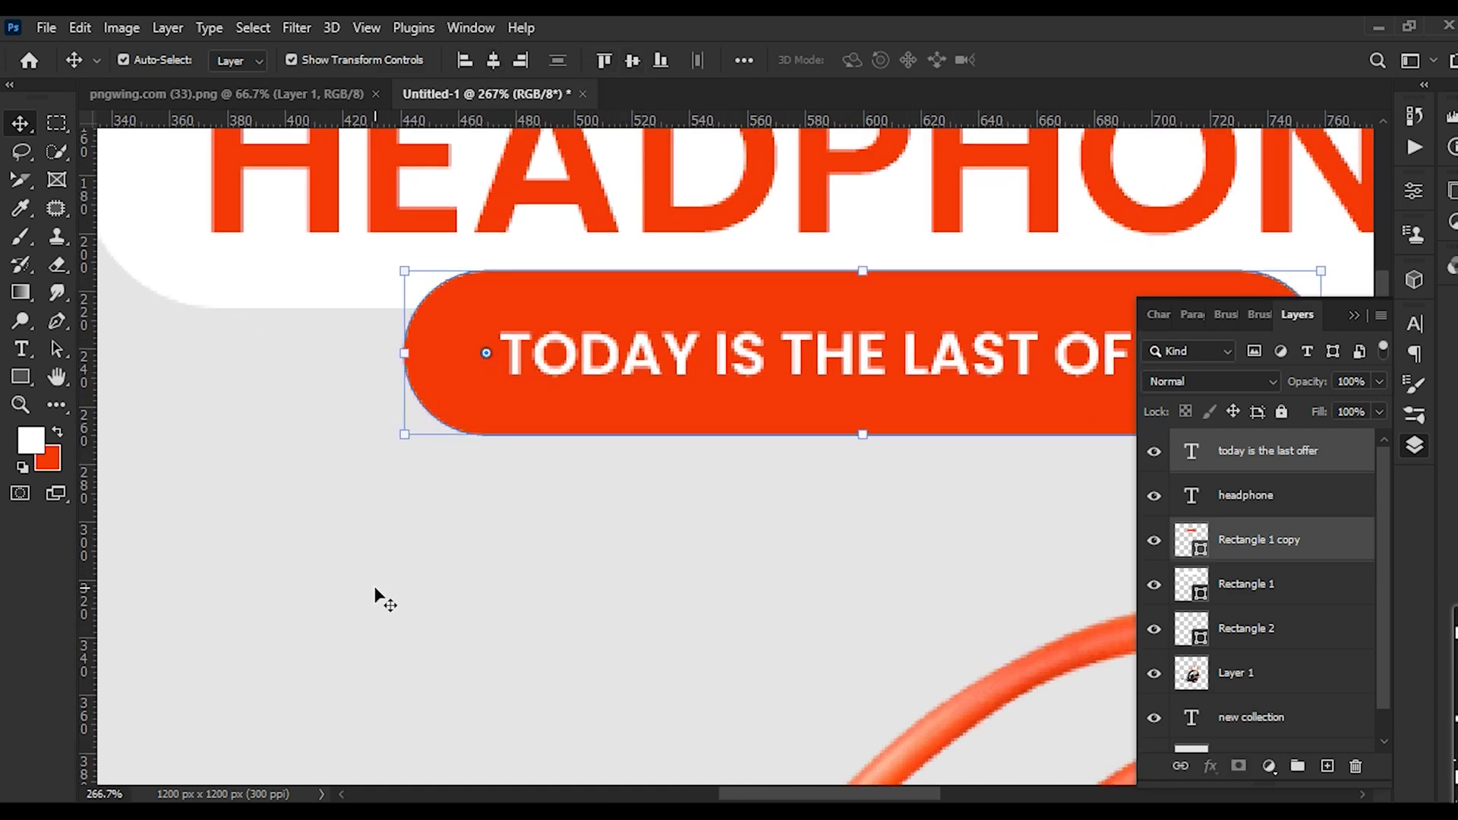
click(376, 590)
Enlarge the offer text slightly about its centre to fill more of the orange pill's width, and deselect it
scroll(234, 502, down, 1)
scroll(351, 523, down, 5)
scroll(700, 358, up, 3)
click(699, 357)
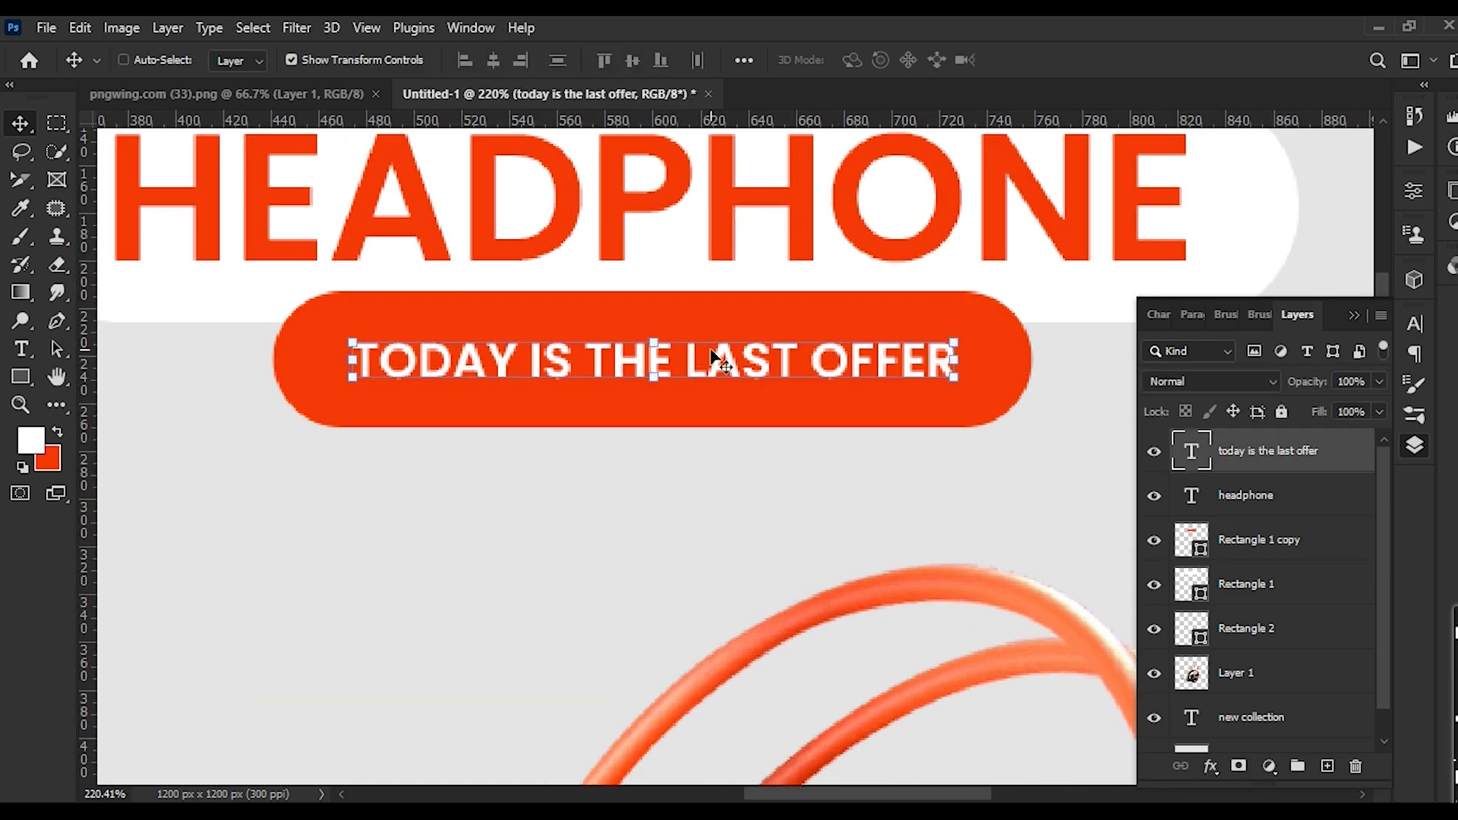
key(ctrl+t)
drag(959, 332, 990, 326)
key(Return)
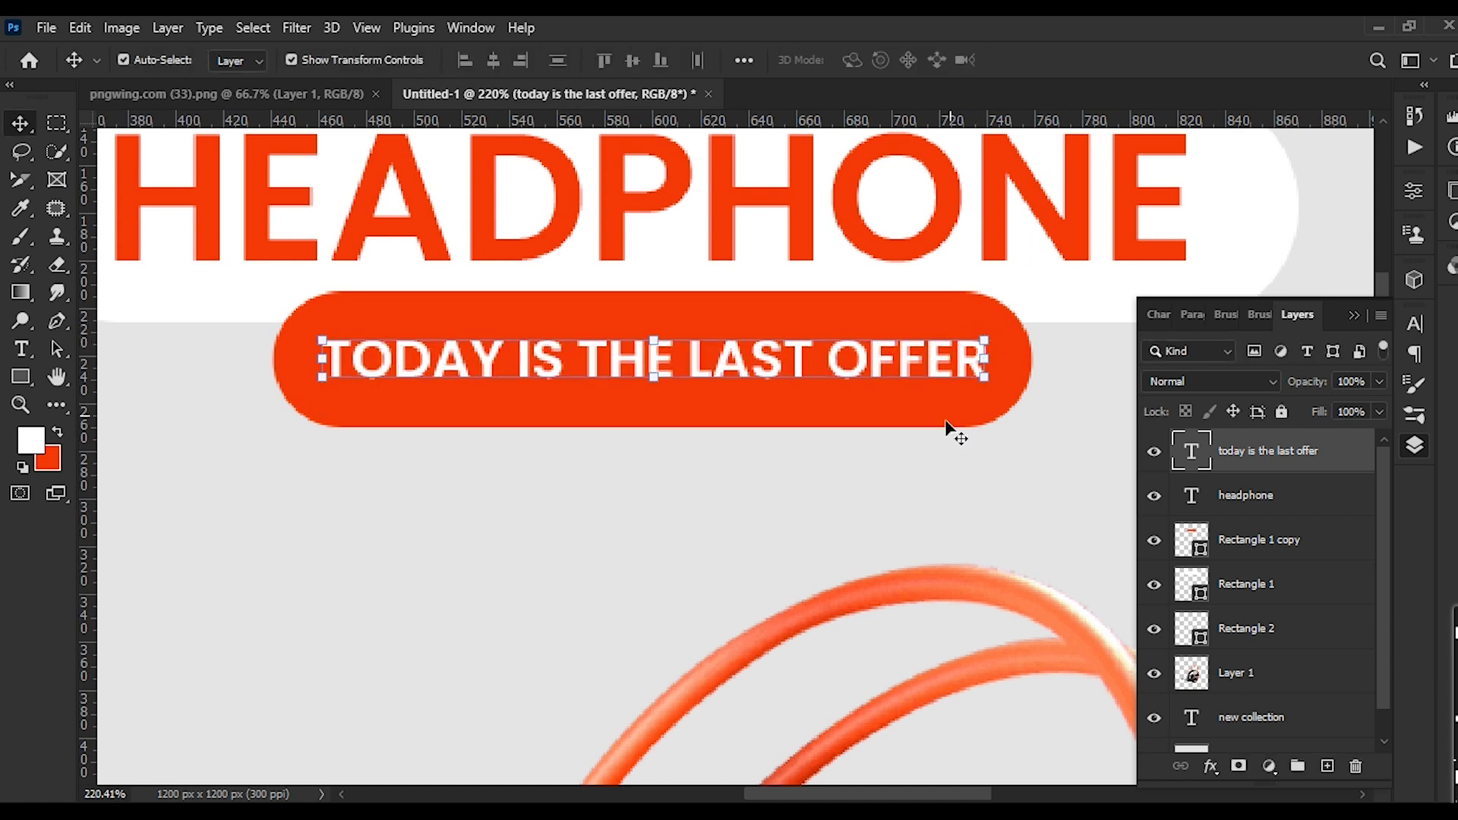
click(660, 498)
Reduce the small orange pill's height by raising its bottom edge closer to the offer text
click(639, 422)
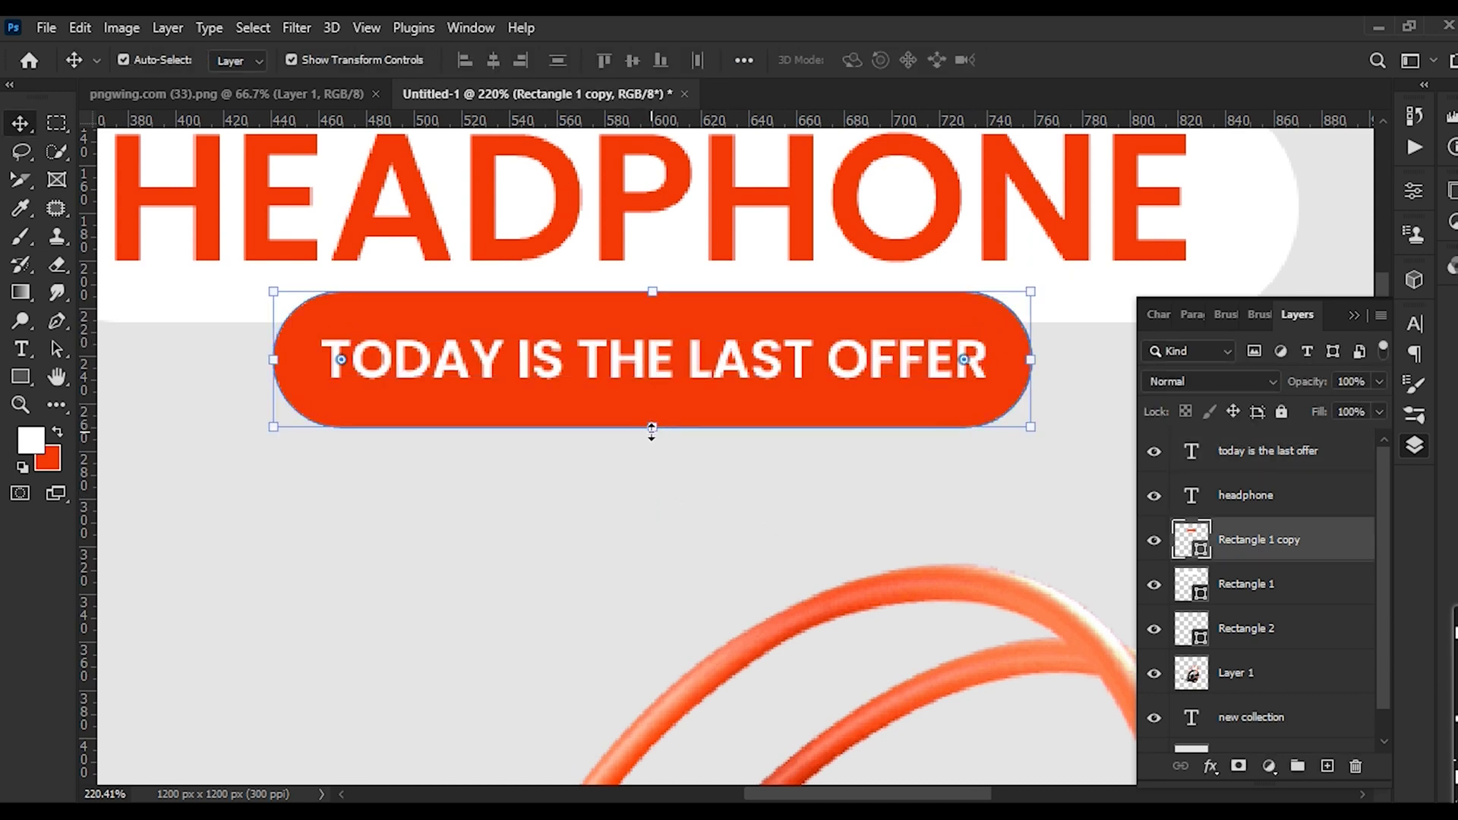
drag(651, 431, 649, 397)
key(Return)
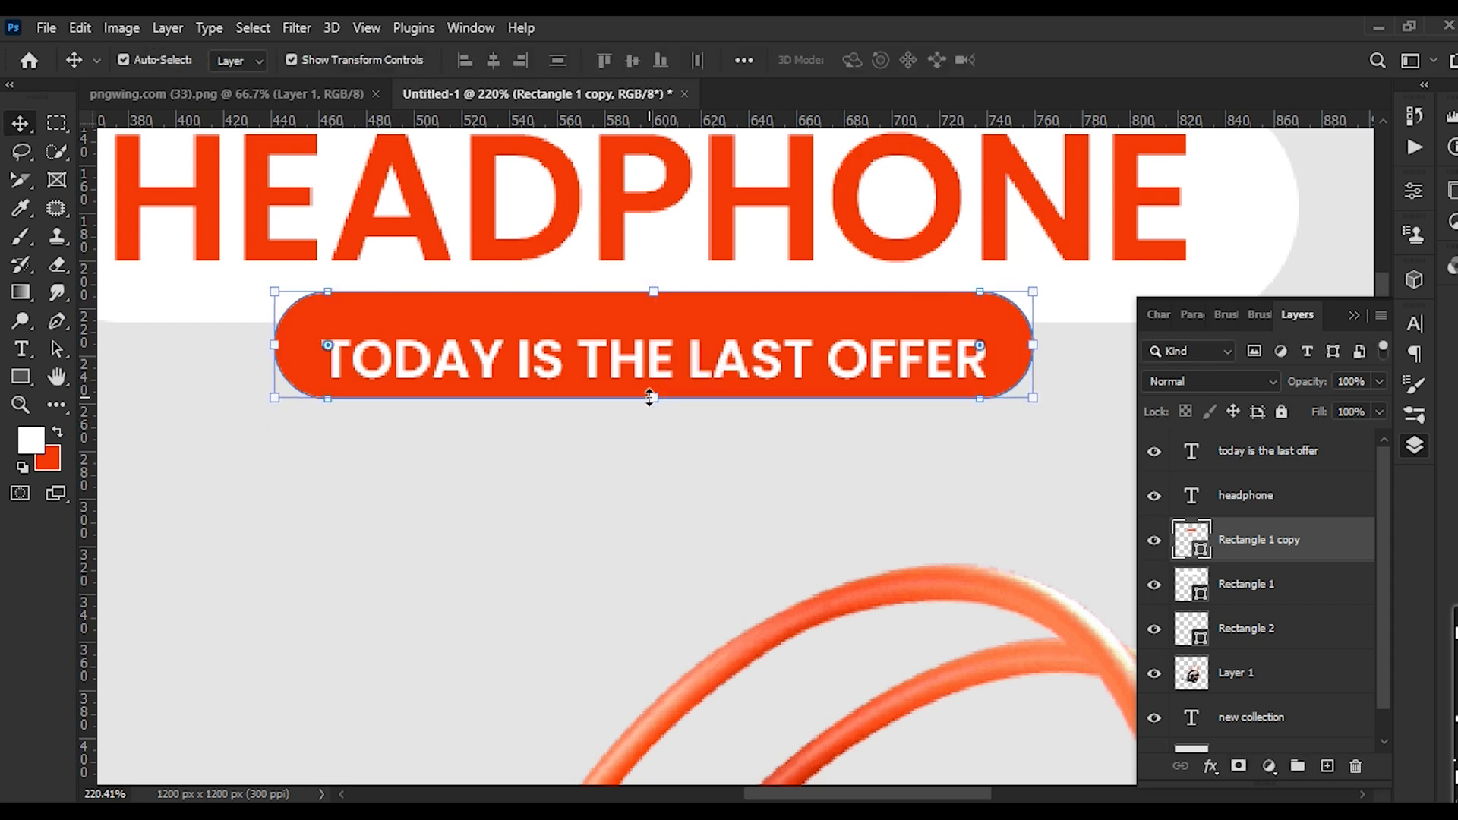
Centre the offer text vertically within the shortened orange pill, and deselect both
shift+click(642, 354)
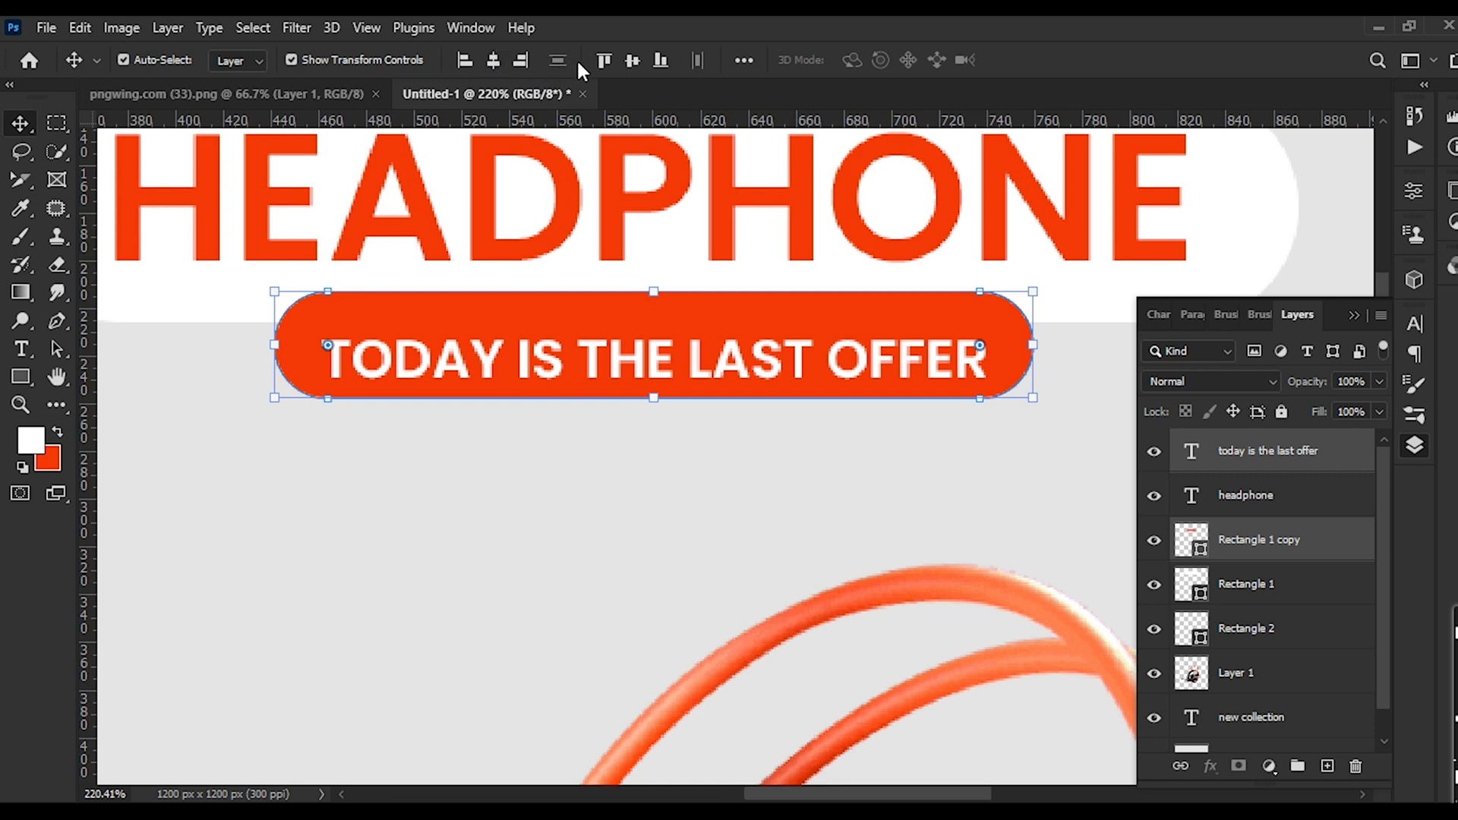
click(632, 60)
click(467, 586)
click(1004, 365)
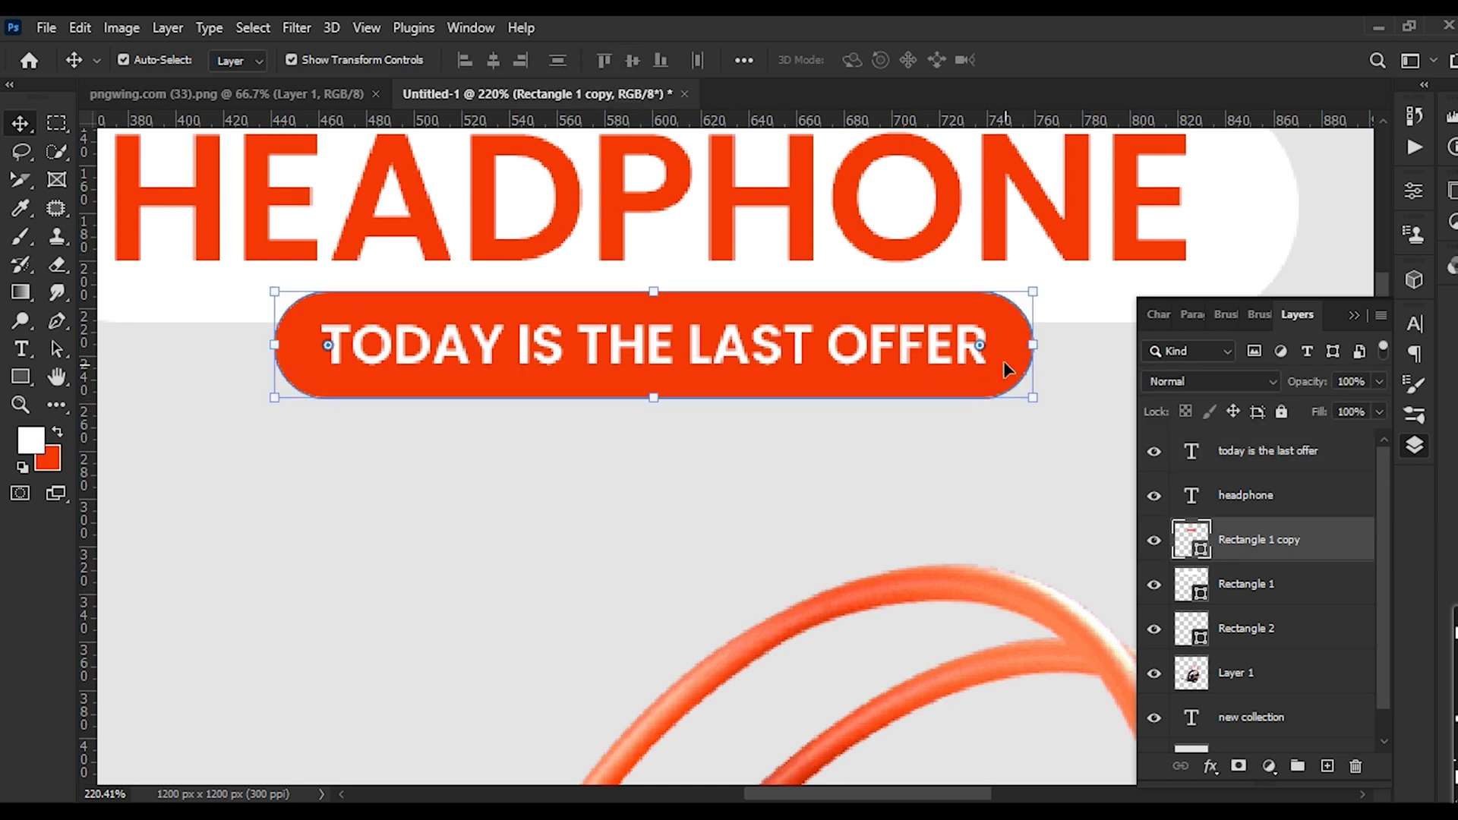
click(635, 559)
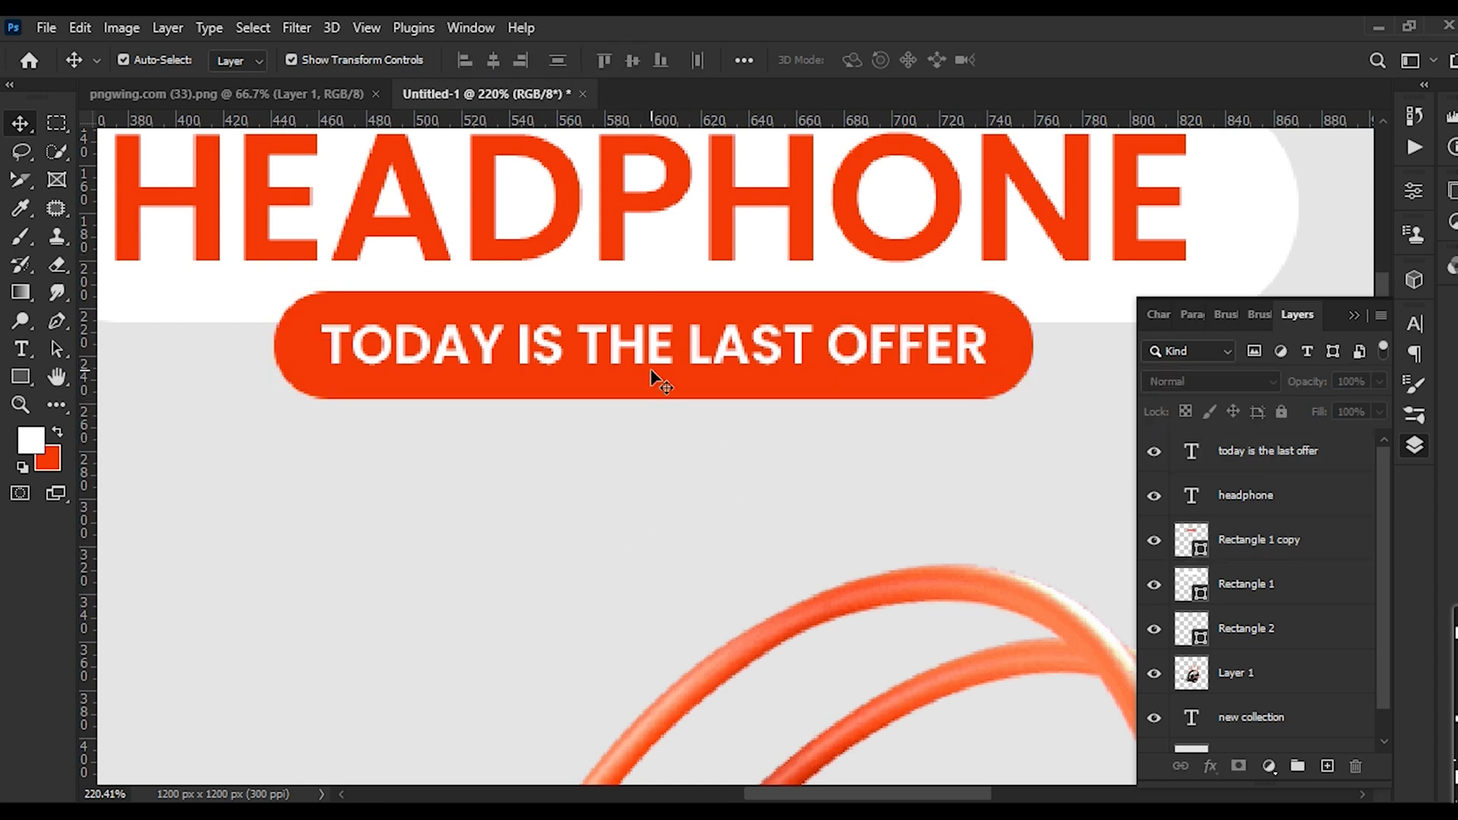
click(985, 379)
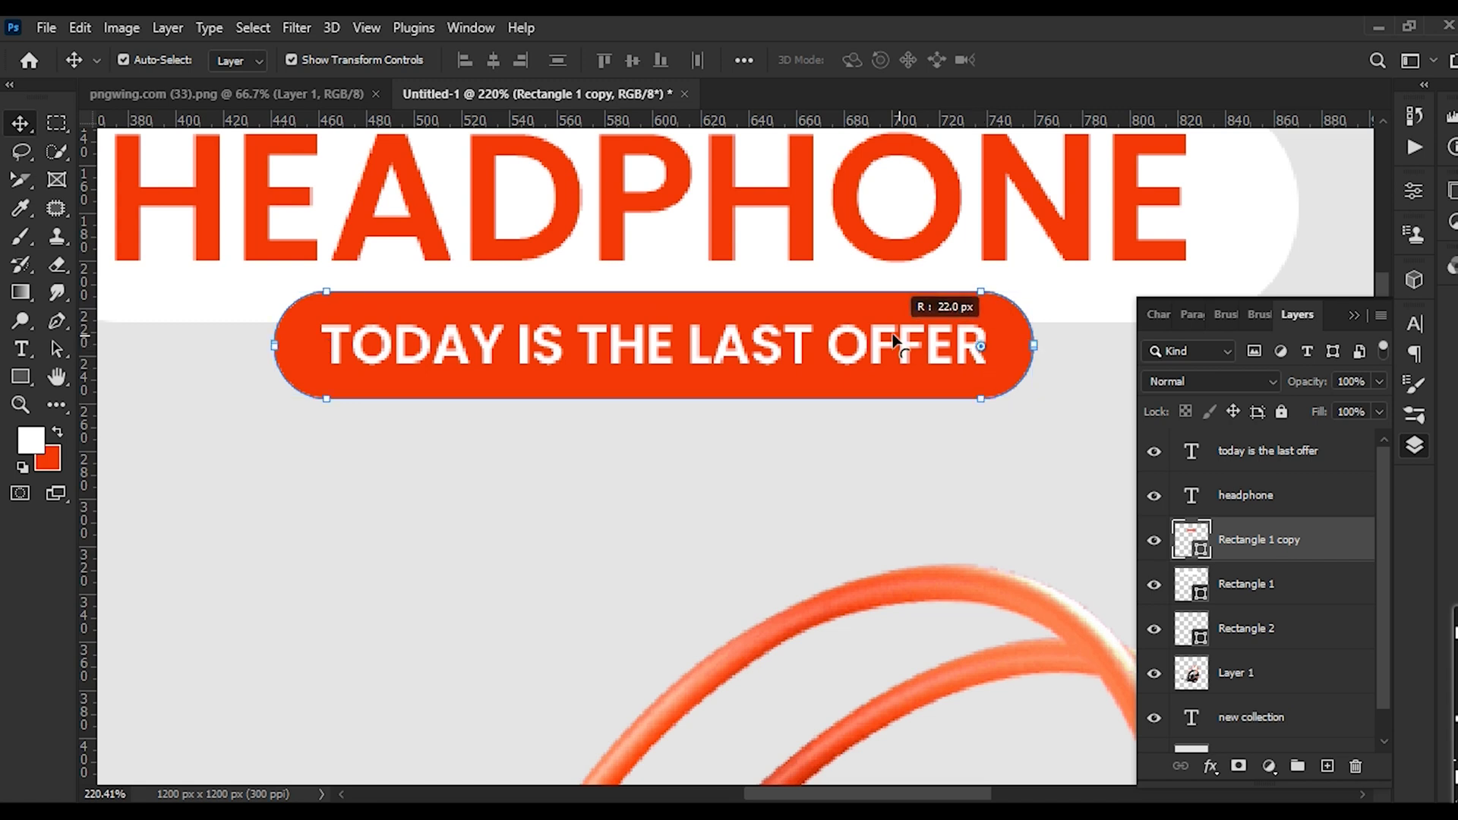
click(843, 508)
Scale the offer text up marginally about its centre within the shortened pill
click(791, 363)
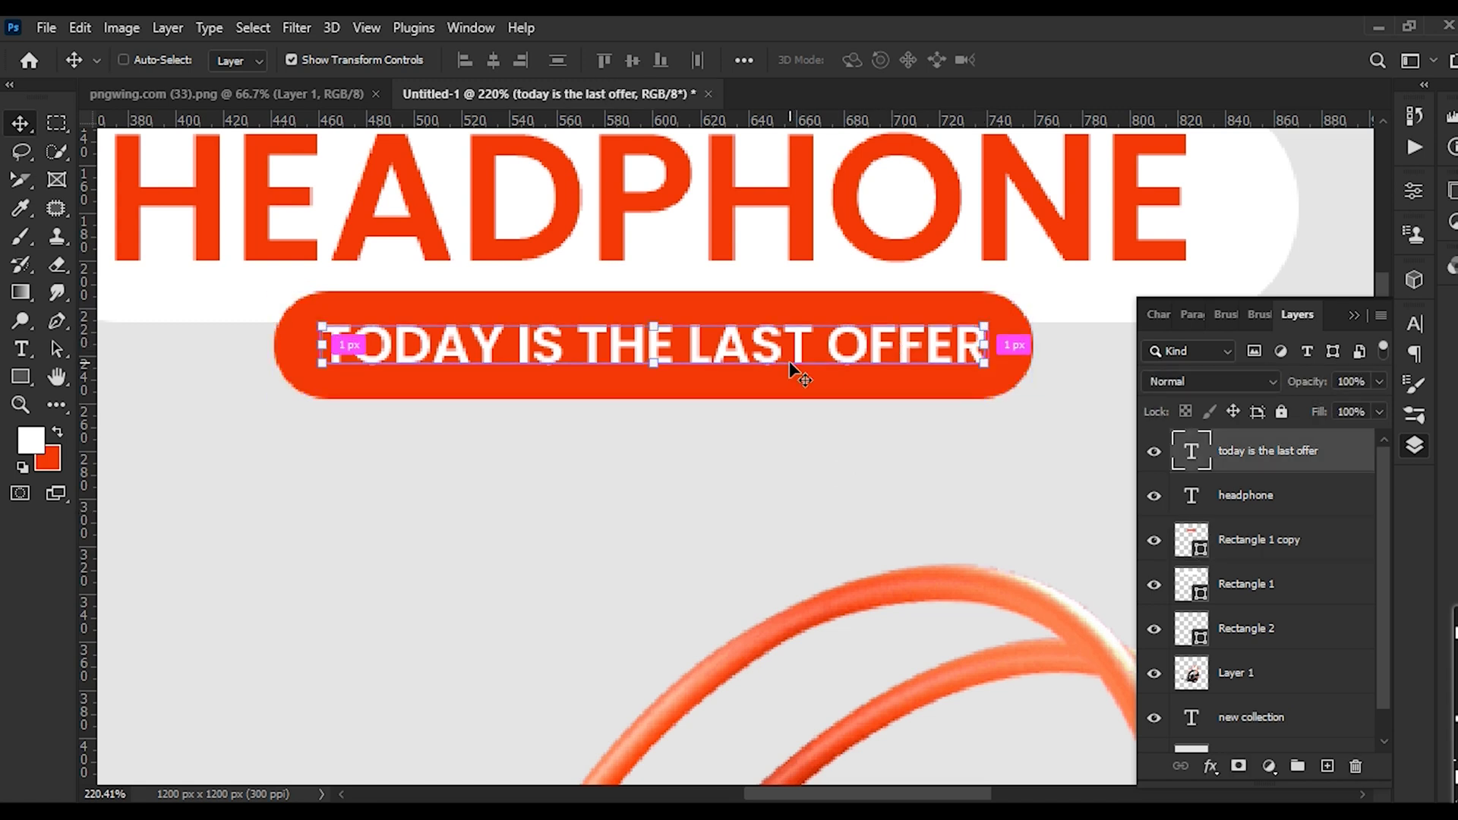
key(ctrl+t)
drag(987, 319, 995, 319)
key(Return)
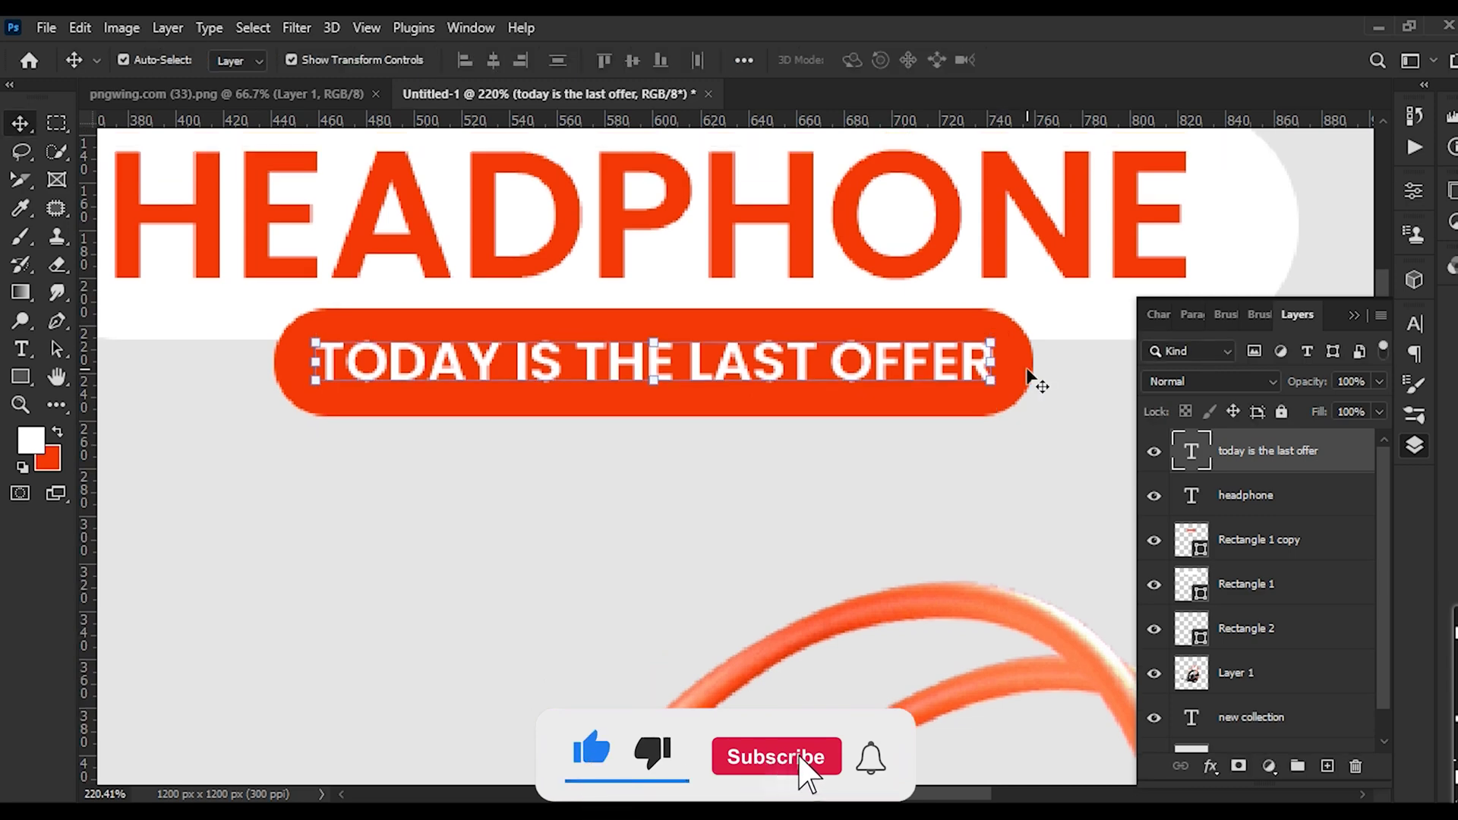
Realign the resized offer text with the orange pill on their vertical centres, and deselect them
scroll(1026, 370, up, 2)
scroll(1026, 370, up, 1)
click(1021, 367)
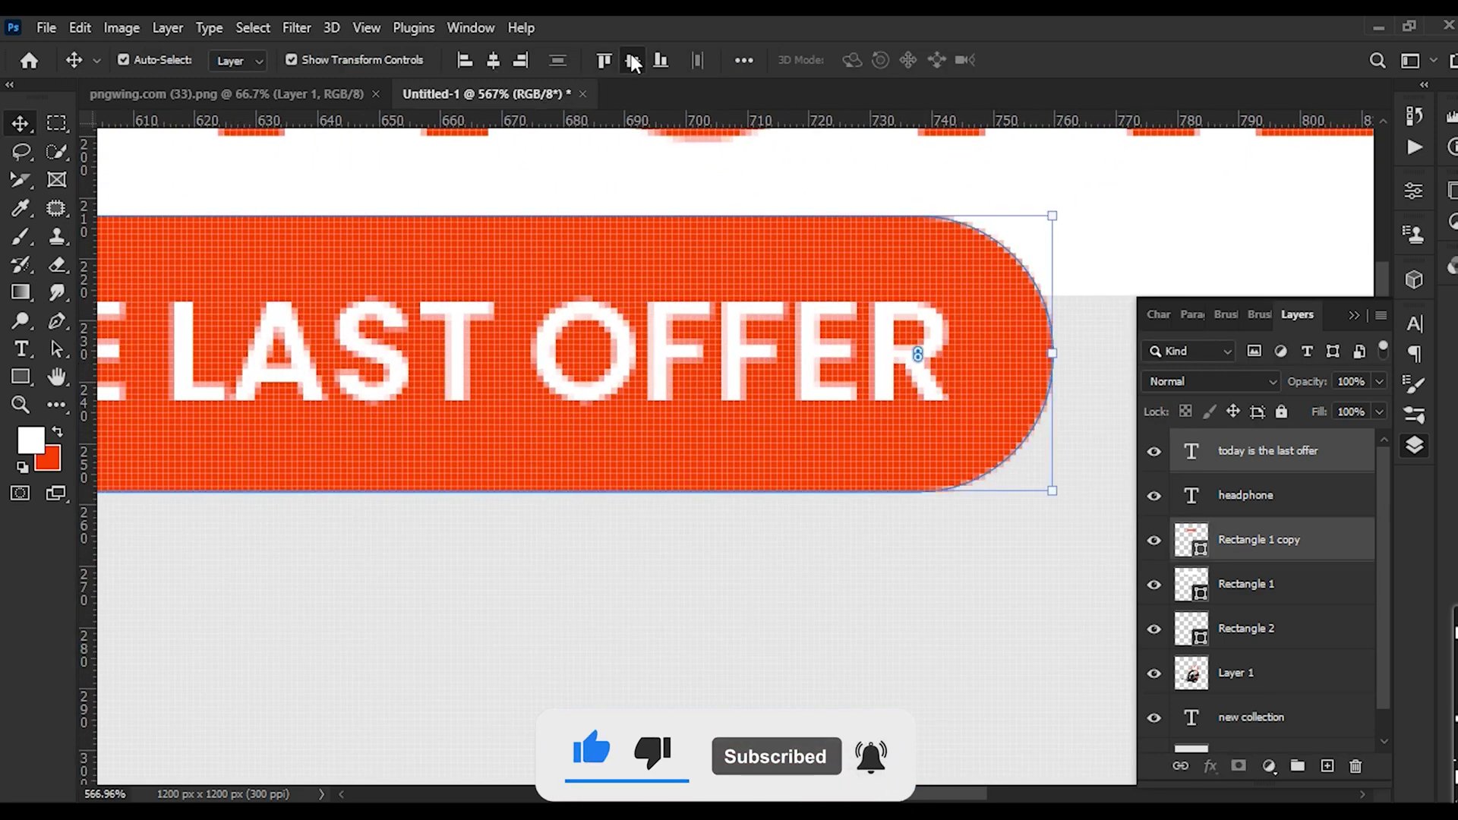
click(454, 652)
Select all heading texts and their shapes above the headphone and scale them up together about their centre
scroll(839, 482, down, 5)
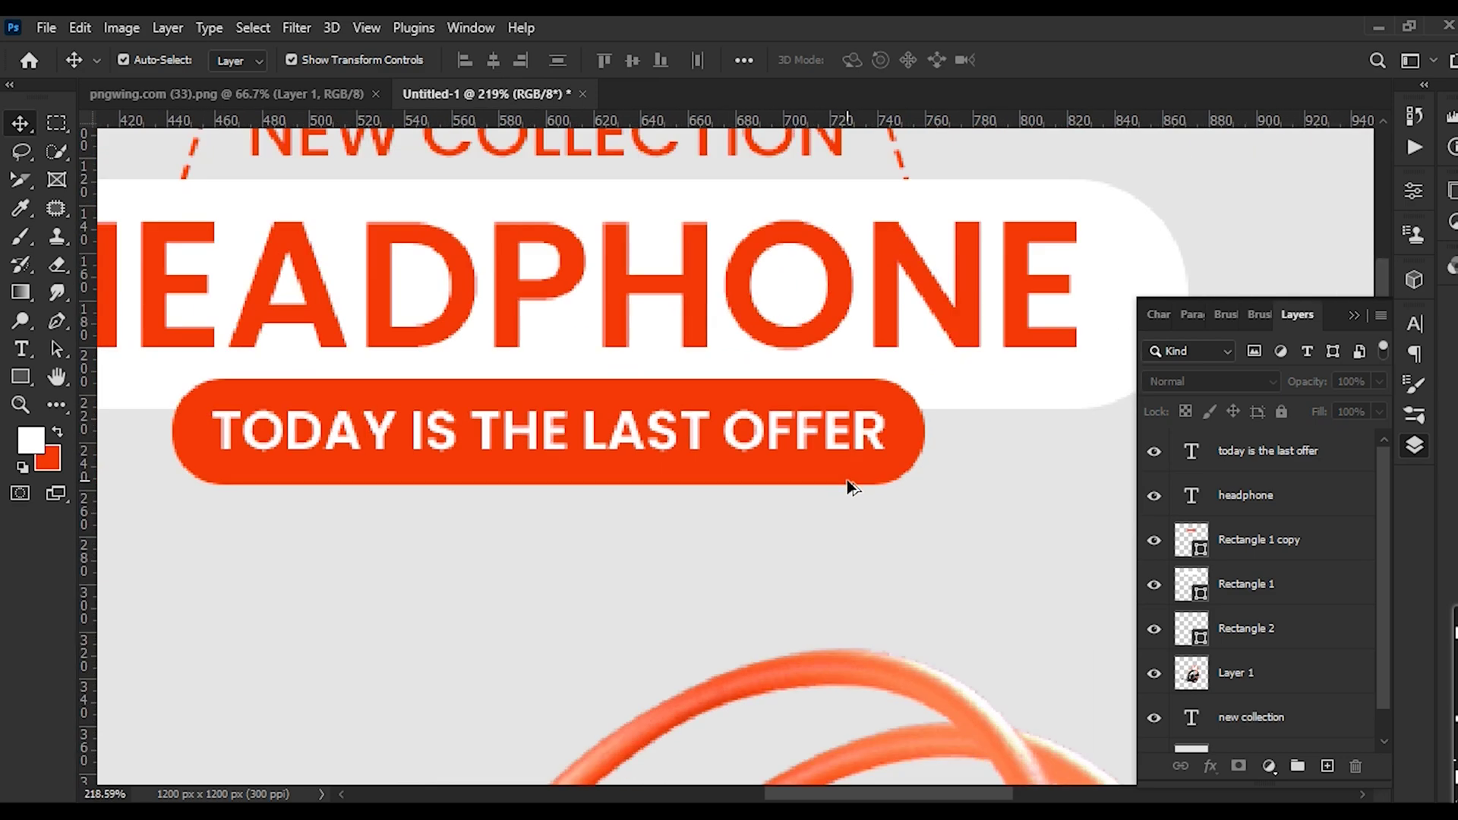
scroll(553, 349, down, 1)
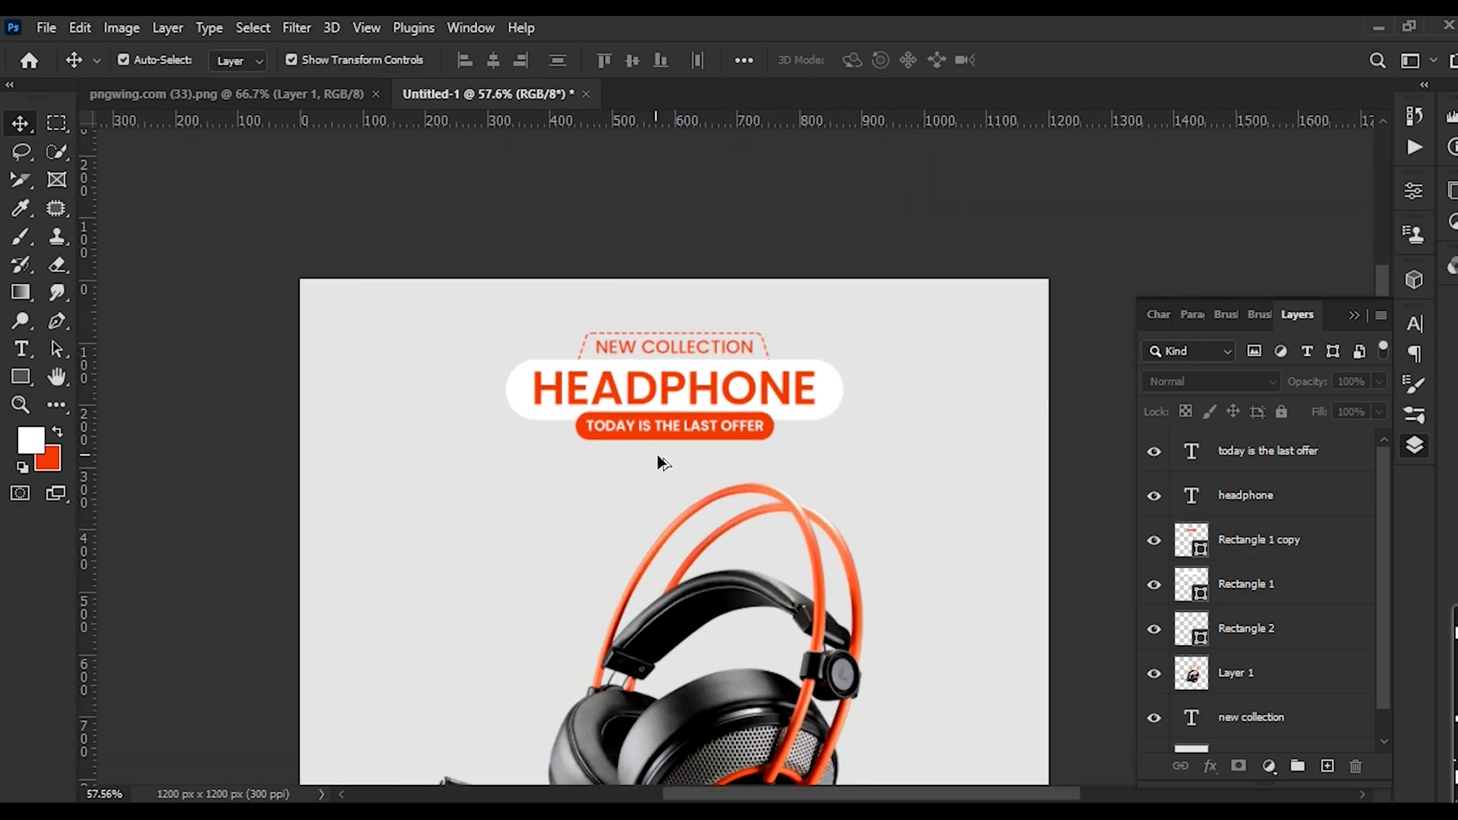
drag(697, 541, 697, 427)
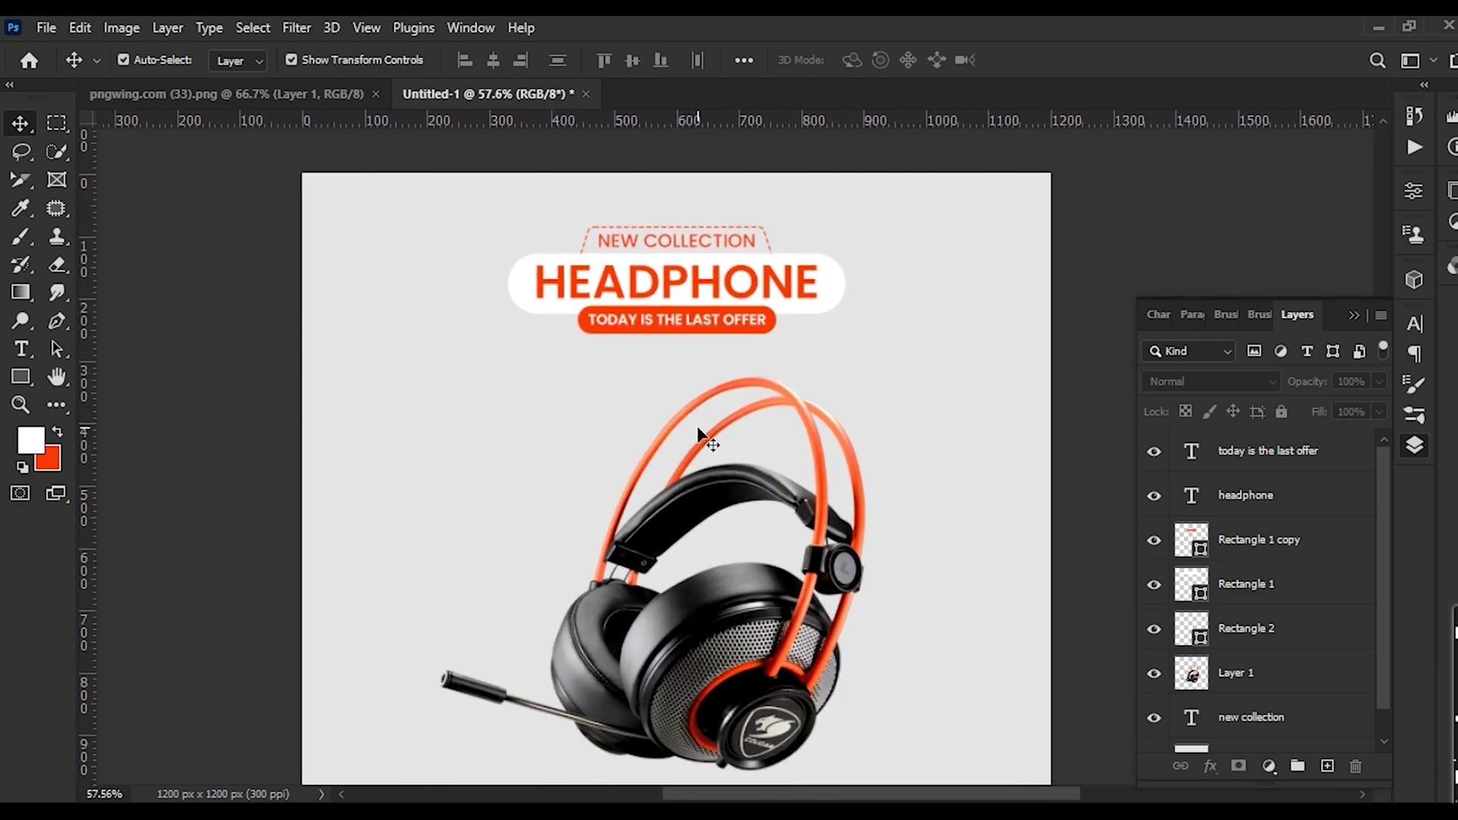
key(ctrl)
drag(459, 360, 900, 234)
key(Return)
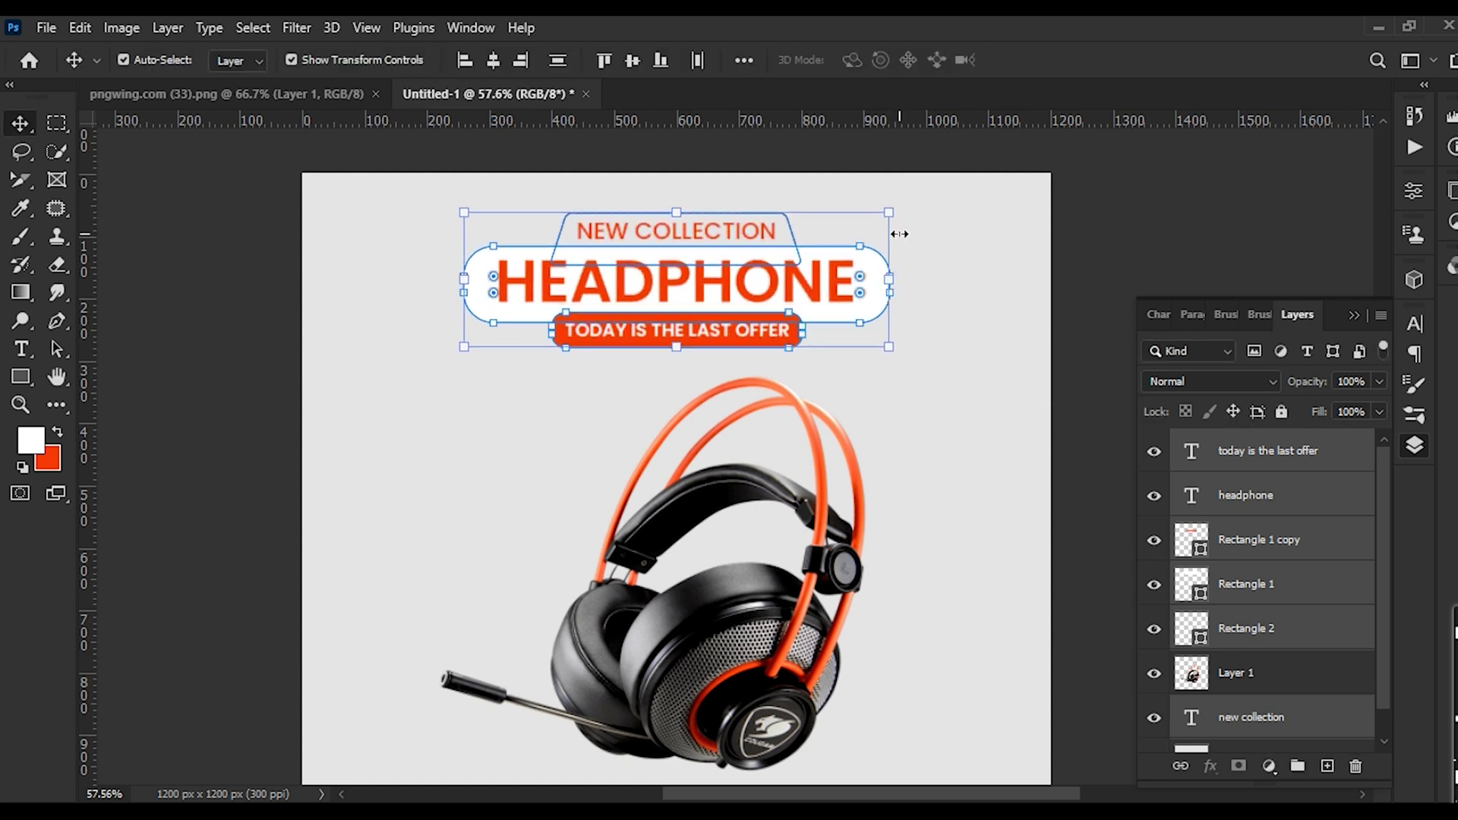
Group the selected heading elements, and position the group centred horizontally on the canvas and nudged slightly down
key(ctrl+a)
key(ctrl+g)
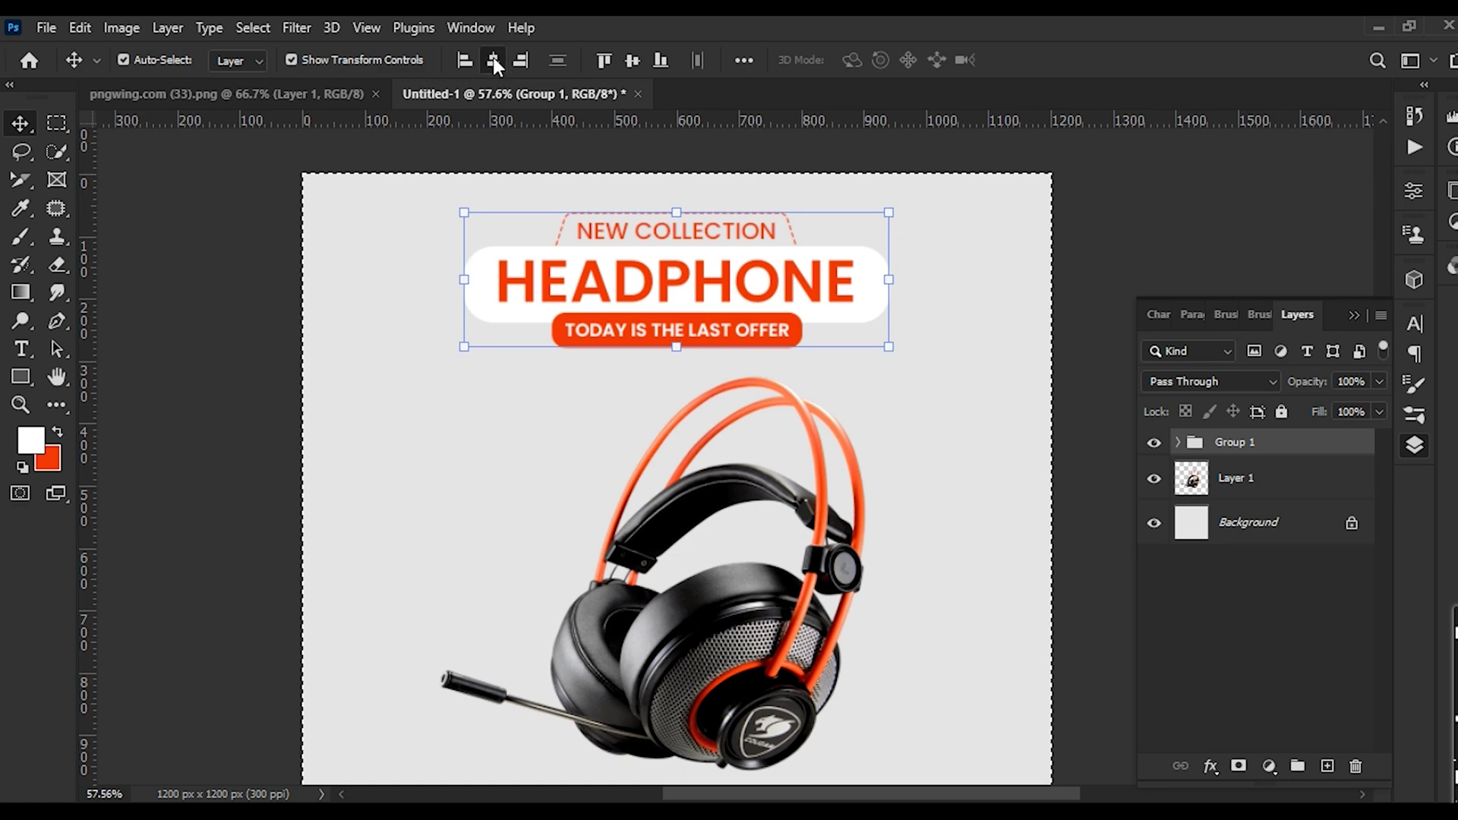
key(ctrl+d)
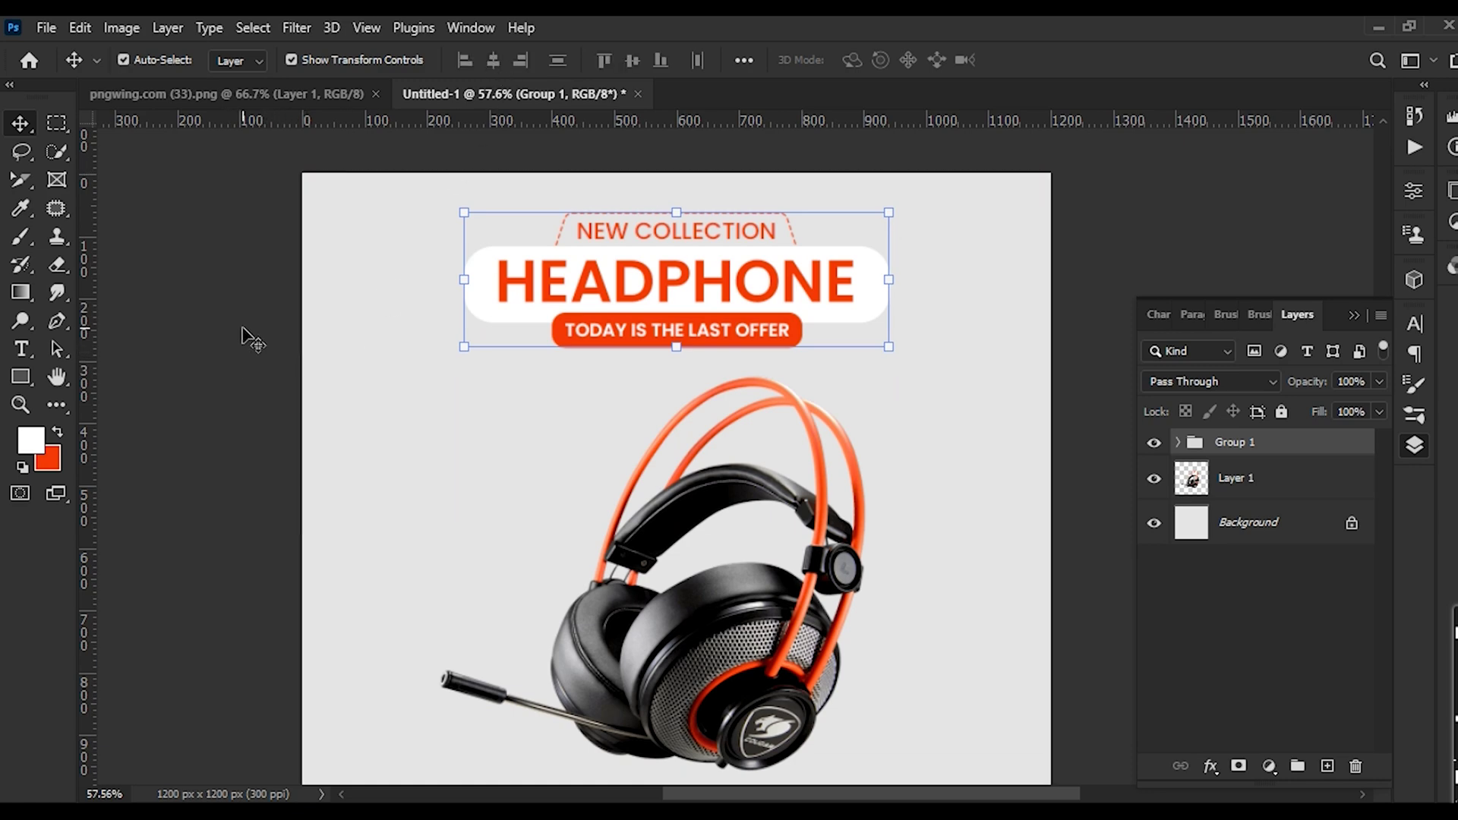
key(shift+Down)
click(303, 328)
Start a text near the poster's upper-left corner, set to 9 pt and filled with the orange background colour
scroll(740, 515, down, 4)
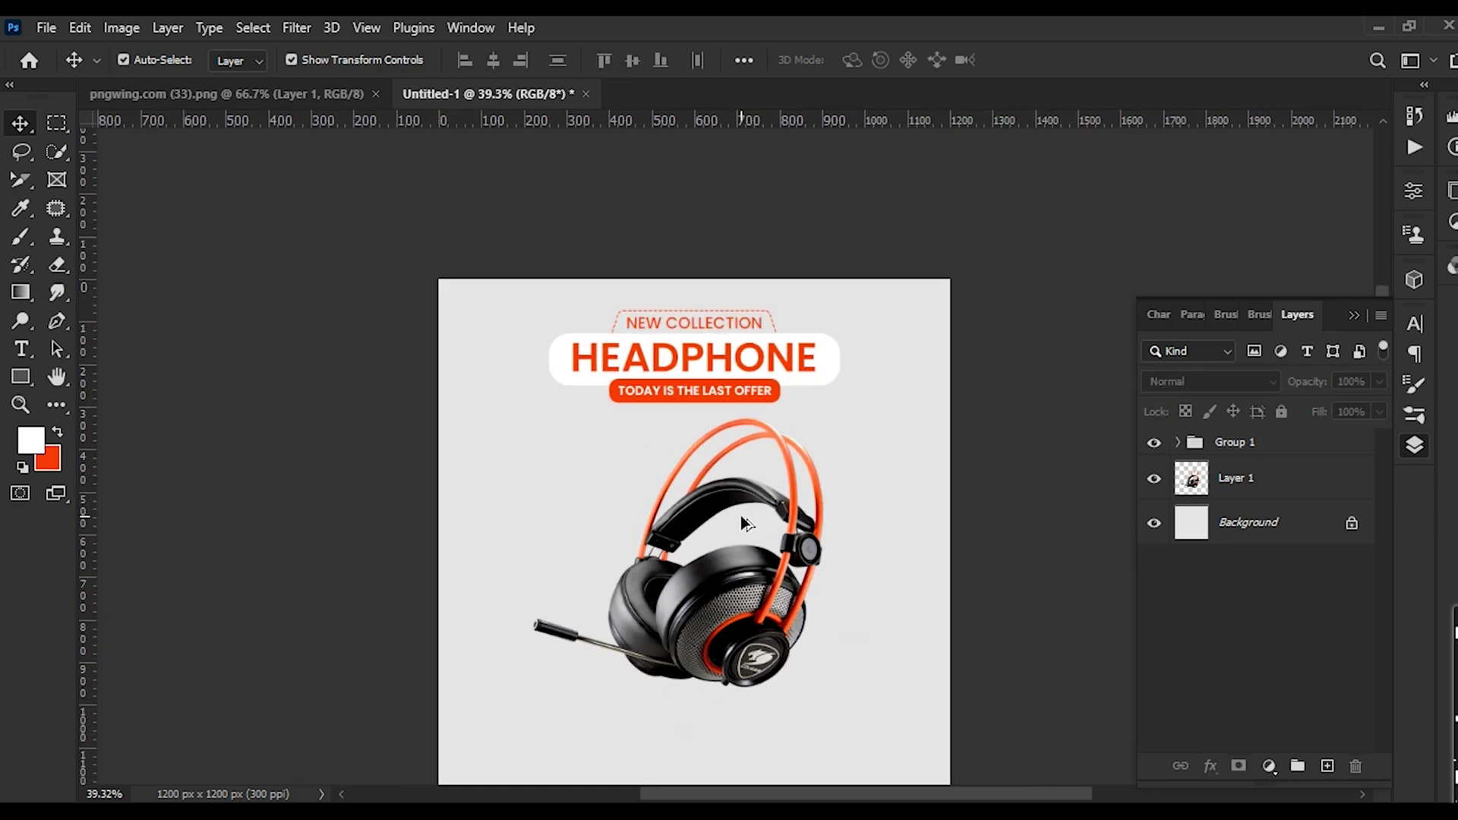
scroll(600, 389, up, 8)
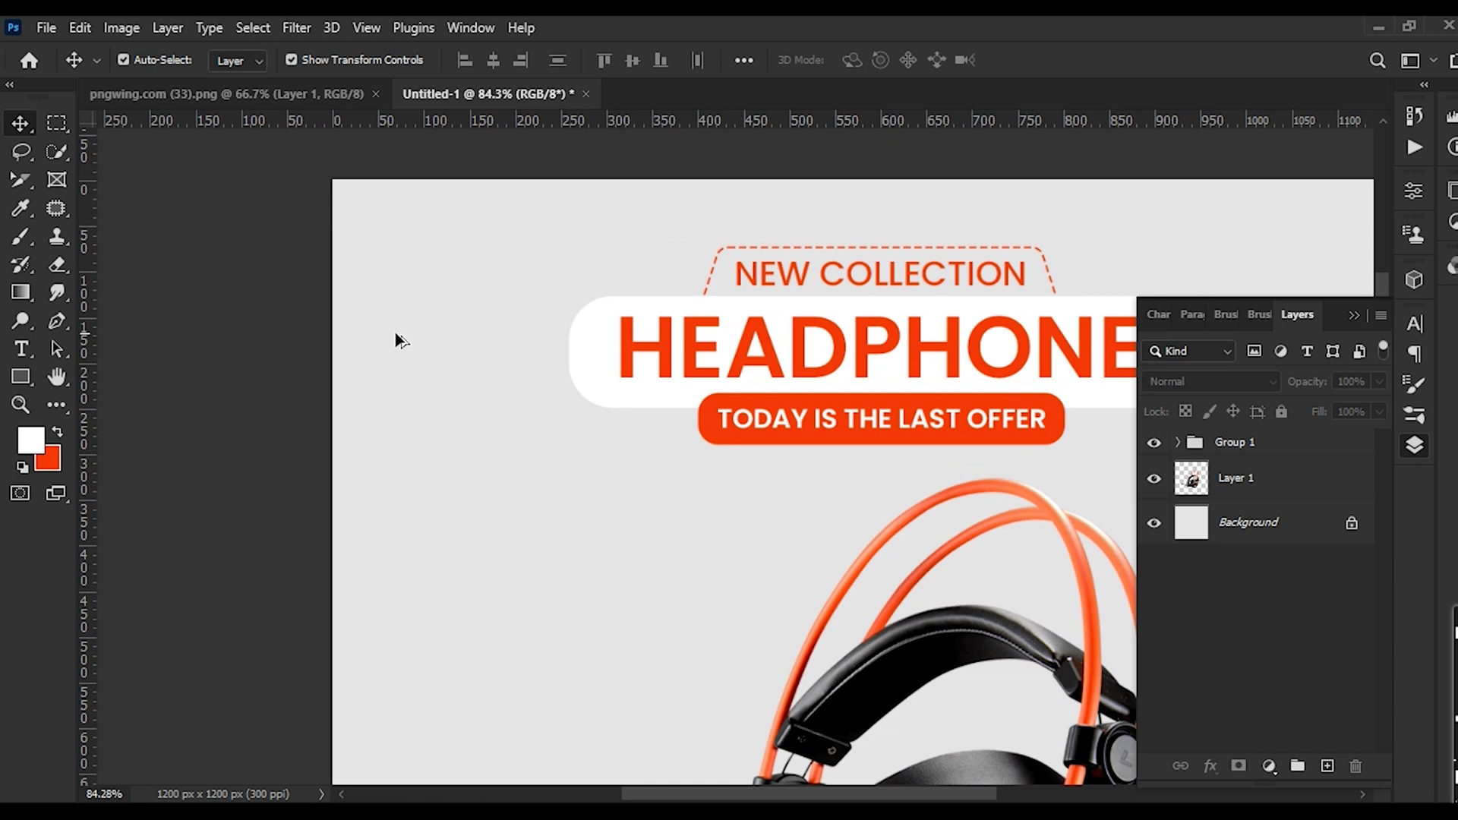
click(12, 349)
click(535, 239)
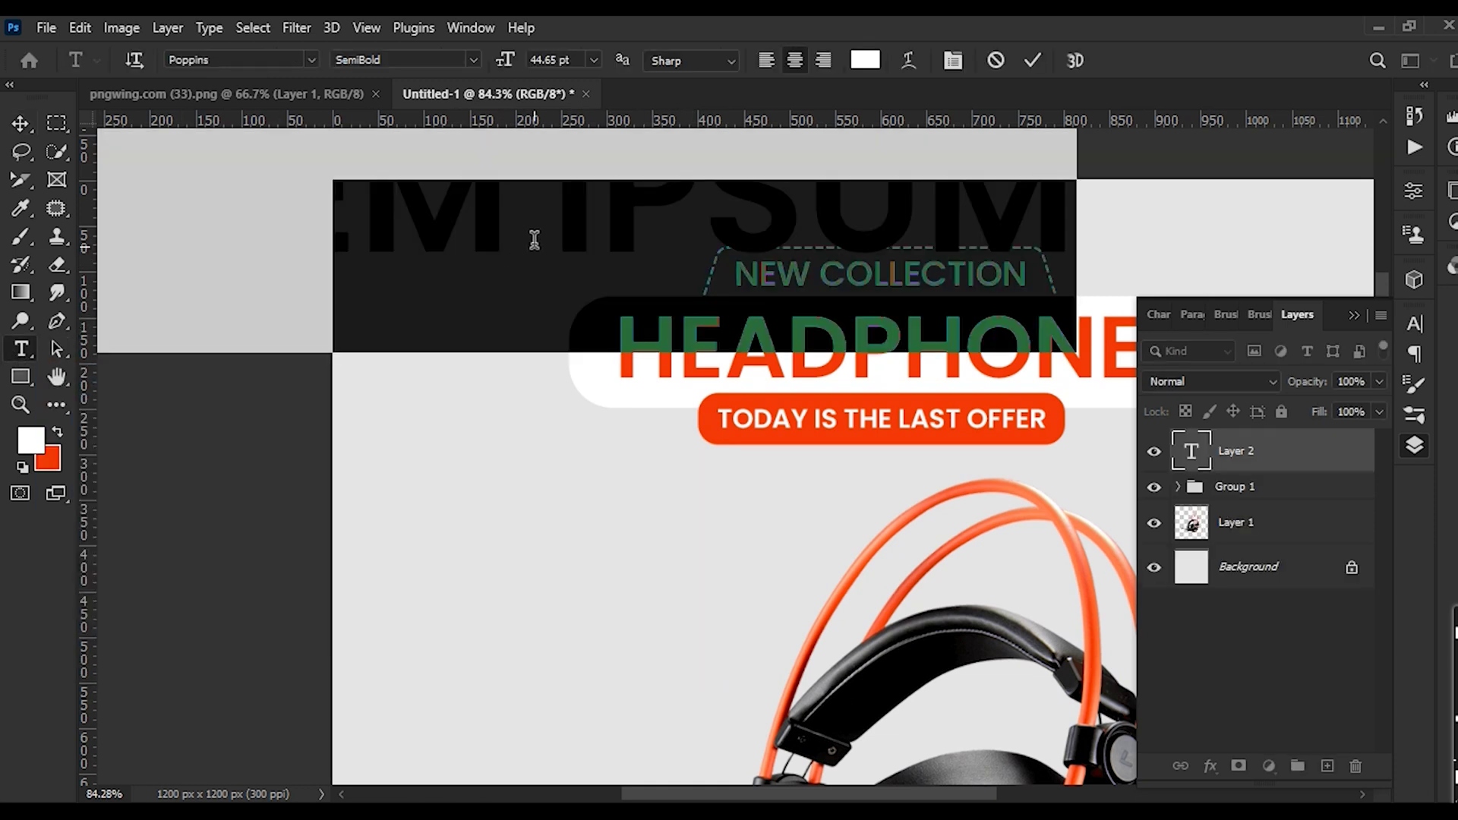
drag(505, 61, 467, 76)
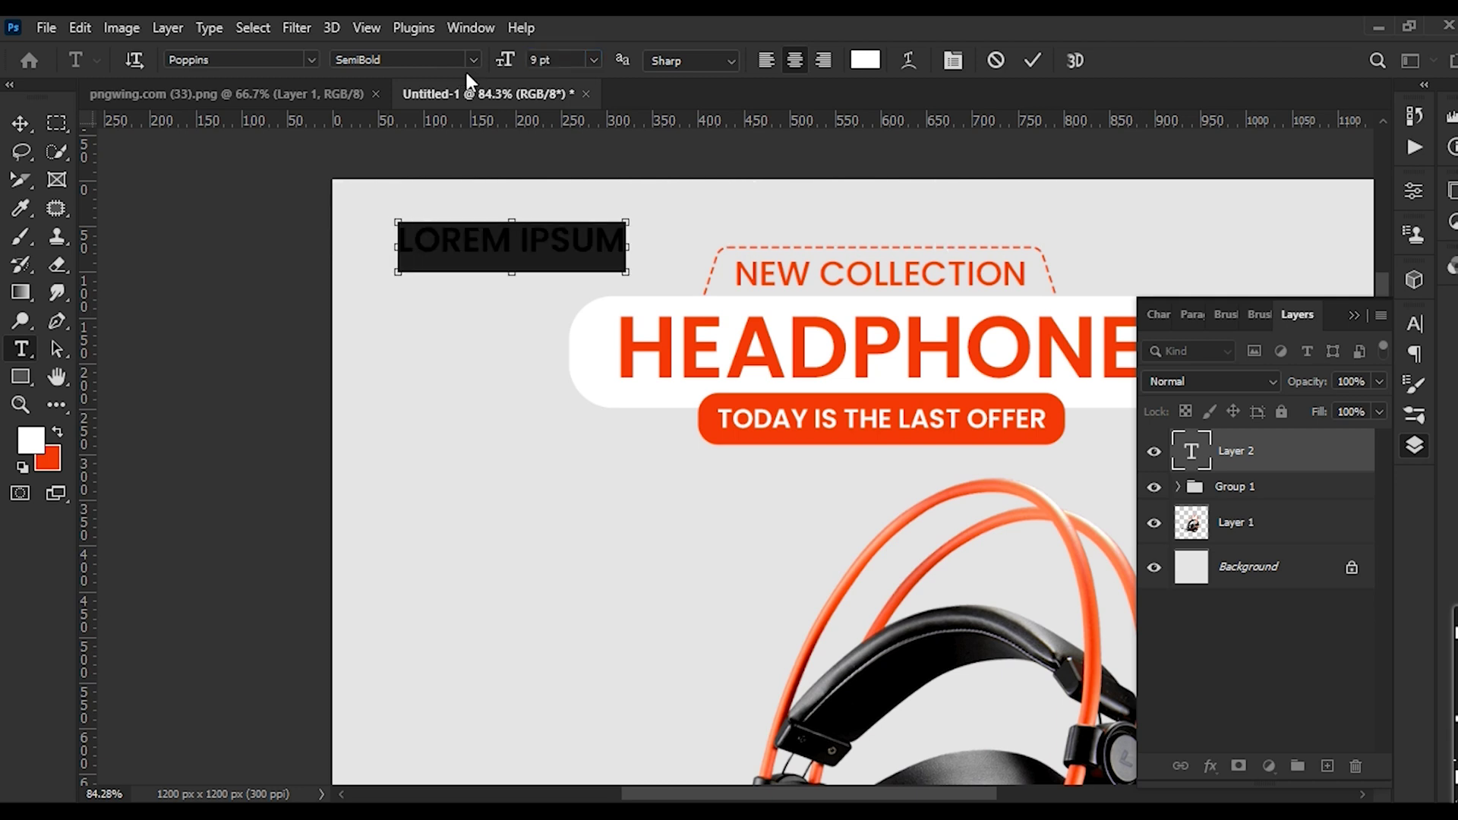
key(BackSpace)
key(ctrl+z)
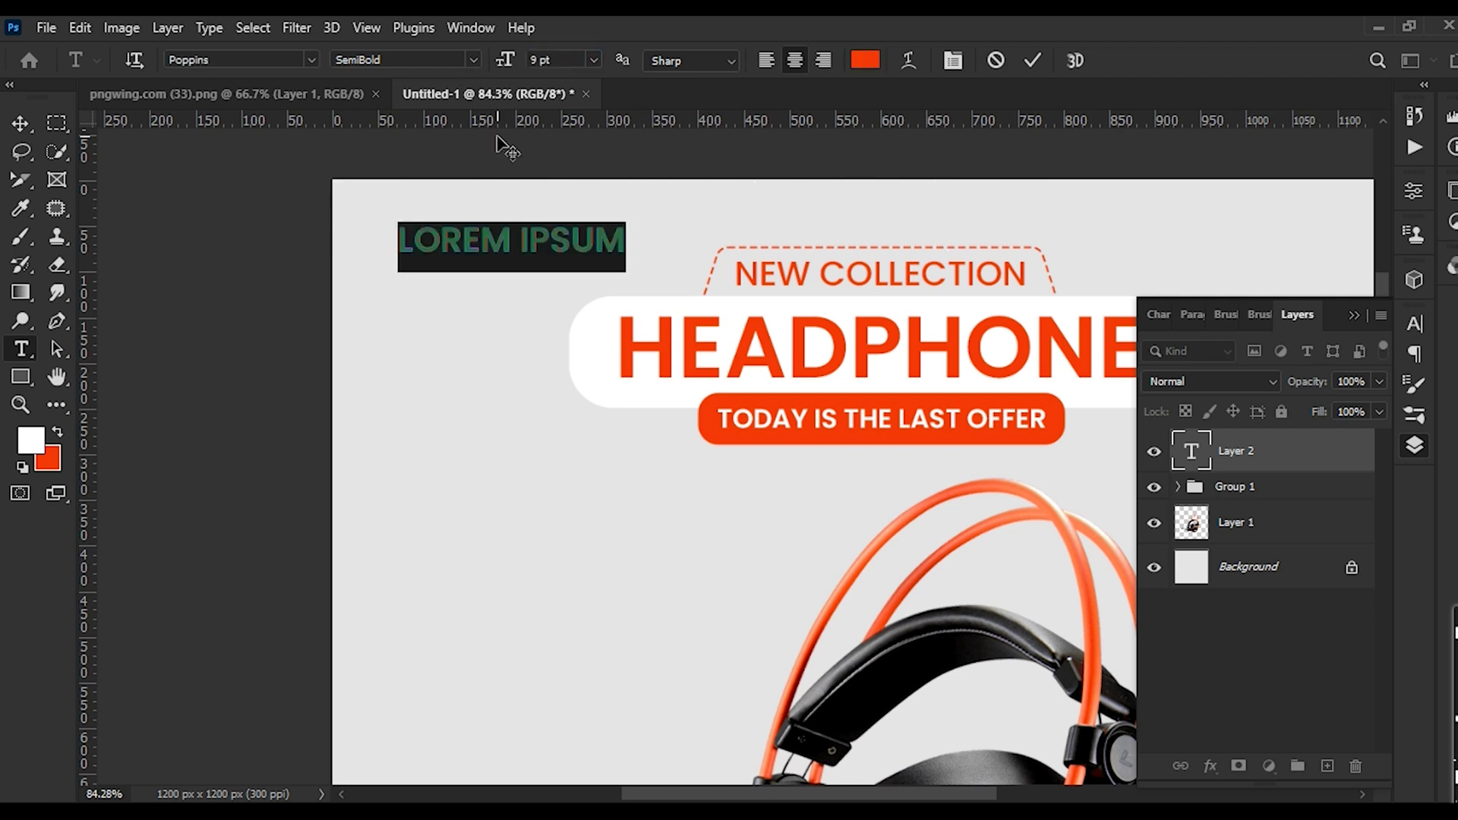
Replace the placeholder in the upper-left text with "LOGO Hear", commit it and deselect the layer
click(529, 236)
key(ctrl+a)
text(LOGO)
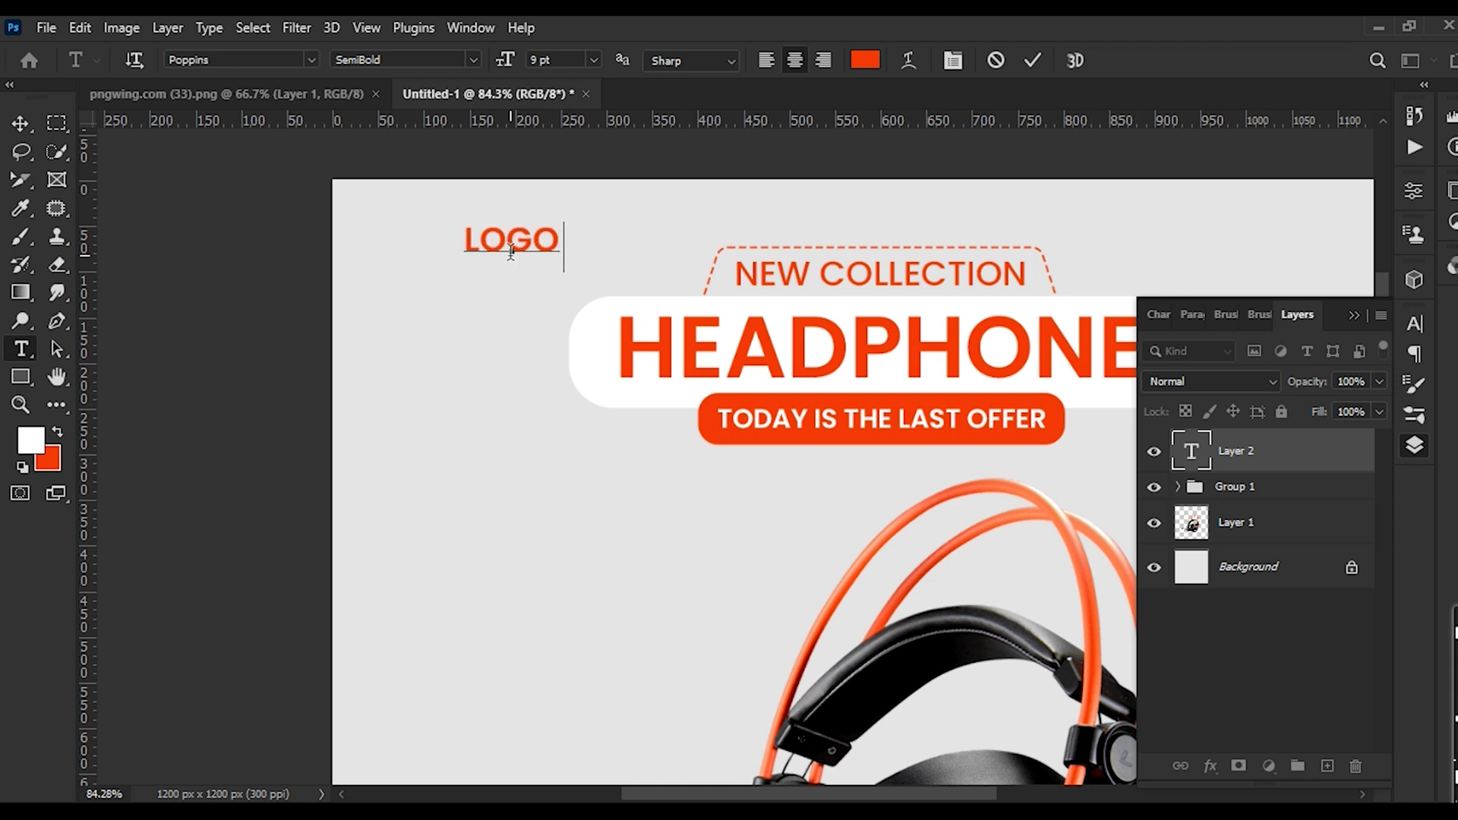
text( Hear)
key(ctrl+Return)
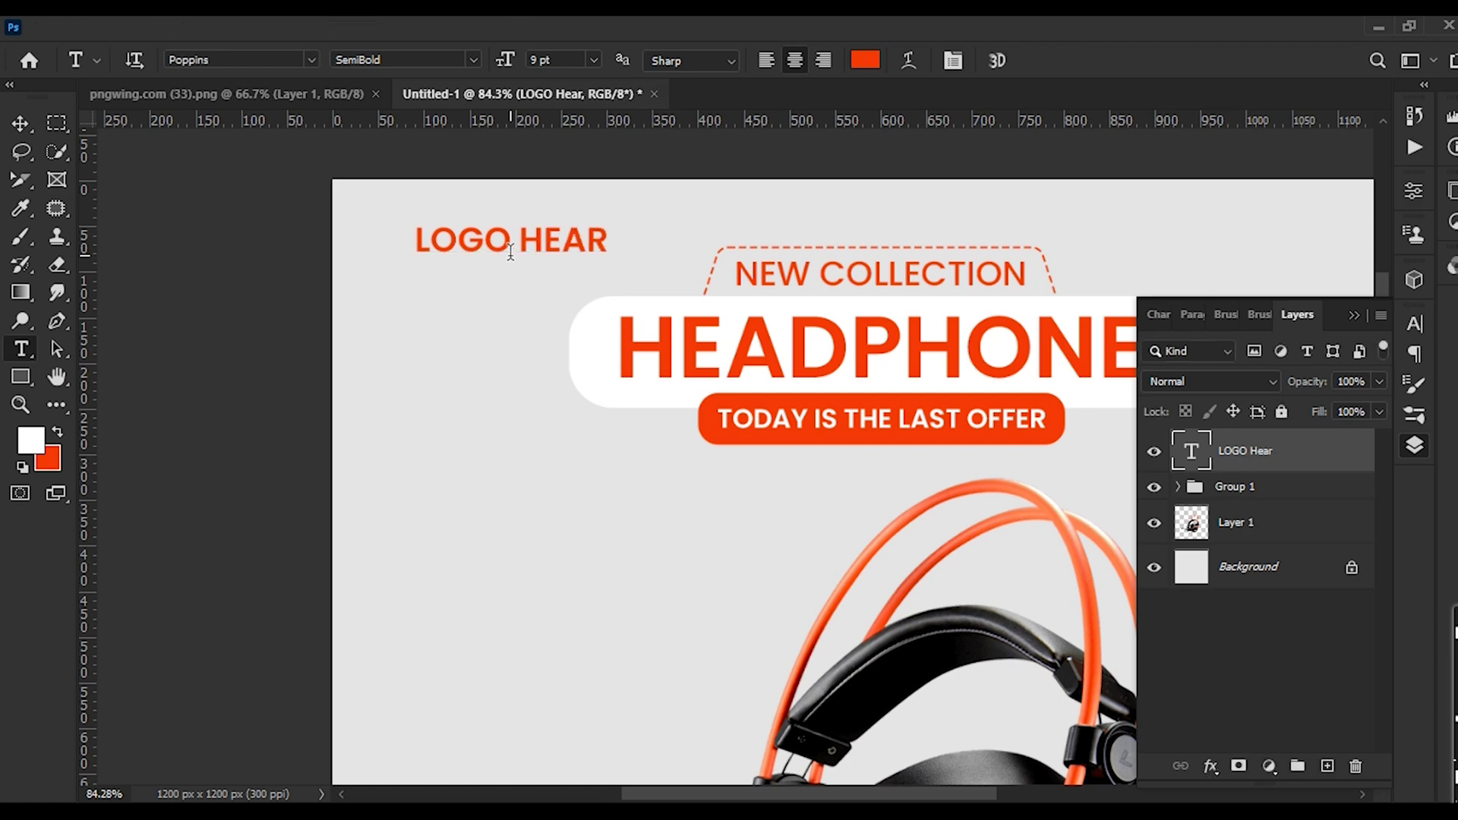
click(20, 123)
click(680, 422)
Scale the LOGO HEAR text down to a little over half its size about its centre
scroll(602, 370, down, 1)
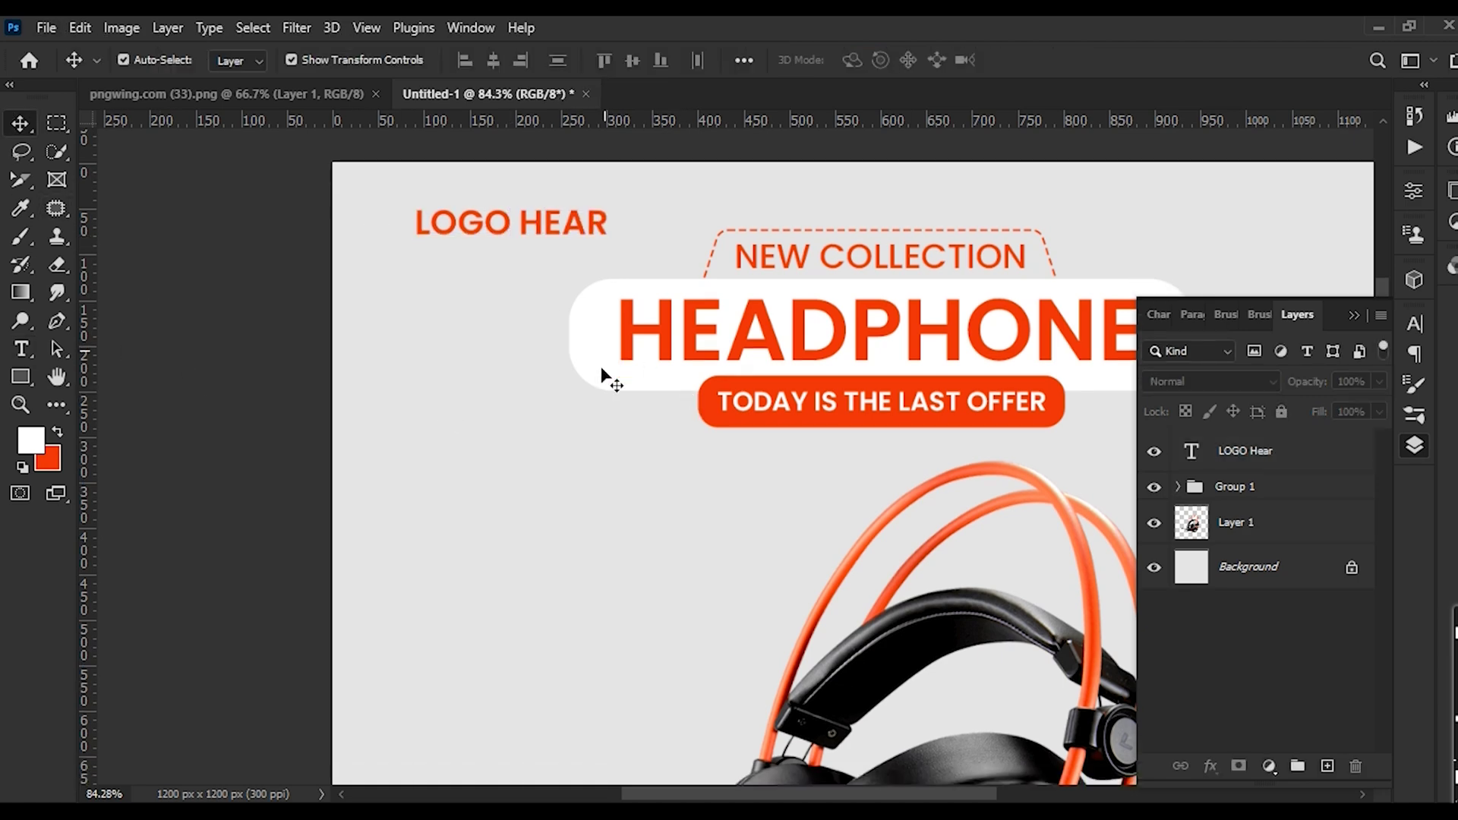
scroll(462, 260, down, 2)
scroll(635, 316, up, 4)
ctrl+click(537, 325)
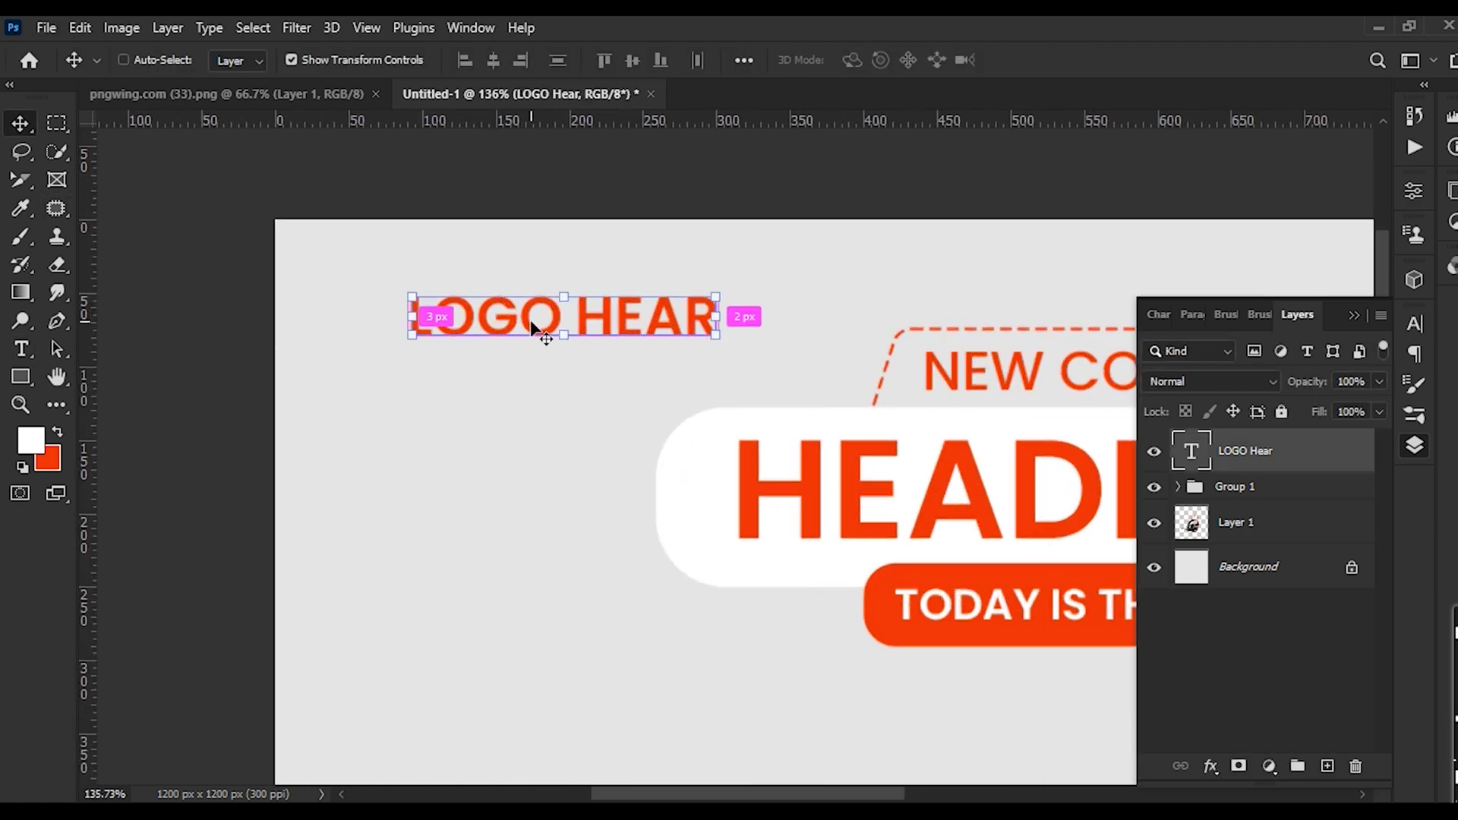
drag(532, 326, 529, 326)
key(ctrl+t)
drag(716, 289, 657, 333)
key(Return)
Shift the LOGO HEAR text horizontally closer to the poster's left edge, and deselect it
key(shift+Left)
key(shift+Left)
key(shift+Left)
key(shift+Left)
key(shift+Left)
key(shift+Left)
key(shift+Left)
key(shift+Left)
key(shift+Left)
key(shift+Left)
key(shift+Left)
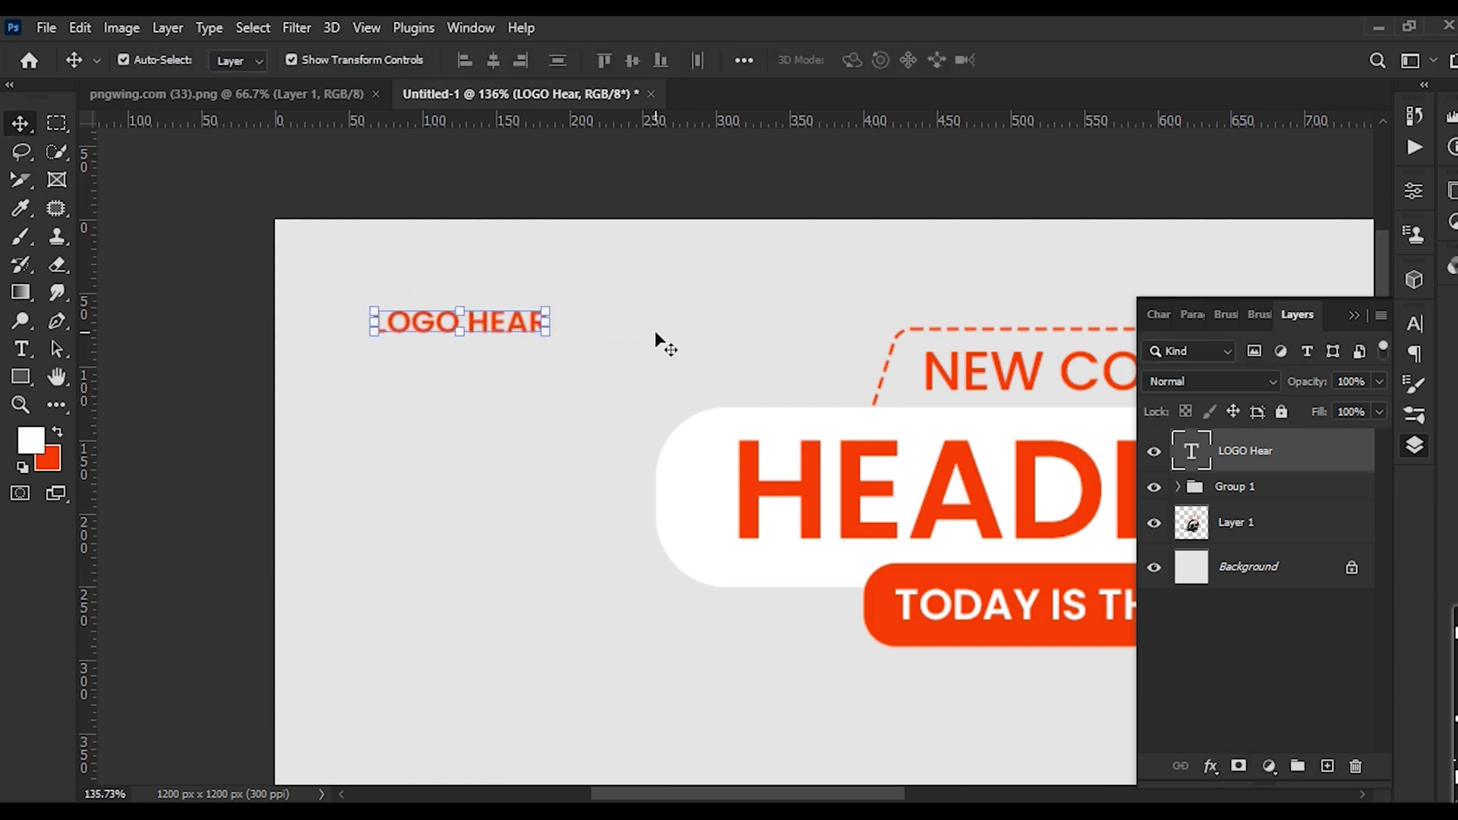
click(369, 449)
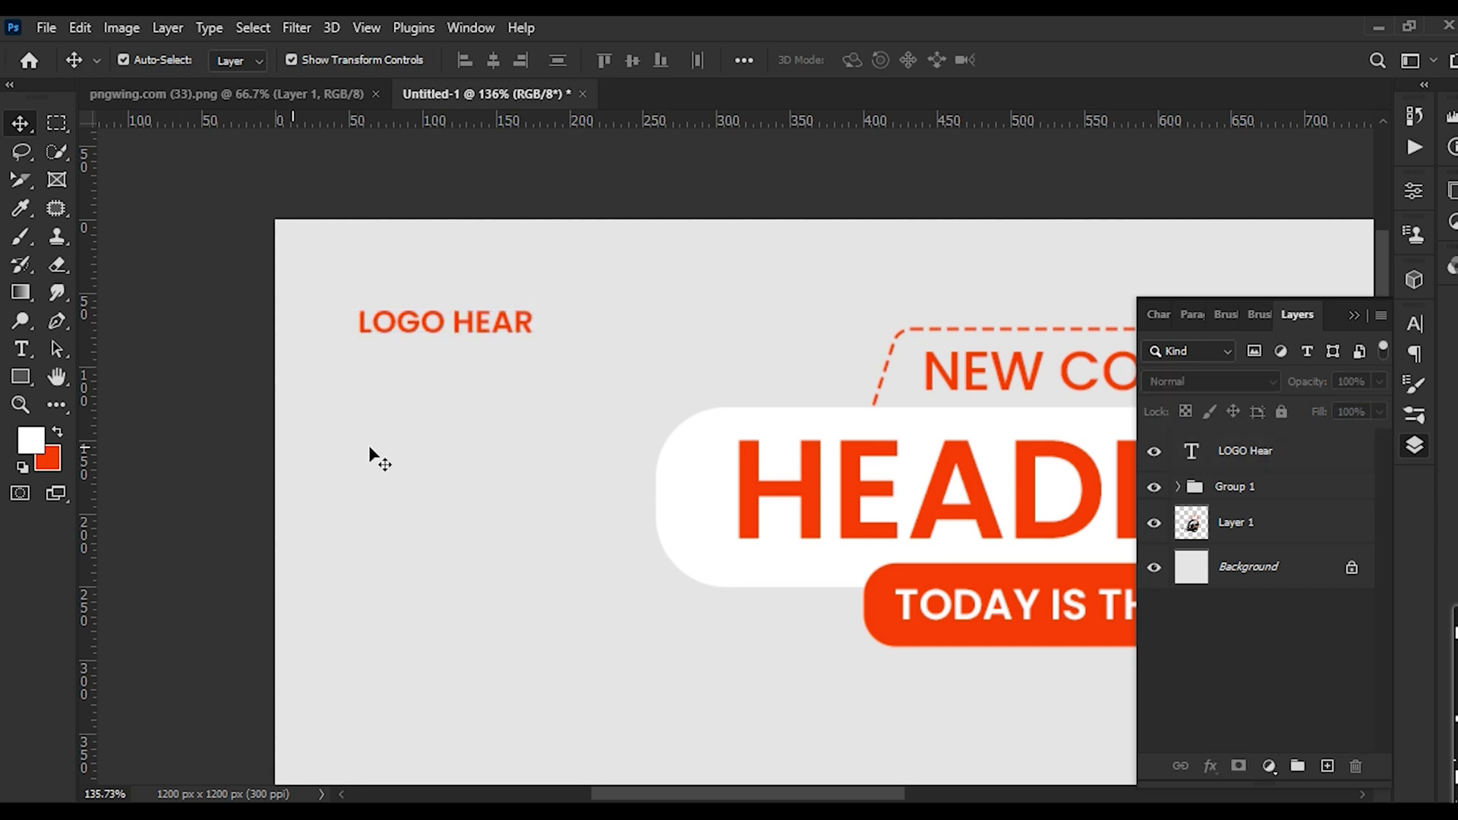
scroll(372, 330, up, 5)
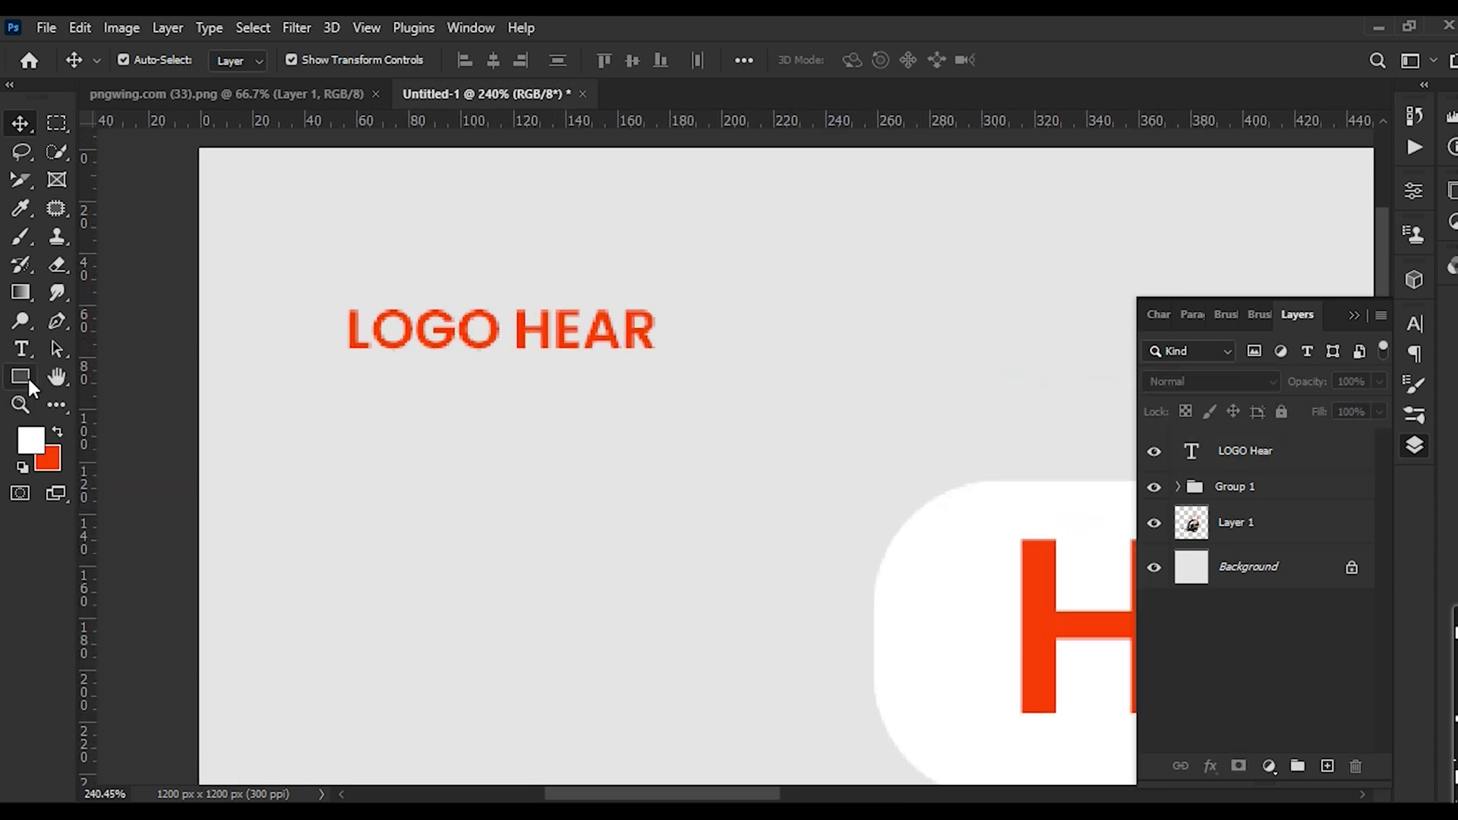
Draw an orange square of 22 px just above the LOGO HEAR text and centre it horizontally on the text
click(21, 377)
drag(460, 236, 553, 294)
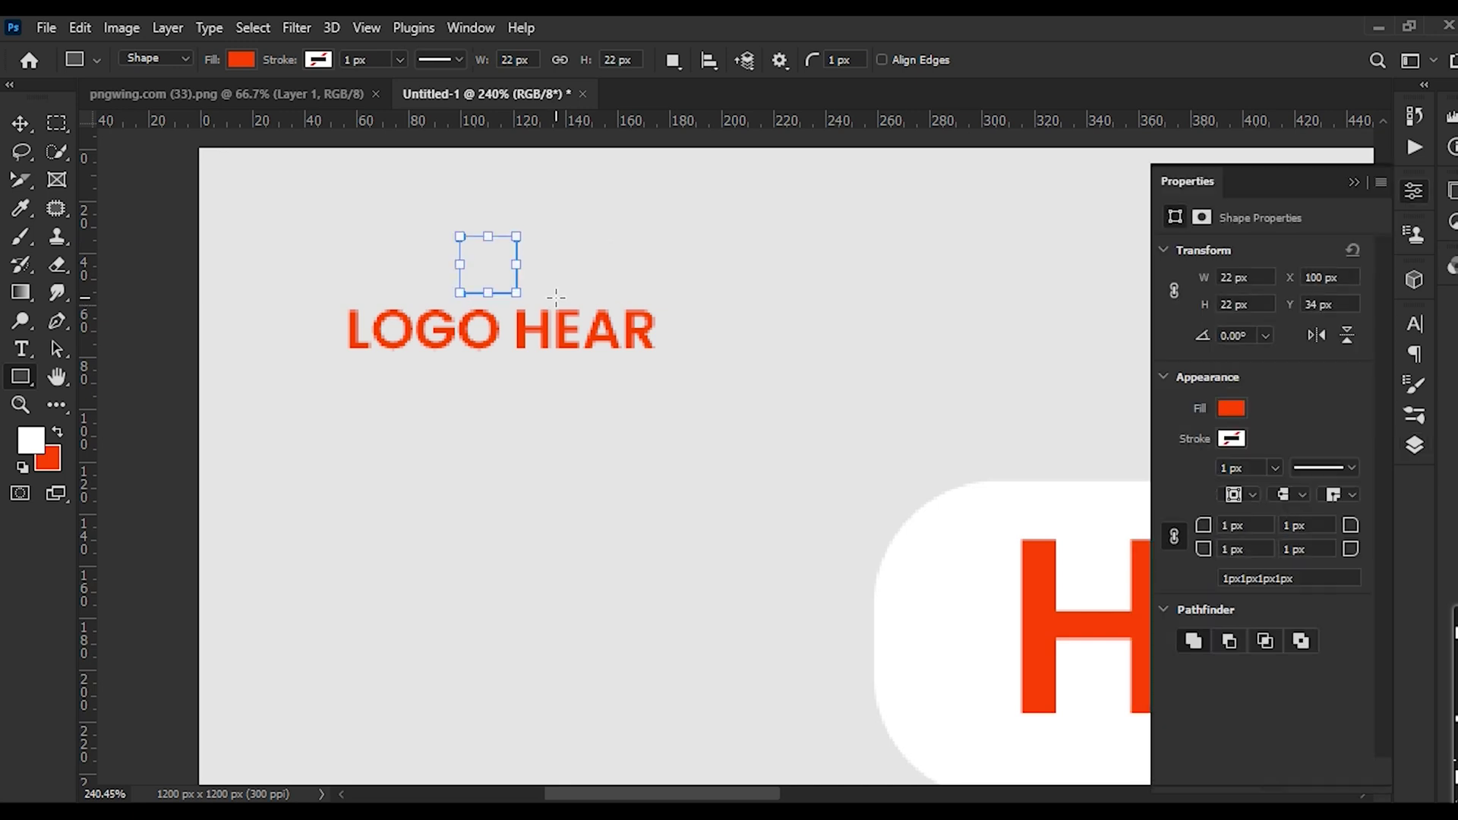
click(21, 124)
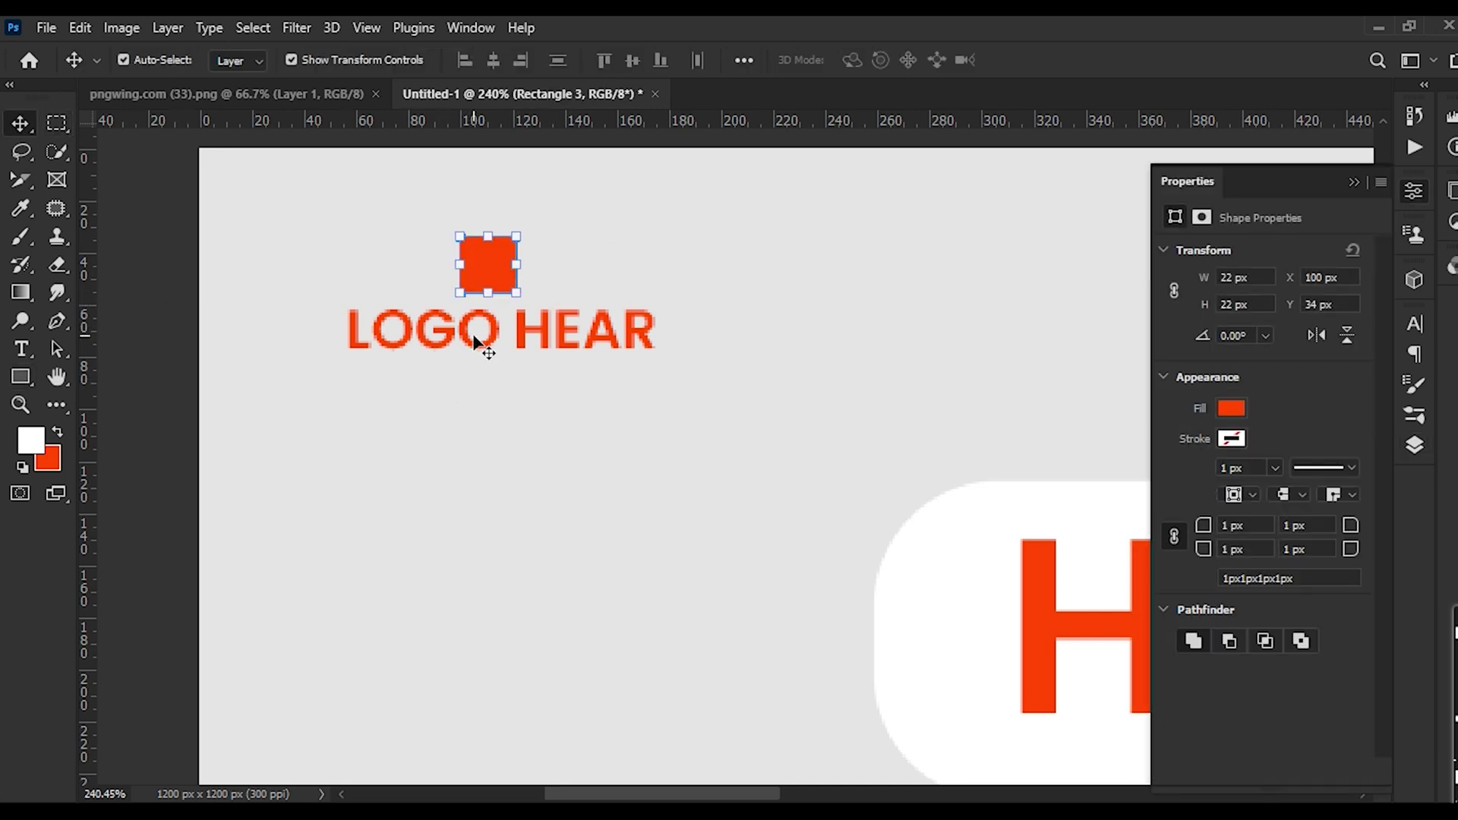
shift+click(479, 332)
click(492, 60)
click(488, 455)
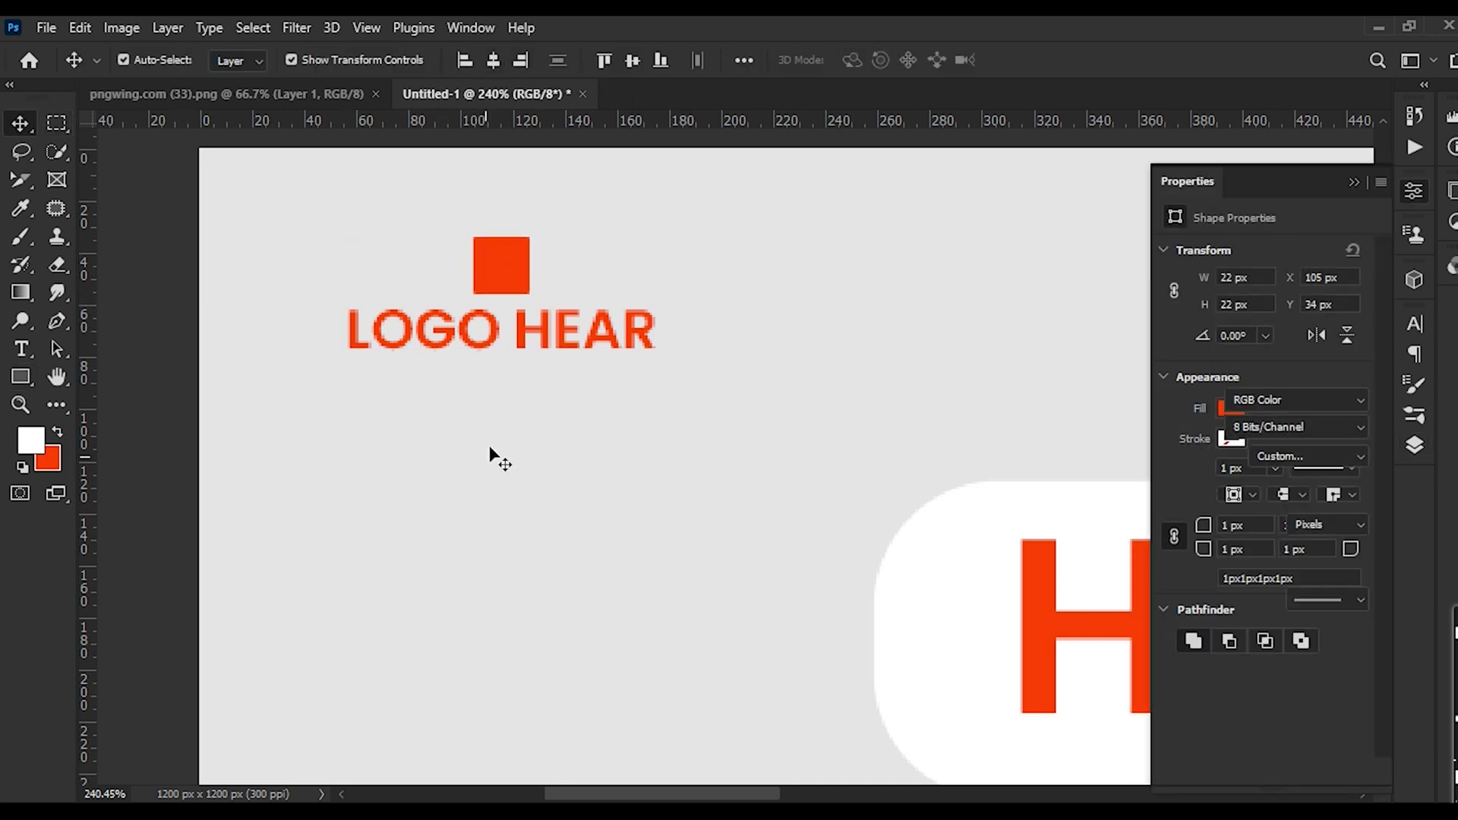
Draw a thin orange bar about 29 px wide and 2 px high across the upper part of the square, and deselect it
scroll(507, 267, up, 3)
scroll(485, 320, up, 4)
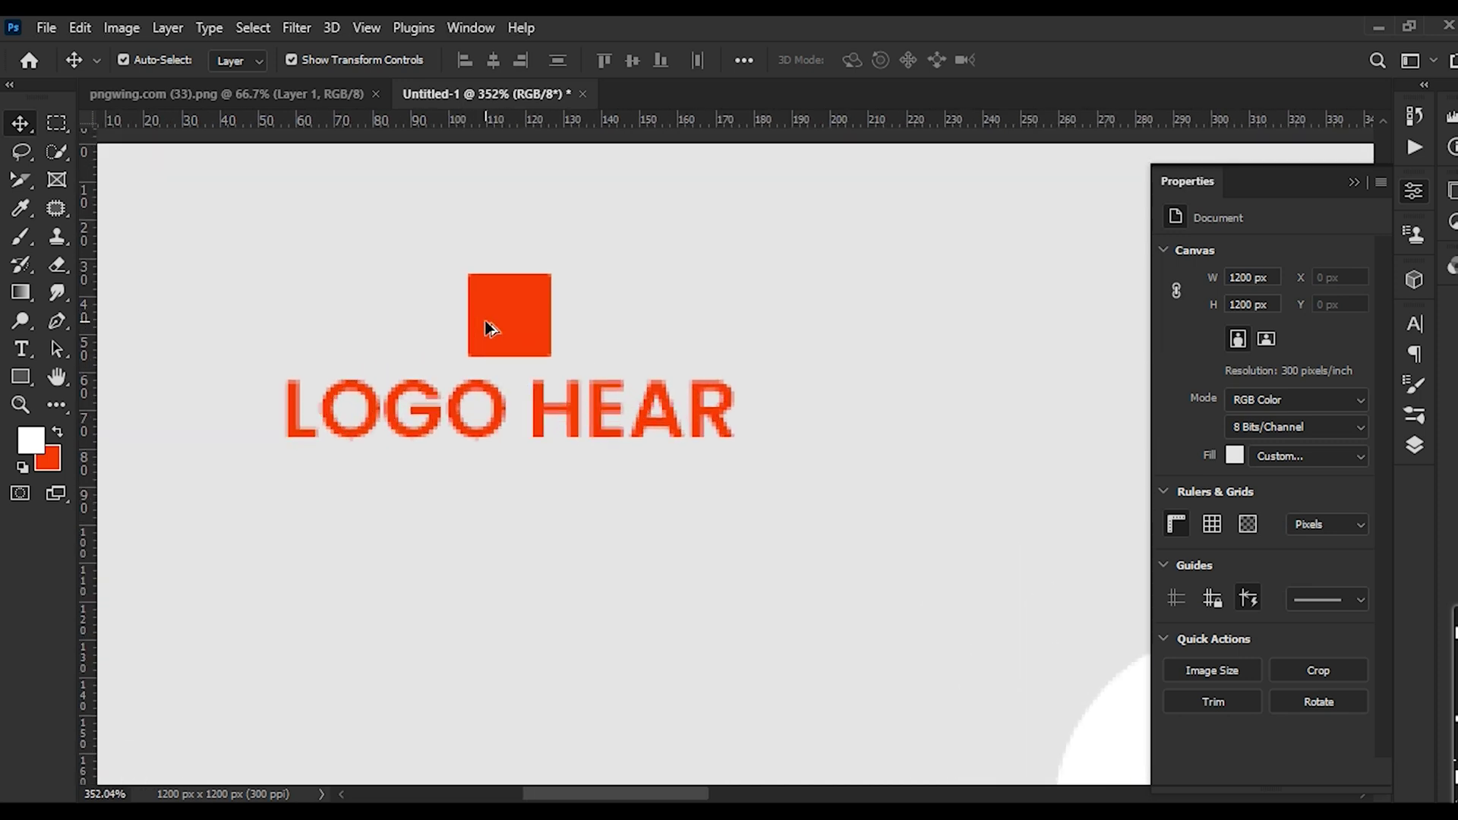
click(485, 321)
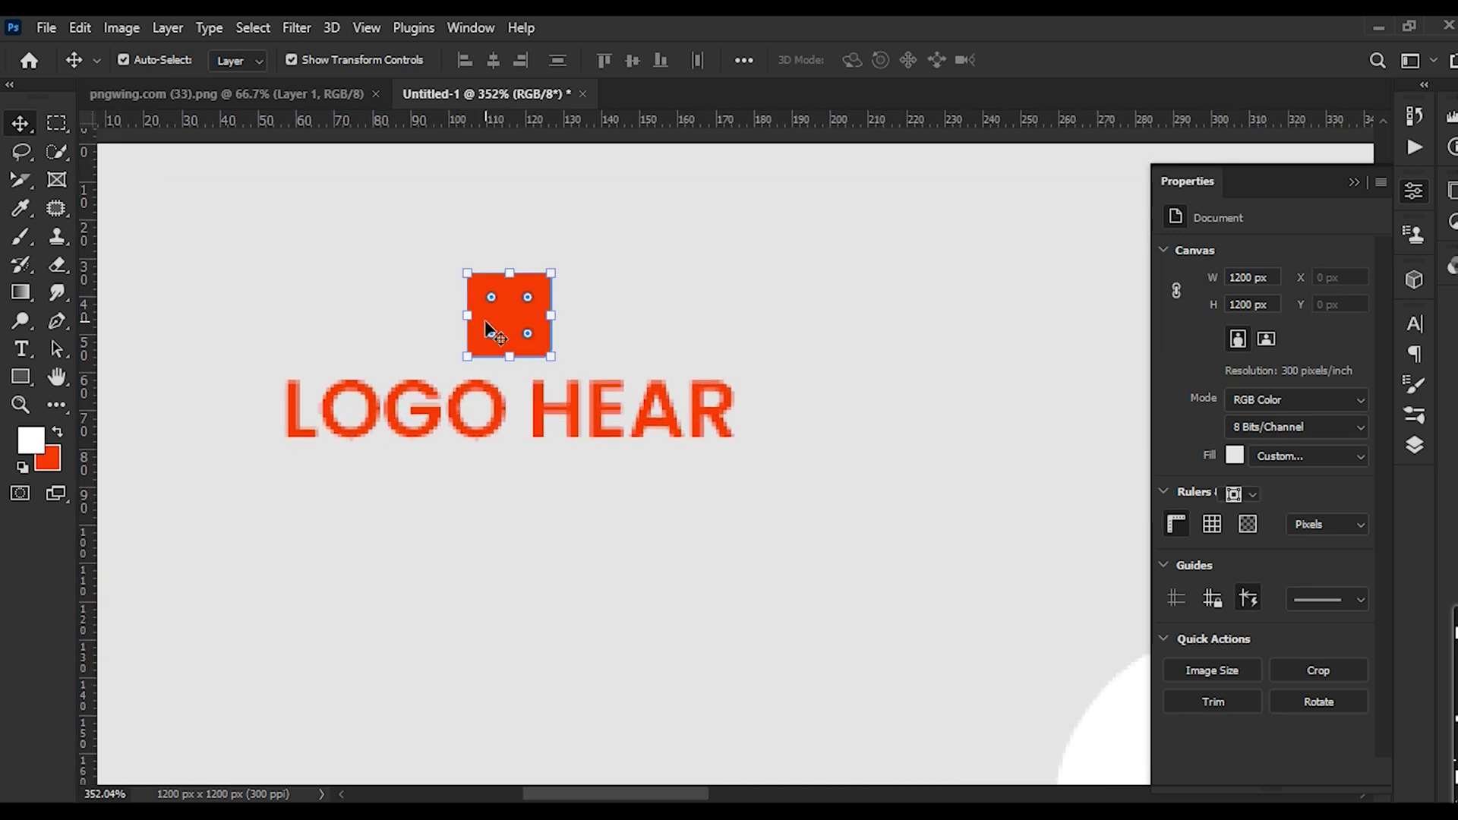
click(310, 186)
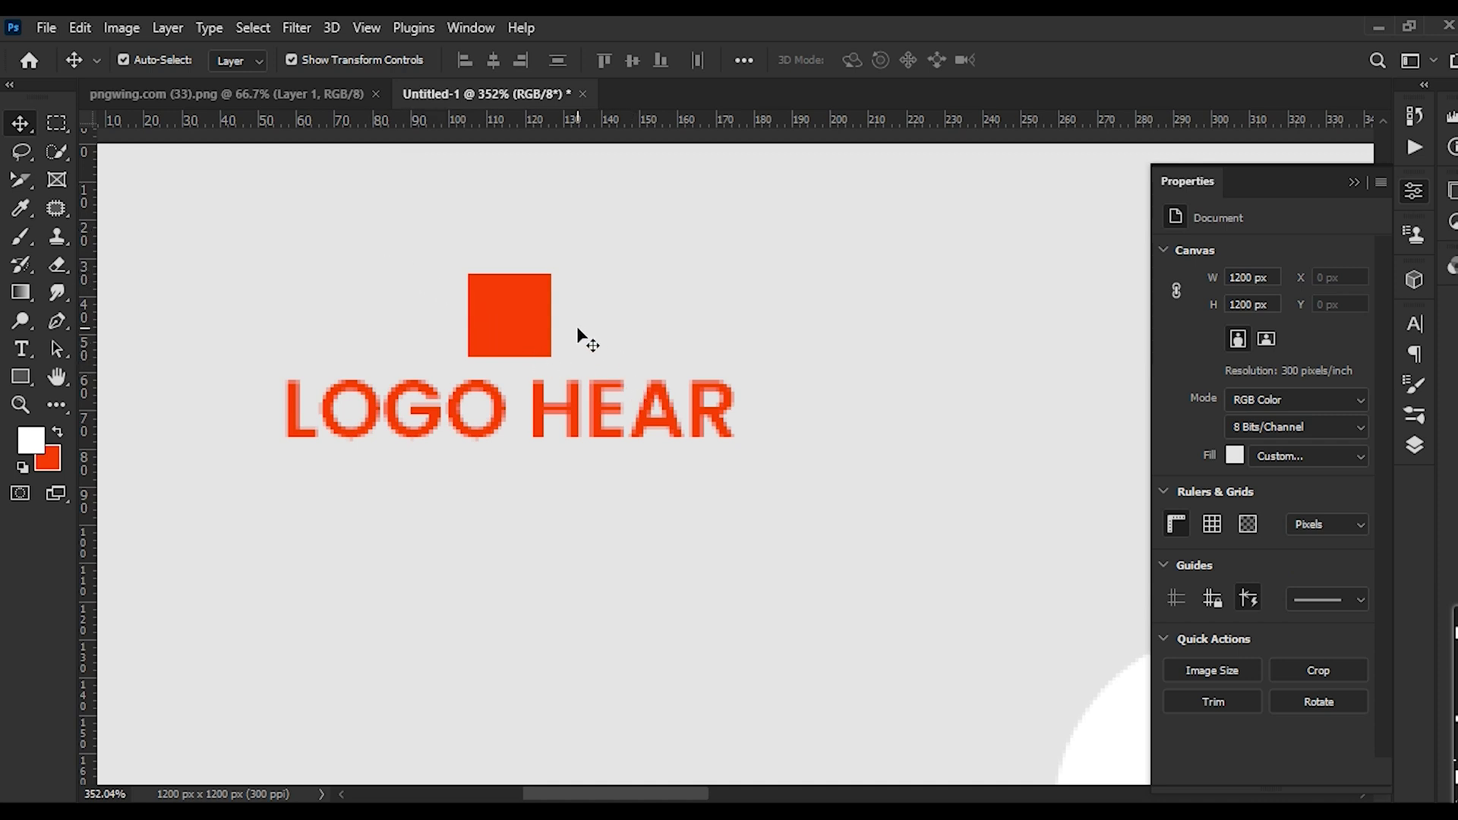
click(21, 380)
click(71, 375)
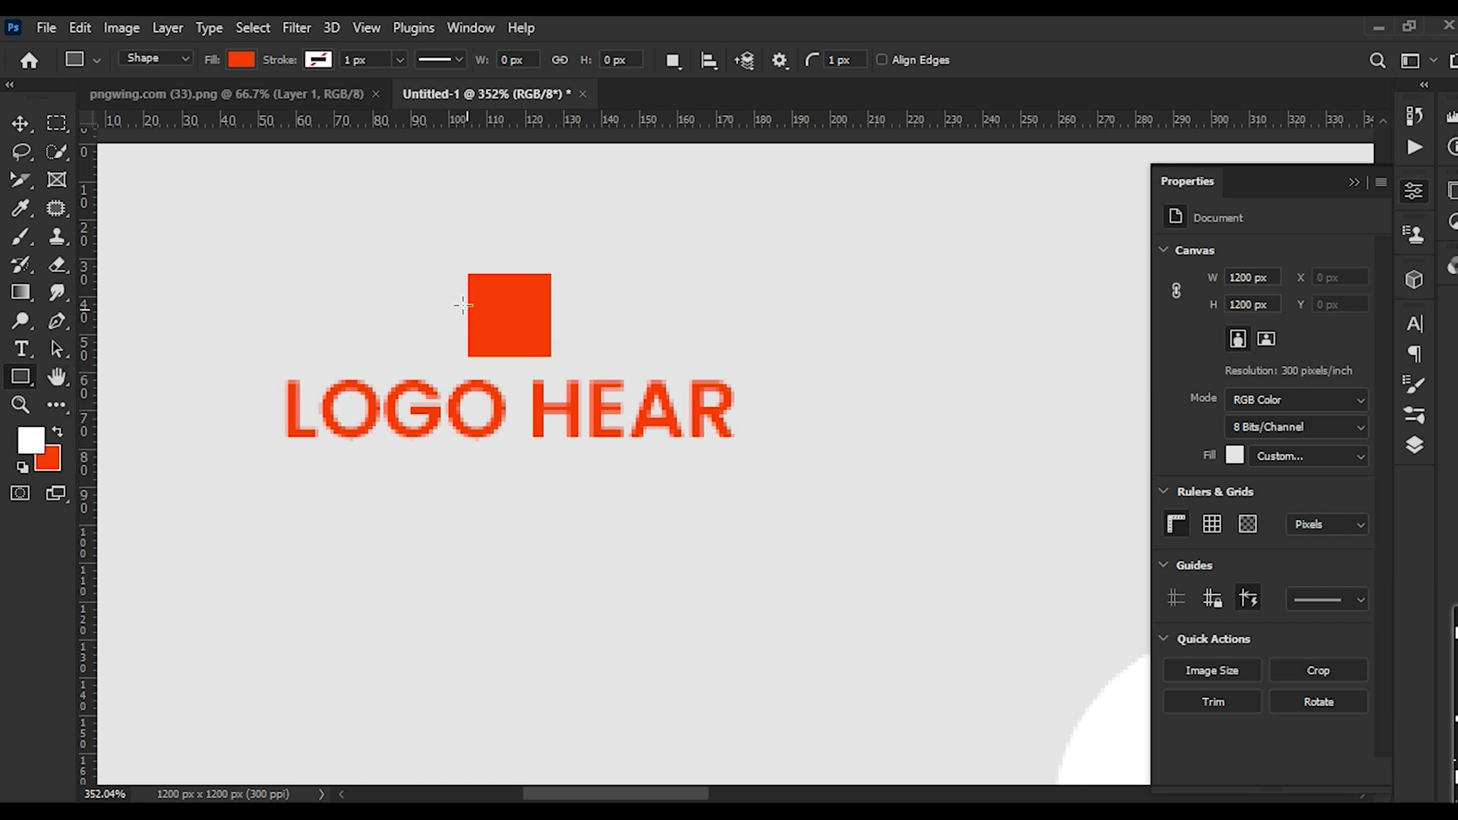
drag(455, 295, 565, 301)
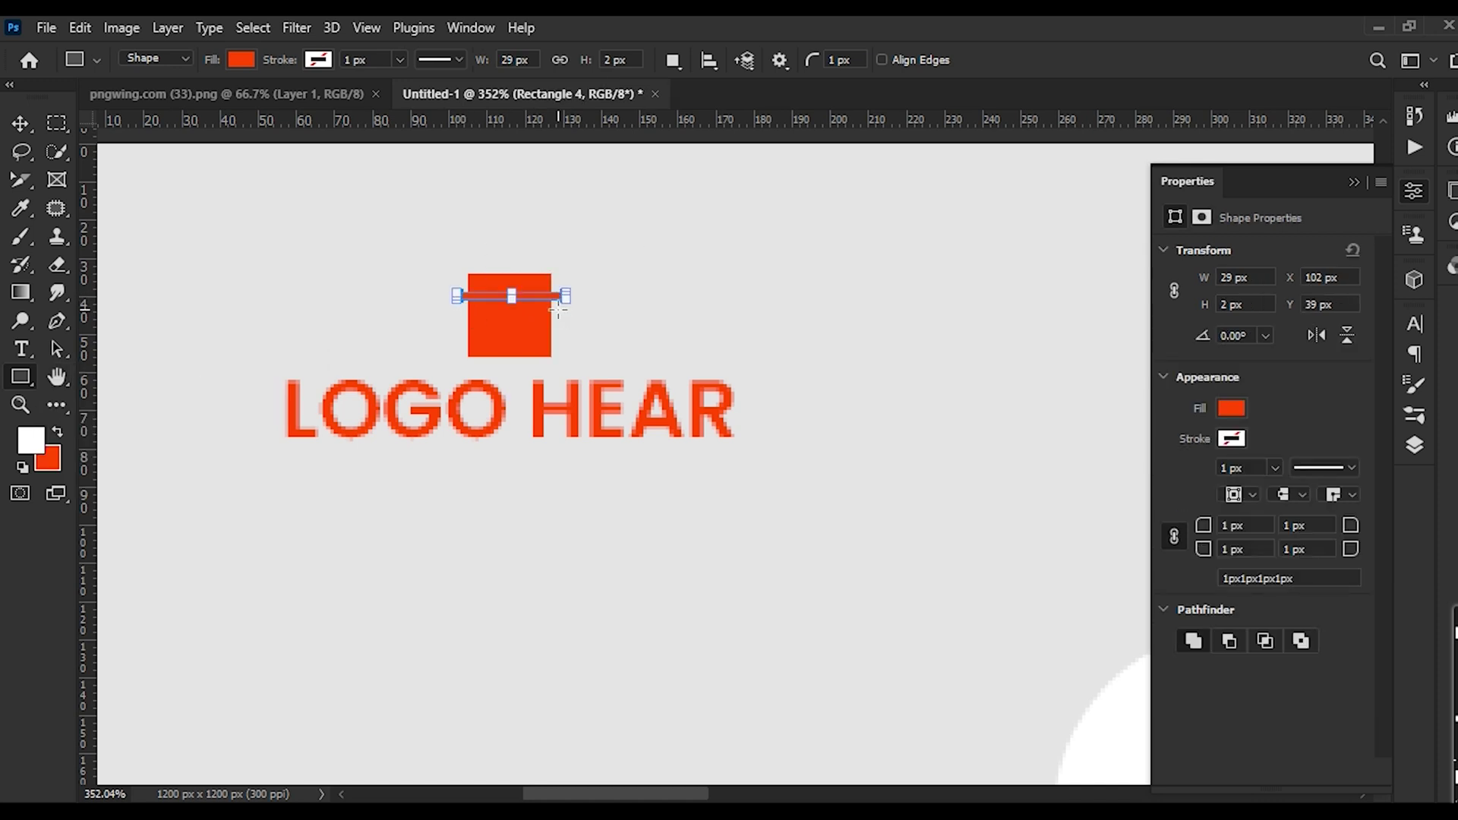
click(21, 123)
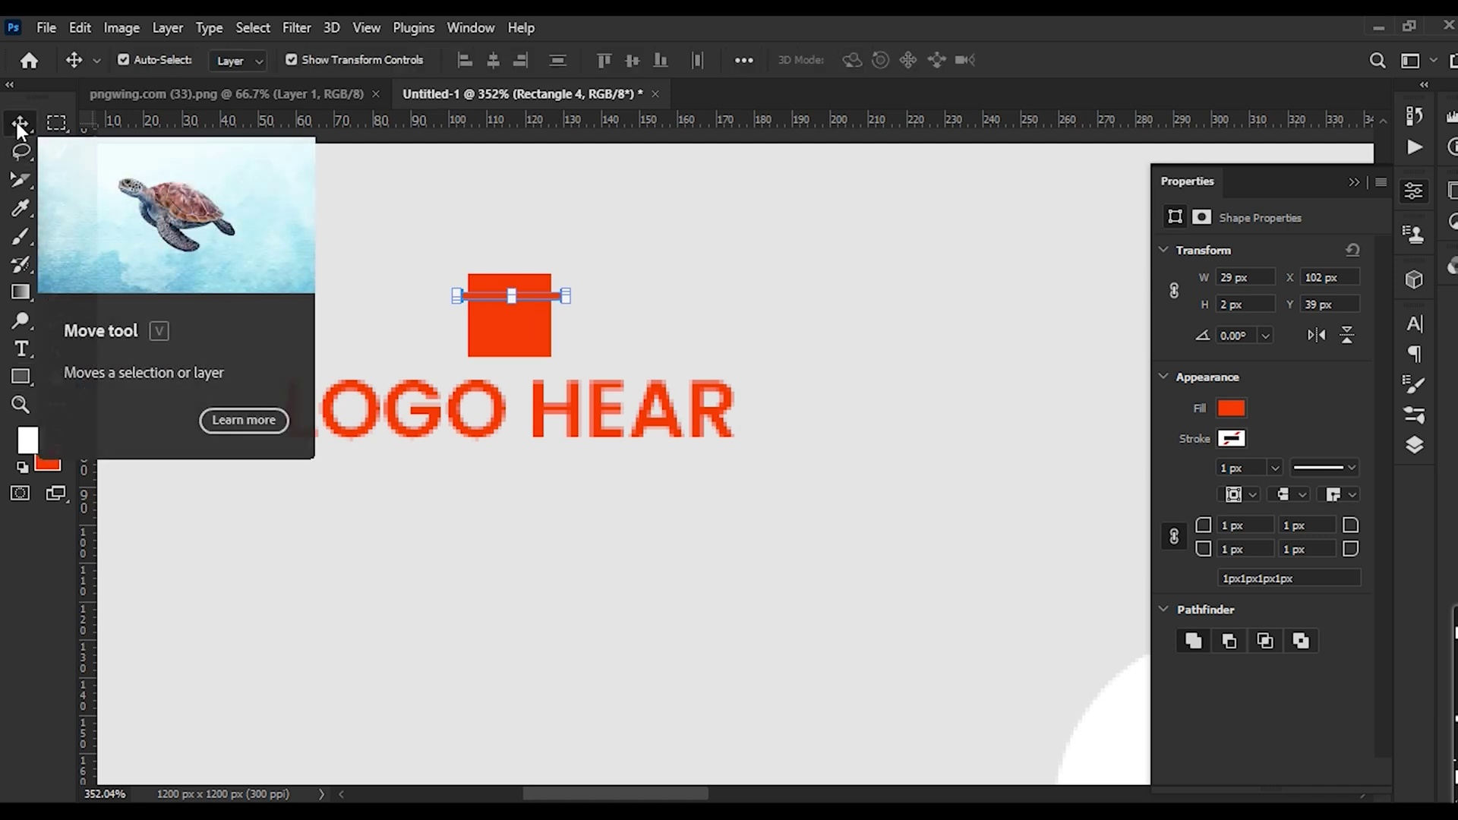
click(376, 581)
Fill the thin bar crossing the square with the white foreground colour
scroll(507, 310, up, 2)
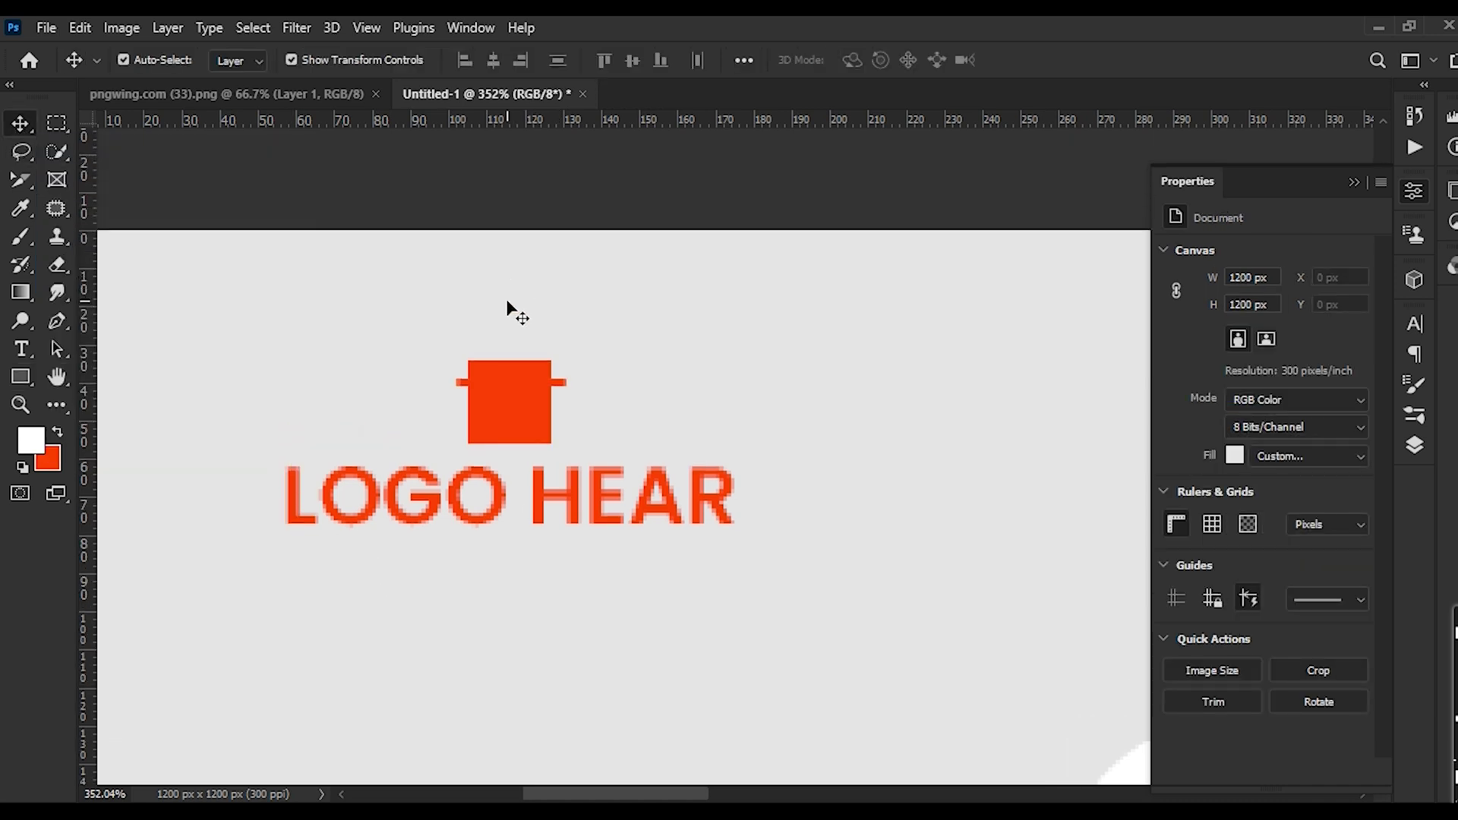
scroll(490, 403, up, 7)
scroll(455, 372, up, 3)
click(416, 354)
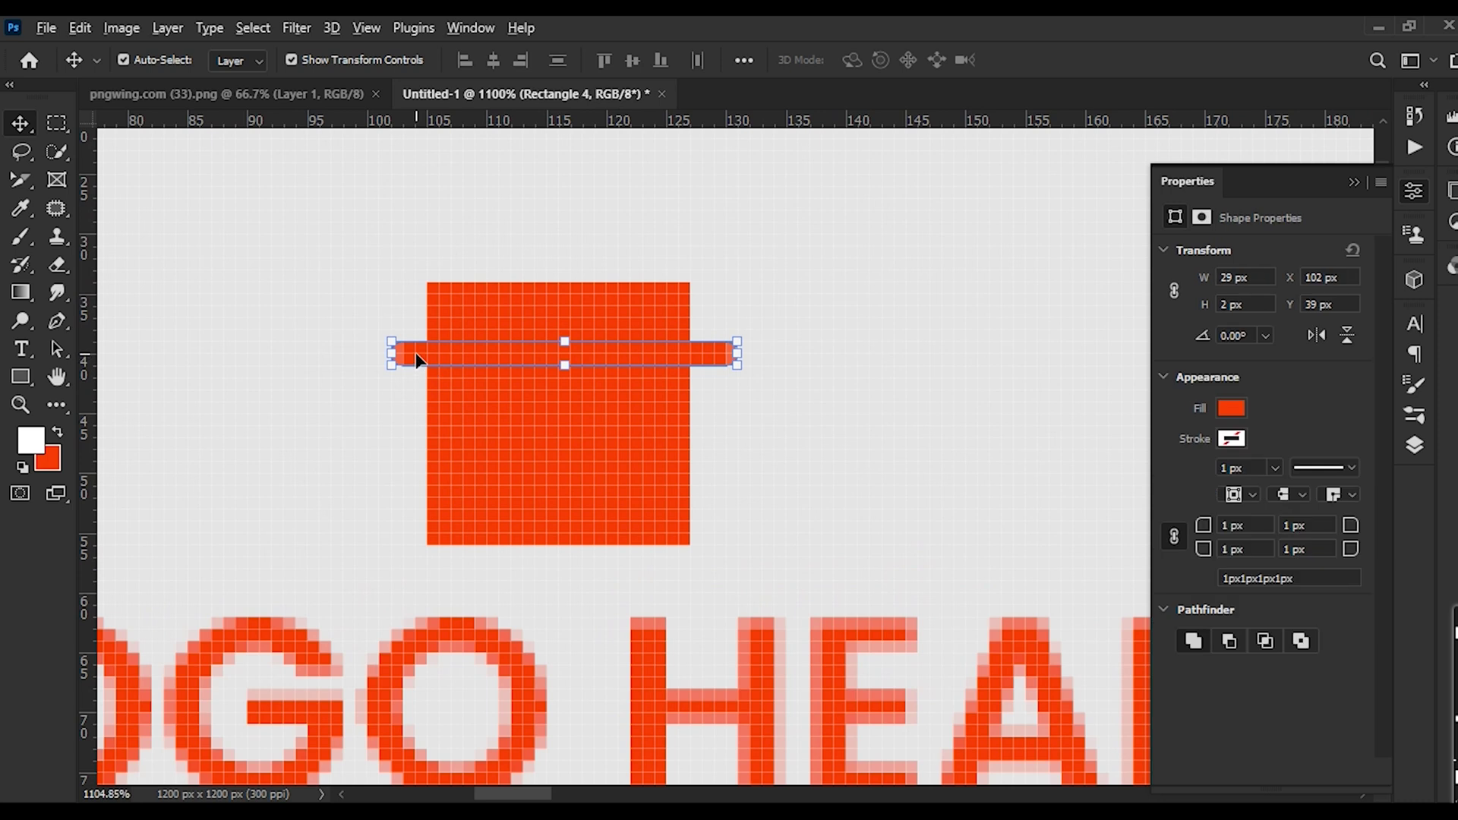
key(alt+BackSpace)
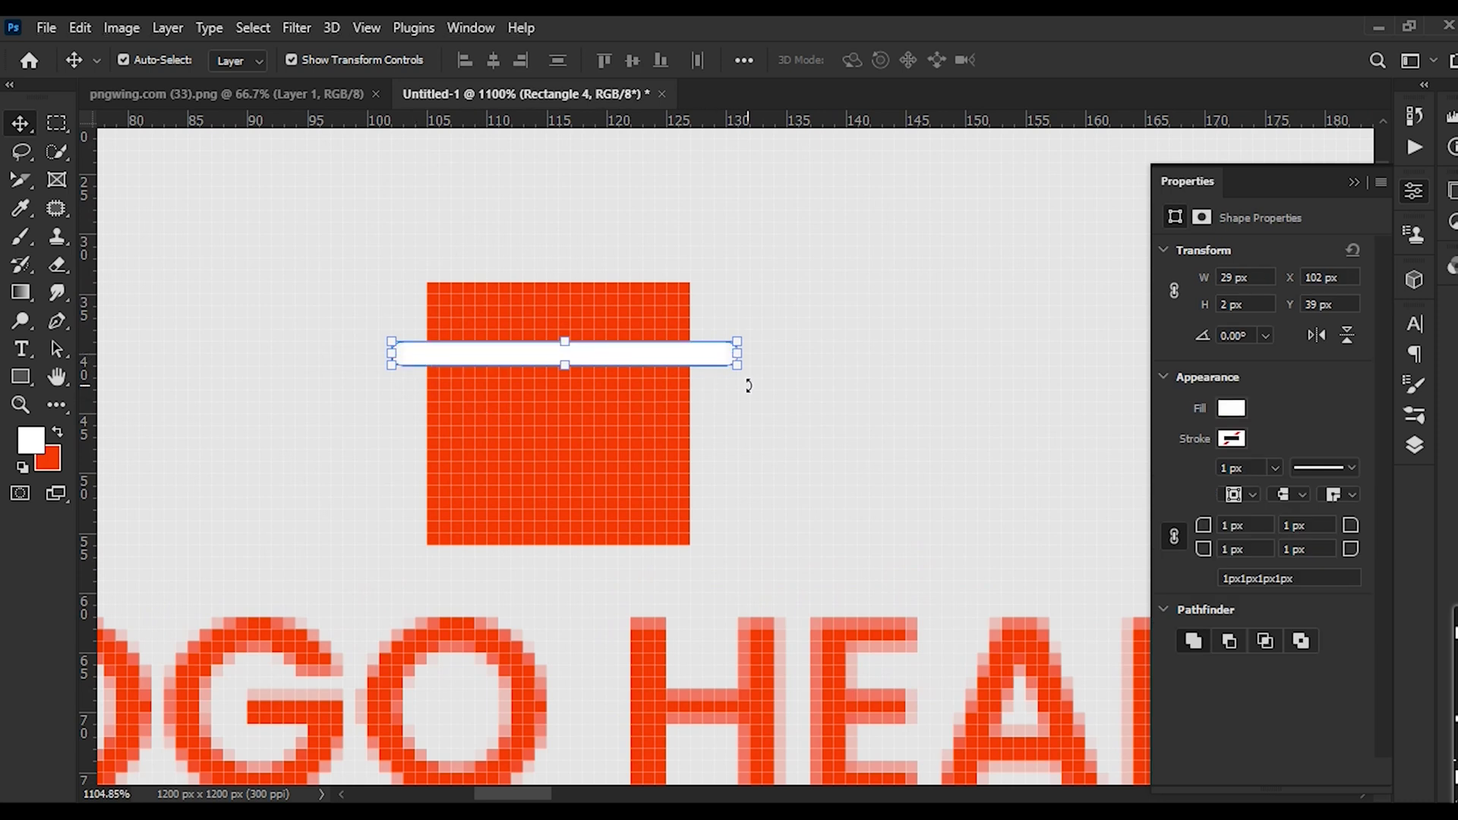
Rotate the white bar to about -28.74° so it slants across the square, undoing the extra shift to the left
drag(748, 386, 757, 284)
key(shift+Left)
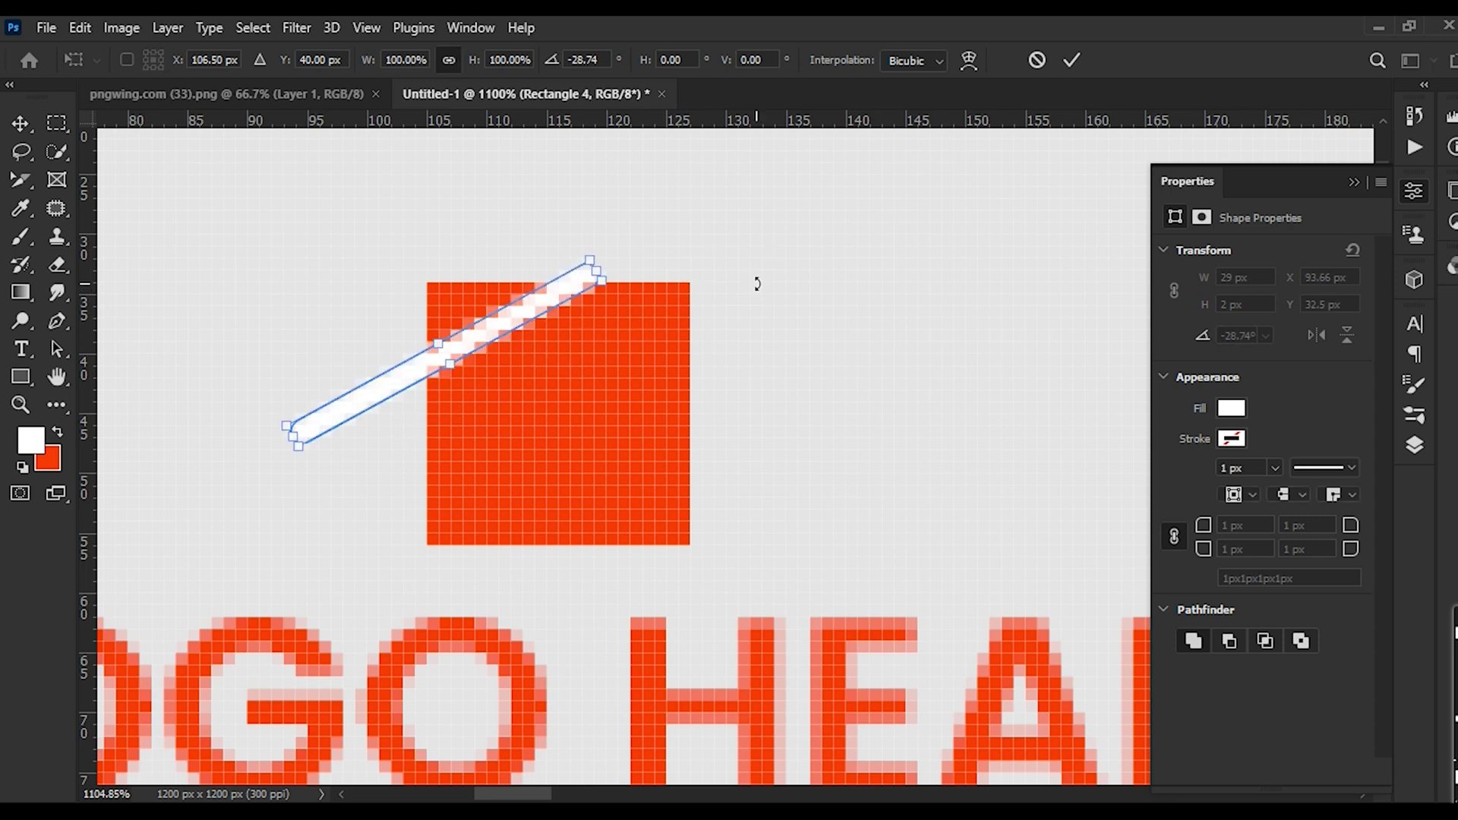
key(ctrl+z)
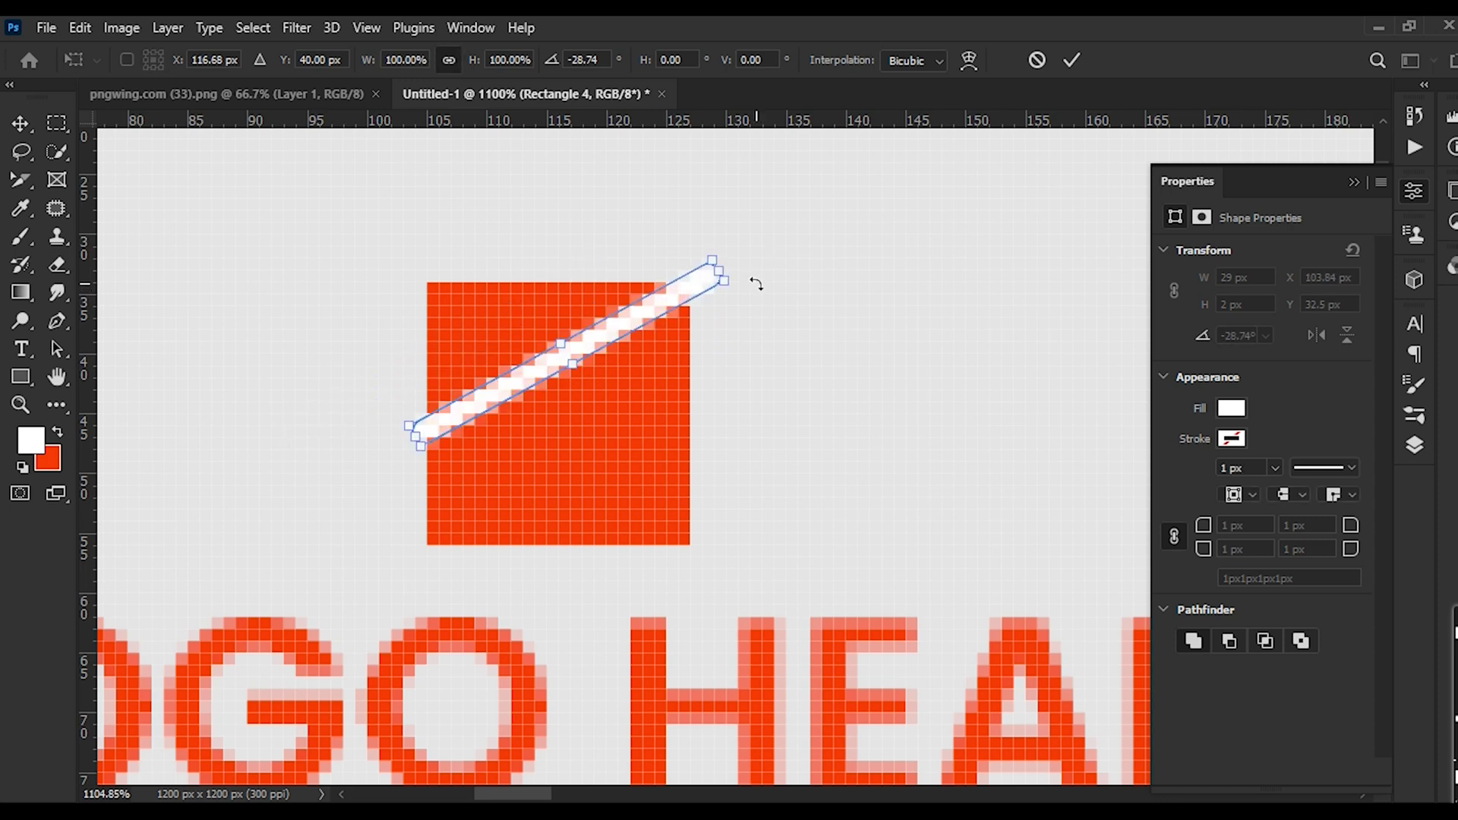
Nudge the slanted white bar left and up until it cuts across the square's upper-left corner, and commit the transform
key(Up)
key(Left)
key(Left)
key(Left)
key(Left)
key(Left)
key(Left)
key(Left)
key(Left)
key(Left)
key(Left)
key(Left)
key(Left)
key(Left)
key(Left)
key(Left)
key(Left)
key(Left)
key(Left)
key(Left)
key(Left)
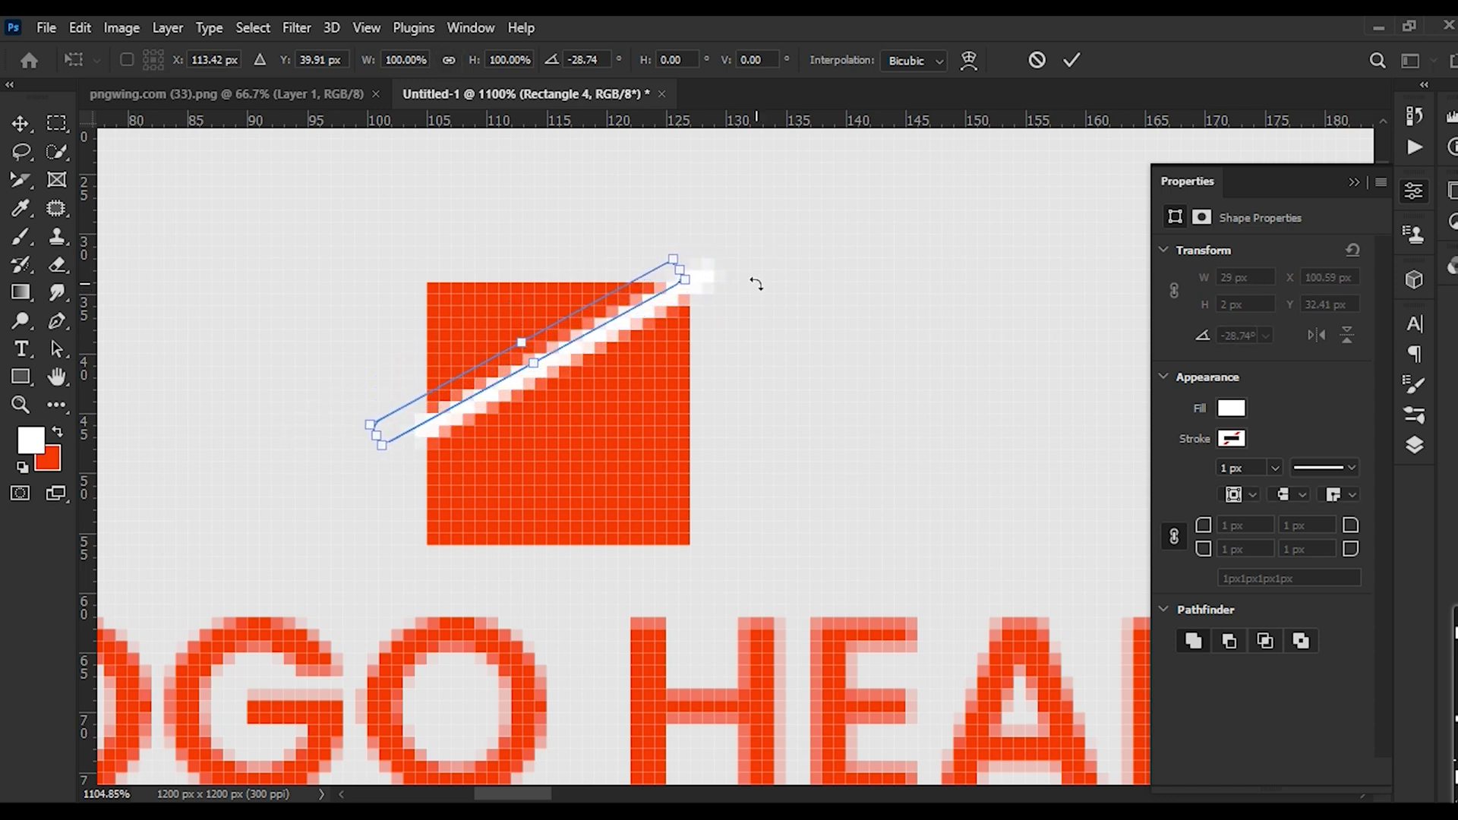
key(Left)
key(Left)
key(Left)
key(Left)
key(Left)
key(Left)
key(Left)
key(Left)
key(Left)
key(Left)
key(Left)
key(Left)
key(Left)
key(Left)
key(Left)
key(Left)
key(Left)
key(Left)
key(Left)
key(Left)
key(Up)
key(Up)
key(Up)
key(Up)
key(Up)
key(Up)
key(Up)
key(Up)
key(Up)
key(Up)
key(Up)
key(Up)
key(Up)
key(Up)
key(Up)
key(Up)
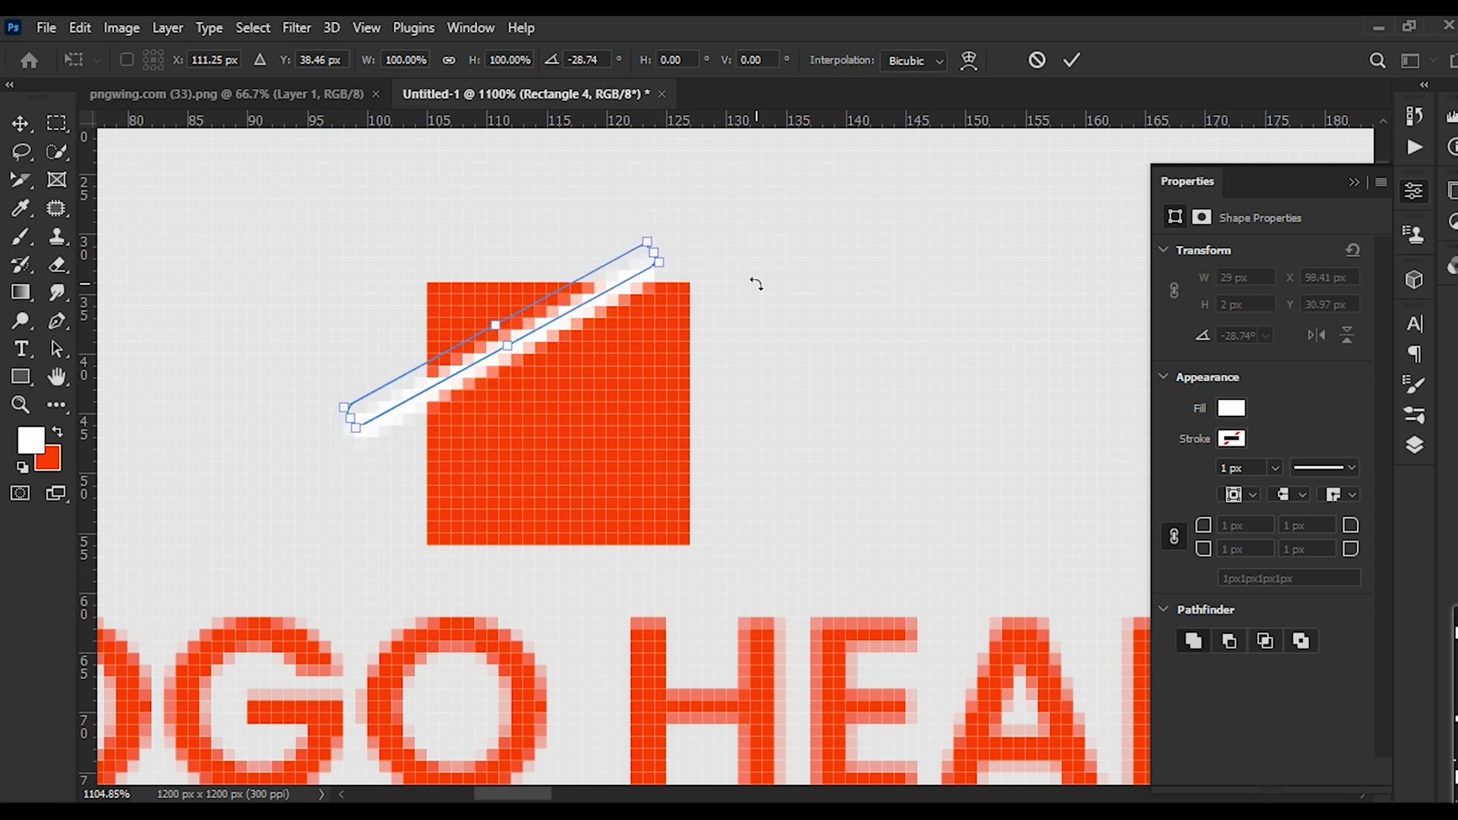
key(Left)
key(Left)
key(Left)
key(Left)
key(Left)
key(Left)
key(Left)
key(Left)
key(Left)
key(Left)
key(Left)
key(Left)
key(Left)
key(Left)
key(Left)
key(Left)
key(Left)
key(Left)
key(Left)
key(Left)
key(Up)
key(Up)
key(Up)
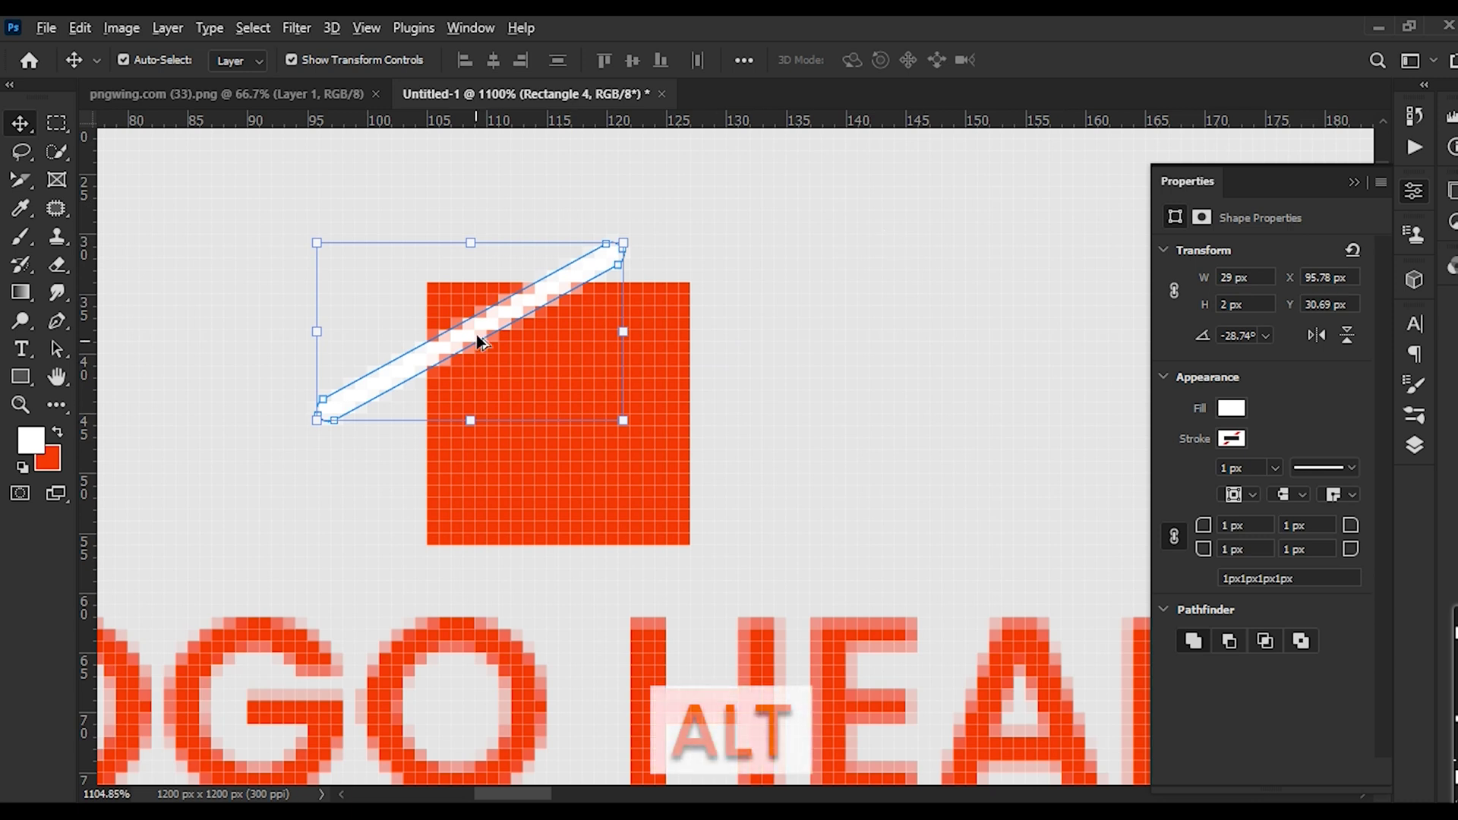
Duplicate the slanted white bar four times down across the orange square, and shift all five bars slightly left
drag(489, 326, 631, 529)
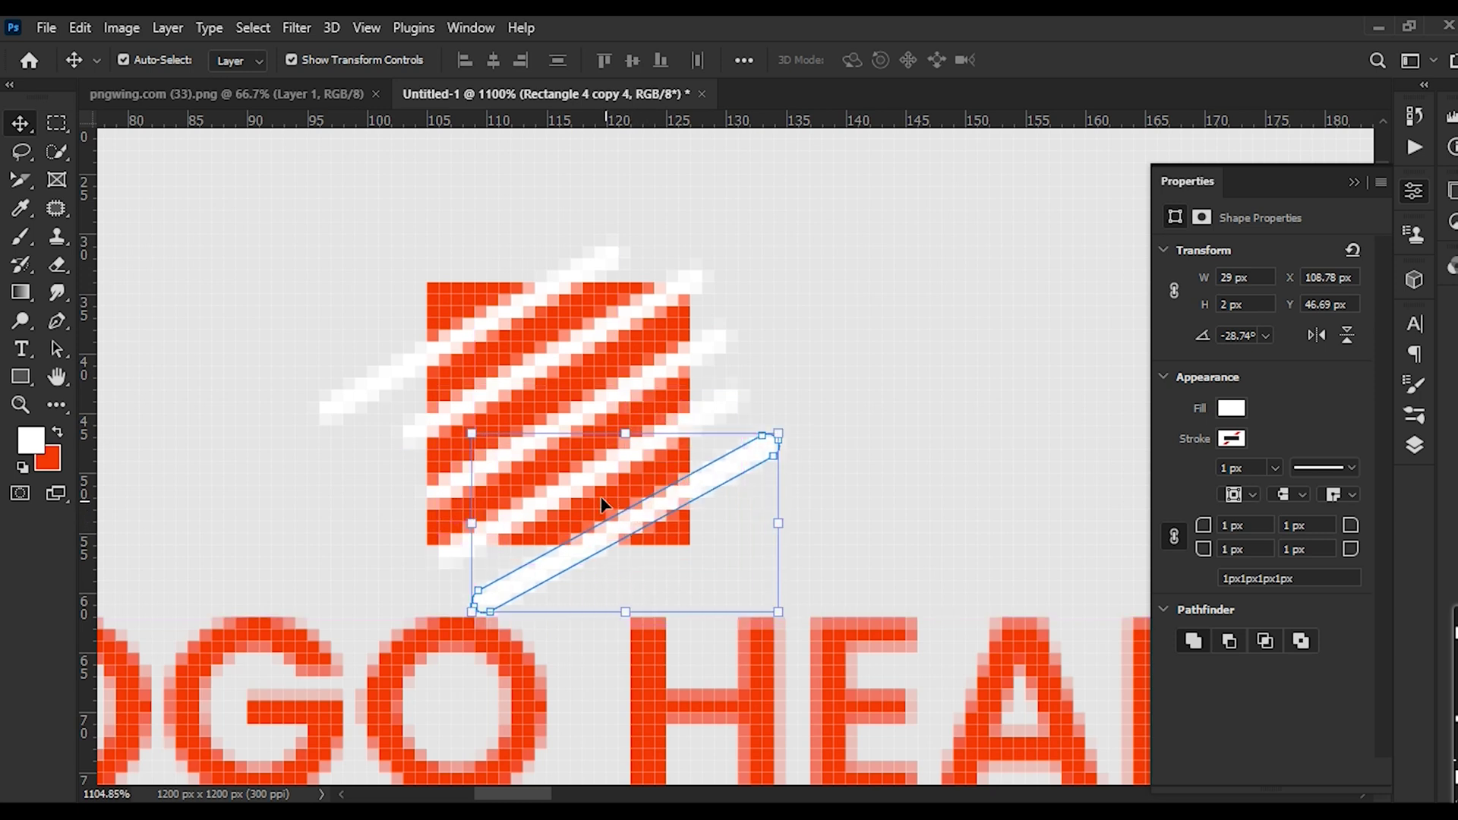
shift+click(568, 472)
shift+click(550, 427)
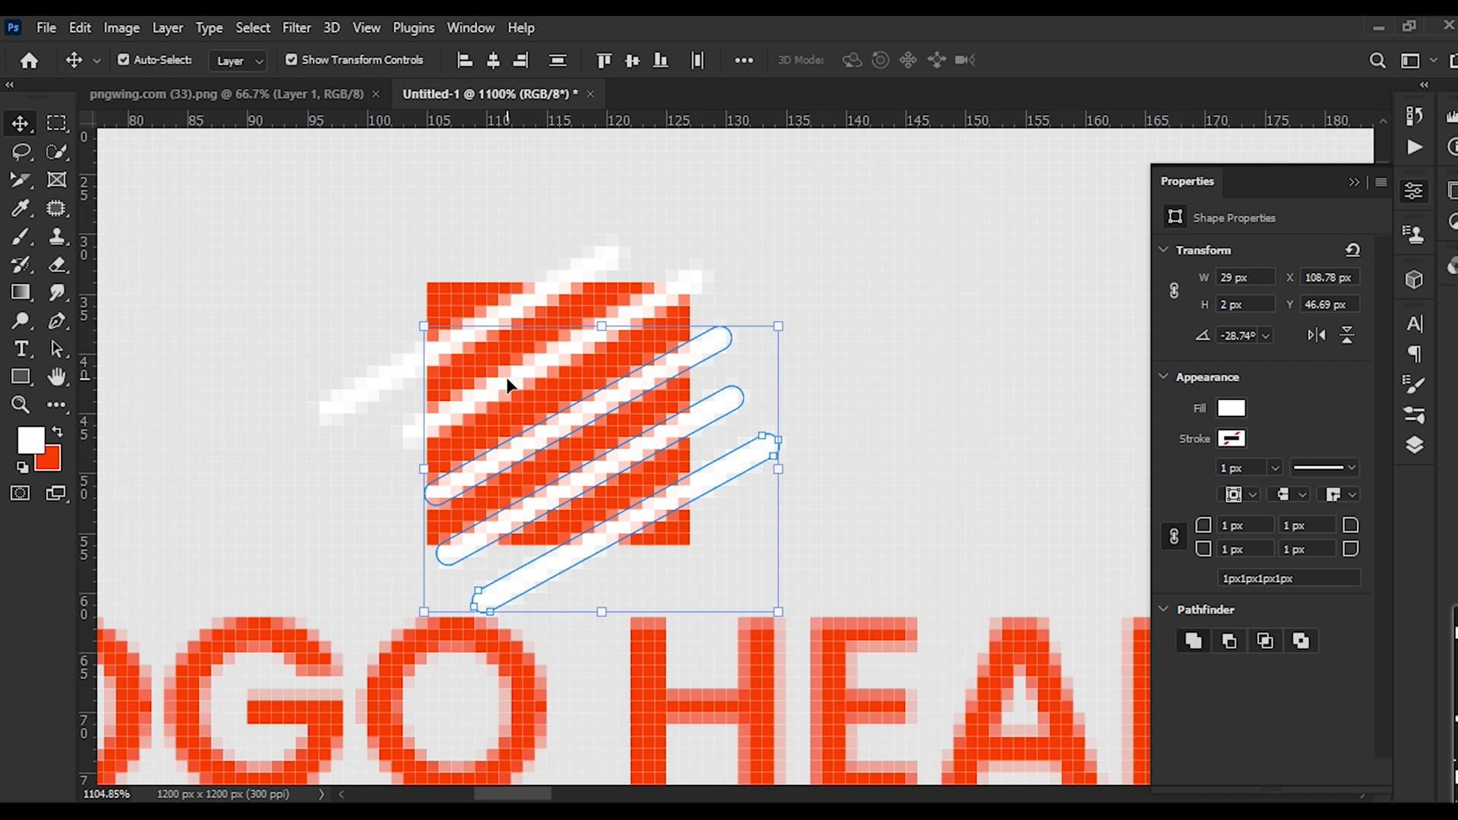
shift+click(507, 385)
shift+click(475, 336)
key(ctrl+e)
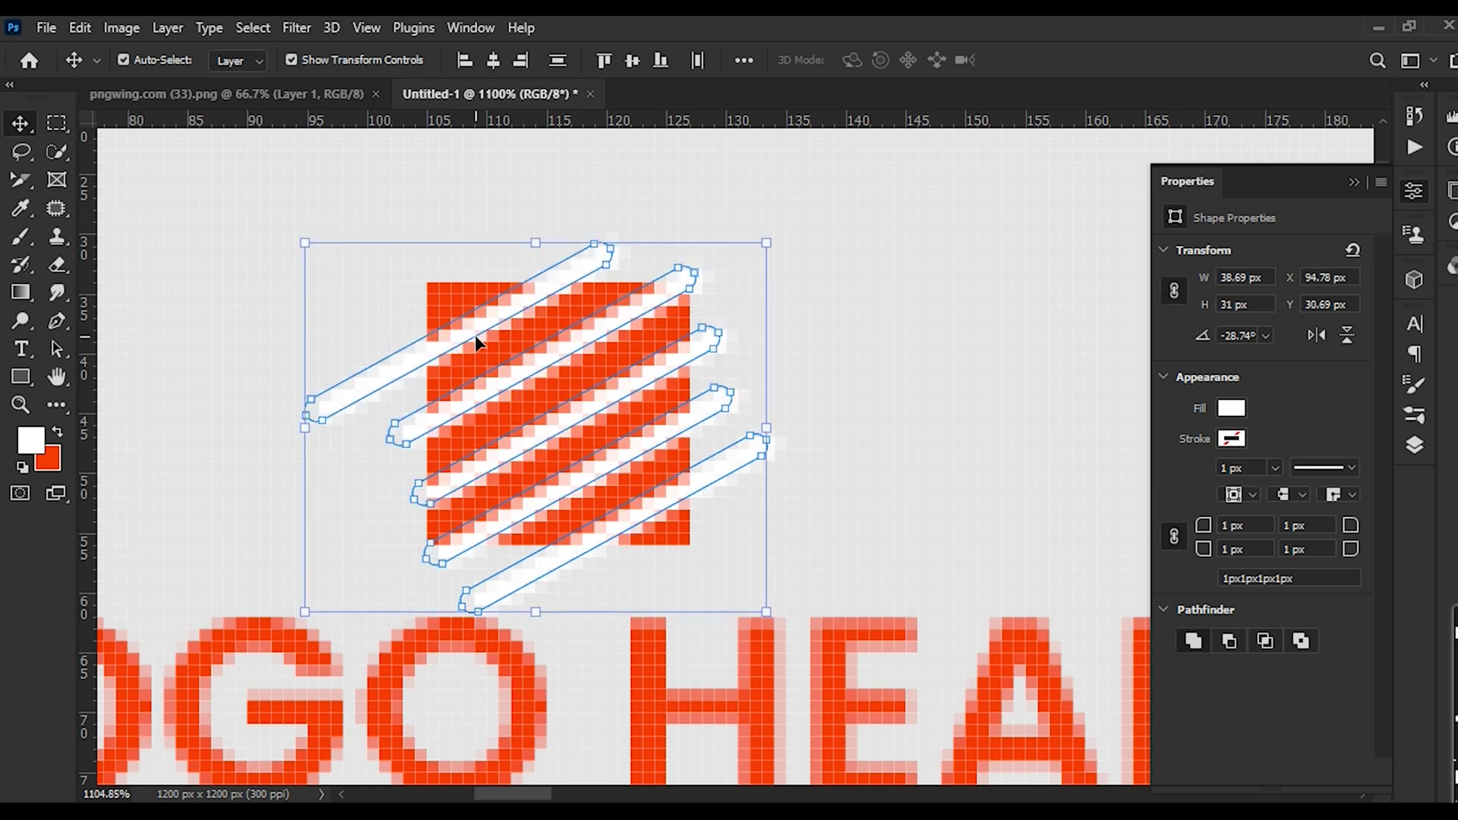
click(865, 389)
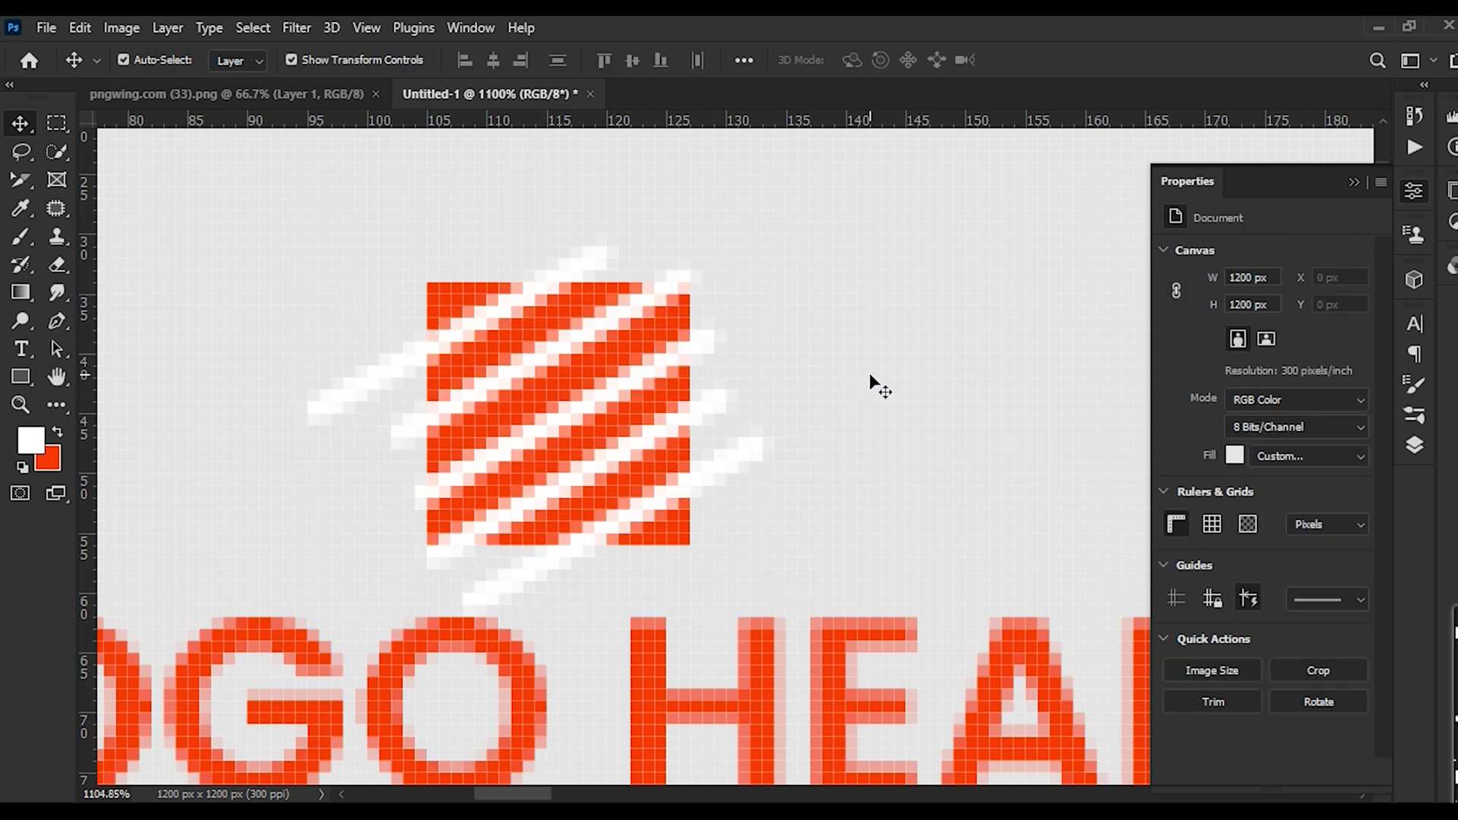
Select the five slanted white bars together and merge them into a single shape layer
click(514, 318)
shift+click(530, 363)
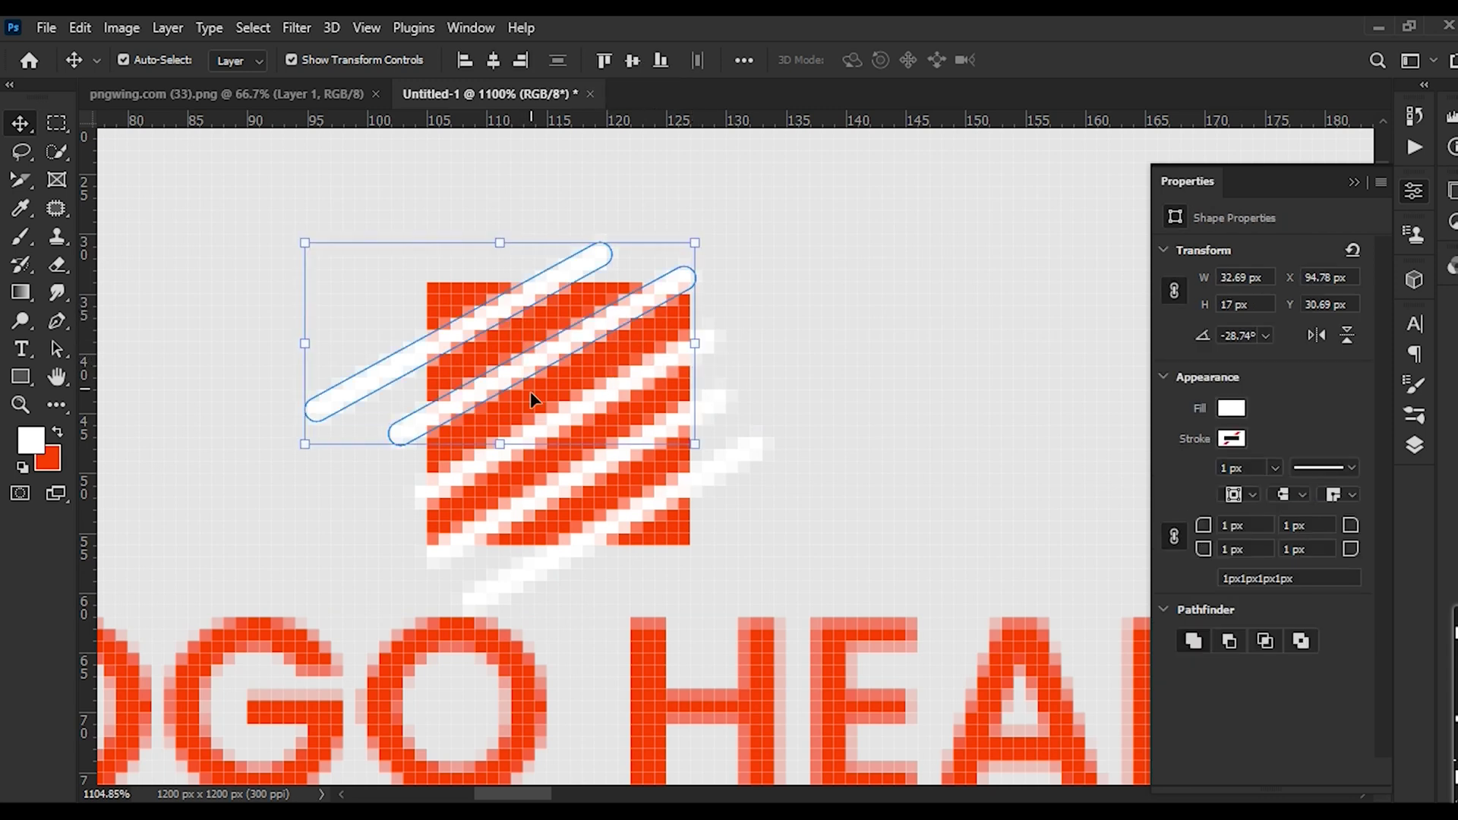
shift+click(546, 431)
shift+click(577, 475)
shift+click(626, 524)
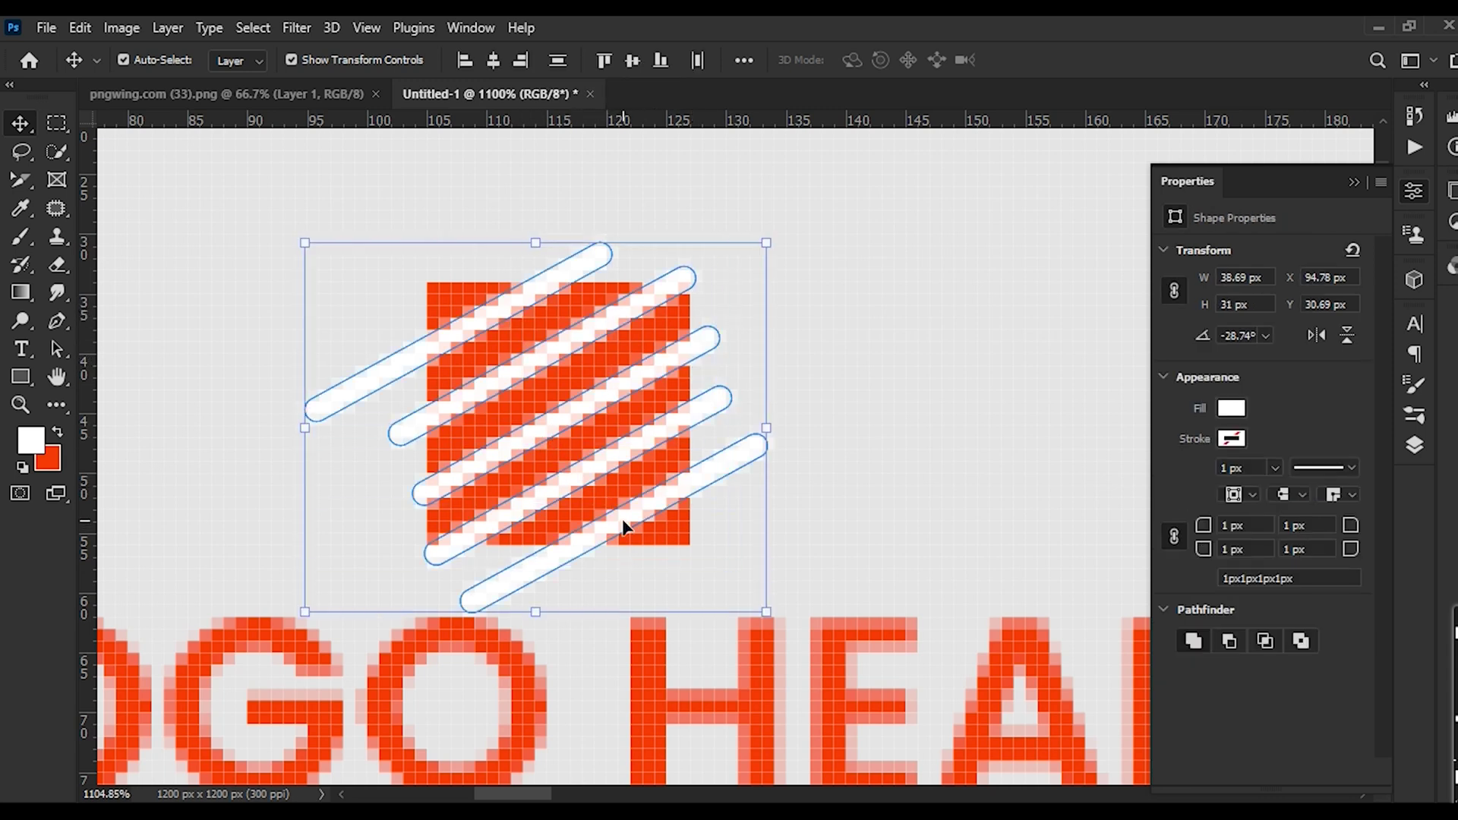
key(ctrl+e)
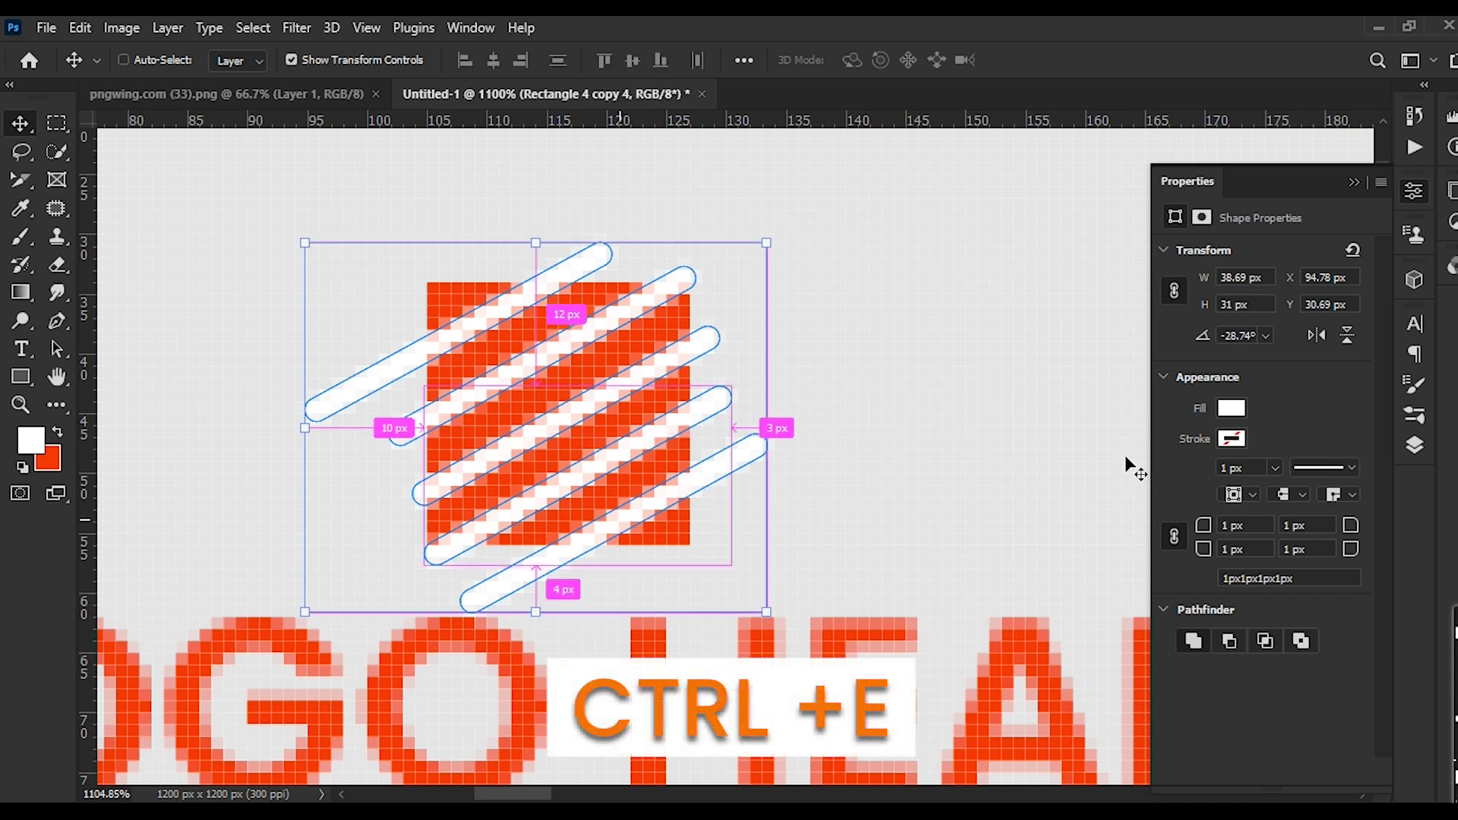
Rasterize both the merged white stripes layer and the orange square's layer
click(1410, 439)
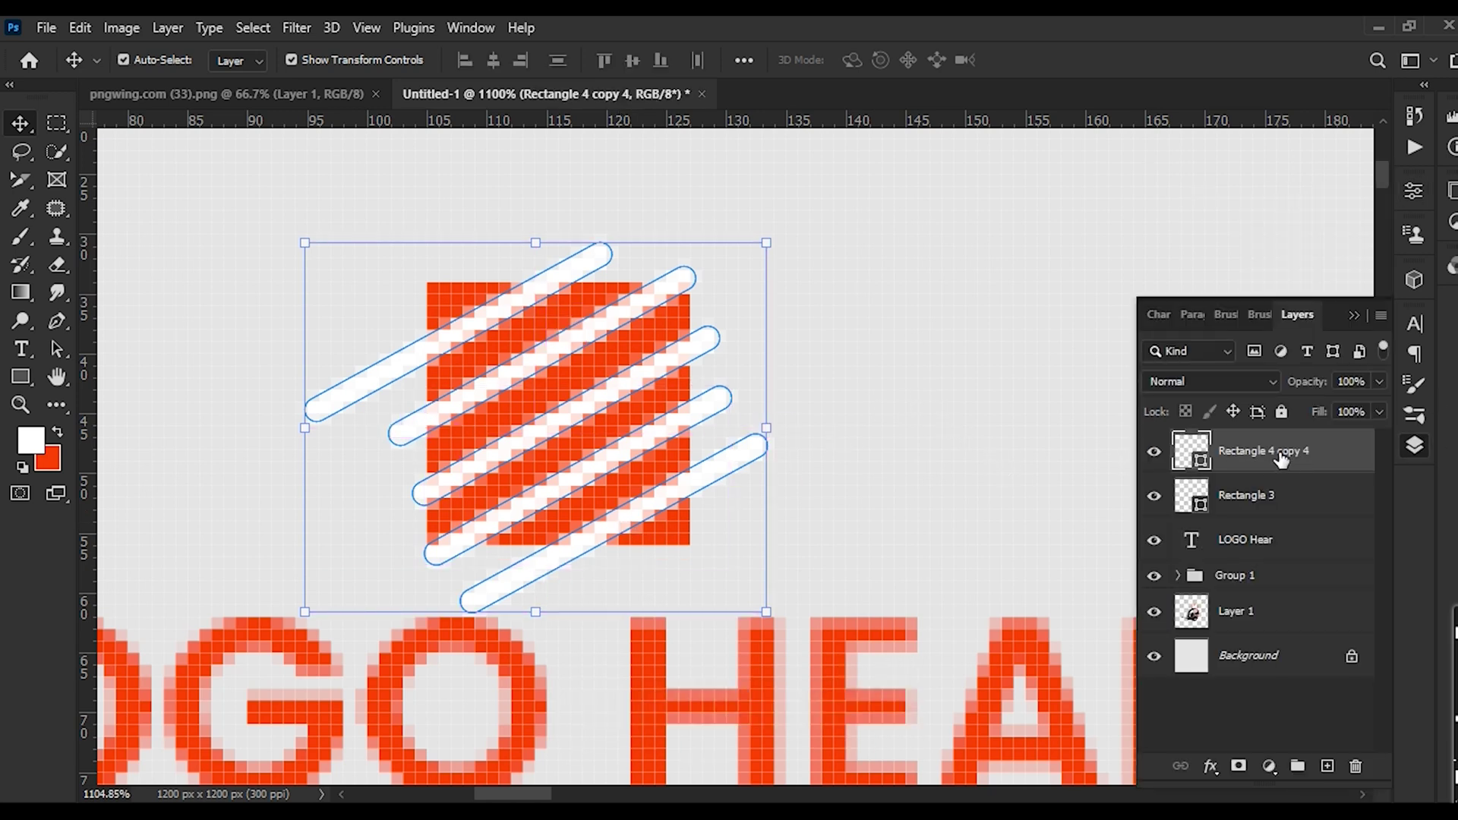
right_click(1283, 449)
click(1093, 343)
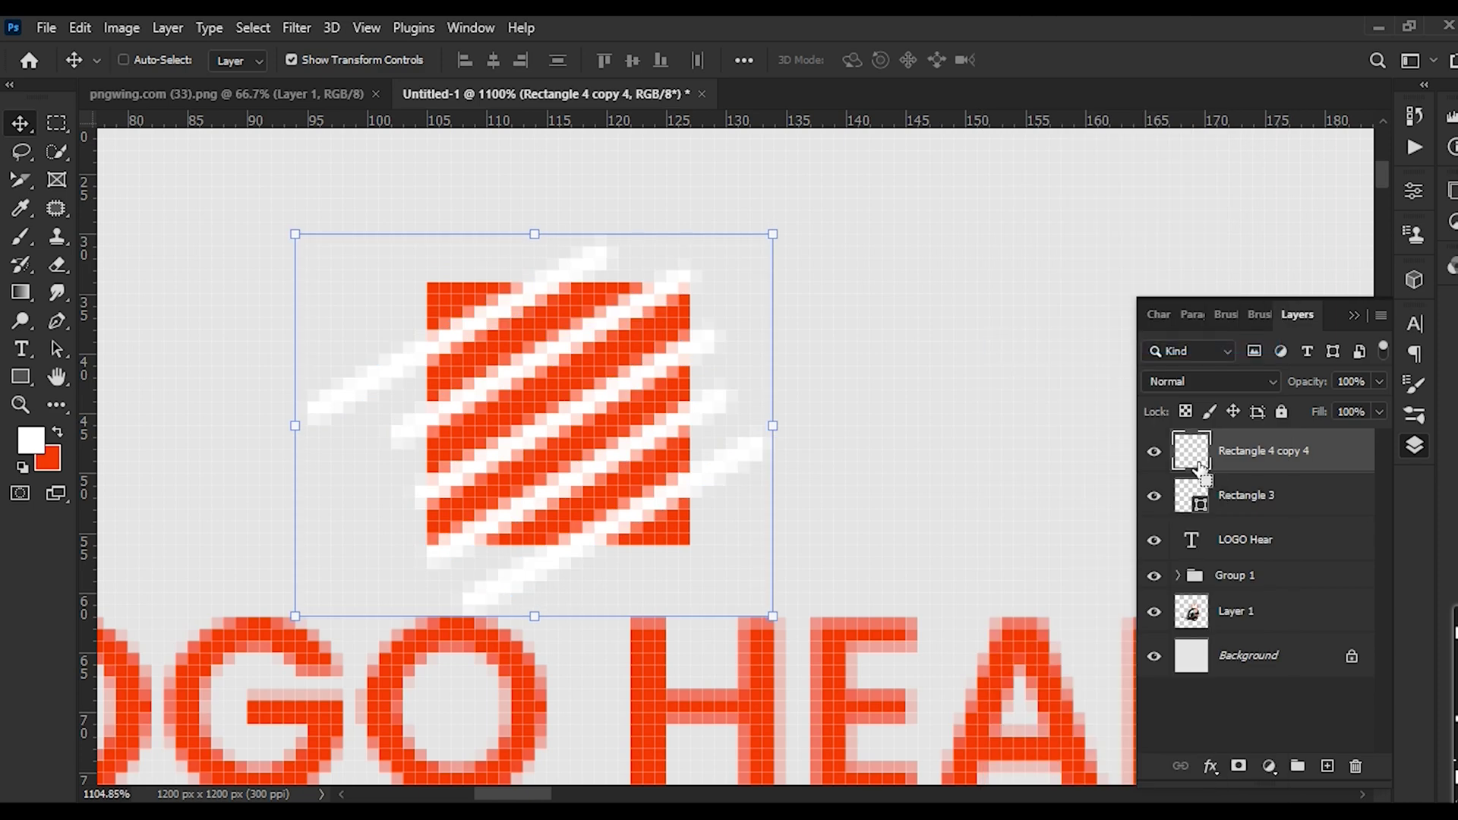
click(1253, 504)
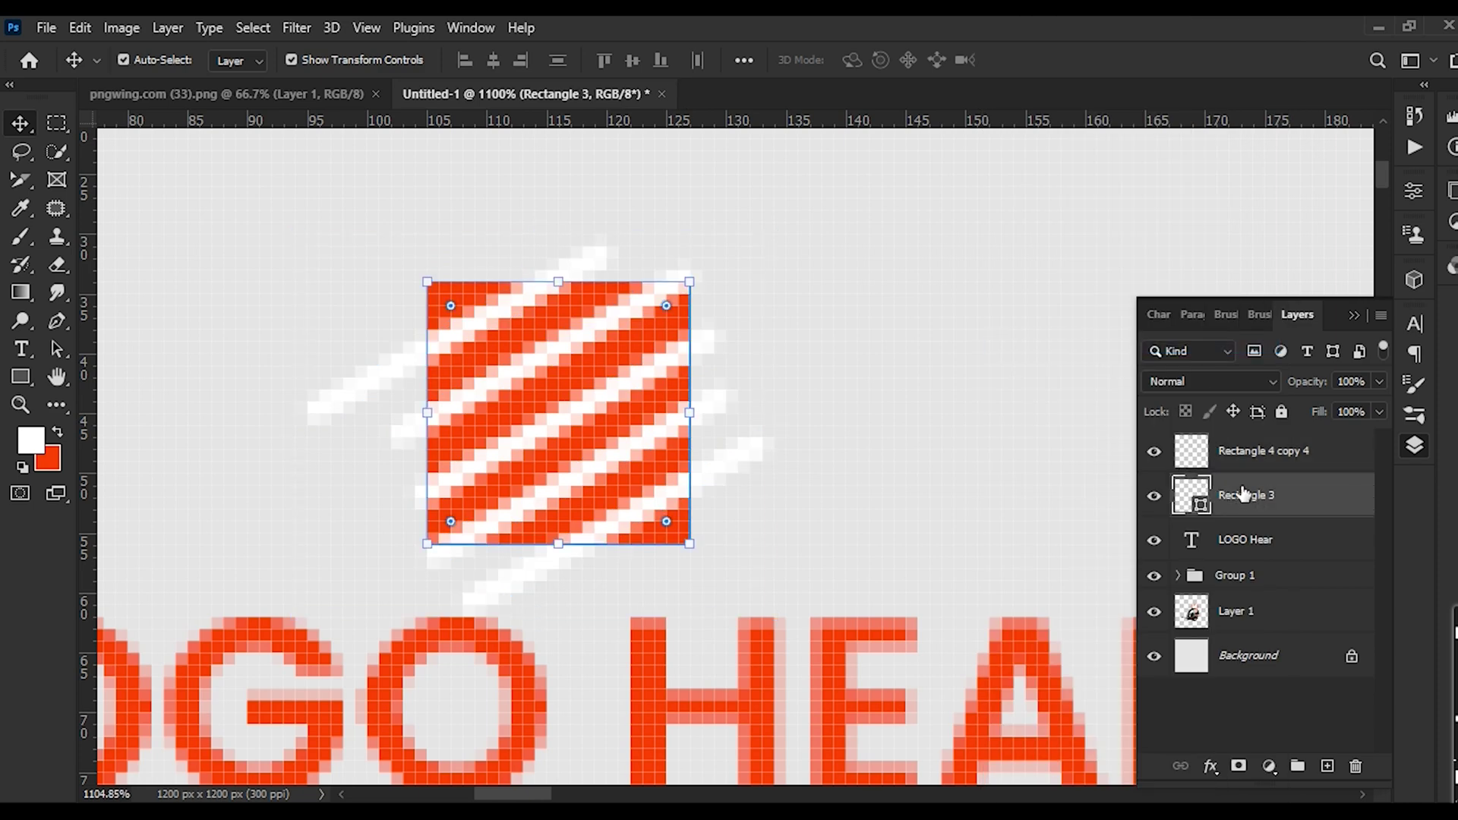
right_click(1305, 514)
click(1091, 345)
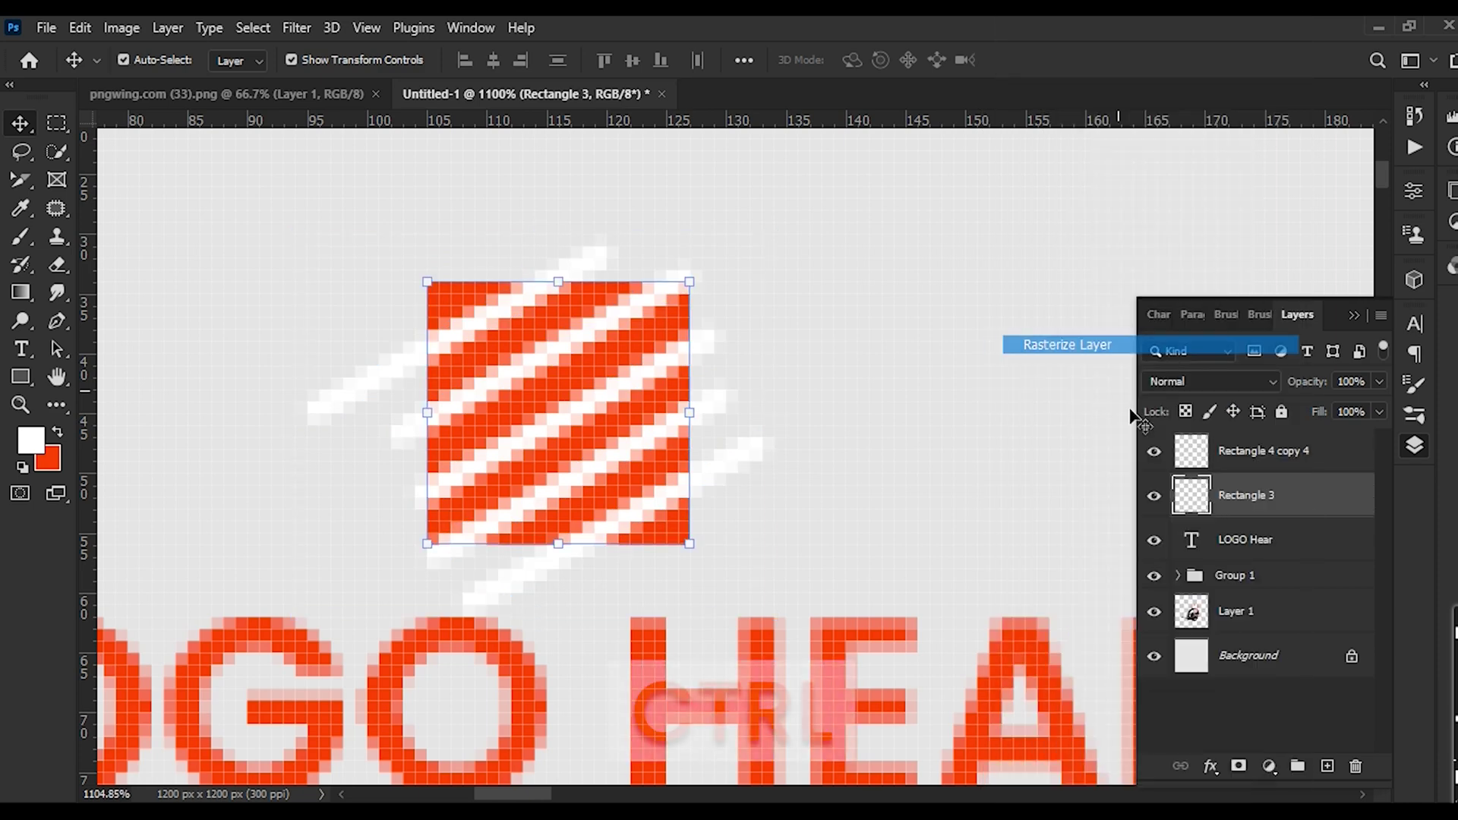
Cut the outline of the white stripes out of the orange square, clear the selection and delete the stripes layer
ctrl+click(1242, 454)
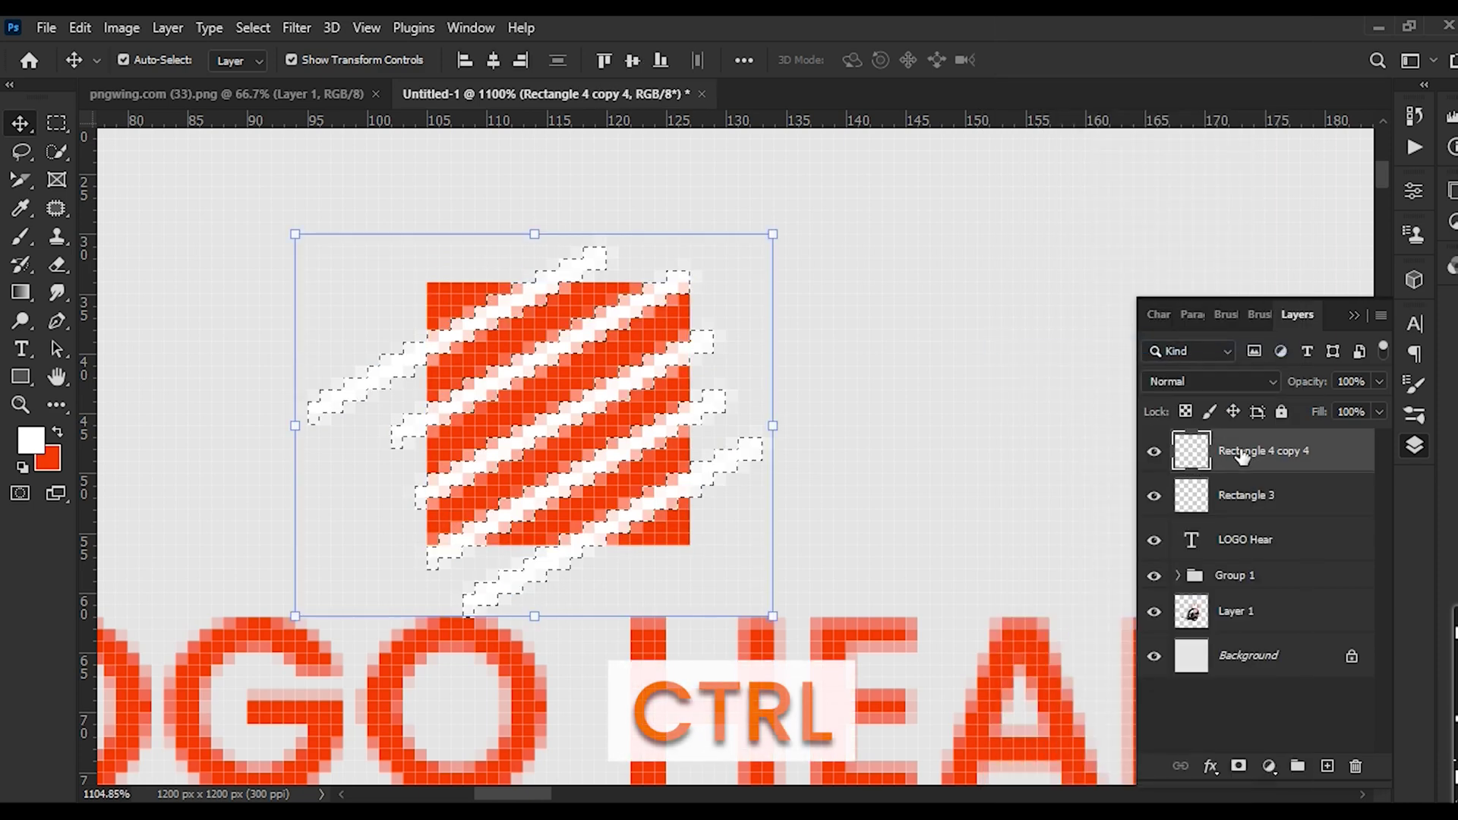
click(1251, 498)
key(Delete)
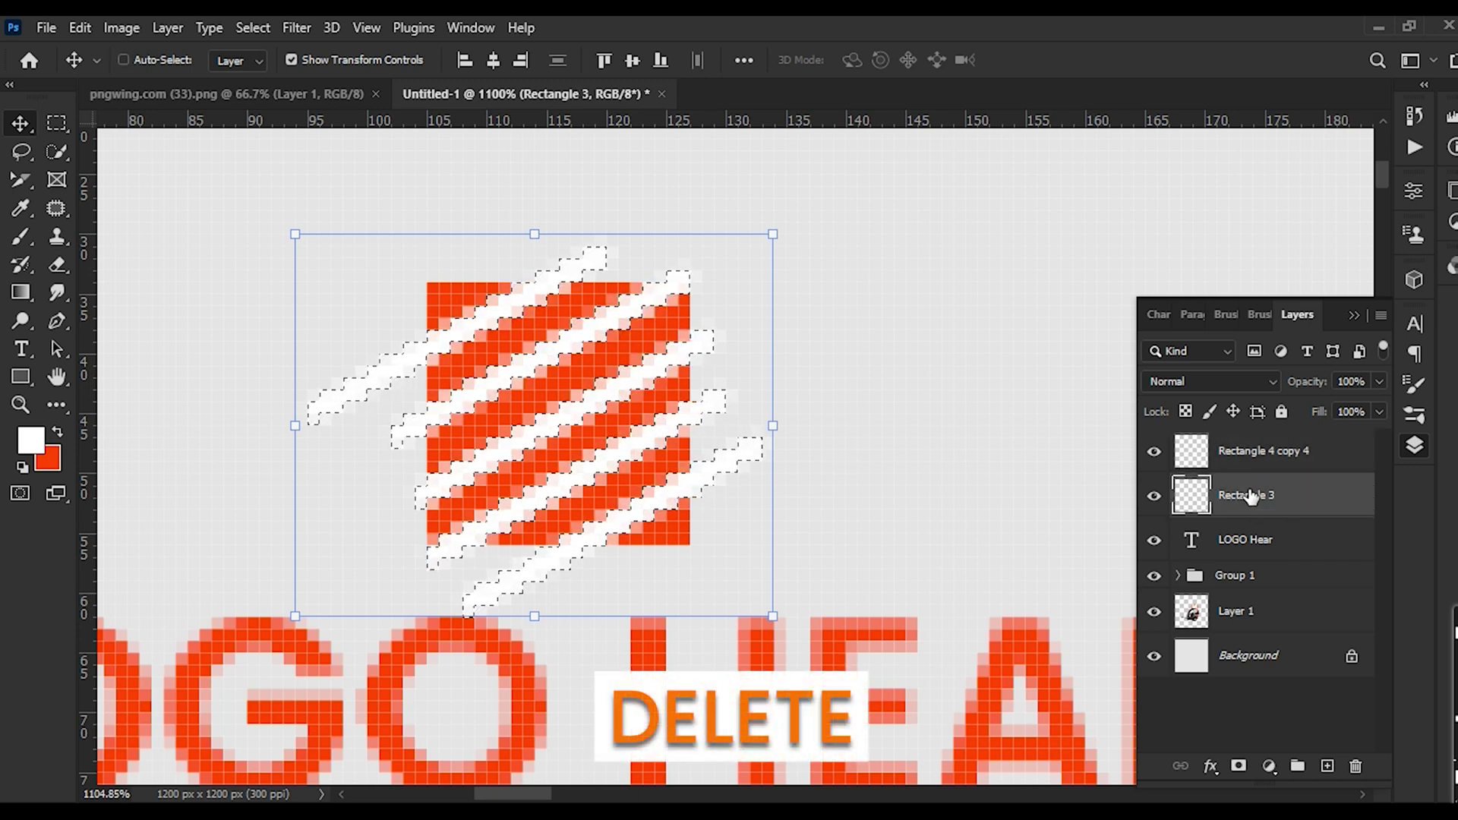
key(ctrl+d)
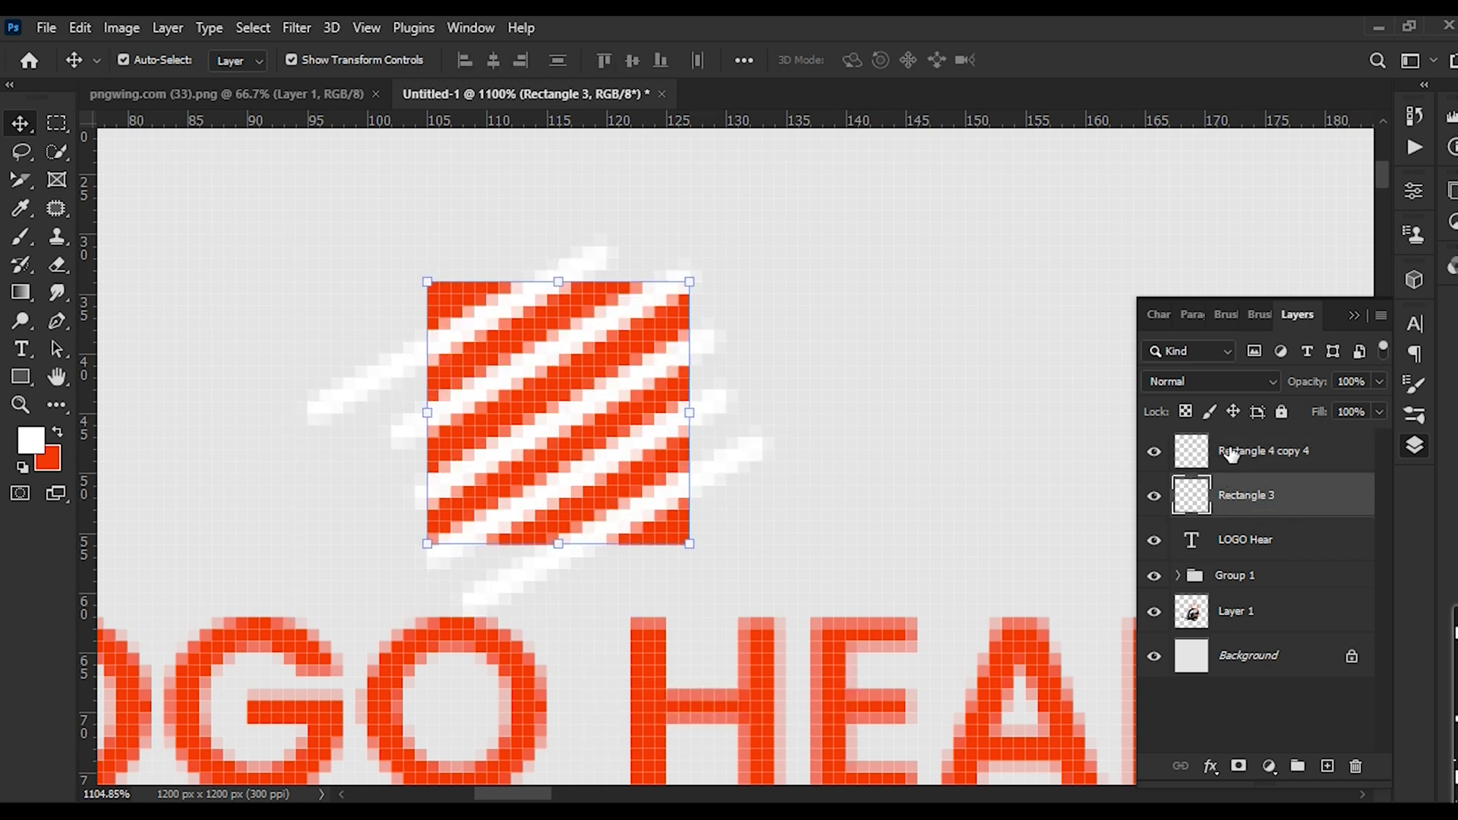
click(1230, 453)
key(Delete)
drag(552, 386, 552, 386)
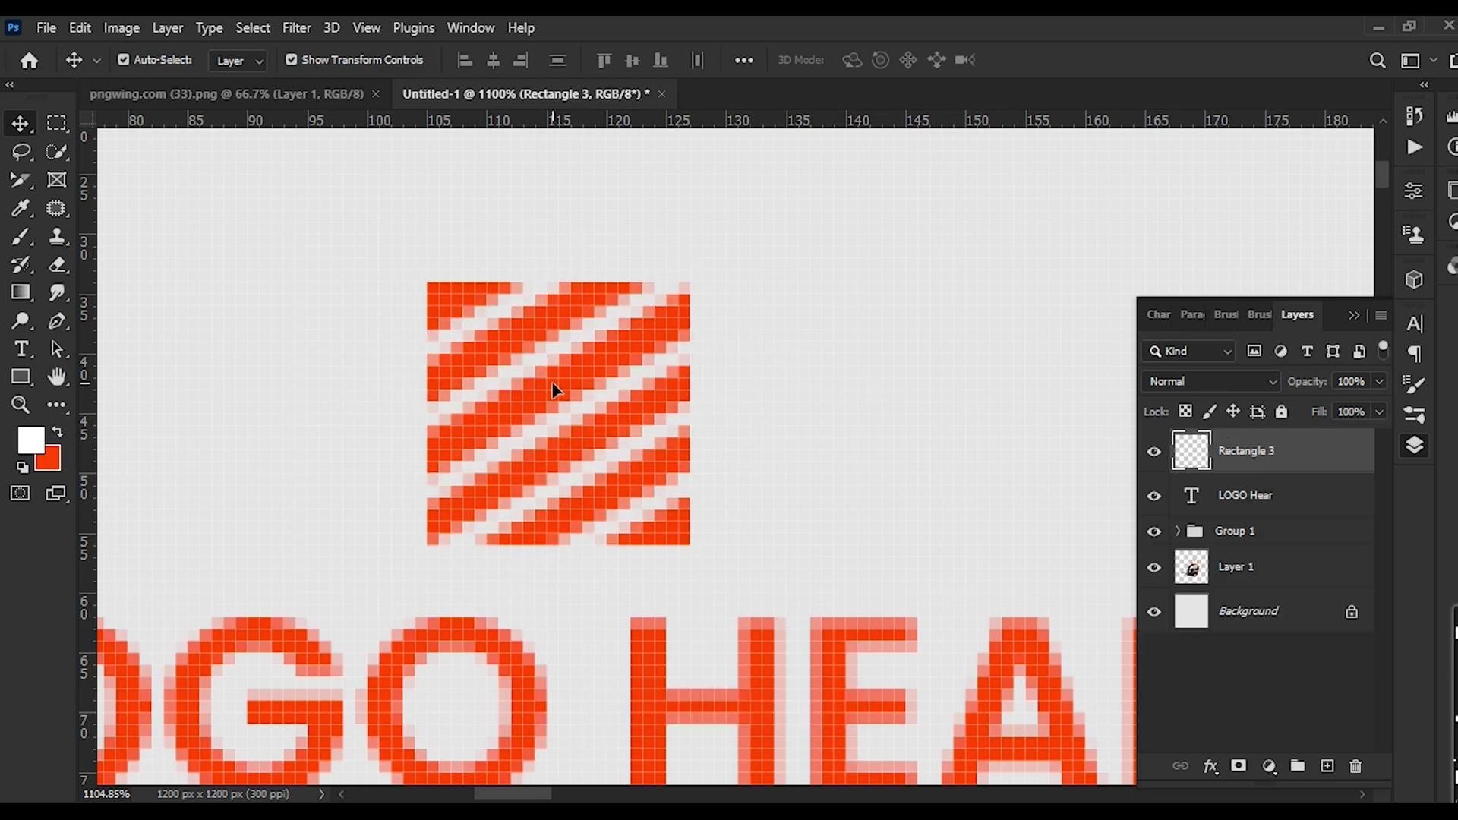
Remove the dashed stroke from the trapezoid around NEW COLLECTION and fill the shape with solid orange
scroll(551, 381, down, 6)
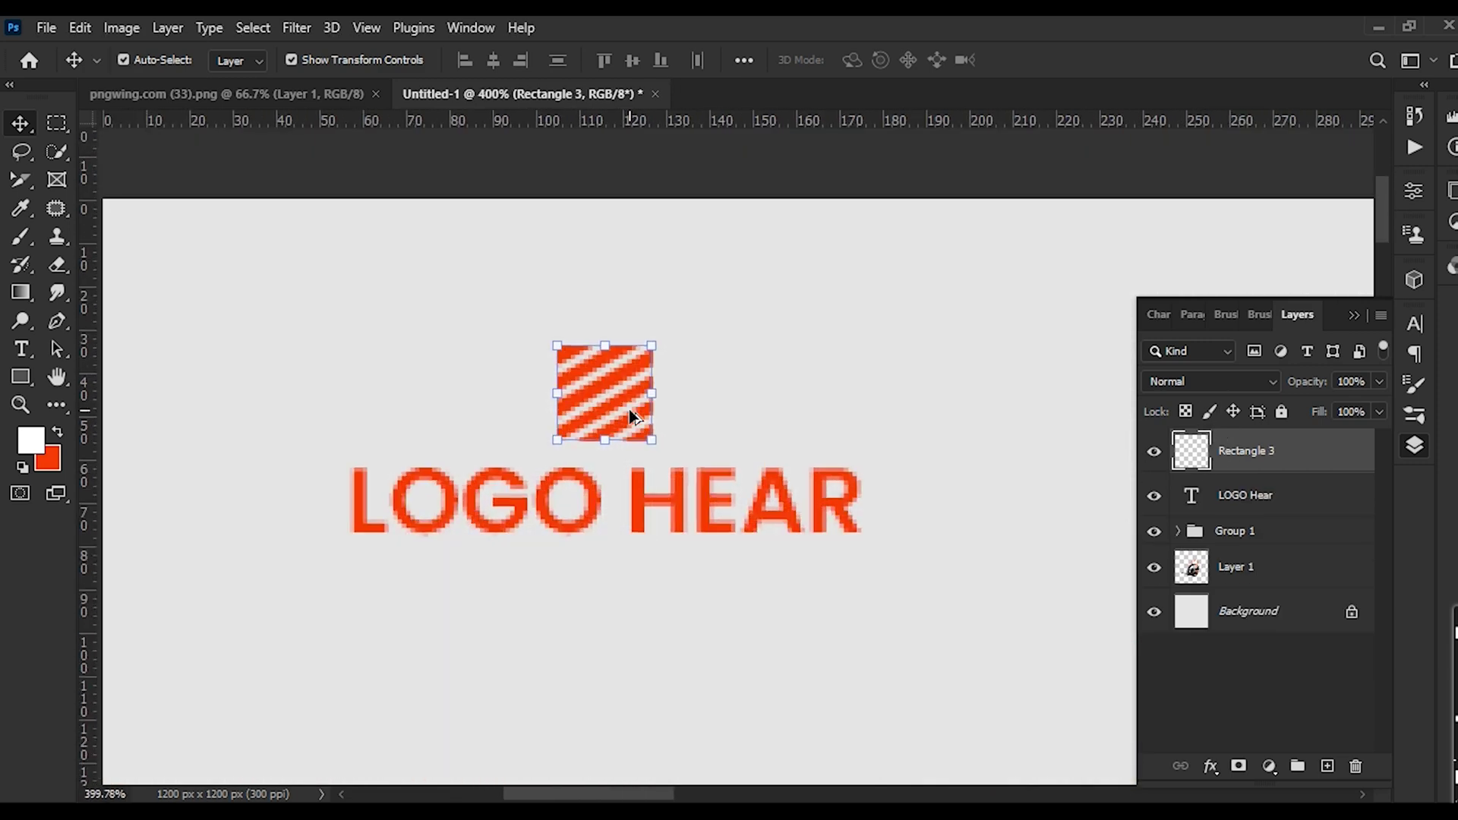
scroll(630, 414, down, 12)
scroll(712, 173, up, 3)
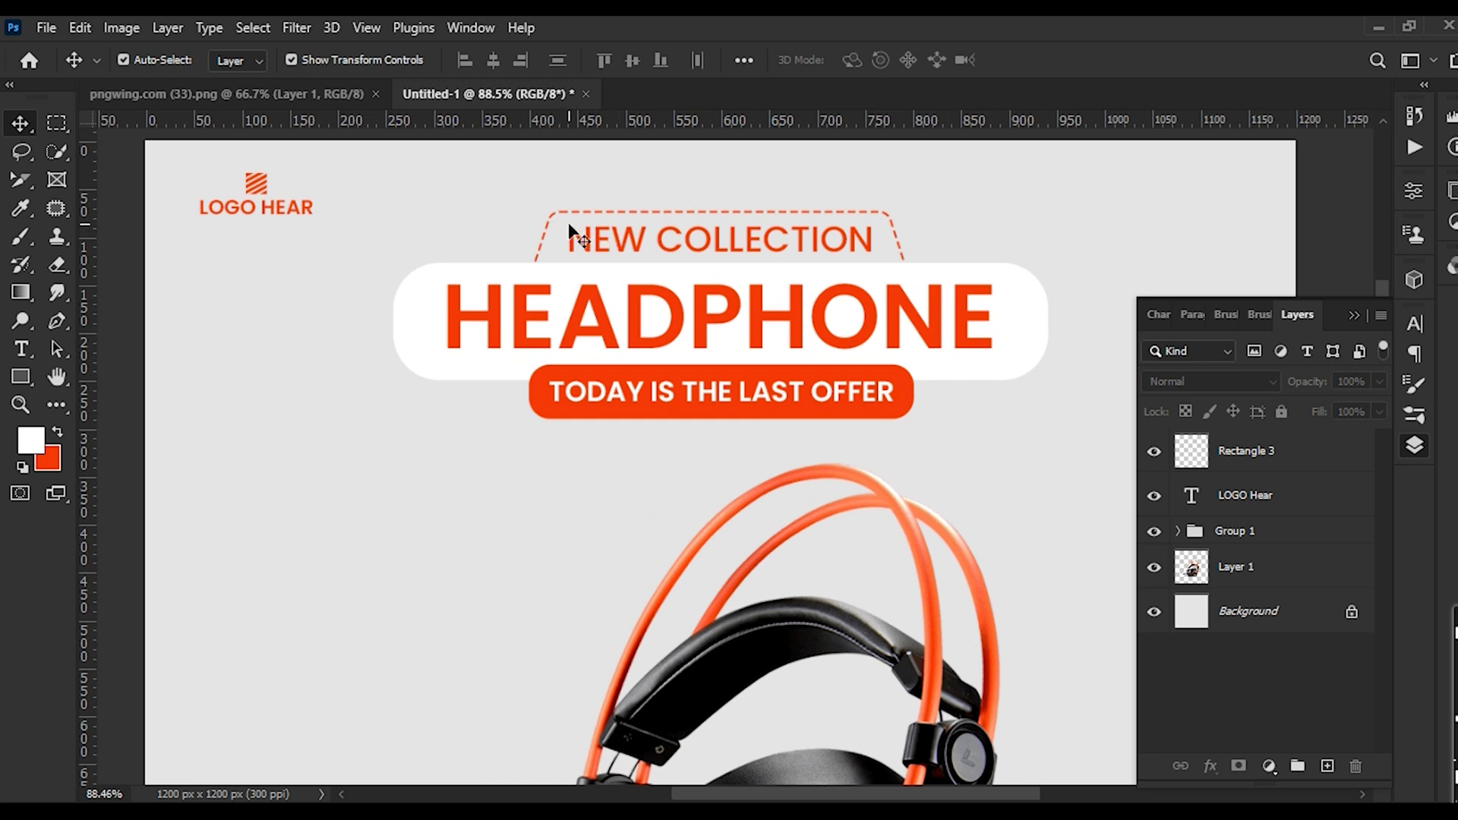
click(638, 193)
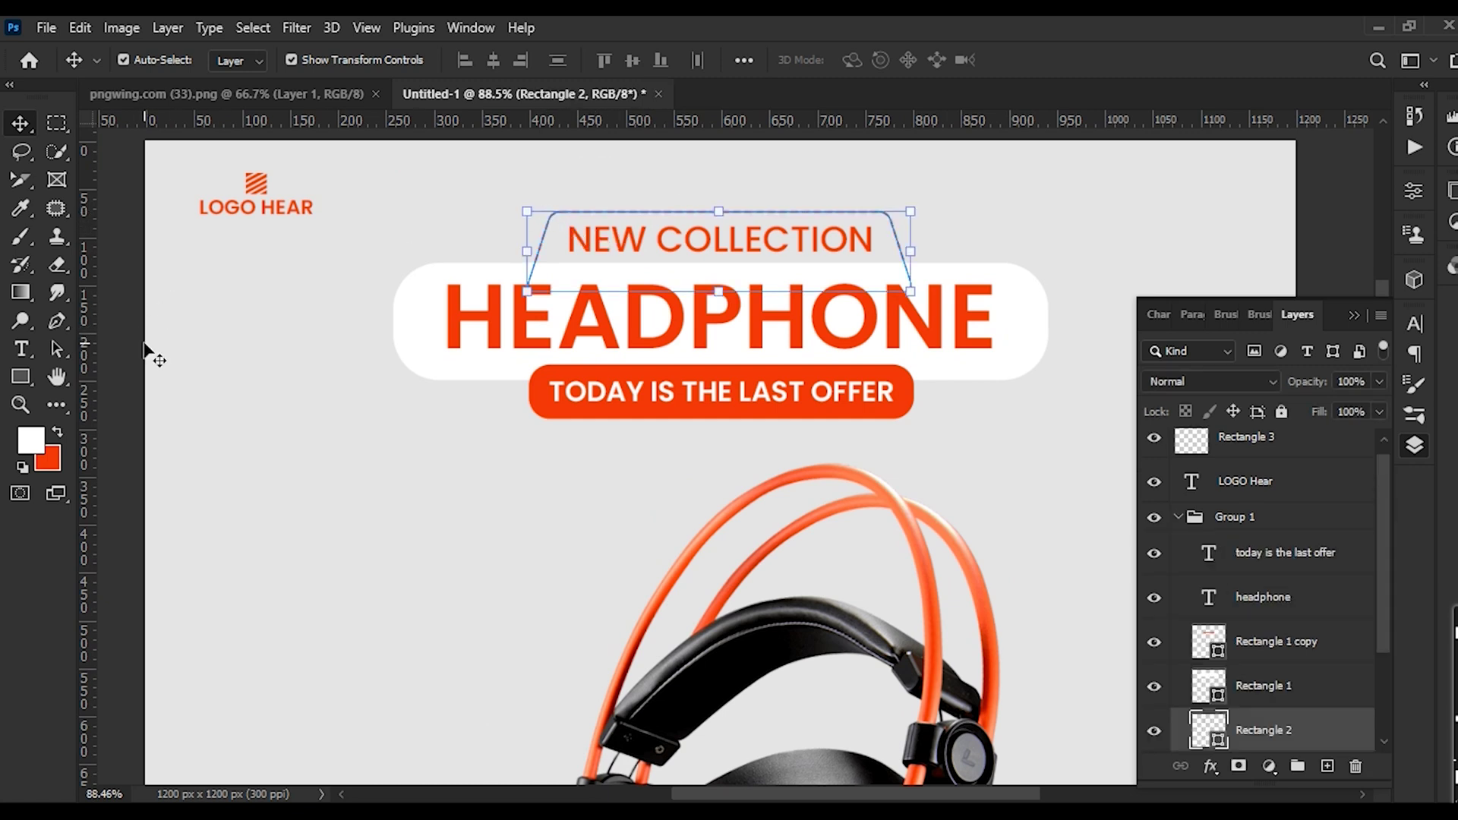
click(22, 372)
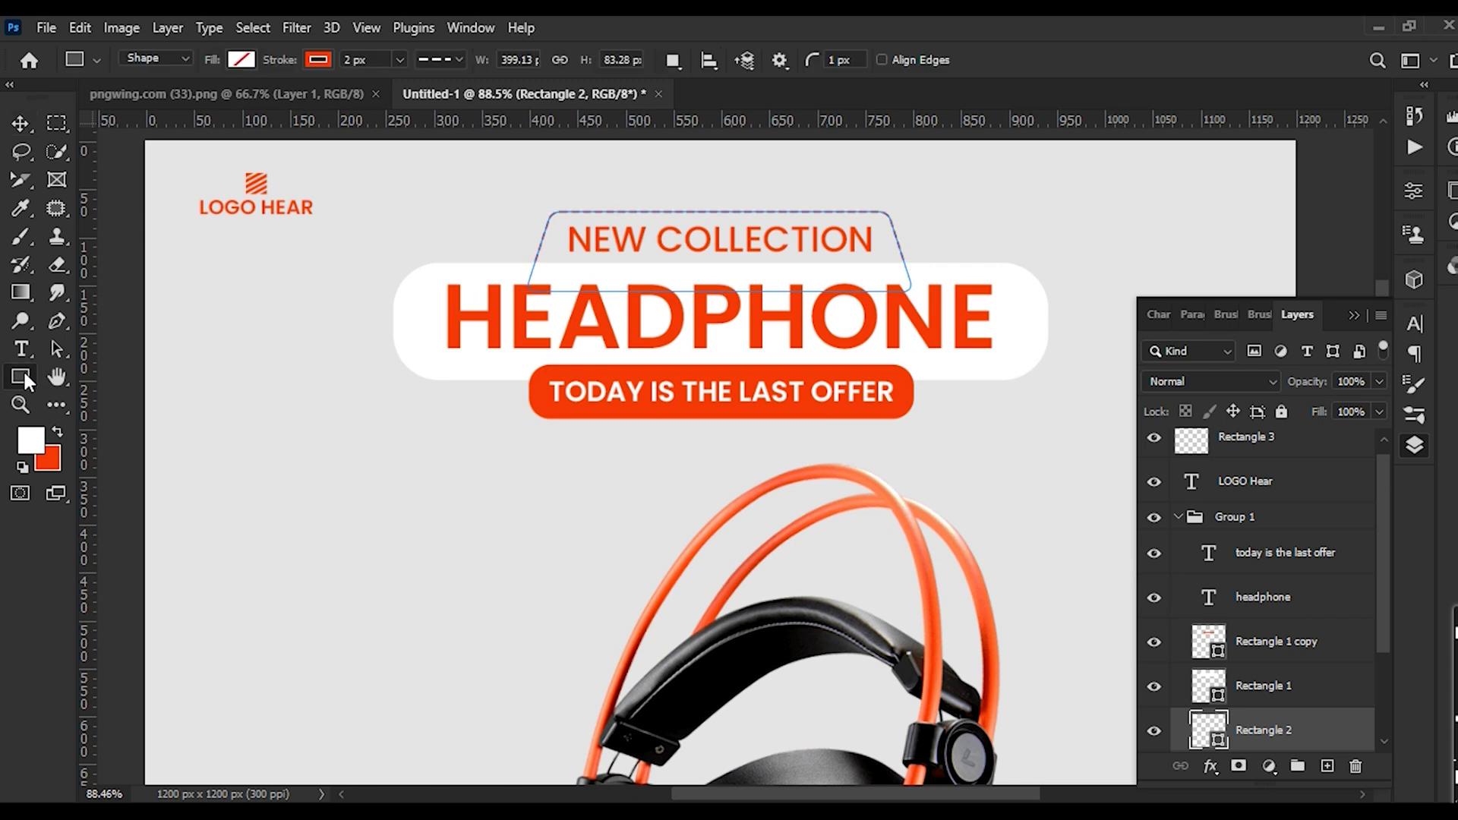
click(317, 59)
click(193, 102)
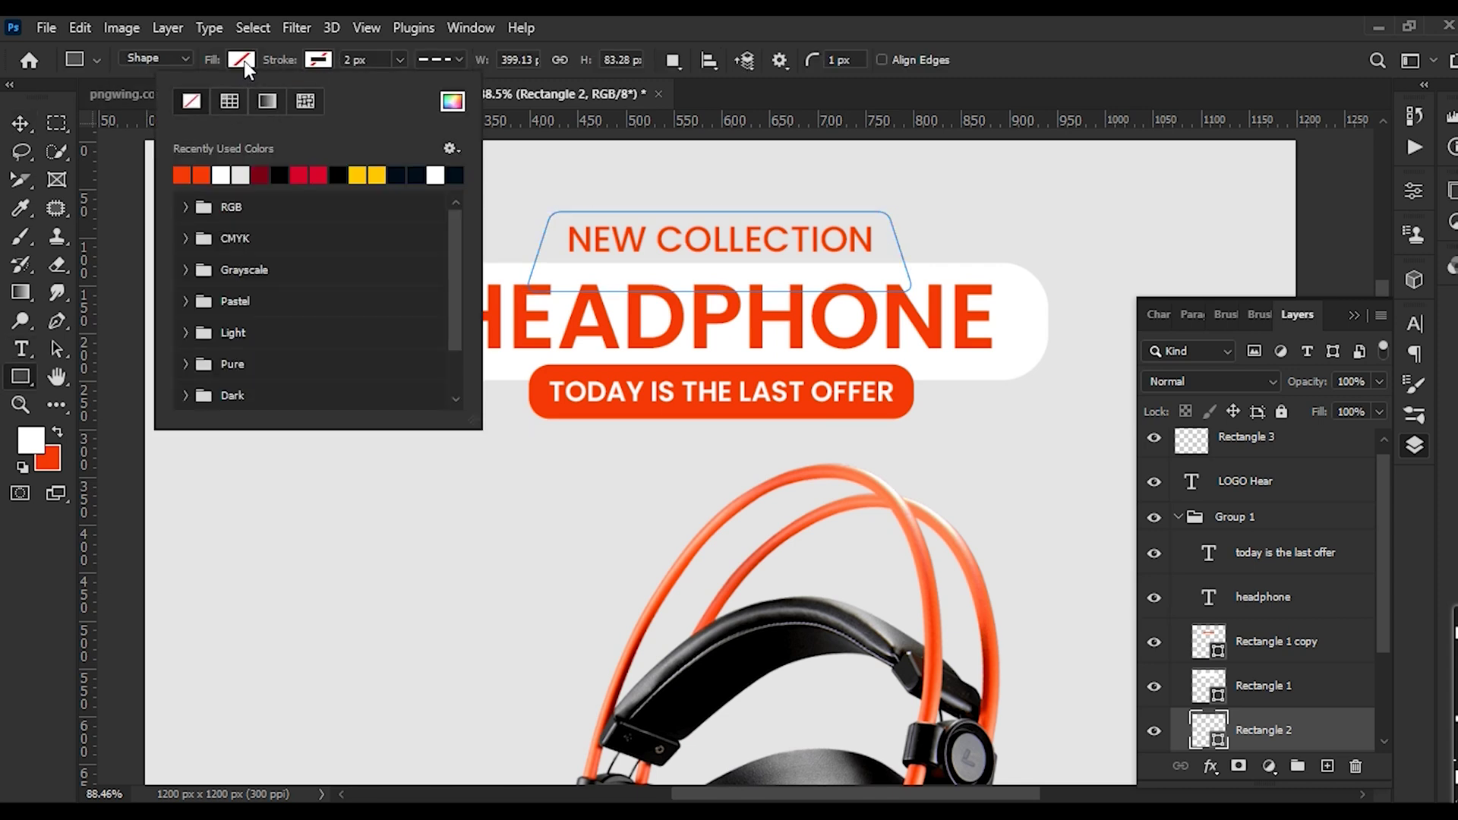
click(244, 61)
click(125, 173)
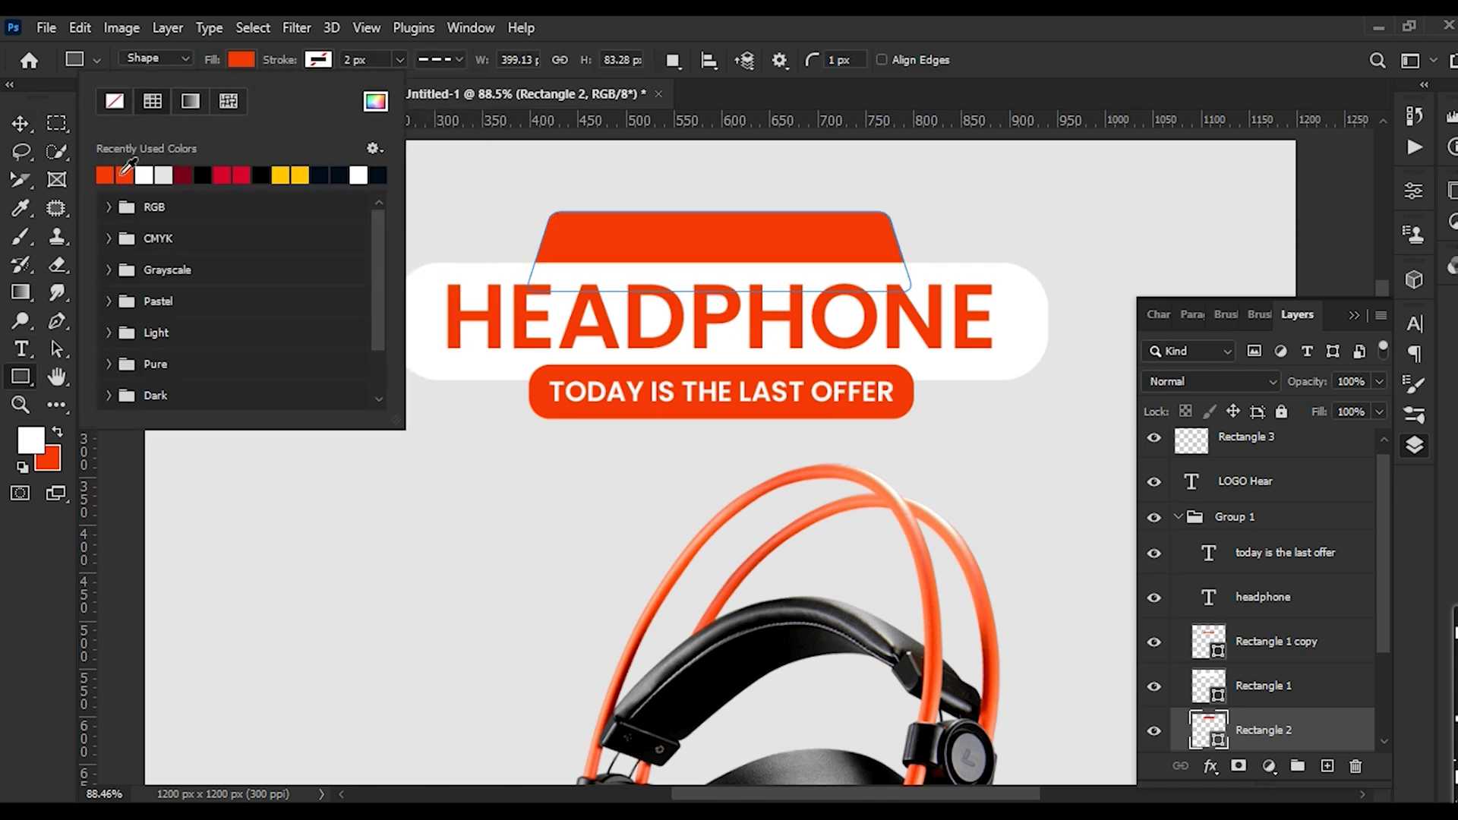
click(18, 126)
click(168, 305)
Move the "new collection" text layer above the orange trapezoid's layer and recolour the text white
click(634, 237)
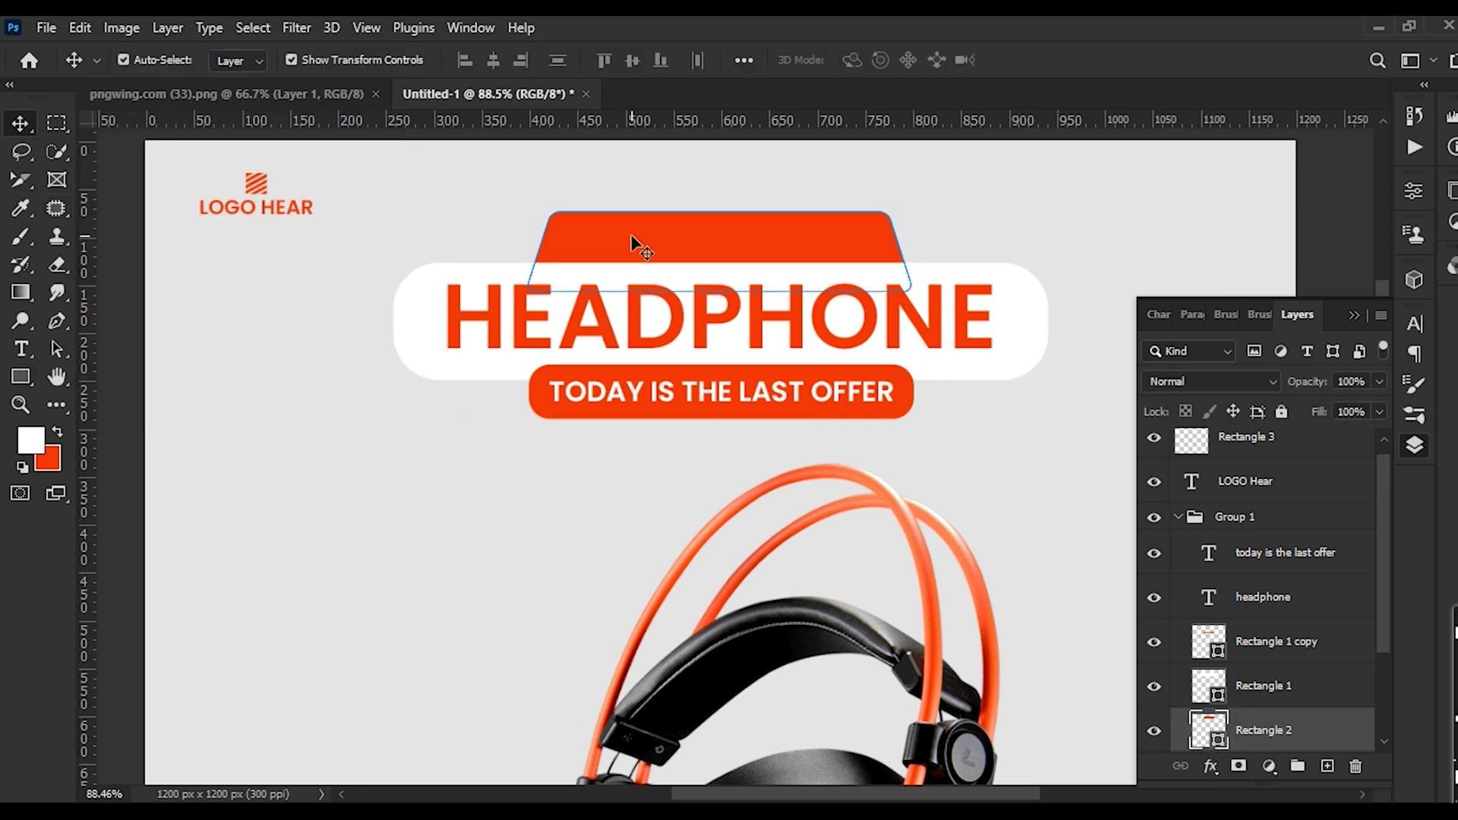
click(1276, 691)
scroll(1276, 696, down, 2)
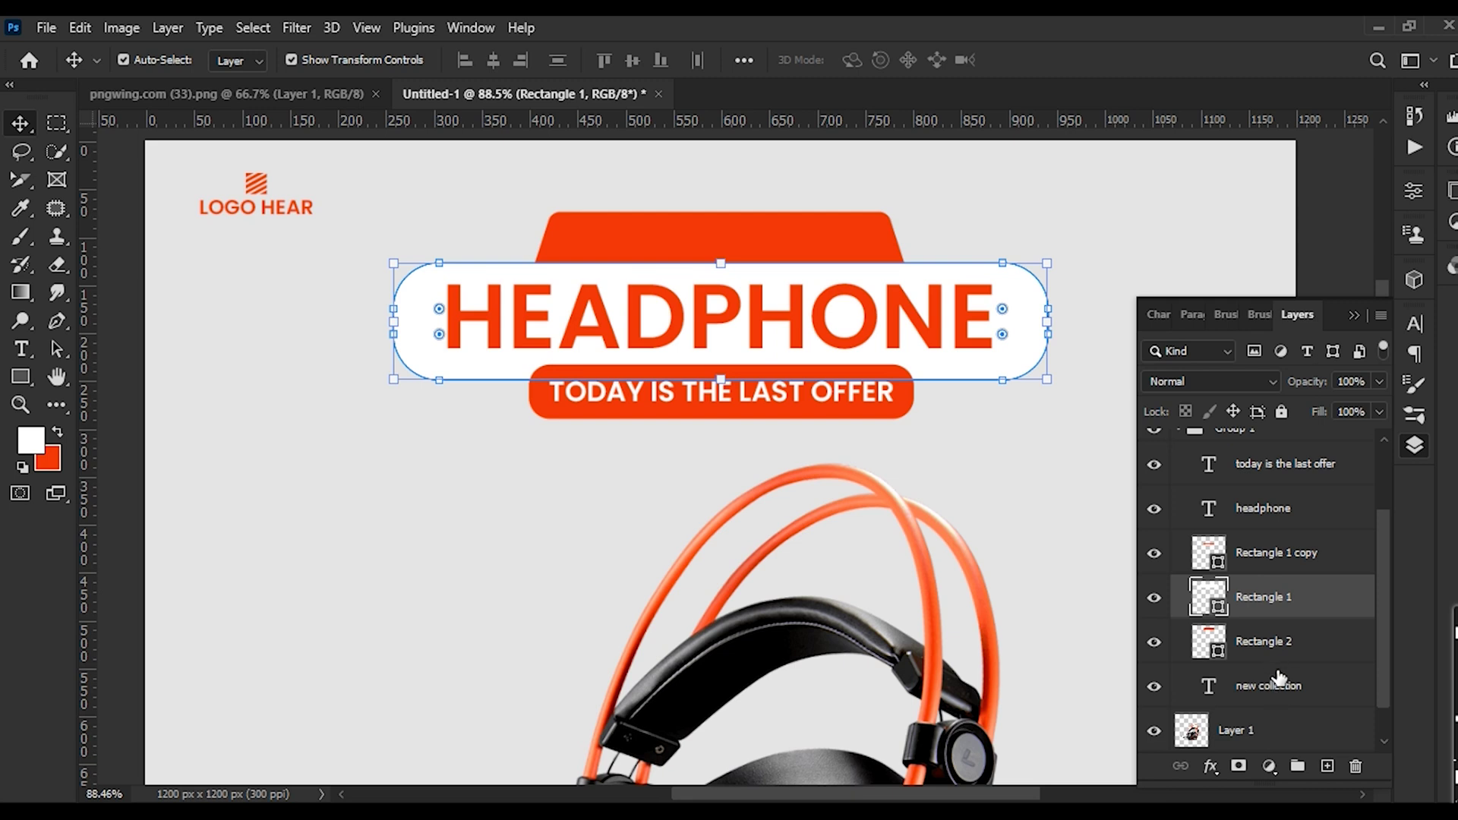
drag(1275, 684, 1252, 635)
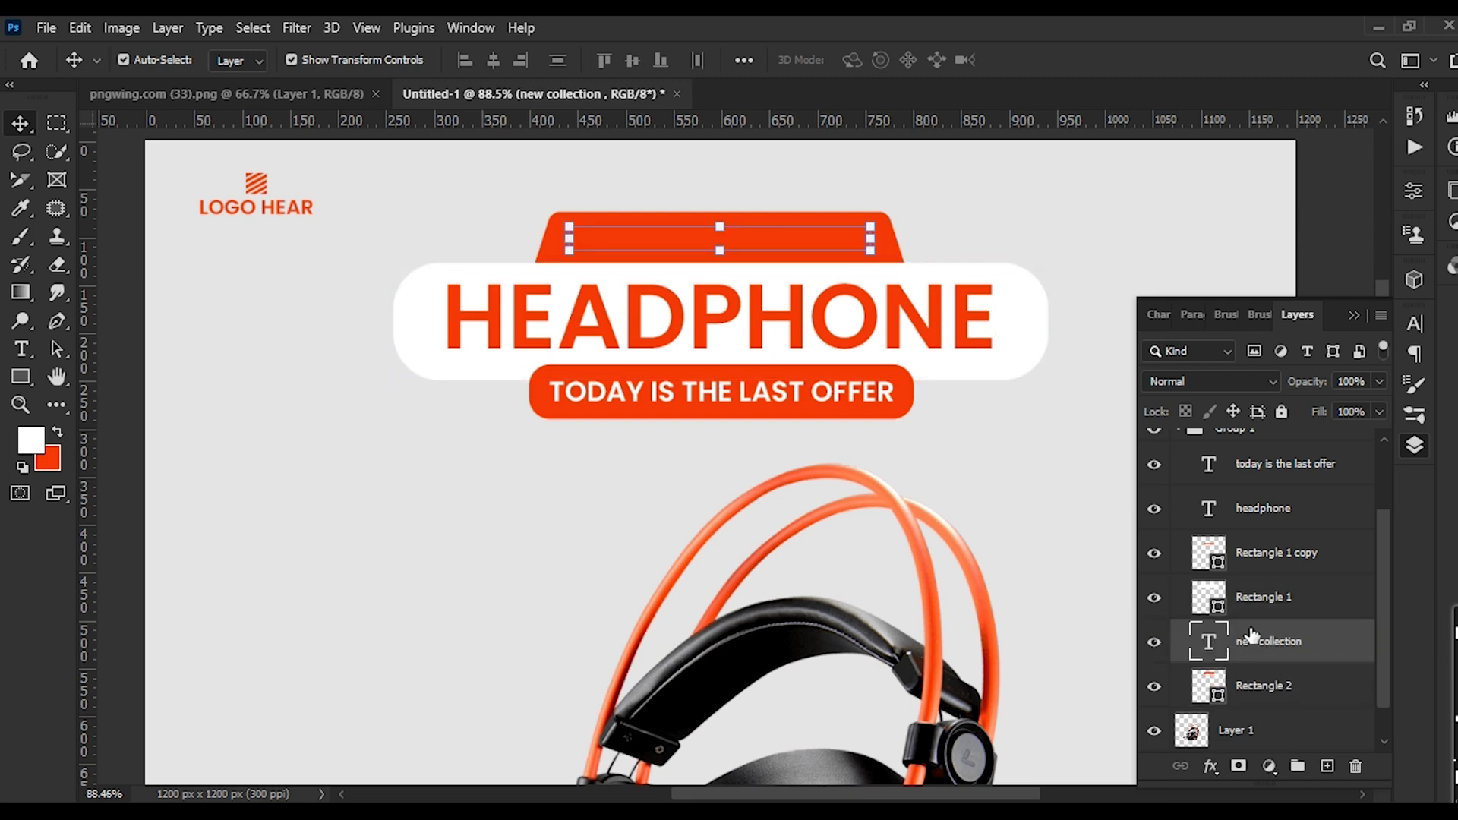
key(alt+BackSpace)
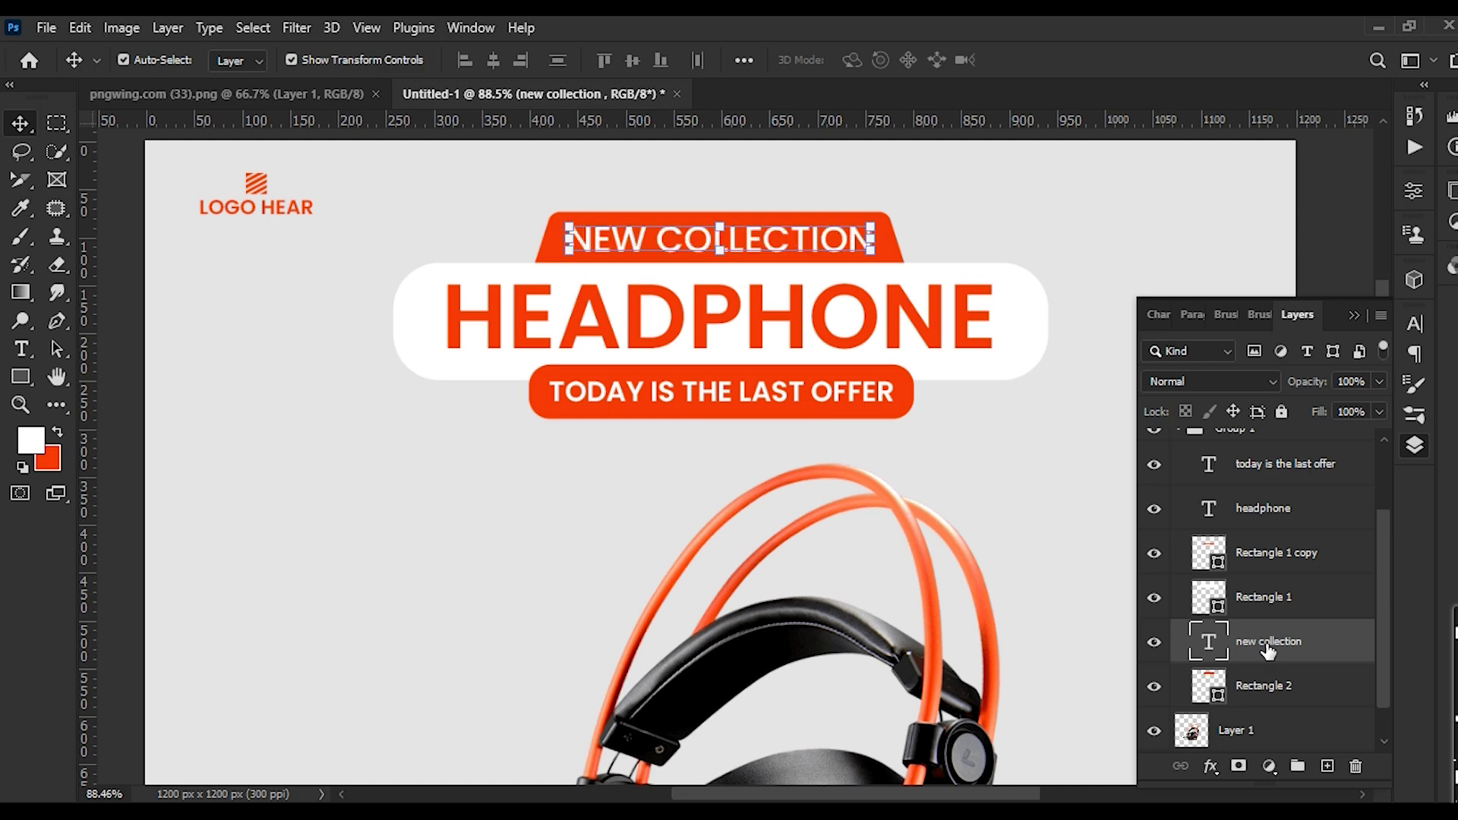
click(434, 491)
scroll(651, 393, down, 4)
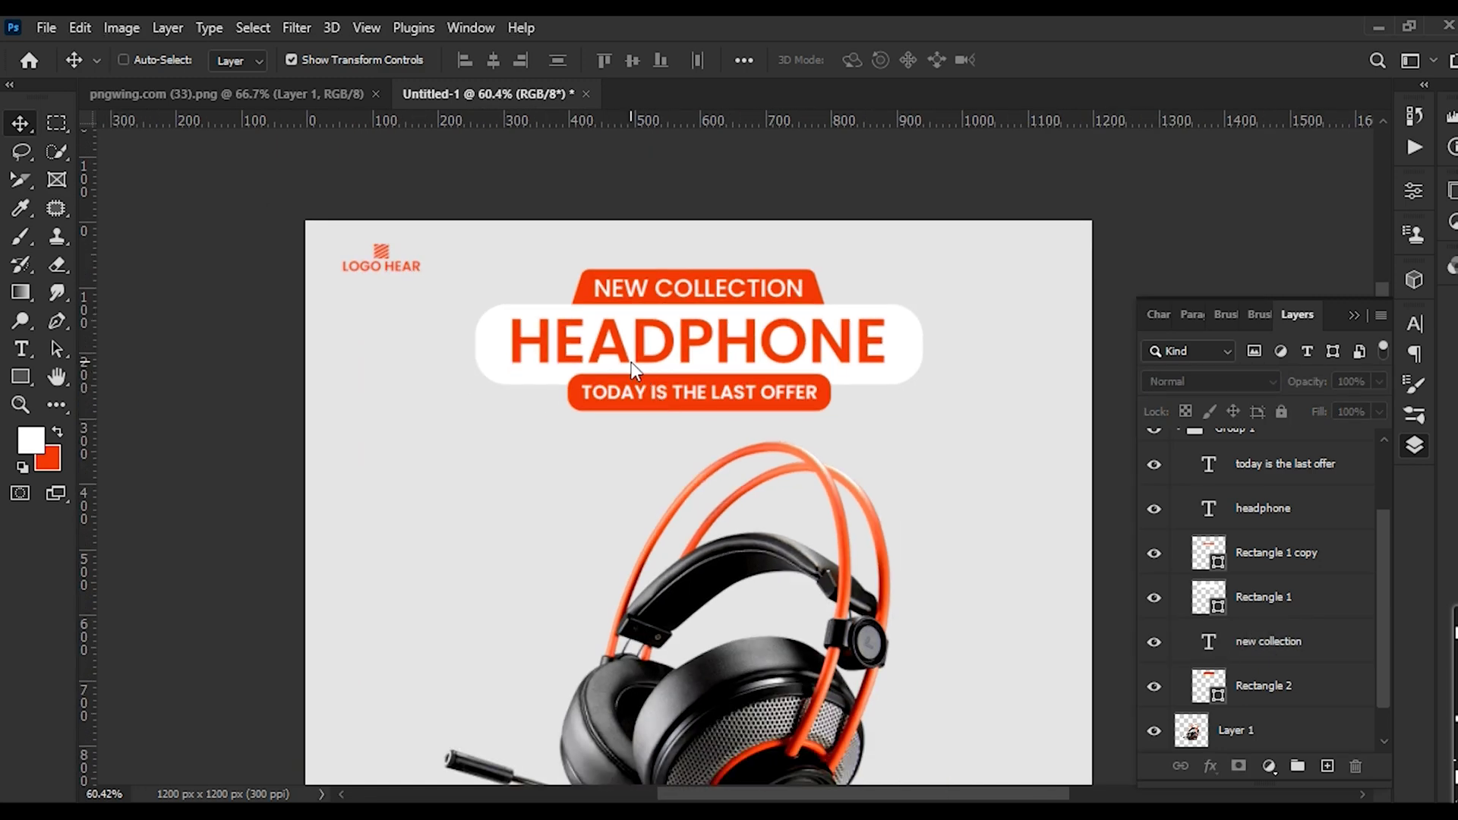
Draw a rectangle about 642 × 178 px around the HEADPHONE heading
key(ctrl+s)
click(878, 689)
scroll(835, 357, down, 1)
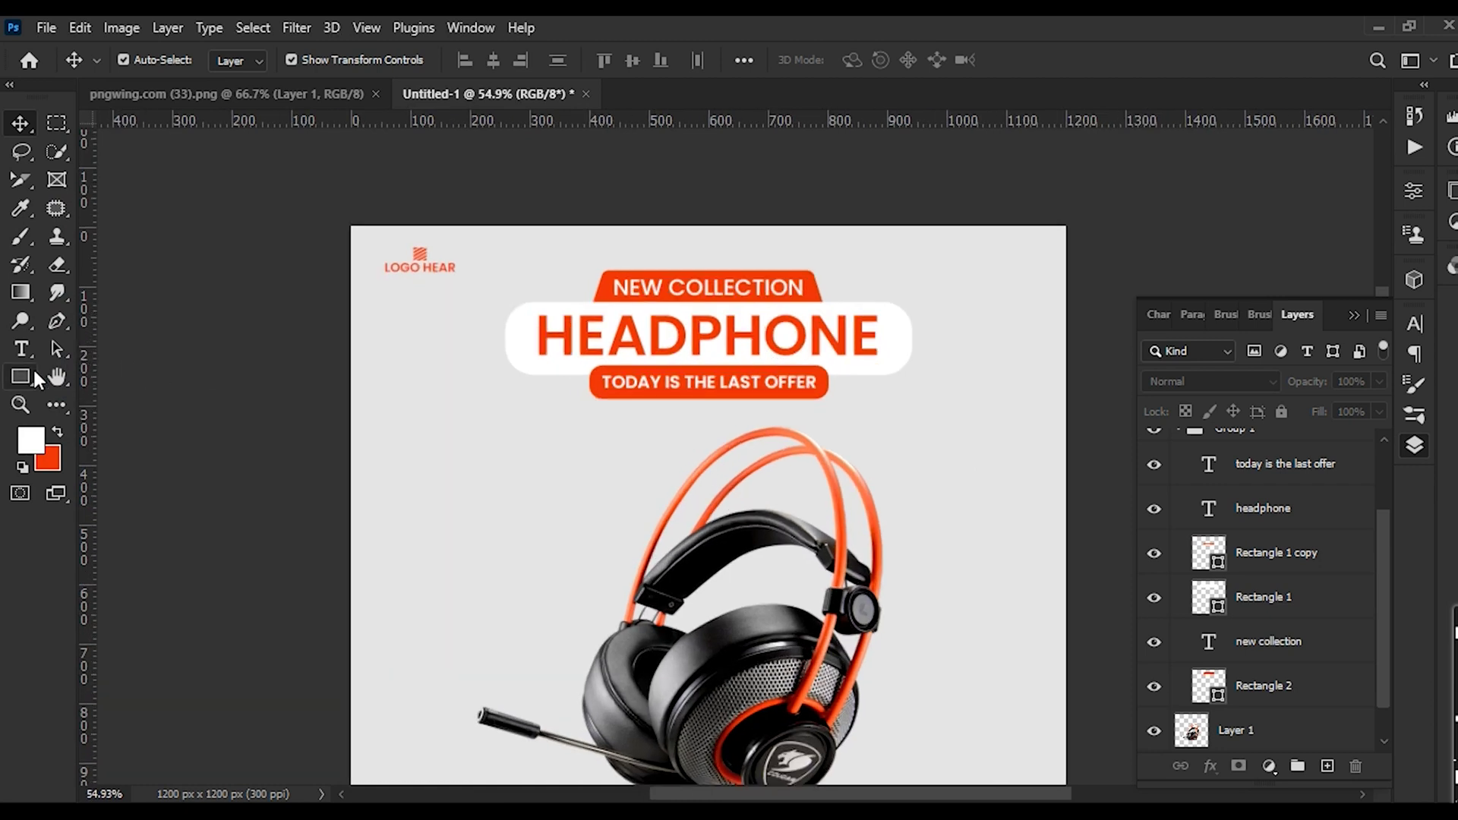
drag(29, 373, 91, 375)
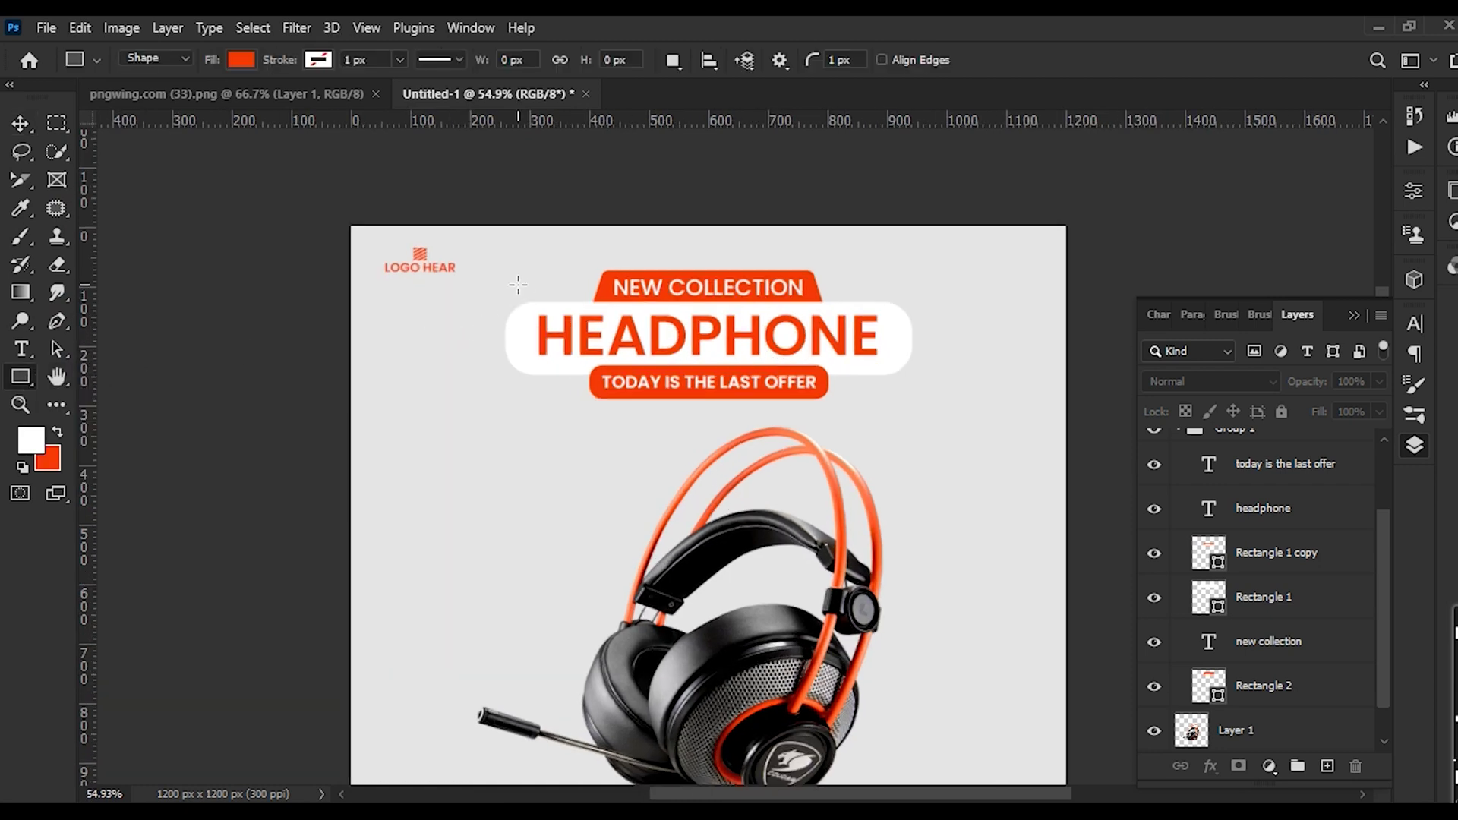
drag(517, 284, 898, 388)
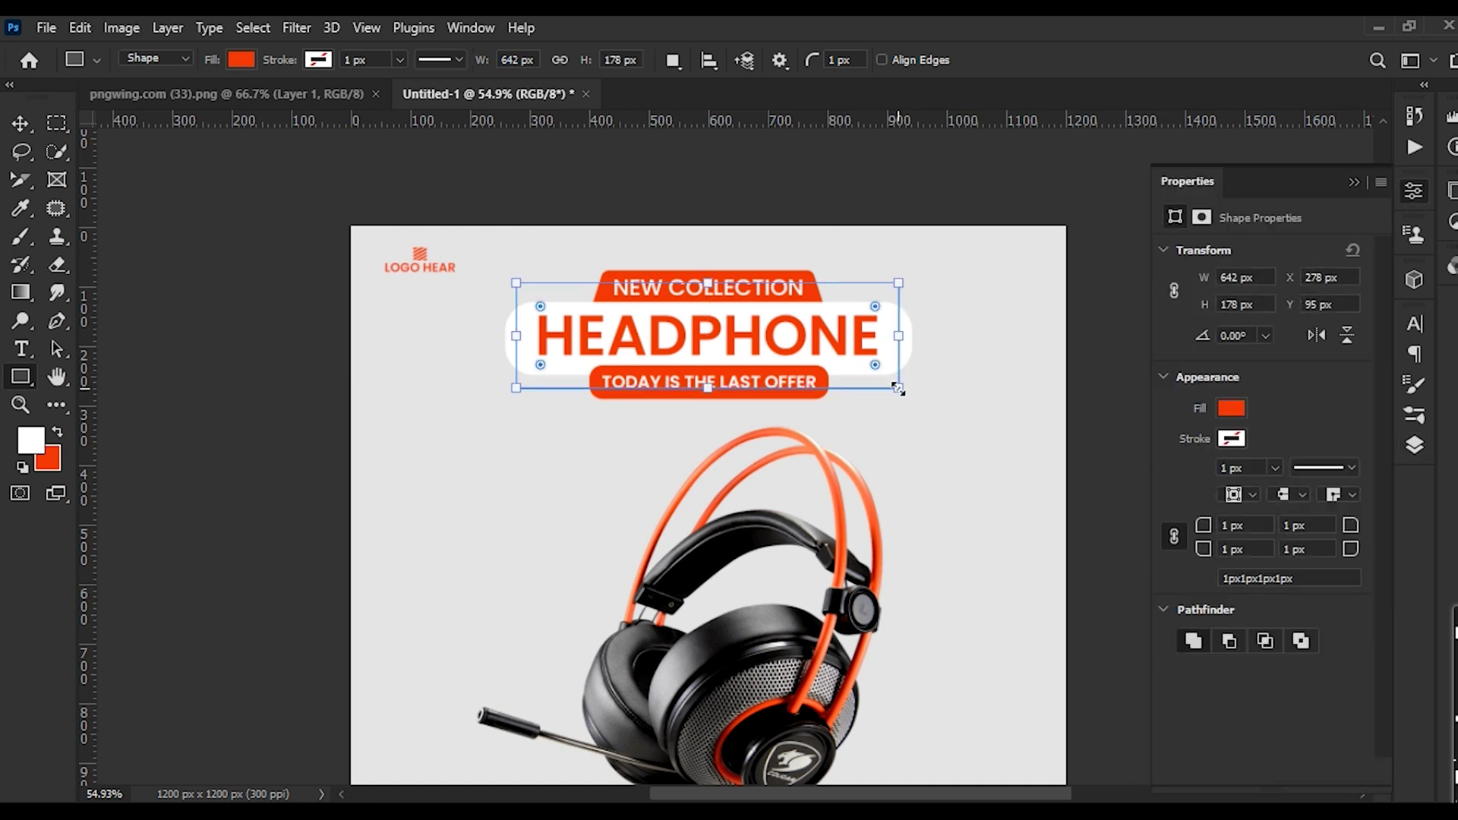
Give the new rectangle no fill and an orange dashed stroke, and deselect it
click(240, 57)
click(115, 101)
click(316, 60)
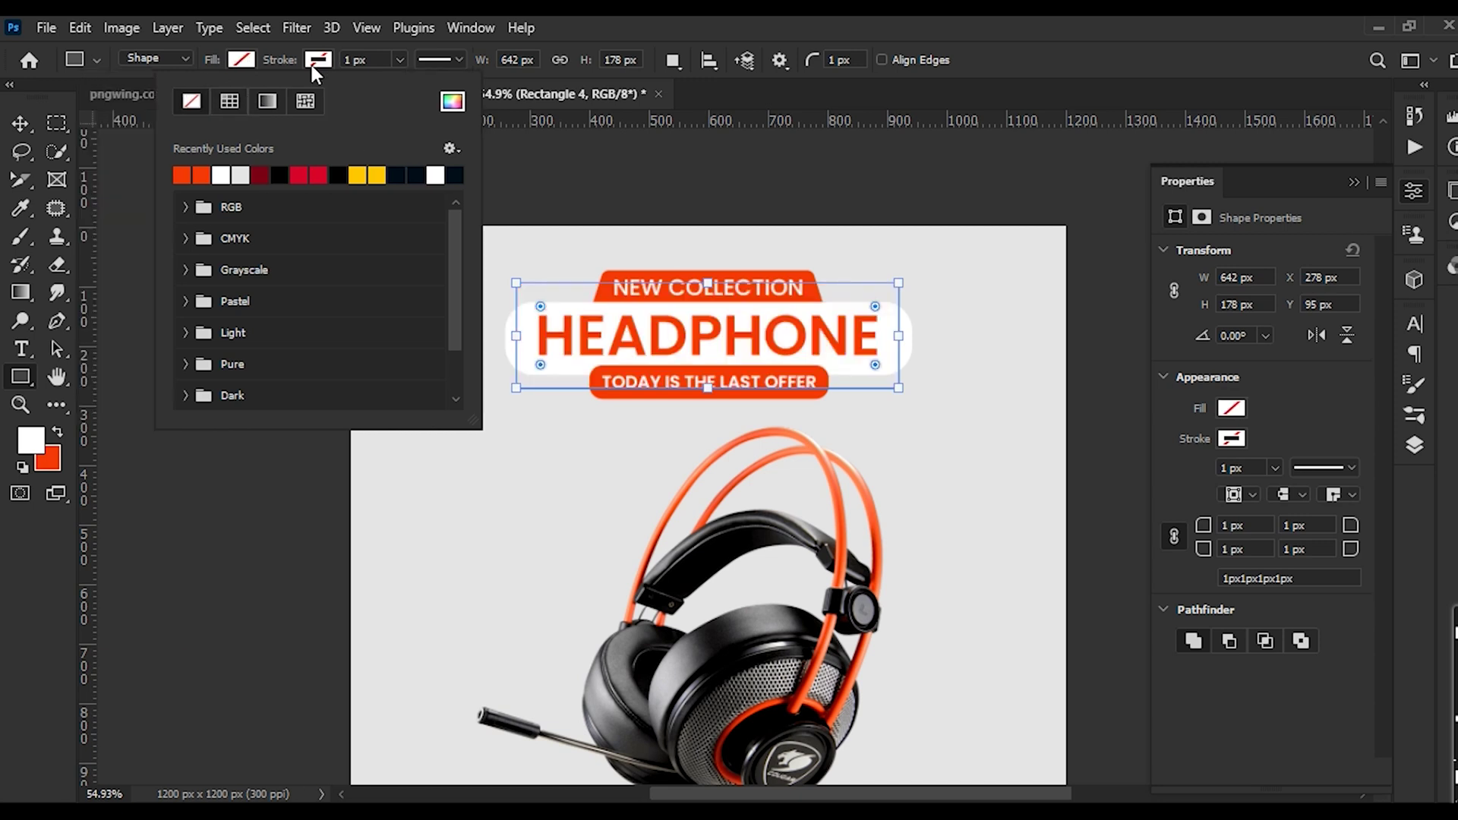
click(202, 175)
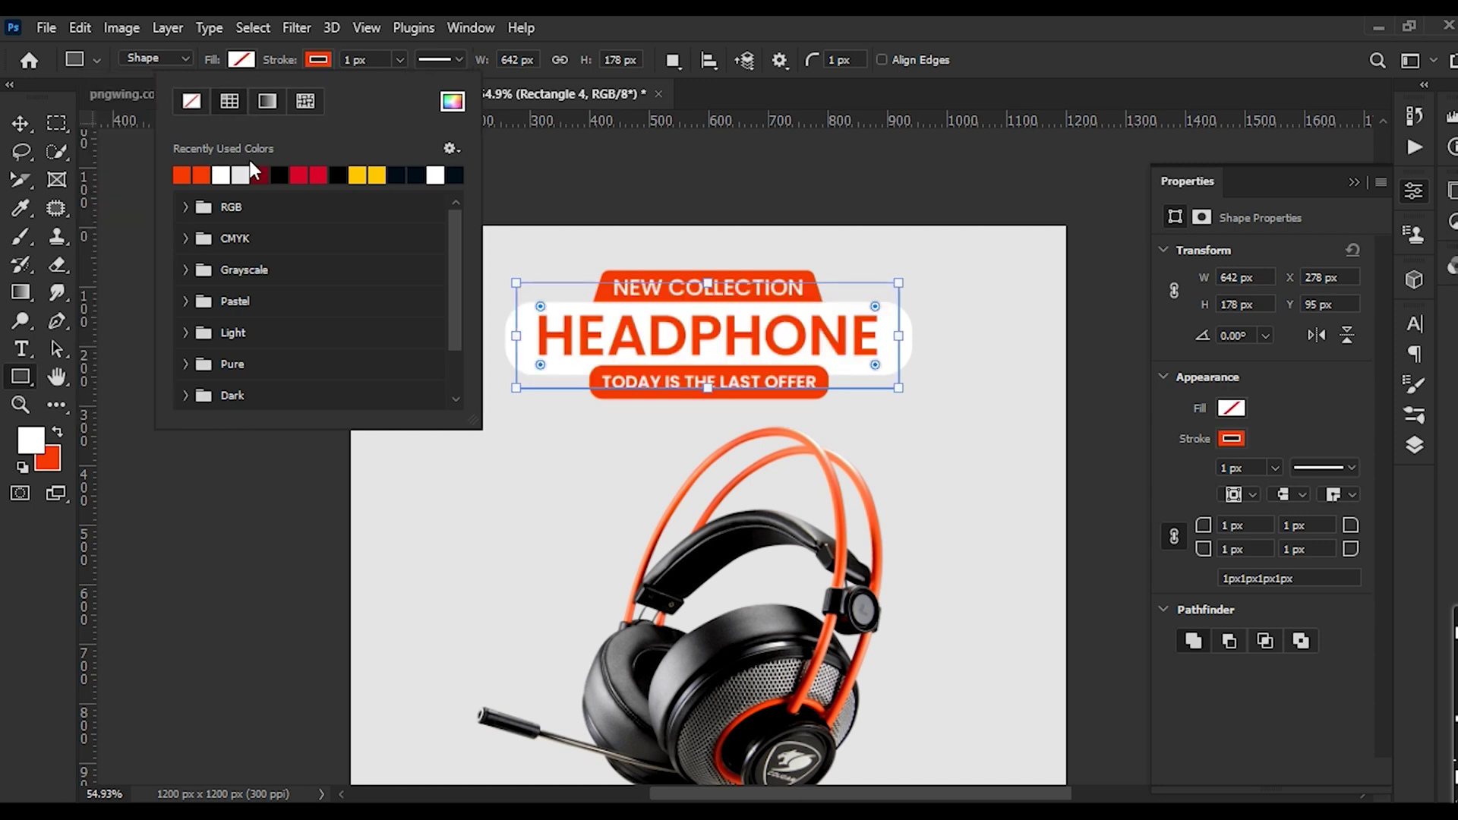
click(448, 63)
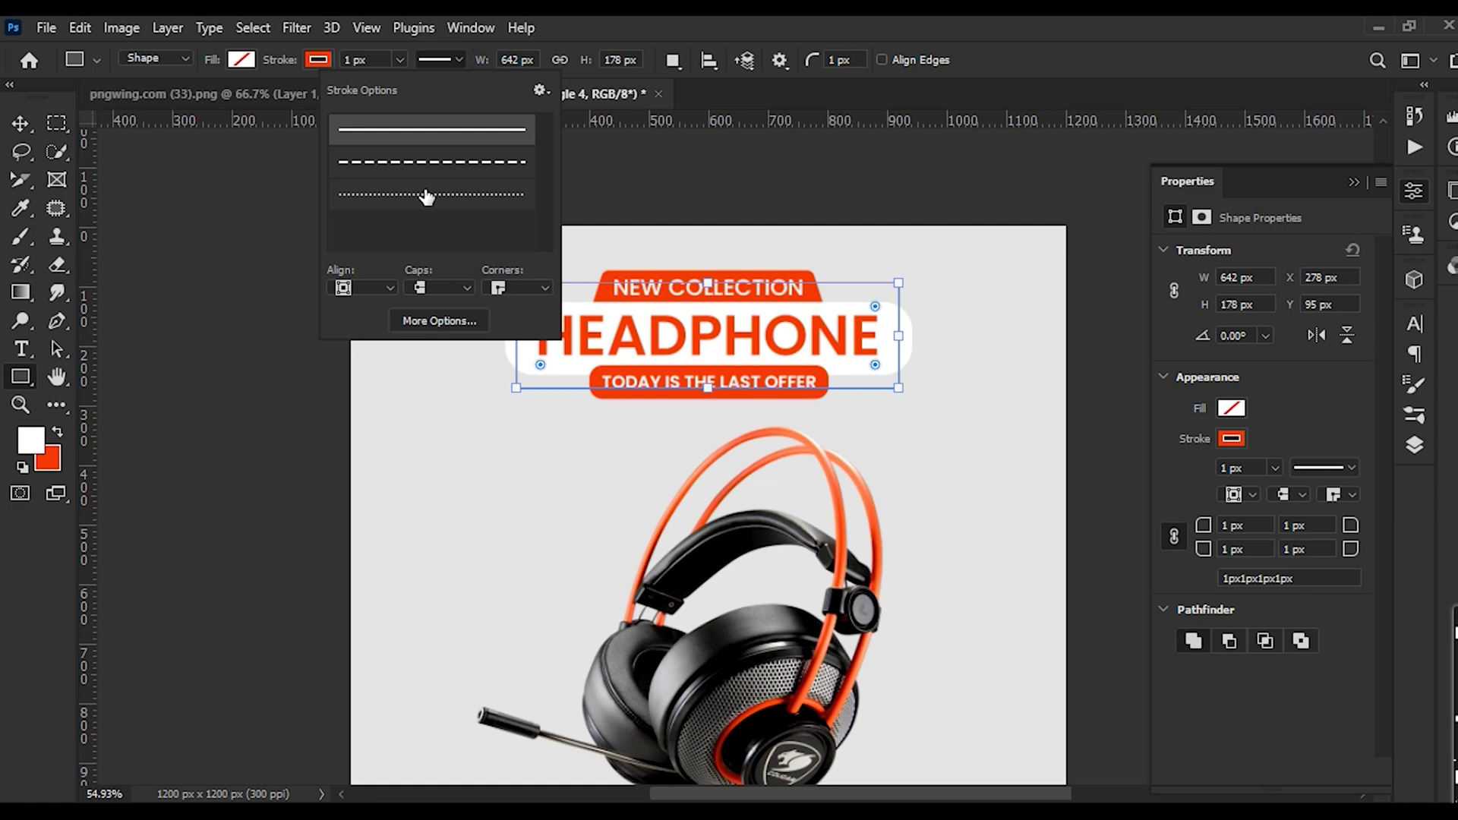
click(425, 162)
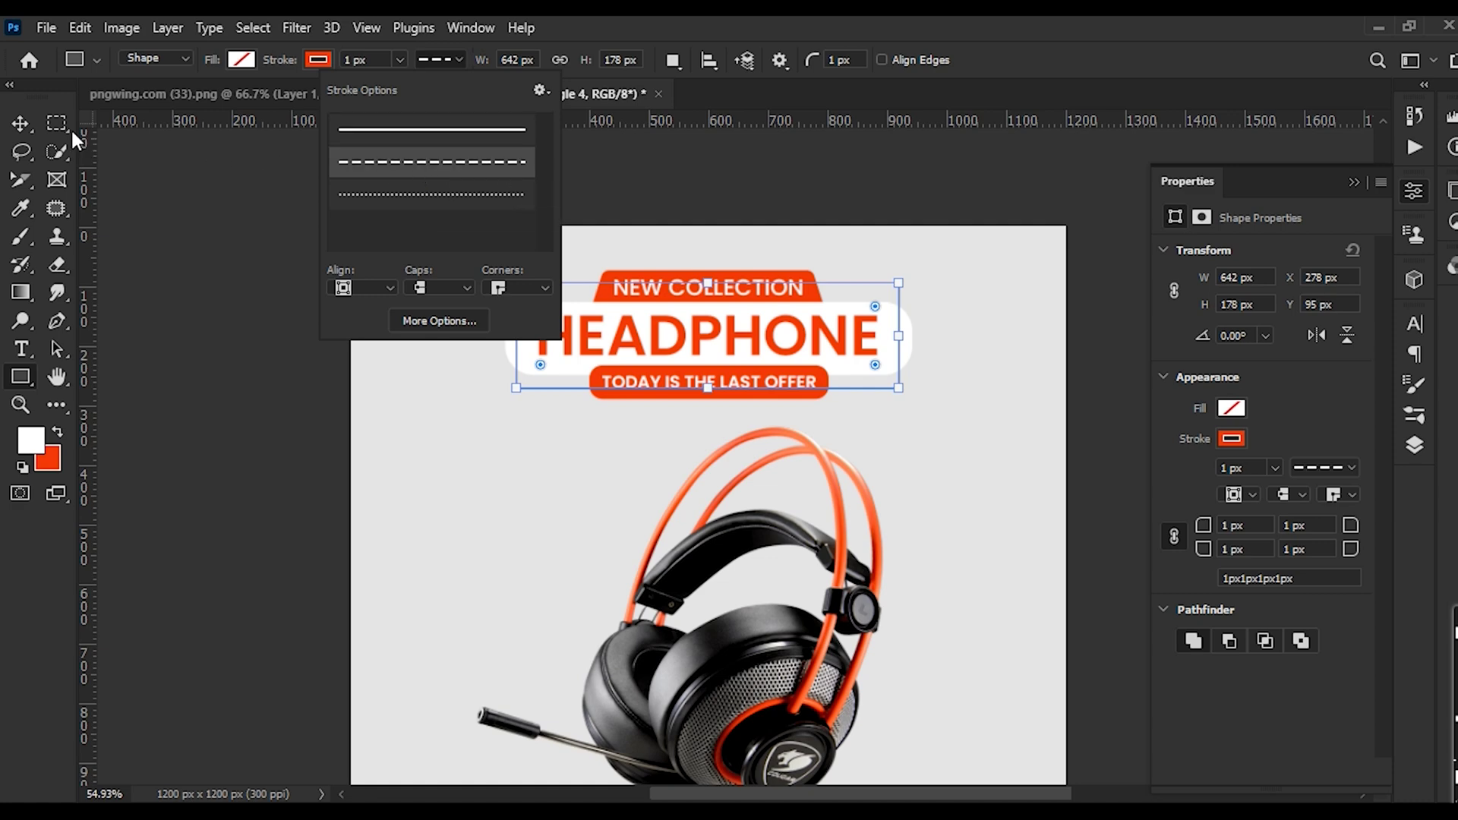
click(28, 128)
click(276, 585)
scroll(840, 290, up, 5)
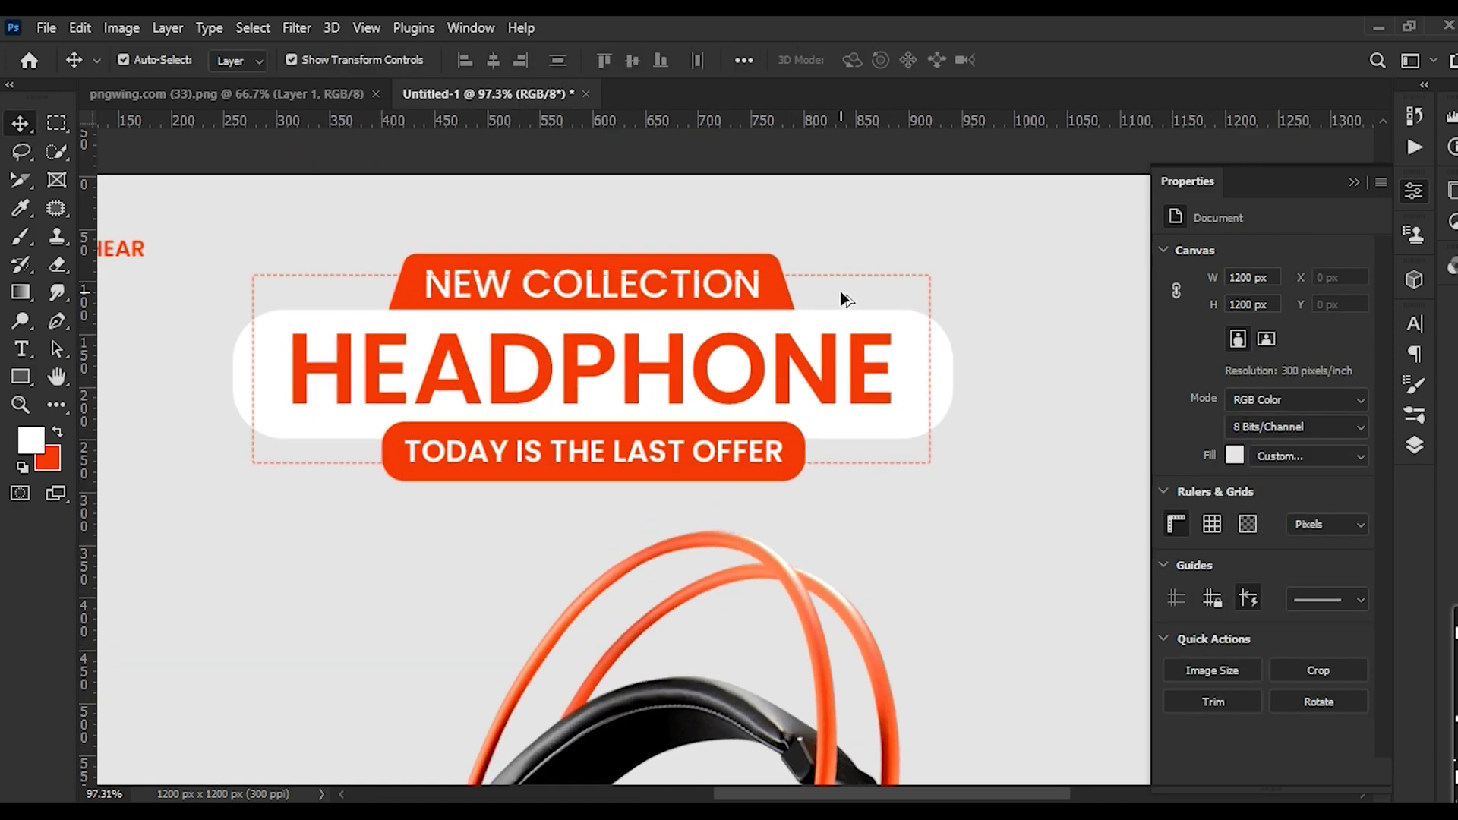
Set the outline rectangle's stroke width to 2 px and change its line style to dotted
click(970, 267)
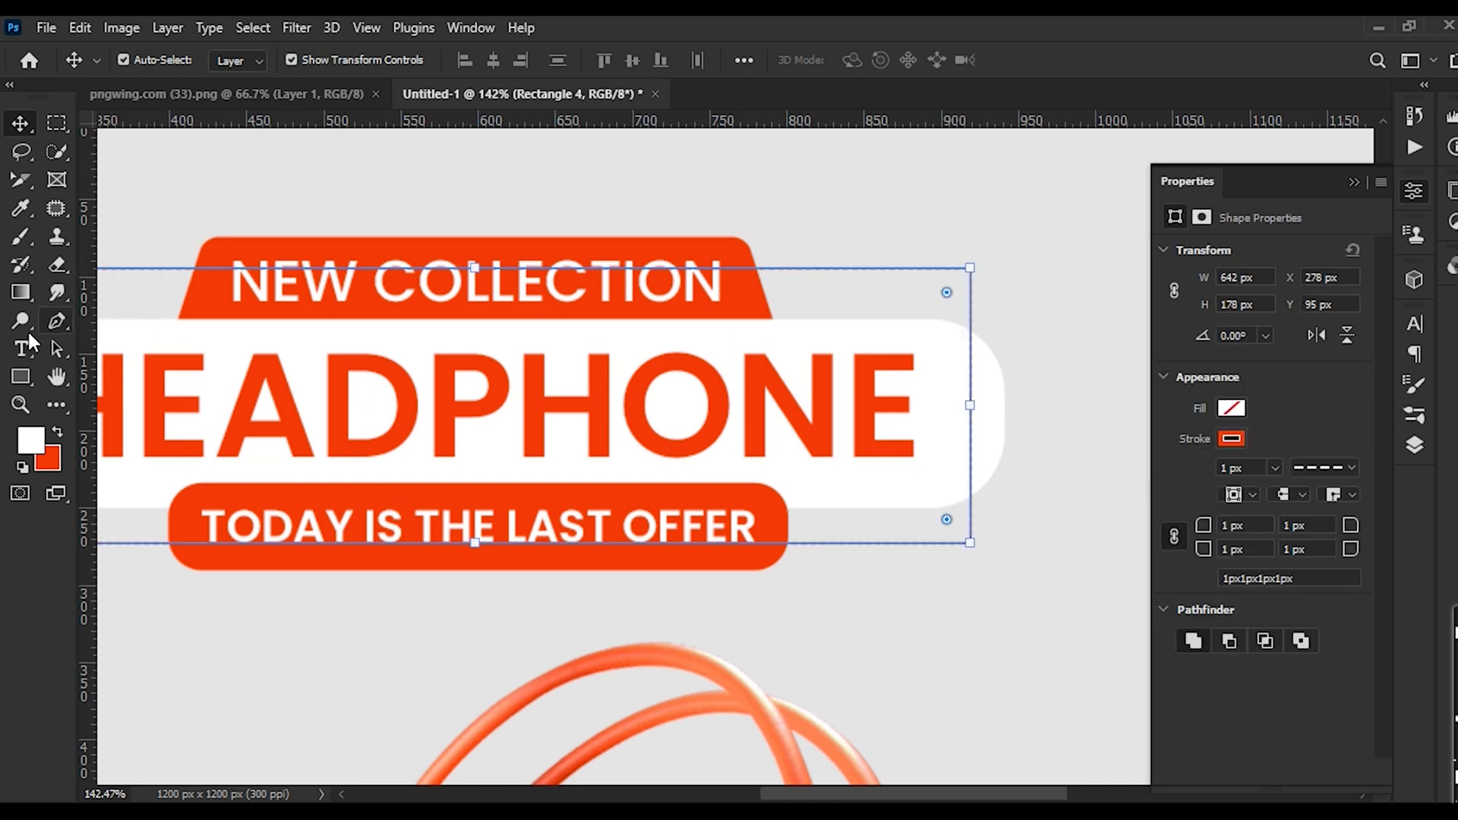
key(u)
click(372, 60)
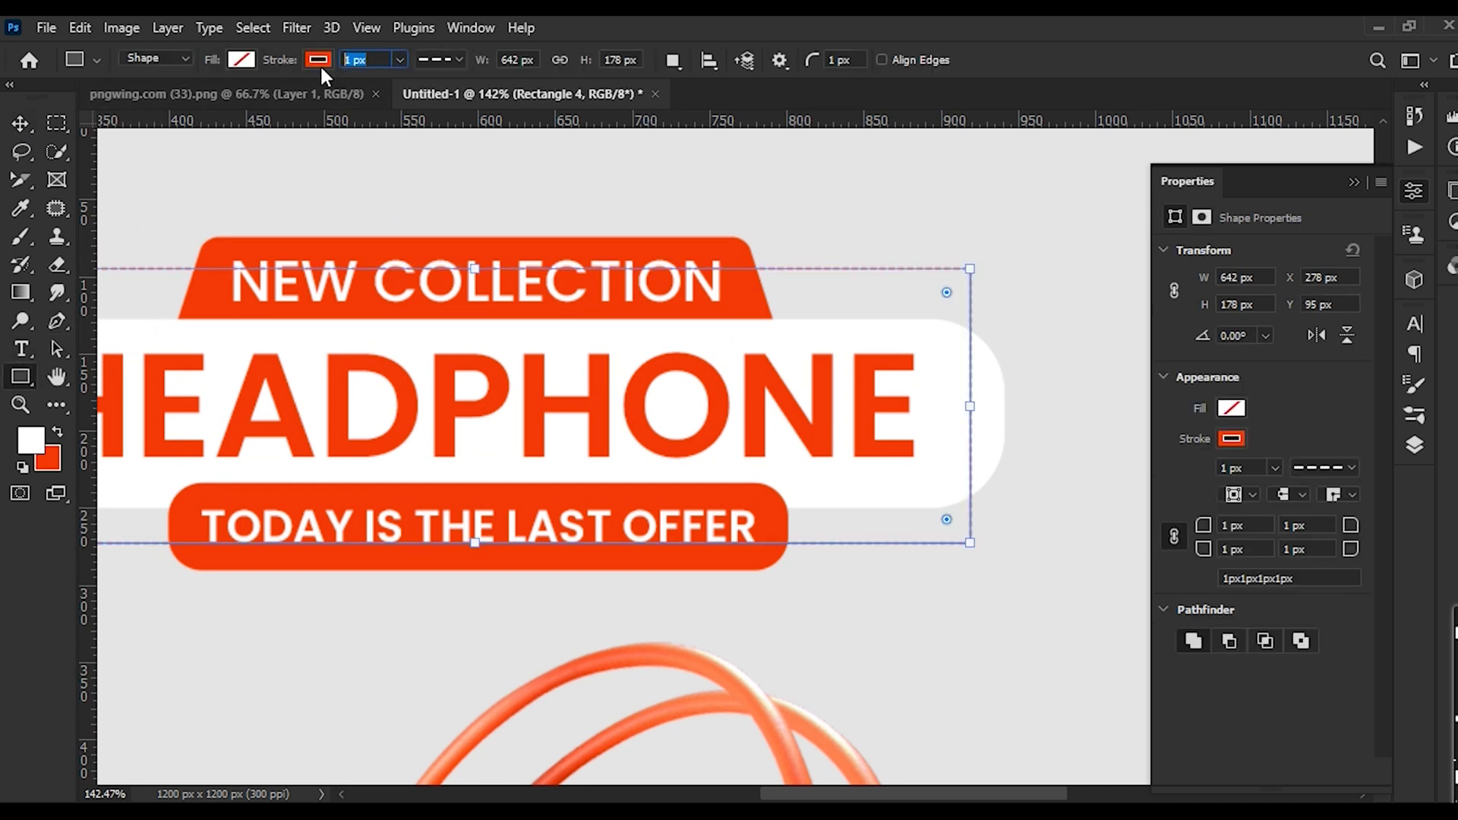
text(2)
key(Return)
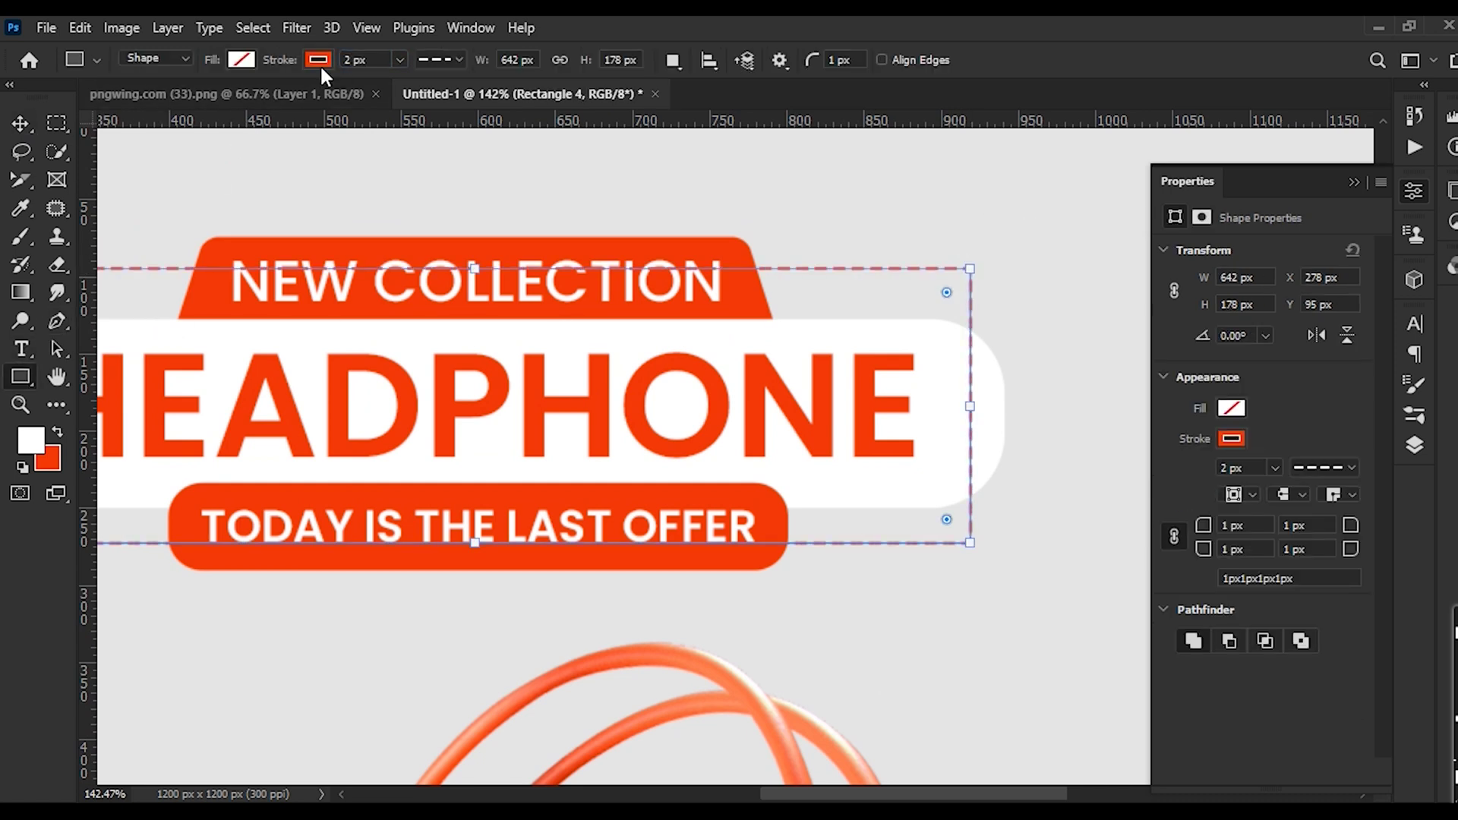
click(456, 61)
click(440, 199)
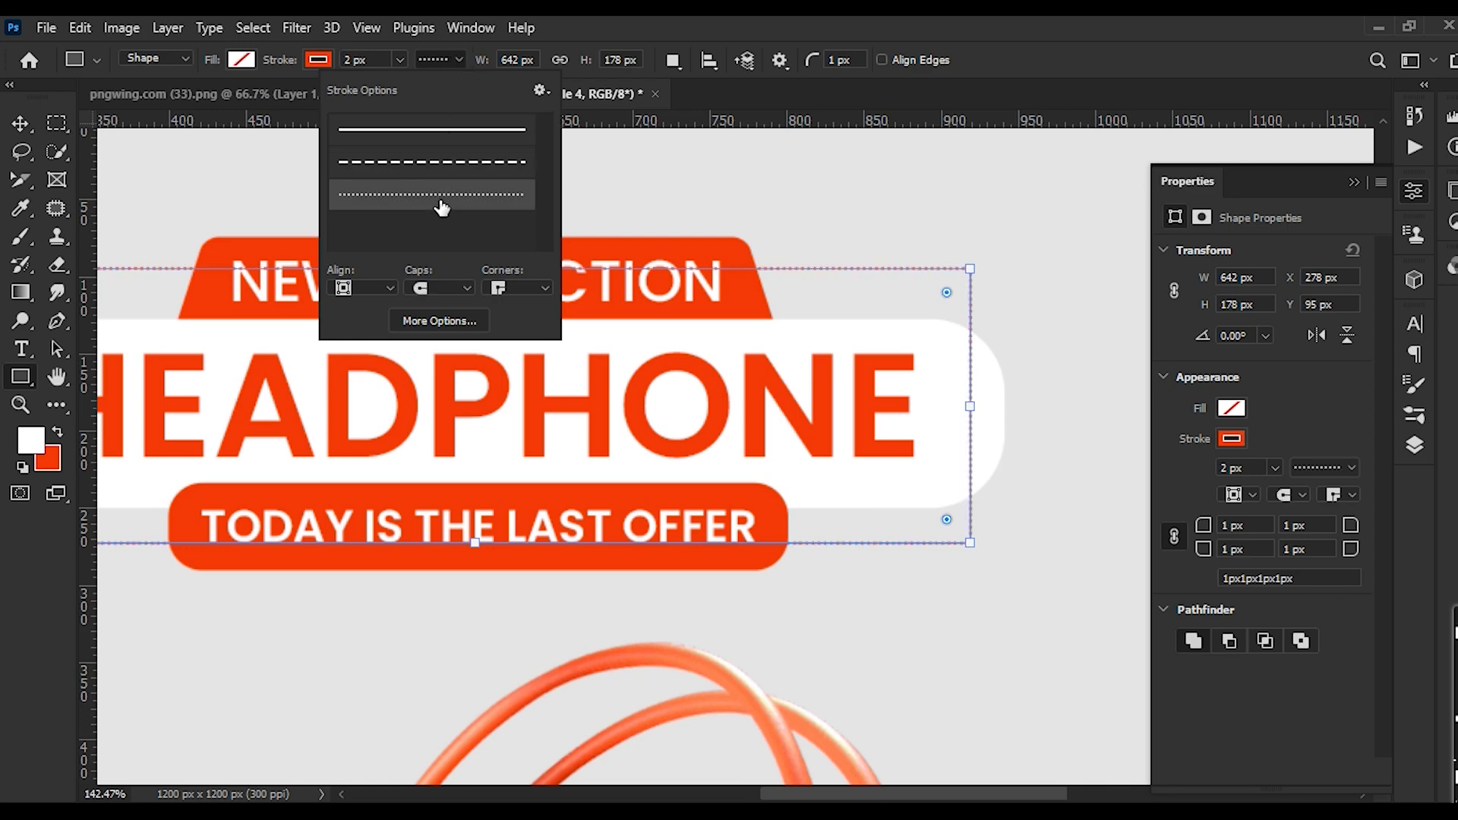
click(30, 123)
click(936, 234)
Fully round the ends of the dotted outline and the white HEADPHONE bar, and widen the dotted outline slightly
key(ctrl+0)
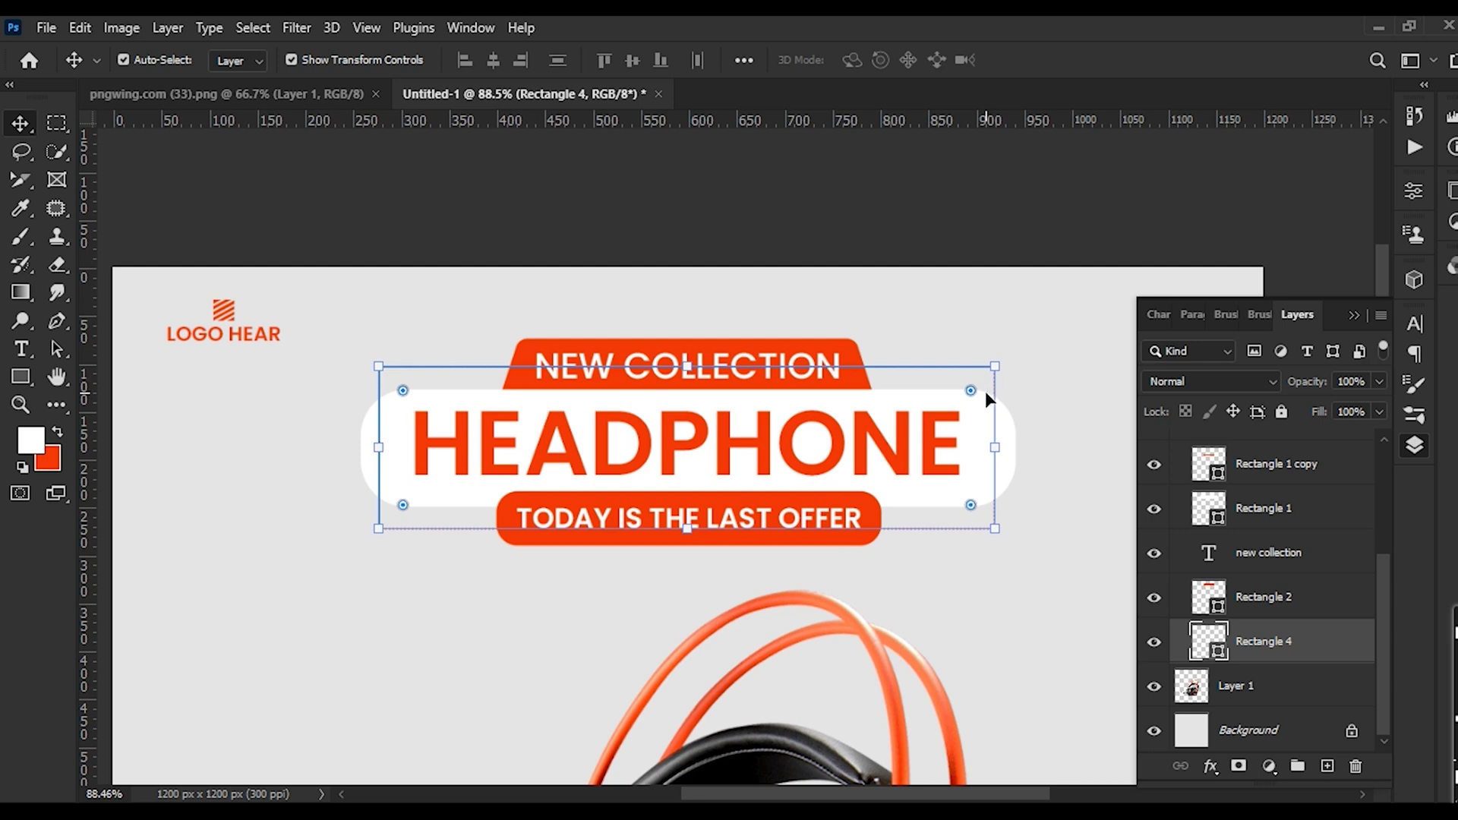
drag(971, 390, 878, 443)
click(1021, 320)
click(1007, 436)
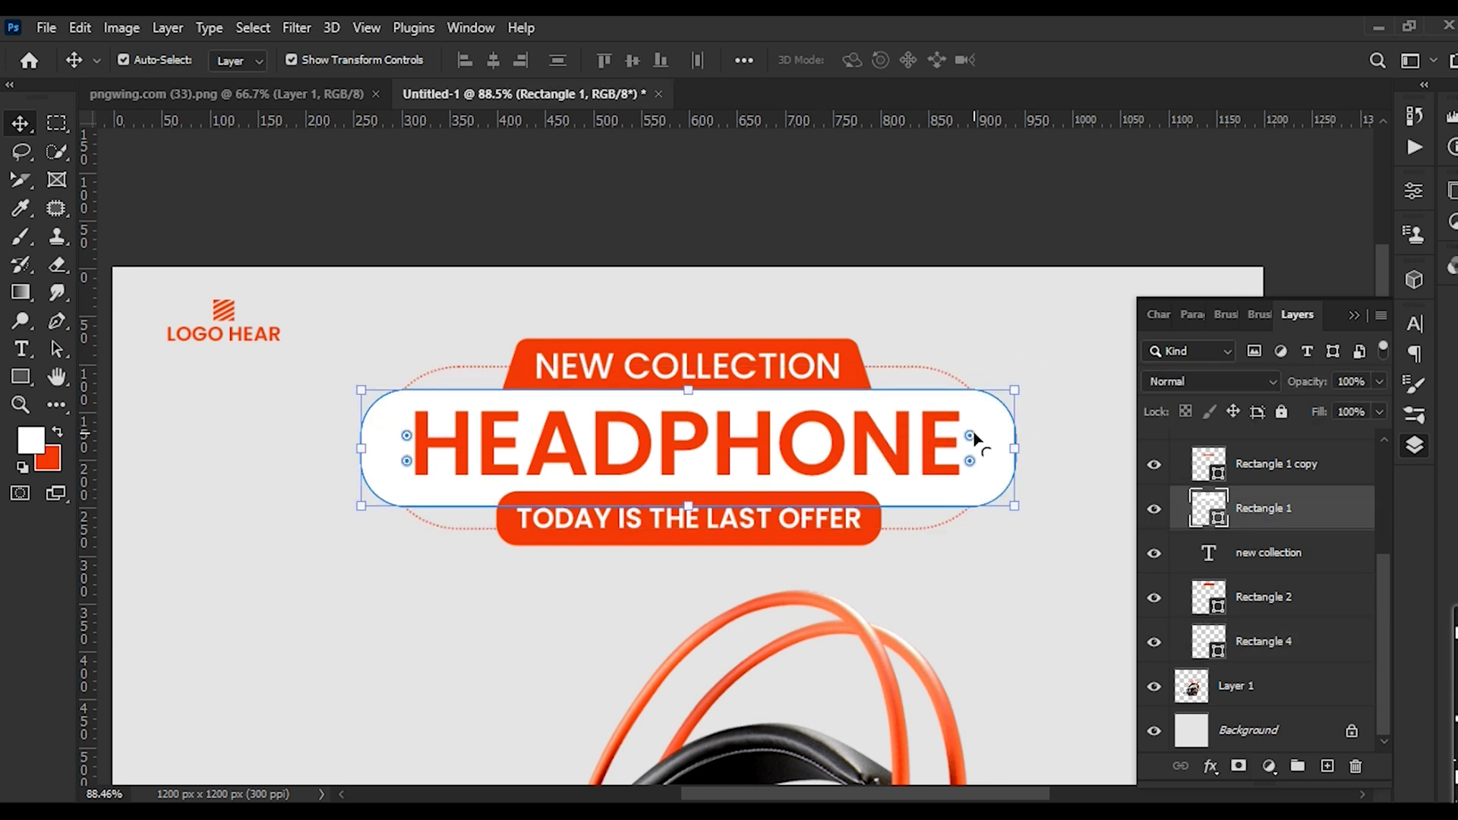
drag(969, 437, 924, 449)
click(1045, 289)
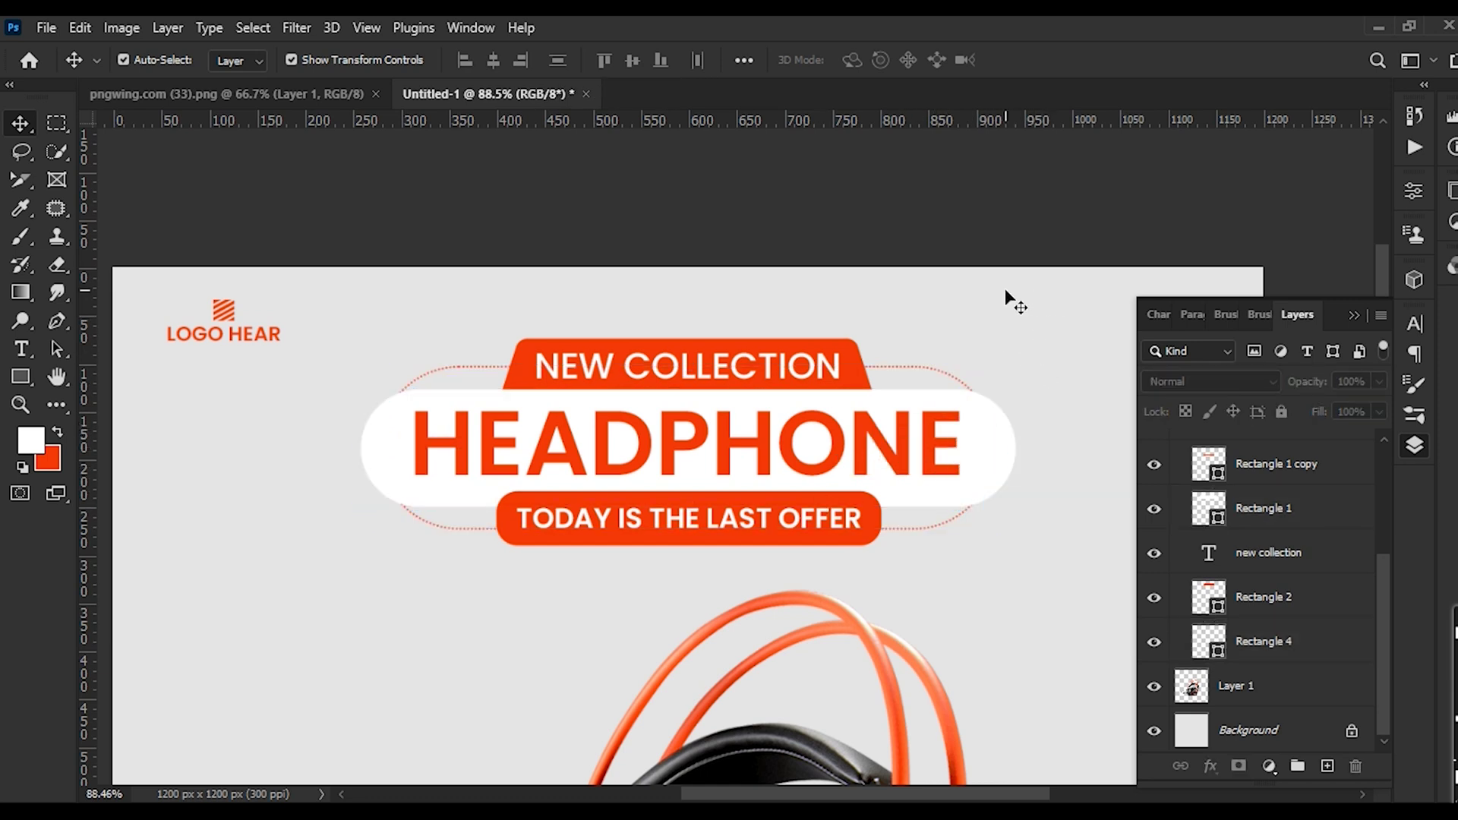
click(981, 366)
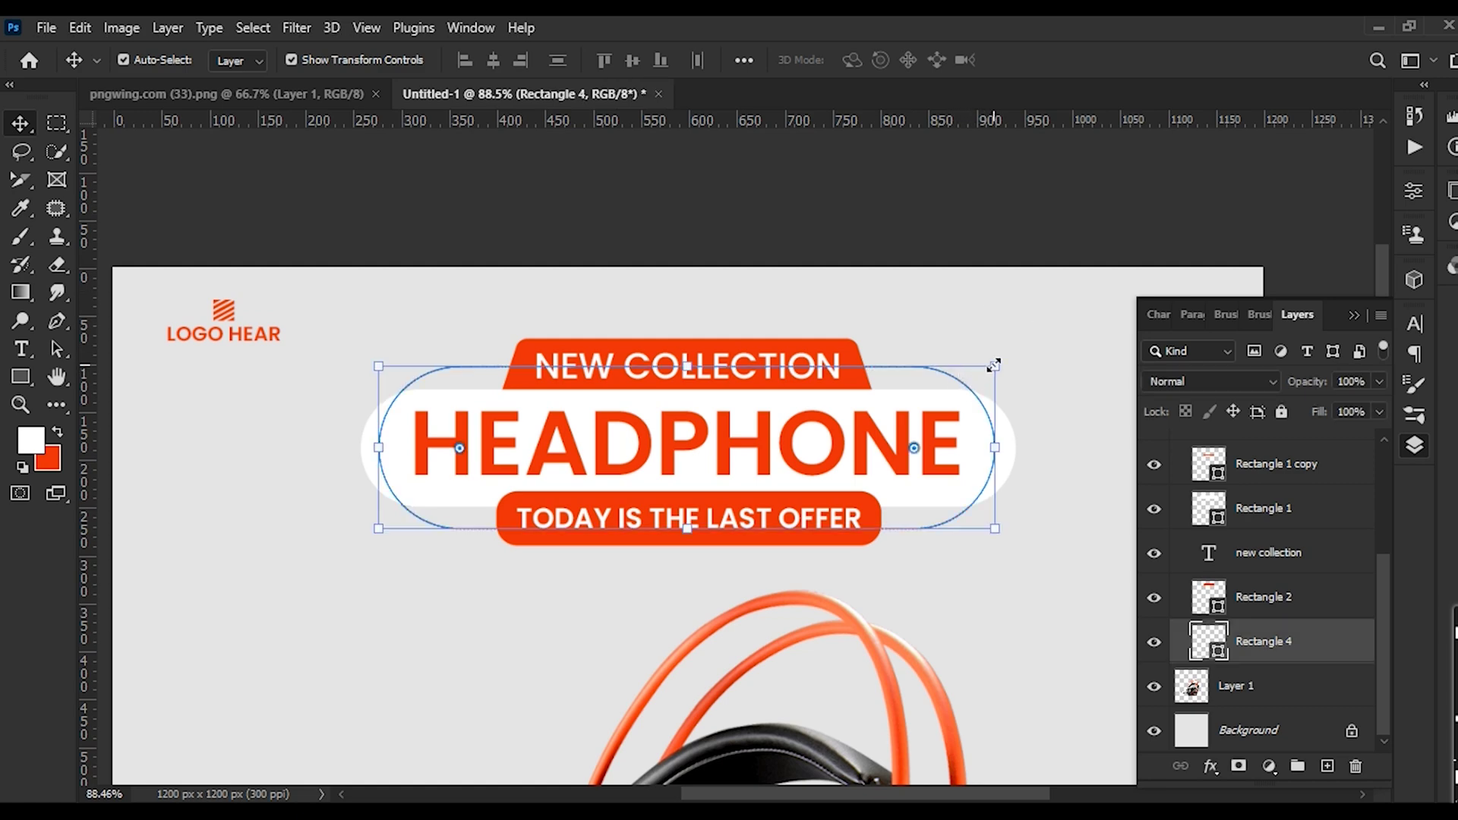
drag(994, 366, 1004, 366)
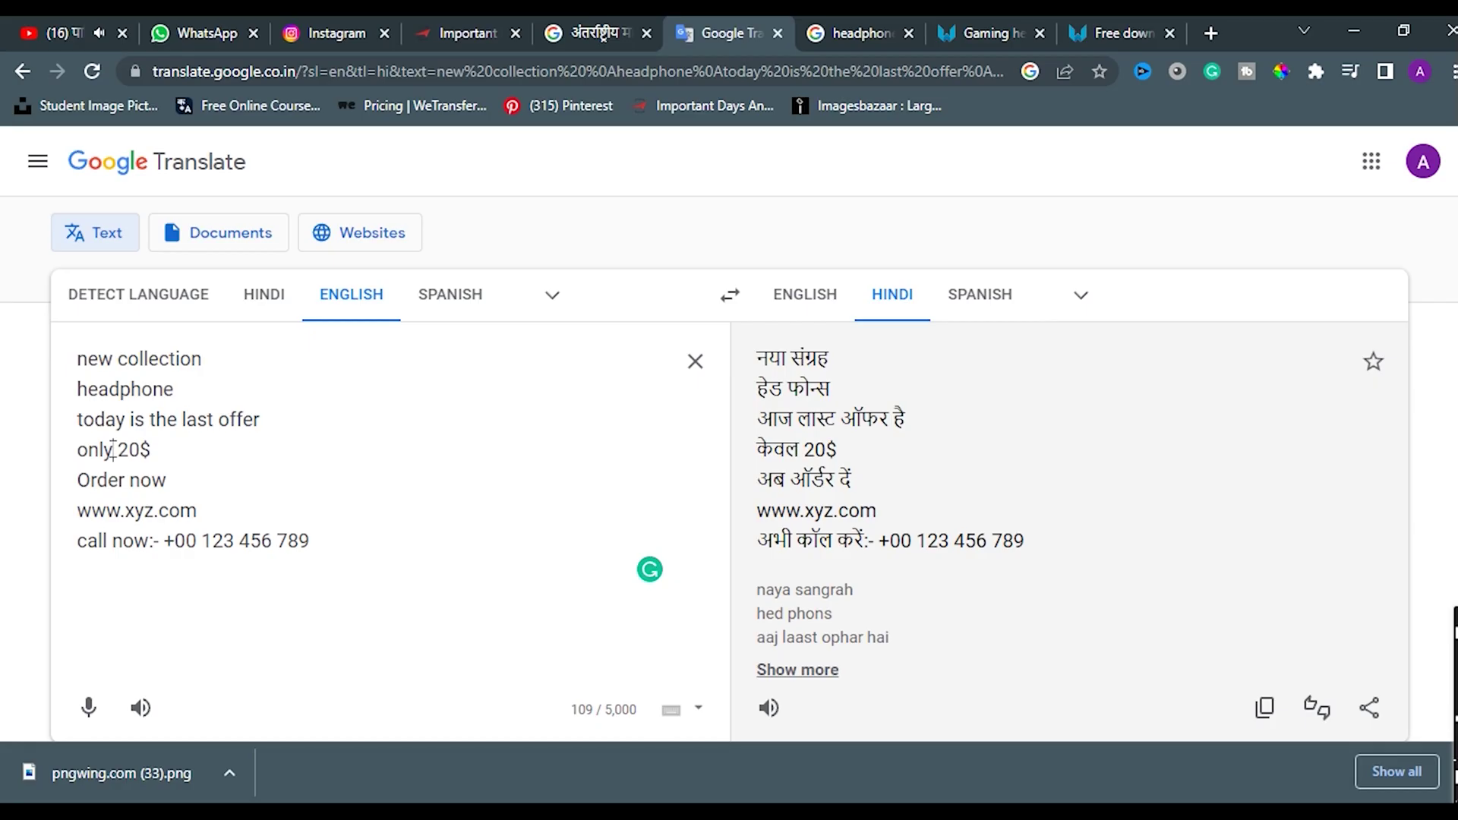
Select the line "only 20$" in the Google Translate source text and return to Photoshop
drag(113, 451, 76, 454)
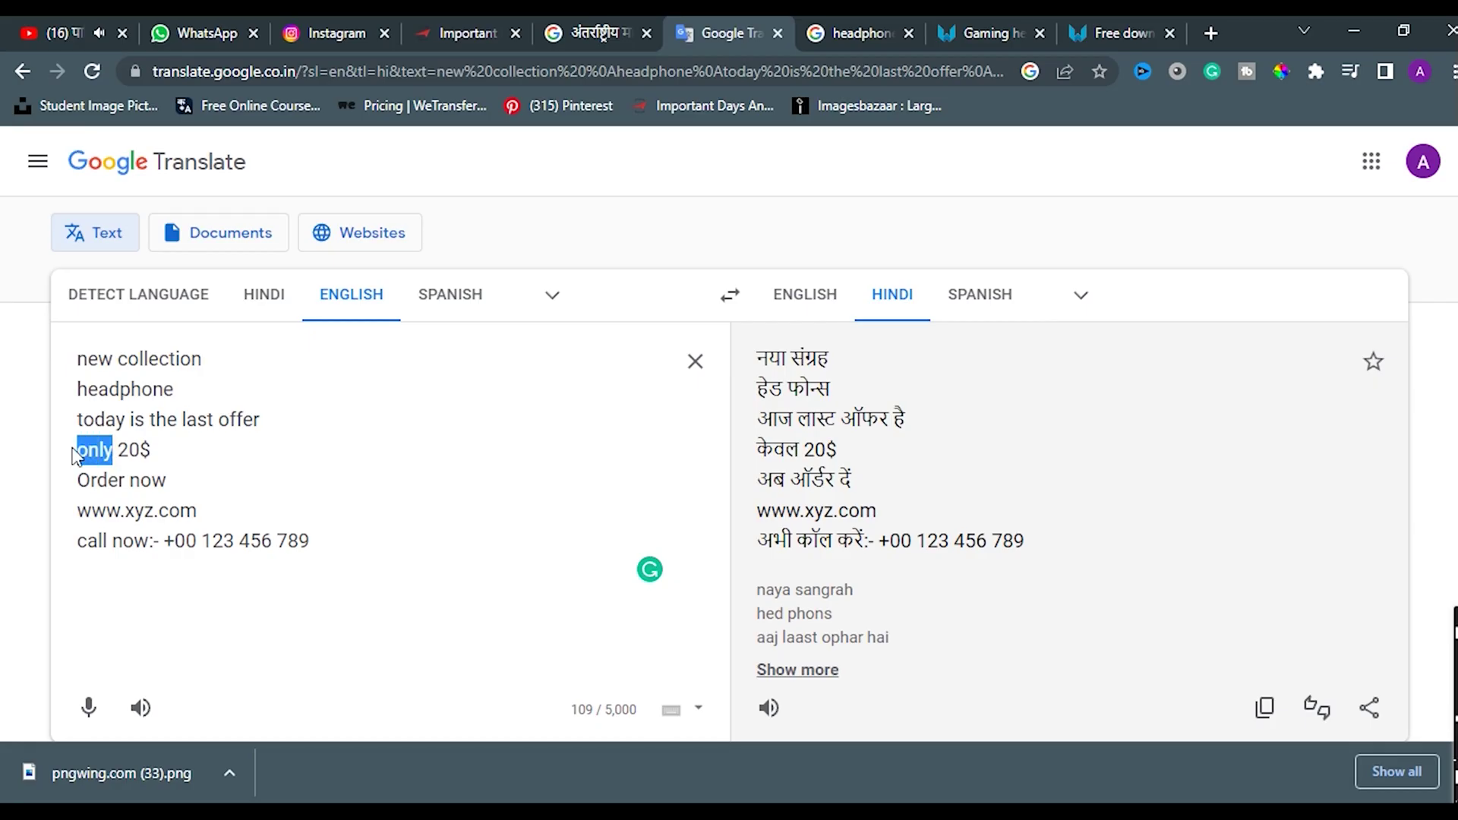
drag(167, 447, 64, 459)
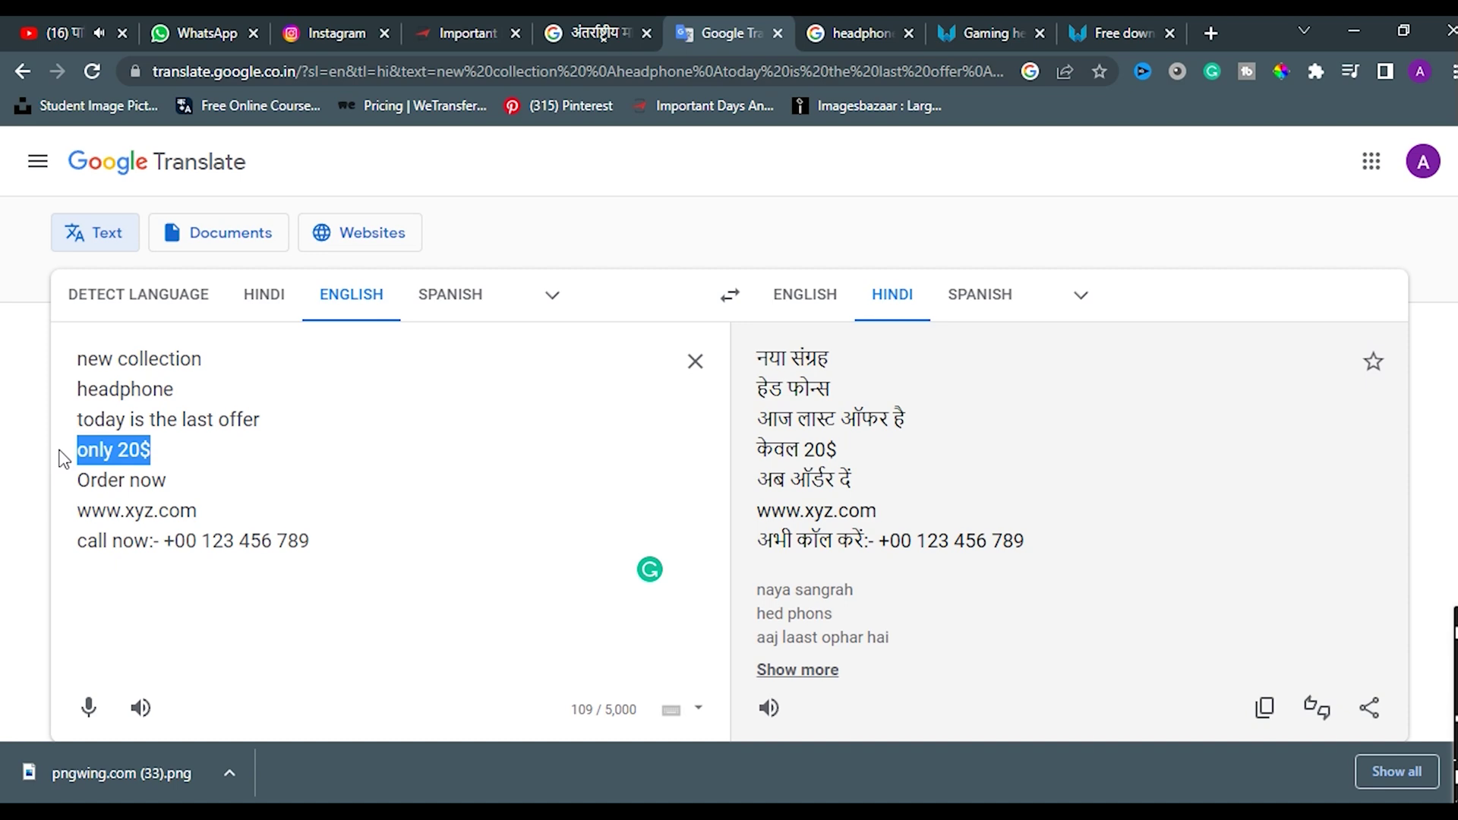
key(alt+space)
key(Escape)
key(alt+Tab)
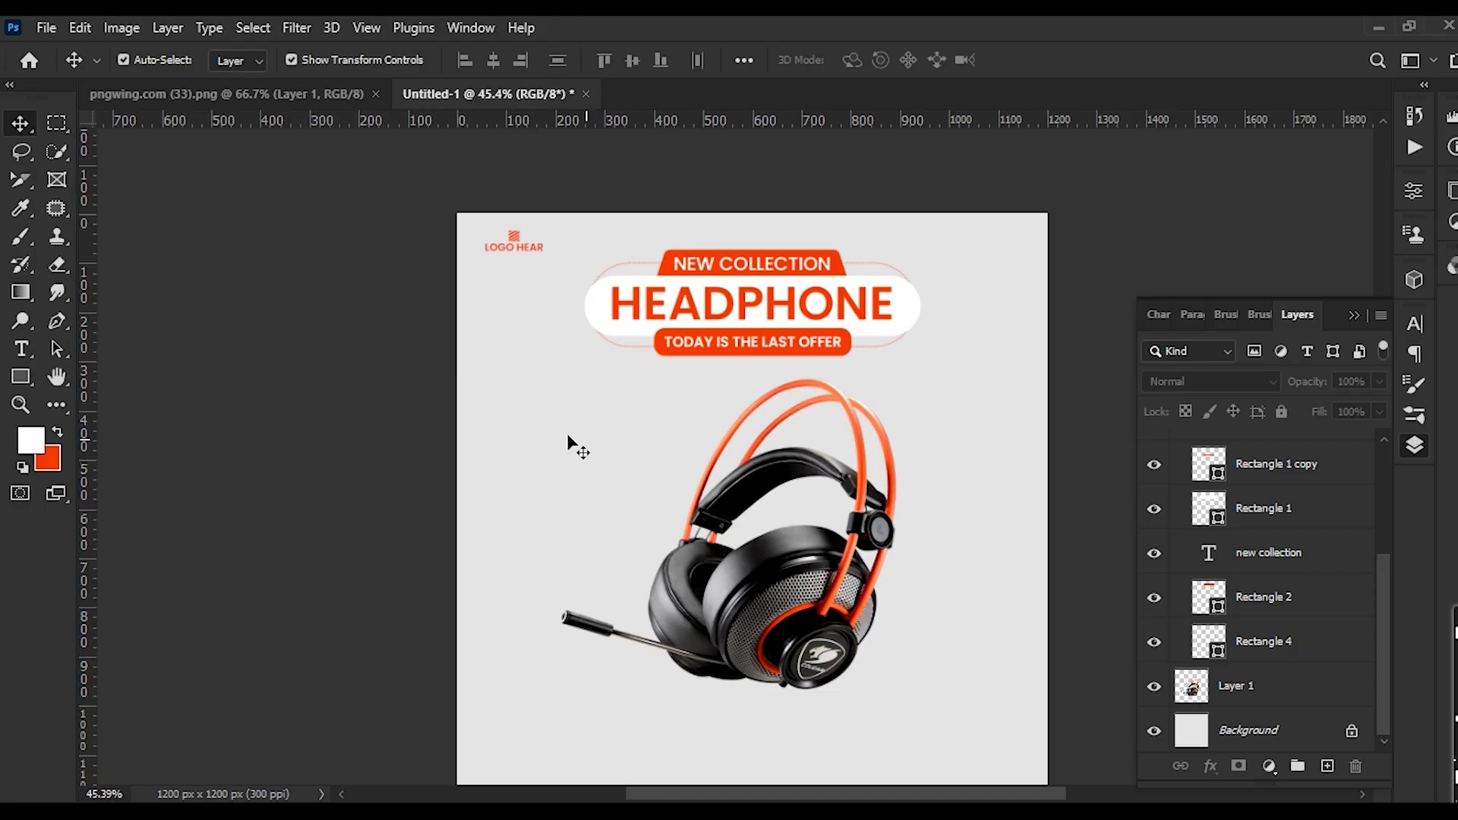
Shift the headphone image slightly to the left on the poster and deselect it
scroll(569, 446, down, 3)
click(748, 508)
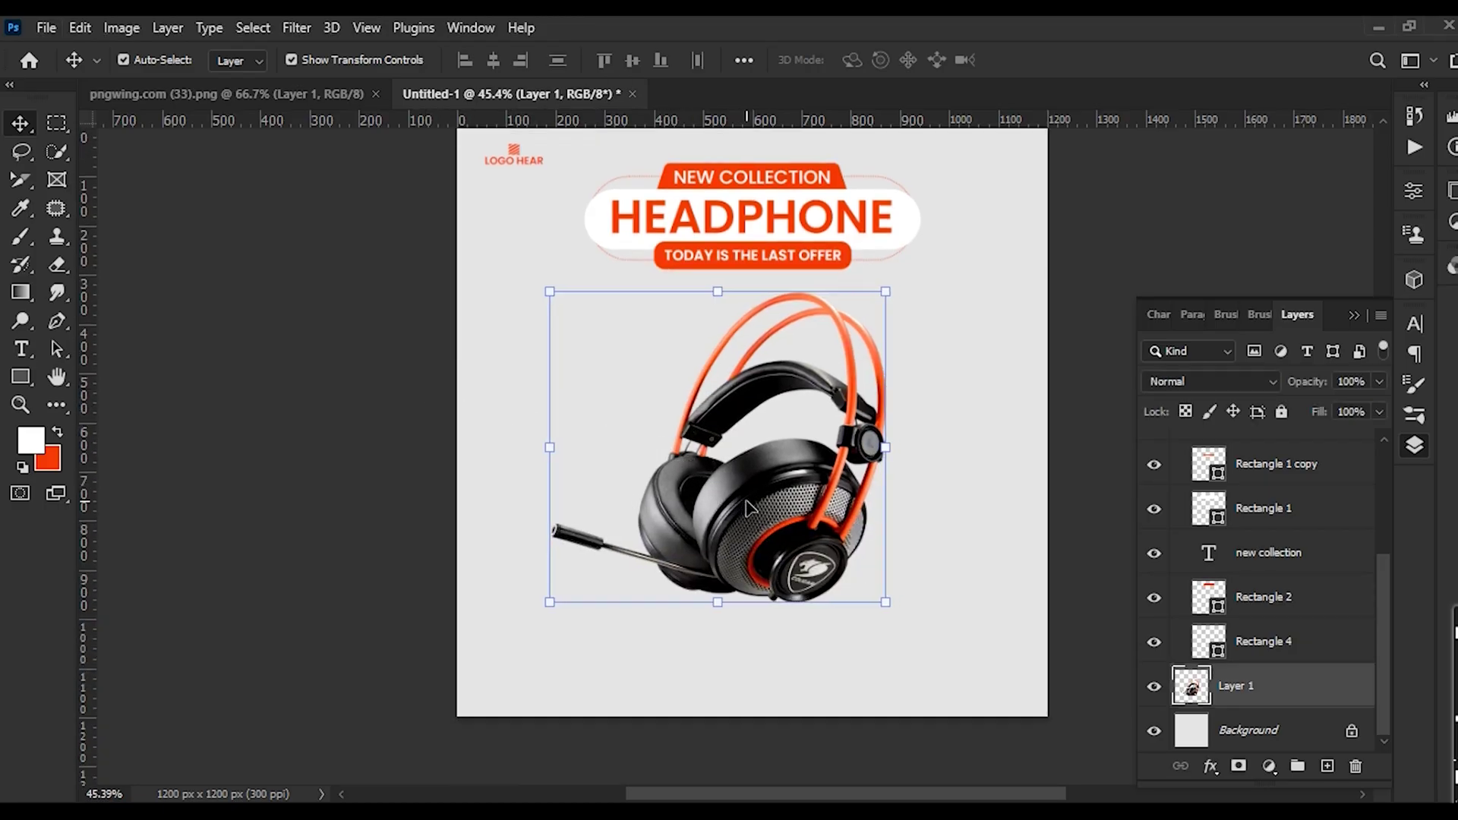
click(348, 595)
scroll(130, 521, down, 2)
scroll(686, 537, up, 1)
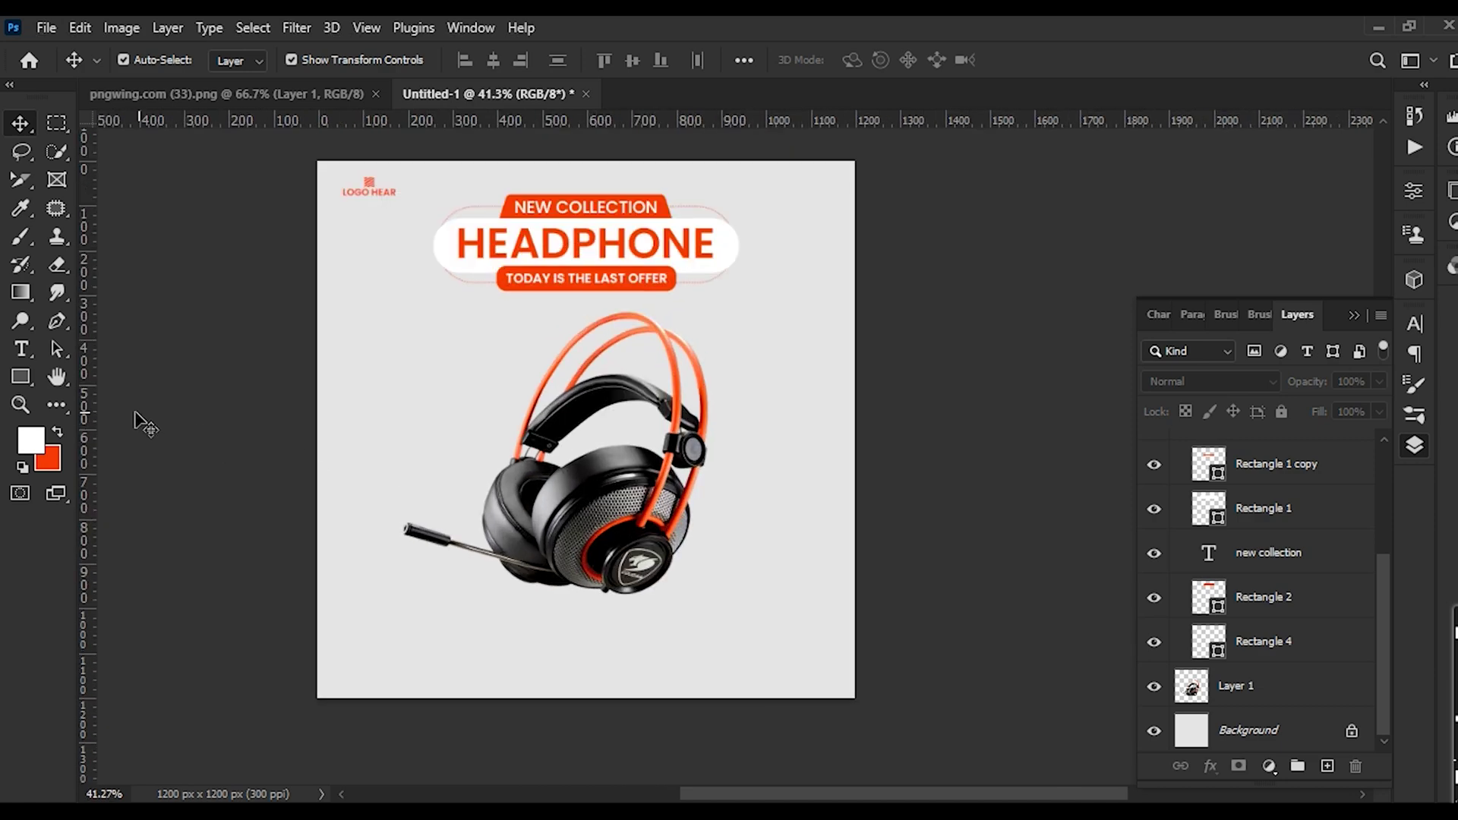
Draw an orange circle about 129 px in diameter beside the headphone's right earcup
drag(20, 377, 91, 400)
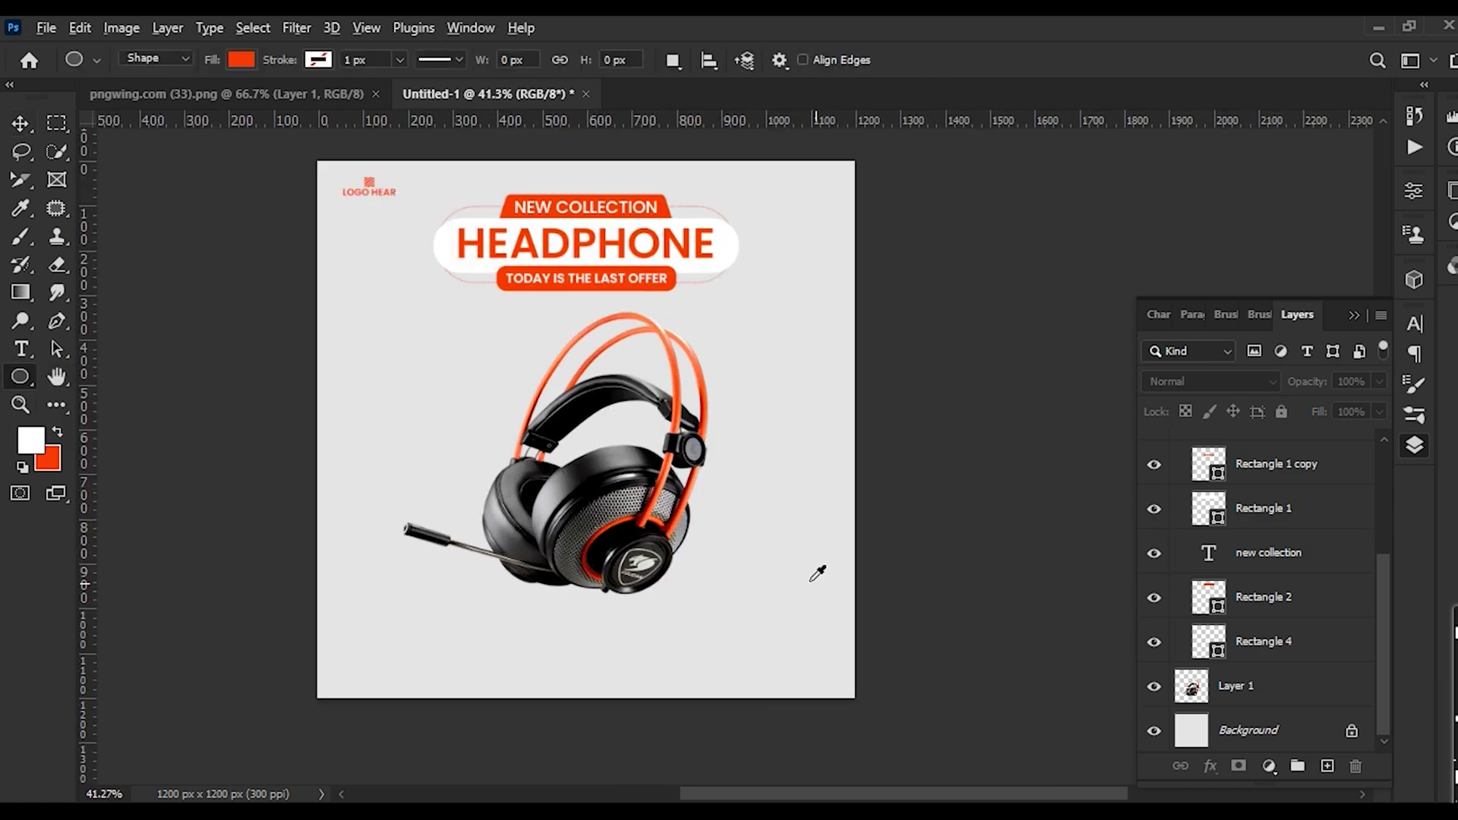
scroll(780, 566, up, 2)
drag(696, 477, 772, 554)
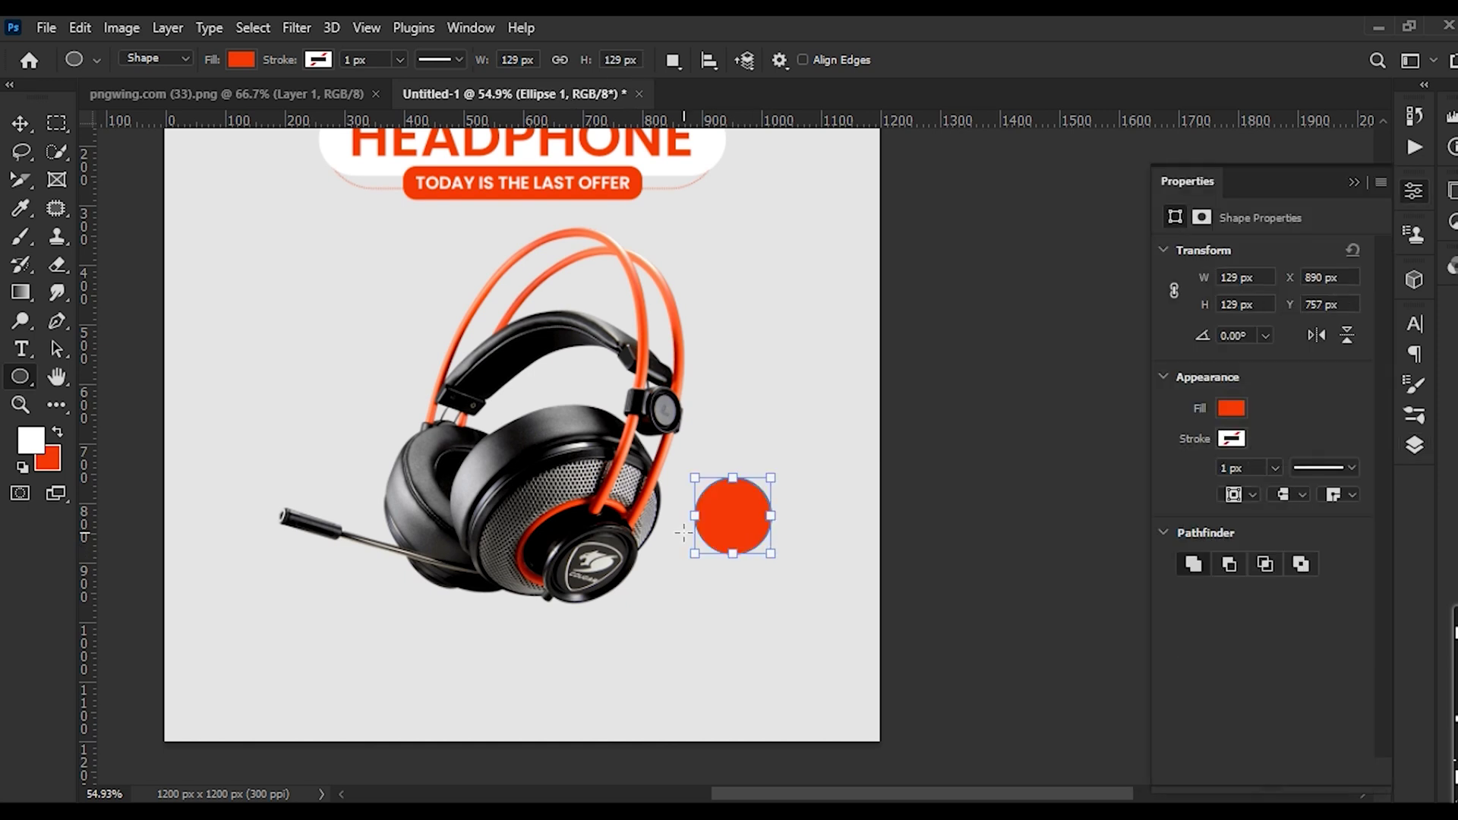
Remove the circle's fill, give it an orange 2 px stroke, and deselect it
click(241, 60)
click(126, 99)
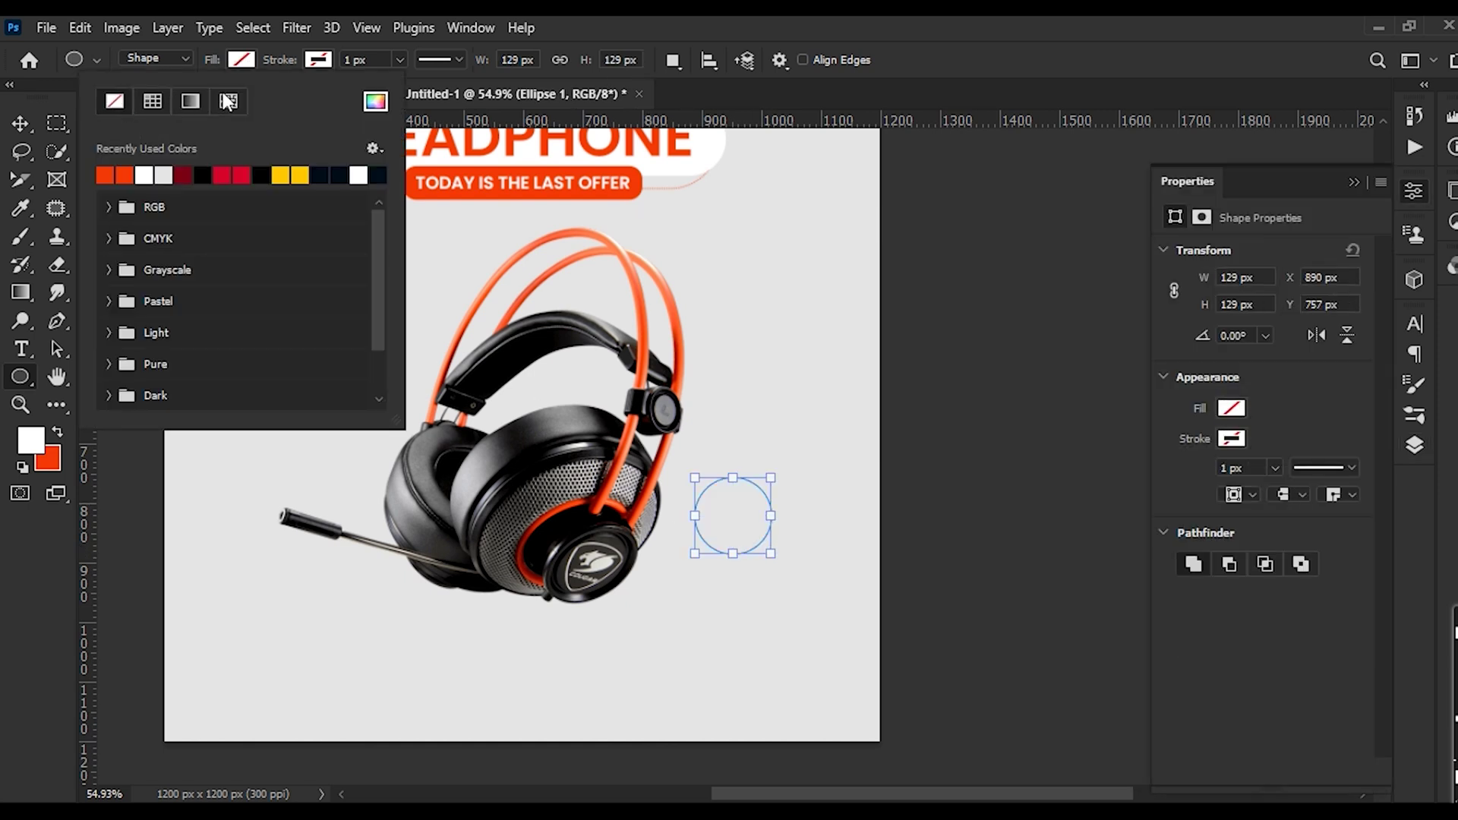
click(311, 59)
click(191, 180)
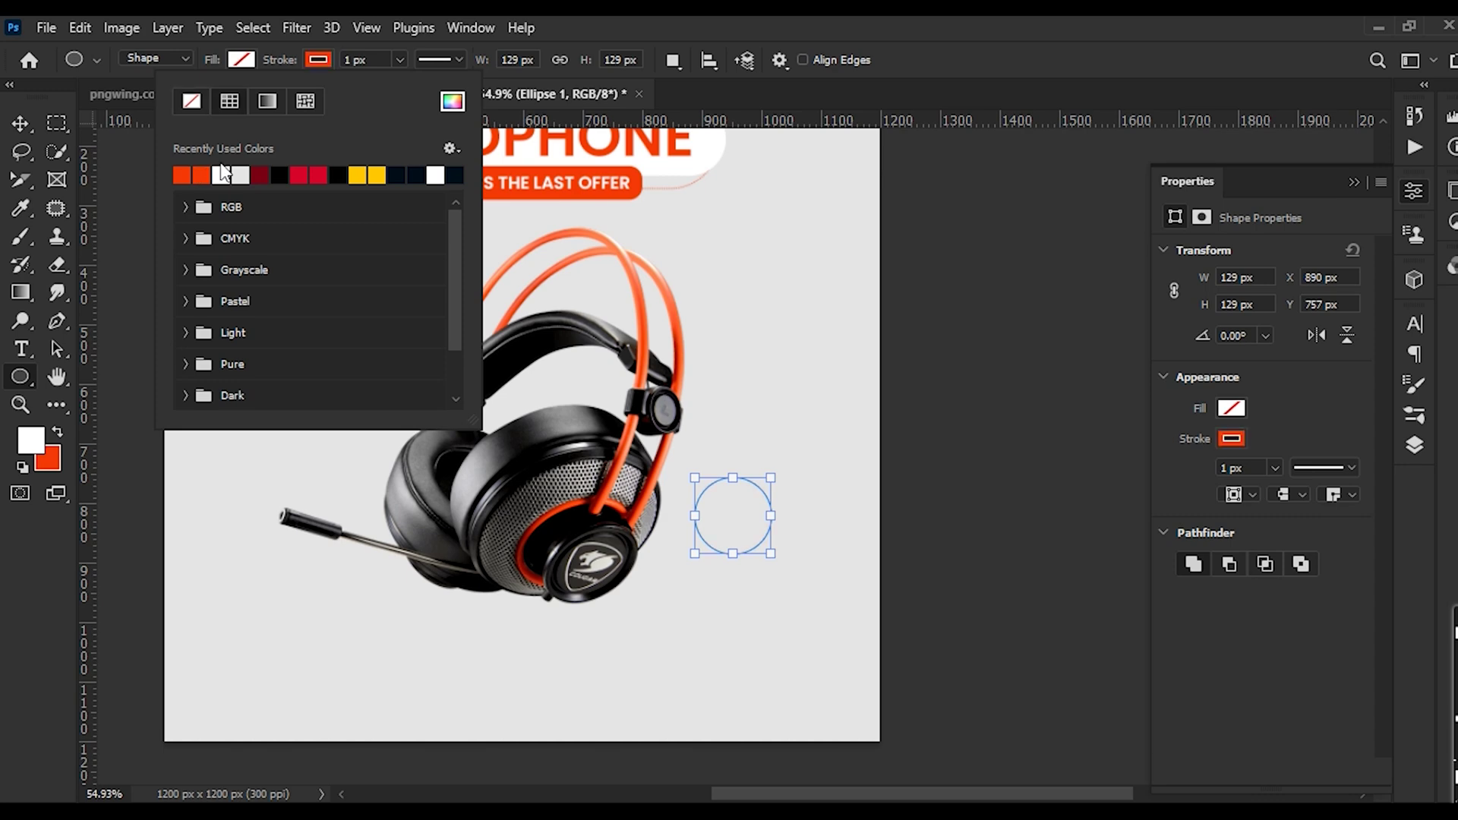
drag(376, 61, 325, 58)
text(2)
key(Return)
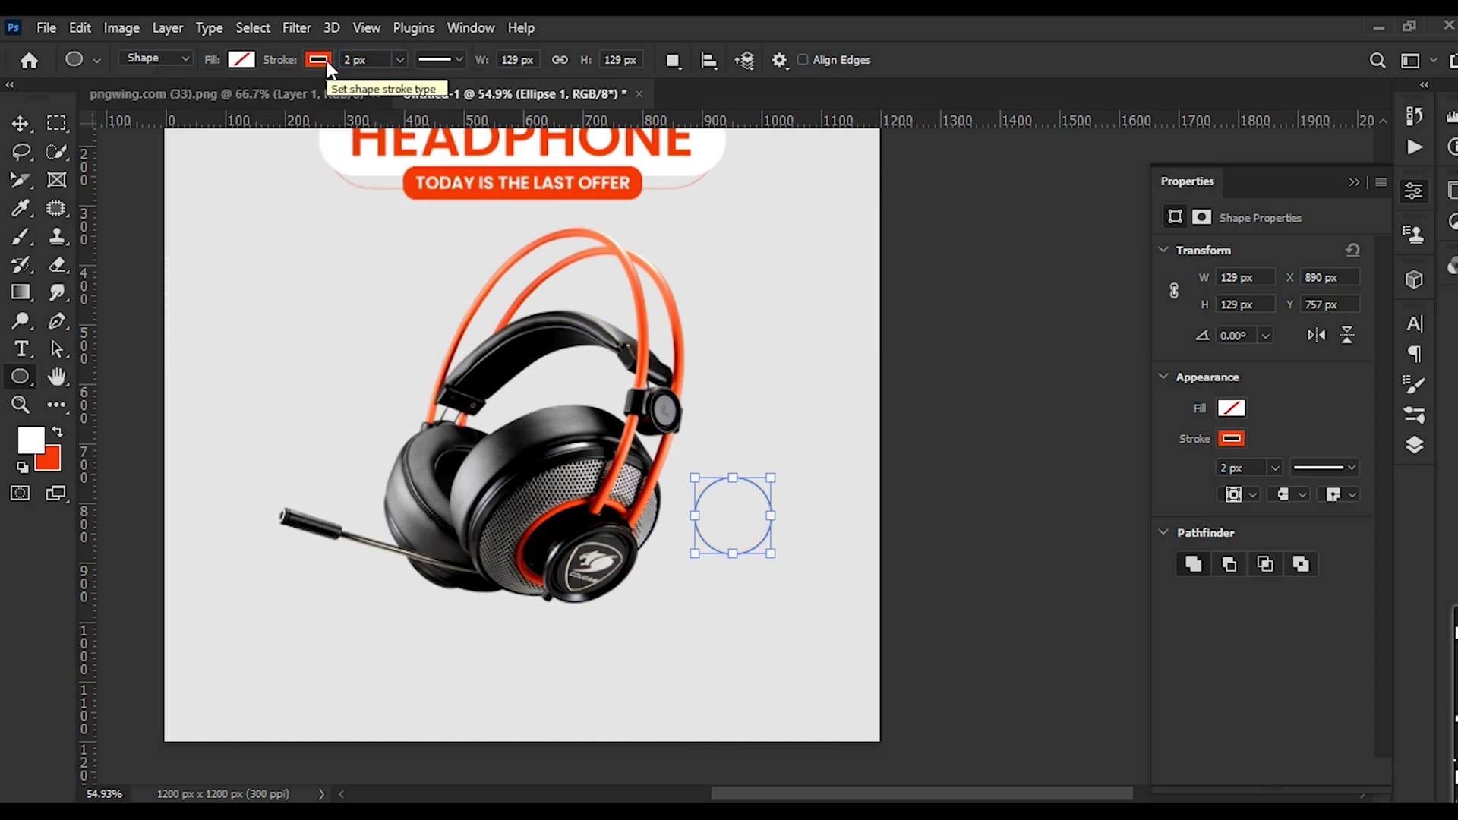
click(23, 120)
click(826, 524)
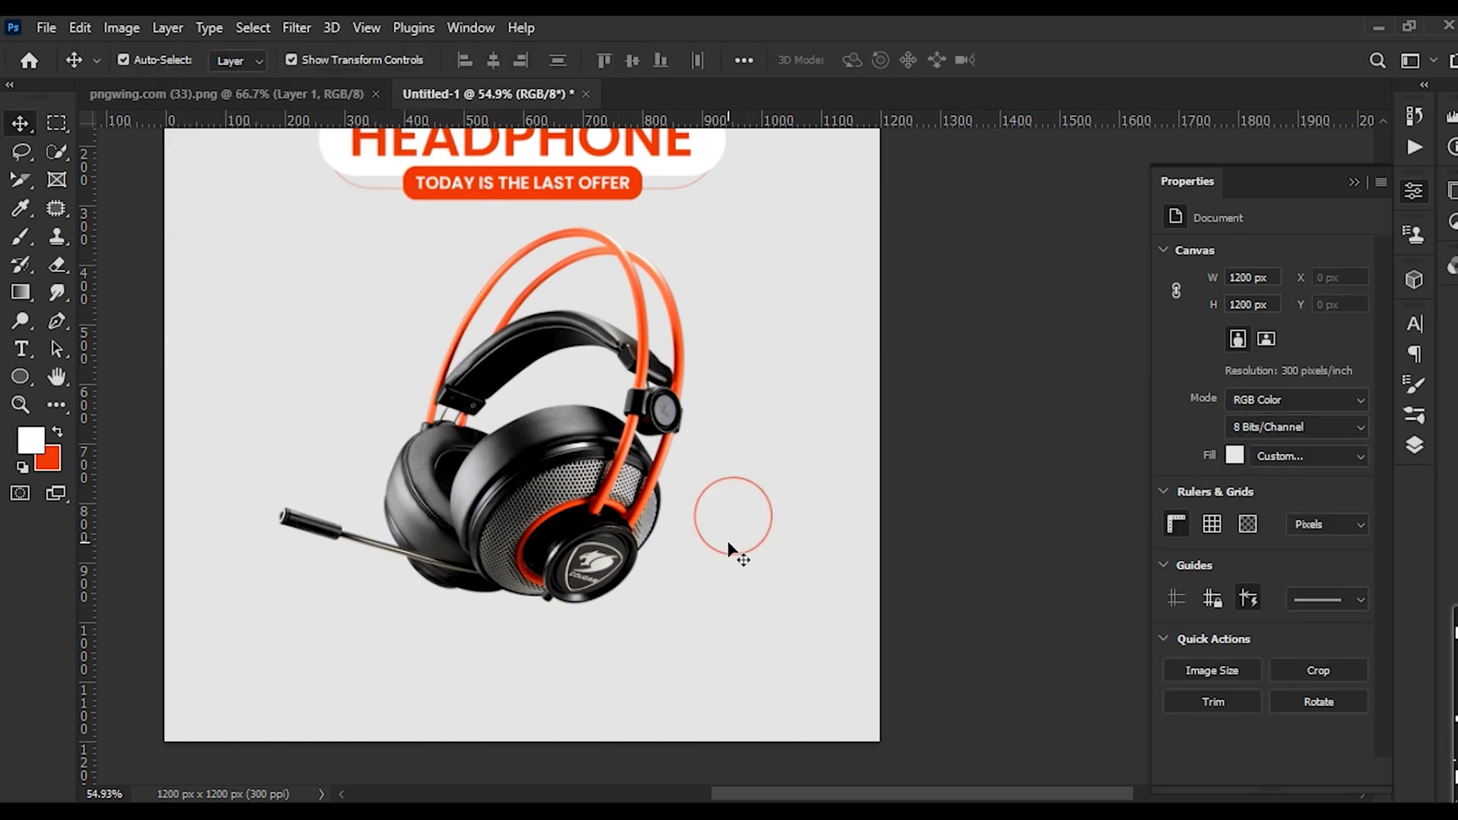
Draw a curved, pointed tail shape about 41 px wide and 25 px high with the Pen tool, from the circle's edge toward the headphone
scroll(727, 544, up, 5)
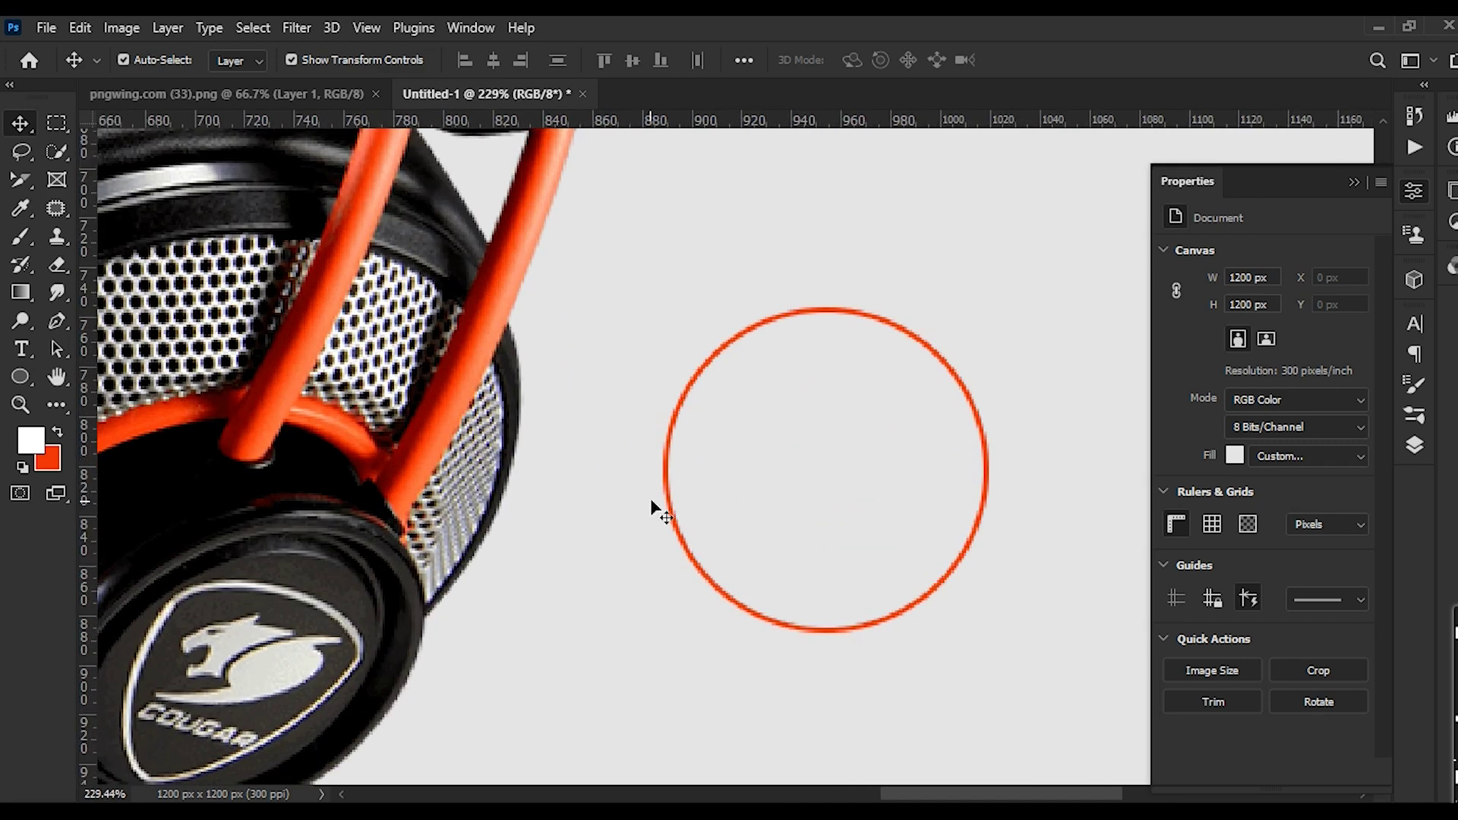
click(65, 322)
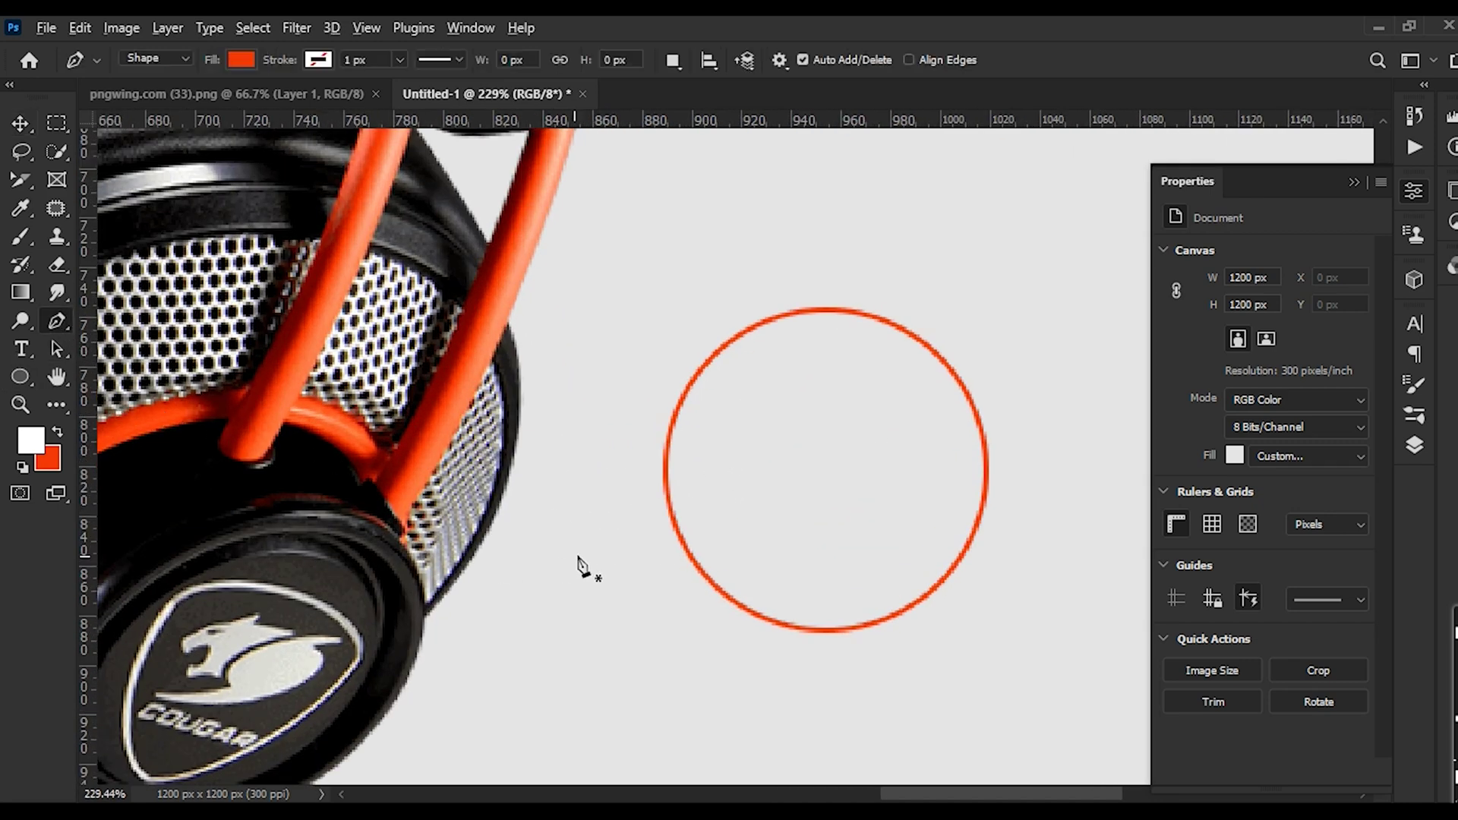
scroll(622, 508, up, 4)
click(479, 409)
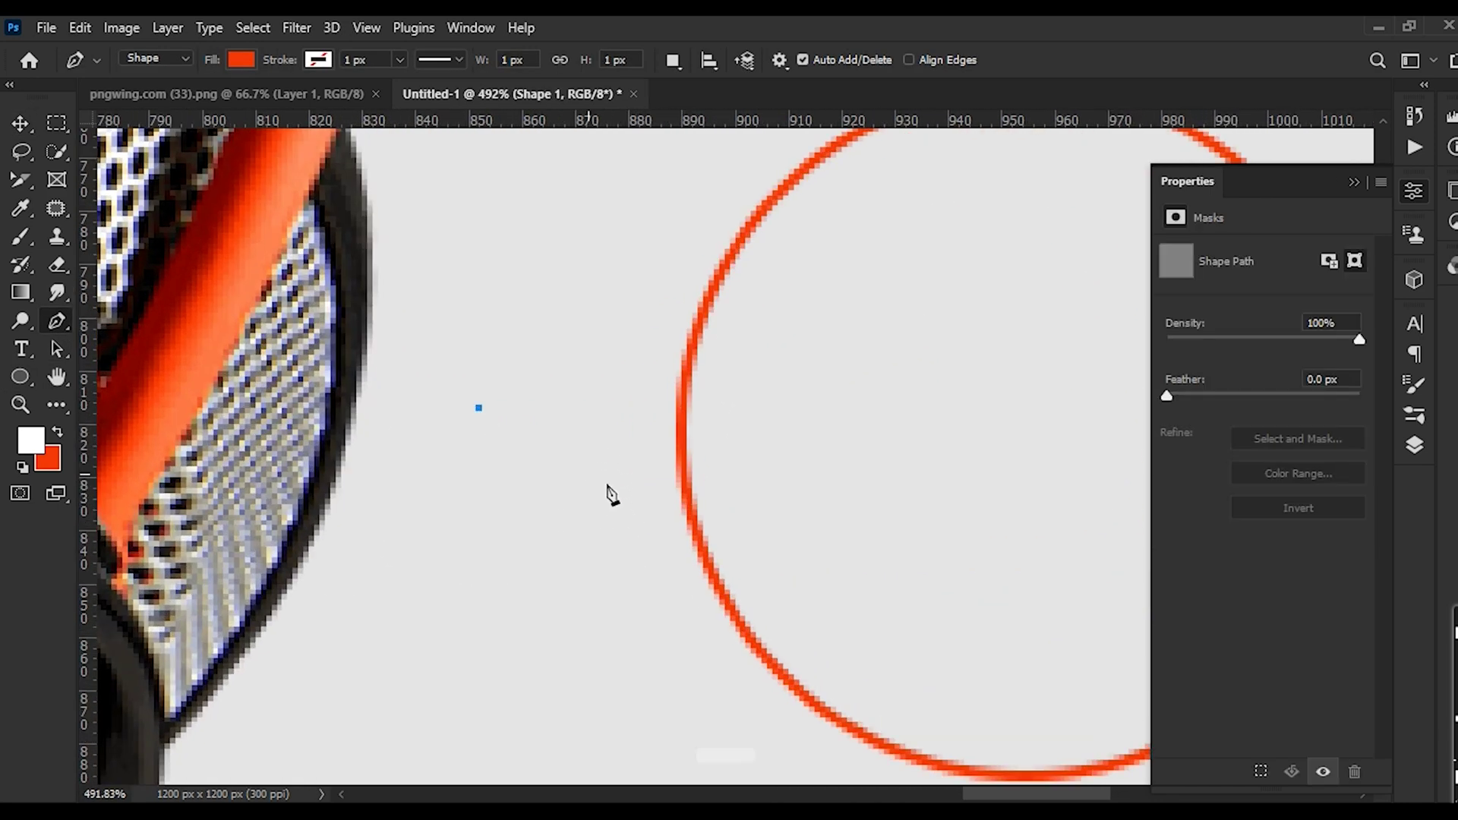
drag(697, 537, 820, 514)
click(698, 538)
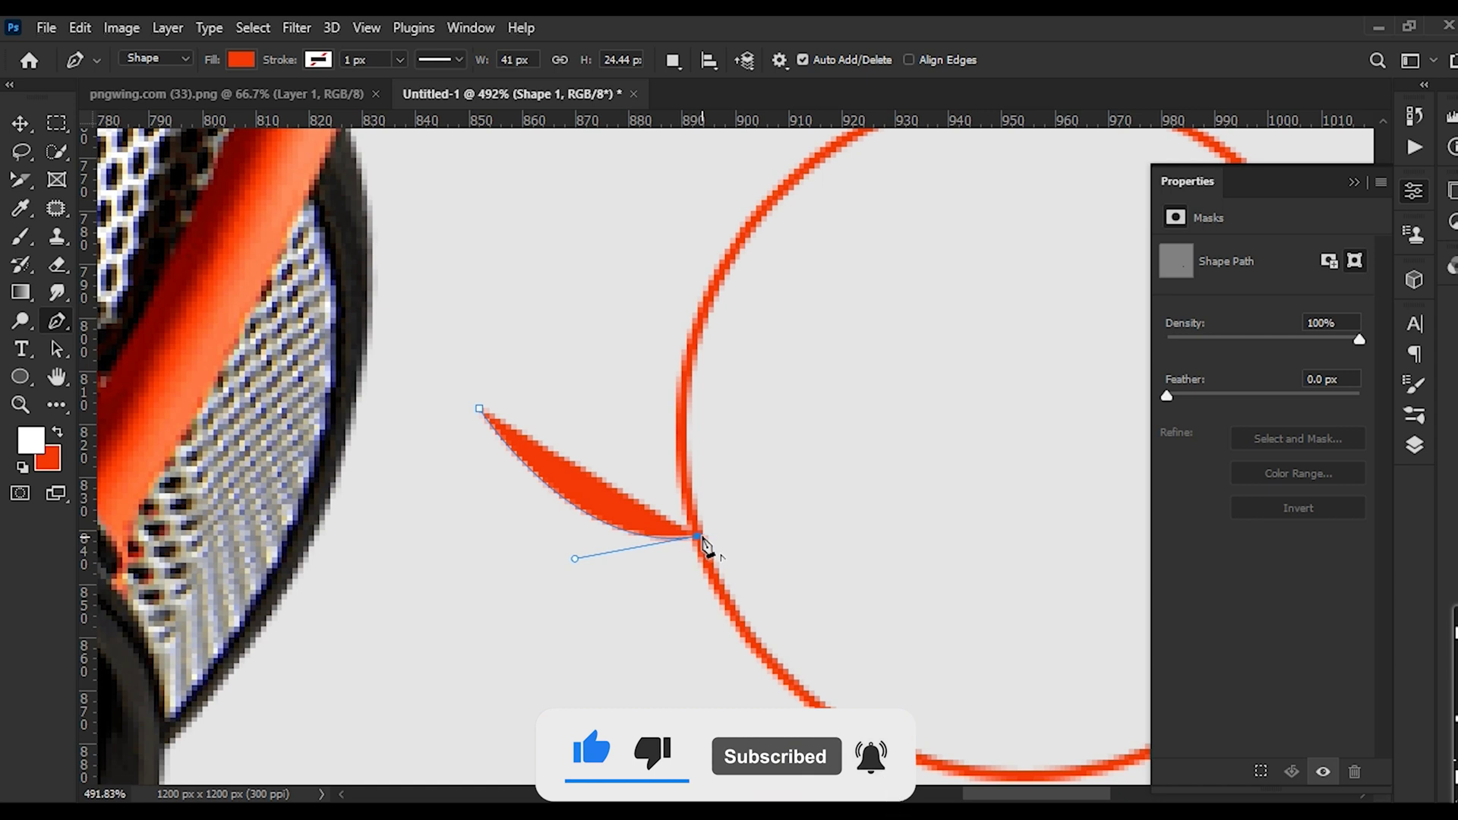
click(686, 404)
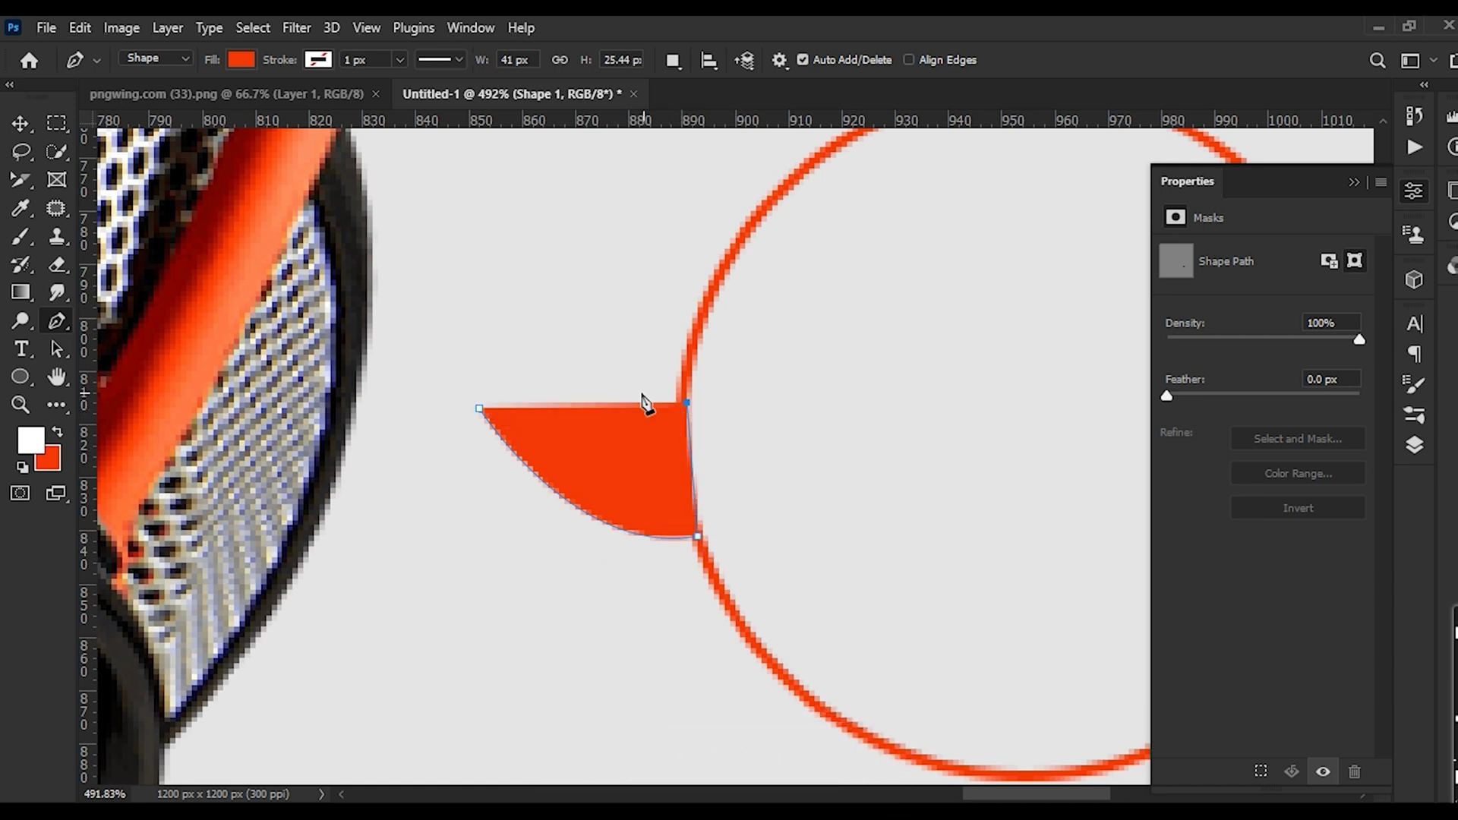
drag(478, 408, 355, 322)
alt+click(479, 409)
key(ctrl+z)
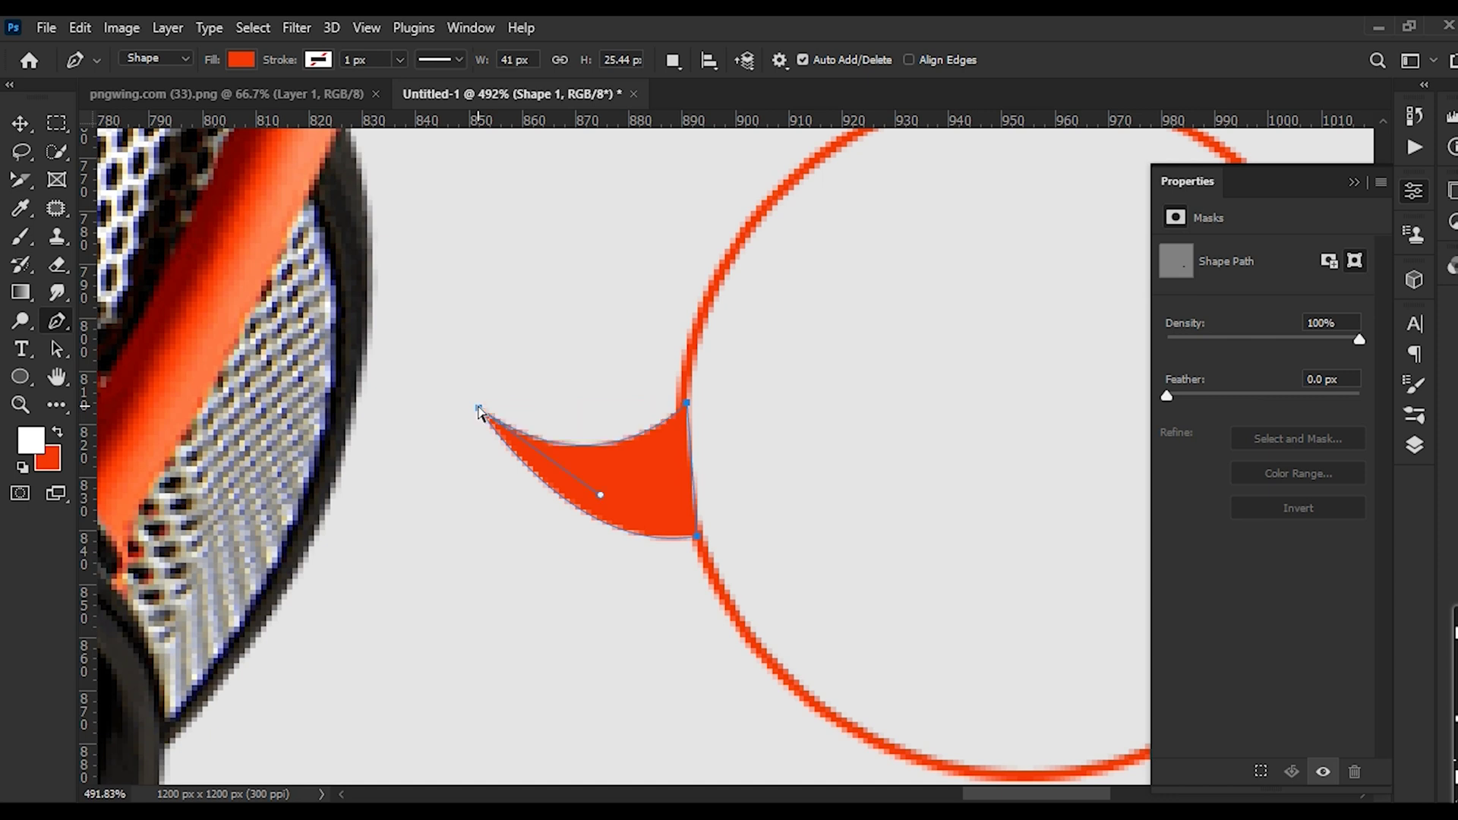
click(30, 129)
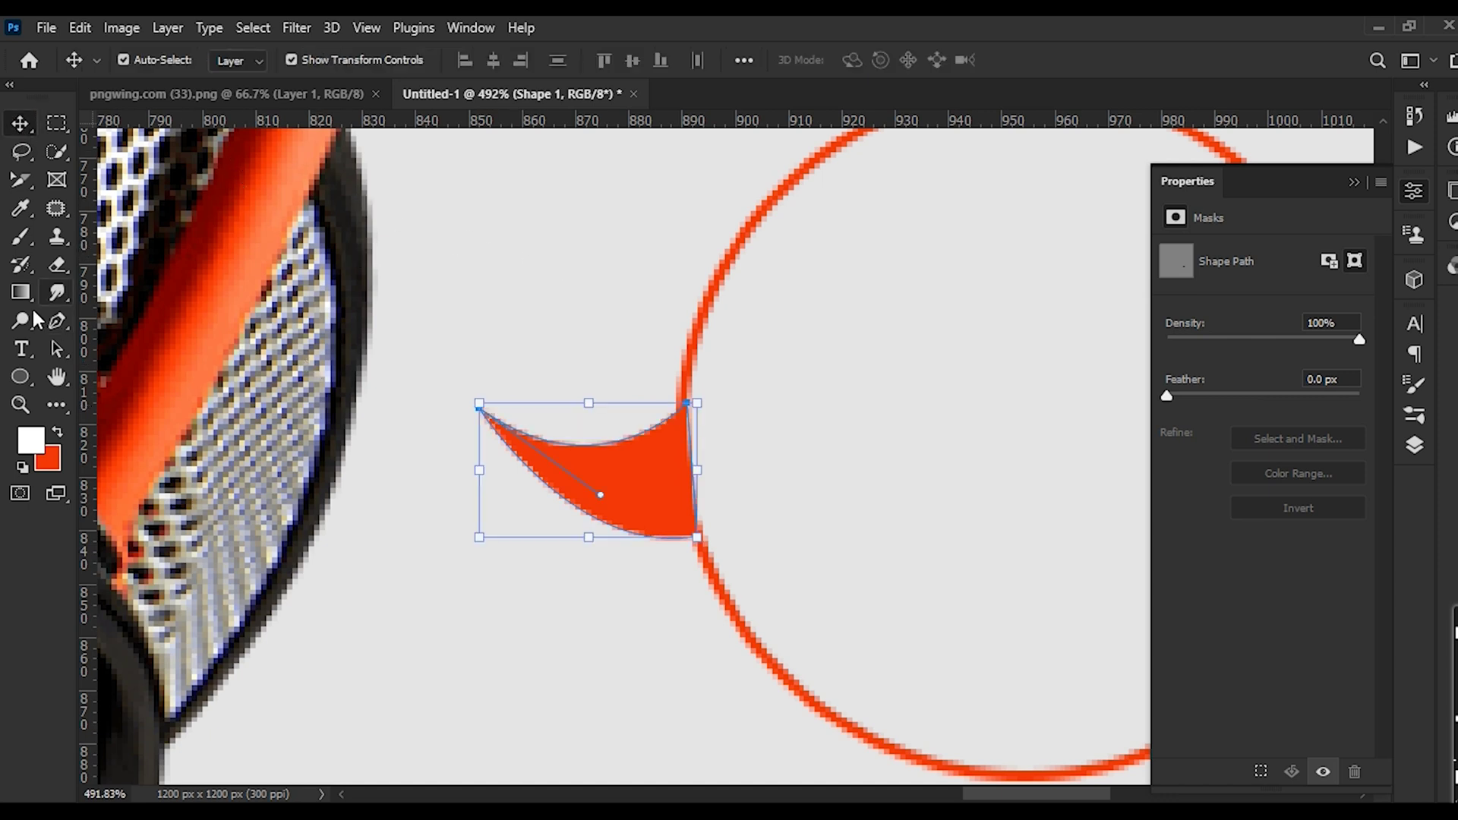
Remove the tail shape's fill and give it an orange 2 px stroke
click(21, 378)
click(243, 60)
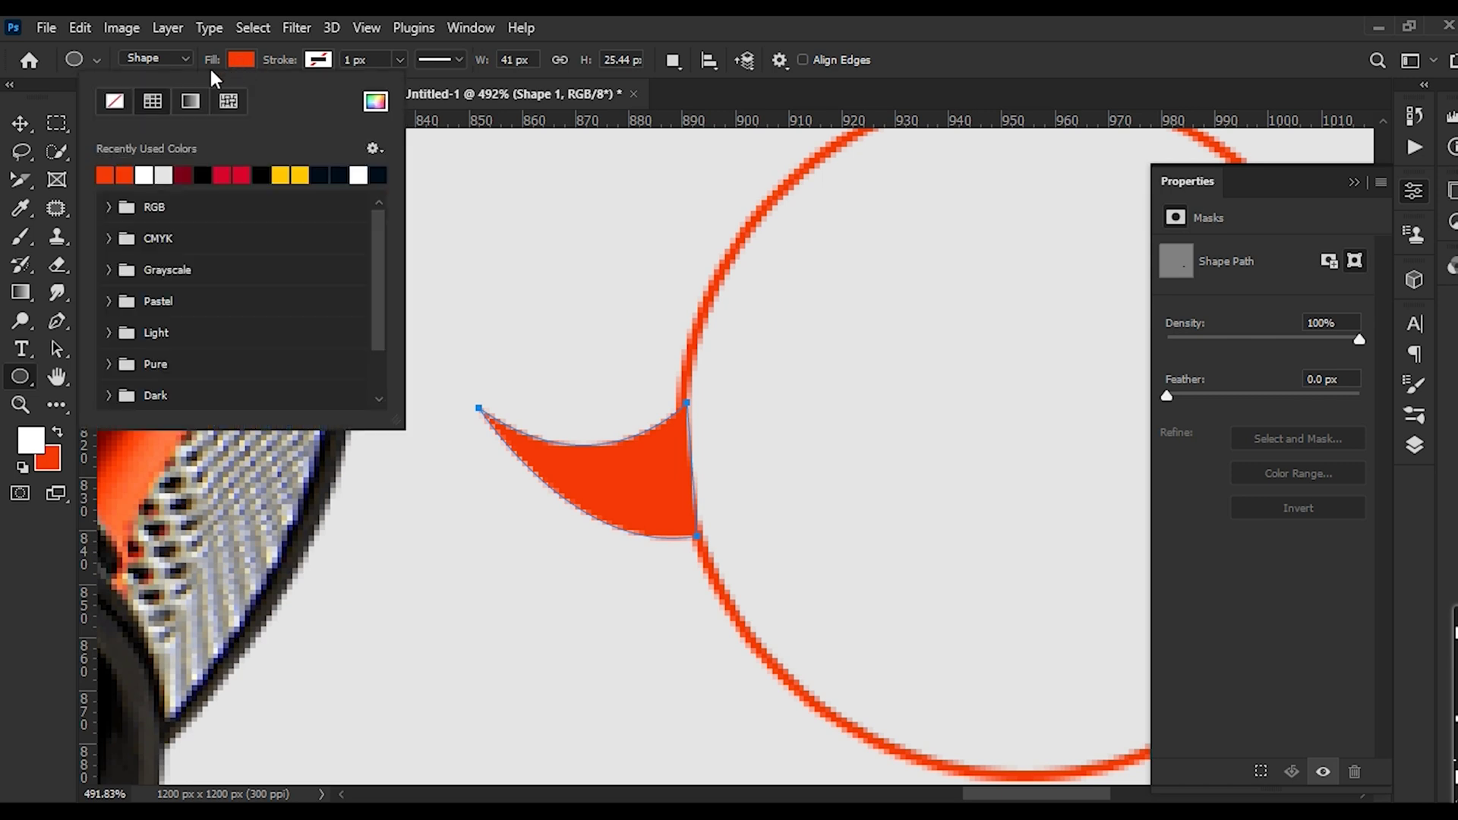
click(115, 101)
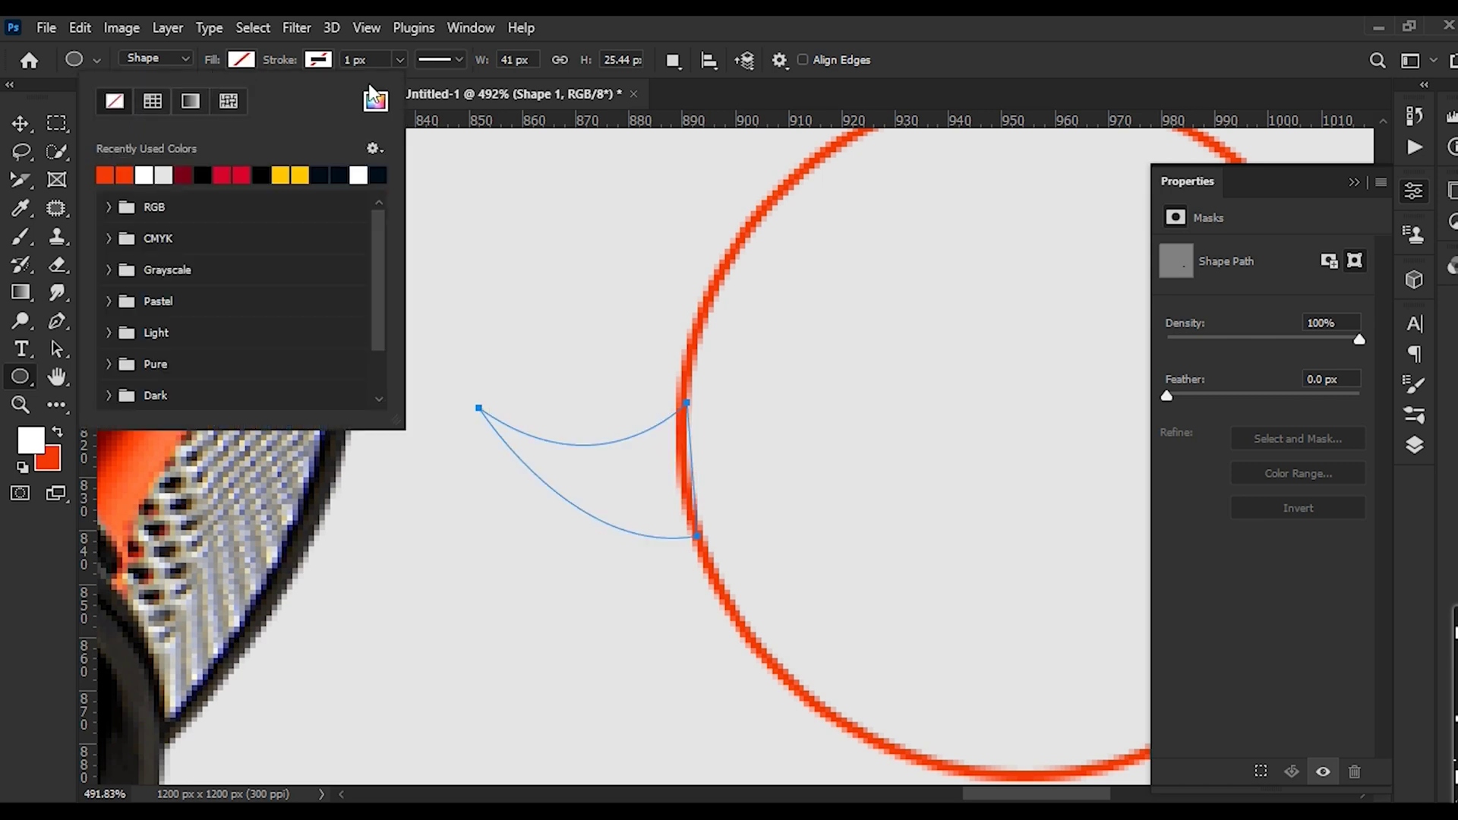
click(322, 62)
click(204, 180)
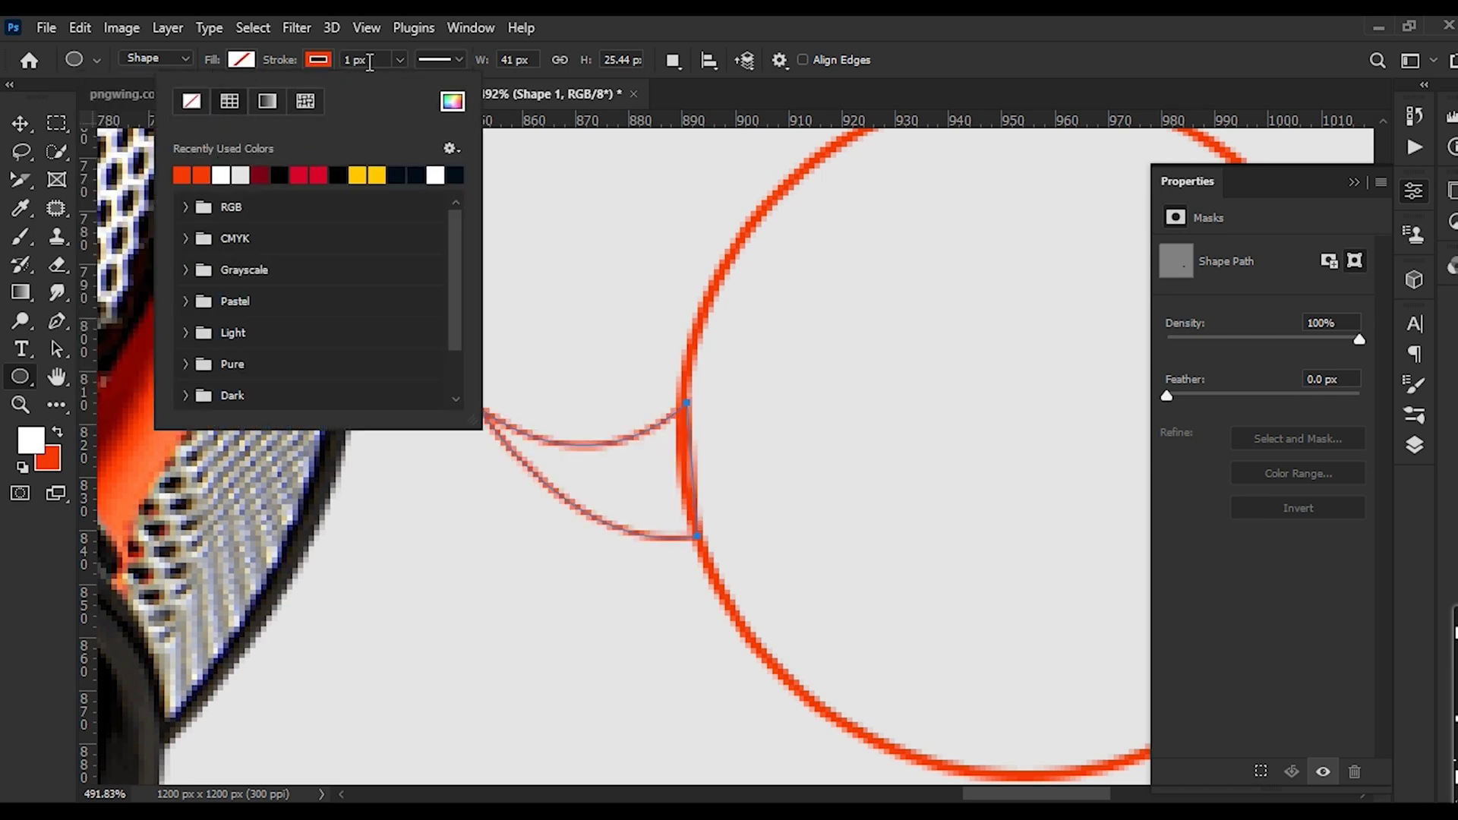
click(341, 60)
text(2)
key(Return)
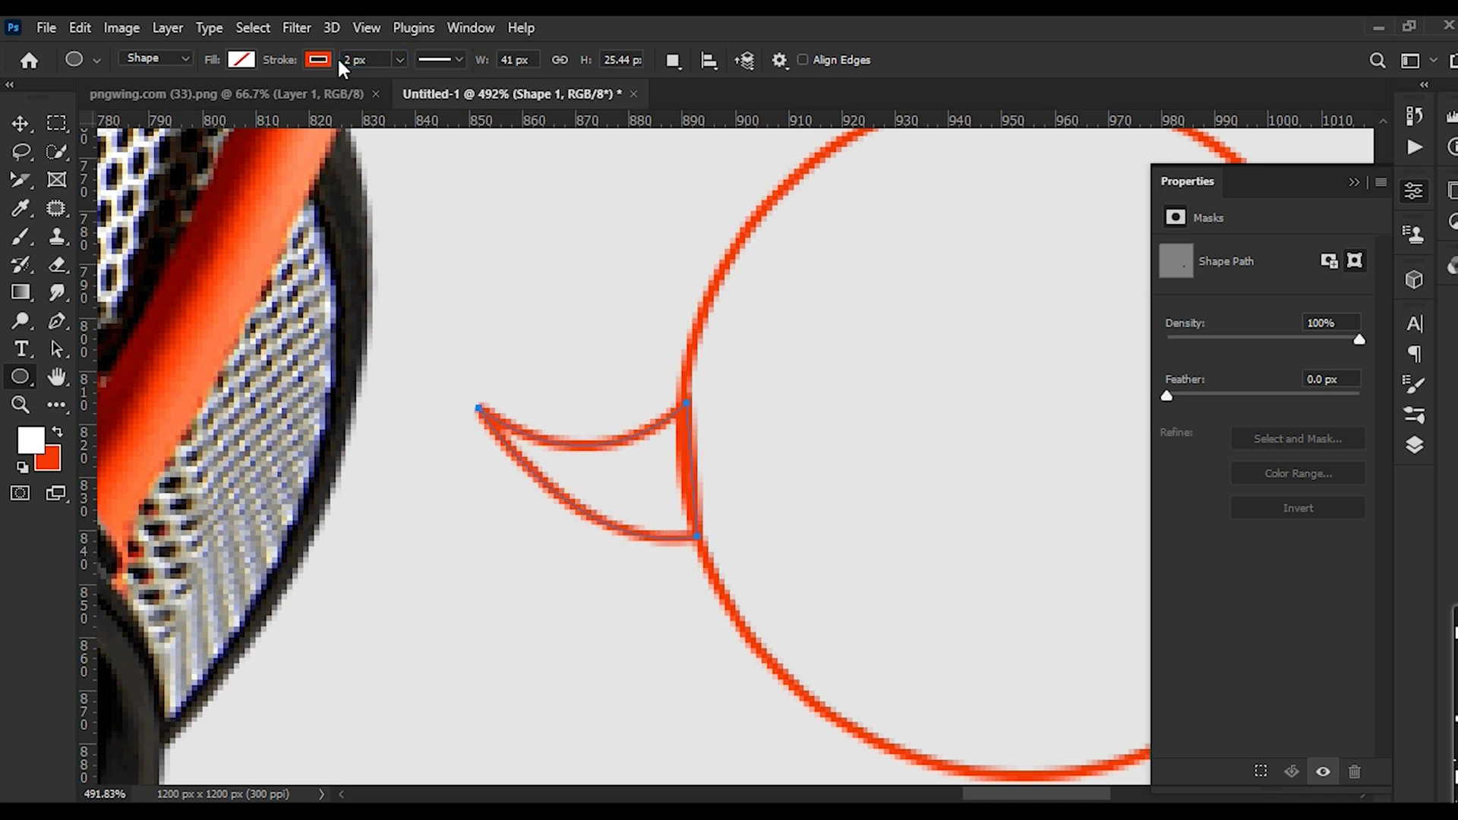
click(21, 126)
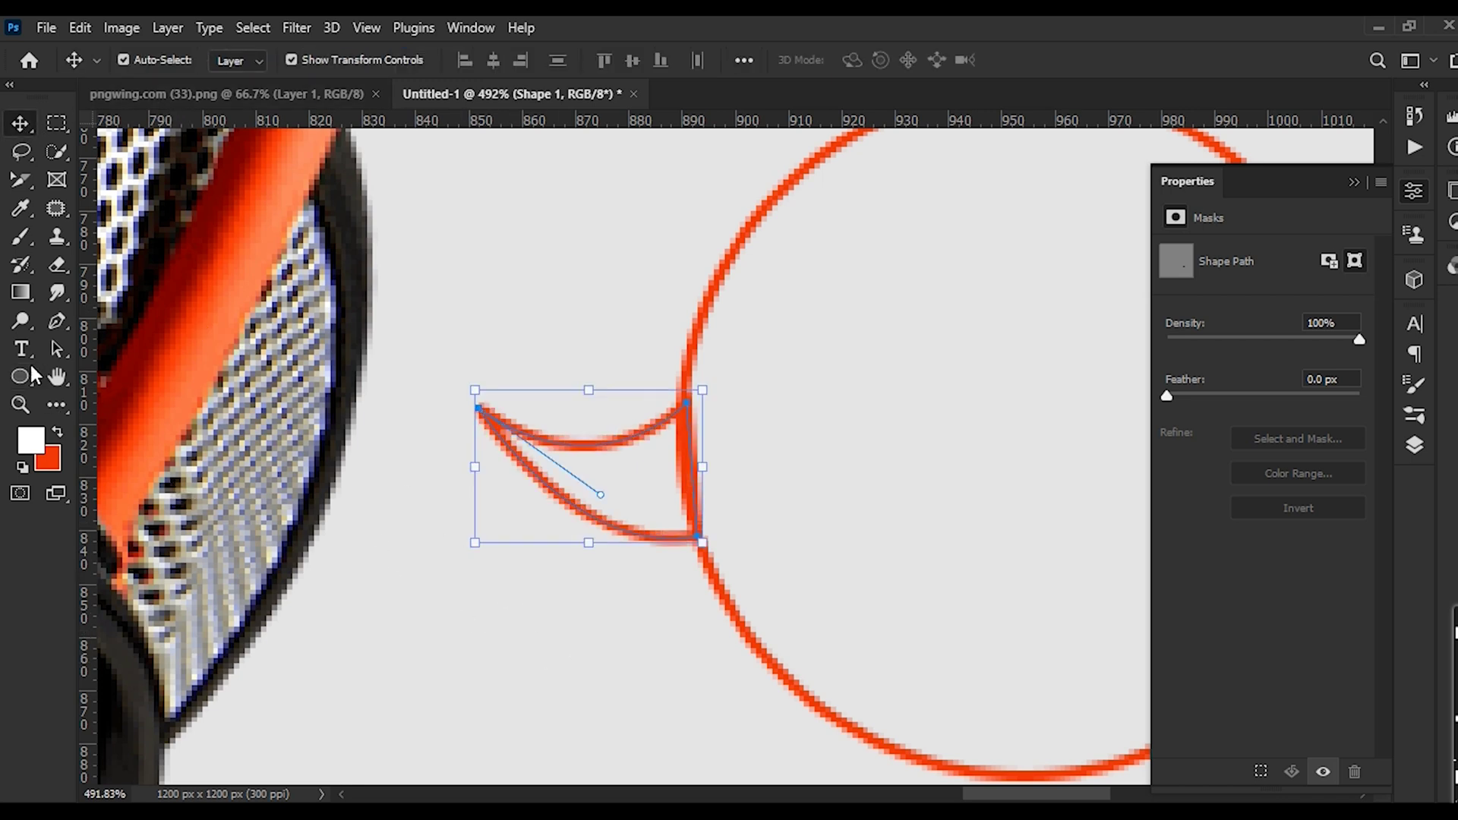
Rasterize the tail shape and erase its closing edge beside the circle with a 9 px Hard Round eraser
click(59, 266)
click(651, 530)
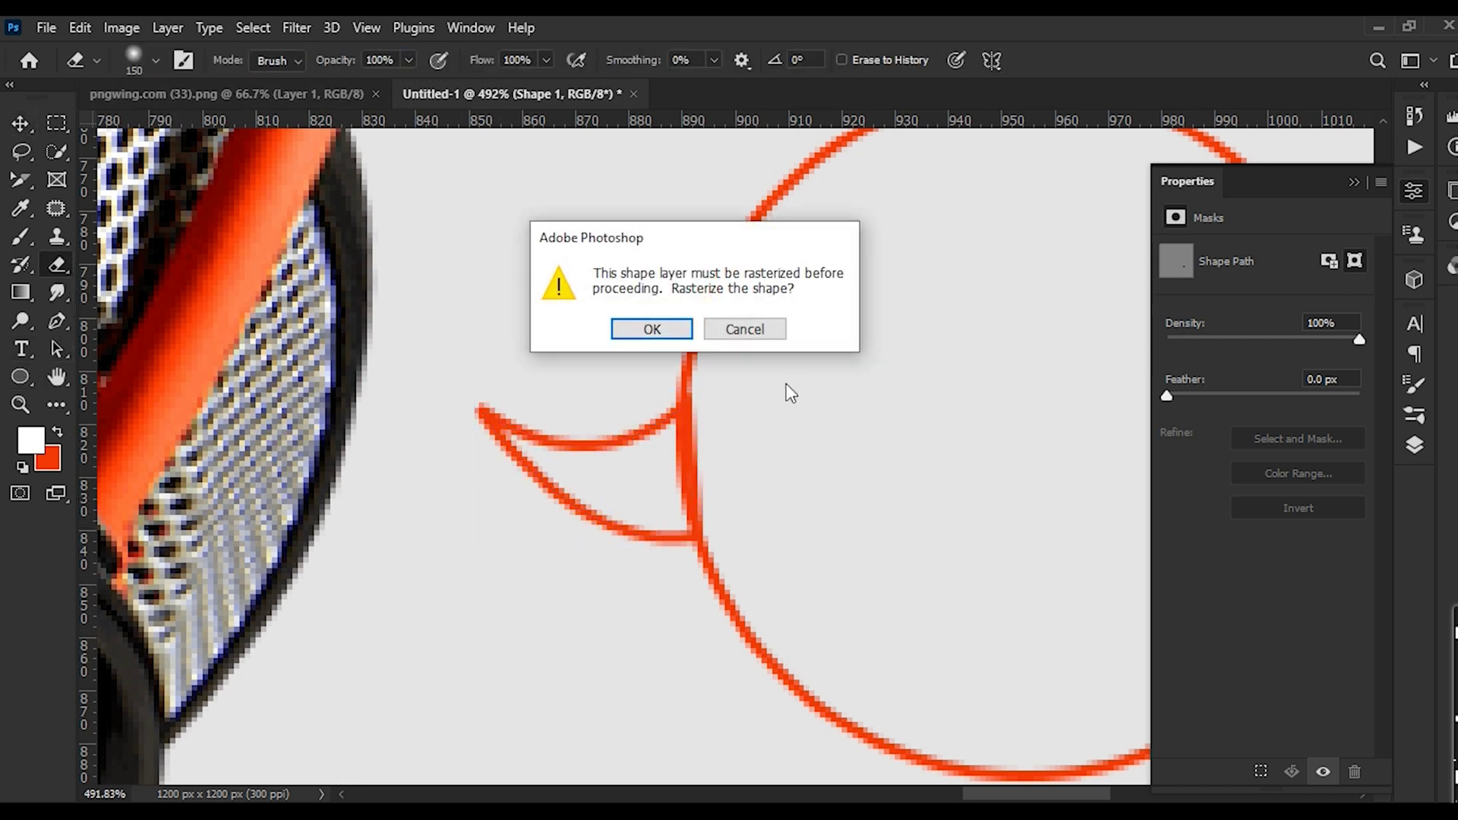
click(669, 328)
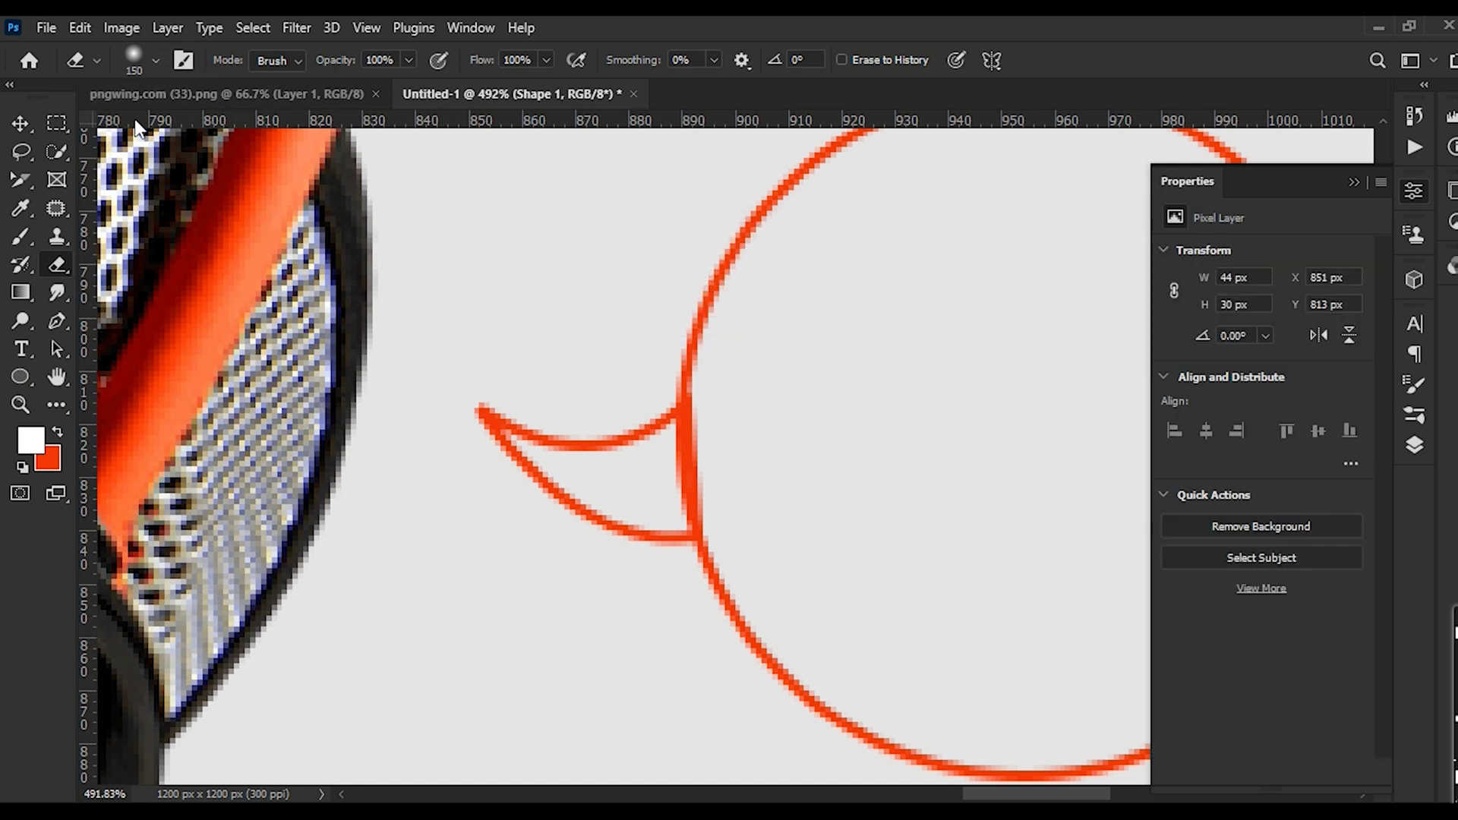
click(157, 60)
click(149, 400)
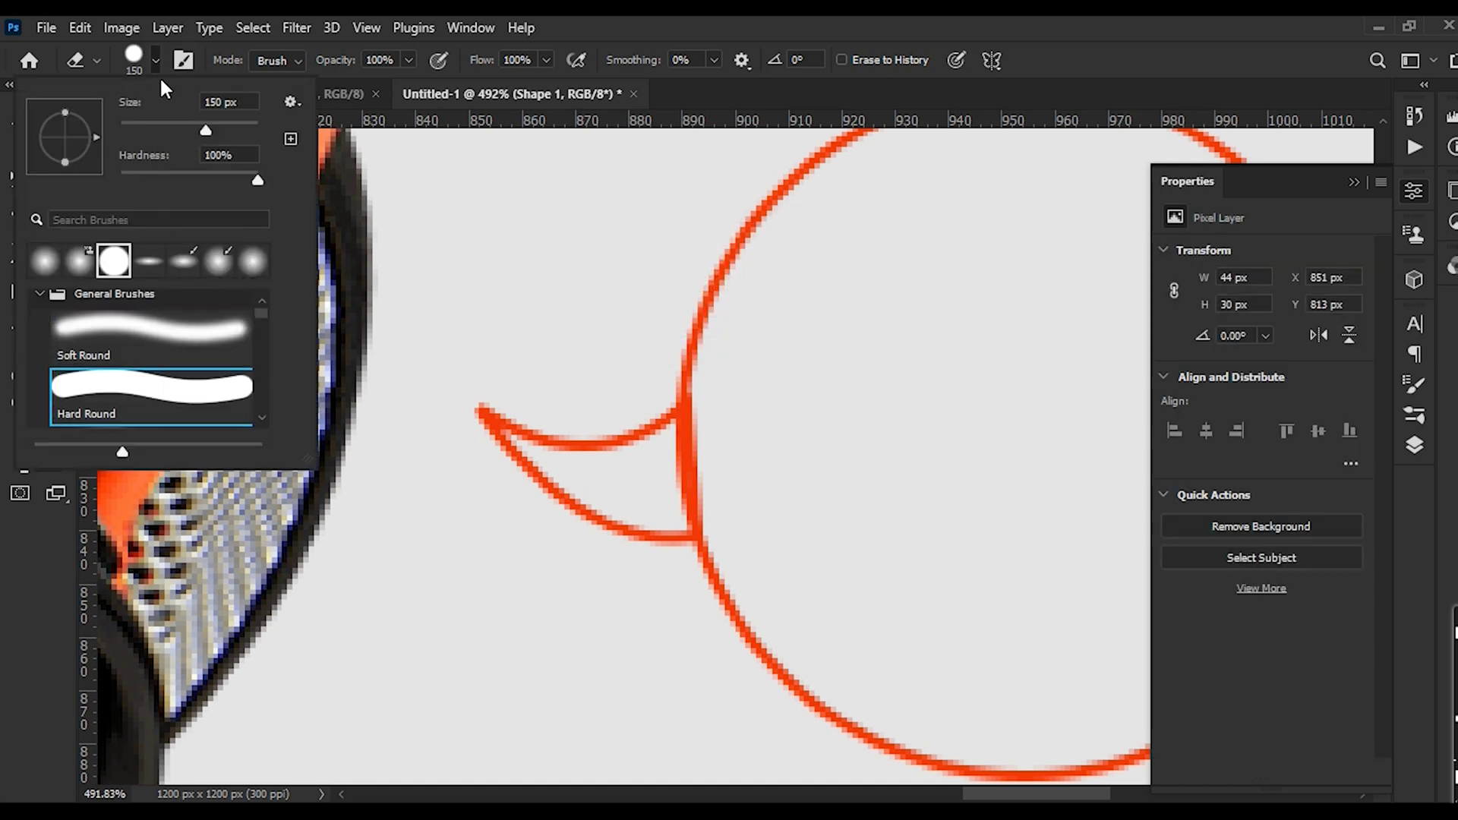
click(157, 60)
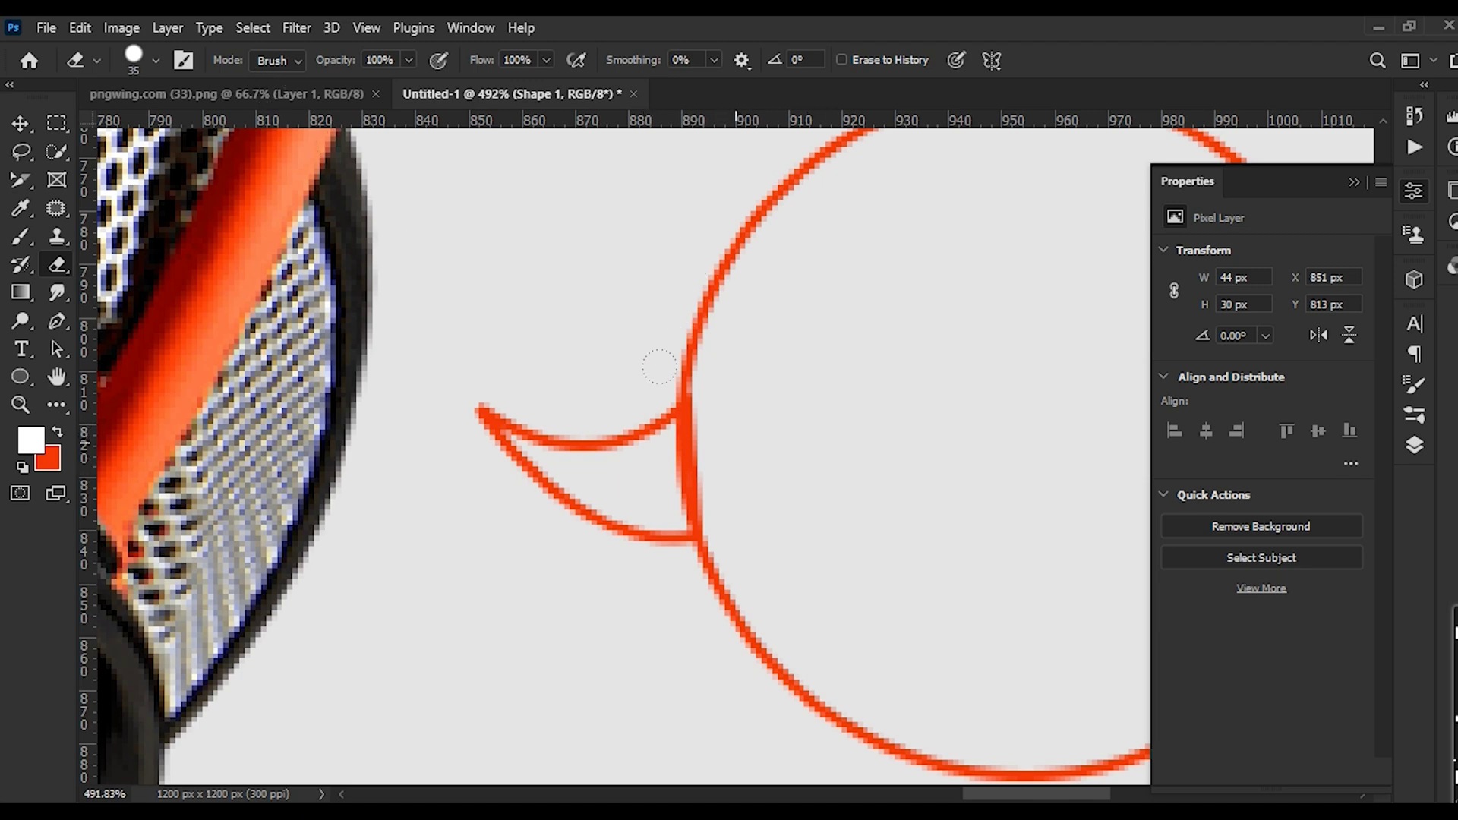
key(bracketleft)
scroll(701, 448, up, 5)
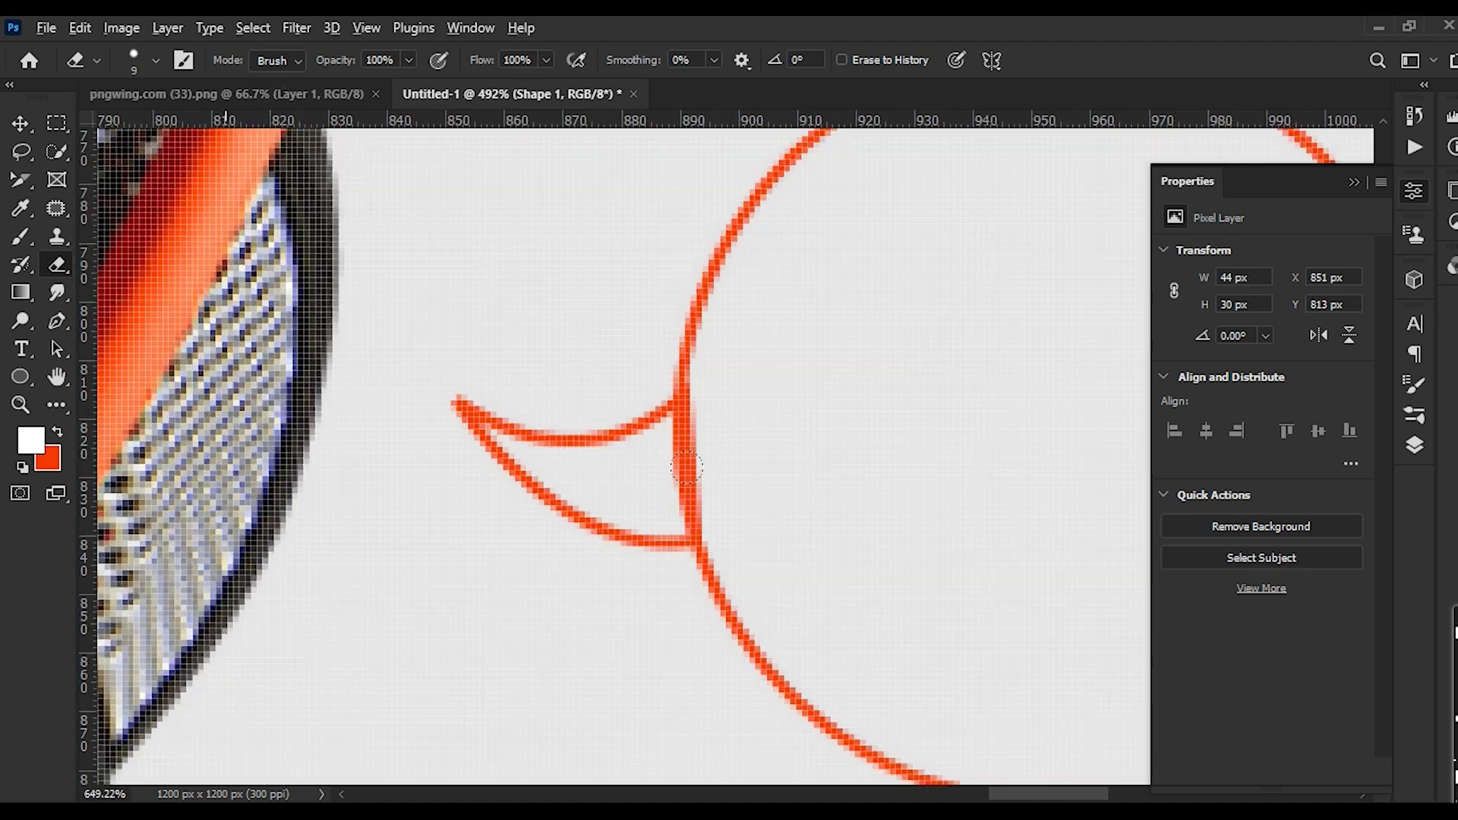
click(684, 535)
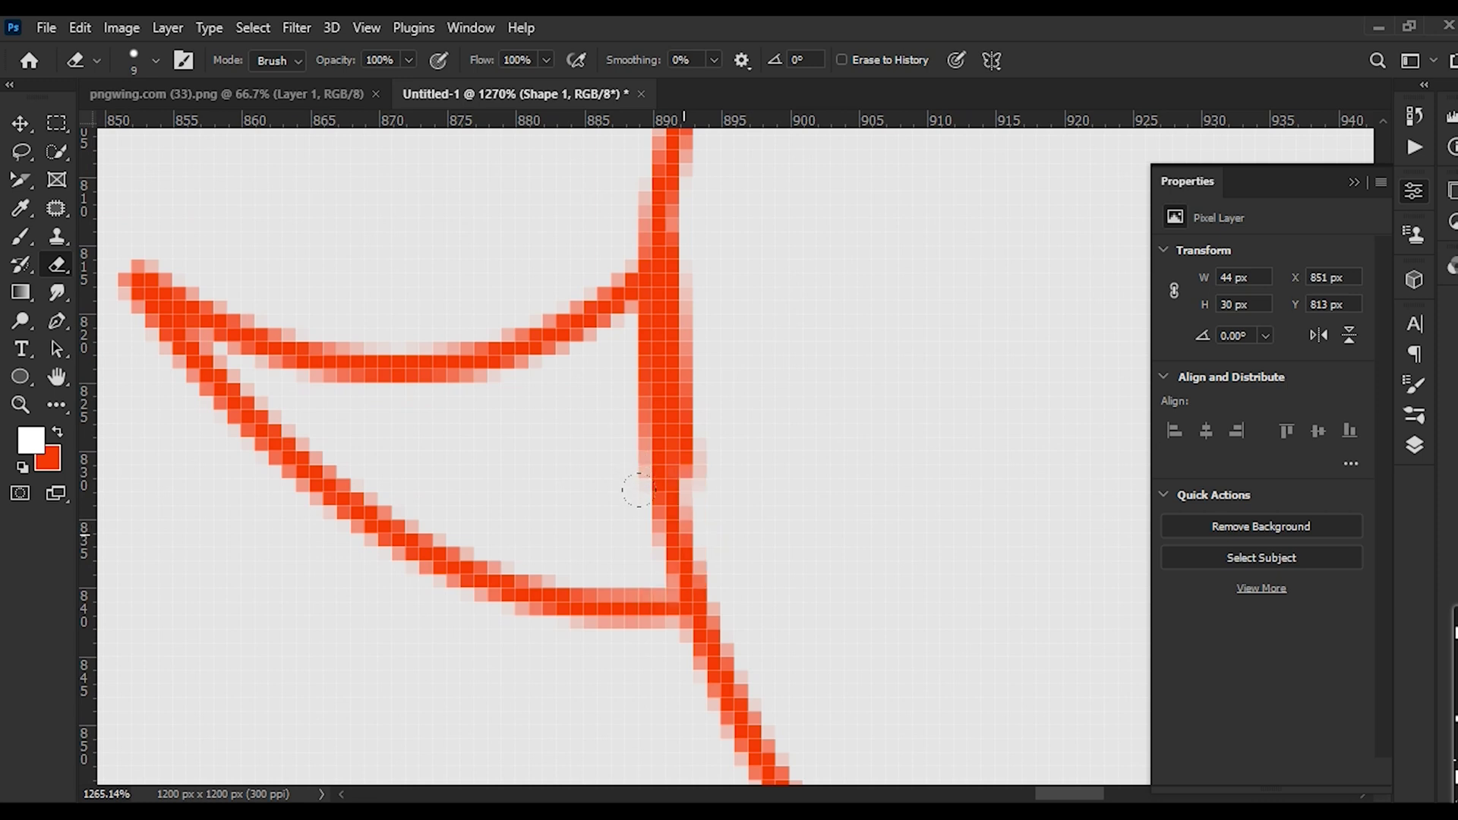
drag(684, 536, 676, 468)
click(629, 352)
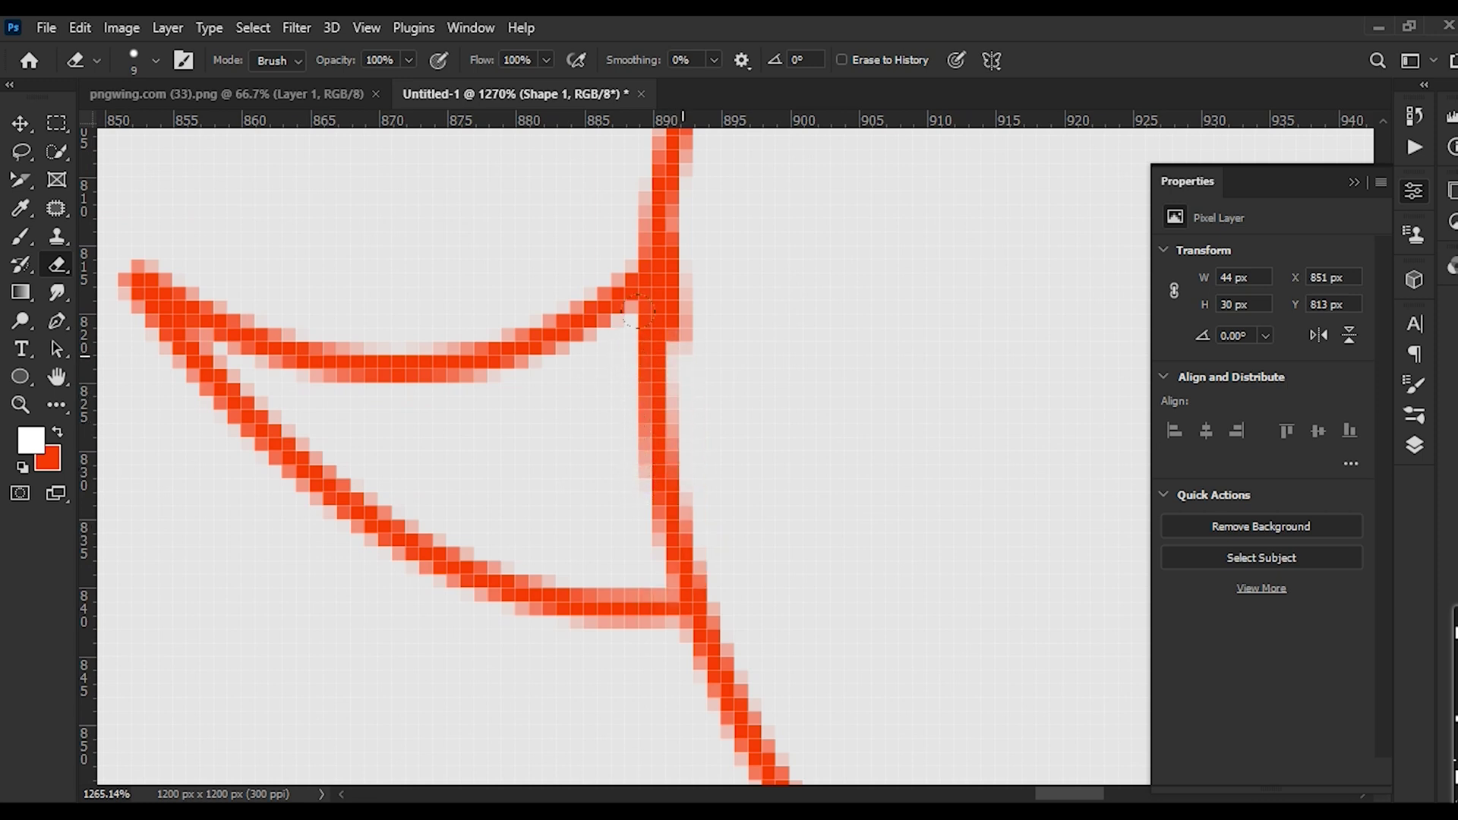
click(642, 289)
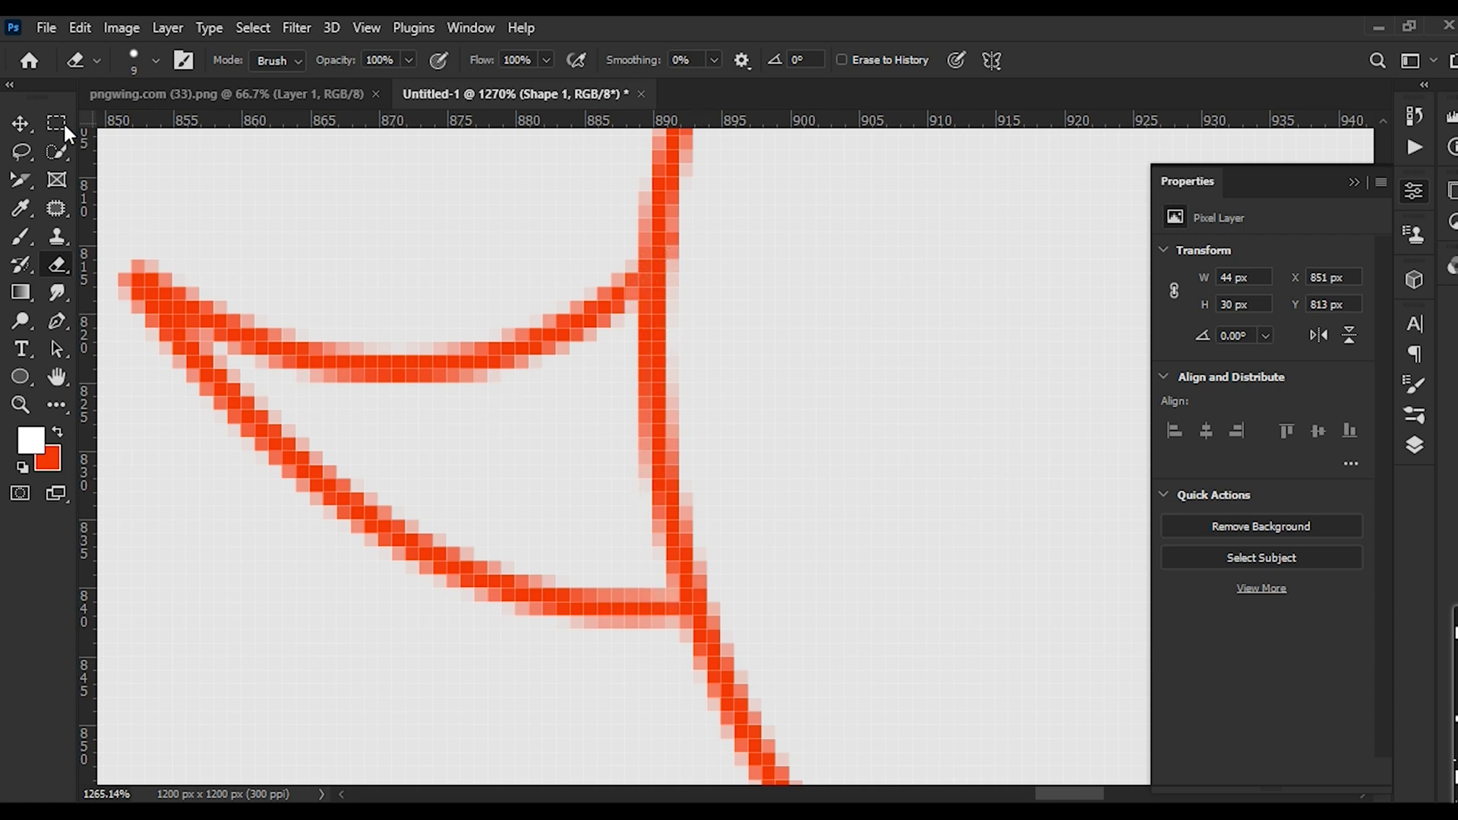
Rasterize the circle and erase its arc between the tail's two ends to open the outline into a speech bubble
click(25, 123)
click(759, 744)
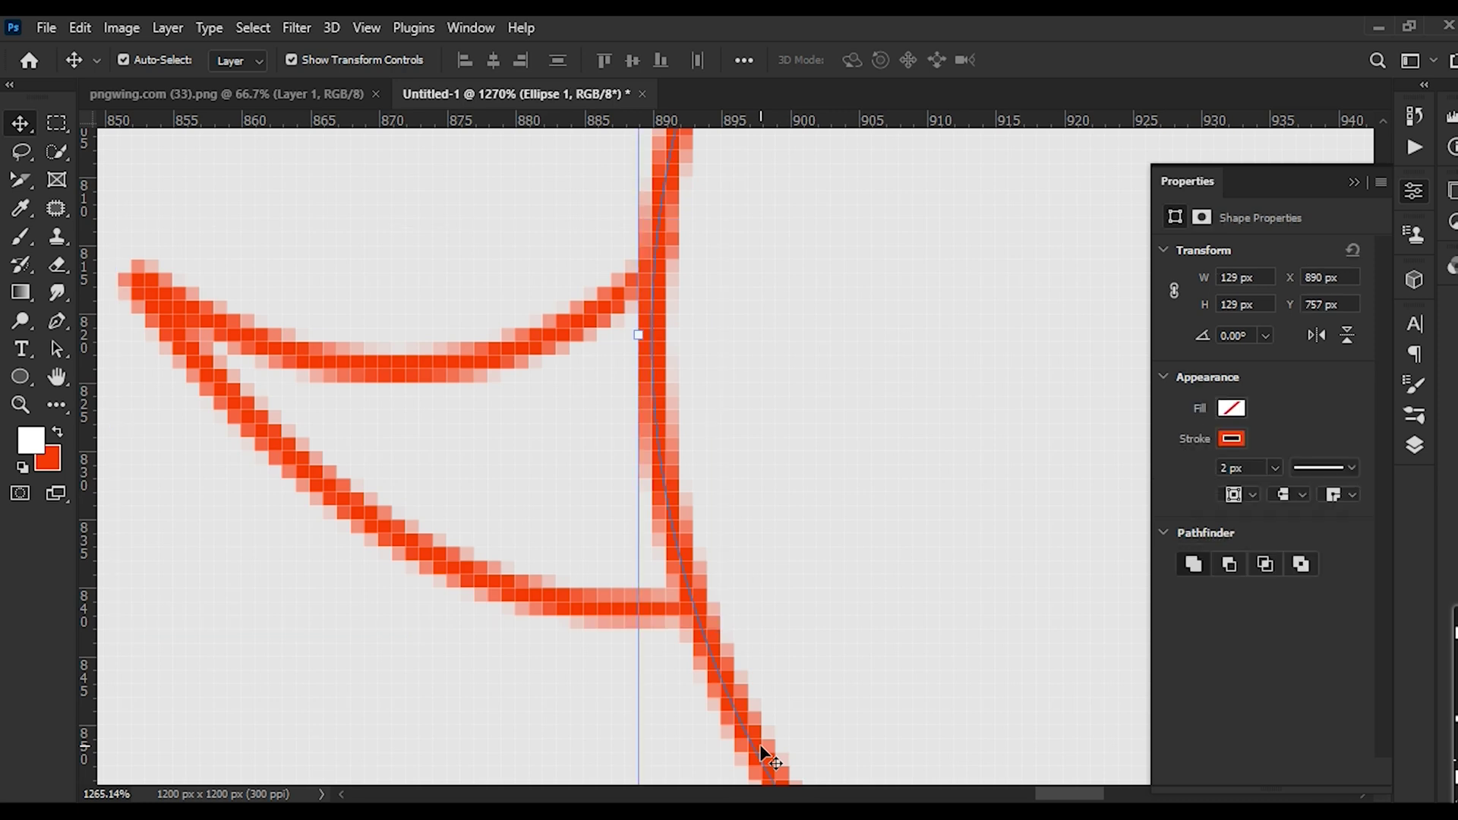
click(57, 264)
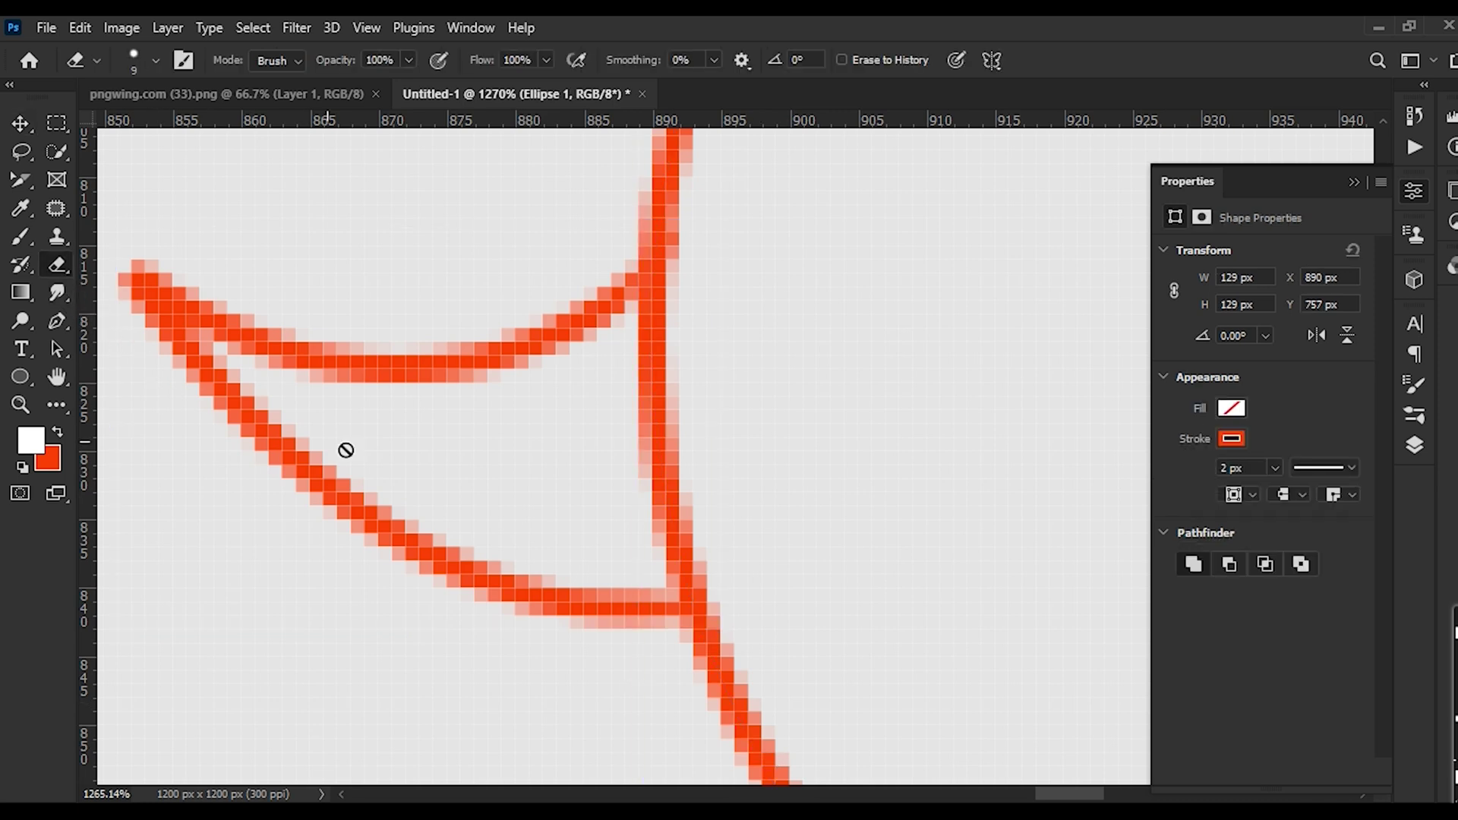
click(654, 489)
click(652, 326)
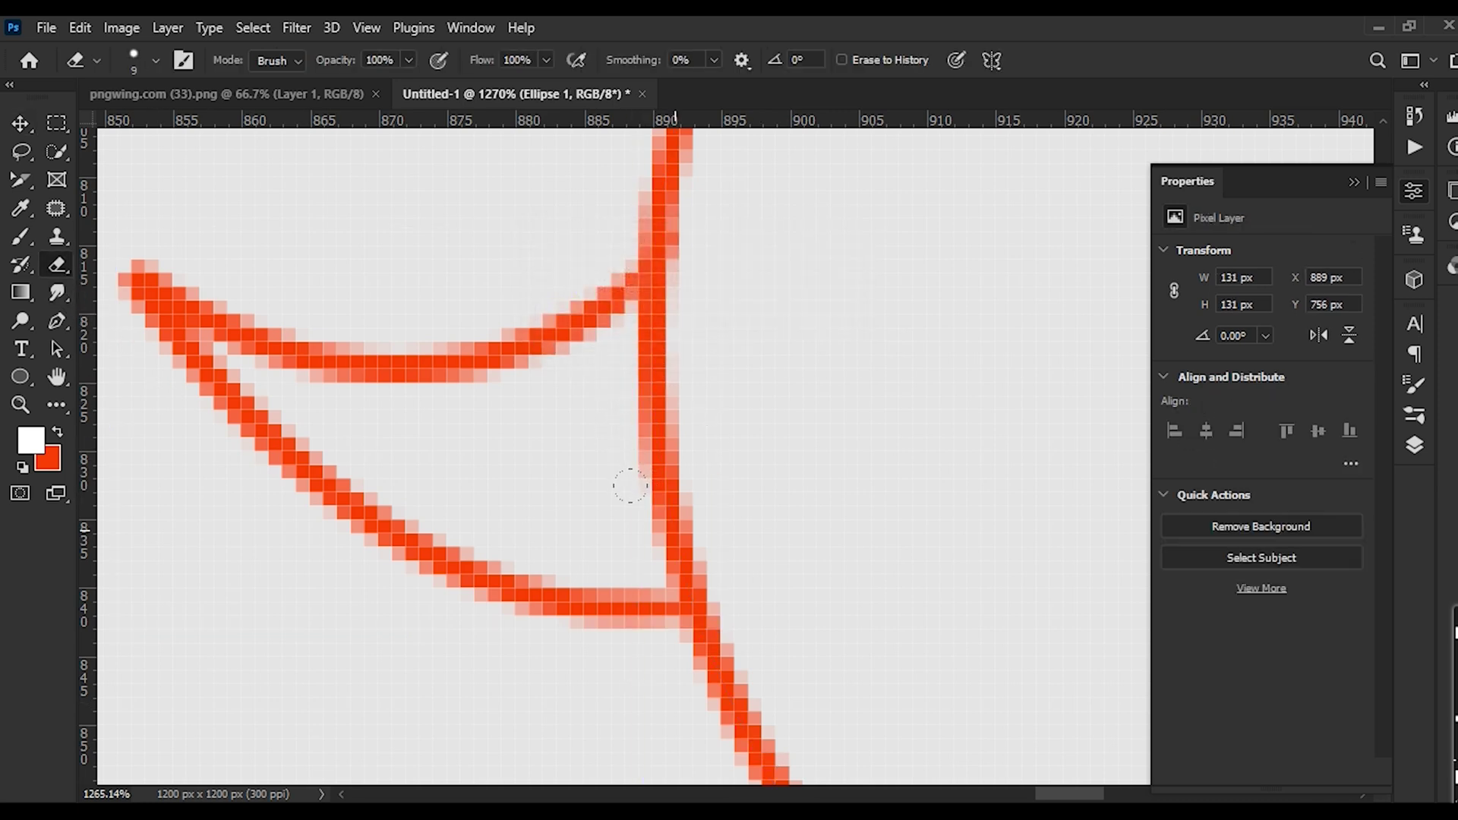
mouse_move(630, 486)
mouse_down()
mouse_move(635, 456)
mouse_move(618, 439)
mouse_move(640, 295)
mouse_up()
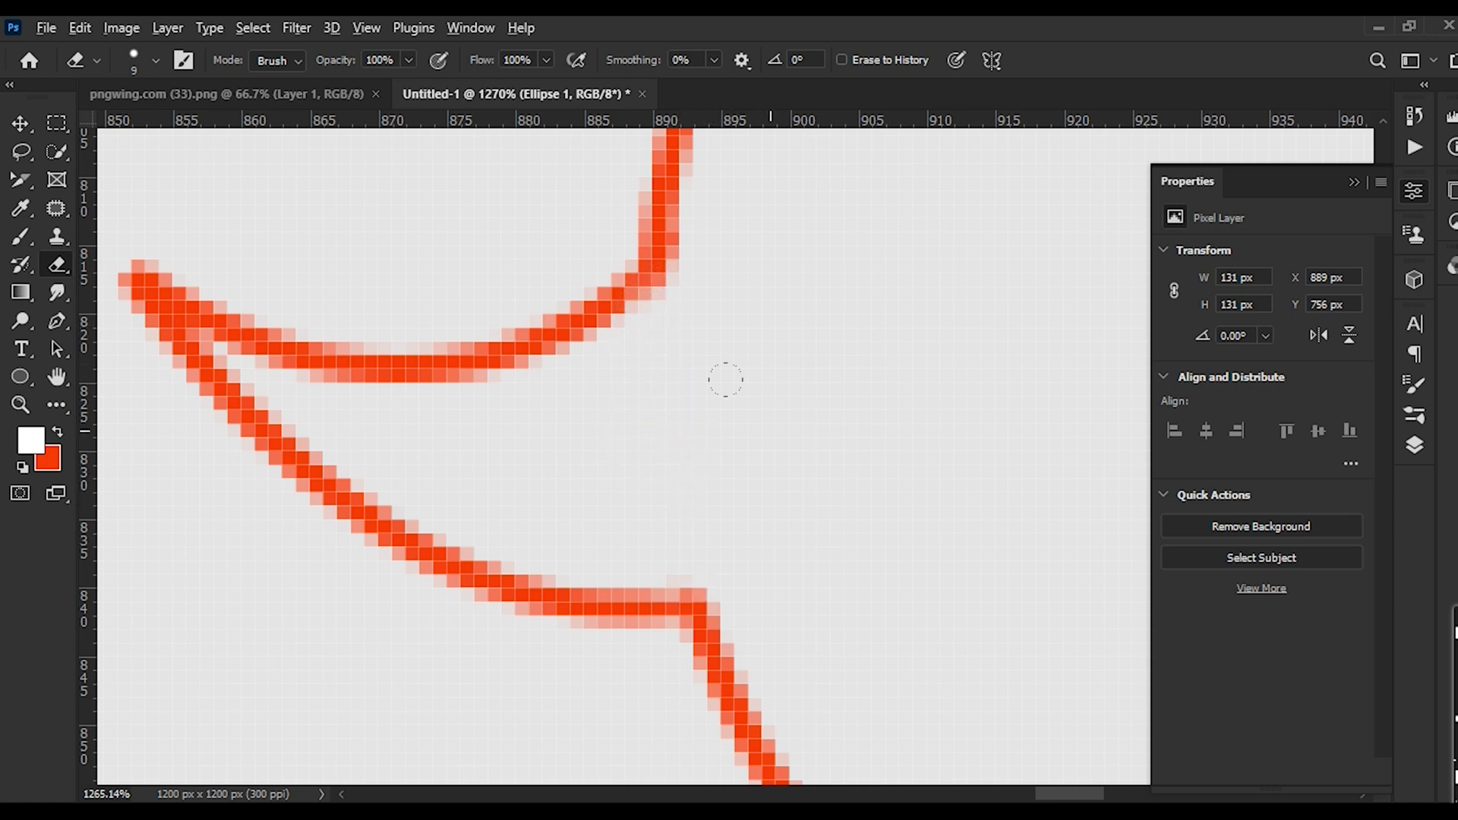
scroll(726, 380, down, 10)
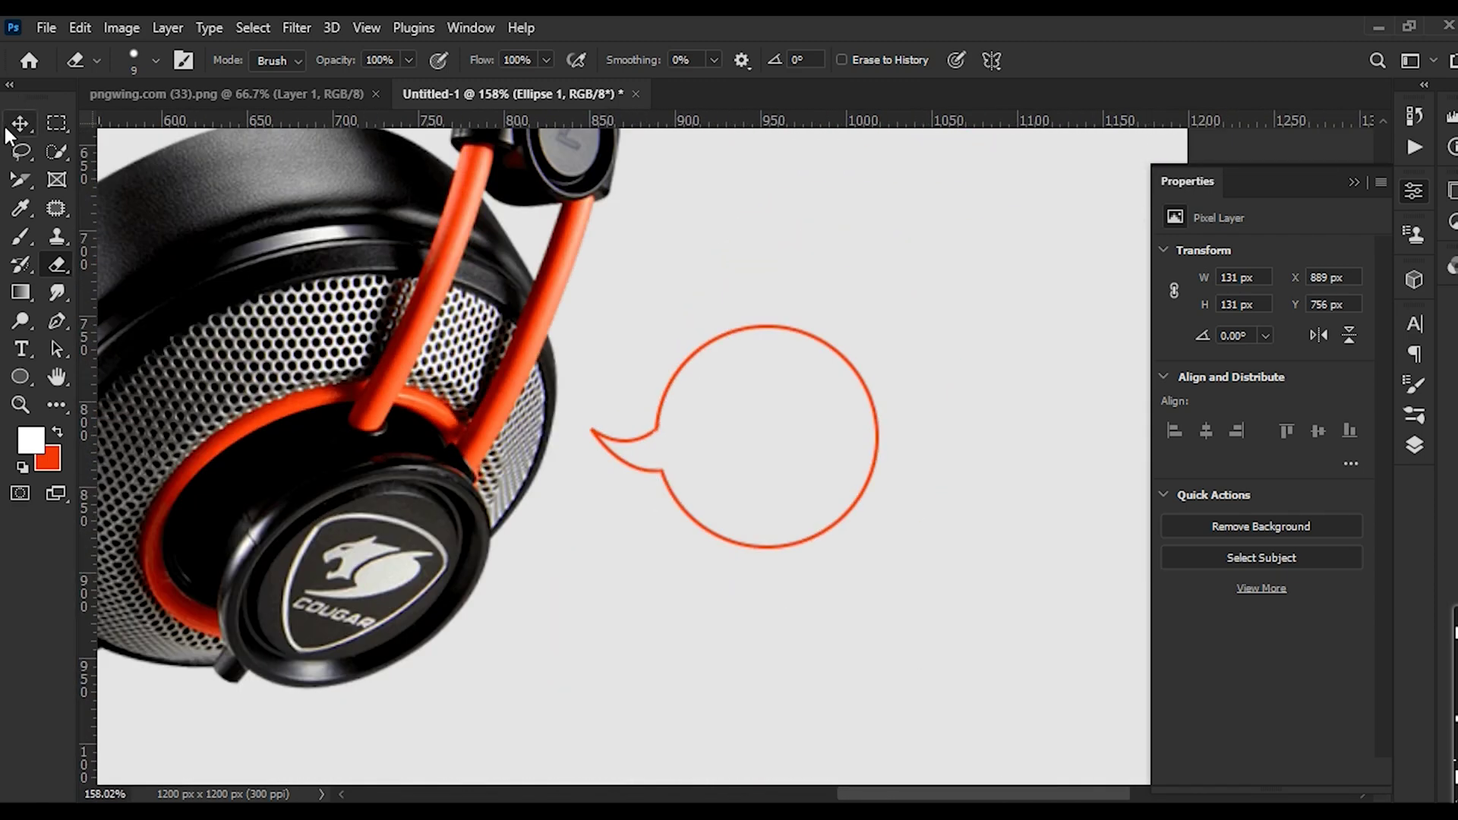
Merge the circle and tail layers into a single speech bubble layer and deselect it
click(21, 123)
key(ctrl+e)
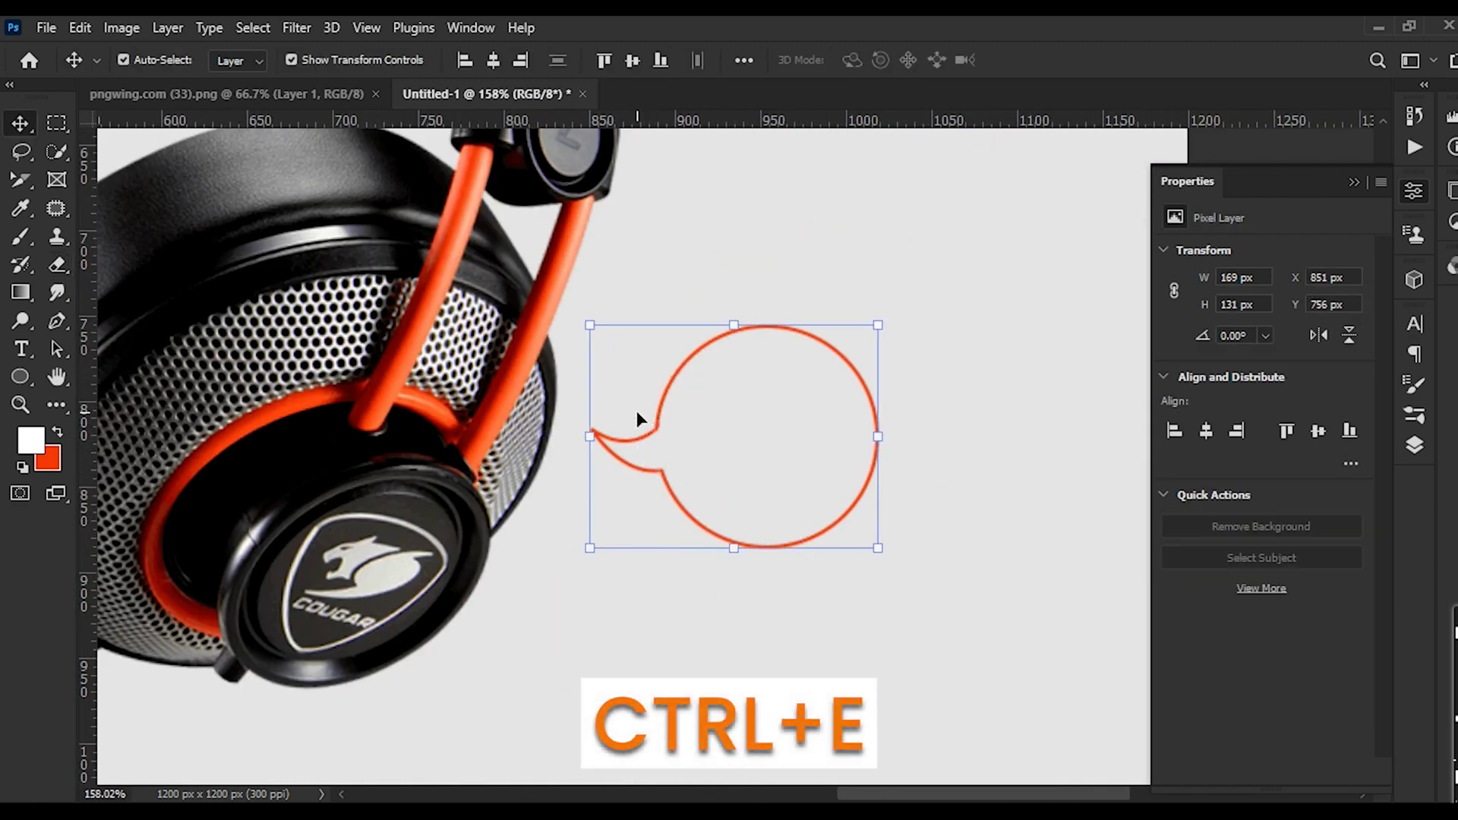
click(637, 416)
click(995, 590)
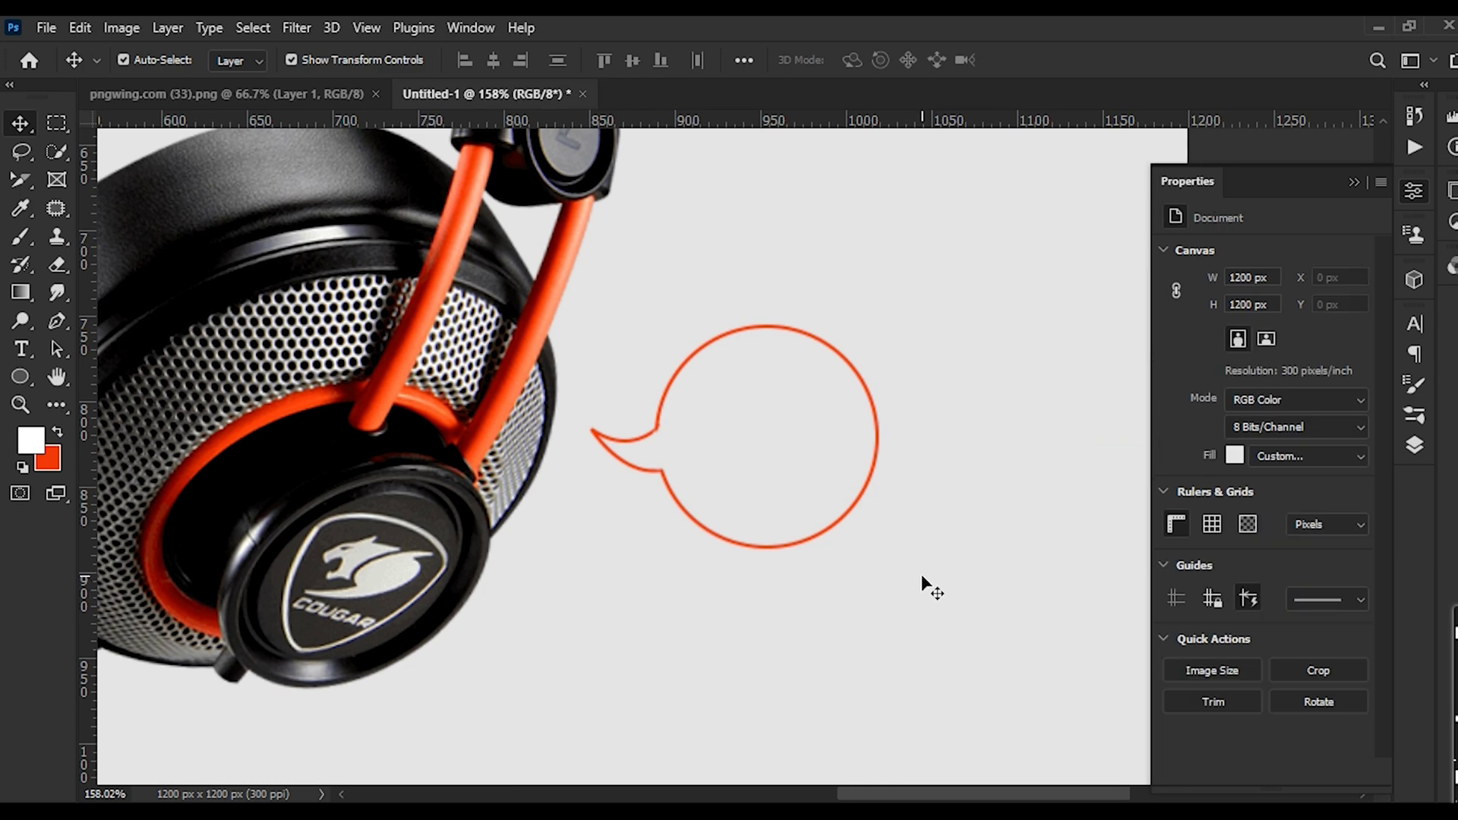
drag(842, 595, 633, 391)
click(853, 677)
Start a text layer inside the speech bubble with a 9 pt Poppins Medium font in black
click(20, 348)
click(778, 469)
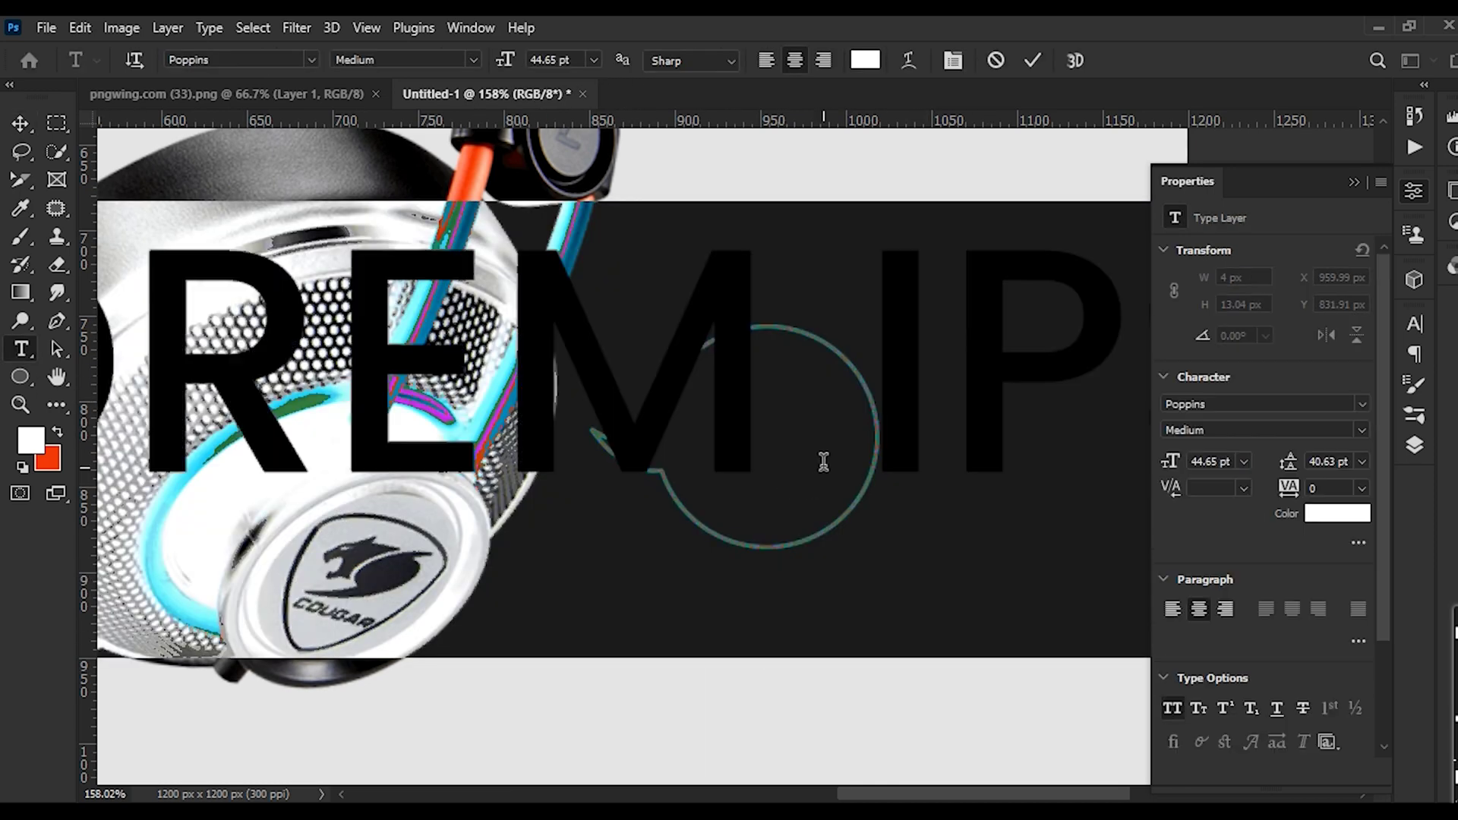
drag(507, 62, 472, 95)
click(795, 459)
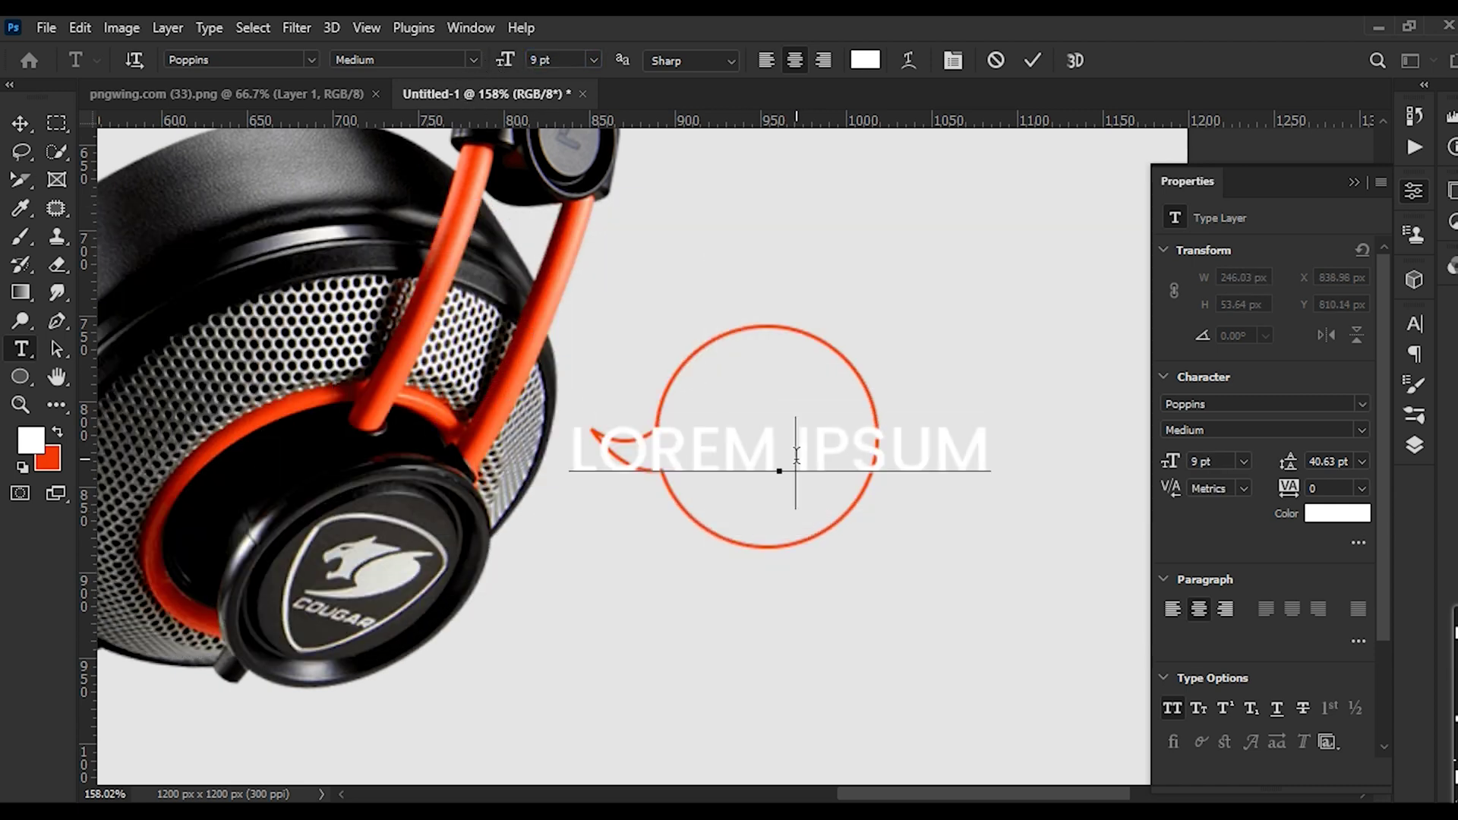
key(ctrl+a)
click(20, 466)
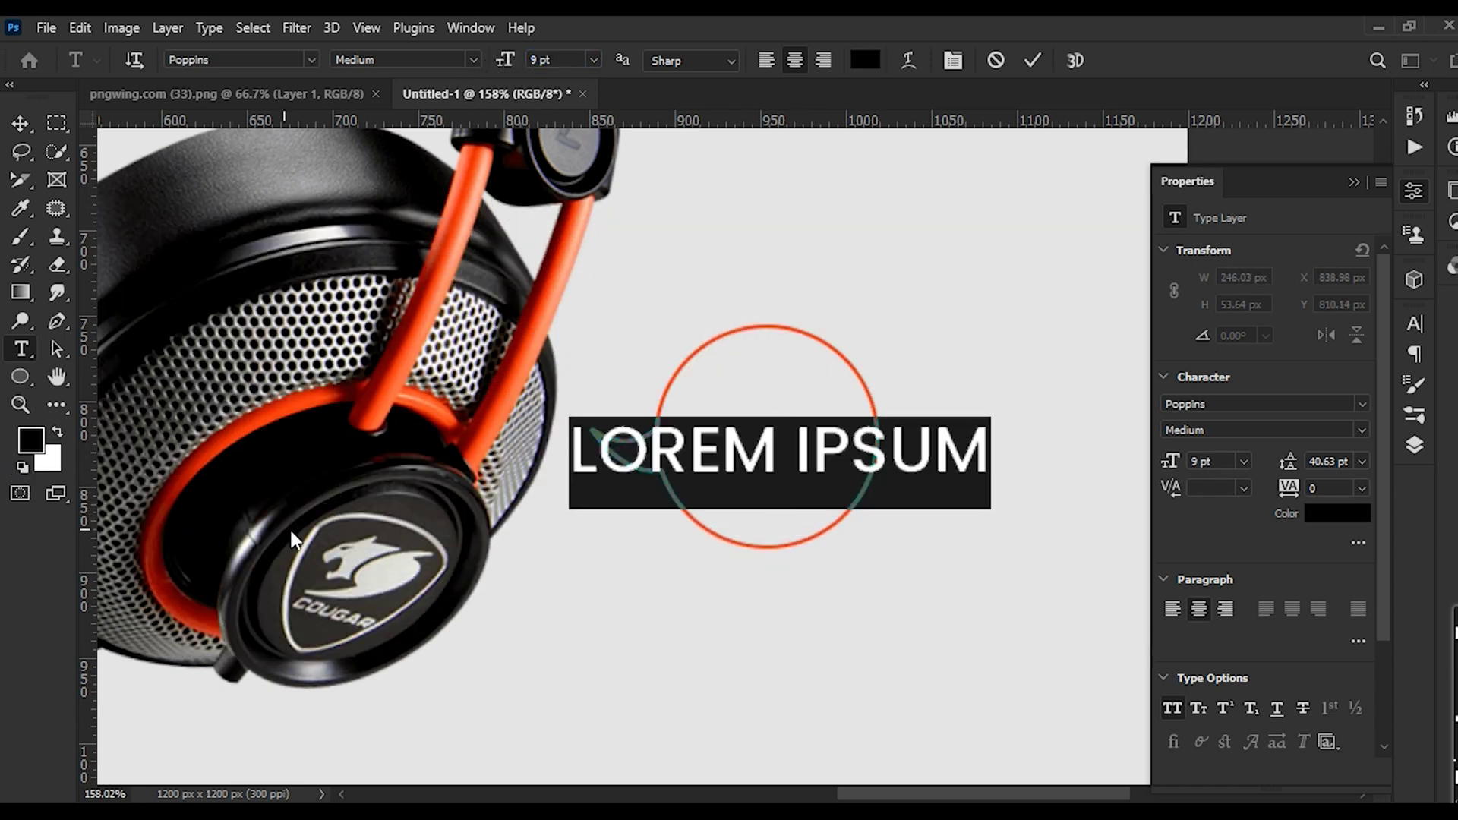
Replace the placeholder text in the speech bubble with "ONLY 20$", breaking it onto two lines after "ONLY"
click(743, 459)
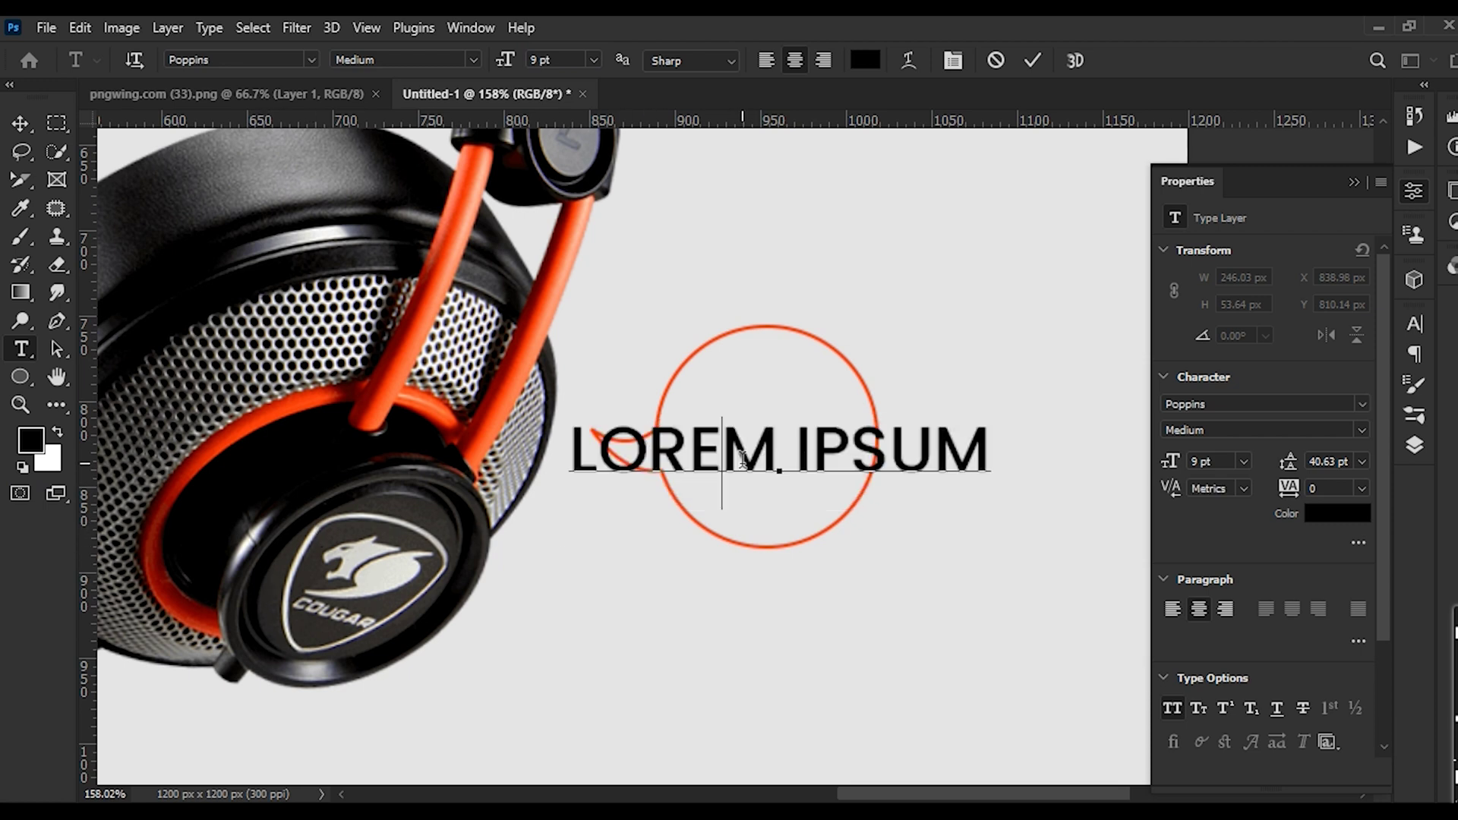
key(ctrl+a)
text(ONLY 20$)
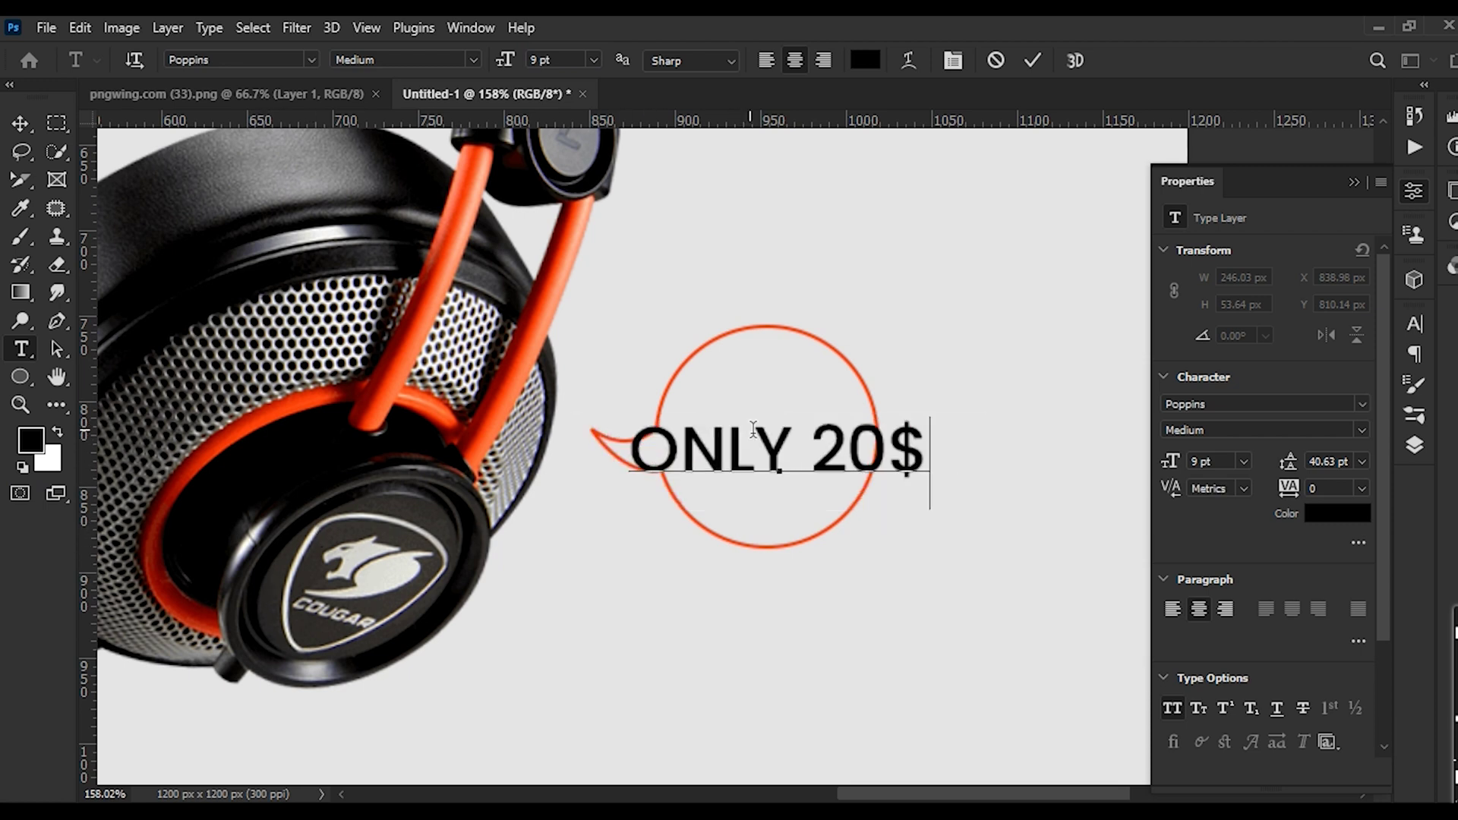
click(821, 447)
key(Return)
key(ctrl+Return)
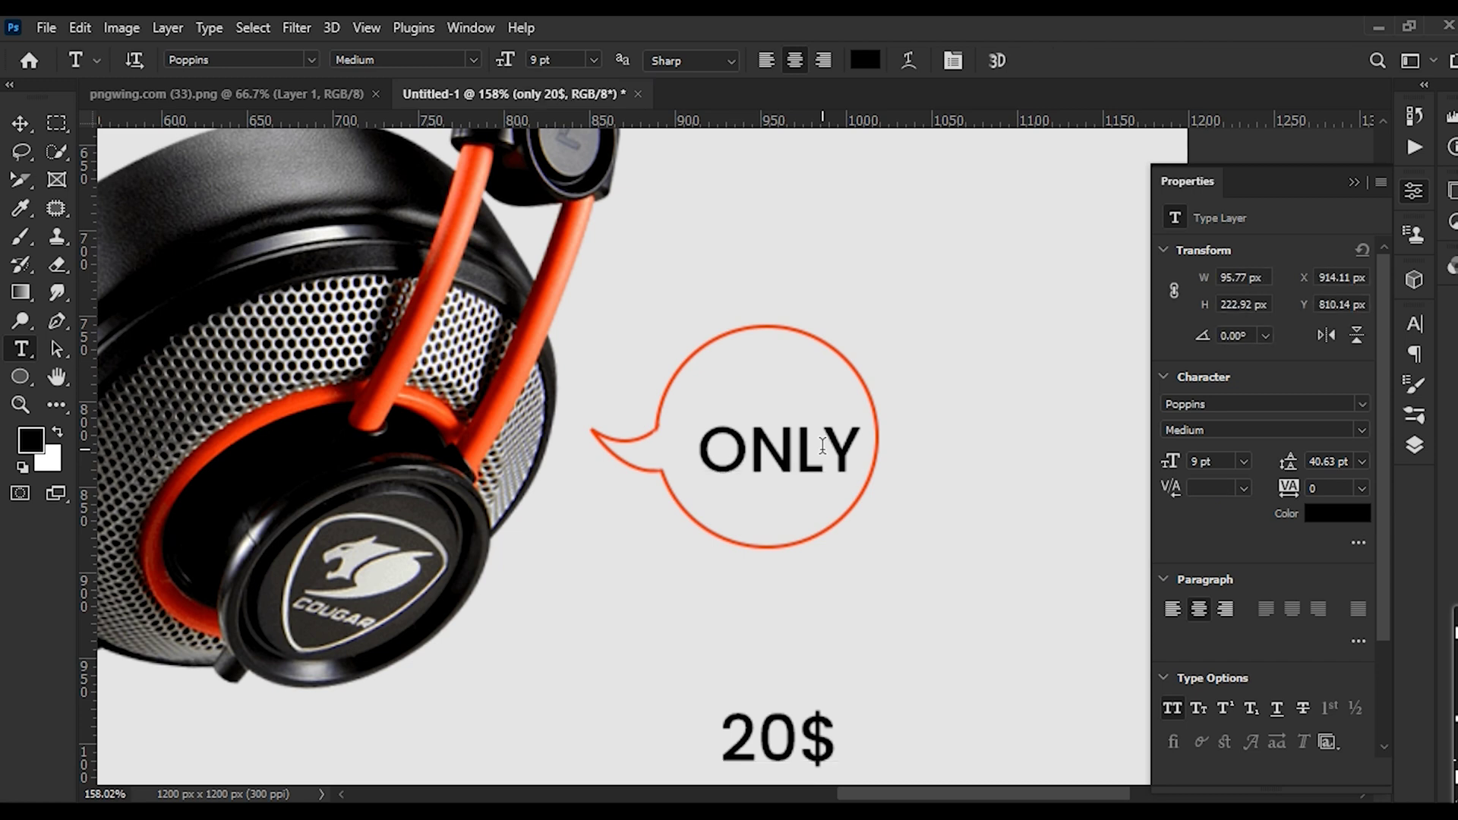
Set the price text's leading to 10 pt and move the text up into the speech bubble
click(18, 124)
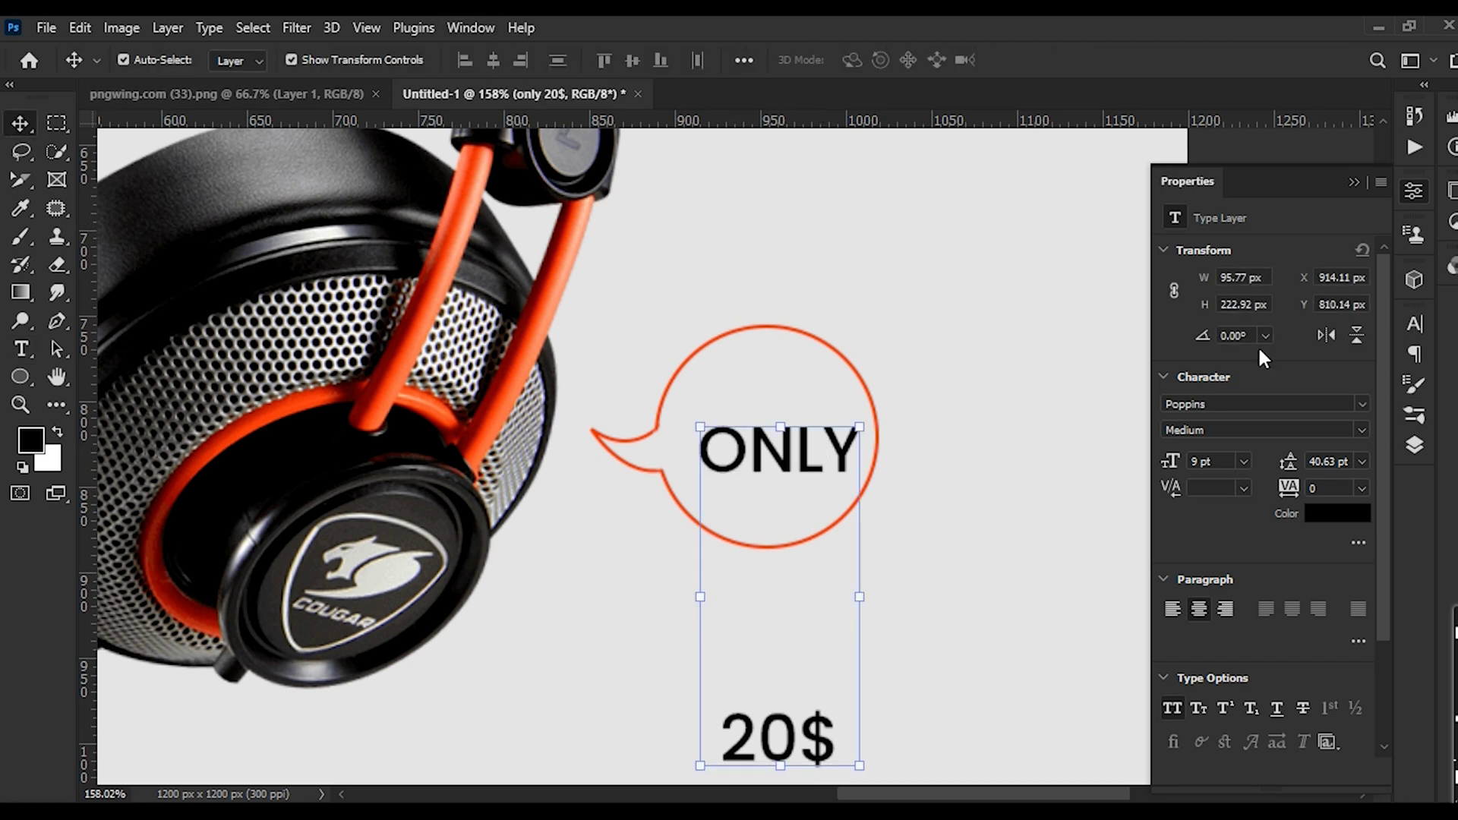
click(1411, 331)
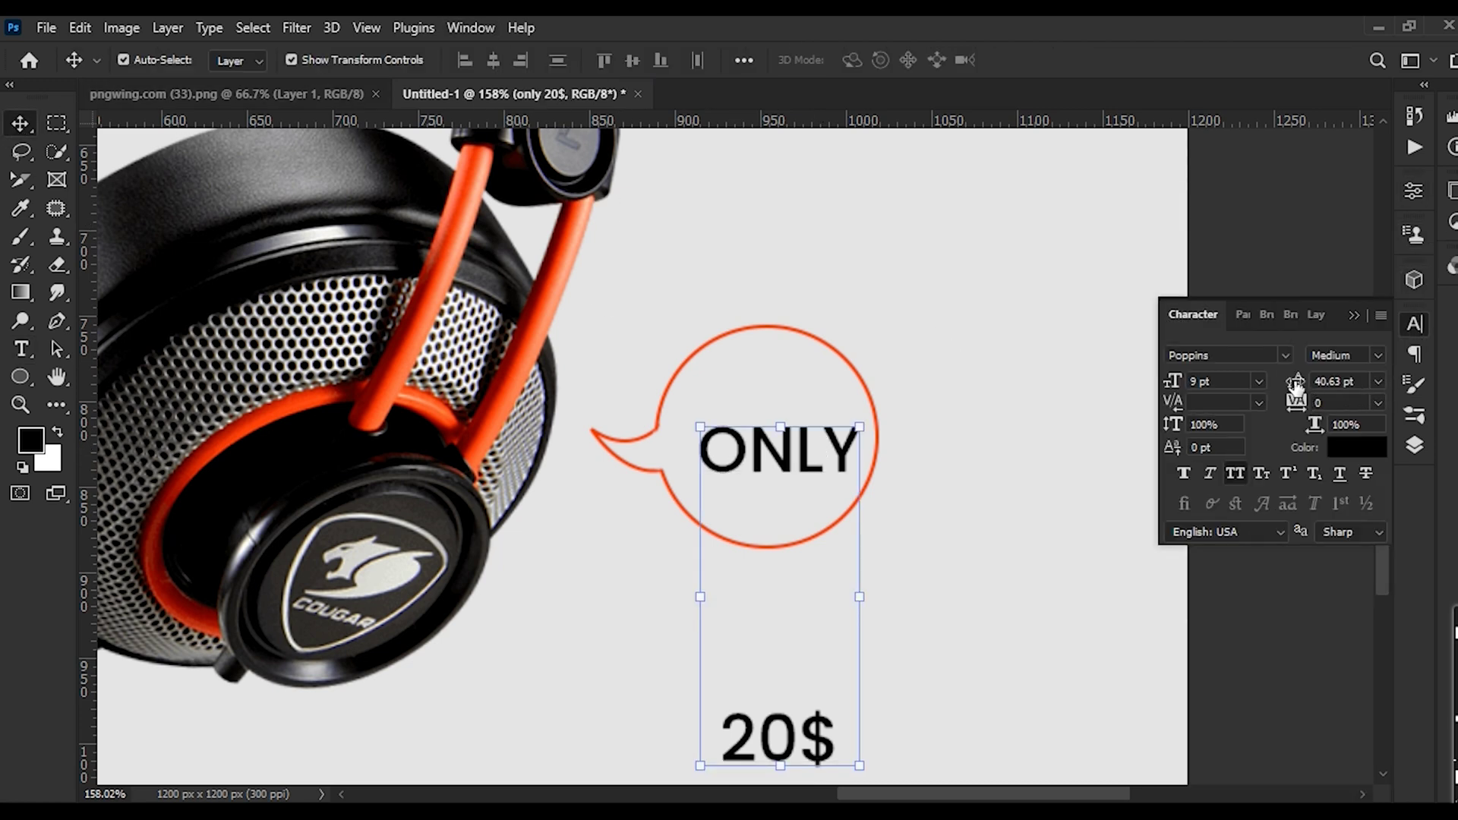
drag(1296, 386, 1264, 404)
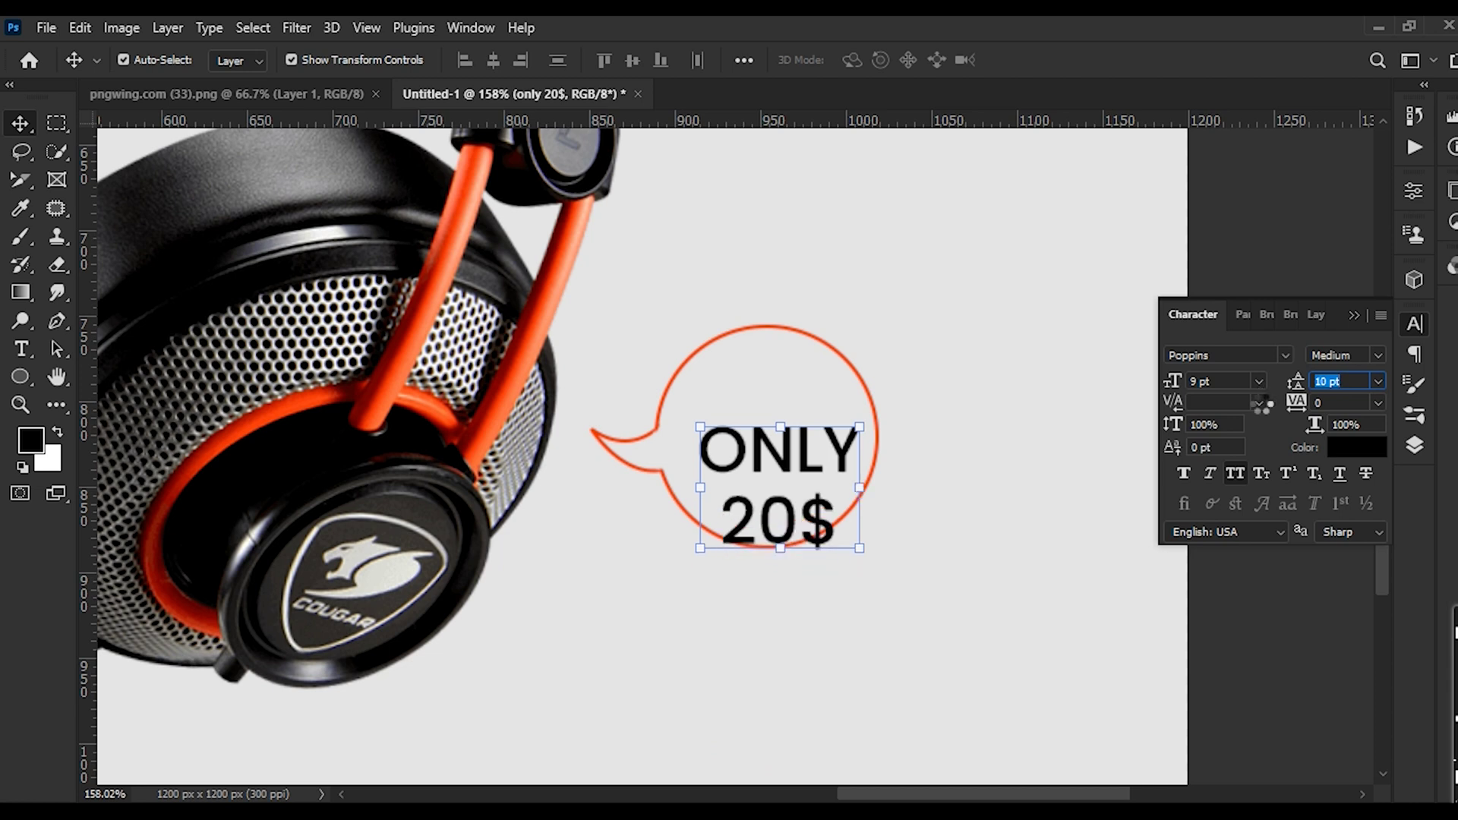
click(1101, 553)
drag(815, 482, 794, 434)
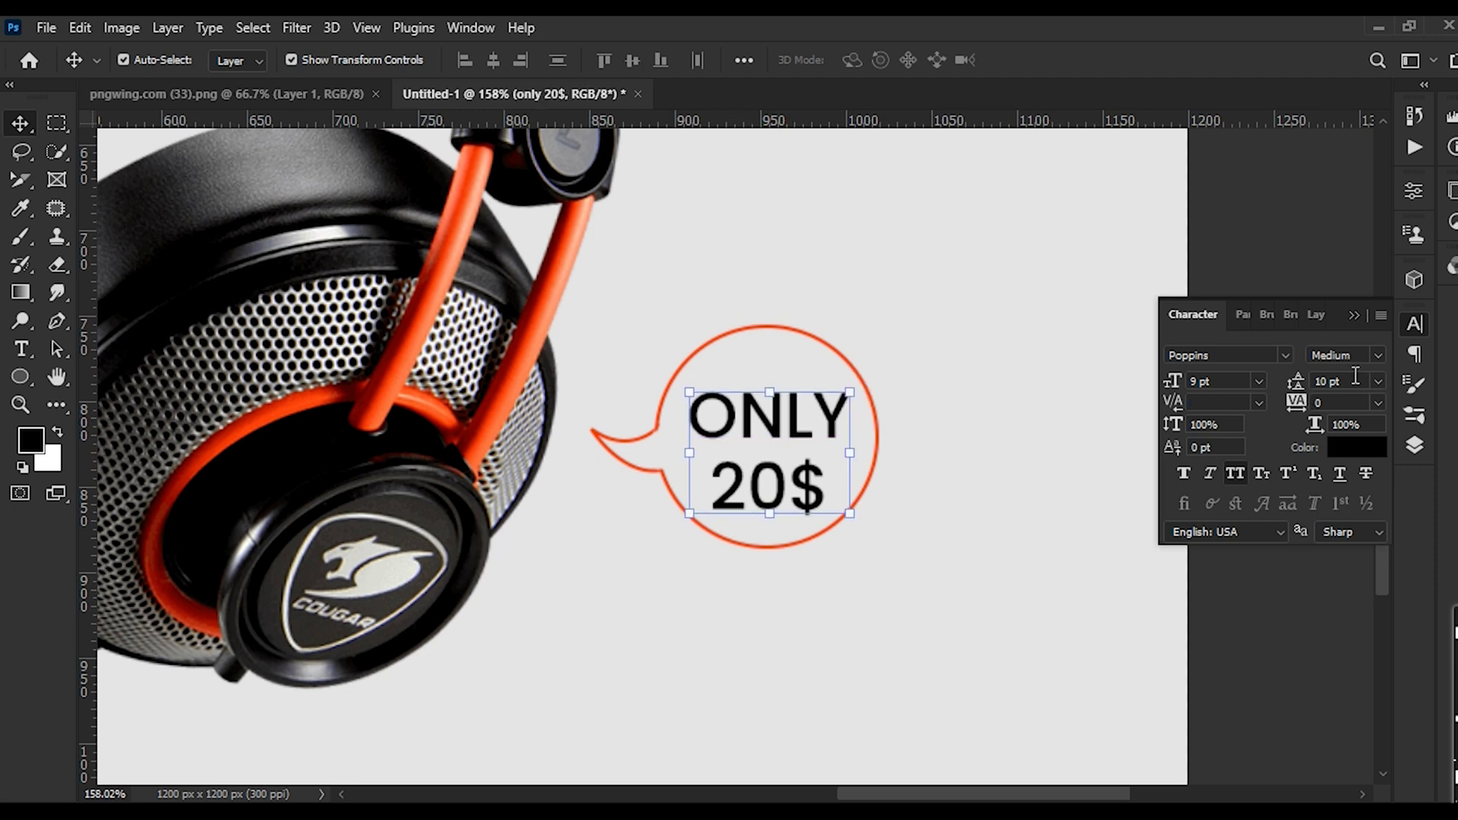
Tighten the price text's leading to 9 pt and further to 8 pt
click(1310, 383)
text(9)
key(Return)
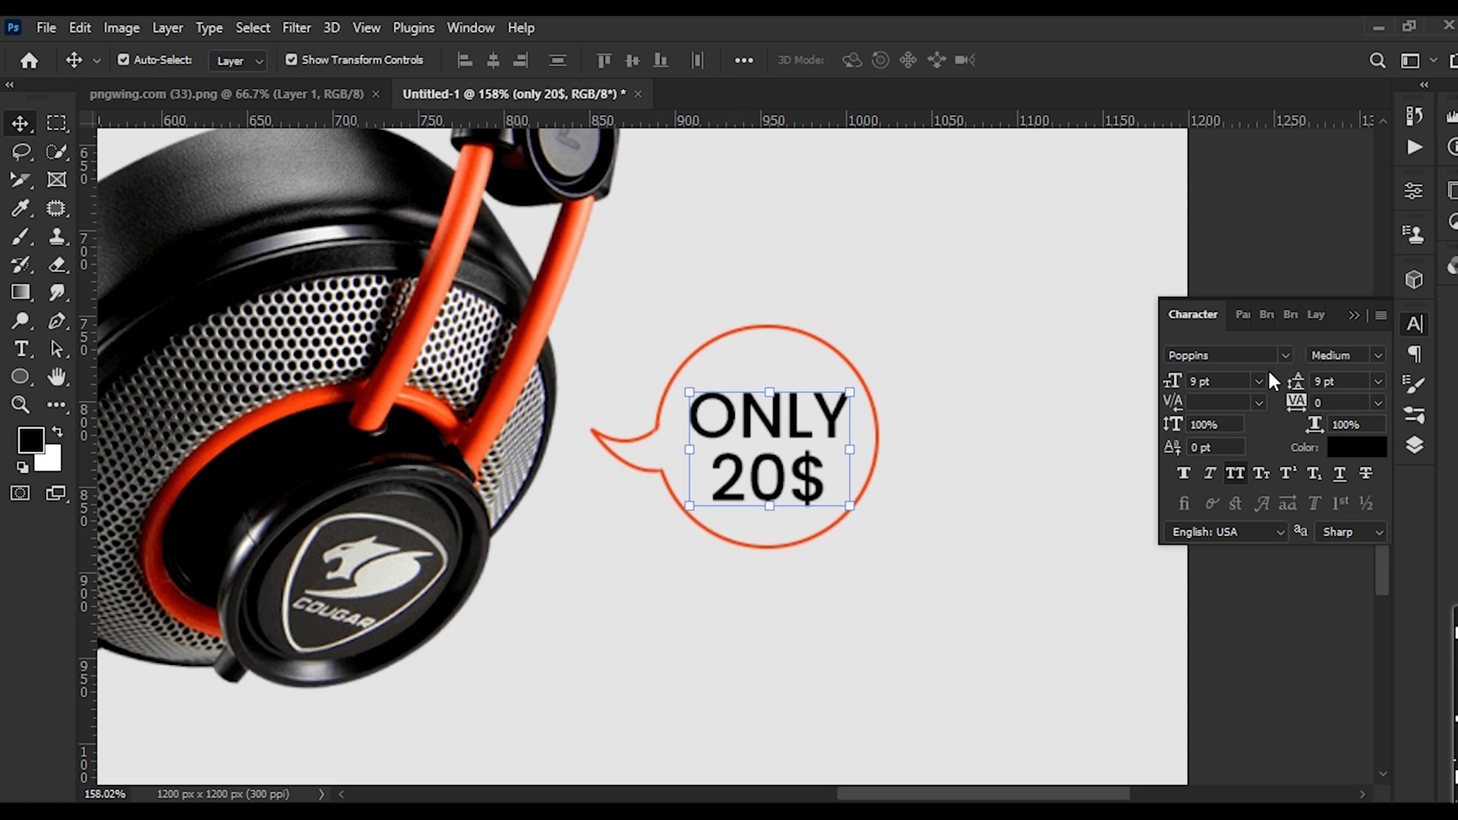
click(1305, 383)
text(8)
key(Return)
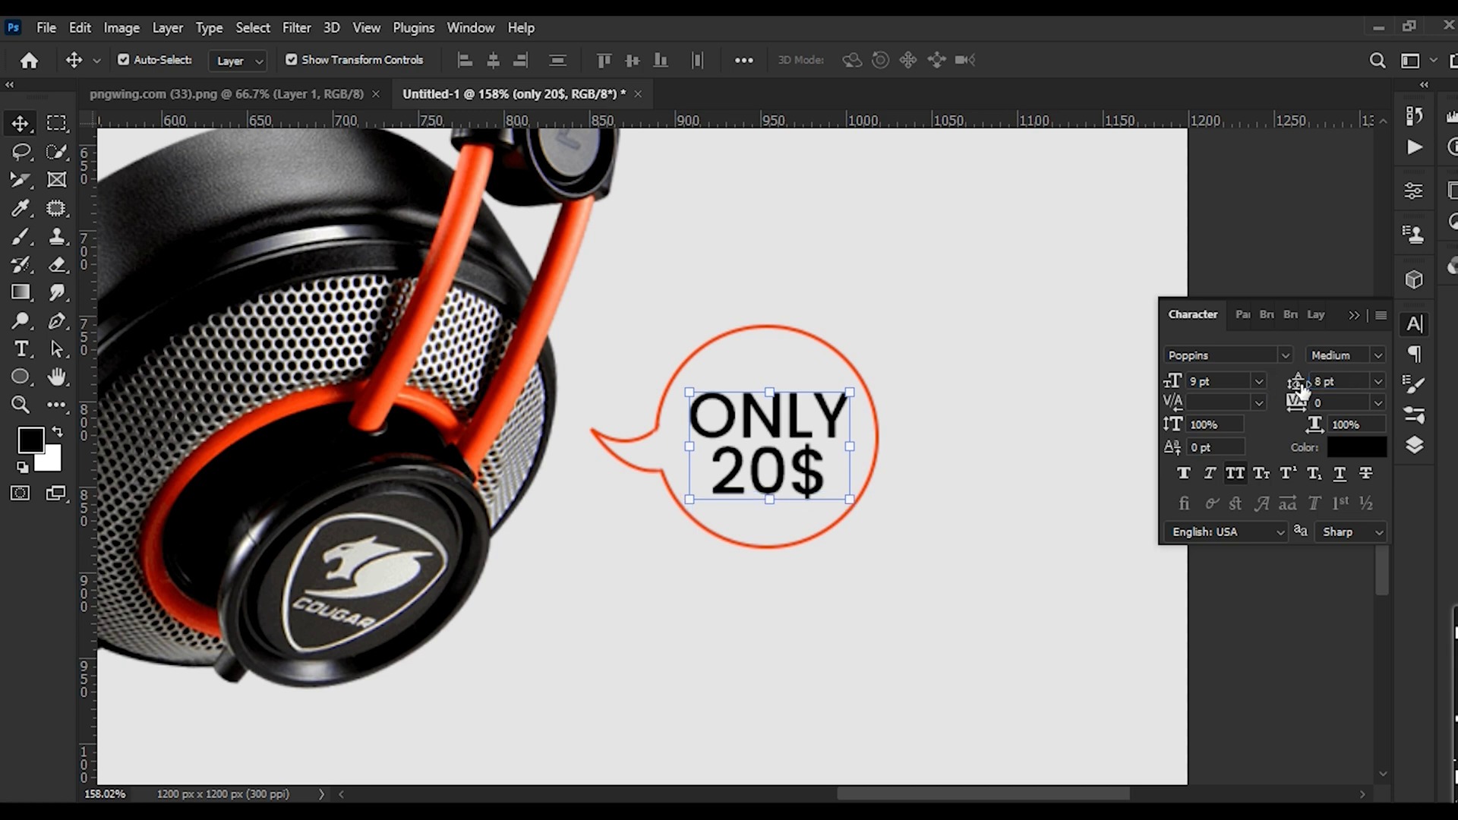
Enlarge the price text to about 106% and nudge it to sit centred across the bubble's circle
click(1022, 576)
drag(792, 458, 782, 457)
key(ctrl+t)
scroll(808, 456, up, 2)
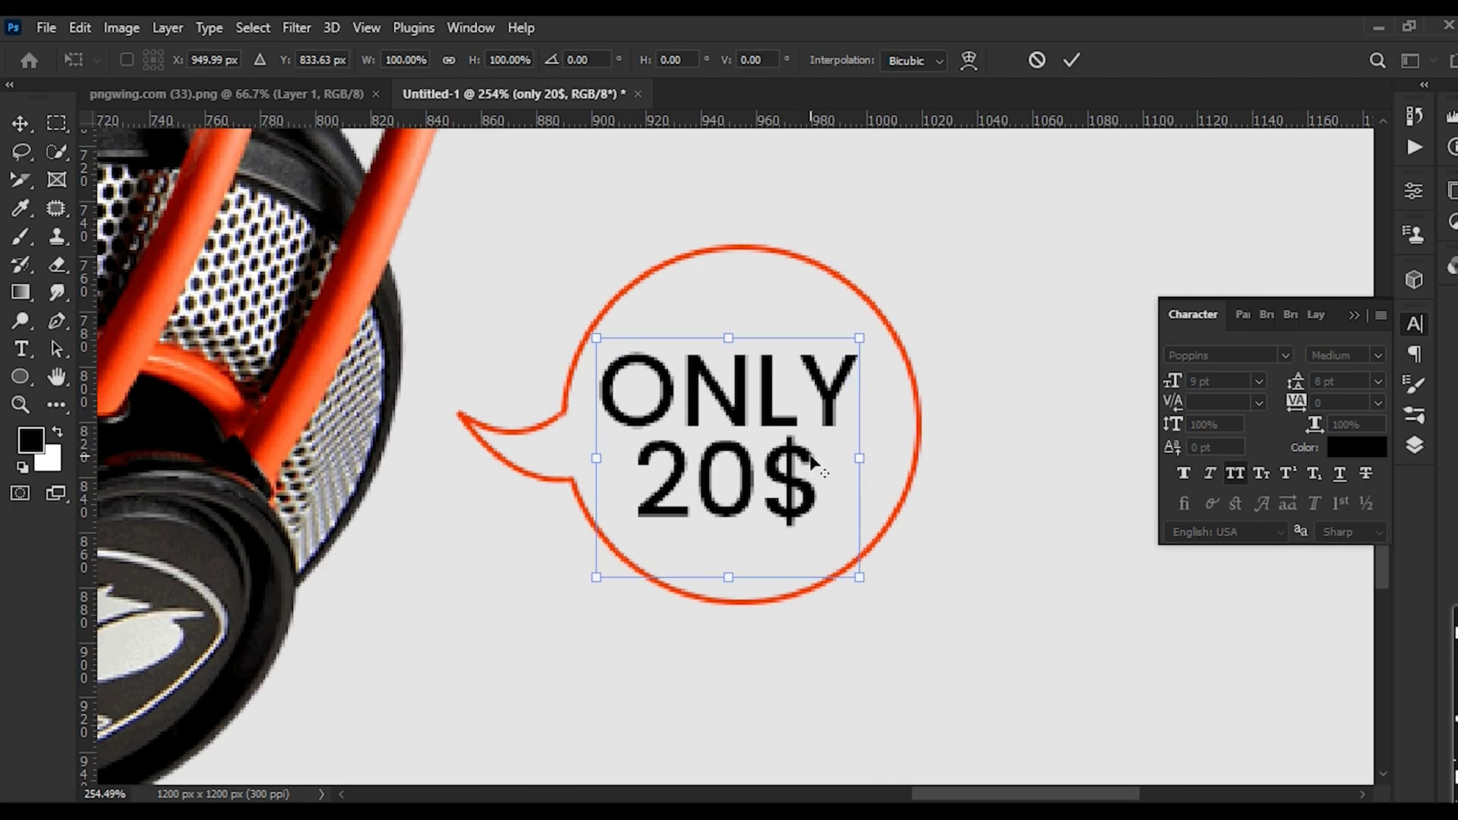
drag(857, 338, 868, 336)
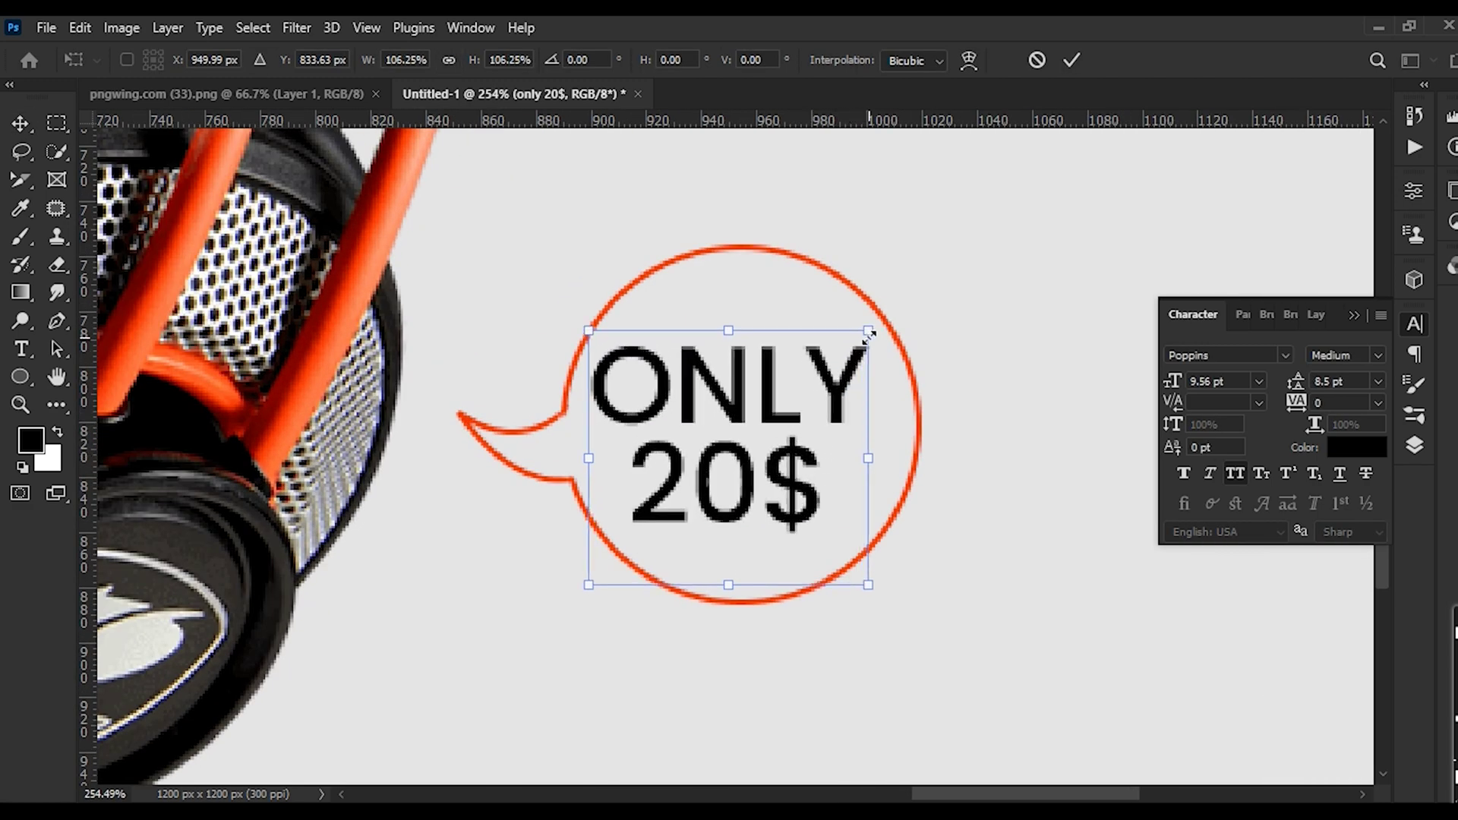
key(Return)
key(Right)
key(Right)
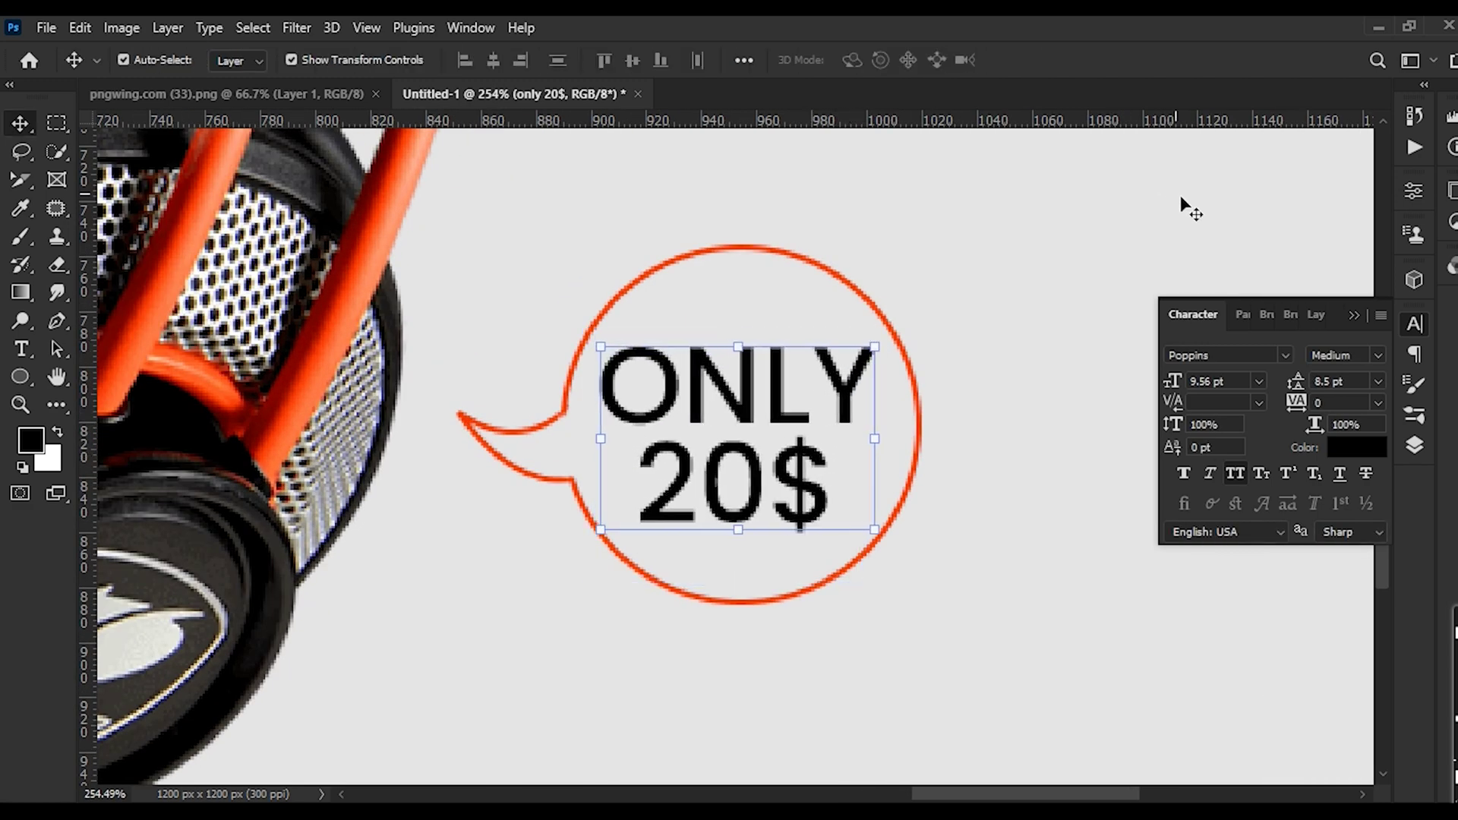
Align the price text and the speech bubble by their vertical centres, and nudge the text slightly down
drag(999, 637, 736, 368)
click(632, 61)
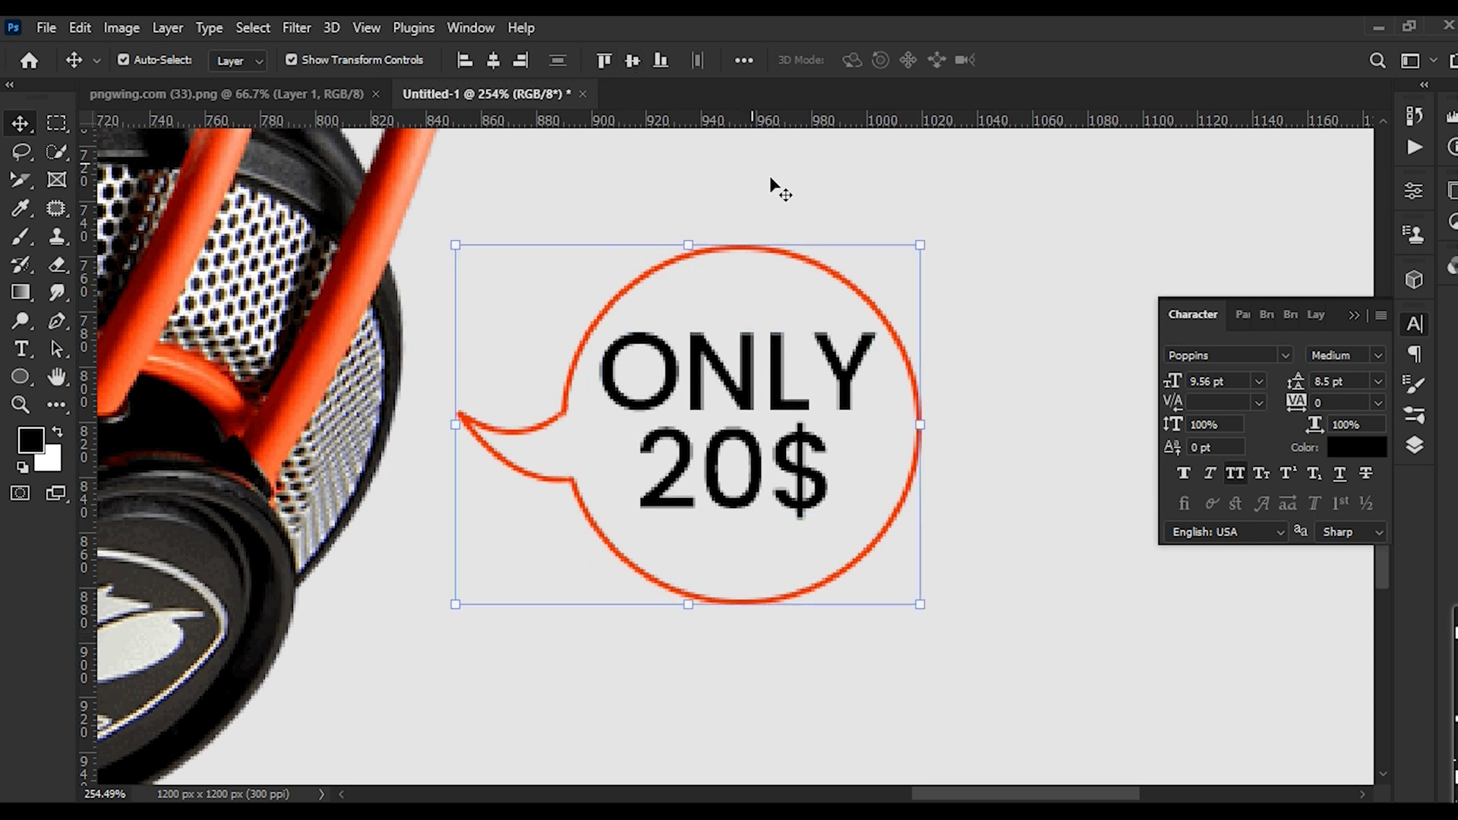
click(1027, 279)
click(785, 399)
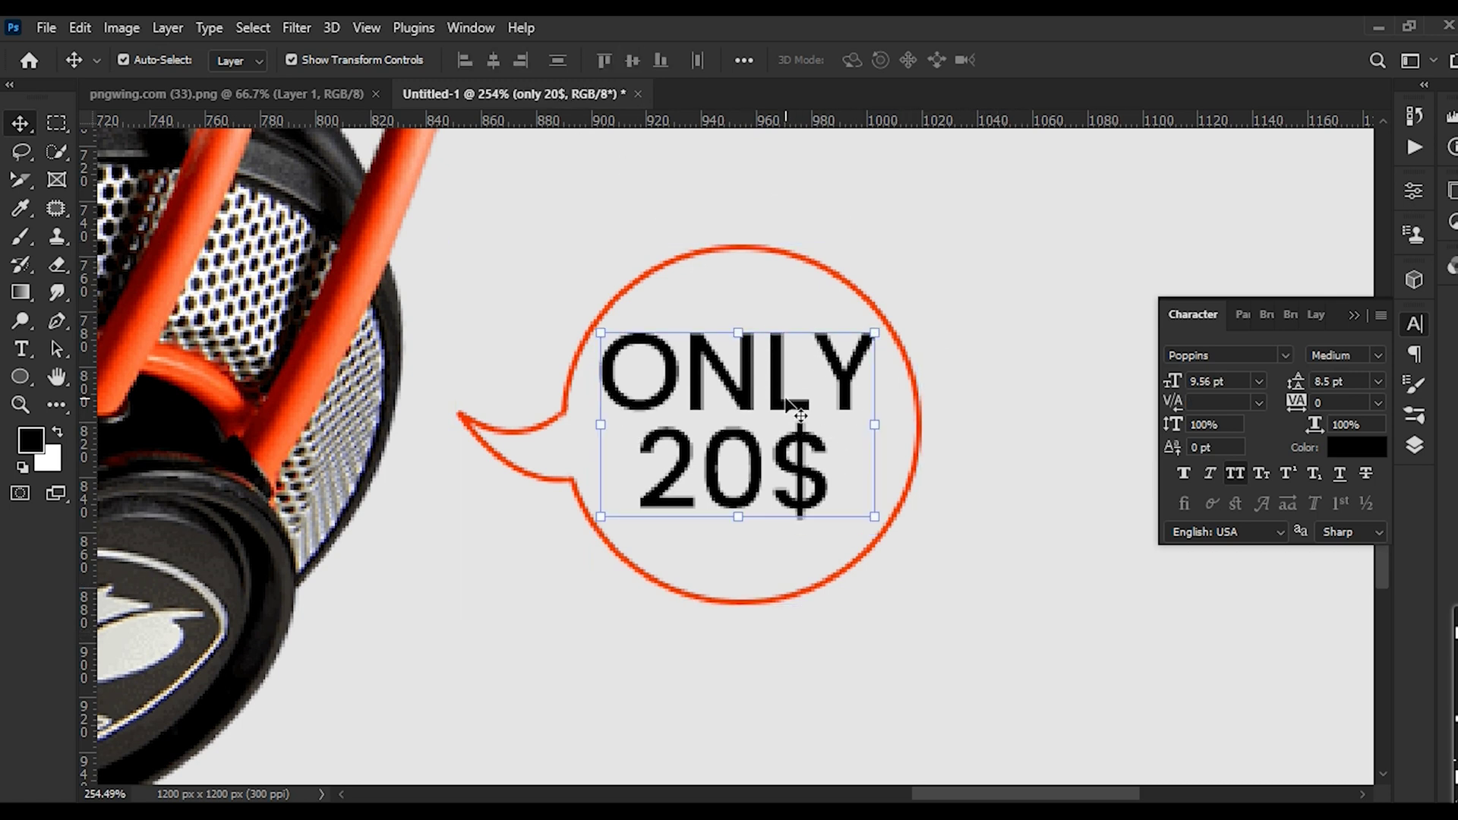
key(Down)
key(Down)
key(Down)
key(Down)
click(967, 435)
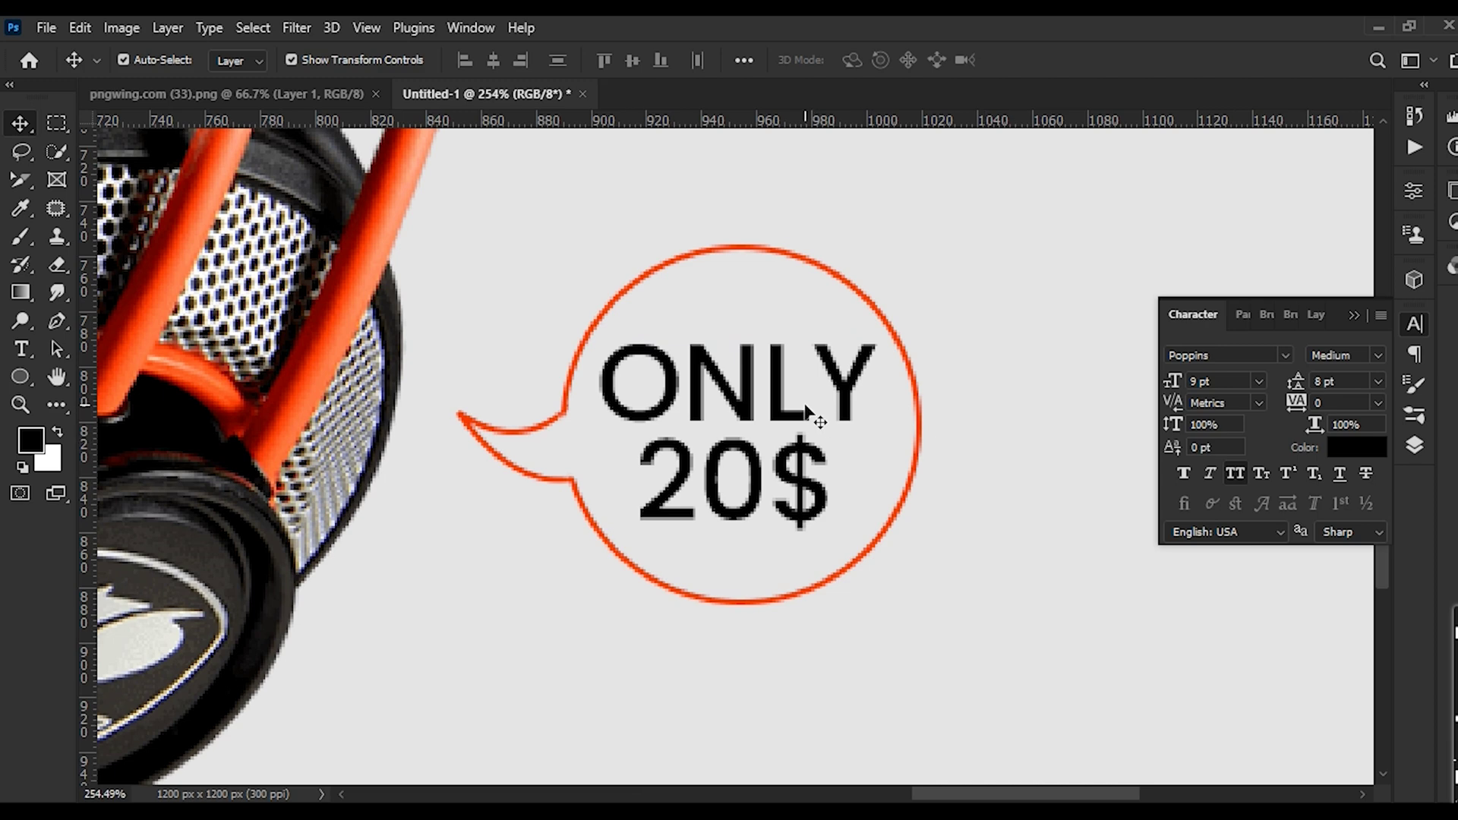
Set the word "ONLY" in the speech bubble to the Poppins Light weight
double_click(790, 380)
drag(788, 370, 865, 370)
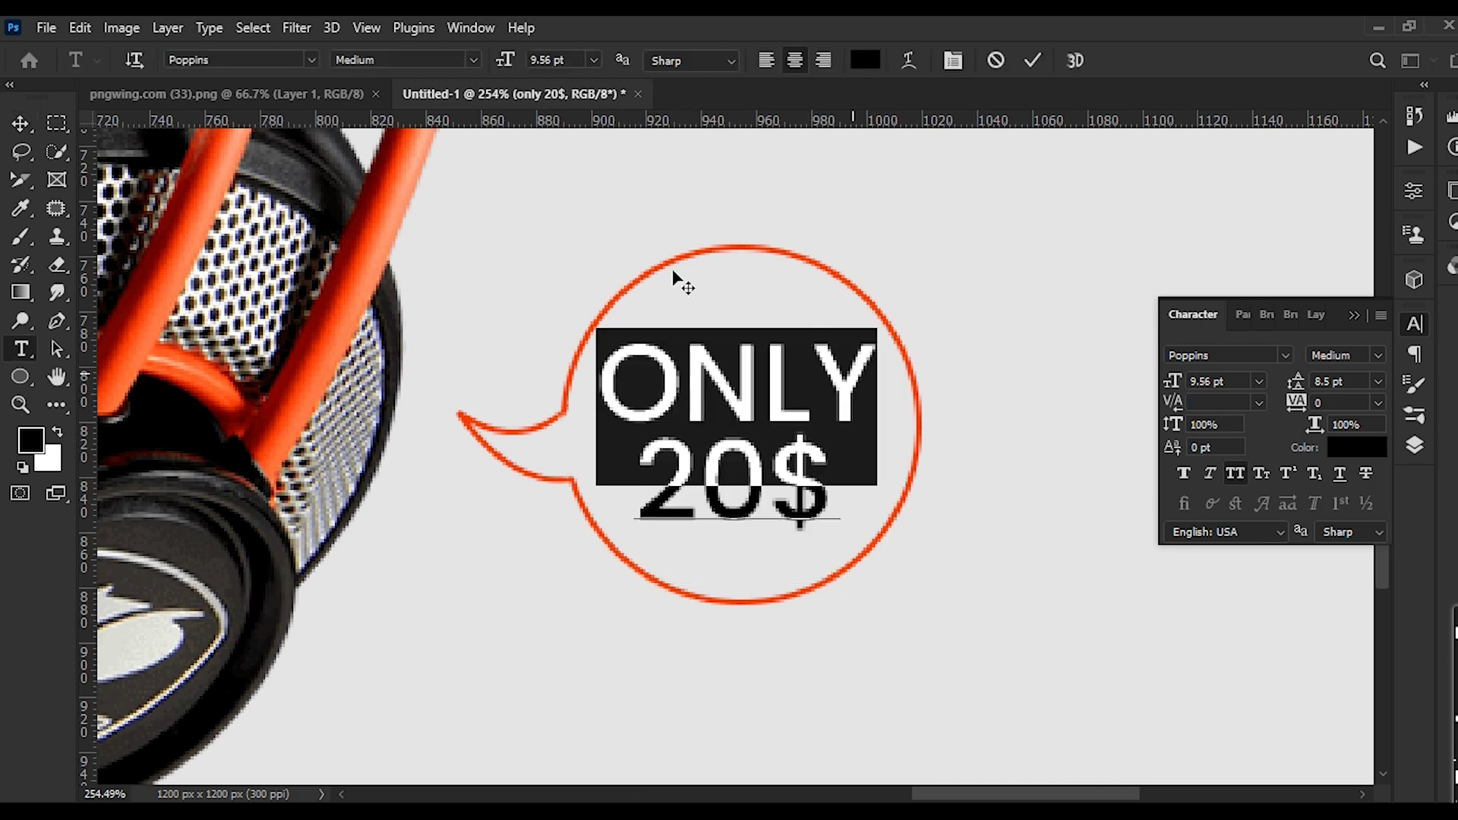
click(468, 62)
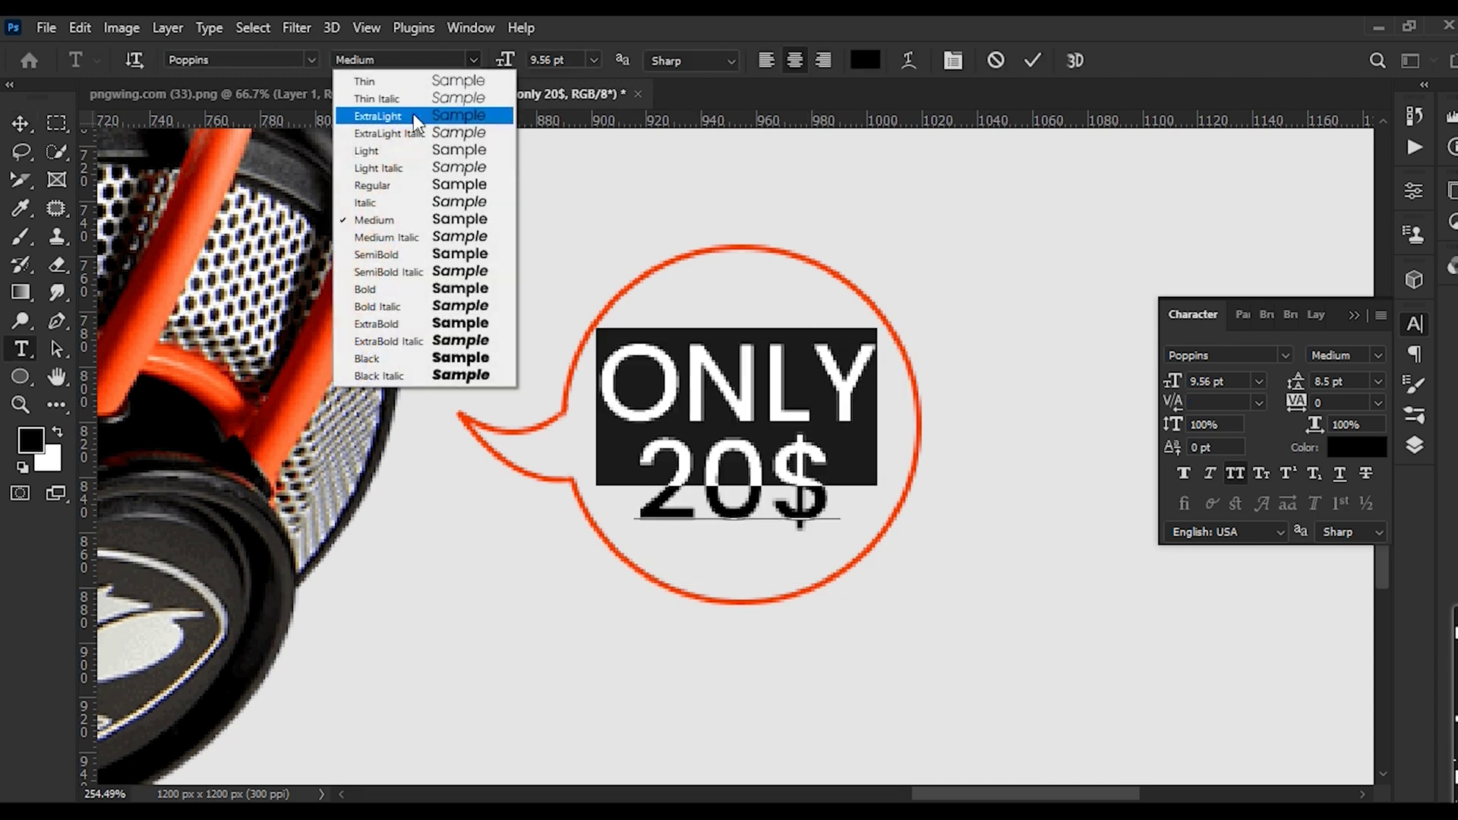
click(387, 156)
click(1035, 61)
key(v)
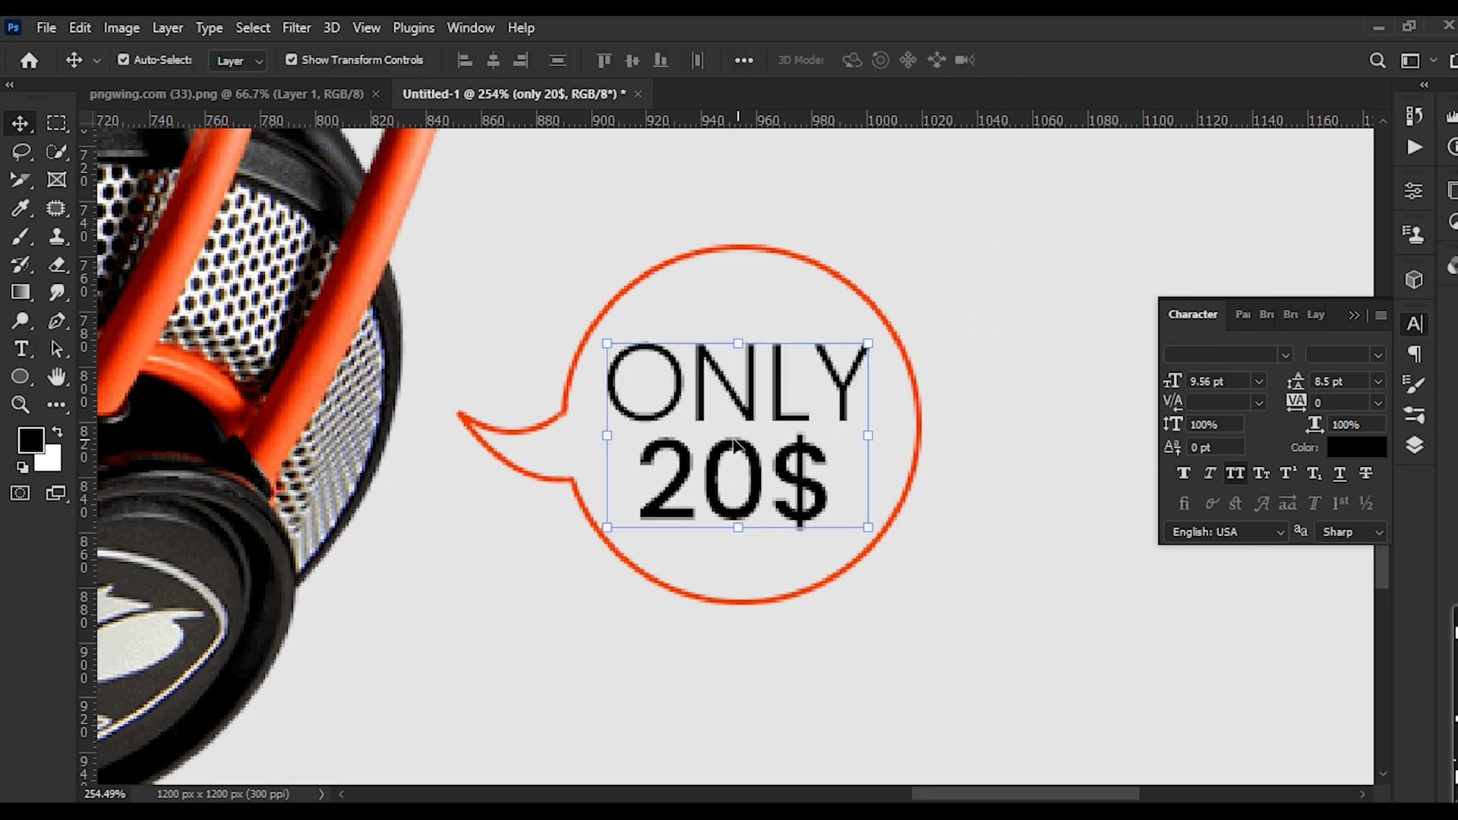
Set "20$" in the speech bubble to the Poppins SemiBold weight
double_click(693, 450)
drag(649, 461, 839, 475)
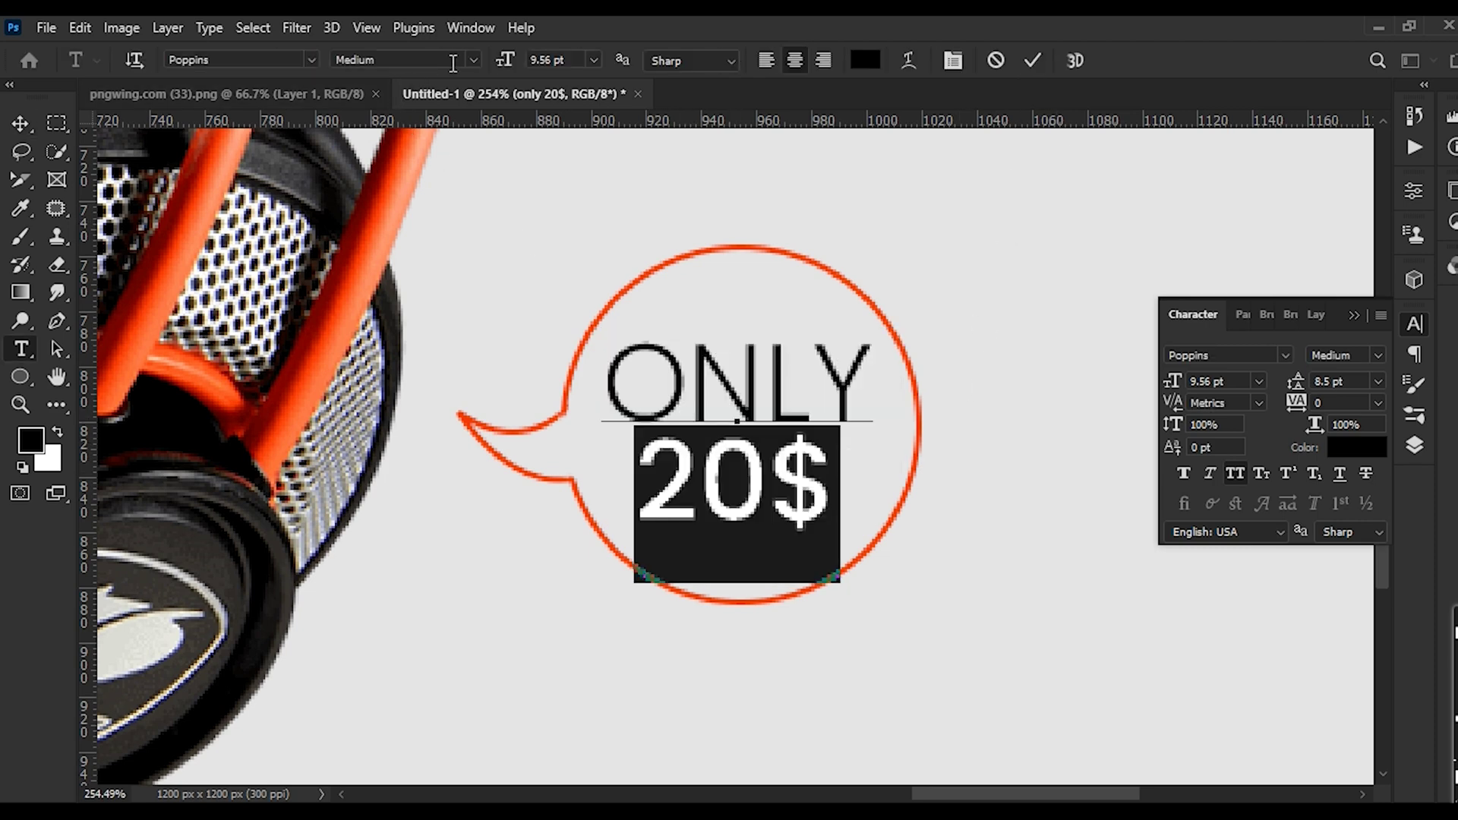
click(473, 61)
click(414, 251)
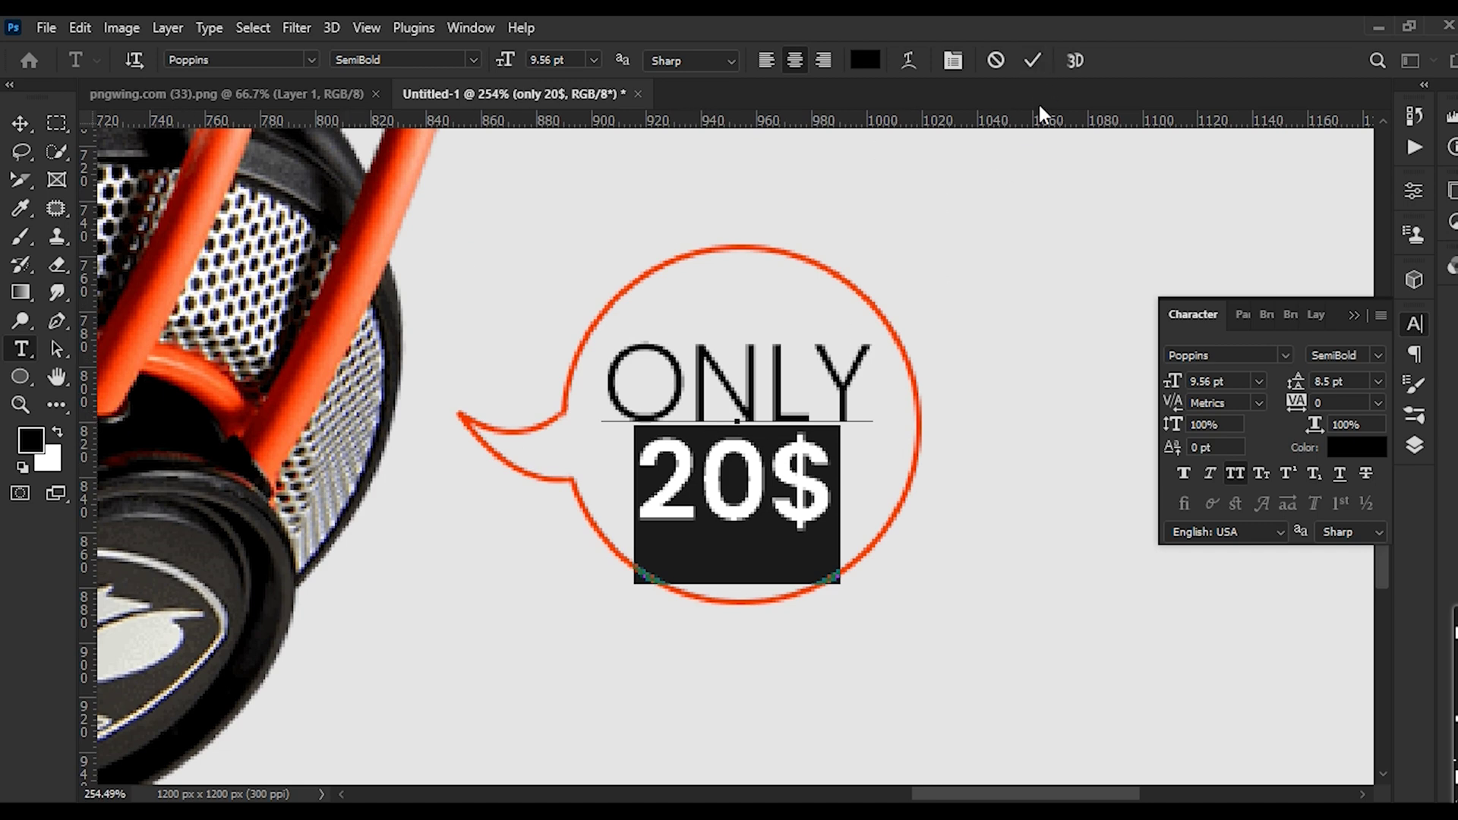
click(1034, 61)
Set the foreground colour to the orange sampled from the heading's "TODAY IS THE LAST OFFER" banner
scroll(862, 481, down, 8)
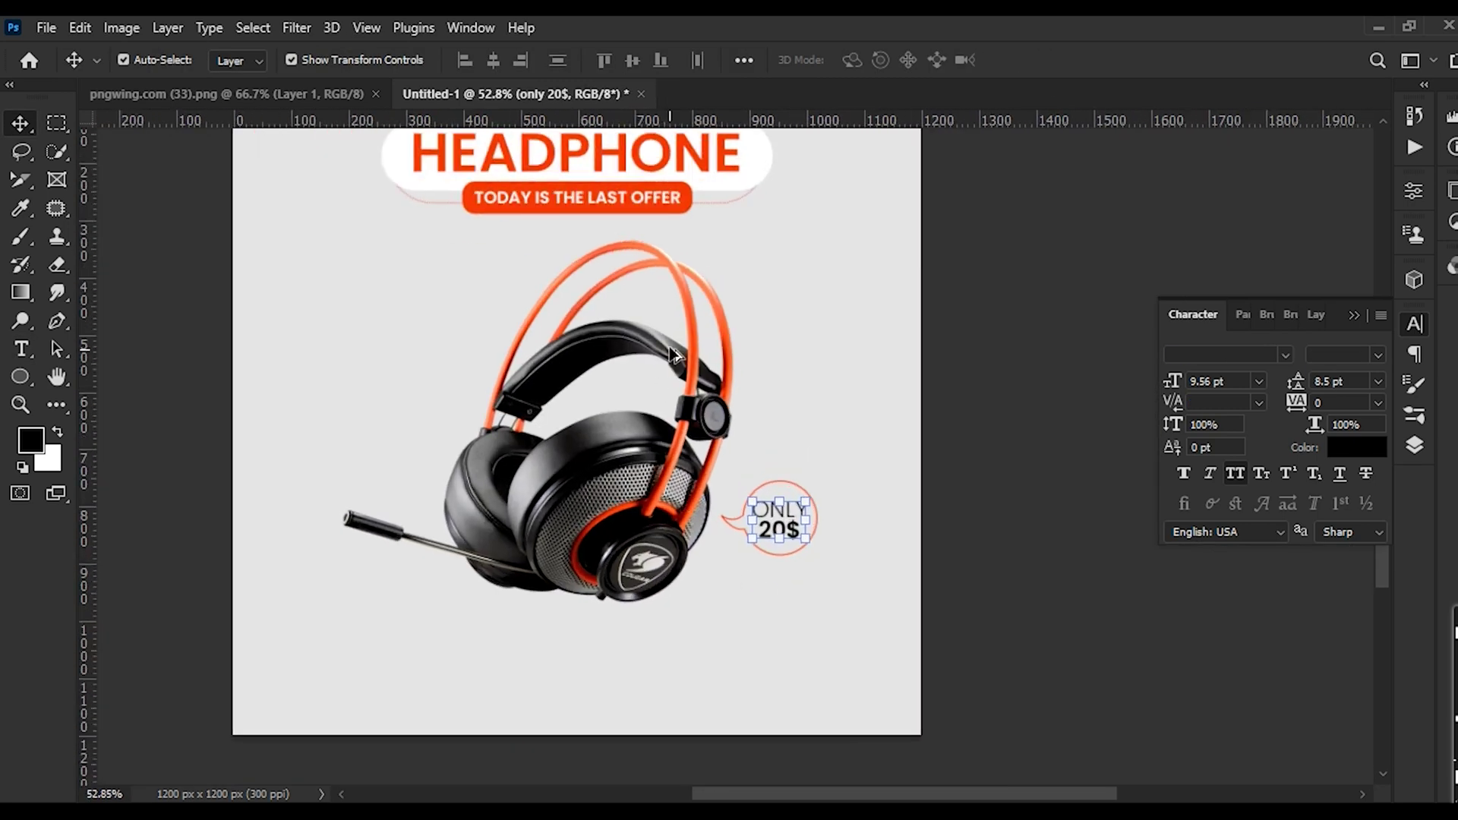
scroll(711, 170, up, 2)
click(35, 449)
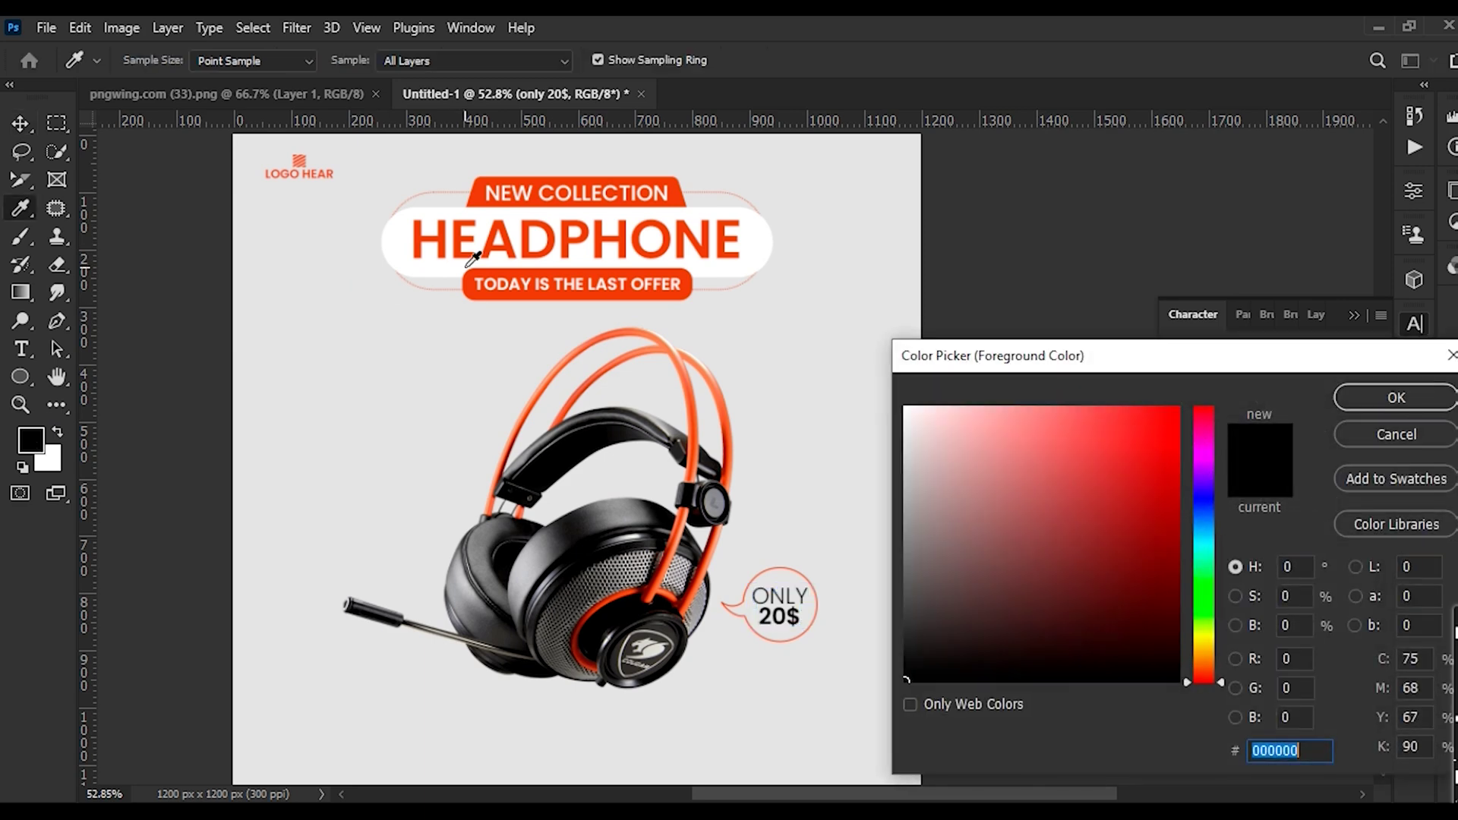
click(481, 274)
click(1396, 398)
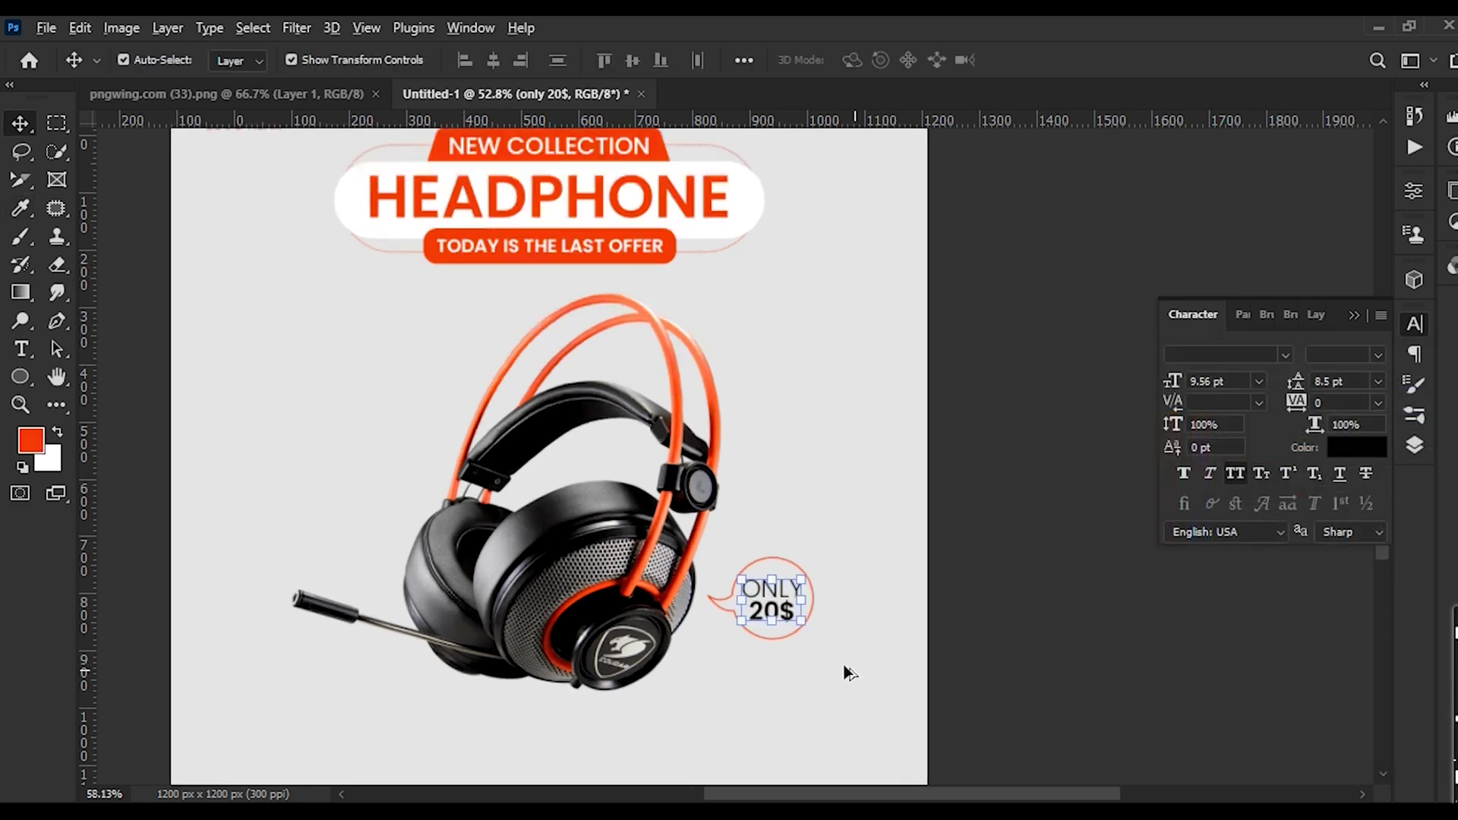
Recolour only the "20$" text in the speech bubble with the orange foreground colour
scroll(845, 663, up, 5)
double_click(740, 562)
drag(680, 566, 865, 552)
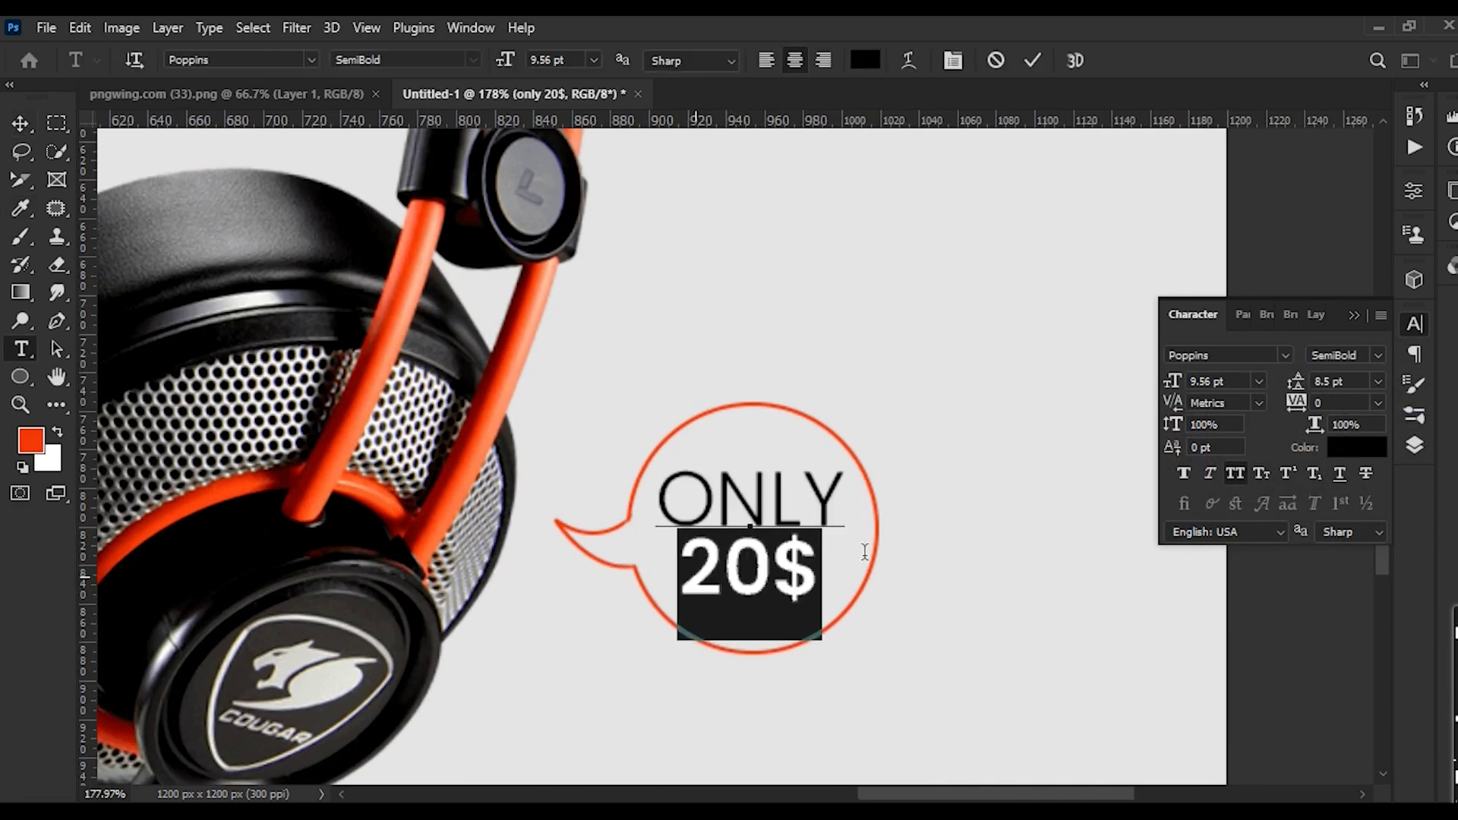
key(alt+BackSpace)
key(ctrl+Return)
key(v)
key(ctrl+s)
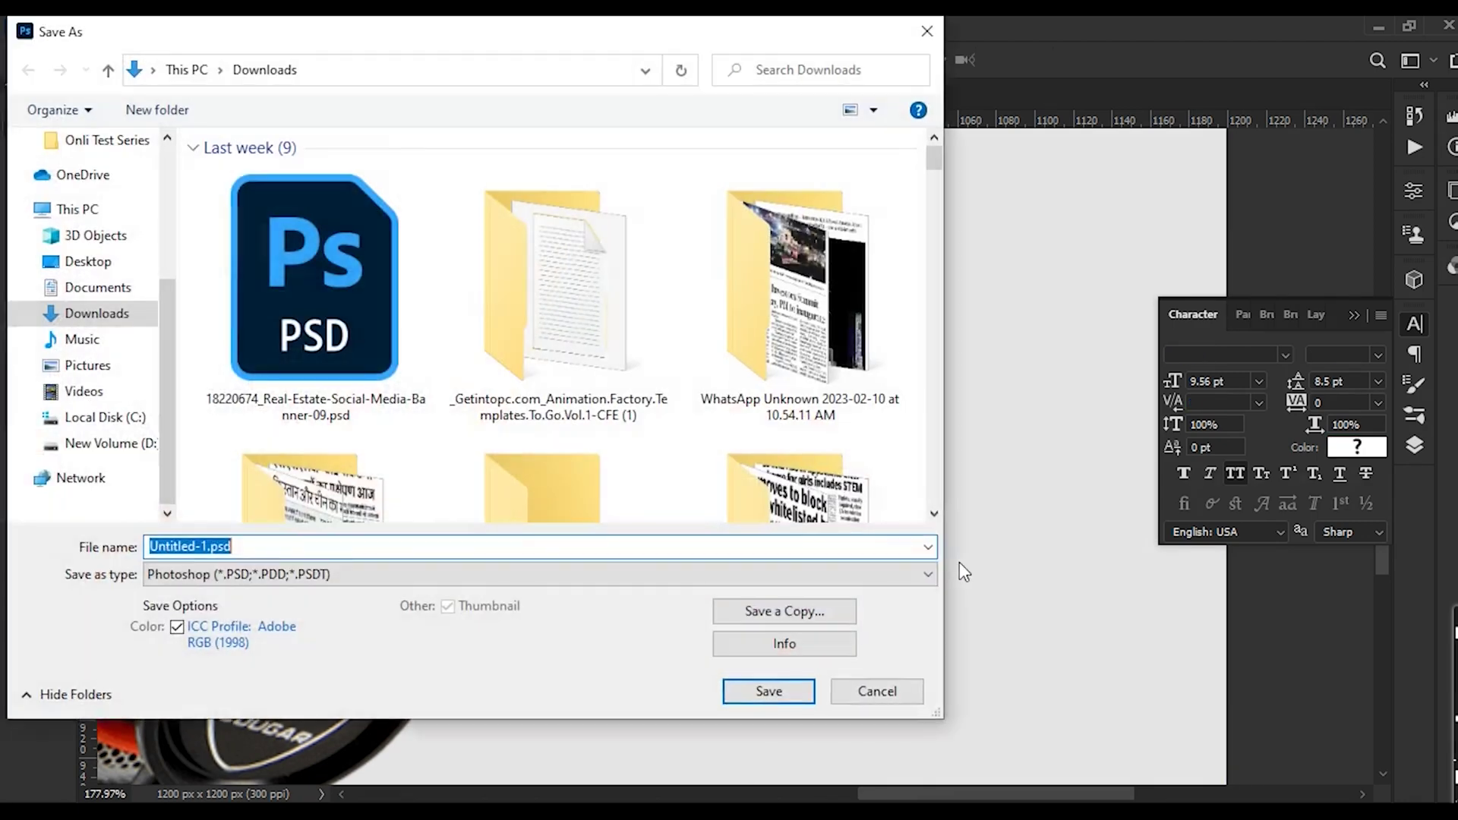
click(869, 691)
scroll(934, 451, down, 6)
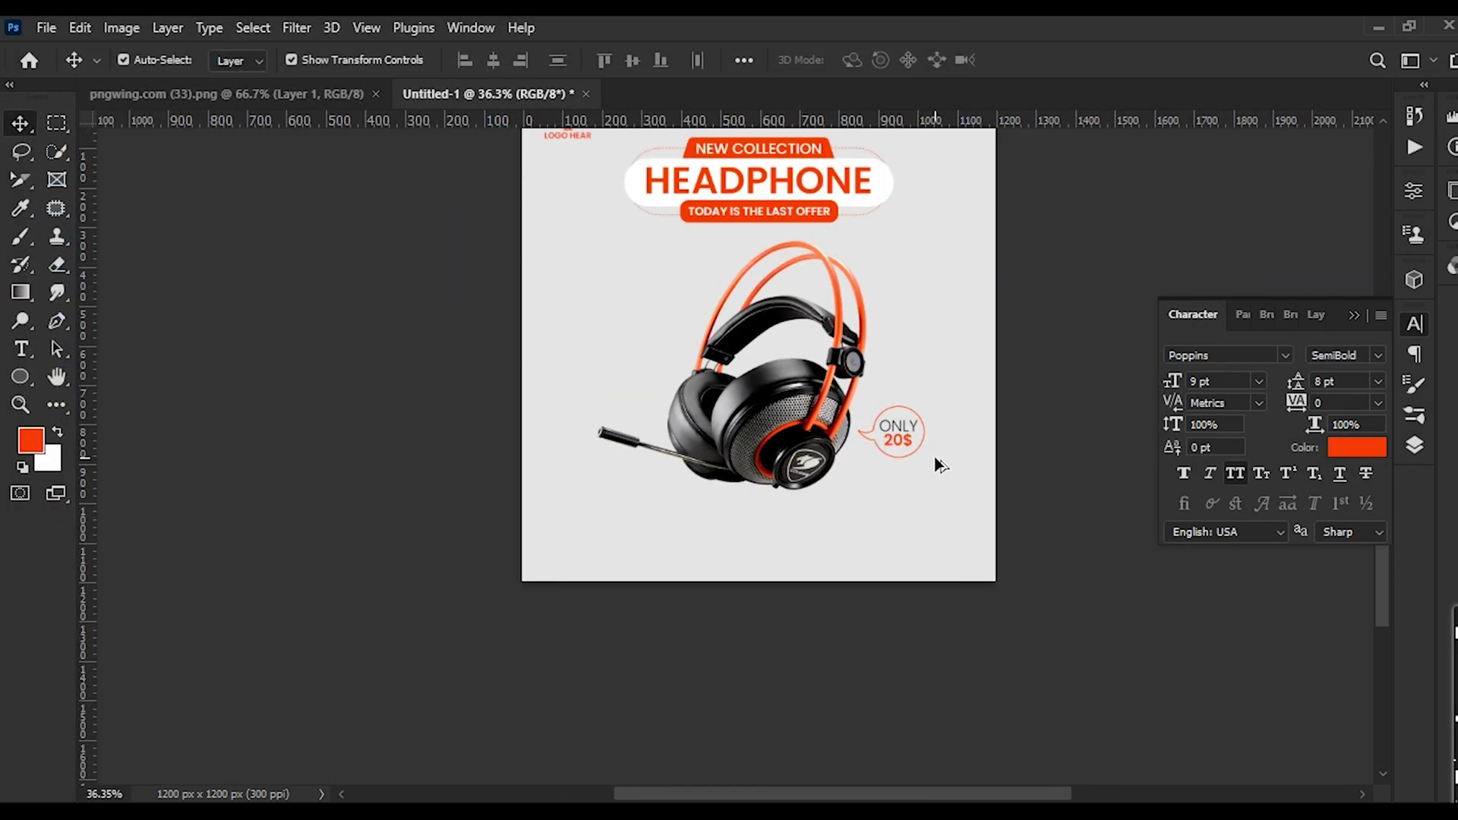
drag(915, 341, 887, 377)
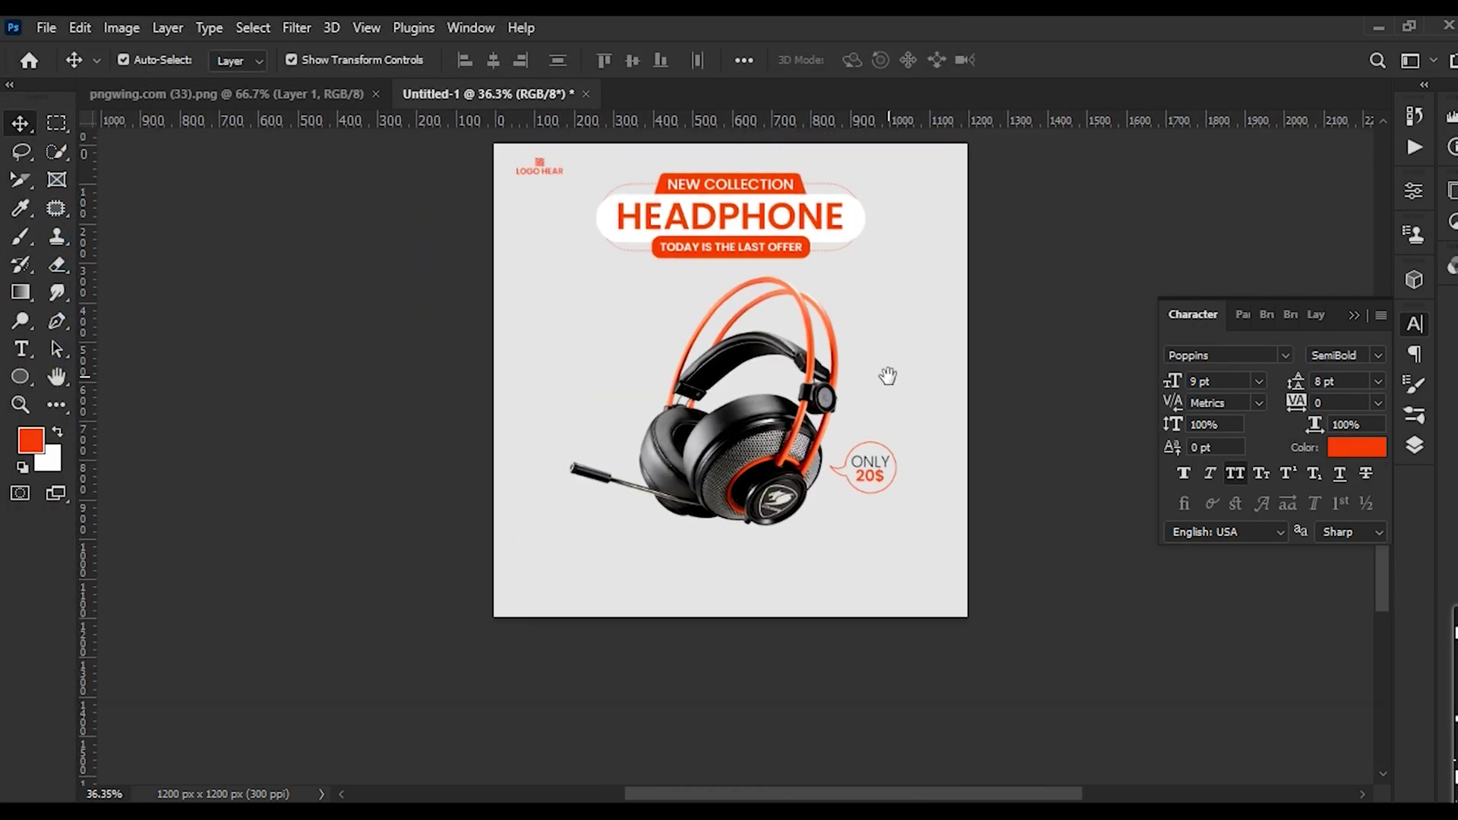
click(871, 478)
click(977, 483)
scroll(904, 493, down, 2)
scroll(905, 494, up, 2)
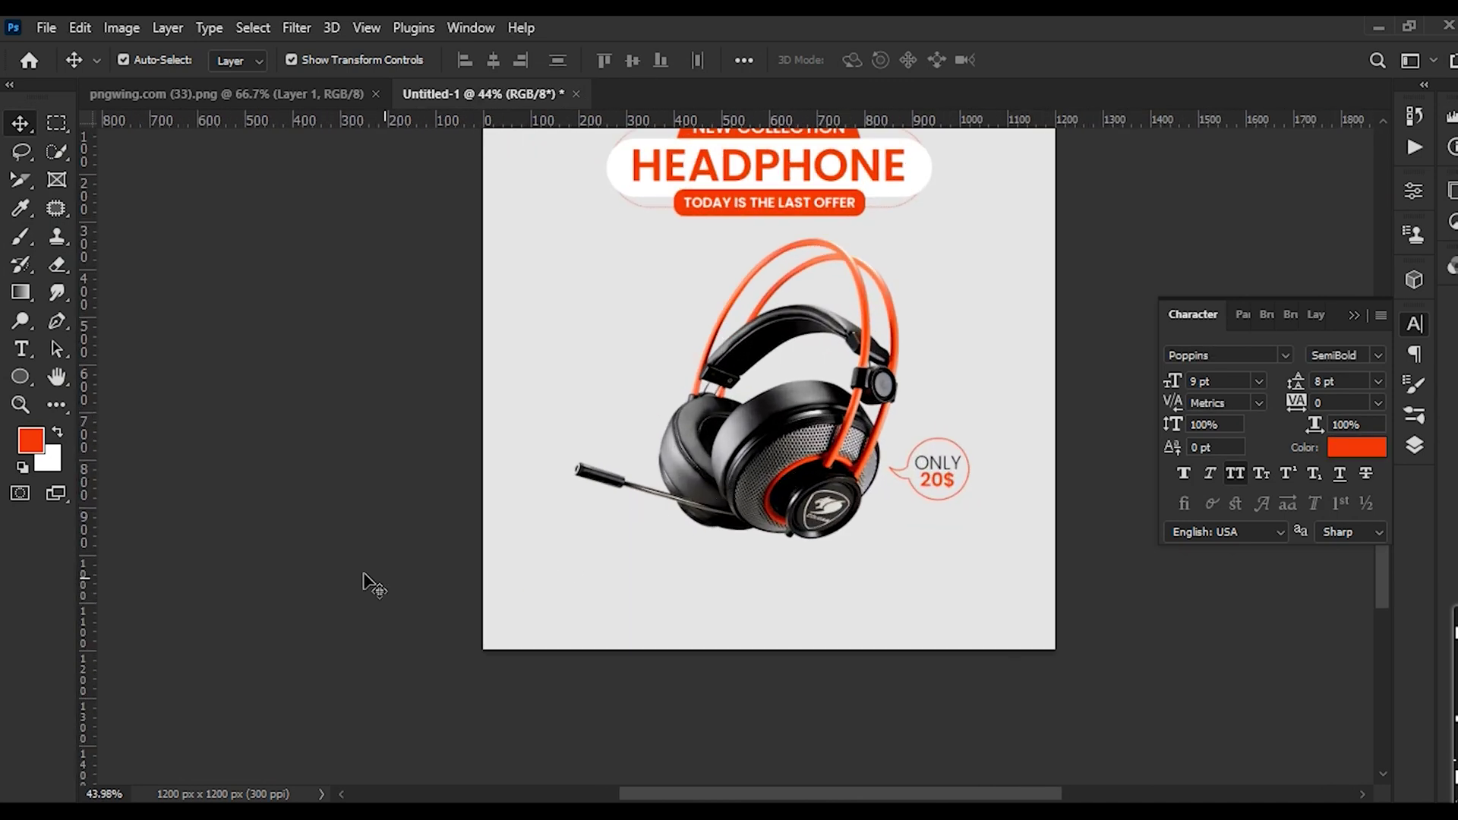
Fully round the corners of the orange rectangle behind "TODAY IS THE LAST OFFER" and deselect it
scroll(682, 201, up, 6)
click(681, 194)
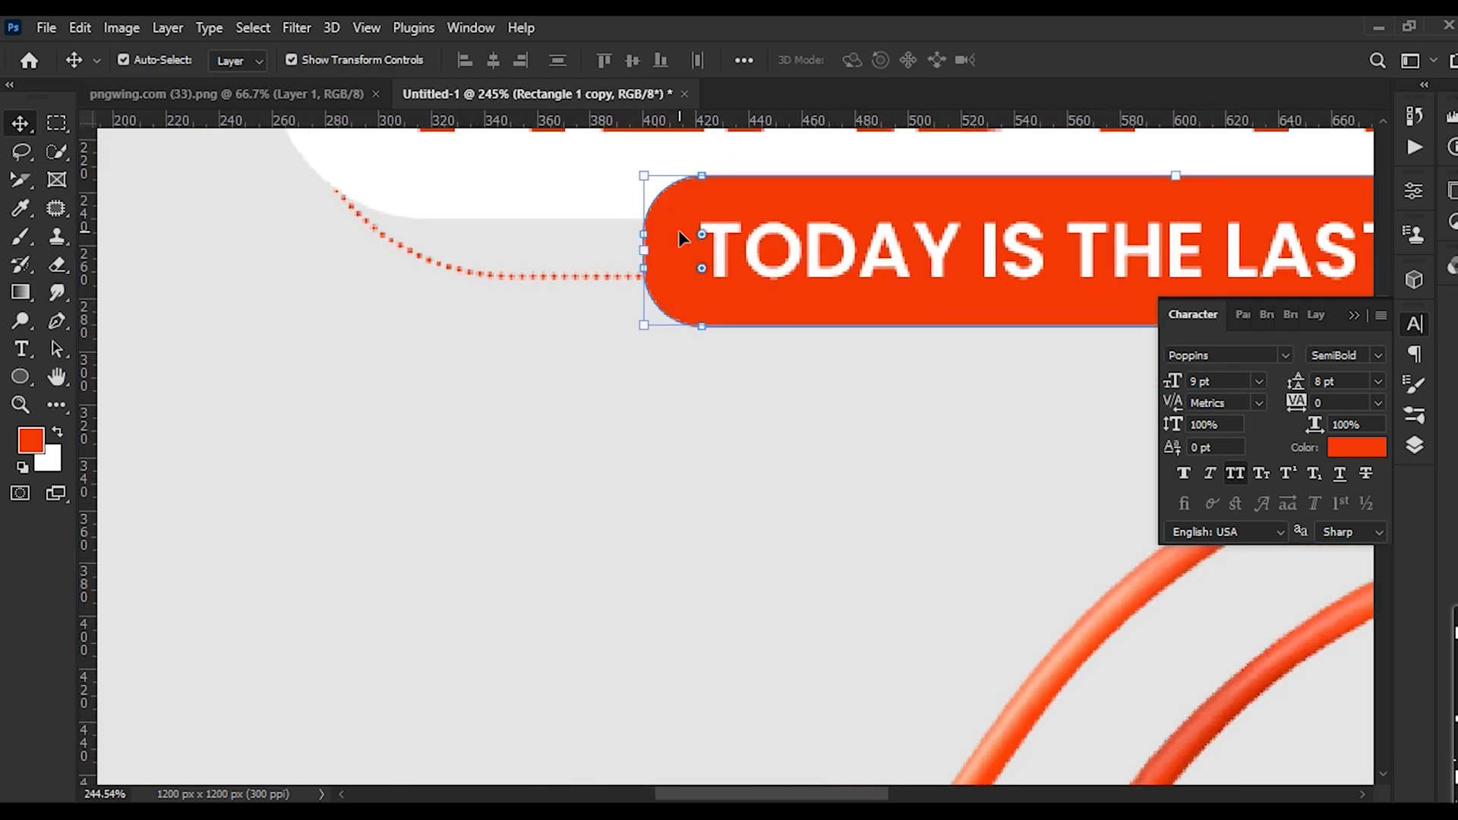
drag(700, 234, 840, 322)
click(665, 453)
scroll(665, 454, down, 6)
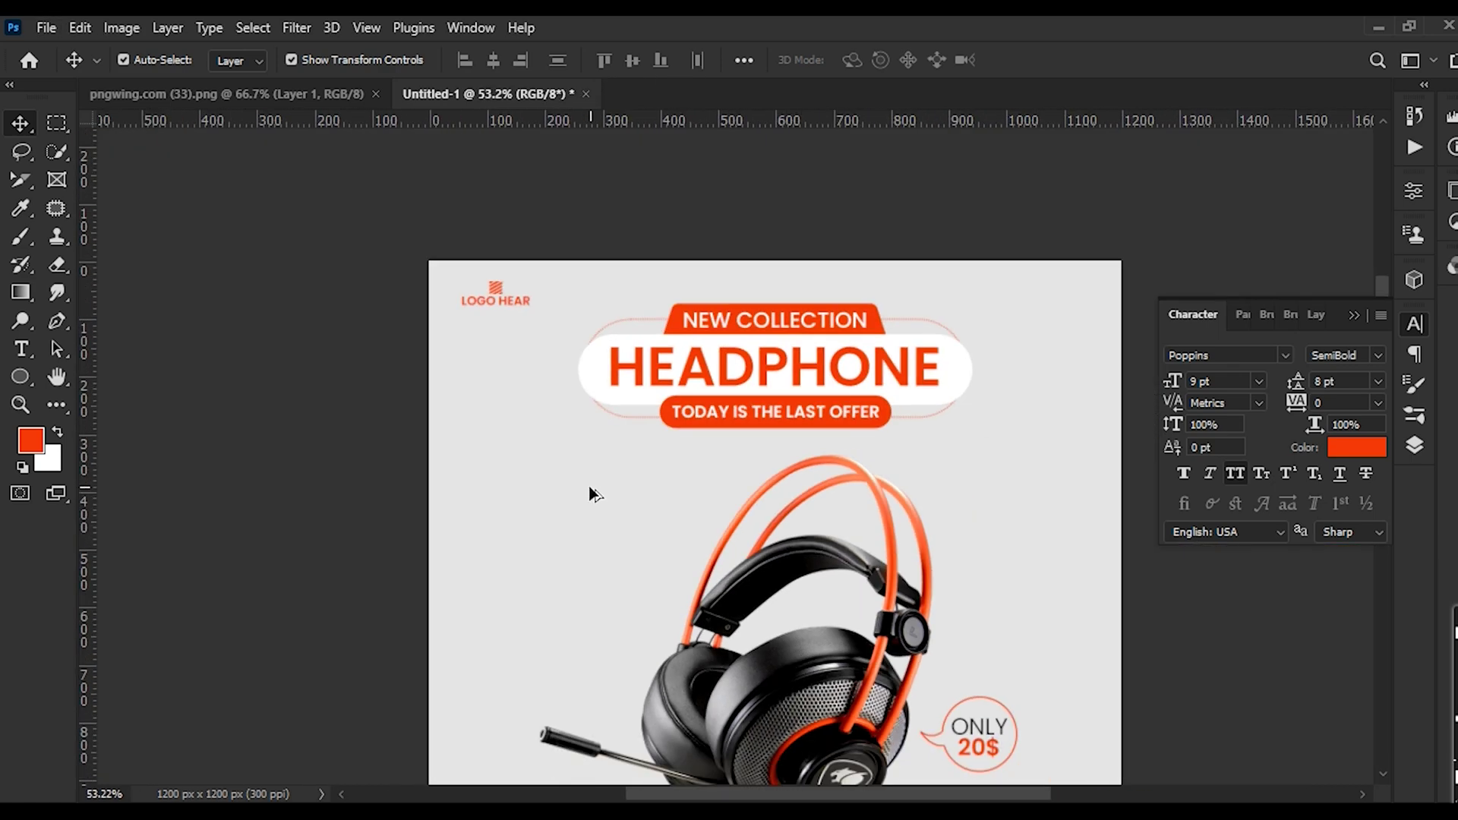
drag(700, 472, 685, 470)
key(ctrl+s)
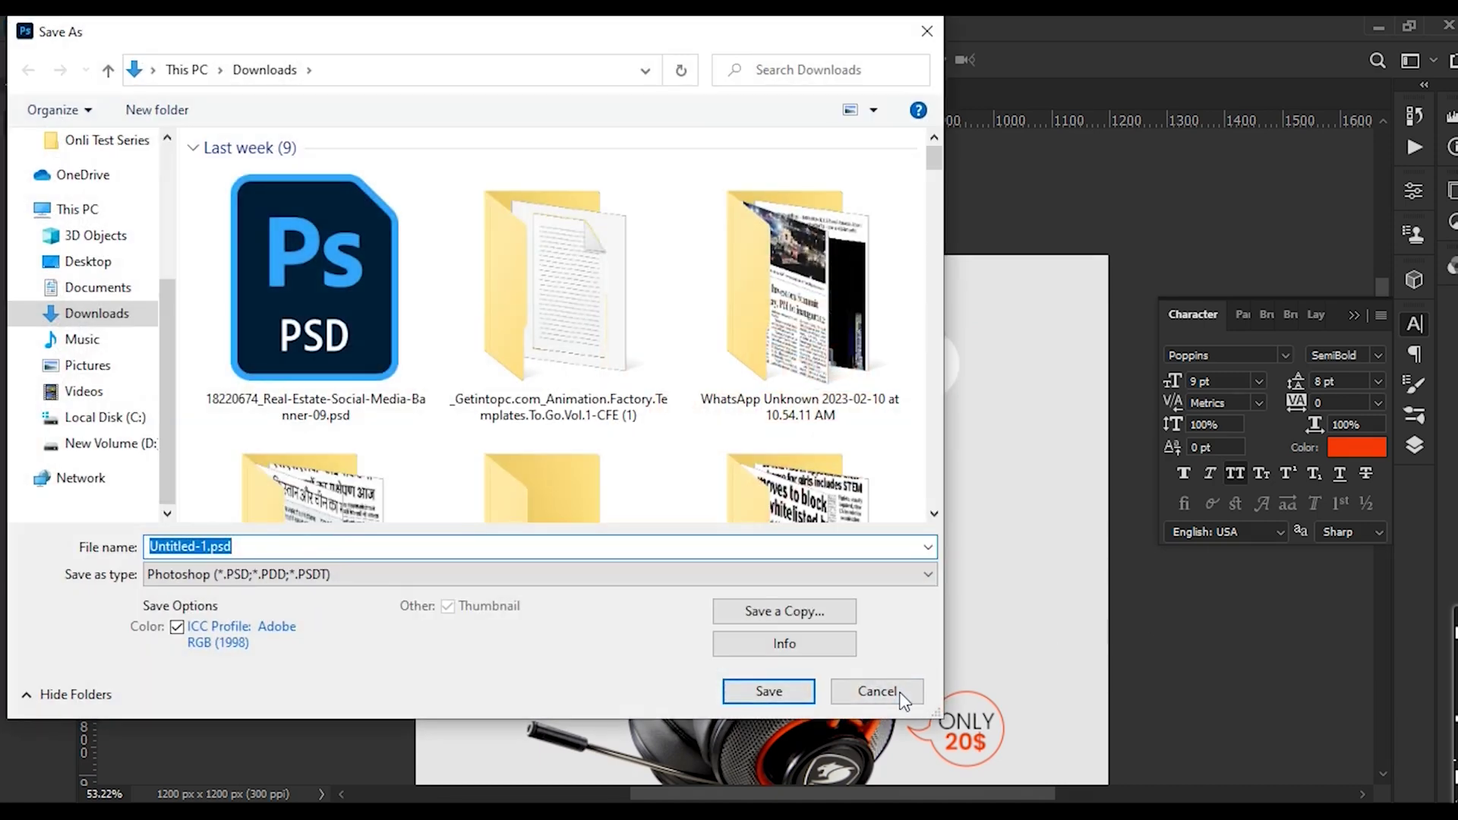
click(873, 691)
scroll(872, 482, down, 5)
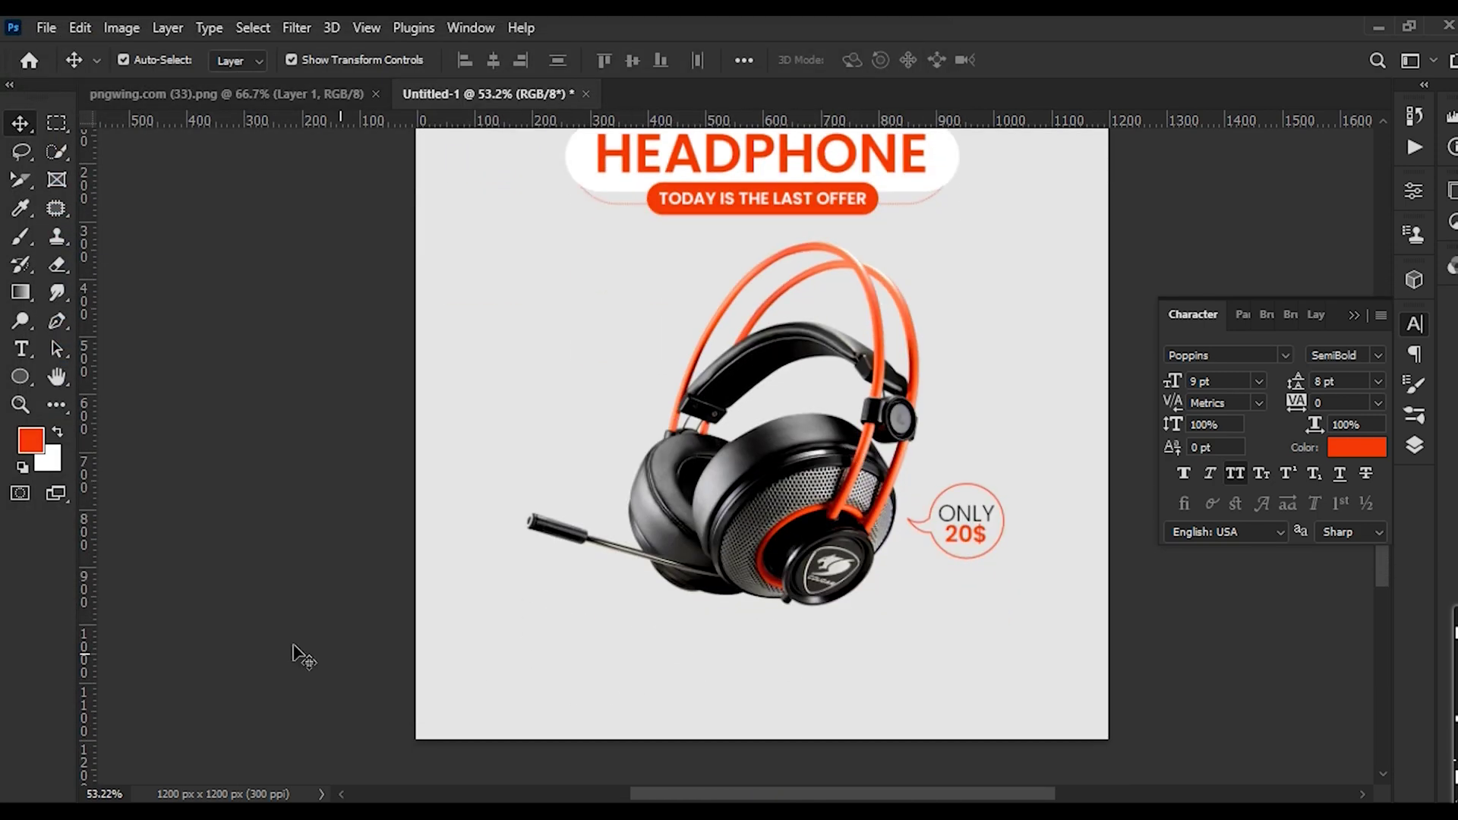
Draw an orange rectangle about 264 by 61 px in the poster's lower-left area
click(22, 376)
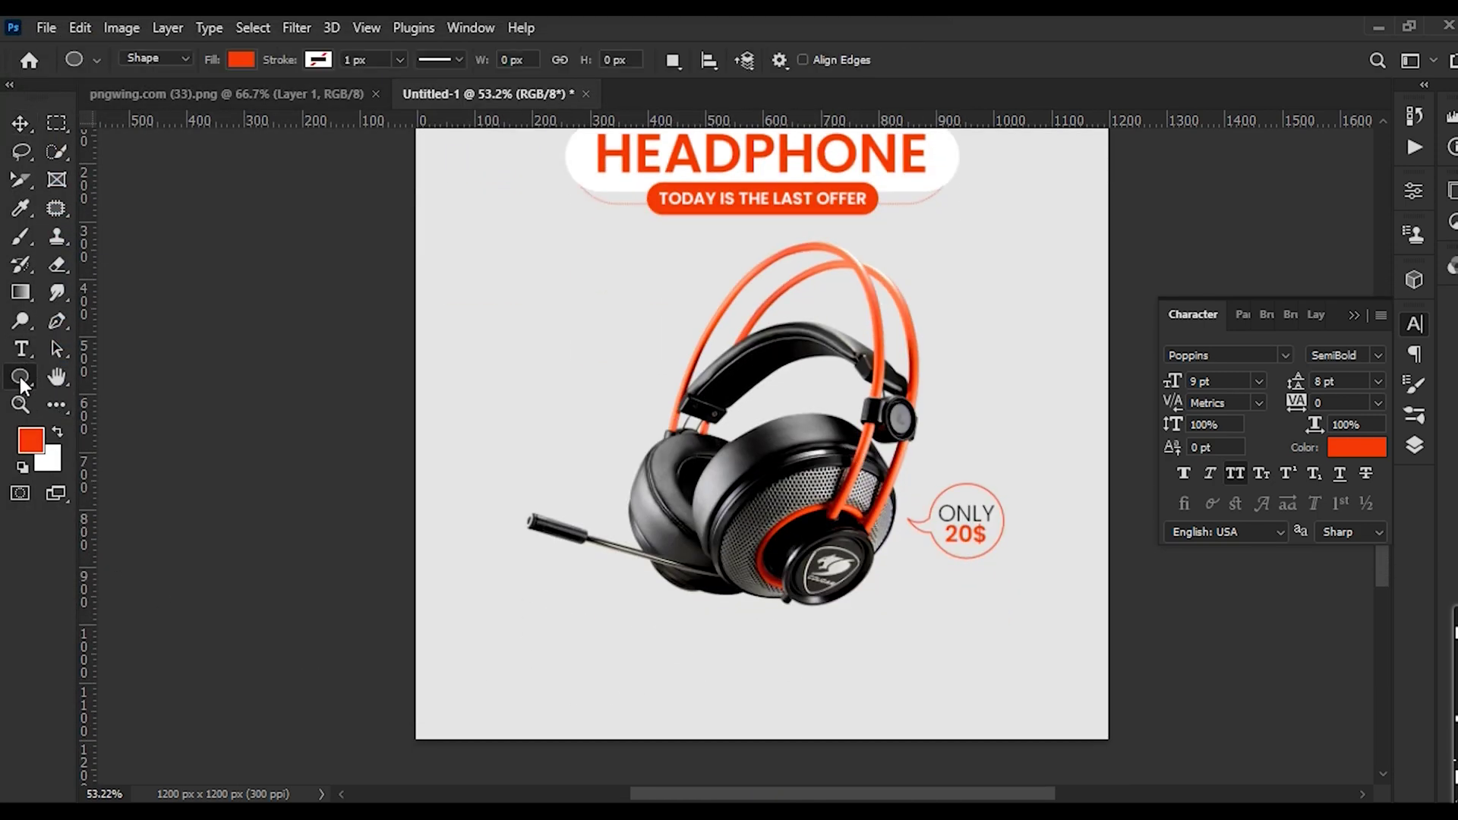
right_click(21, 376)
click(129, 376)
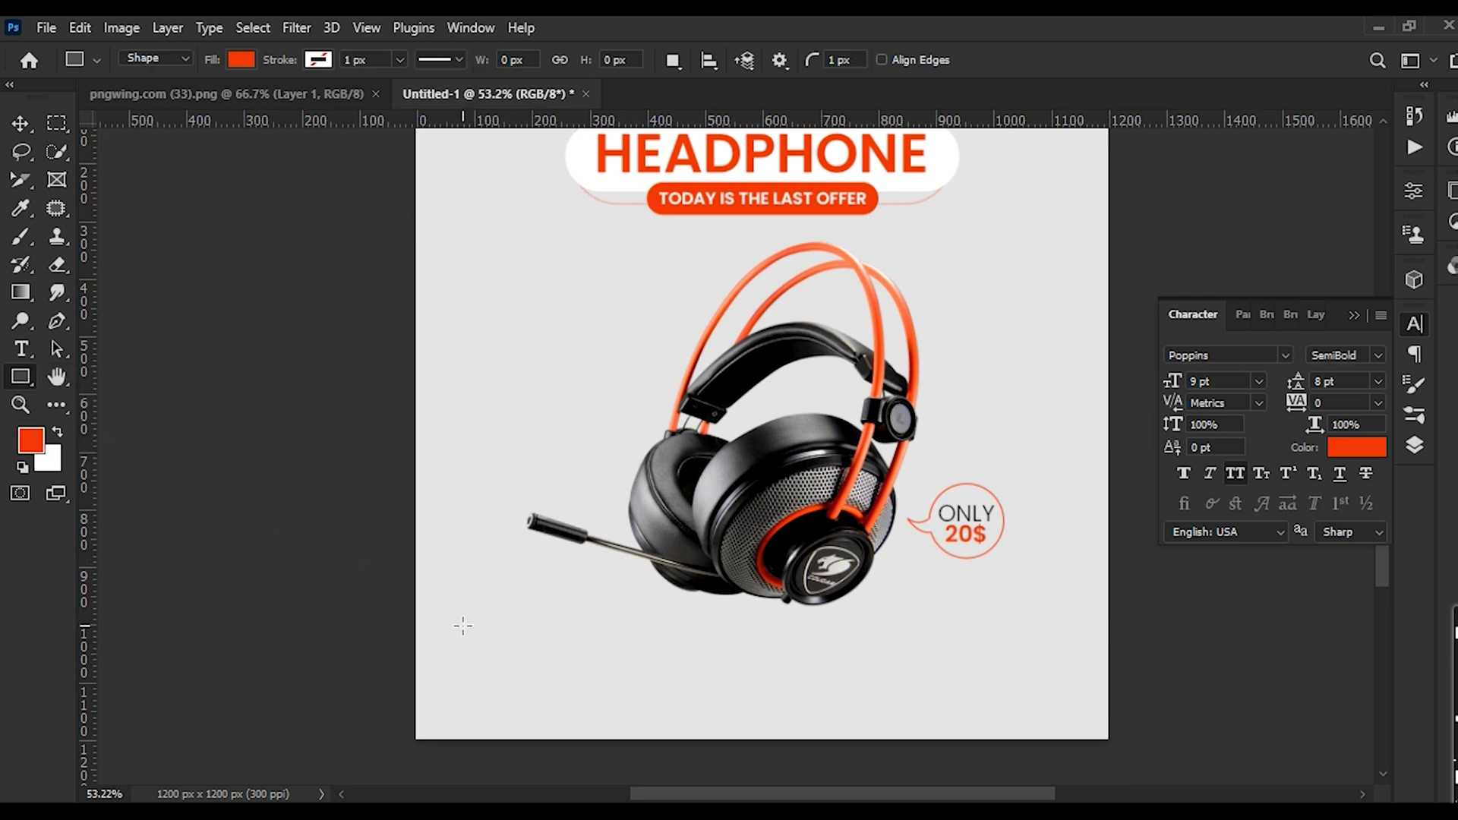
drag(462, 625, 616, 660)
click(21, 123)
Fully round the corners of the lower-left orange rectangle to a 30 px radius and deselect it
scroll(544, 661, up, 2)
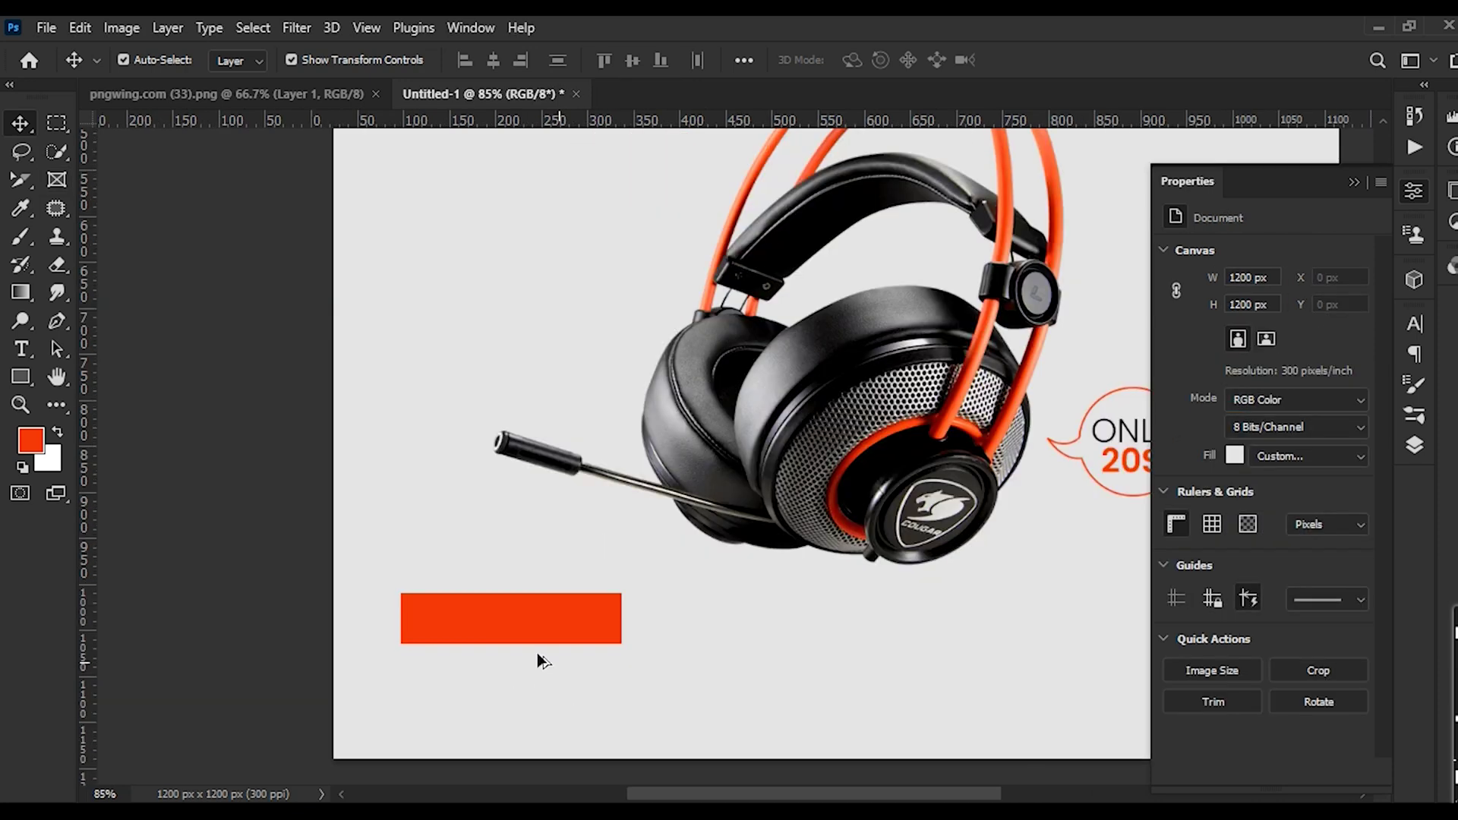
scroll(538, 659, up, 3)
click(338, 589)
drag(322, 581, 514, 661)
click(504, 504)
scroll(505, 504, down, 4)
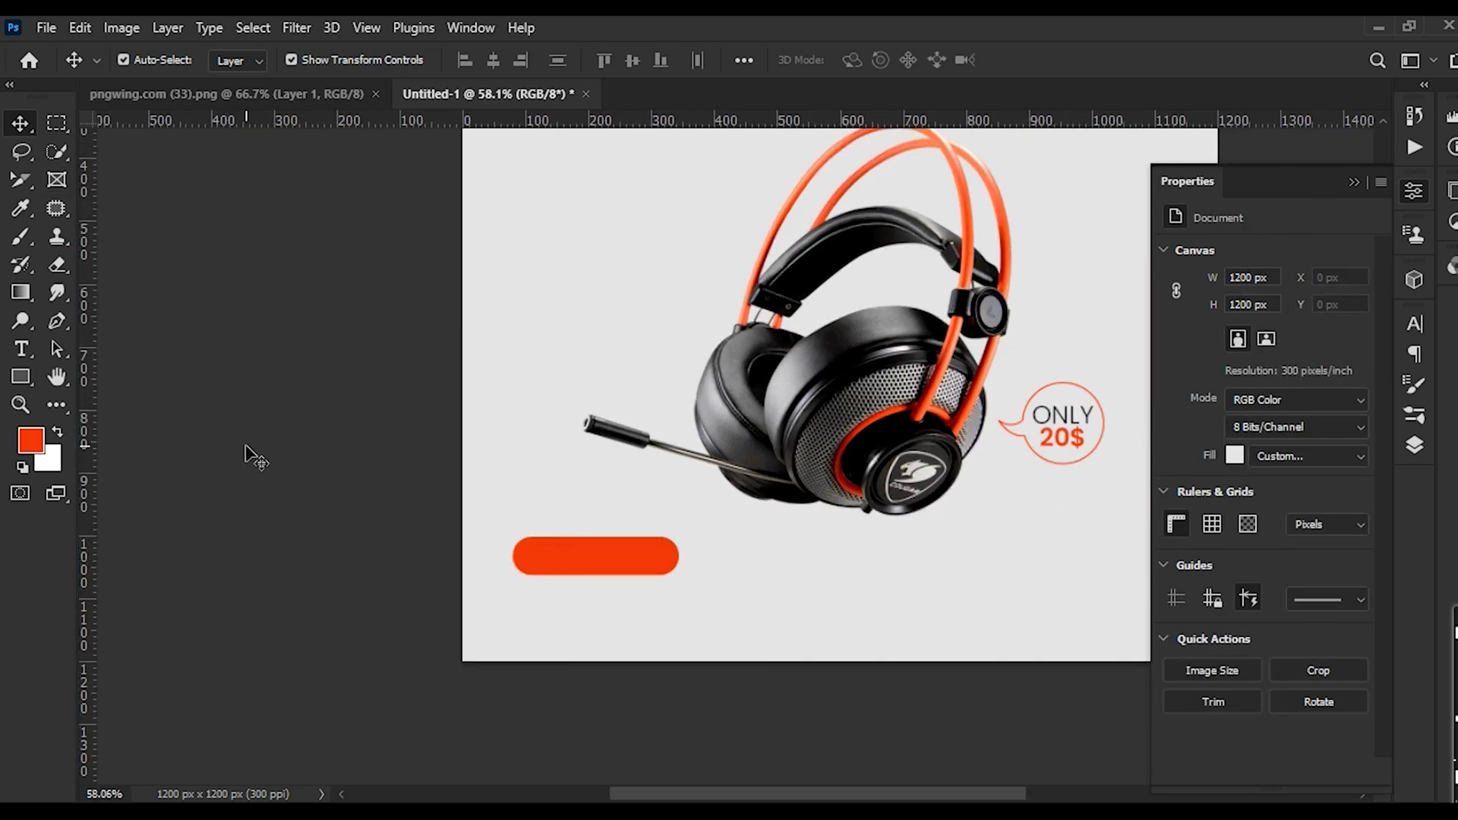
Add a white "LOREM IPSUM" placeholder in 9 pt Poppins SemiBold over the lower-left orange pill
click(9, 354)
click(569, 562)
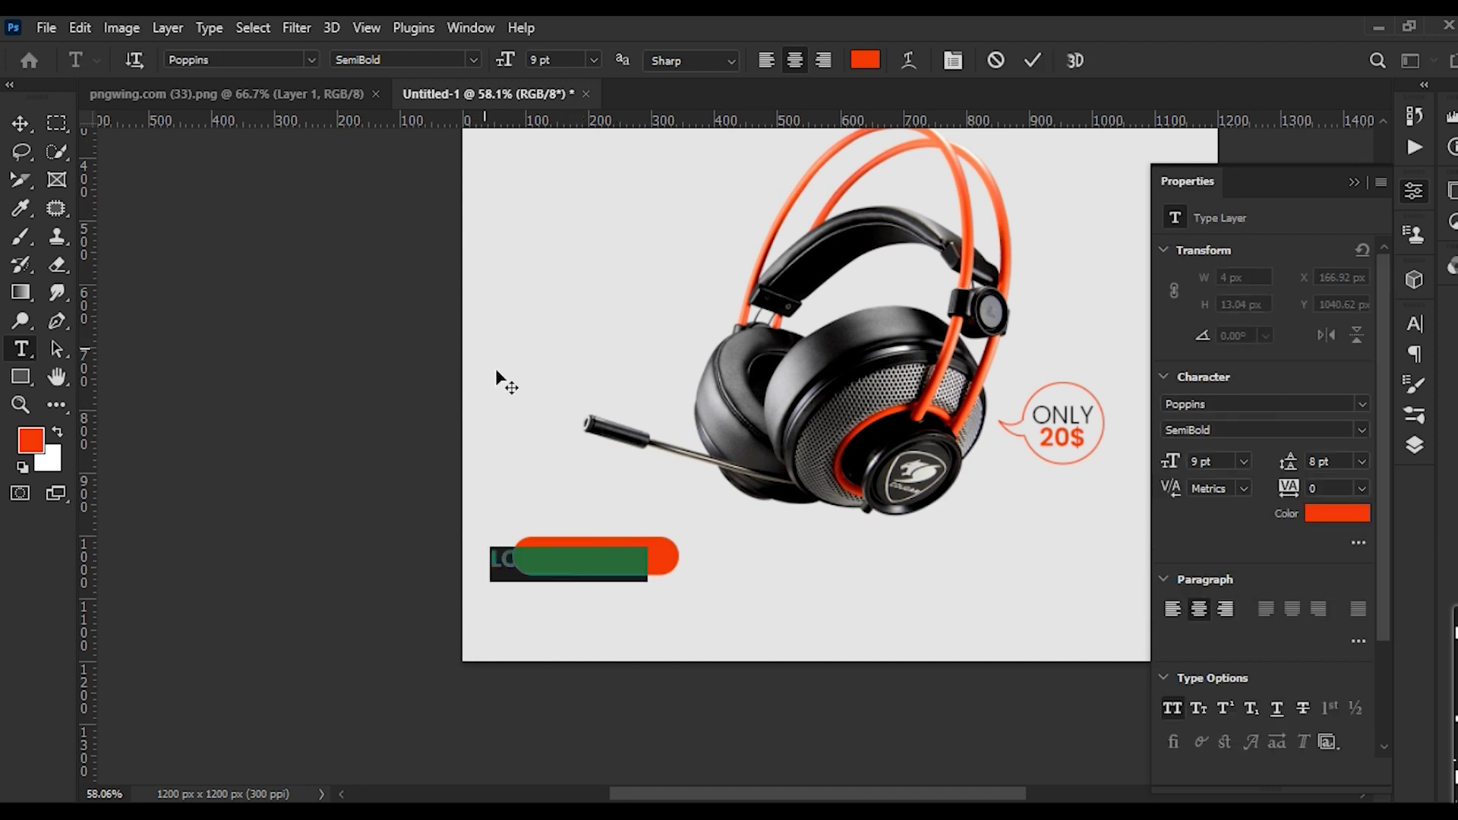
key(ctrl+BackSpace)
click(216, 505)
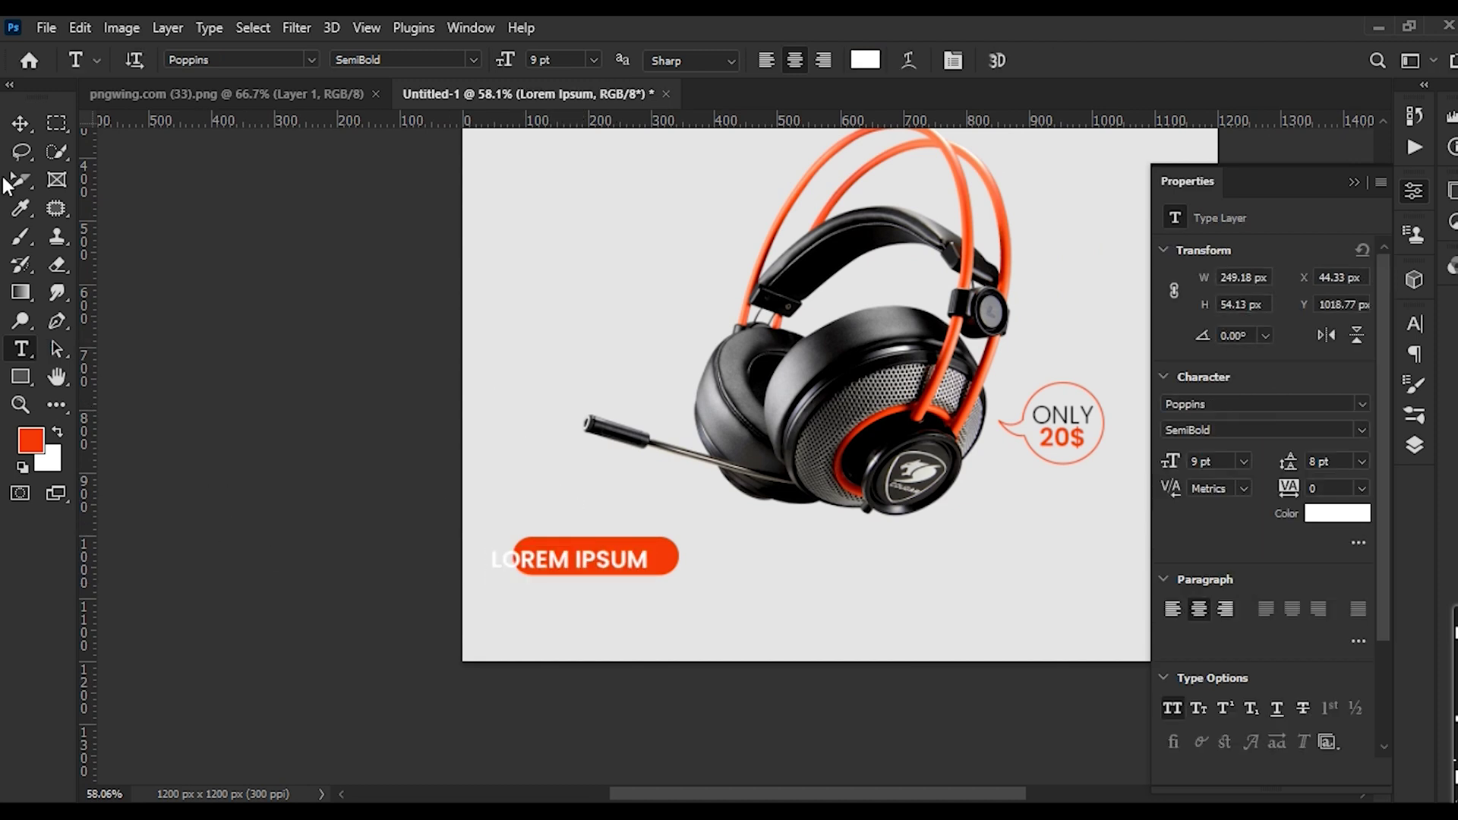
Move the "LOREM IPSUM" placeholder right and slightly up so it sits on the orange pill
click(20, 123)
key(shift+Right)
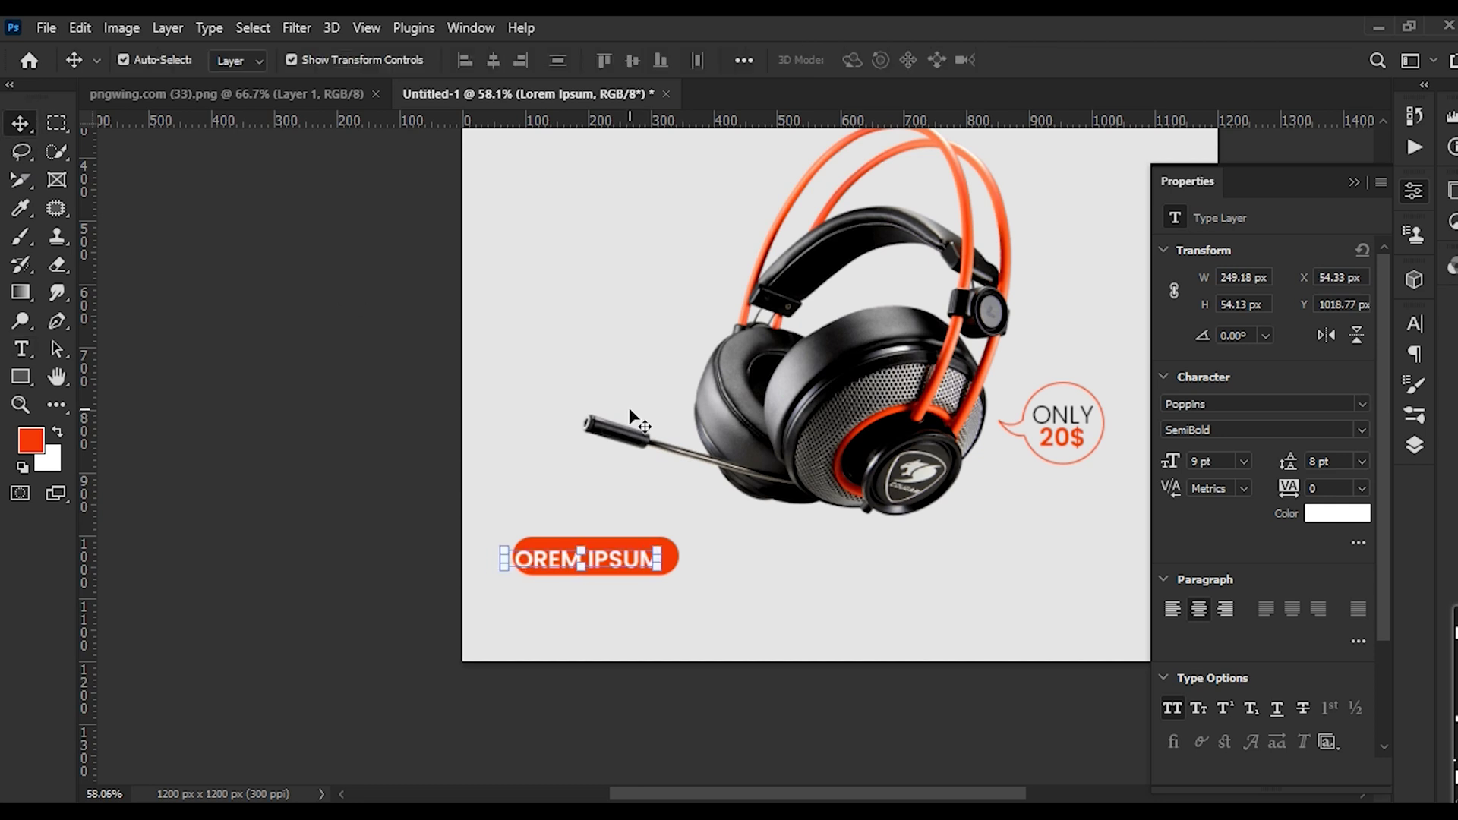
key(shift+Right)
key(shift+Right)
key(shift+Right)
key(shift+Right)
key(shift+Left)
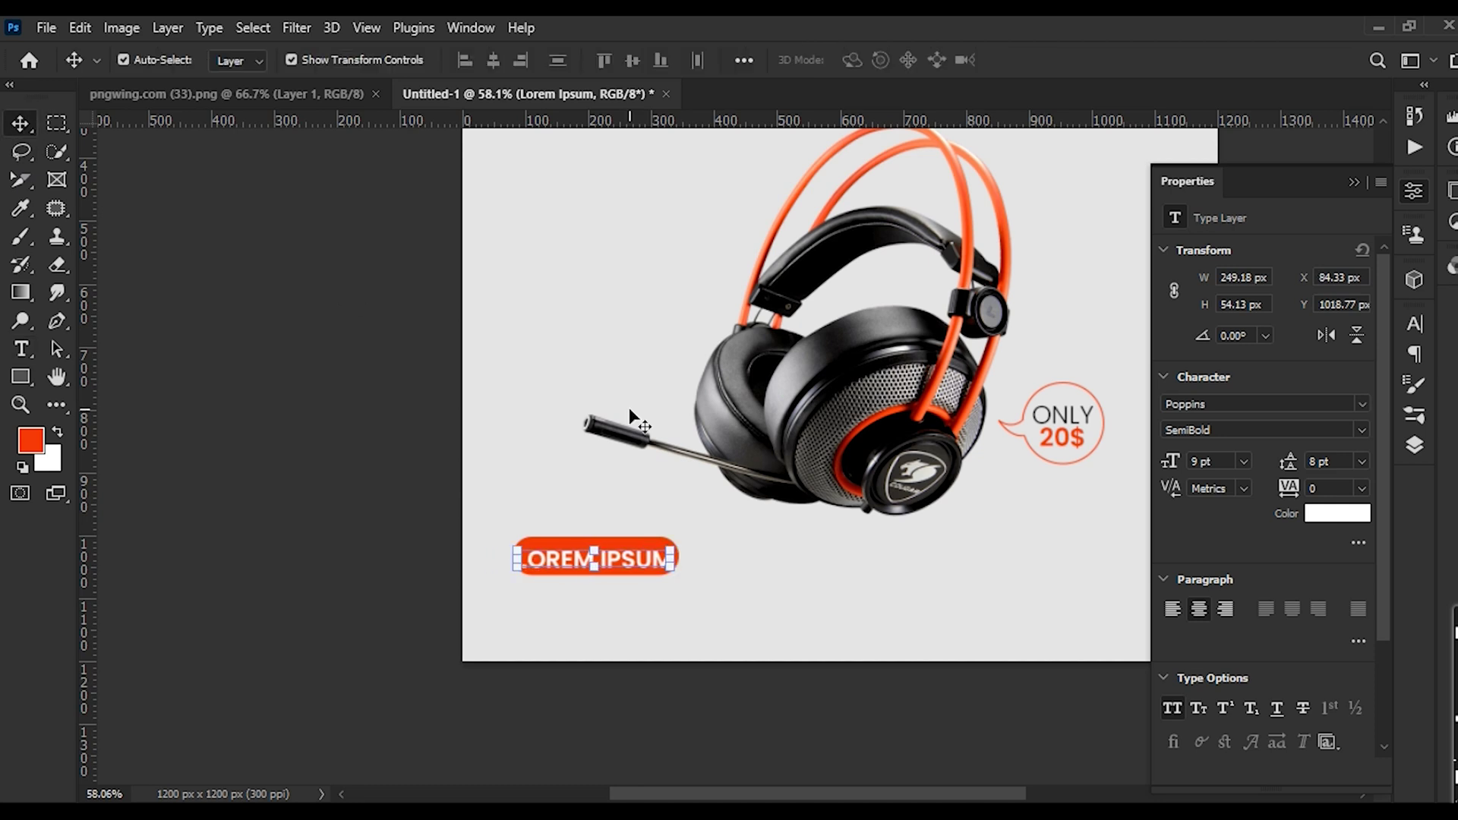
key(Up)
key(Up)
Copy "Order now" from the Google Translate text in the browser and replace the placeholder with "ORDER NOW"
key(alt+Tab)
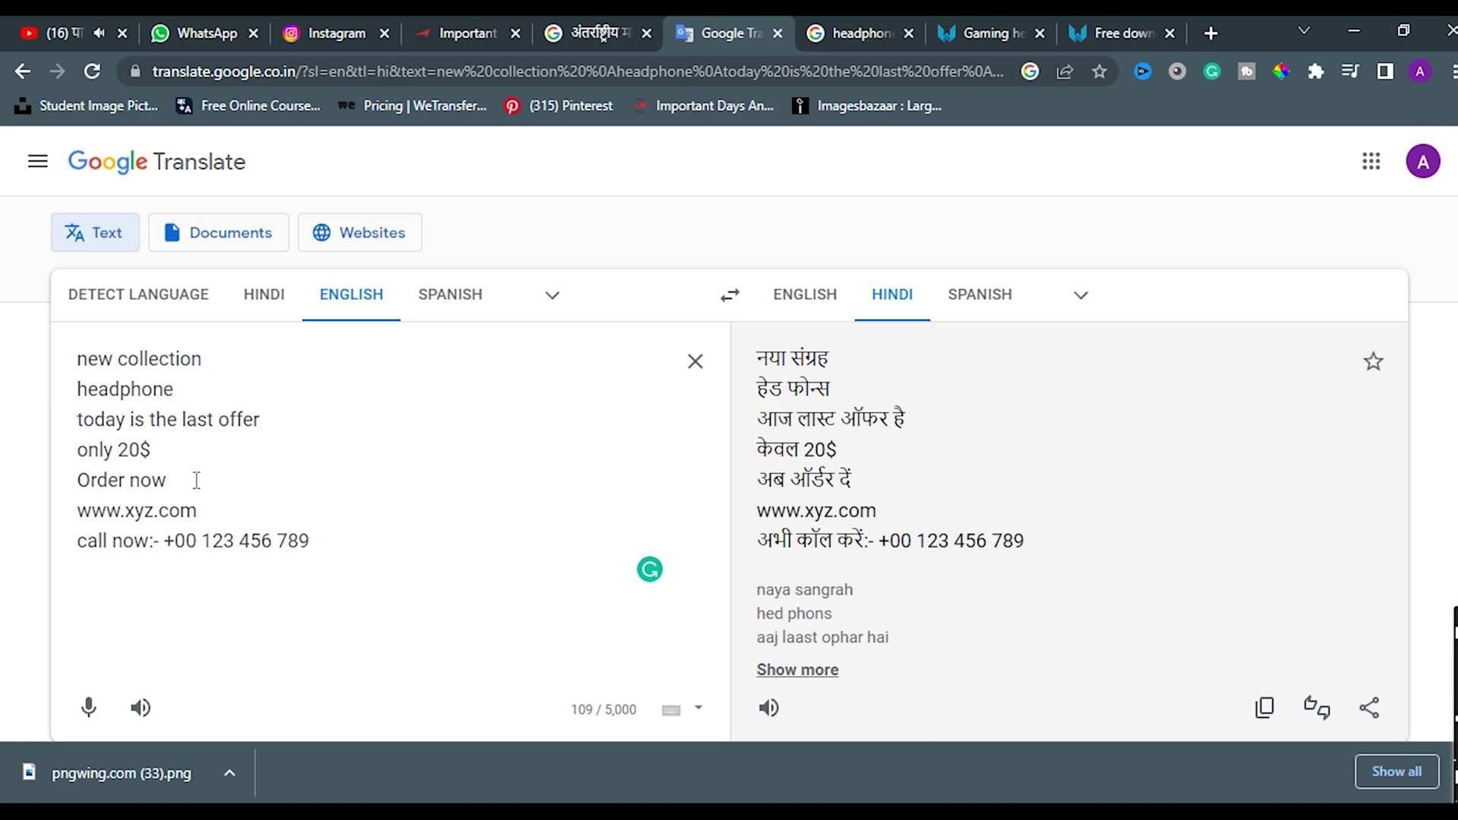
drag(196, 480, 47, 490)
key(alt+Tab)
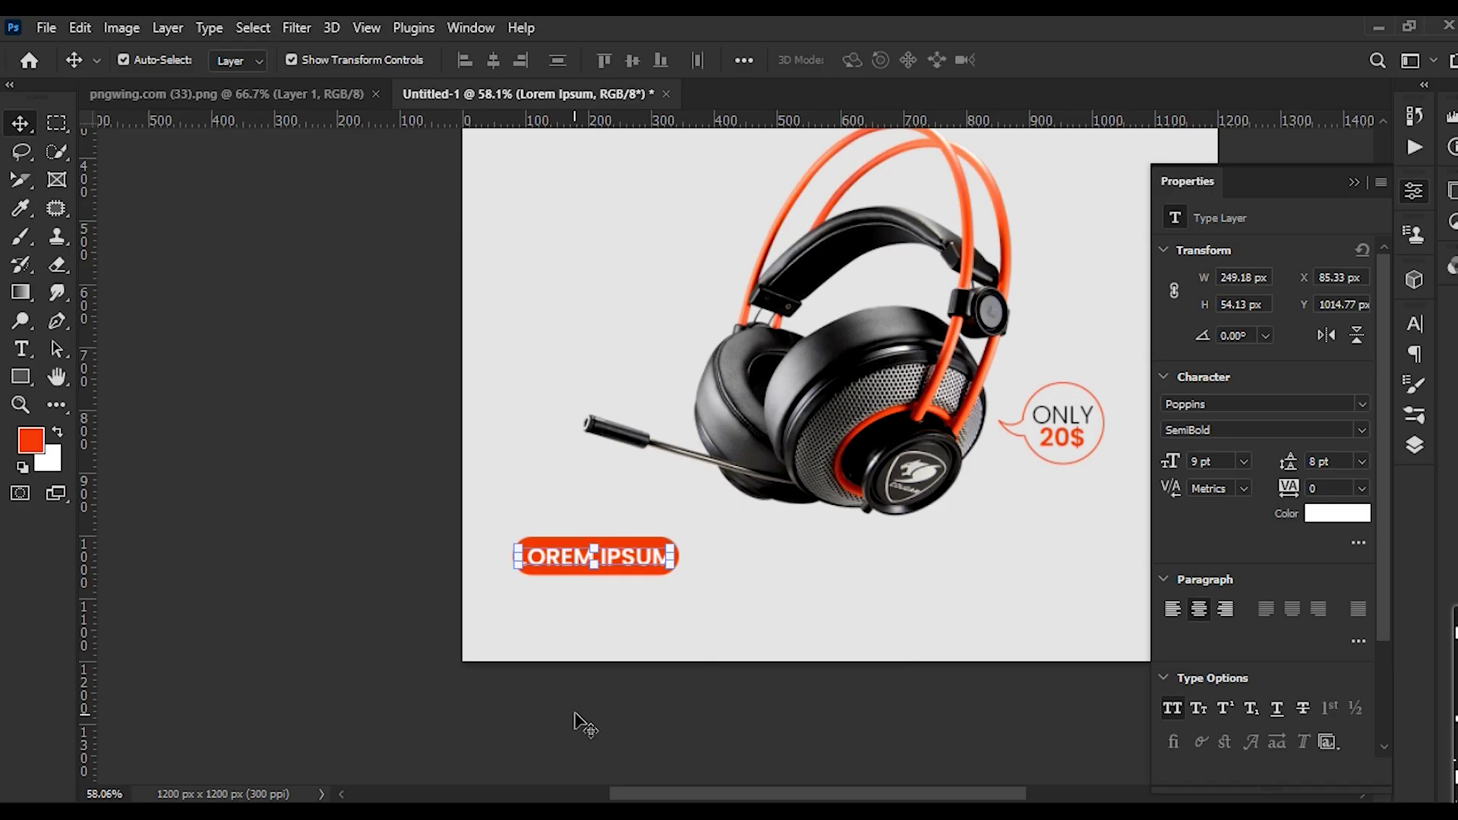
double_click(557, 556)
text(ORDER NOW)
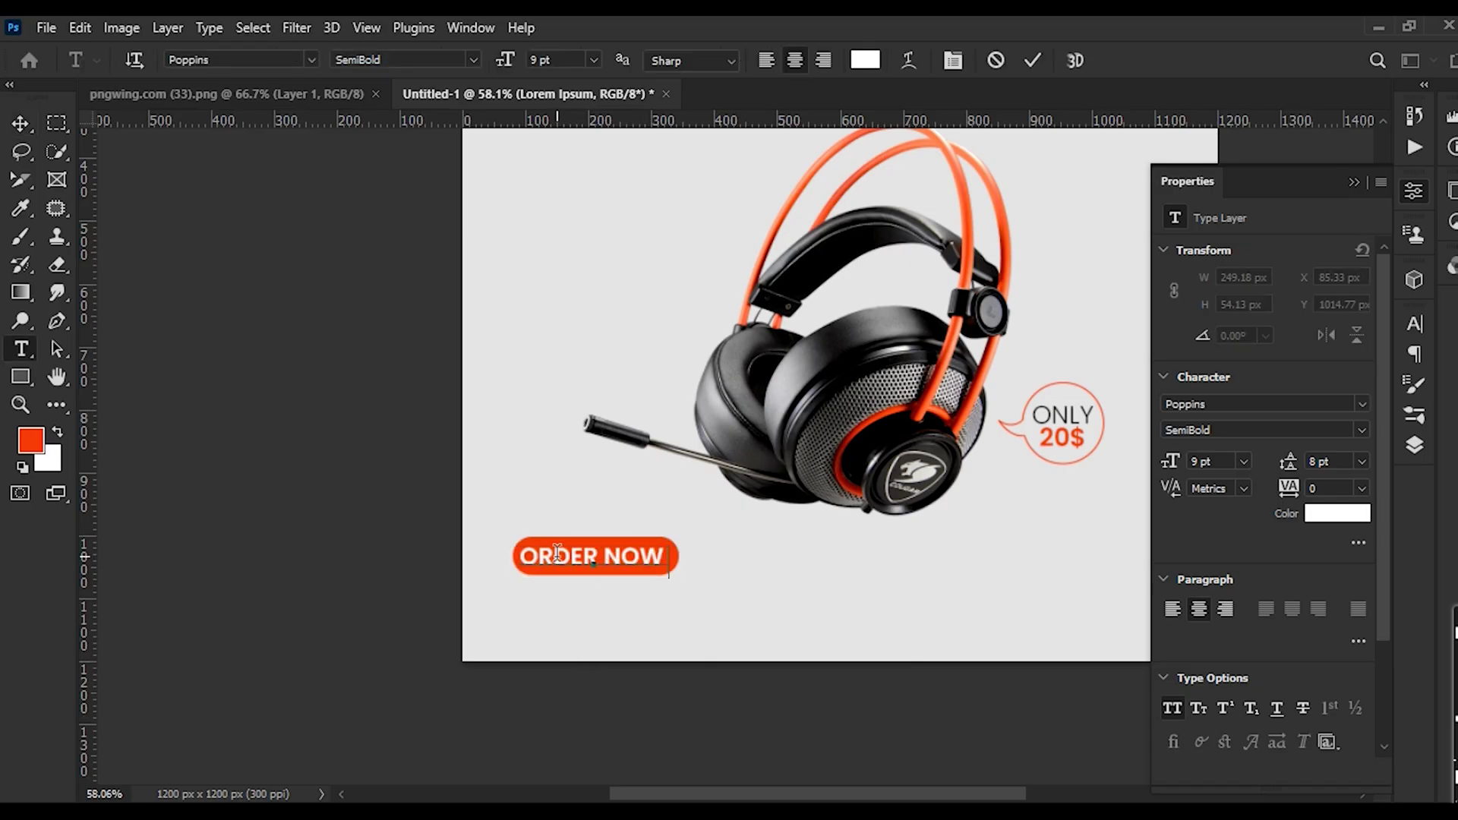
key(ctrl+Return)
Align the "ORDER NOW" text to the centre of its orange pill
scroll(557, 555, up, 5)
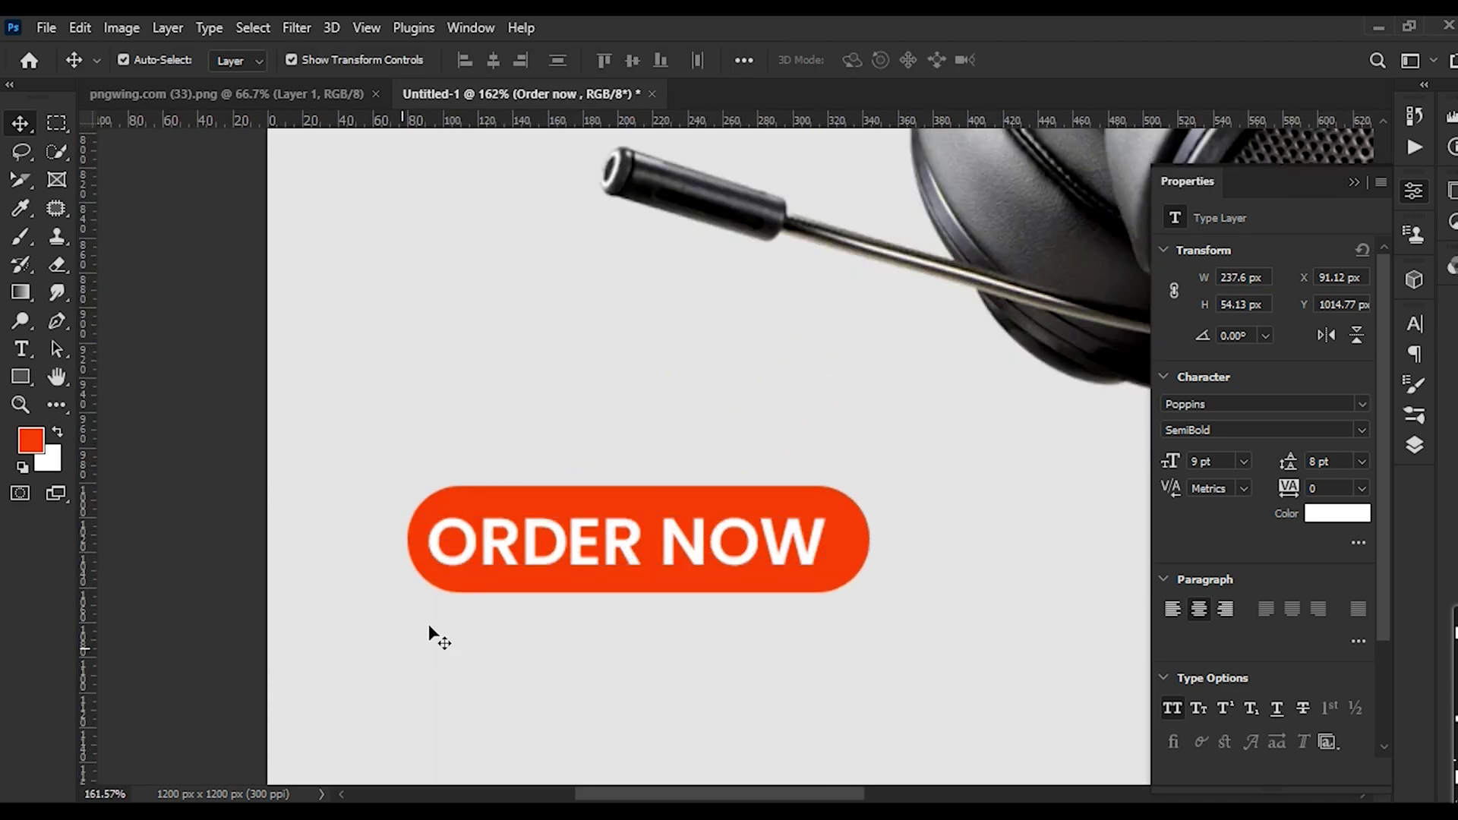
drag(430, 625, 646, 507)
click(498, 60)
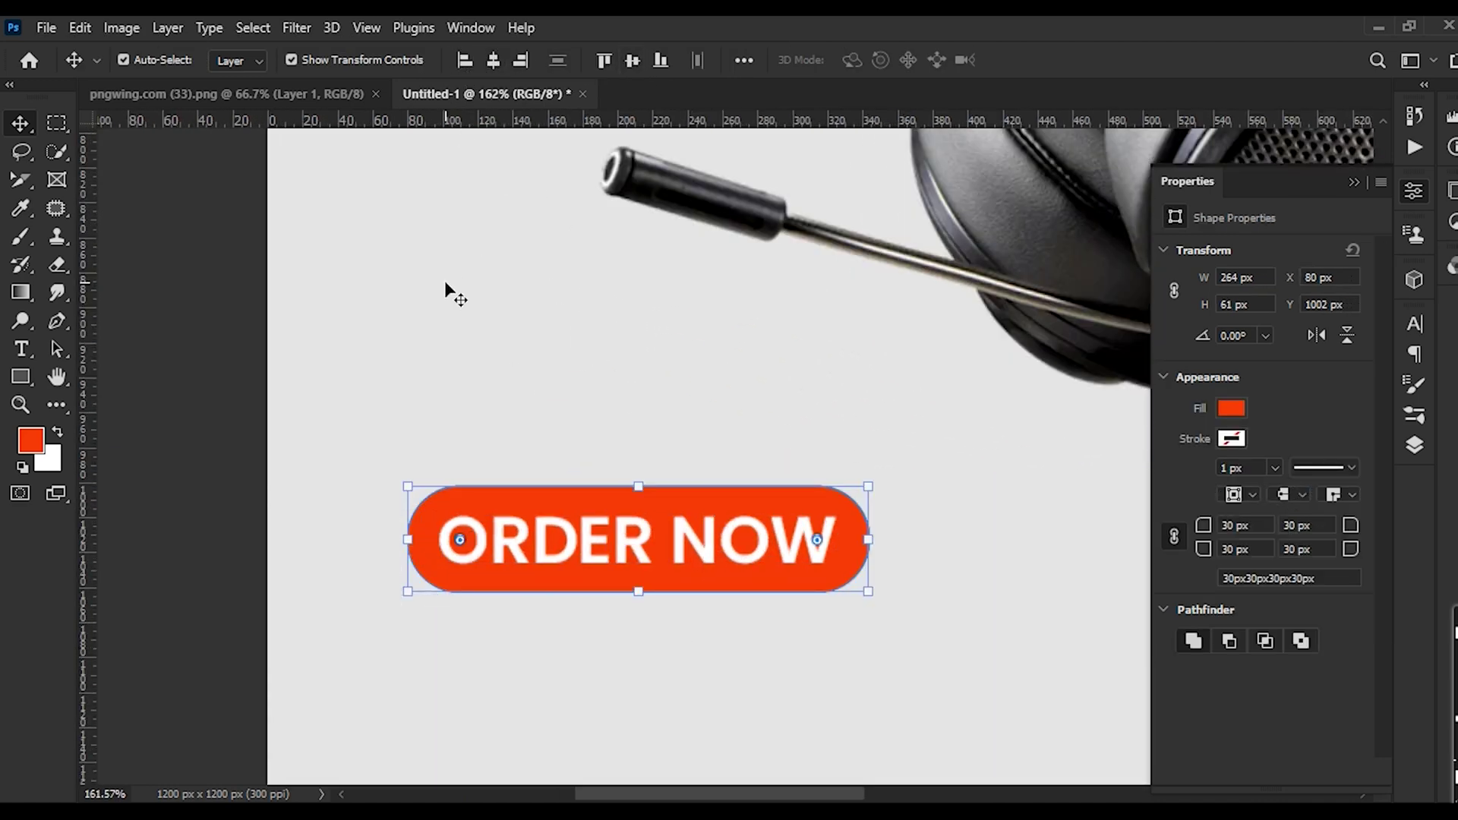
click(664, 600)
Scale the "ORDER NOW" text down to about 89.5%, roughly 213 by 48 px
click(640, 548)
key(ctrl+t)
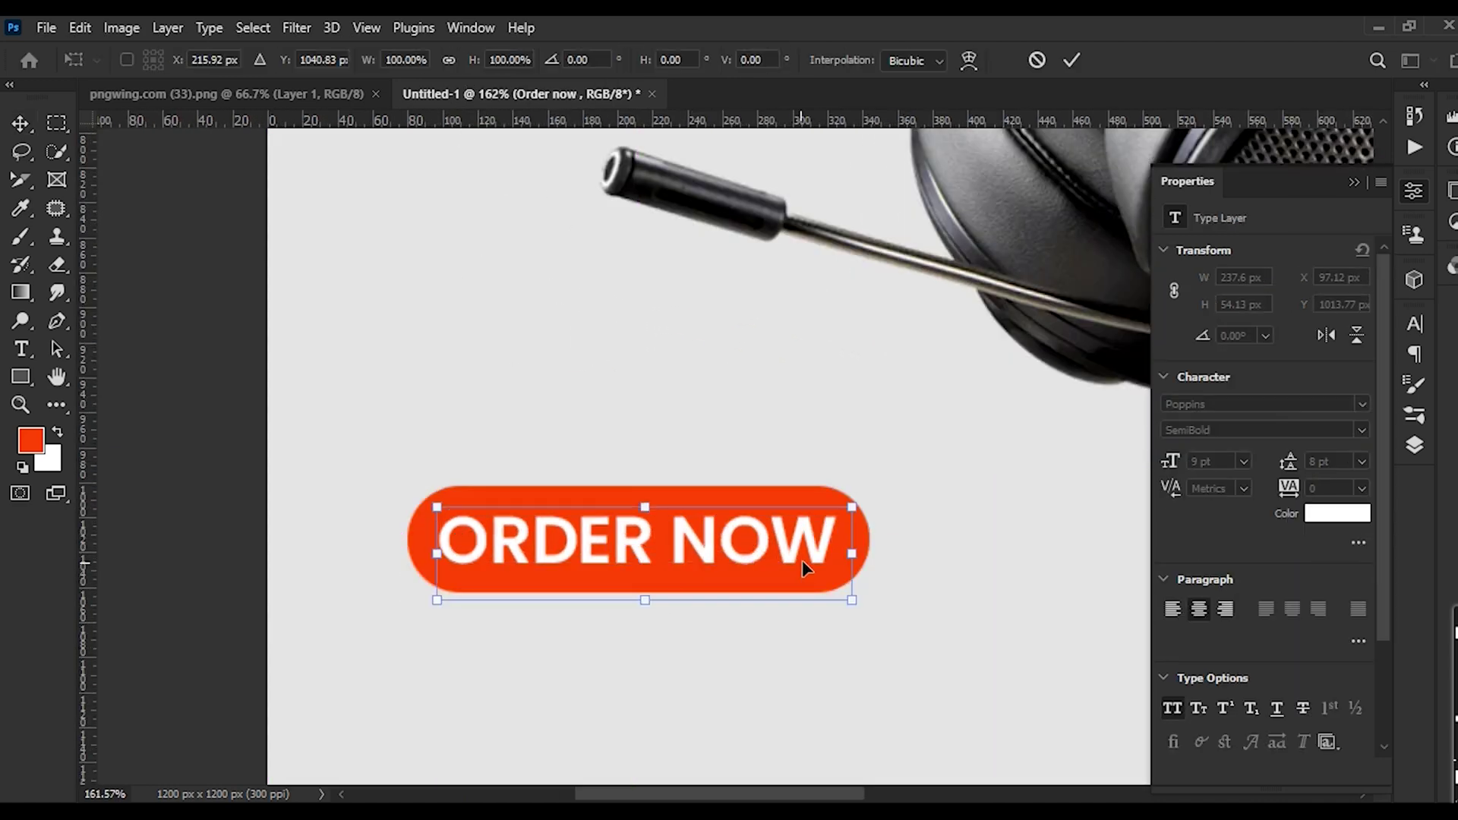
drag(853, 511, 836, 526)
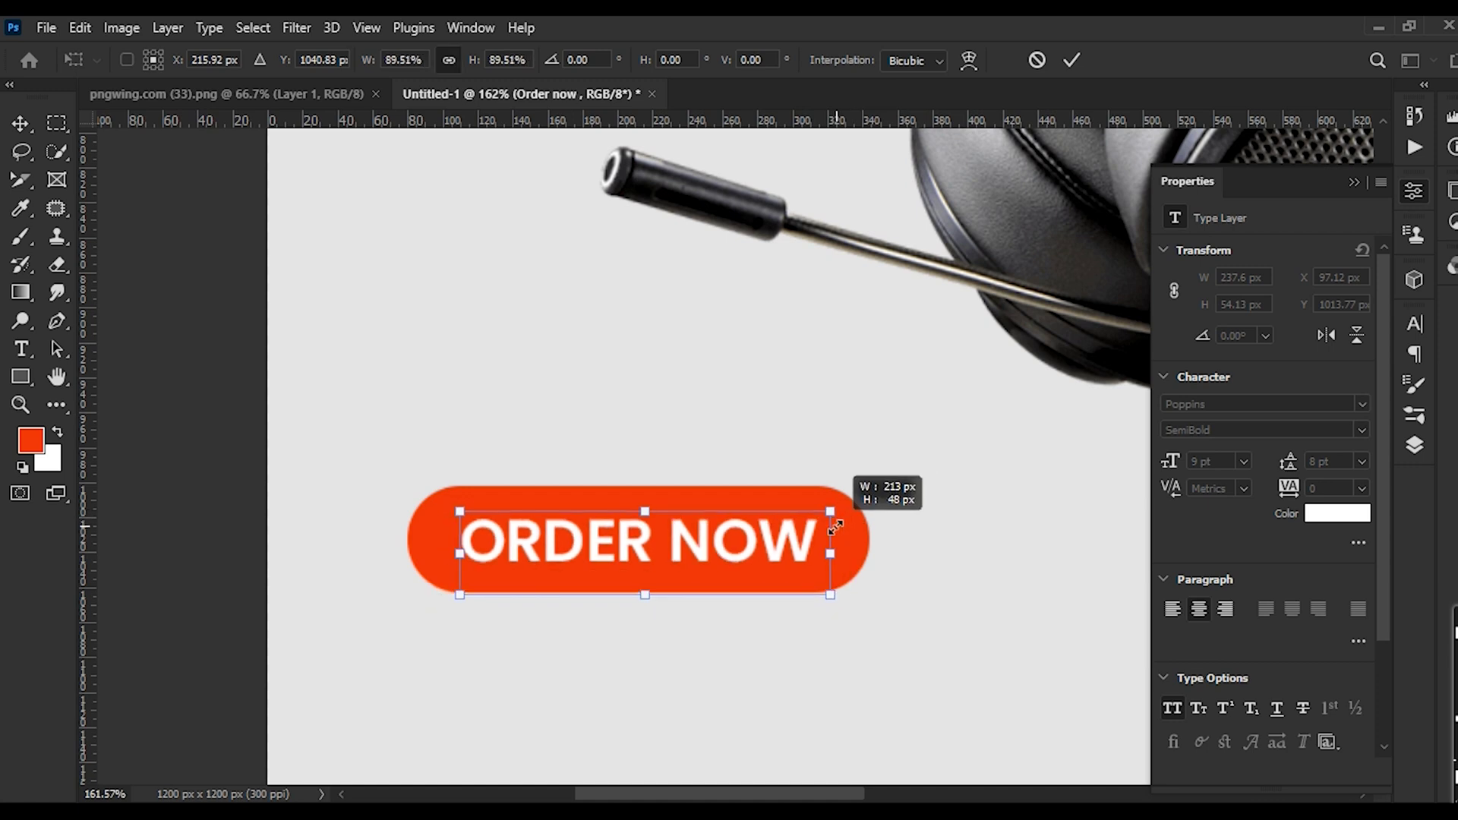
key(Return)
Centre the resized "ORDER NOW" text on its orange pill again and deselect both
shift+click(845, 524)
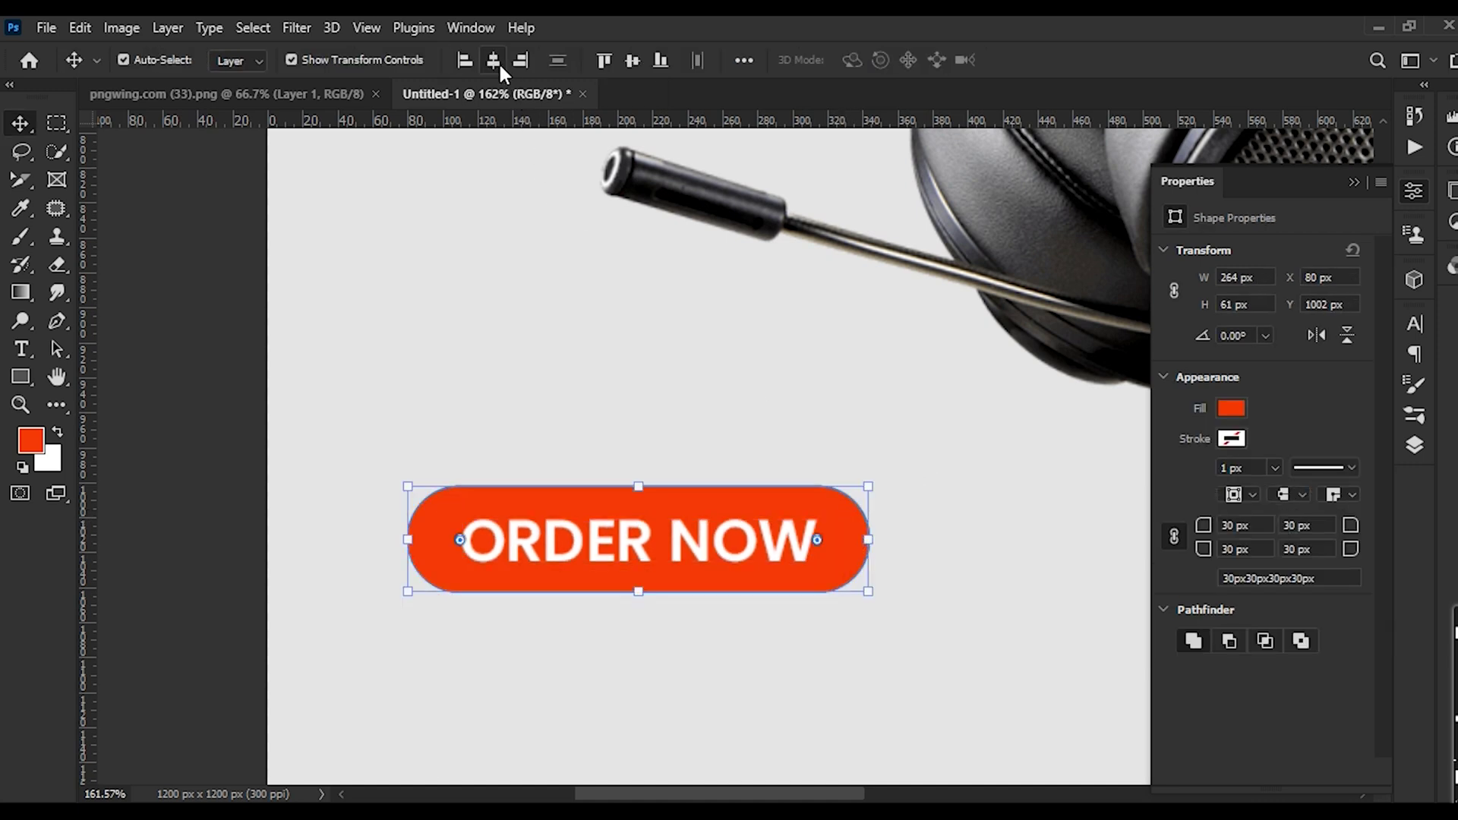
click(639, 55)
click(511, 437)
scroll(540, 555, down, 10)
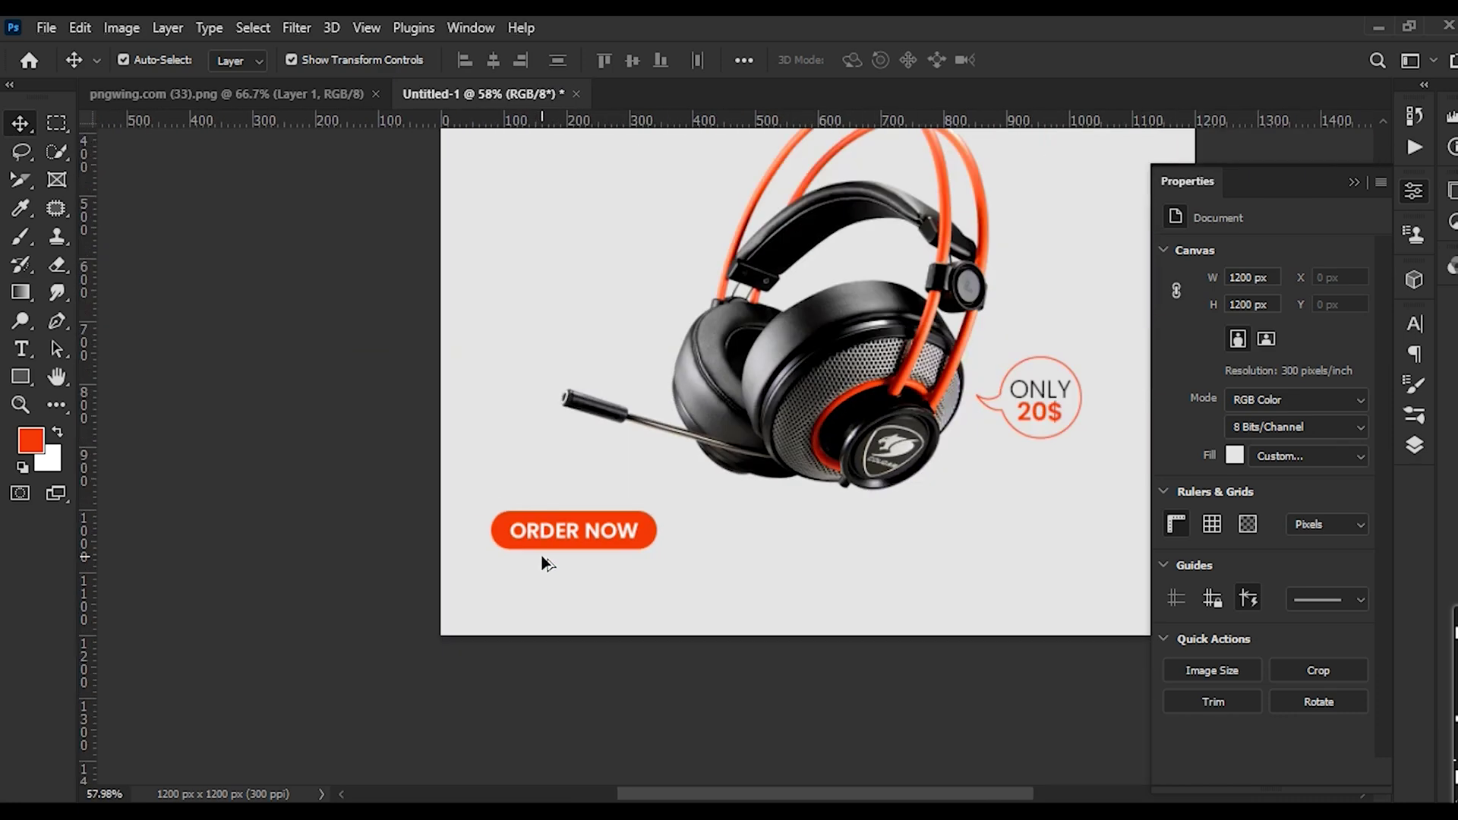
Duplicate the "ORDER NOW" text just below the pill and recolour the copy black
scroll(560, 577, up, 5)
scroll(561, 577, up, 3)
drag(560, 492, 558, 539)
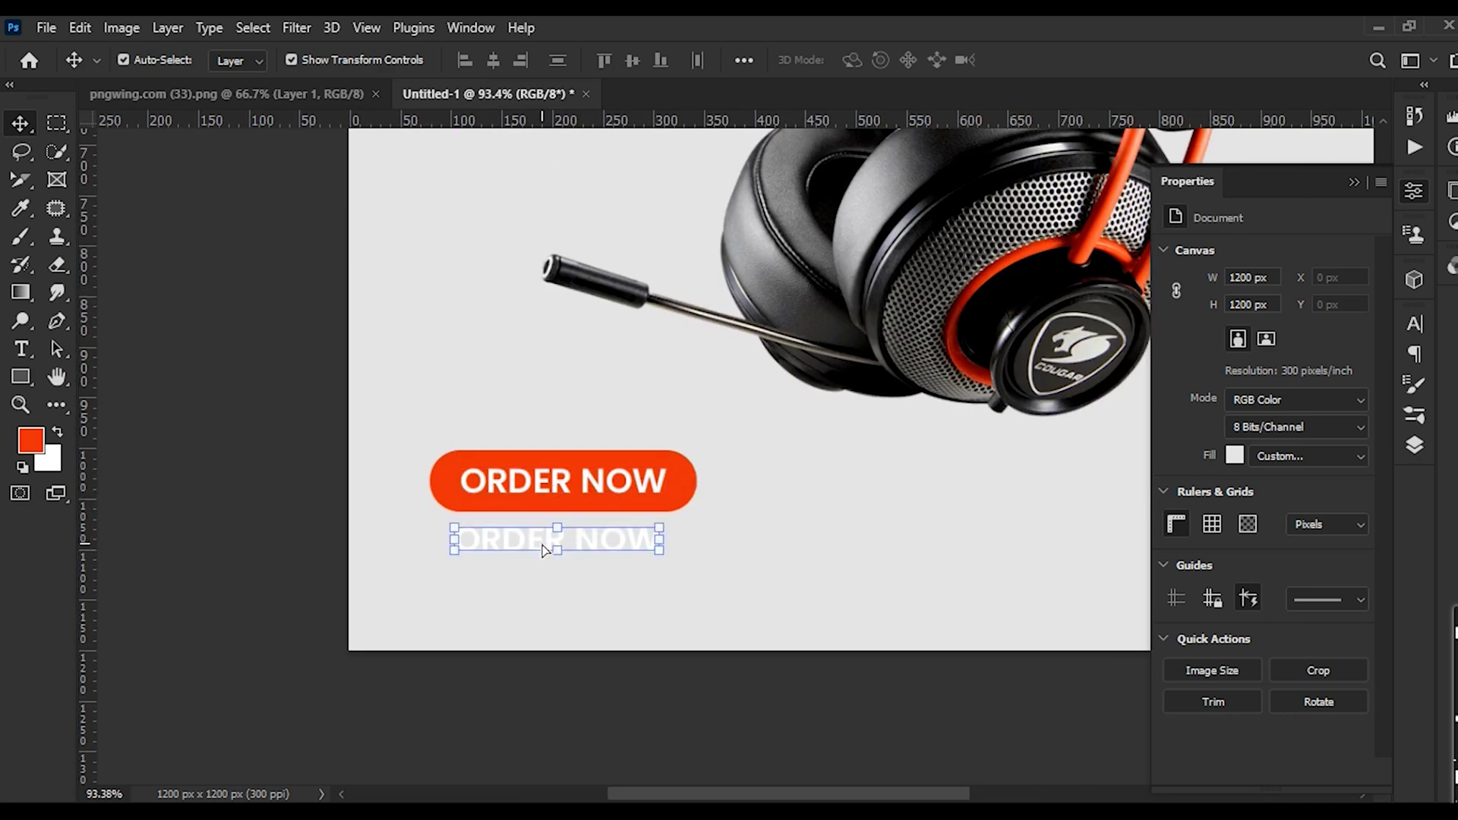
click(22, 468)
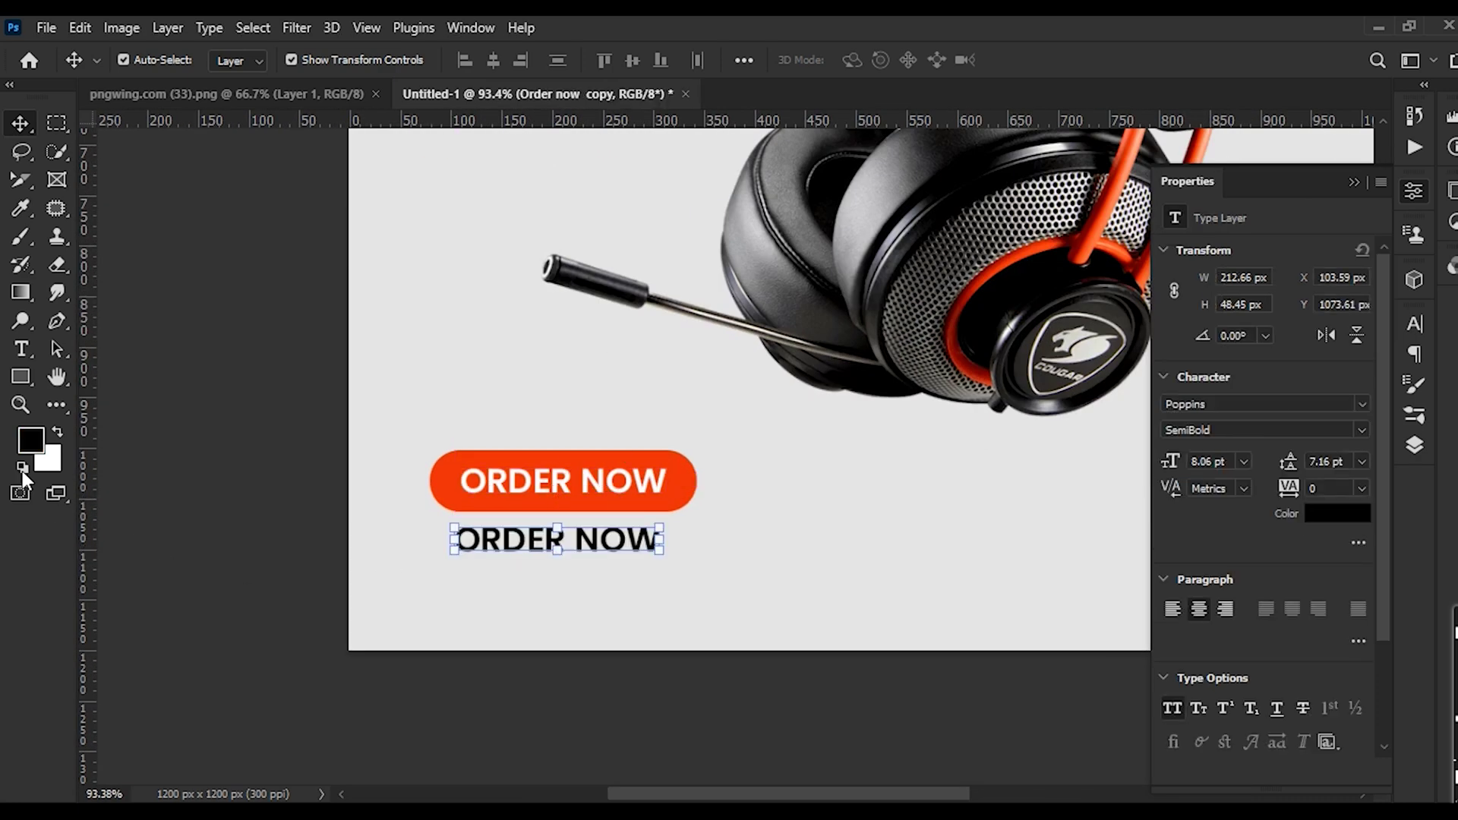
Set the black "ORDER NOW" copy to the Poppins Medium weight
double_click(505, 543)
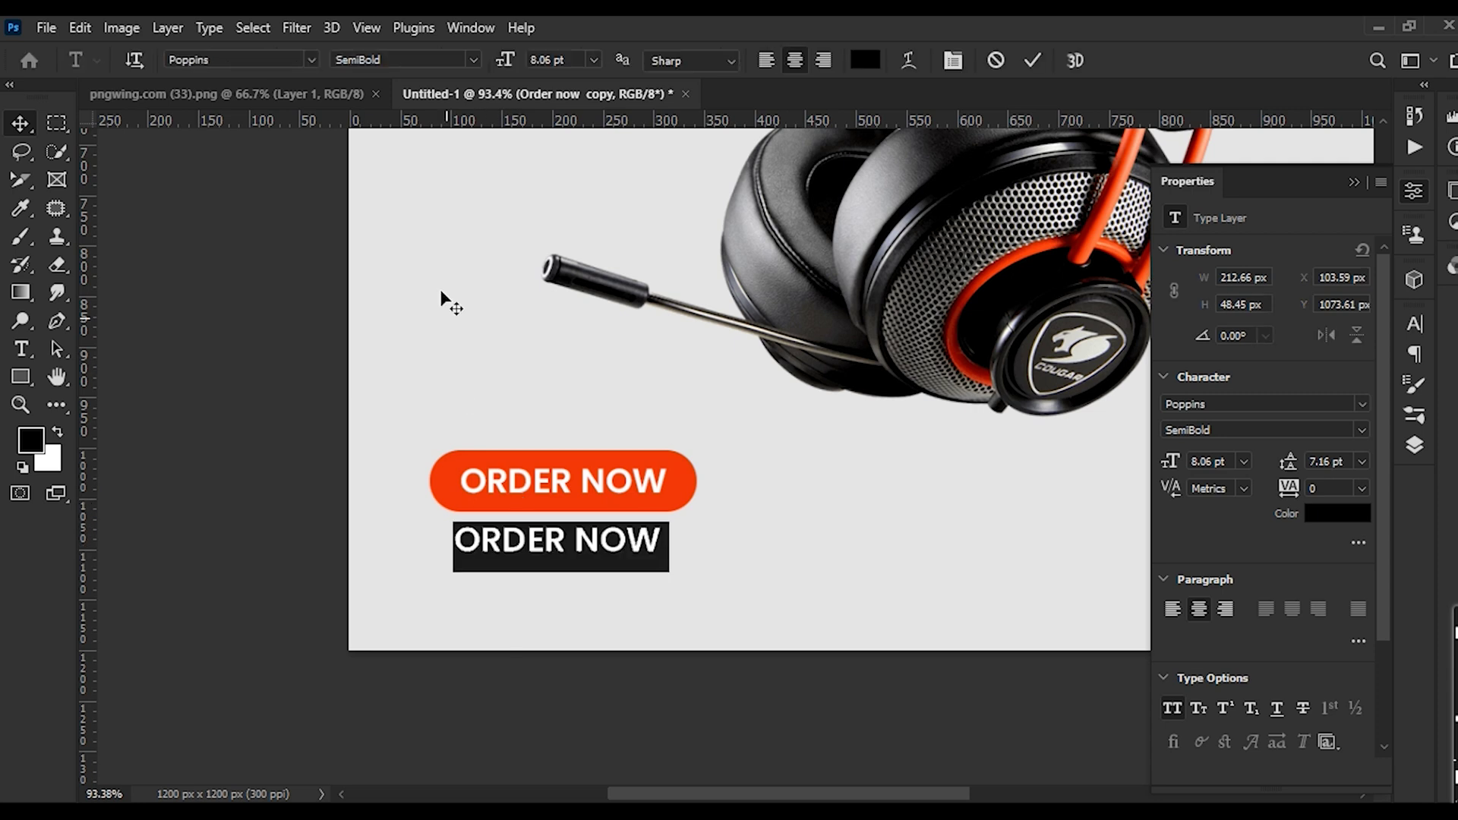
click(472, 59)
click(426, 216)
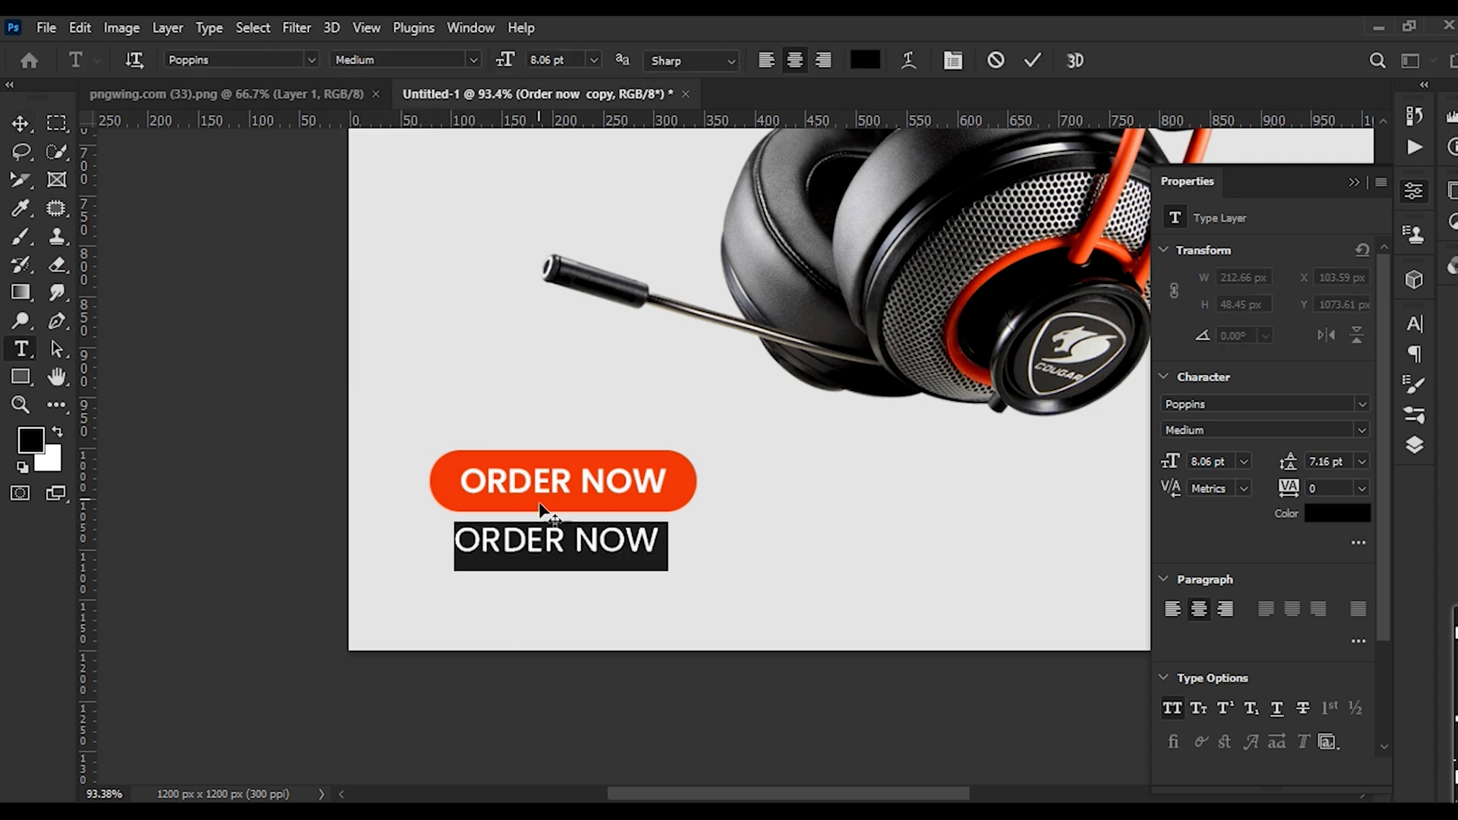
click(546, 538)
key(ctrl+a)
key(alt+Tab)
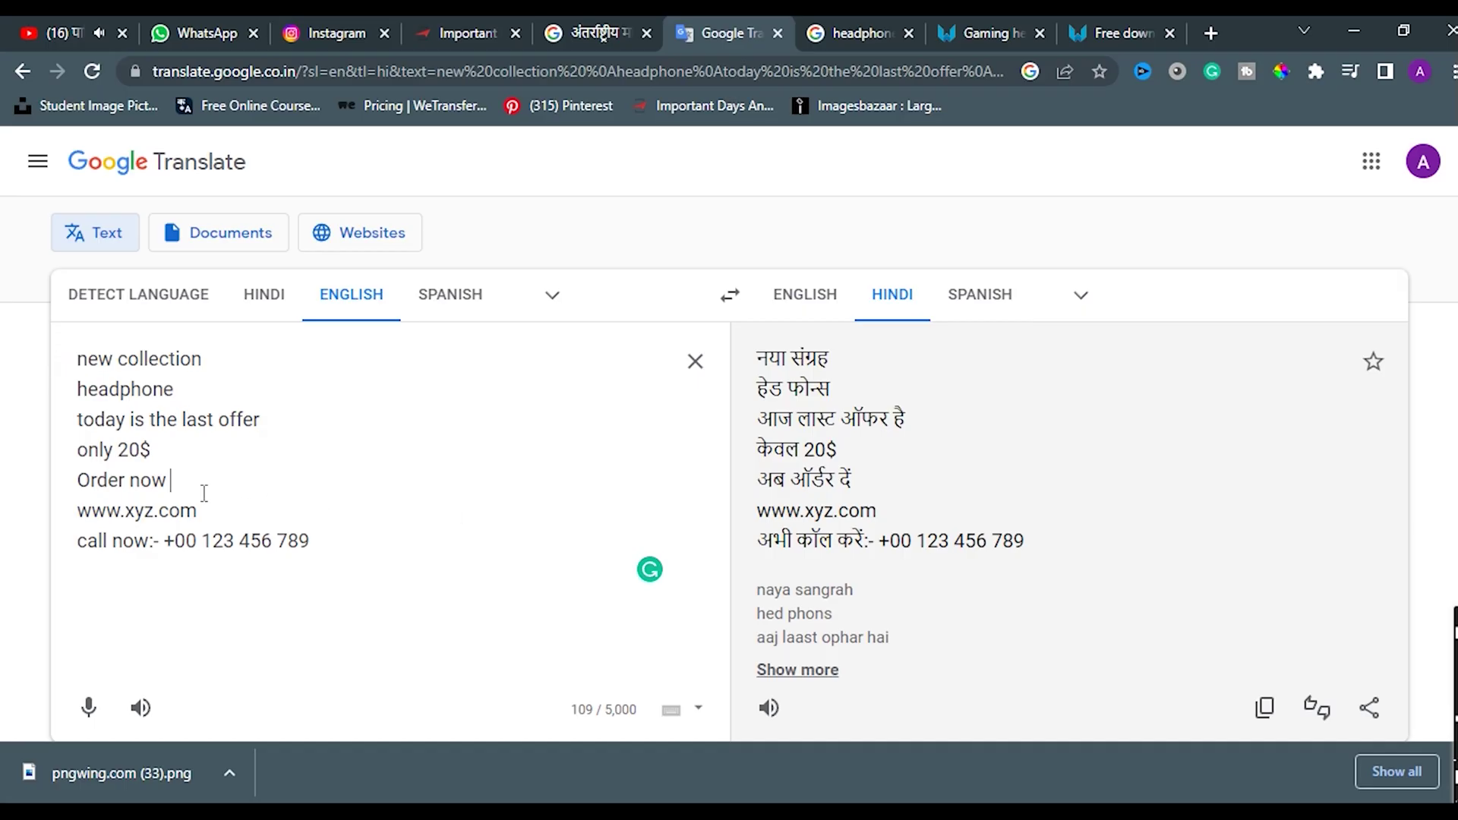
drag(223, 508, 38, 531)
key(ctrl+c)
key(alt+Tab)
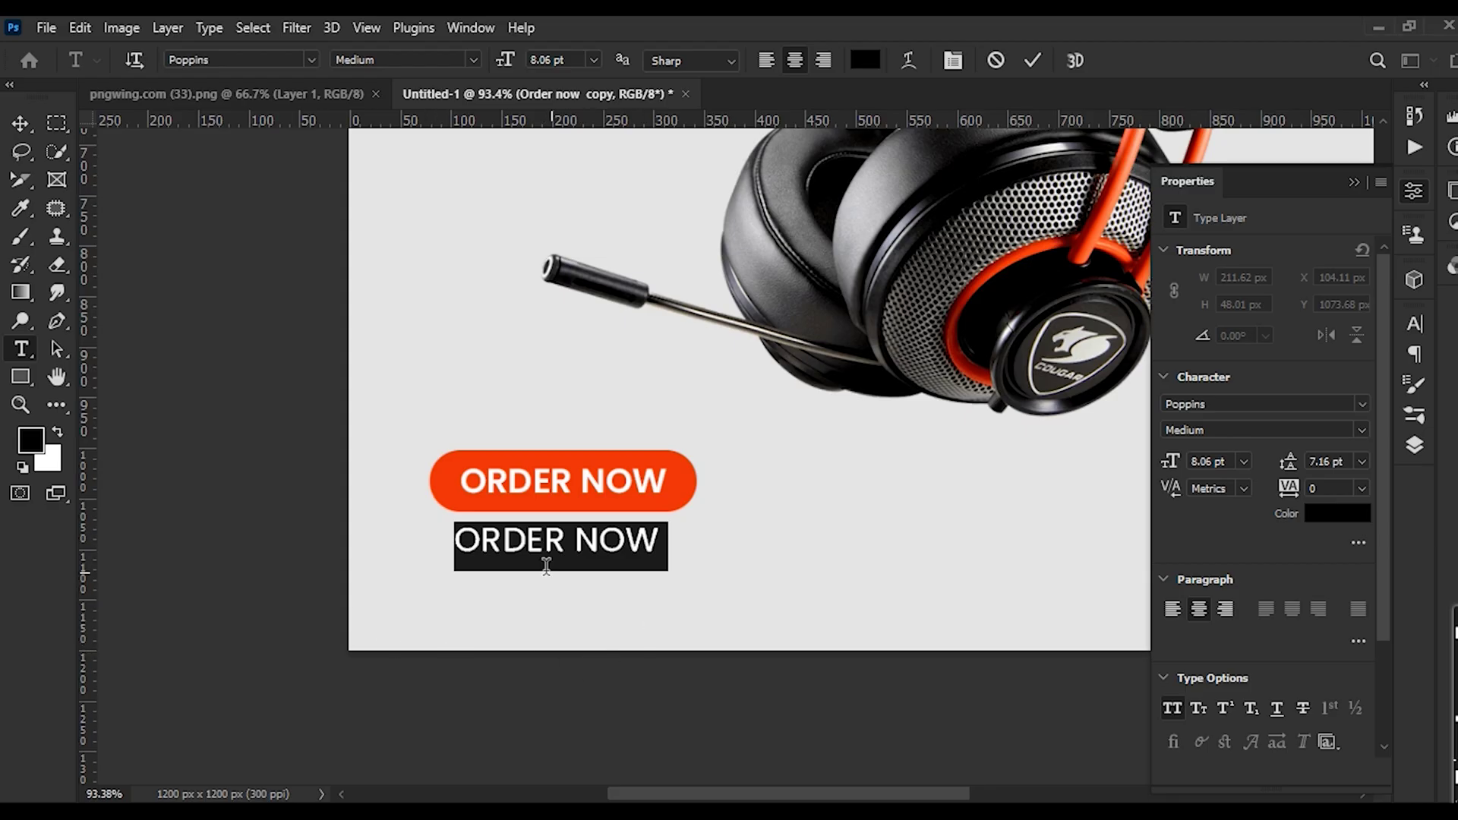
click(537, 548)
key(ctrl+a)
key(ctrl+v)
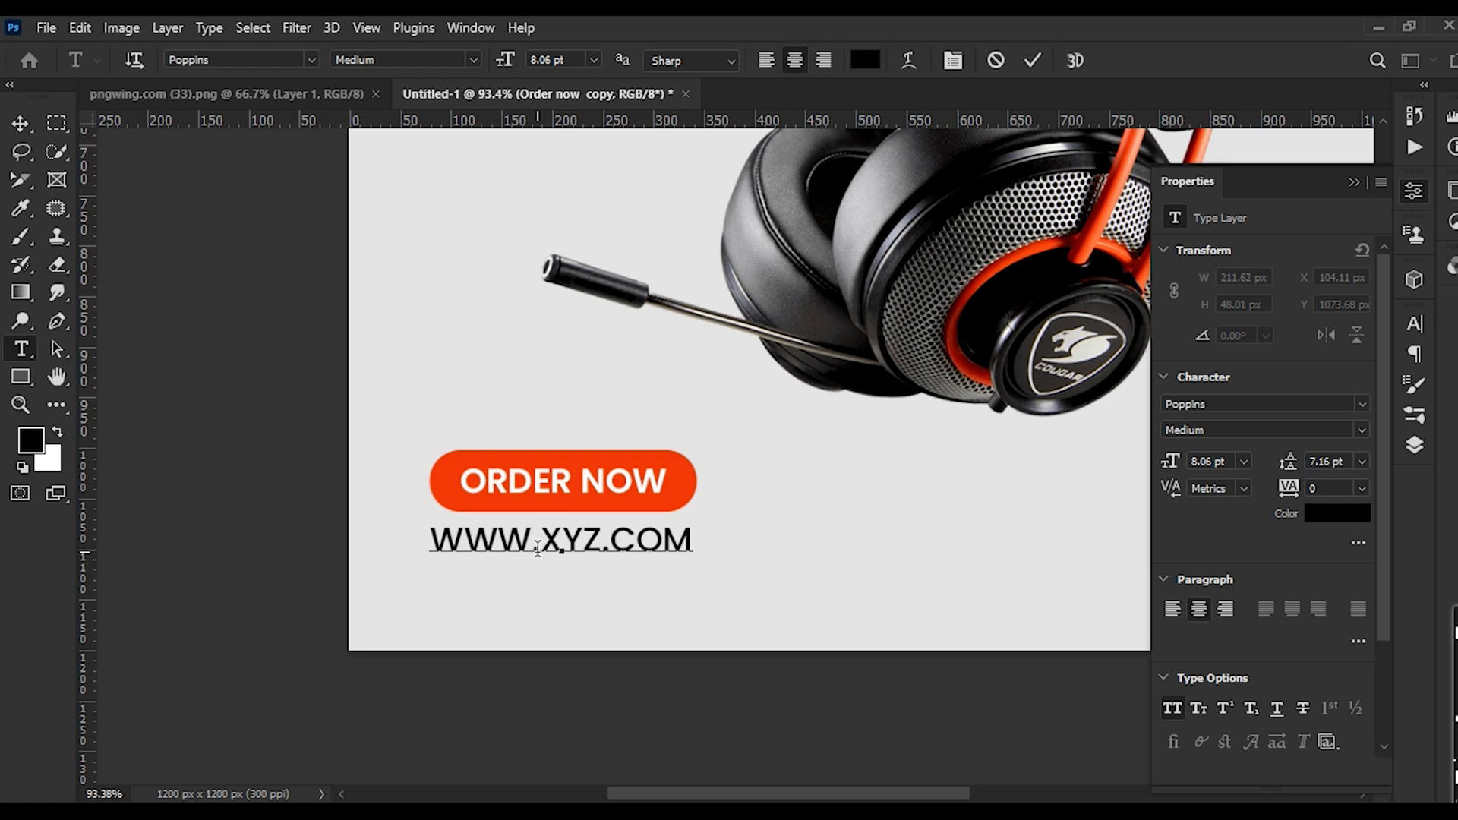
key(ctrl+Return)
key(v)
scroll(435, 604, up, 10)
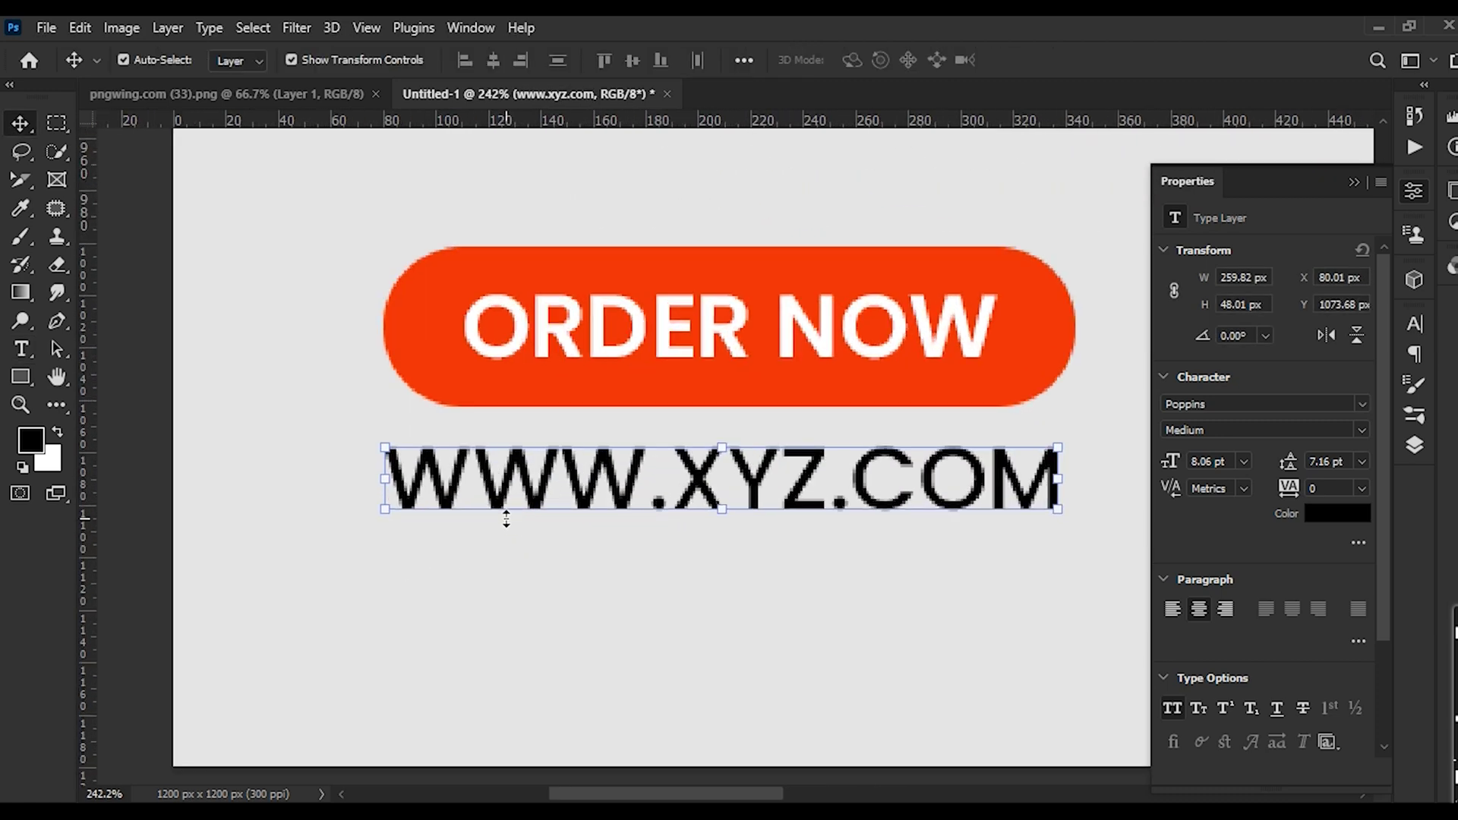
key(Right)
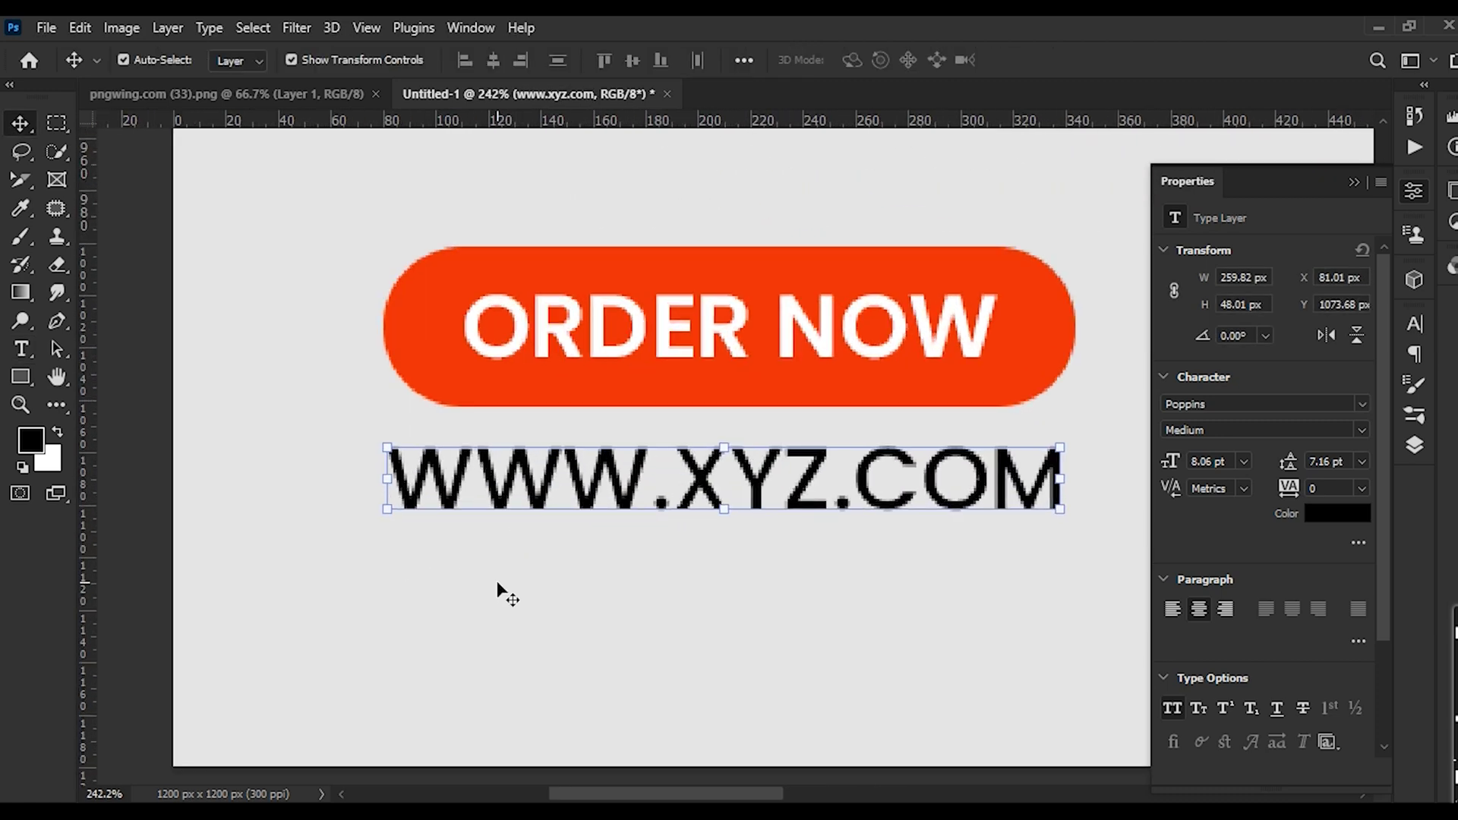
scroll(507, 596, down, 15)
click(430, 612)
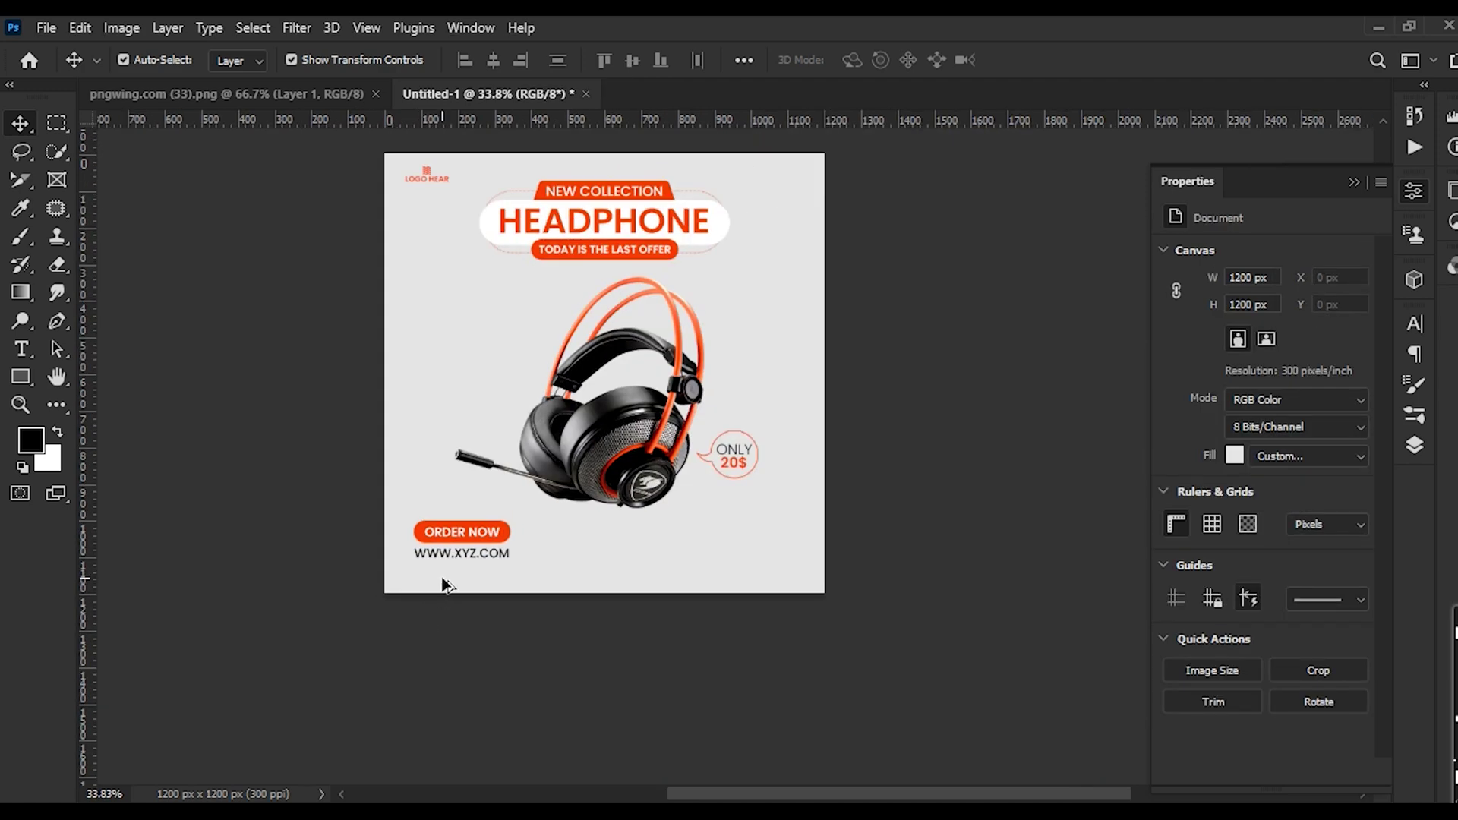
scroll(444, 584, up, 8)
double_click(488, 548)
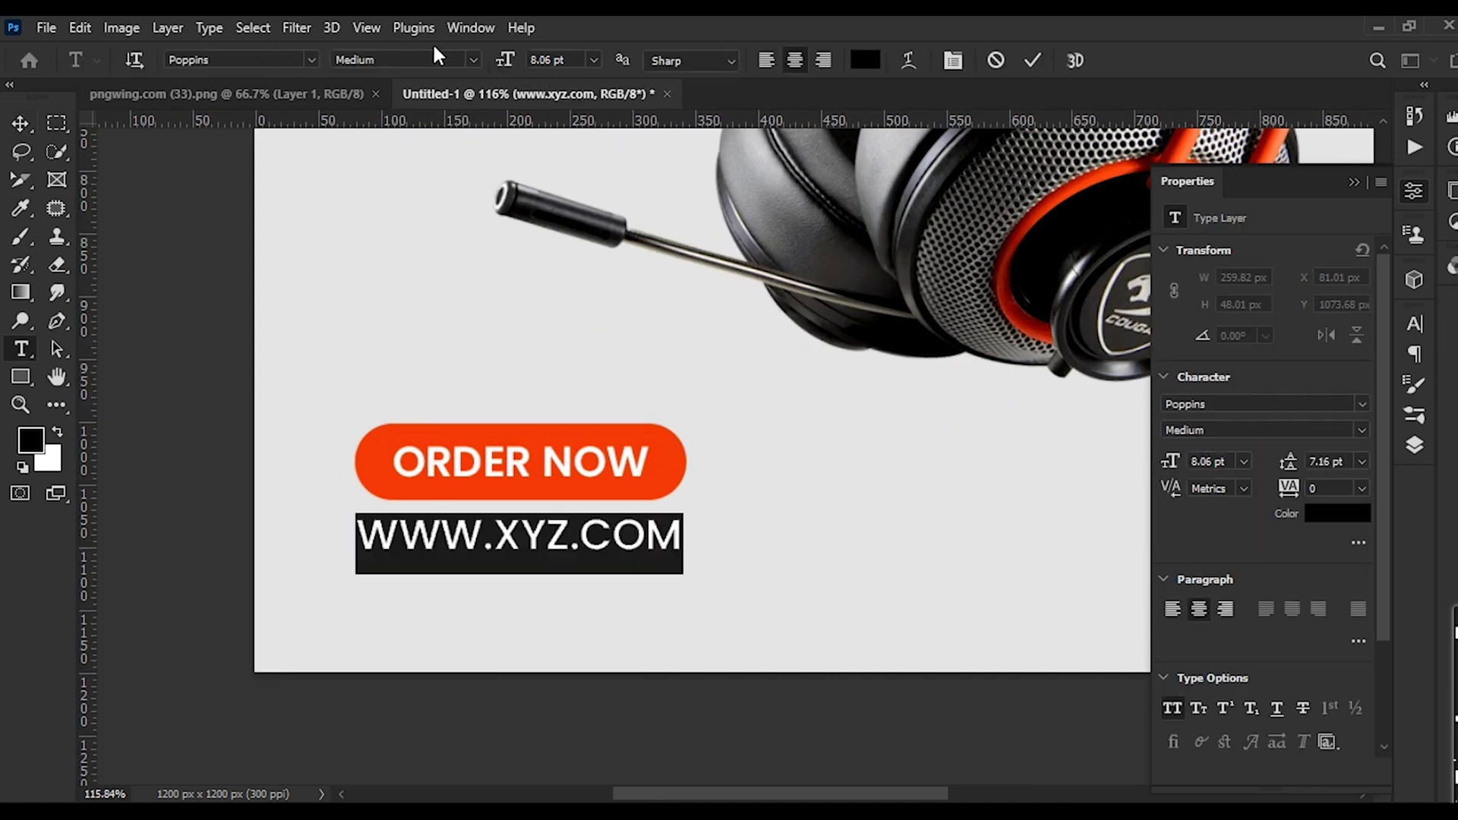
click(478, 58)
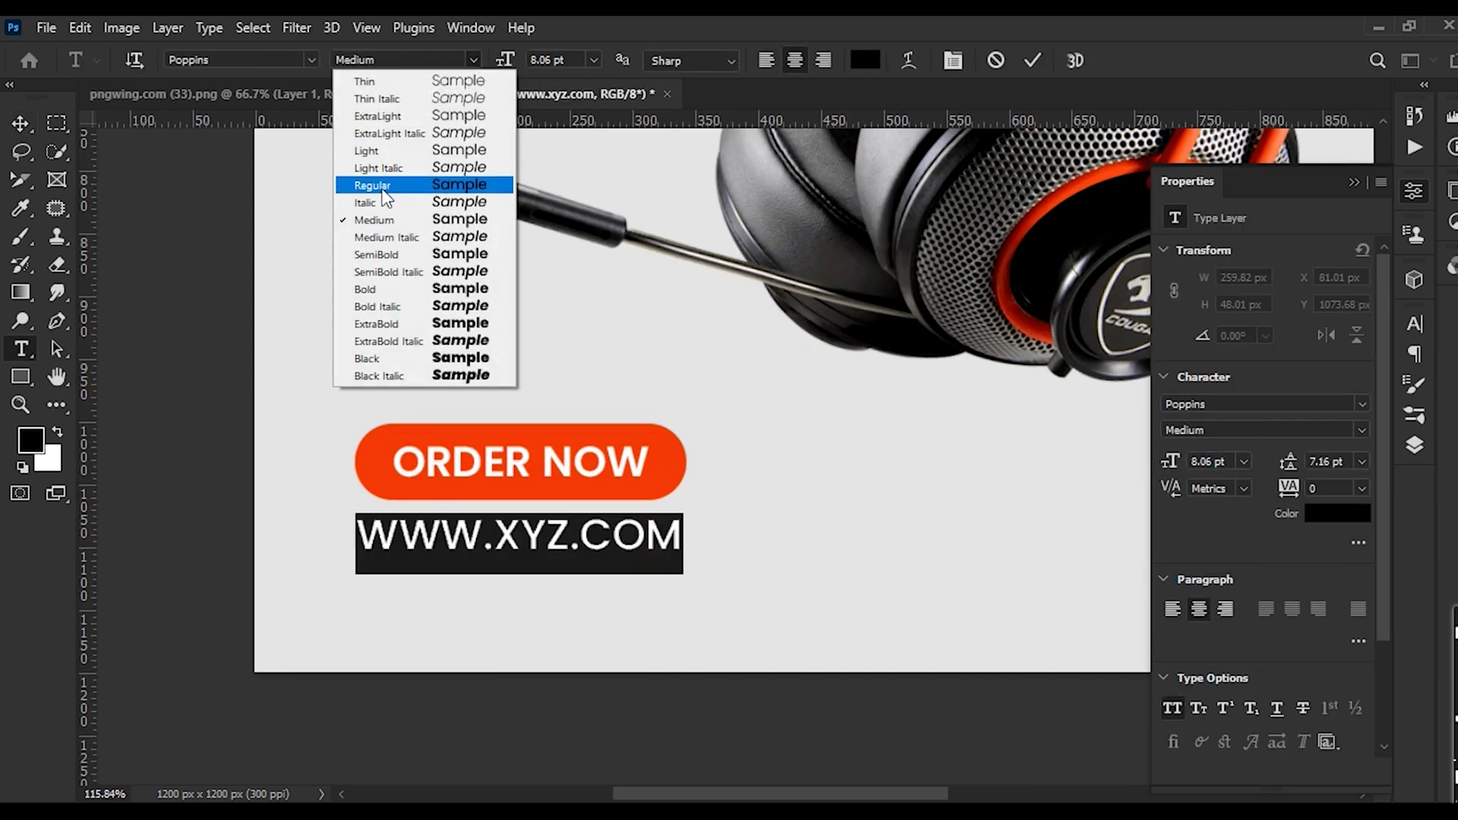
click(376, 185)
key(ctrl+Return)
key(ctrl+t)
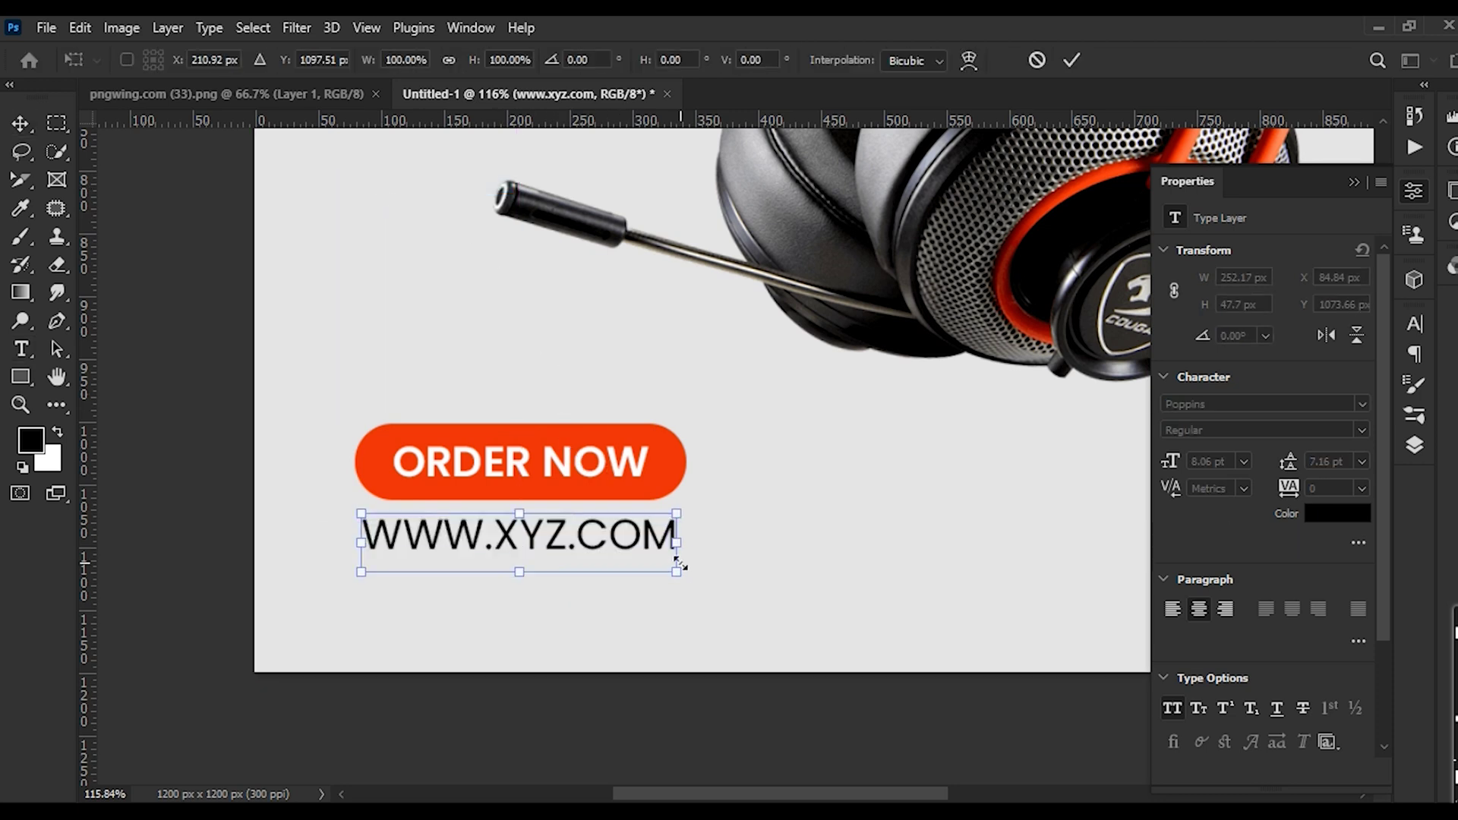
drag(677, 517, 668, 545)
key(Return)
click(678, 490)
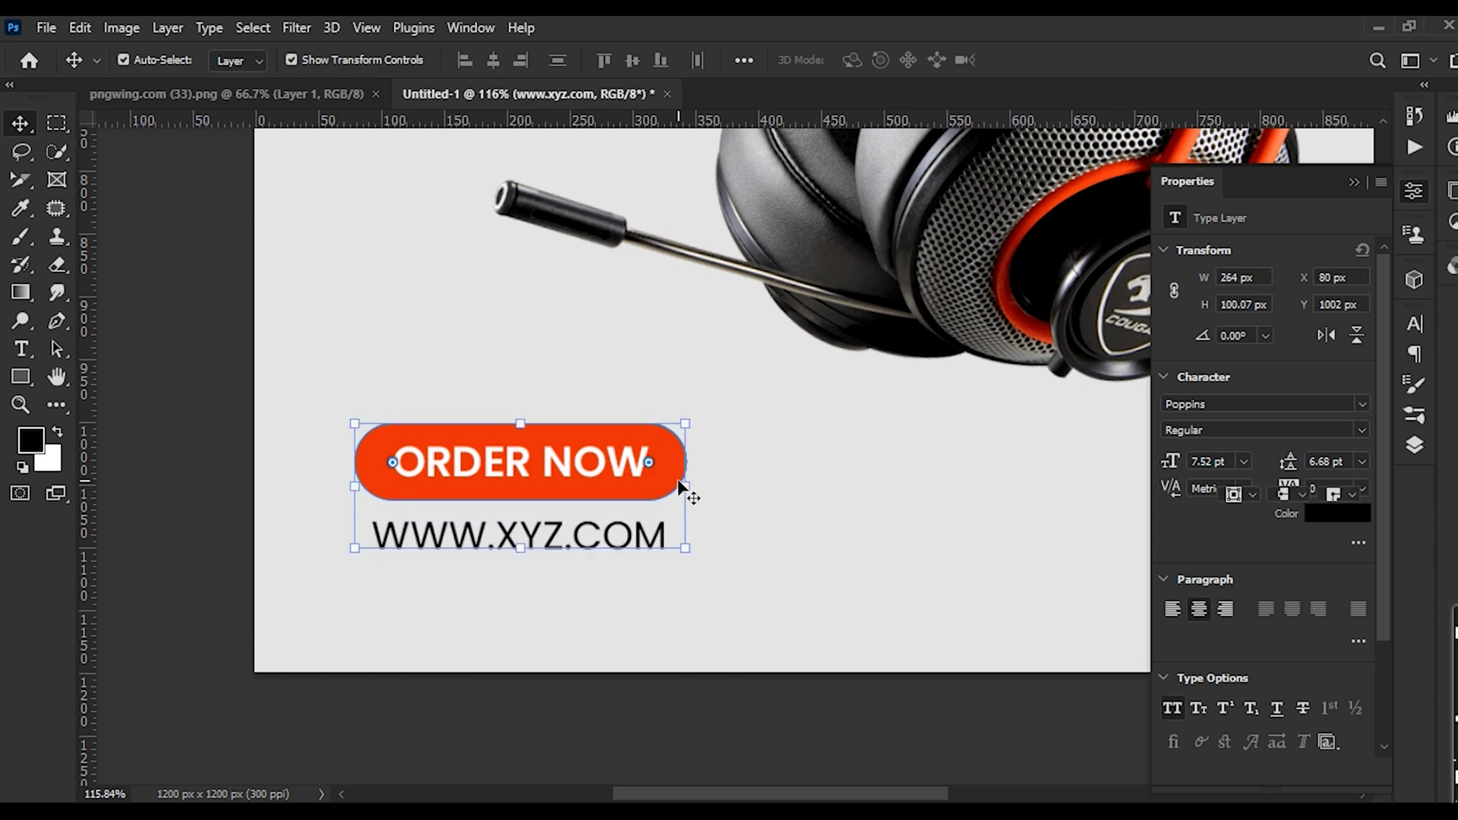
click(586, 540)
key(Up)
key(Up)
key(Up)
key(Up)
key(Up)
key(Up)
click(725, 545)
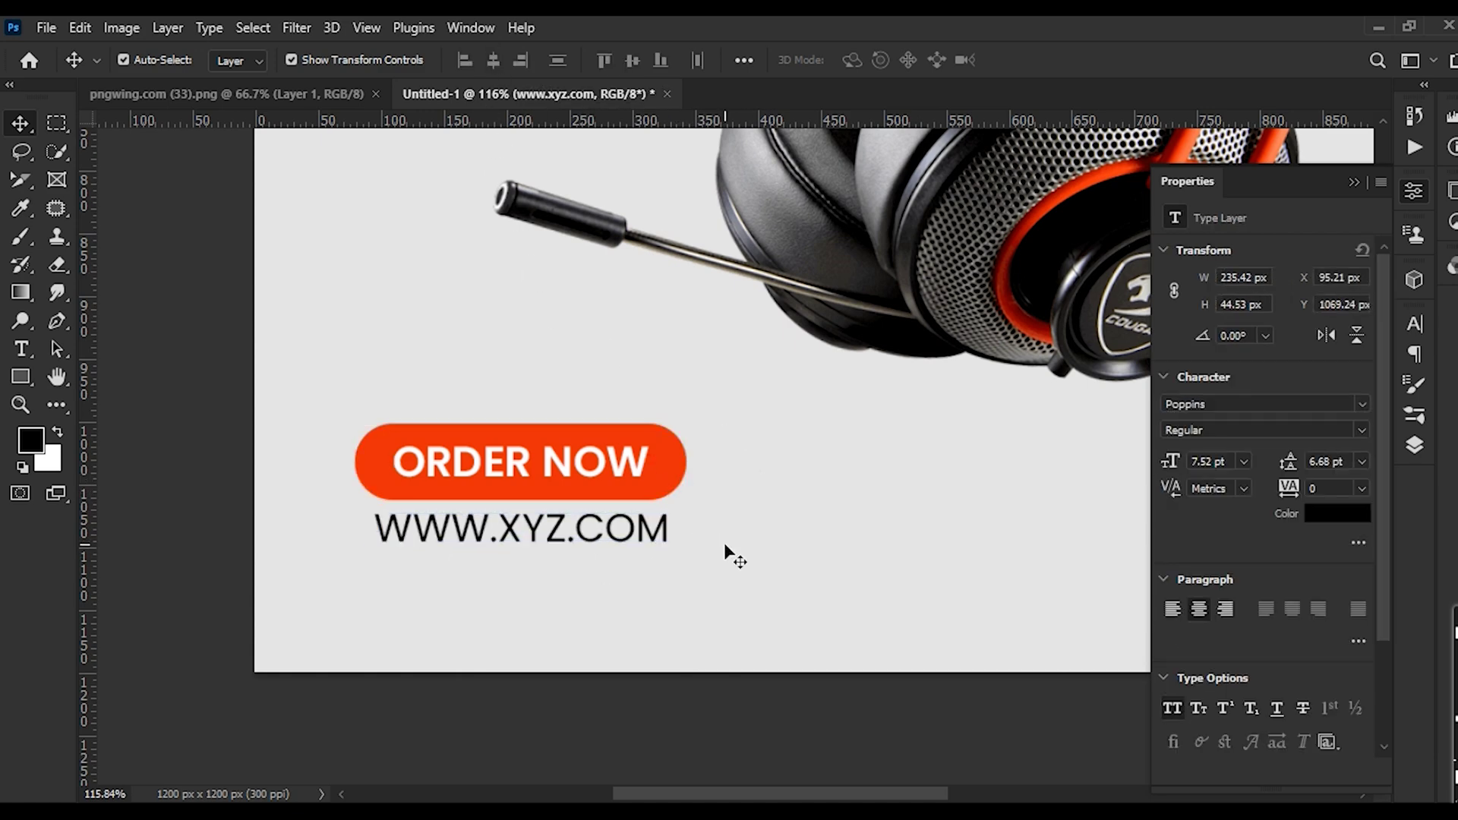
Scale the "ORDER NOW" button and web address together to about 83.4% and move them down 20 px
scroll(377, 619, down, 13)
scroll(494, 666, up, 5)
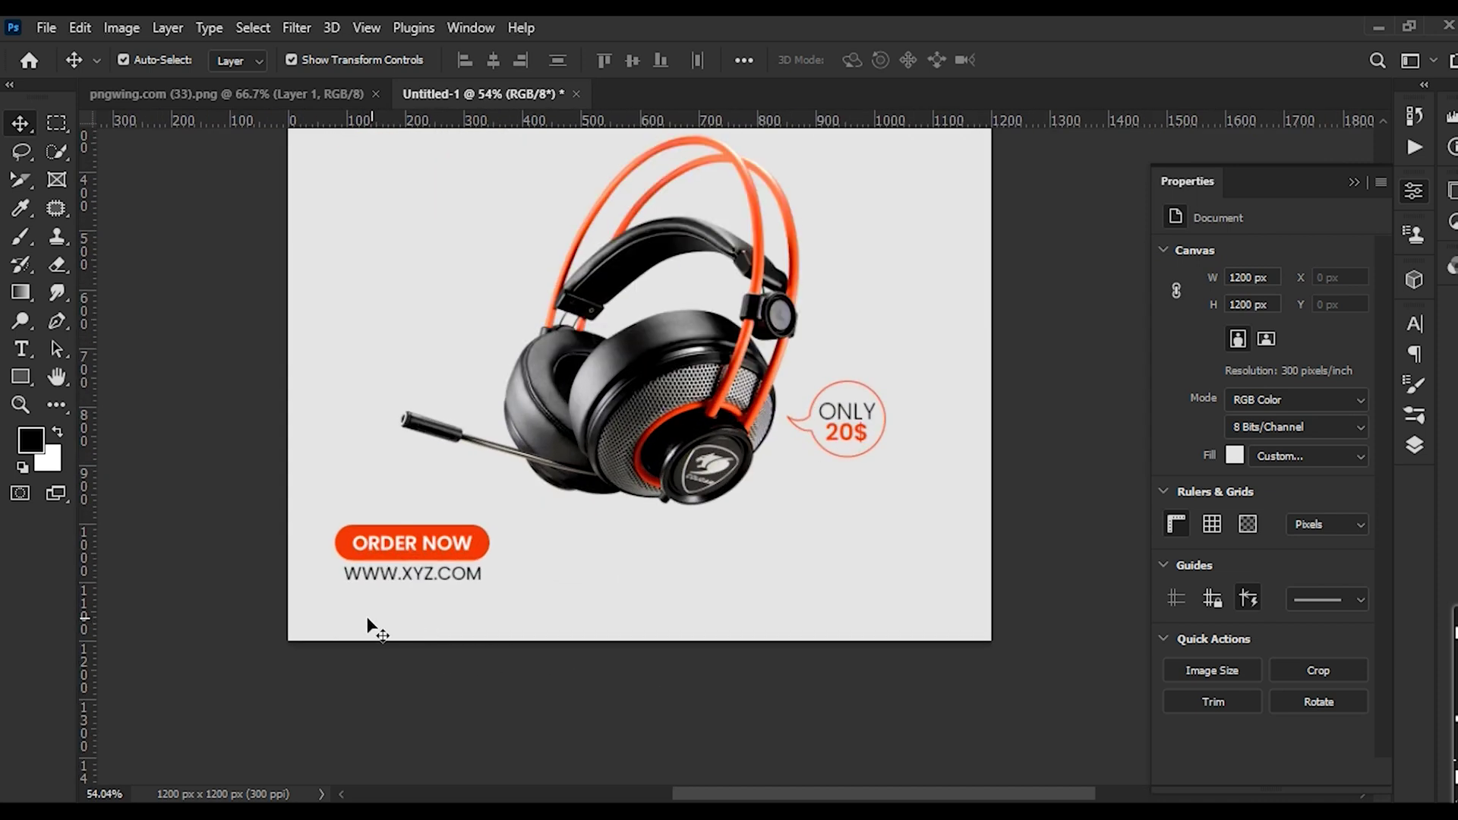
drag(367, 625, 480, 540)
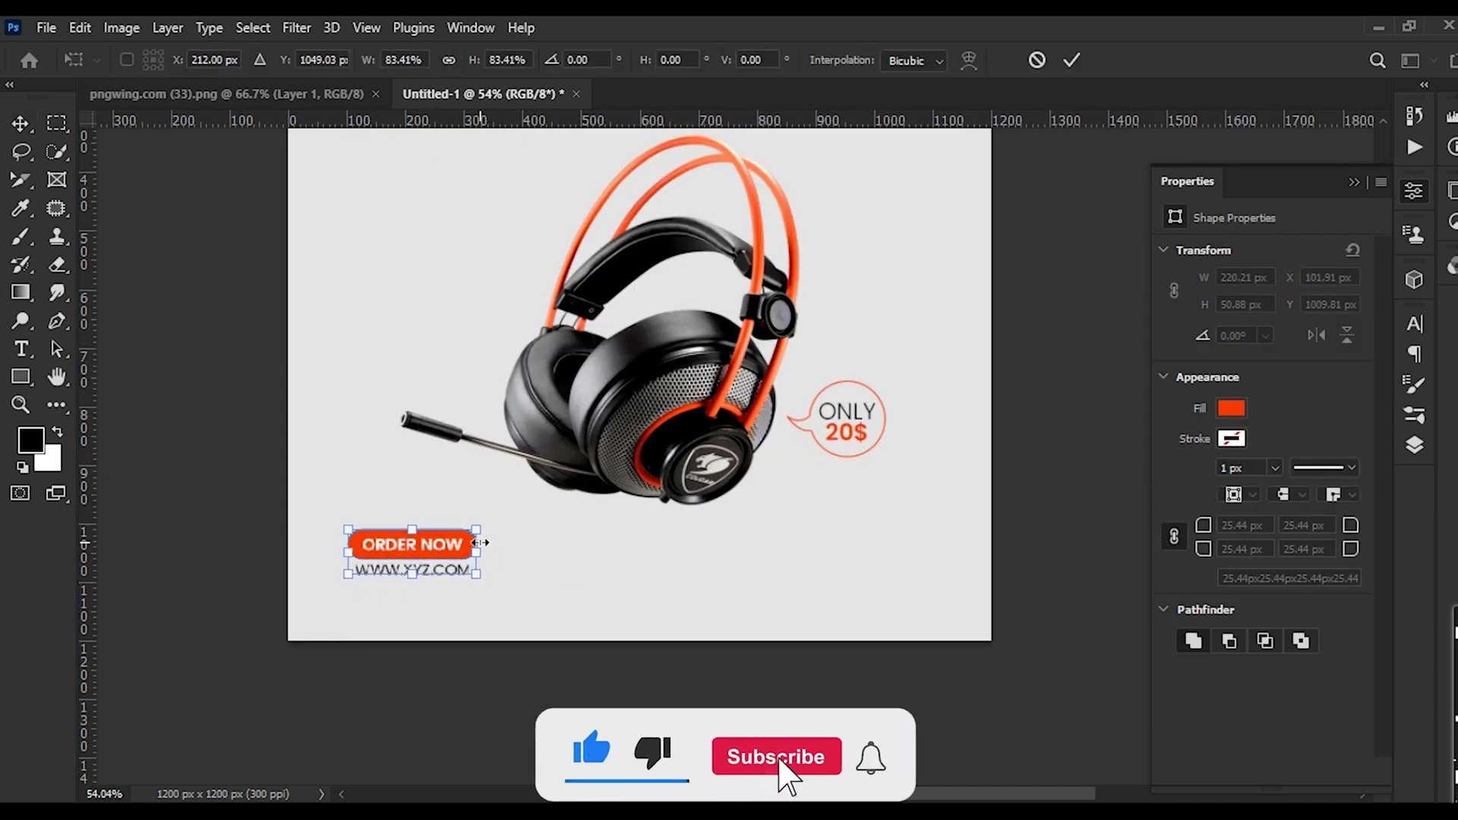
key(Return)
key(shift+Down)
key(shift+Down)
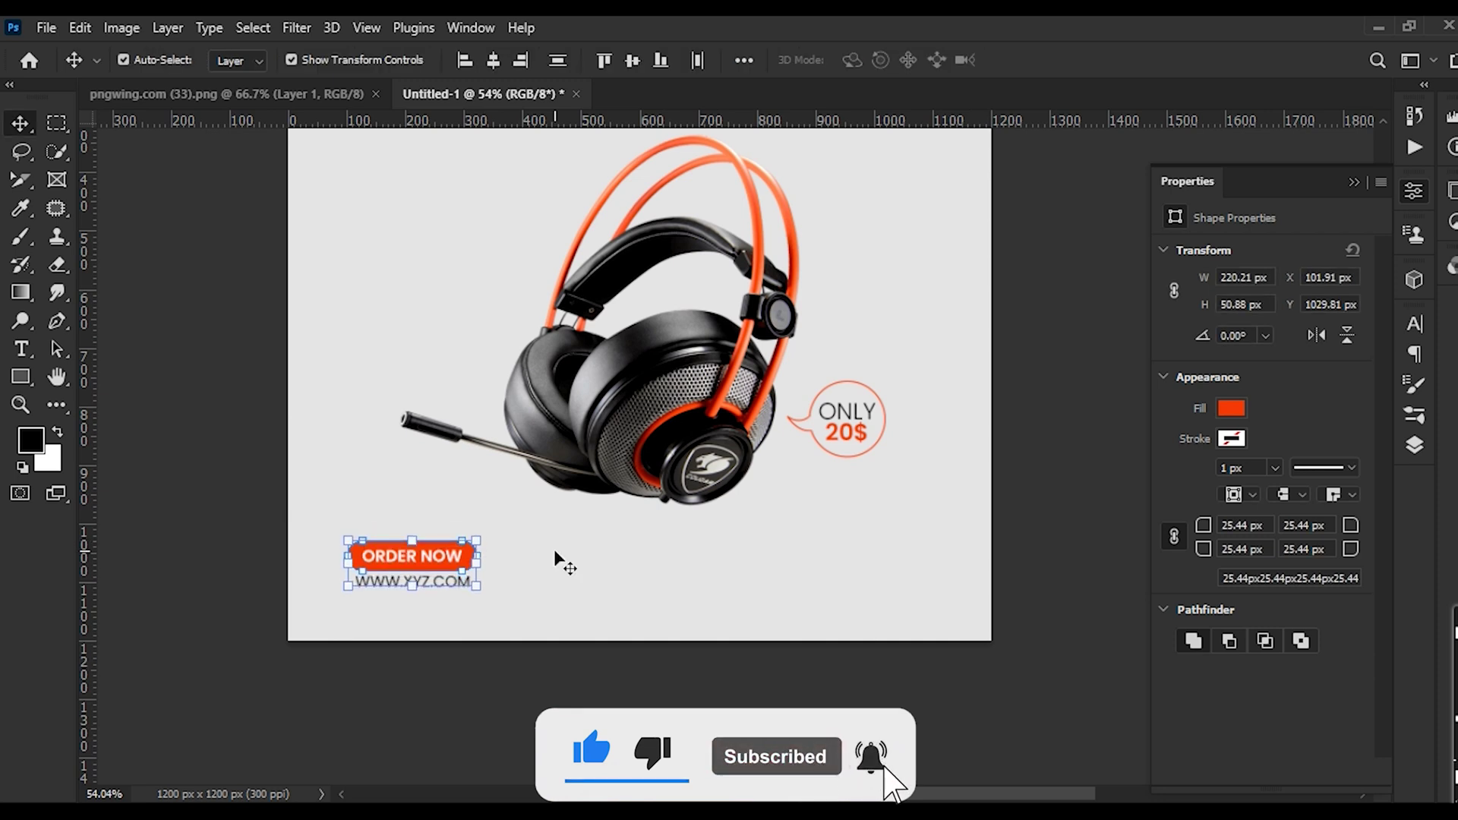
Nudge the "ORDER NOW" button and web address down slightly, and deselect them
key(Down)
key(Down)
click(1040, 702)
scroll(658, 667, down, 4)
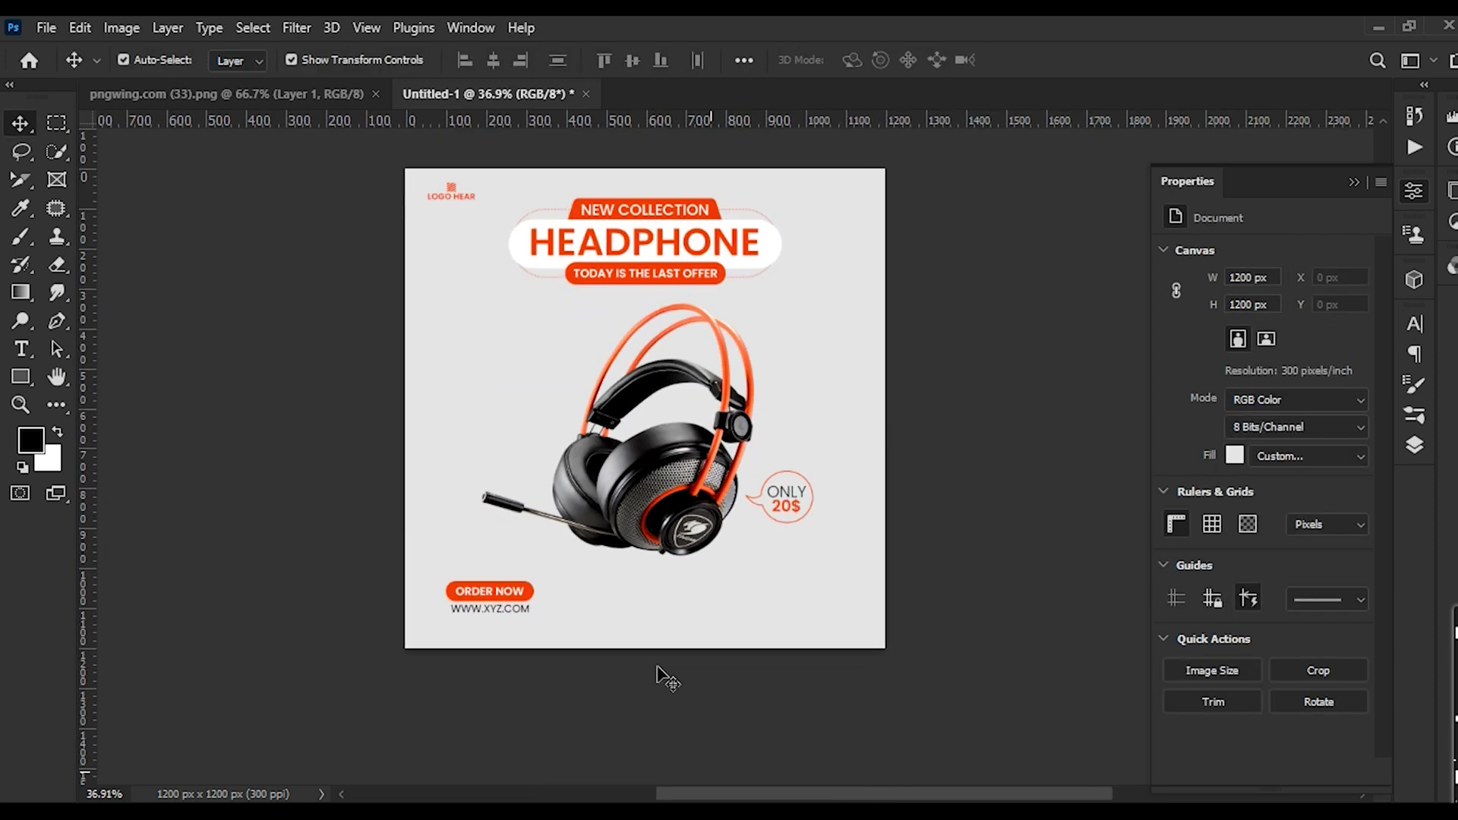
drag(720, 422, 717, 422)
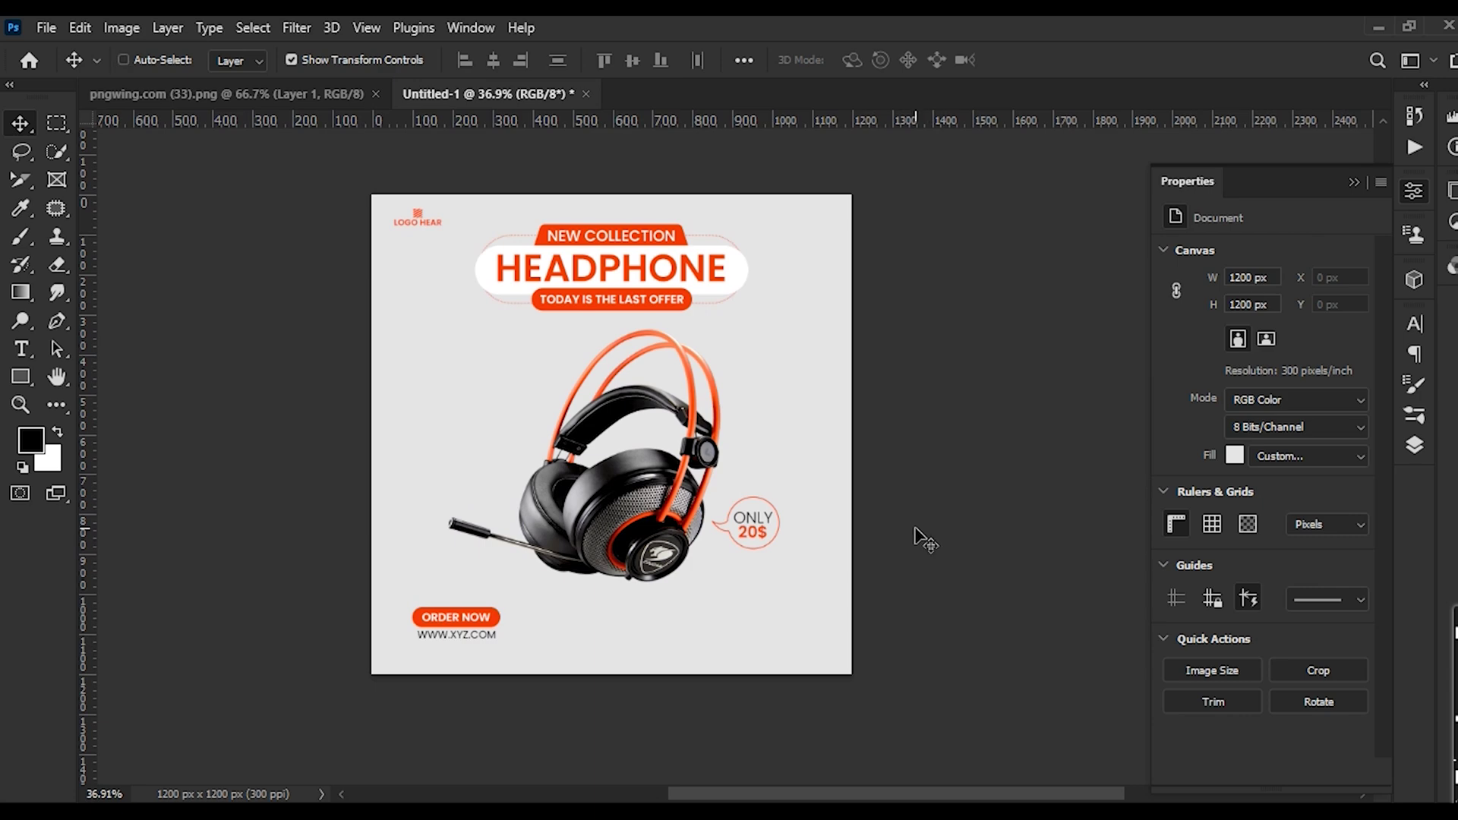
key(ctrl+s)
click(862, 691)
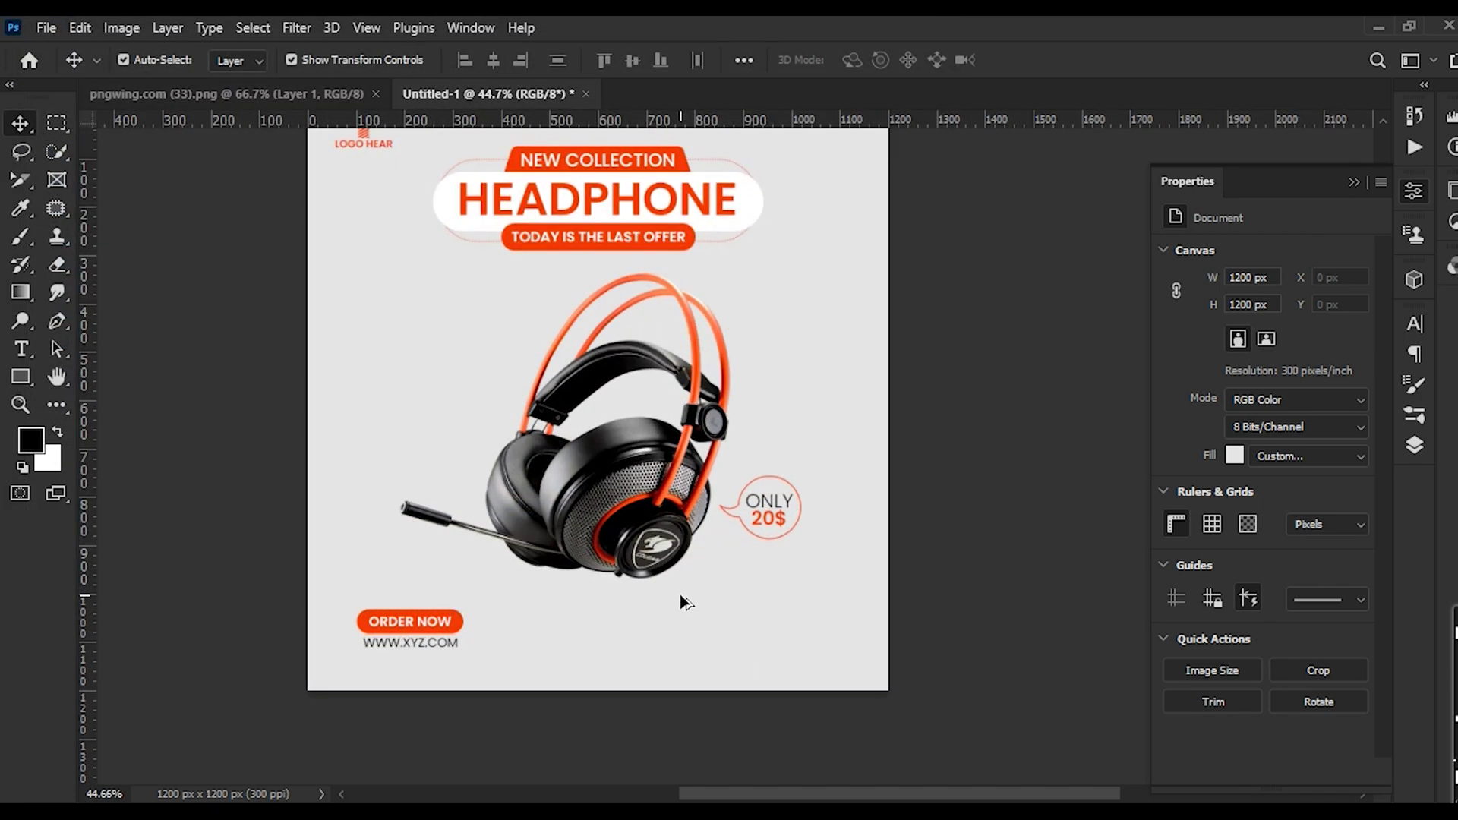
Move the headphone image slightly left and up, and deselect it
click(619, 523)
drag(612, 511, 593, 515)
click(1029, 596)
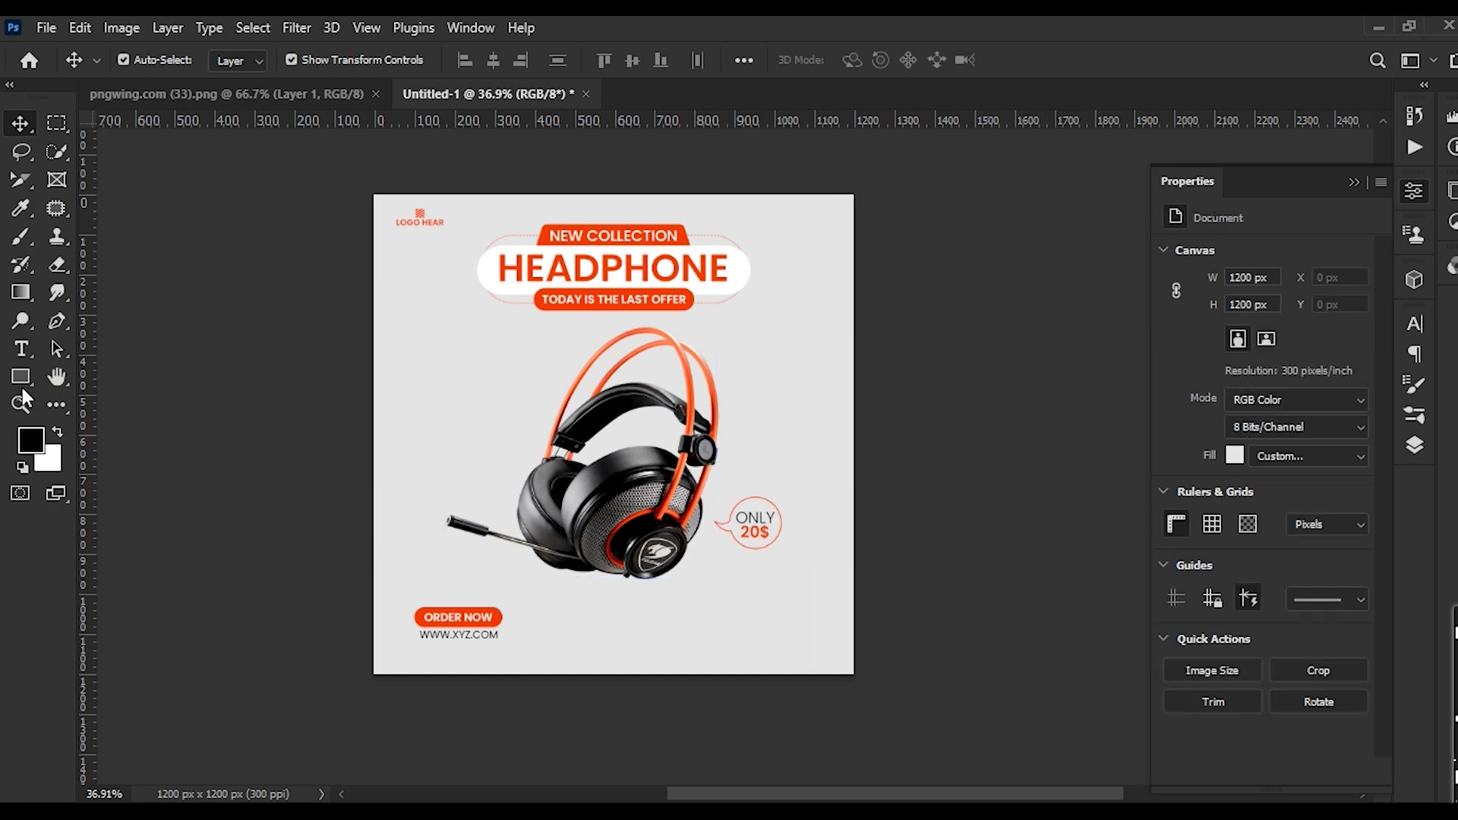
Draw a circle of about 680 px diameter with the Ellipse tool, overlapping the poster's lower-right corner
click(20, 377)
click(106, 396)
drag(693, 587, 970, 678)
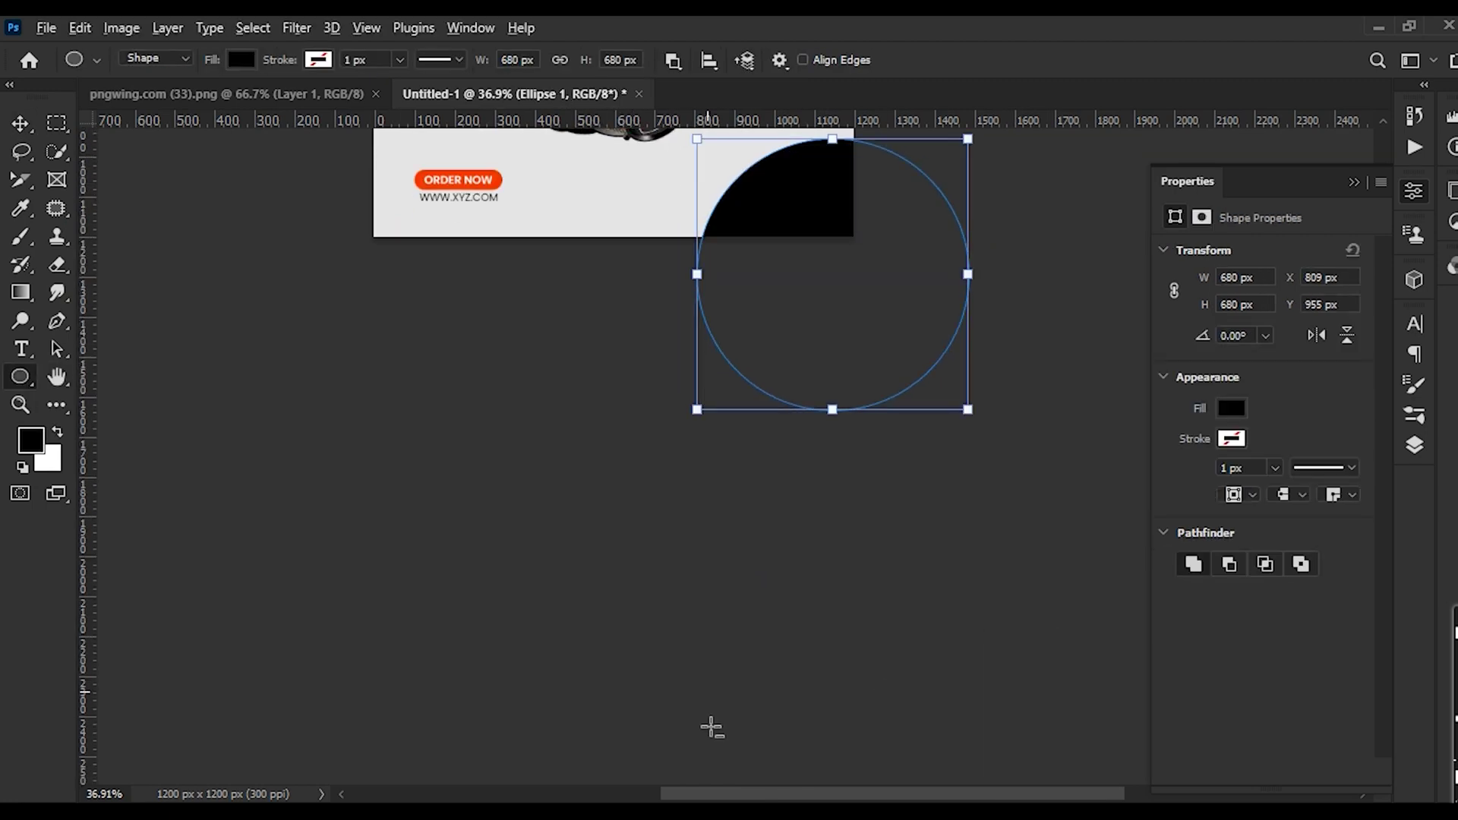
scroll(712, 725, down, 6)
scroll(775, 319, up, 5)
Sample the orange of the "ORDER NOW" pill as the foreground colour and fill the corner circle with it
click(21, 123)
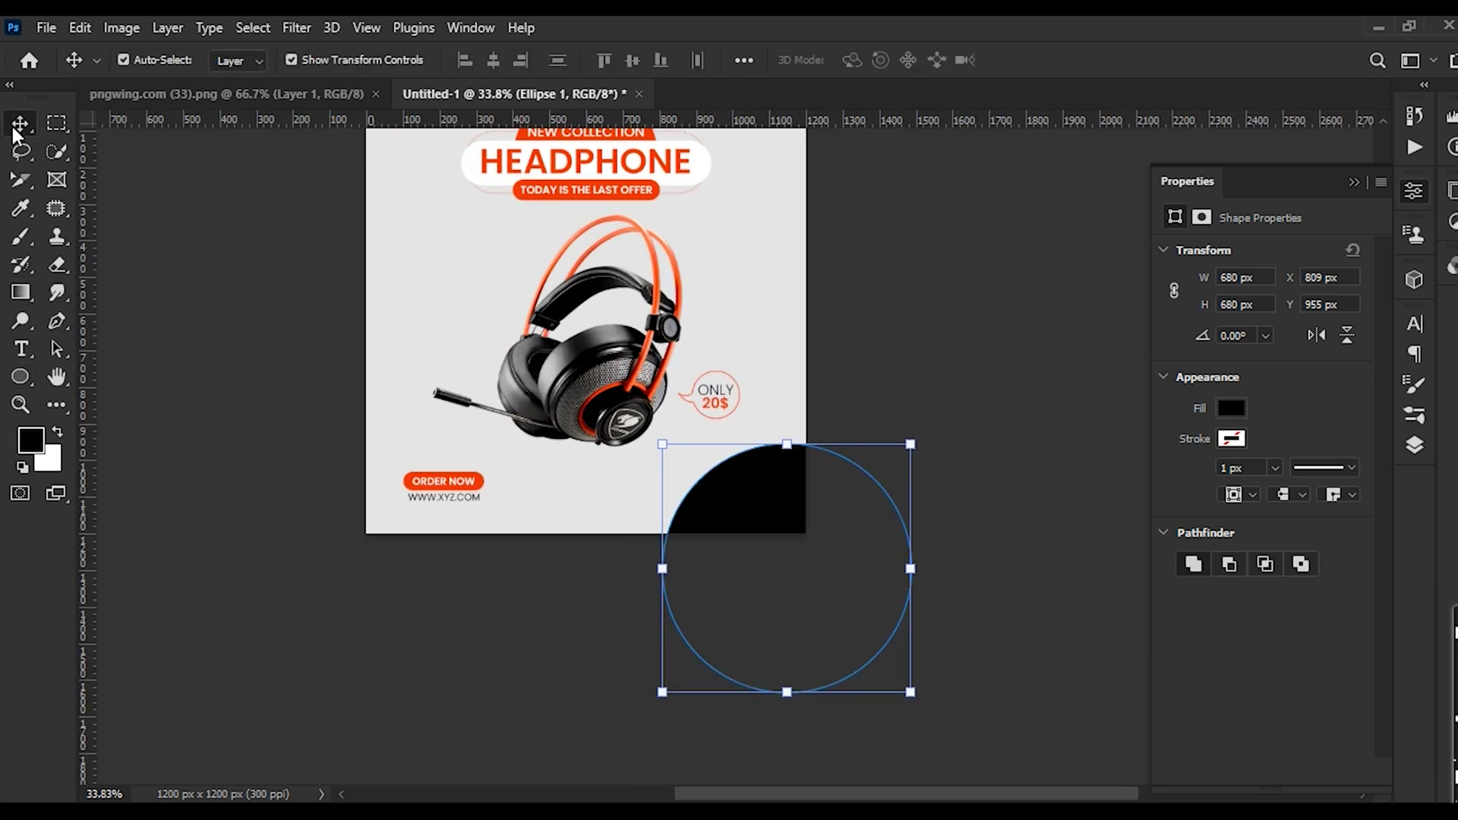
click(30, 439)
click(415, 479)
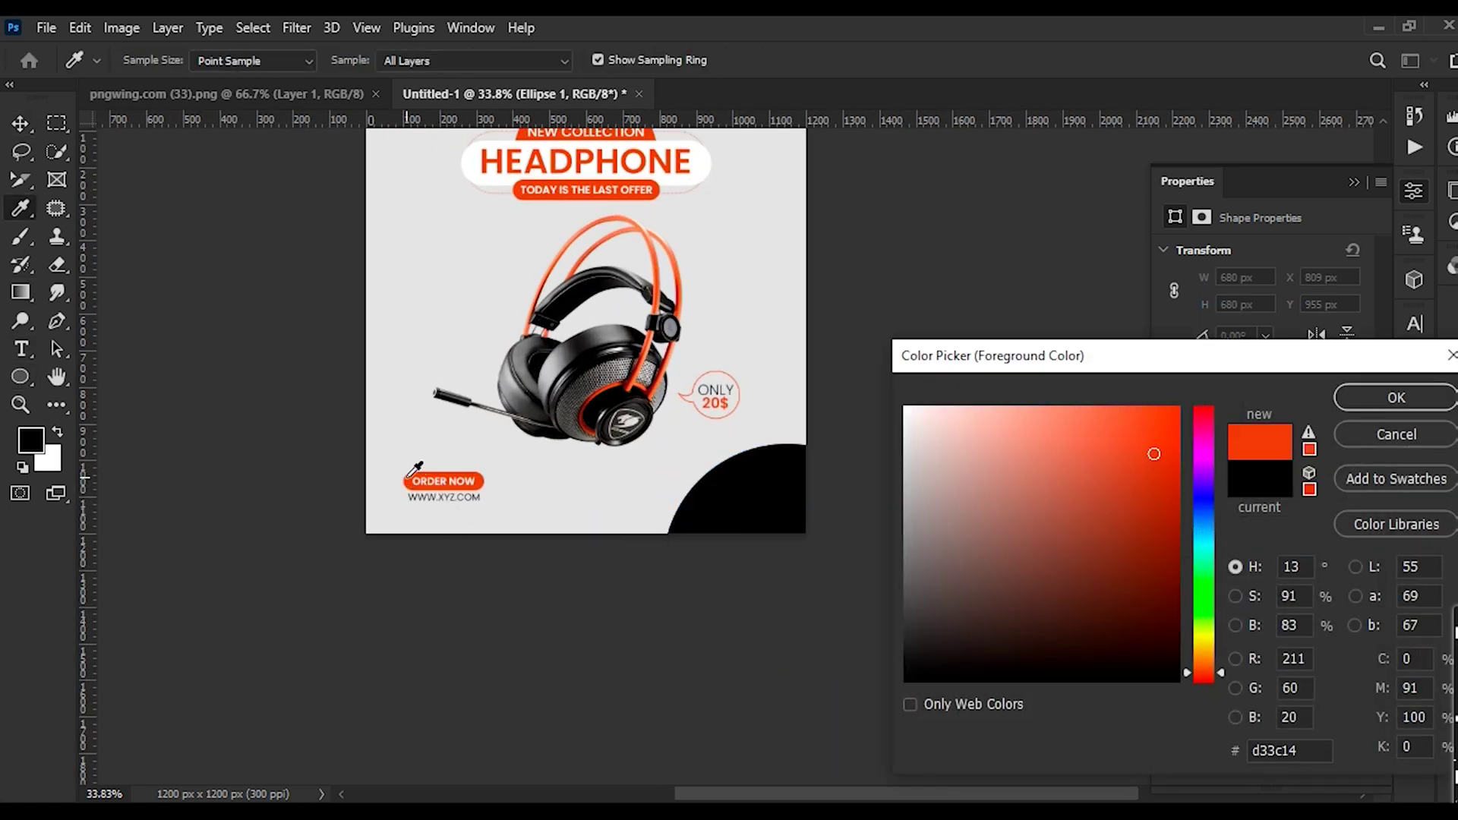
click(1395, 397)
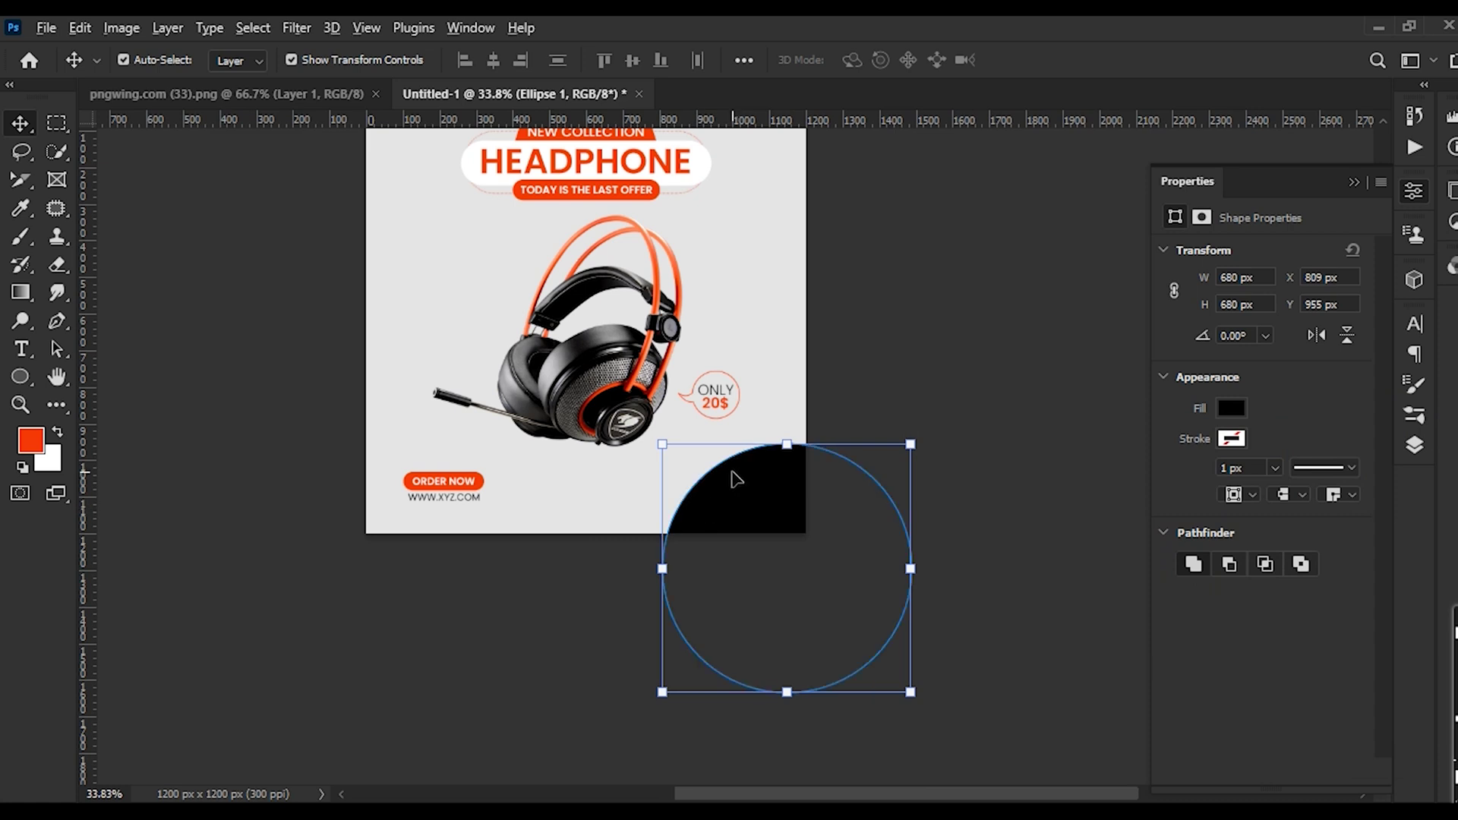
key(alt+BackSpace)
Move the orange circle left to X 676 px and up to Y 945 px
key(shift+Left)
key(shift+Left)
key(shift+Left)
key(shift+Left)
key(shift+Left)
key(shift+Left)
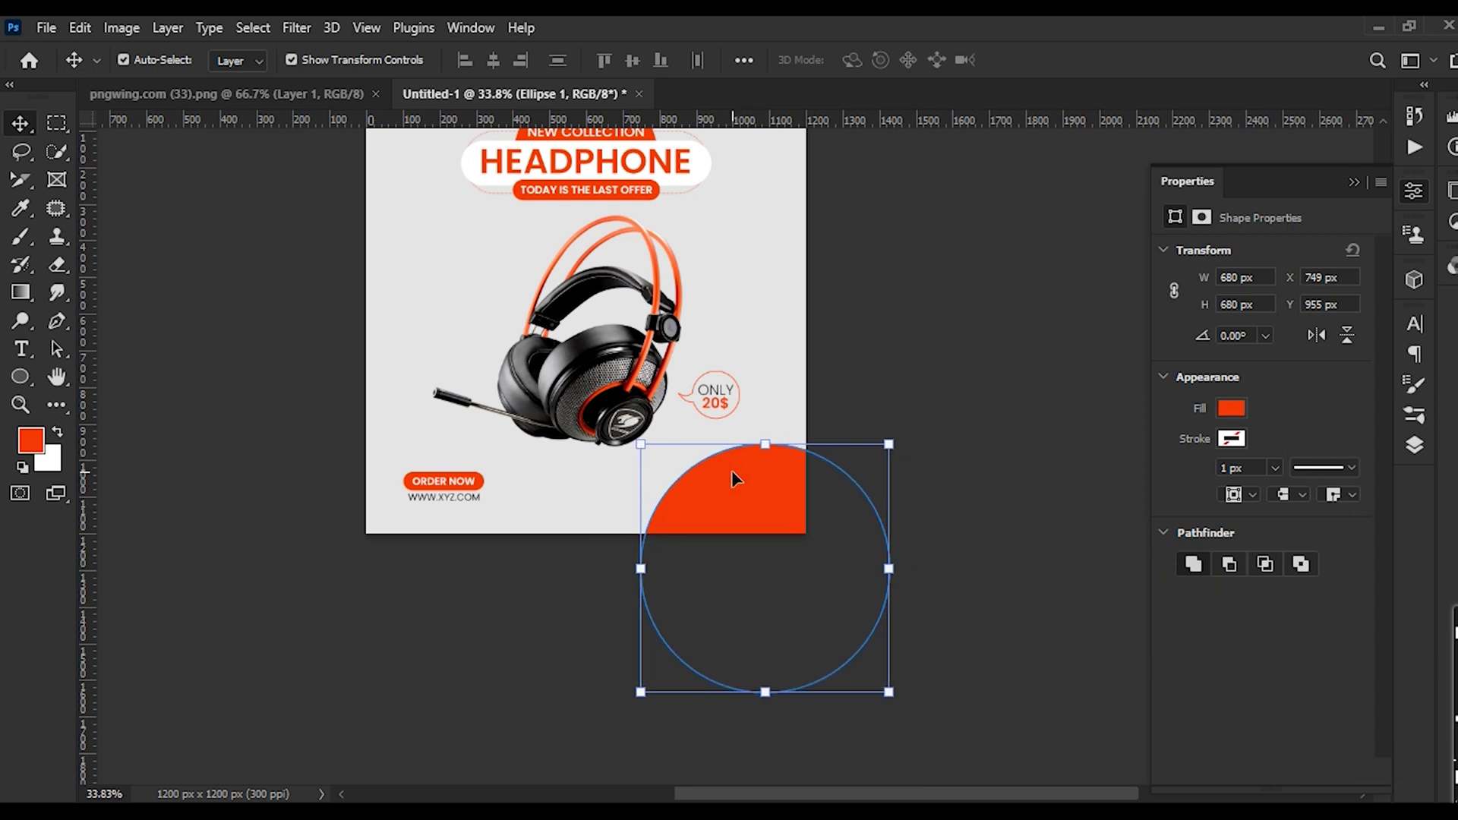
key(shift+Left)
key(shift+Left)
key(shift+Left)
key(shift+Left)
key(shift+Left)
key(shift+Left)
key(shift+Left)
key(shift+Up)
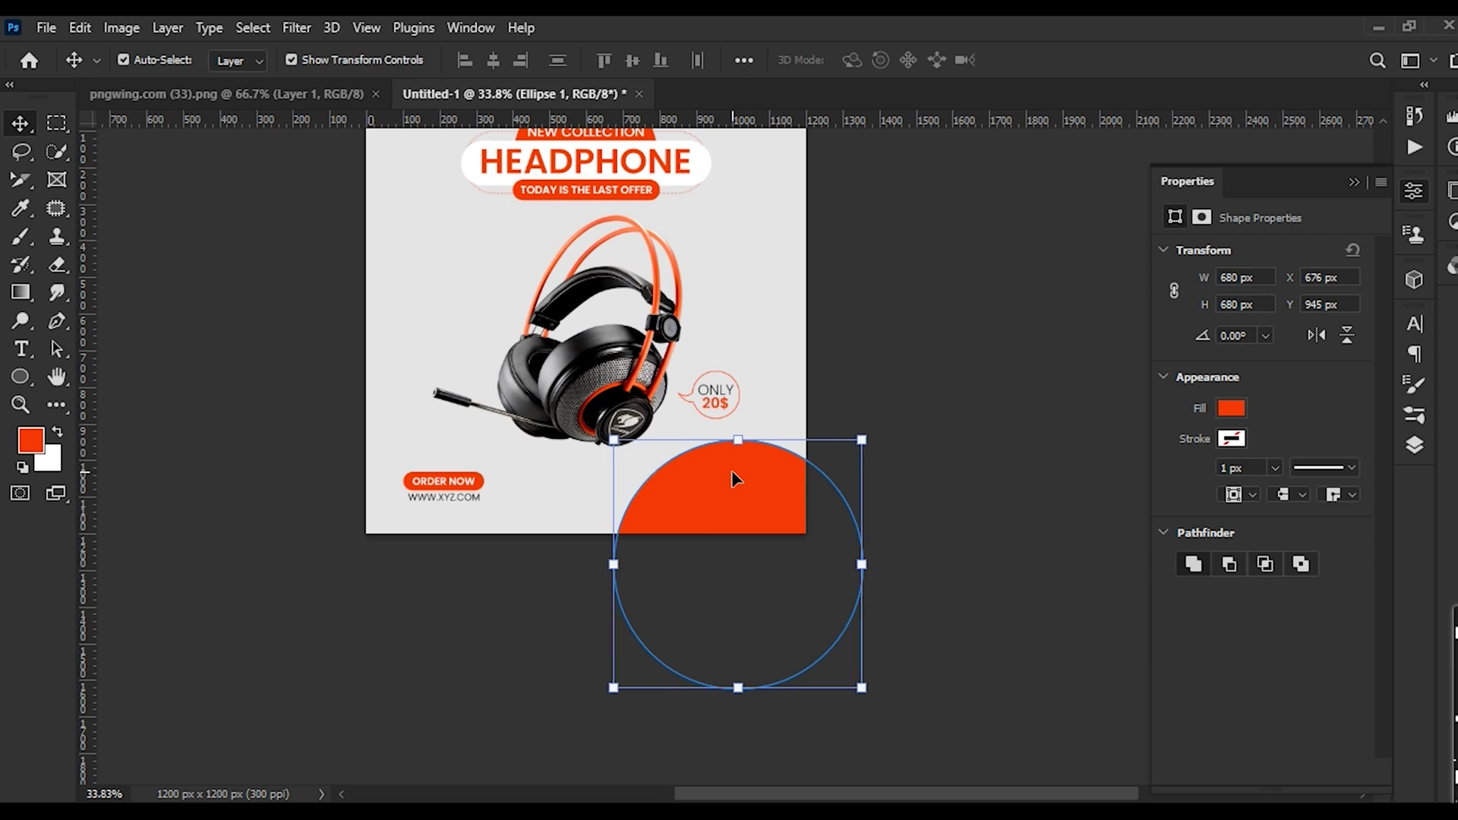
click(996, 427)
scroll(849, 525, down, 5)
scroll(758, 479, up, 5)
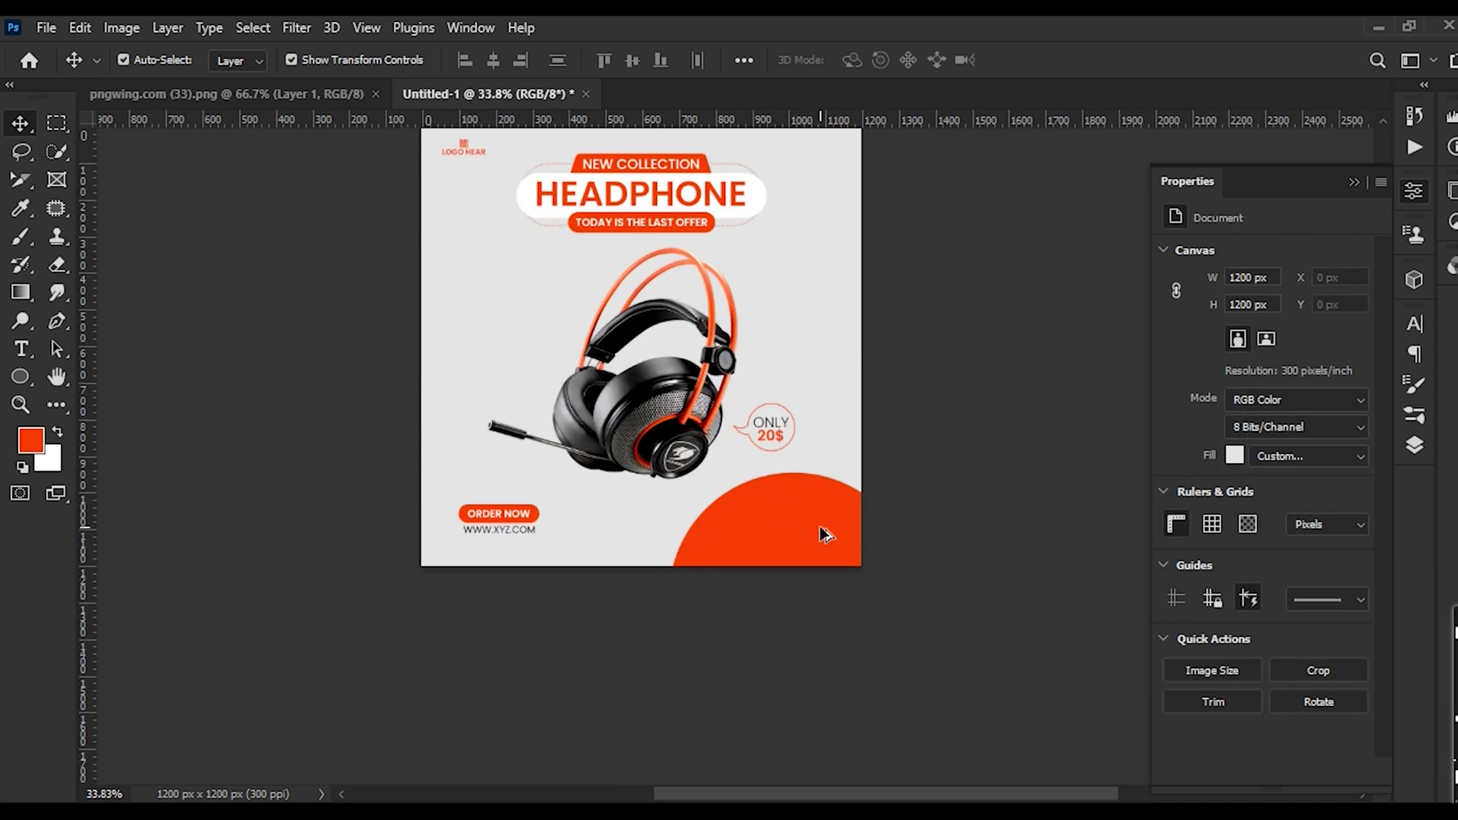
Widen the orange circle to 114.41% so it is 778 px wide, and shift it left to X about 640 px
click(823, 530)
click(918, 472)
mouse_move(922, 472)
mouse_down()
mouse_move(921, 459)
mouse_move(918, 472)
mouse_up()
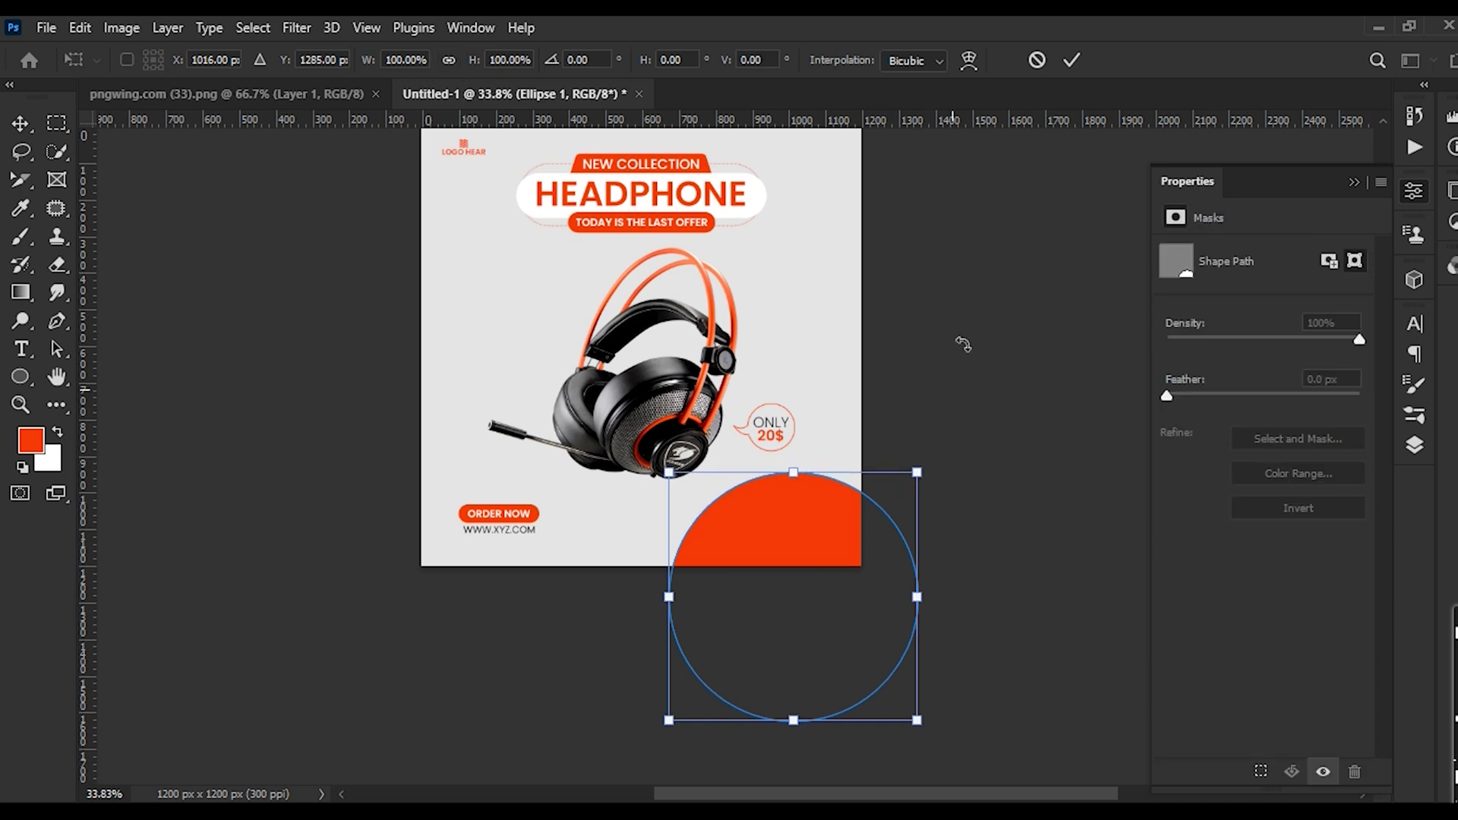
click(1072, 60)
drag(922, 593, 954, 596)
key(Left)
key(Left)
key(Left)
key(Left)
key(Left)
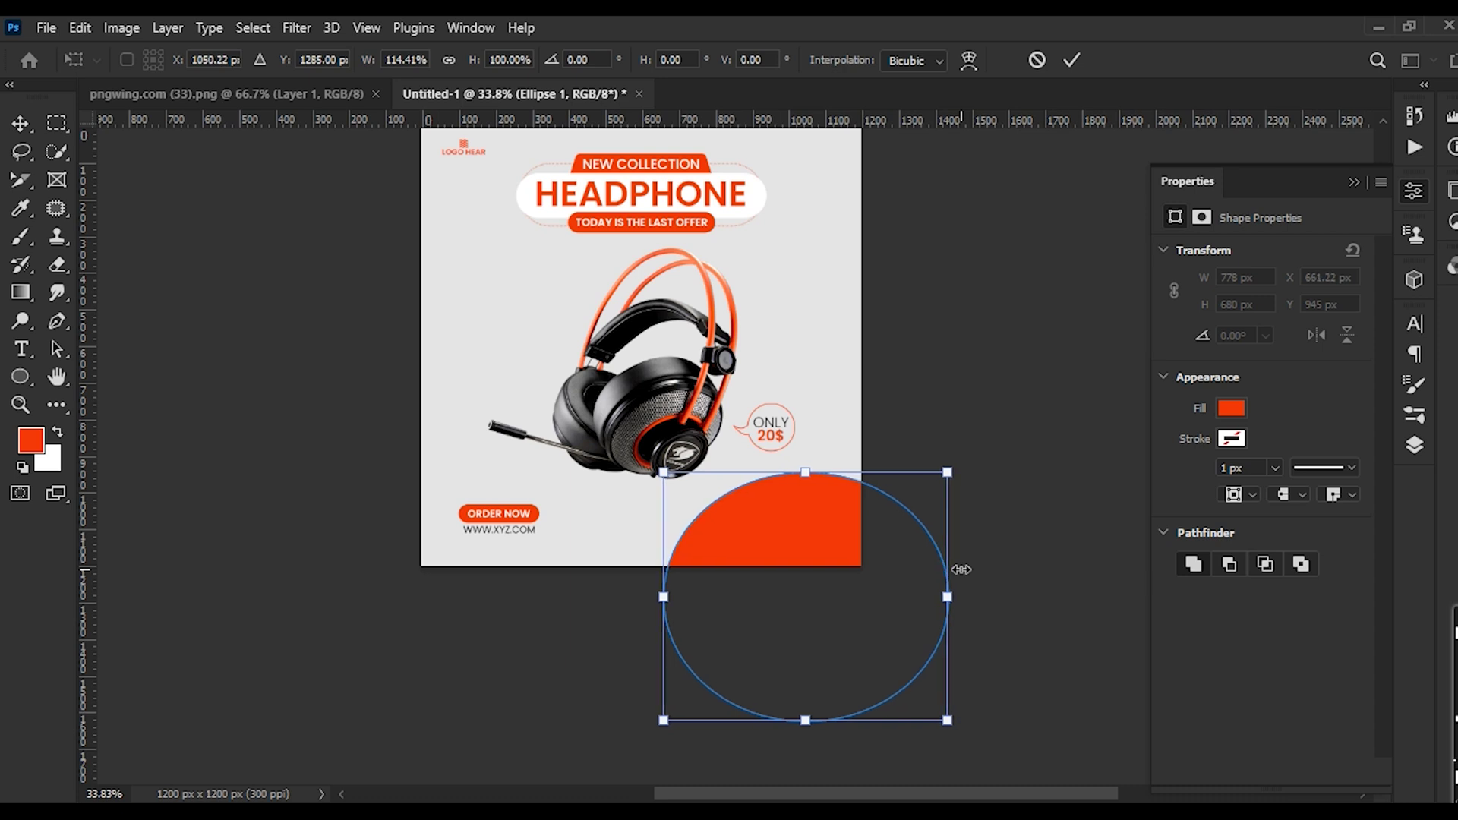
key(Left)
key(Left)
key(Left)
key(Left)
key(Left)
key(Left)
key(Left)
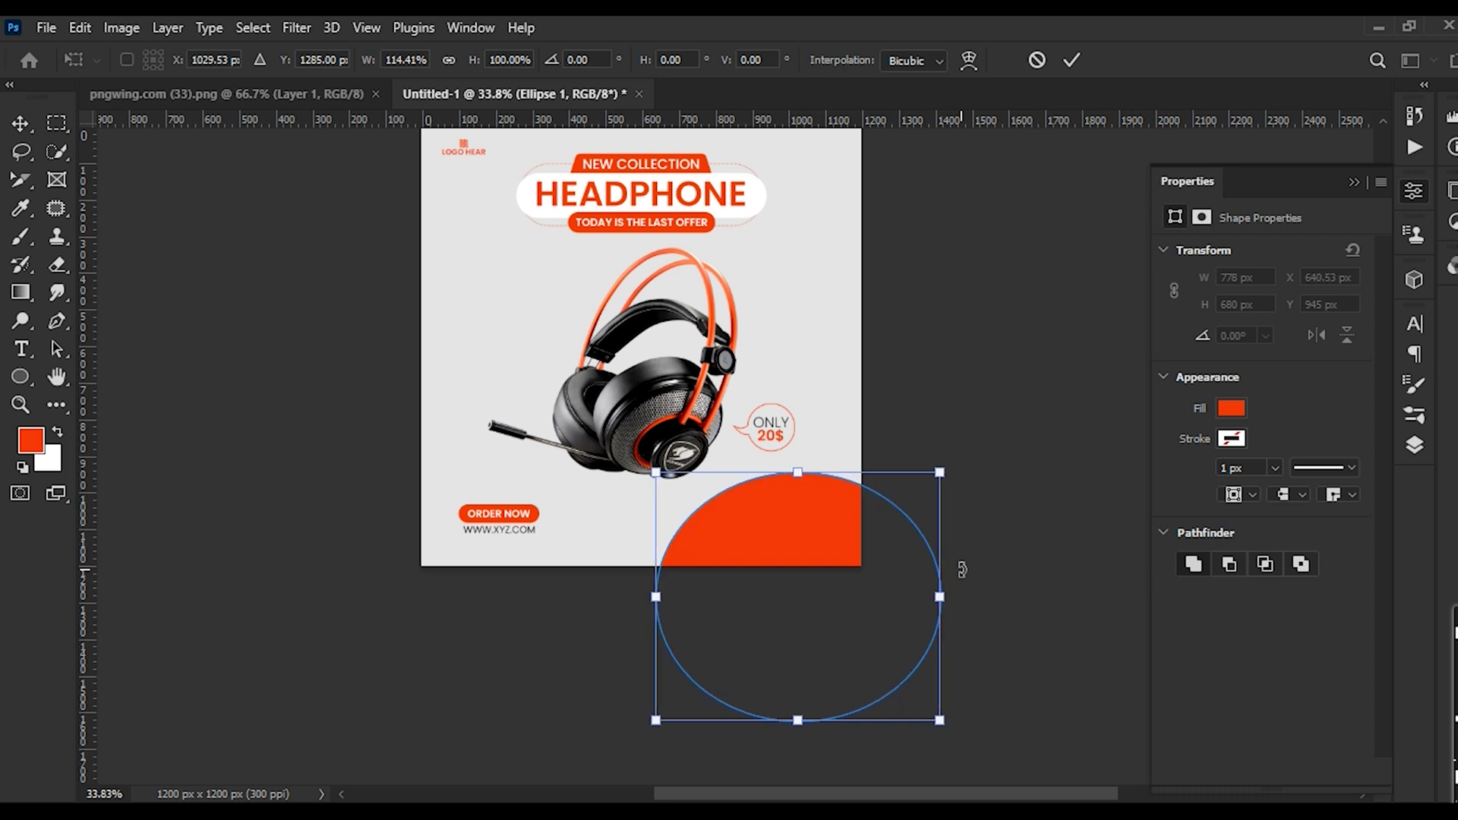
key(Return)
click(1135, 367)
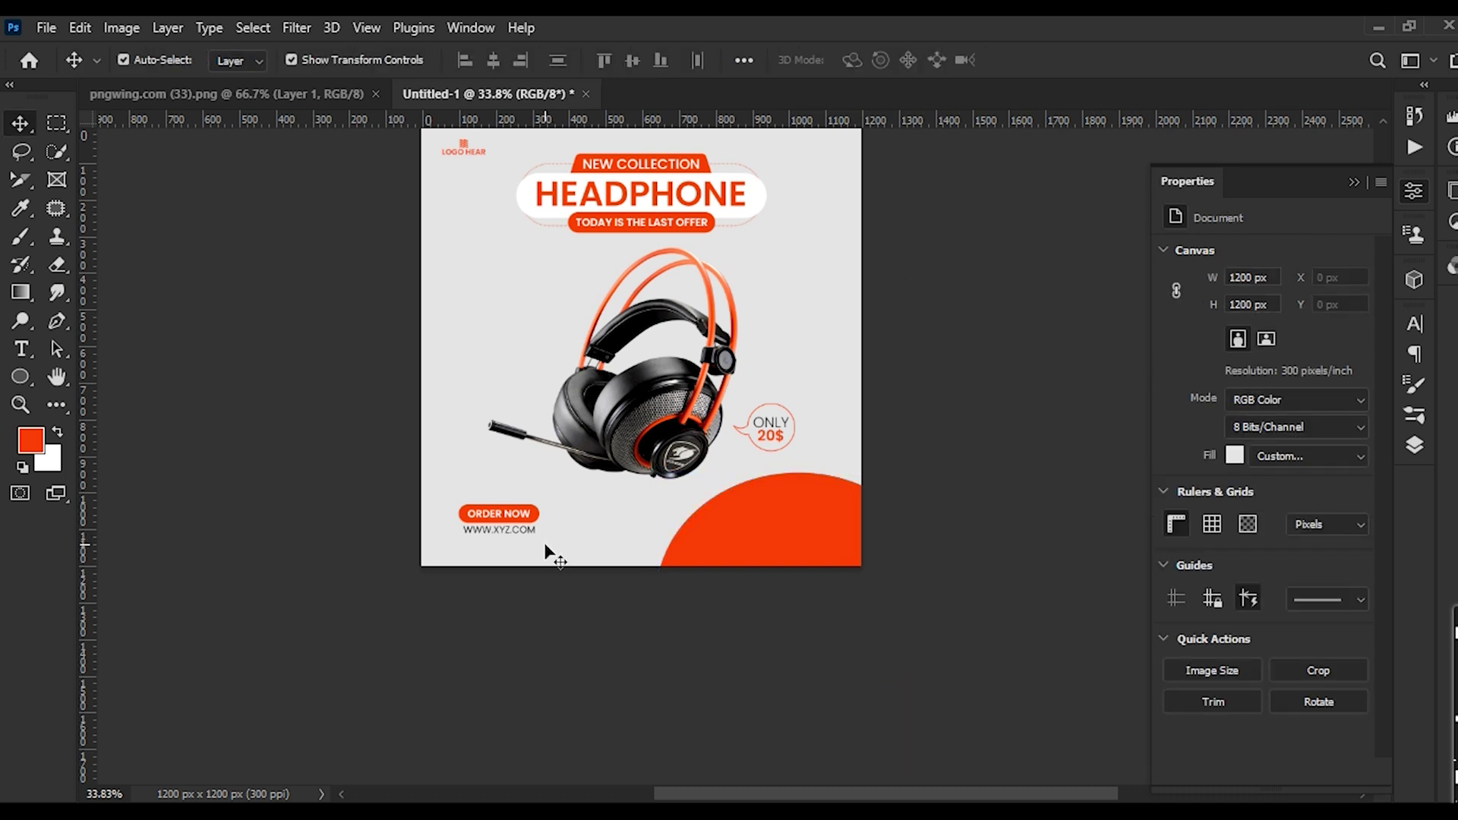
Duplicate the "ORDER NOW" text onto the orange ellipse and bring the copy's layer above Ellipse 1
drag(503, 515, 773, 531)
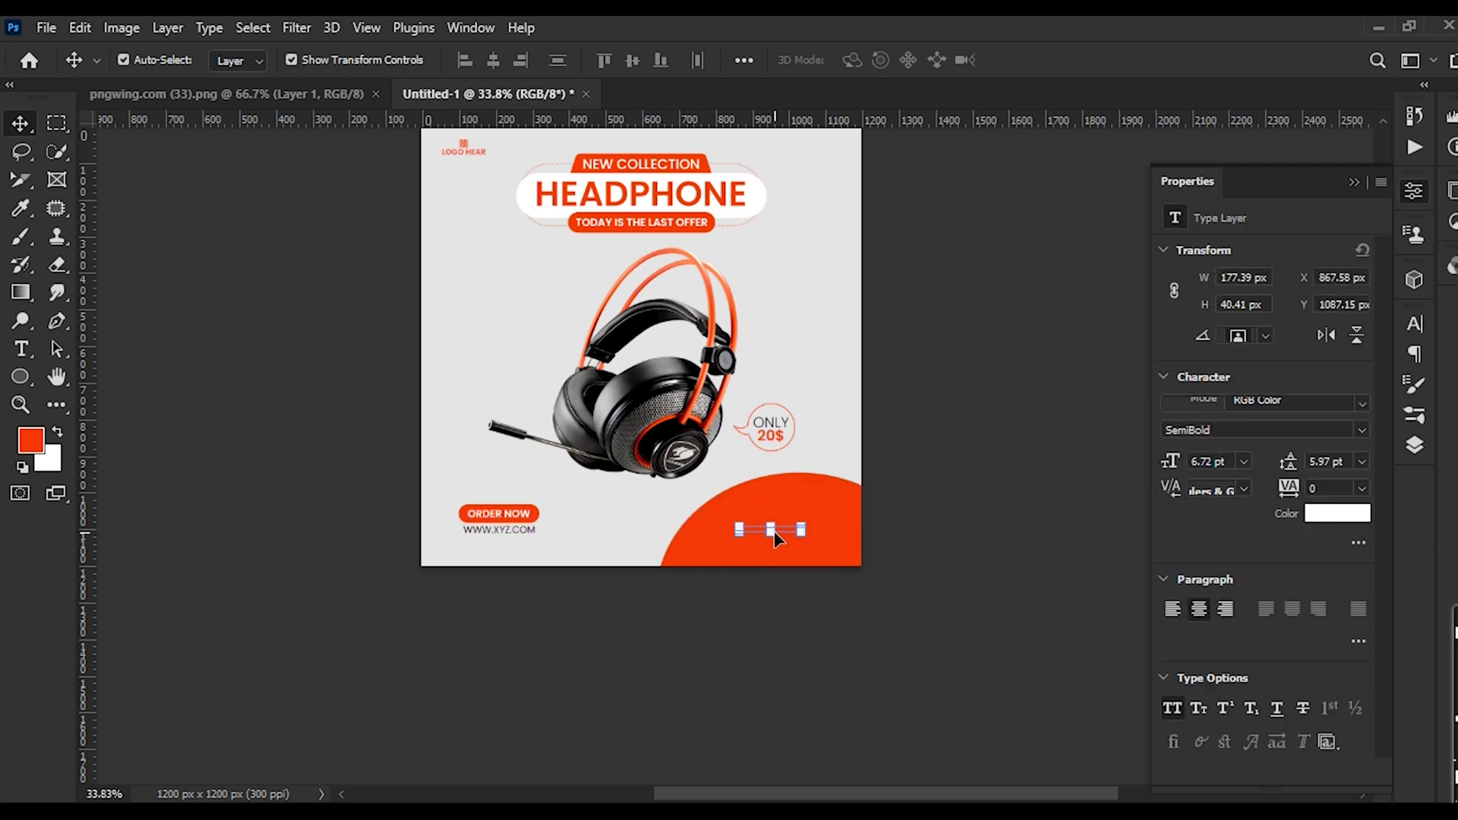
click(1414, 445)
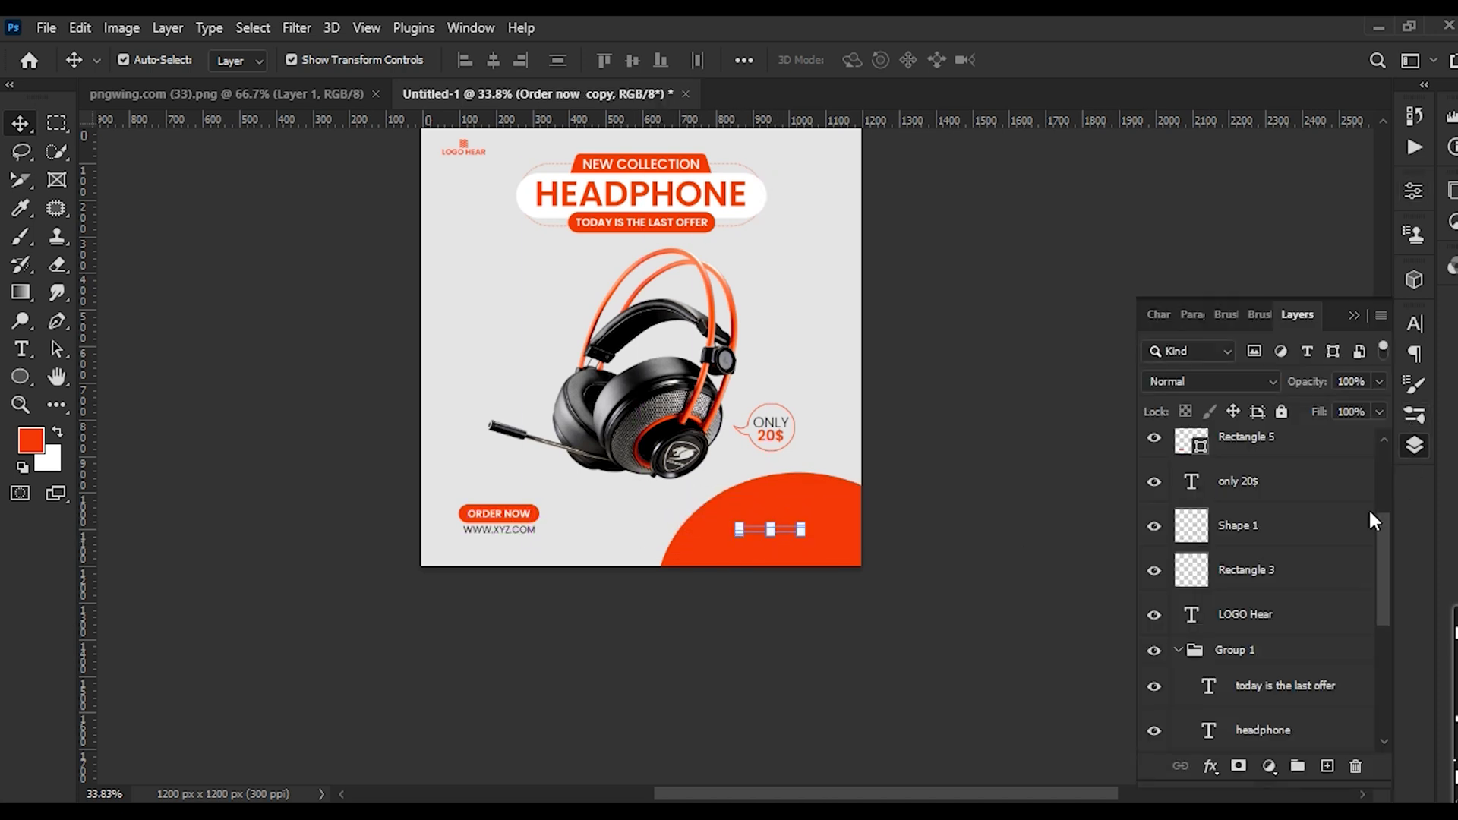
scroll(1291, 611, up, 3)
drag(1261, 550, 1253, 444)
click(921, 571)
scroll(805, 550, up, 3)
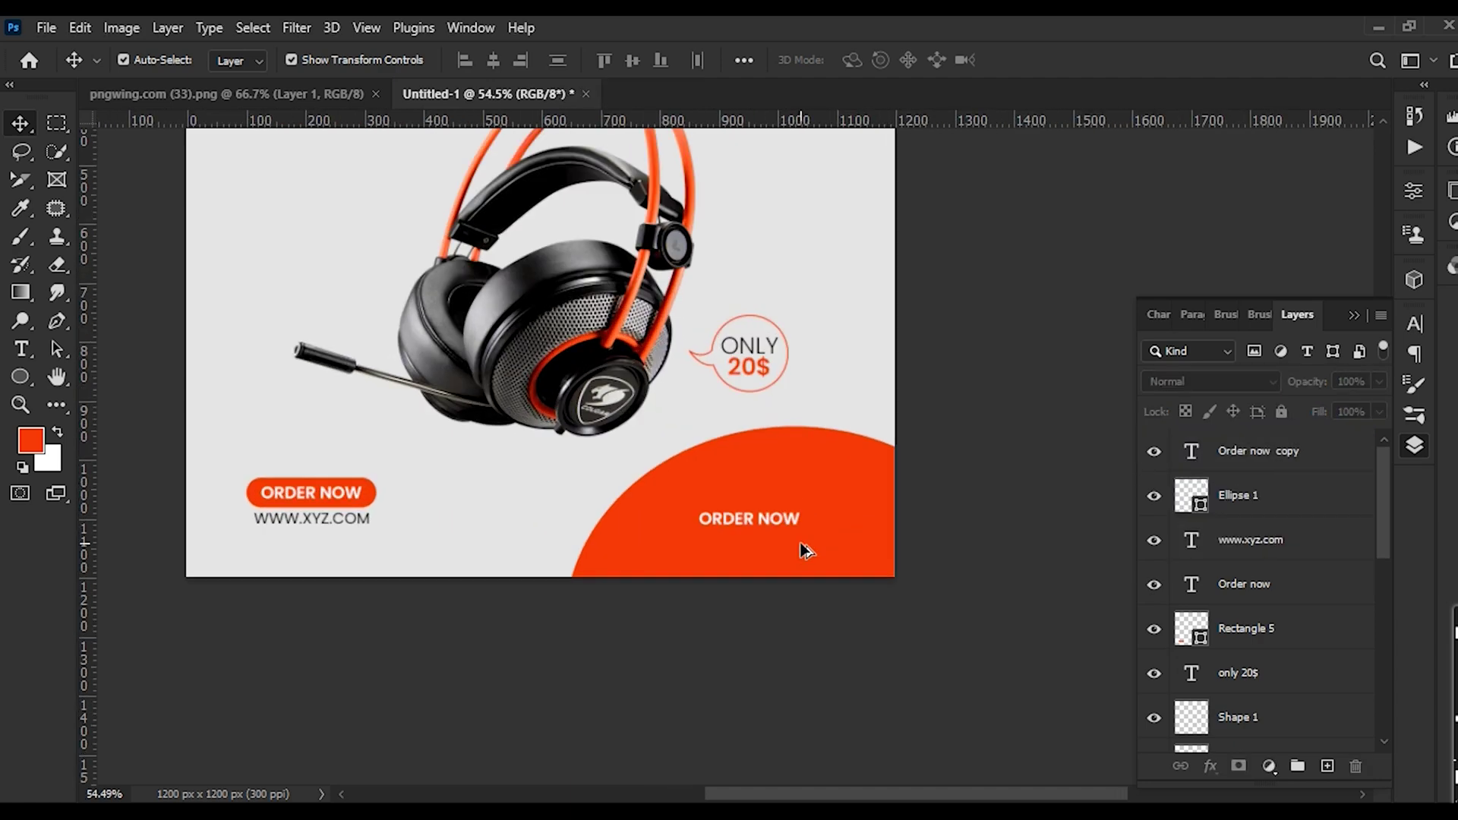
Switch to the browser's Google Translate page and copy "call now" from the English text
click(768, 521)
key(alt+Tab)
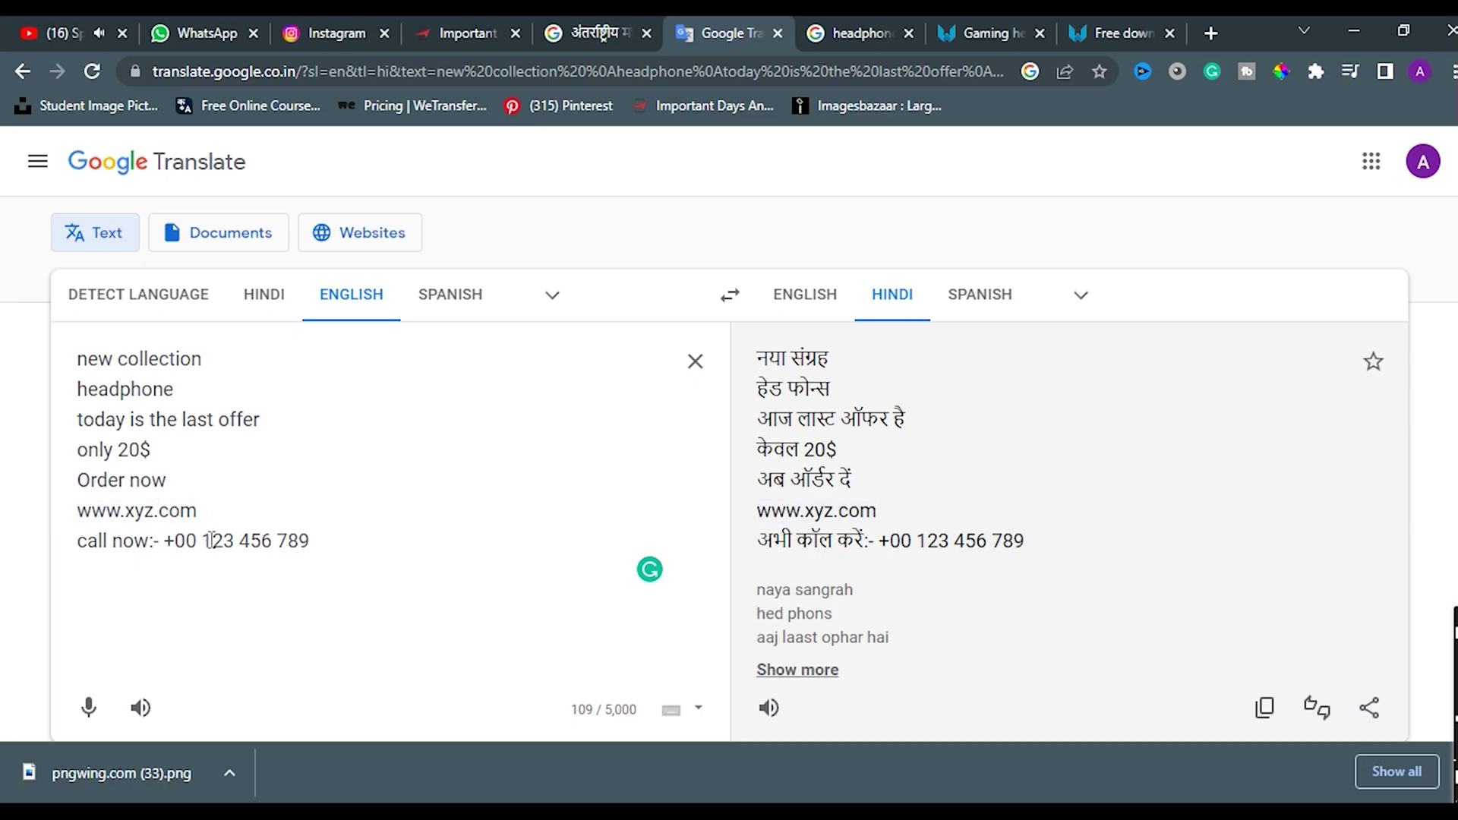
drag(161, 543, 18, 554)
click(85, 562)
key(shift+Left)
key(shift+Left)
key(shift+Left)
key(shift+Left)
key(shift+Left)
key(shift+Left)
key(shift+Left)
key(shift+Left)
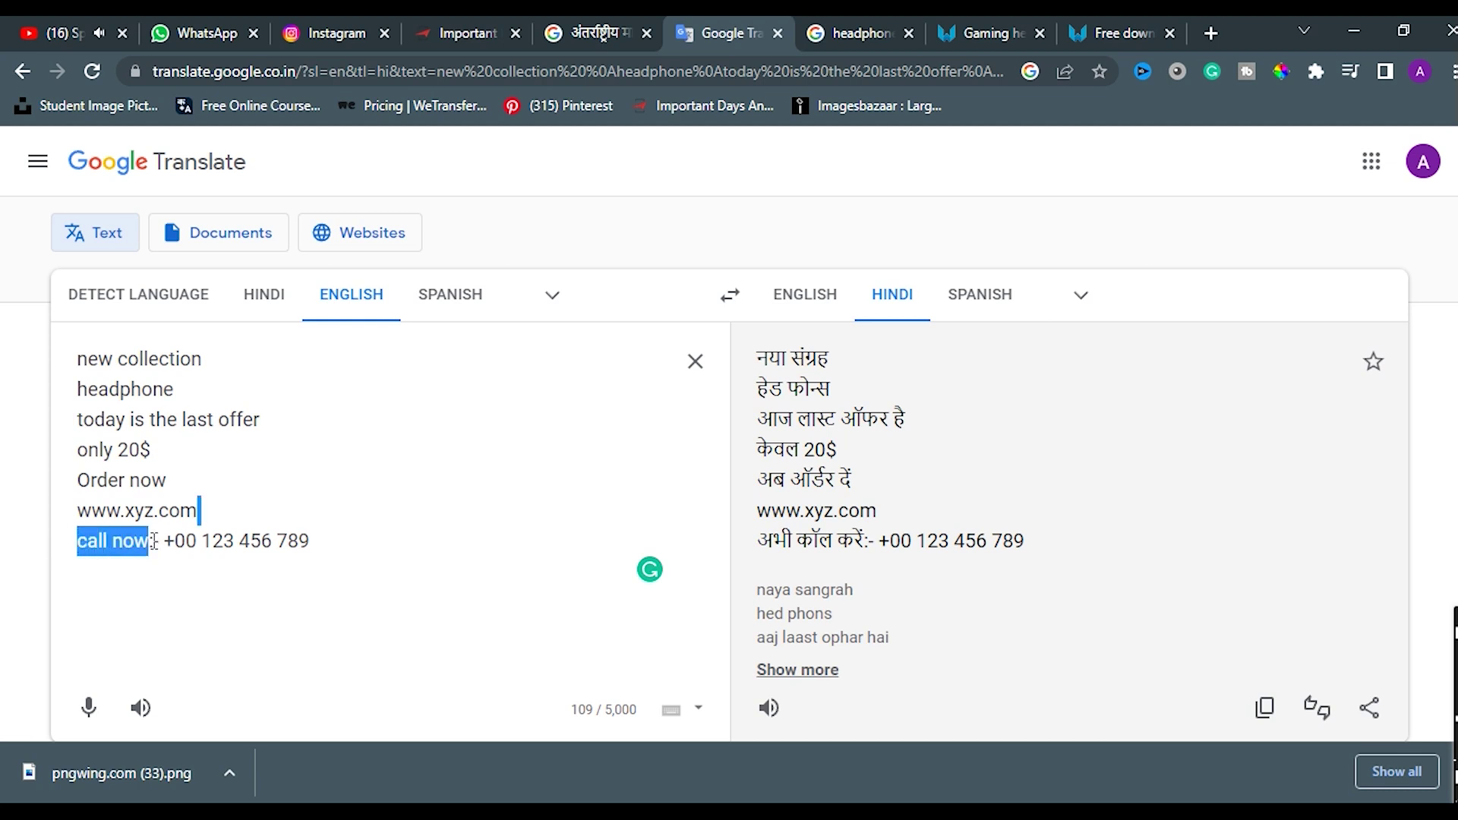
Switch back to Photoshop and replace the duplicated "ORDER NOW" text on the ellipse with "CALL NOW"
key(alt+Tab)
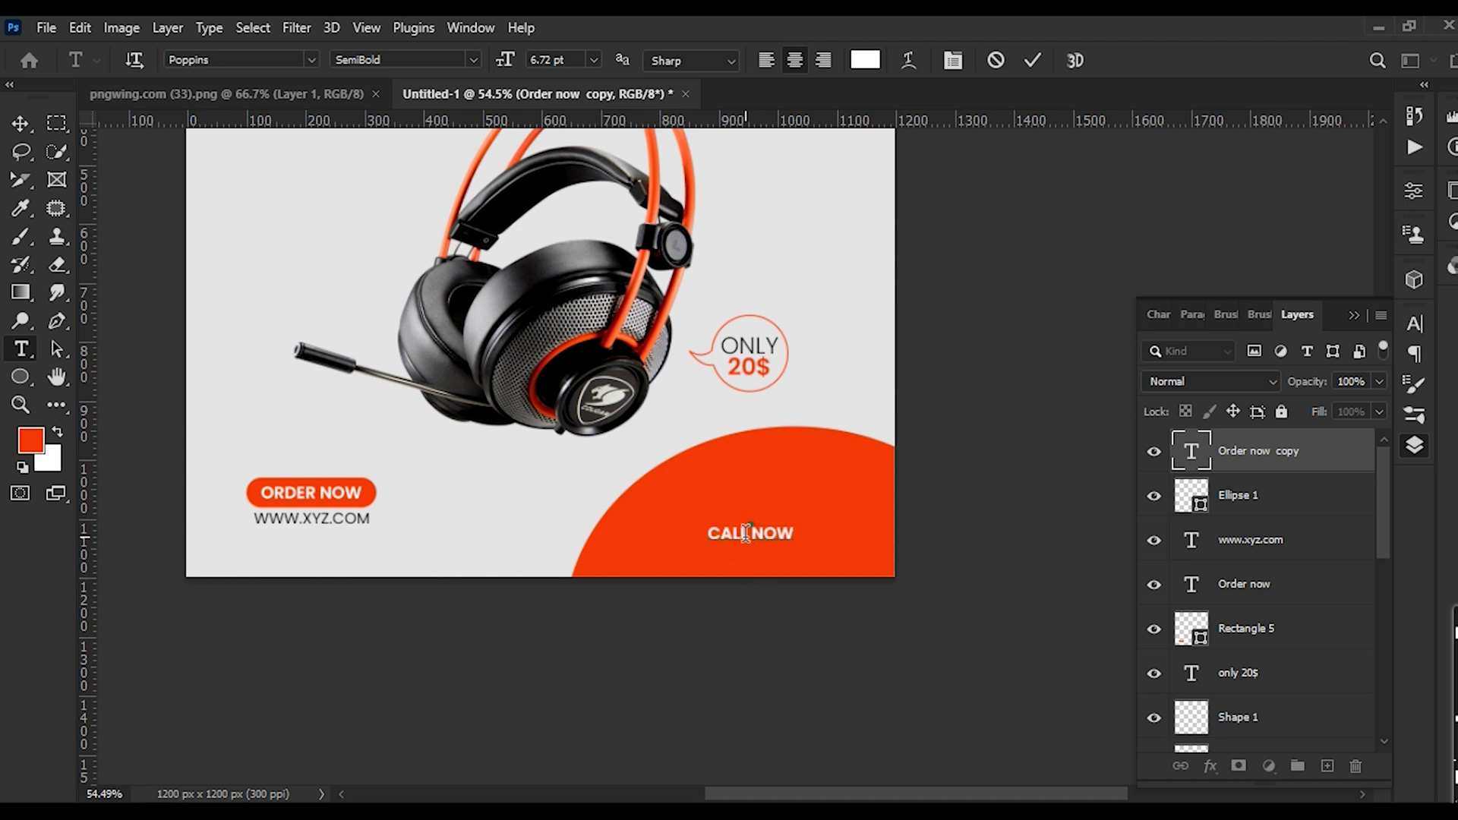
key(Delete)
key(ctrl+Return)
key(v)
click(721, 652)
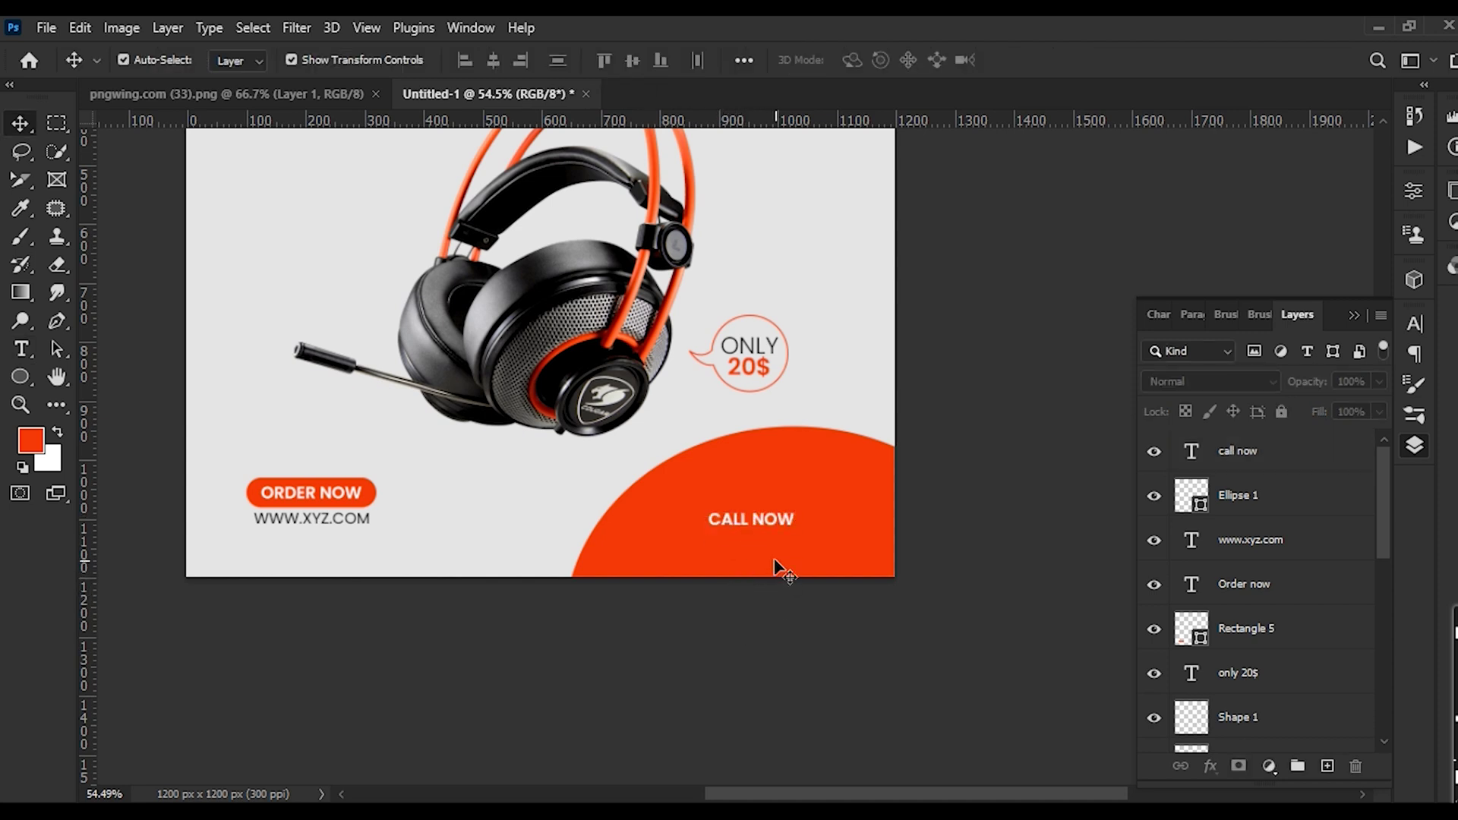
Duplicate "CALL NOW" just below itself and replace the copy's text with the phone number copied from Google Translate
mouse_move(759, 522)
mouse_down()
mouse_move(733, 481)
mouse_move(753, 516)
mouse_up()
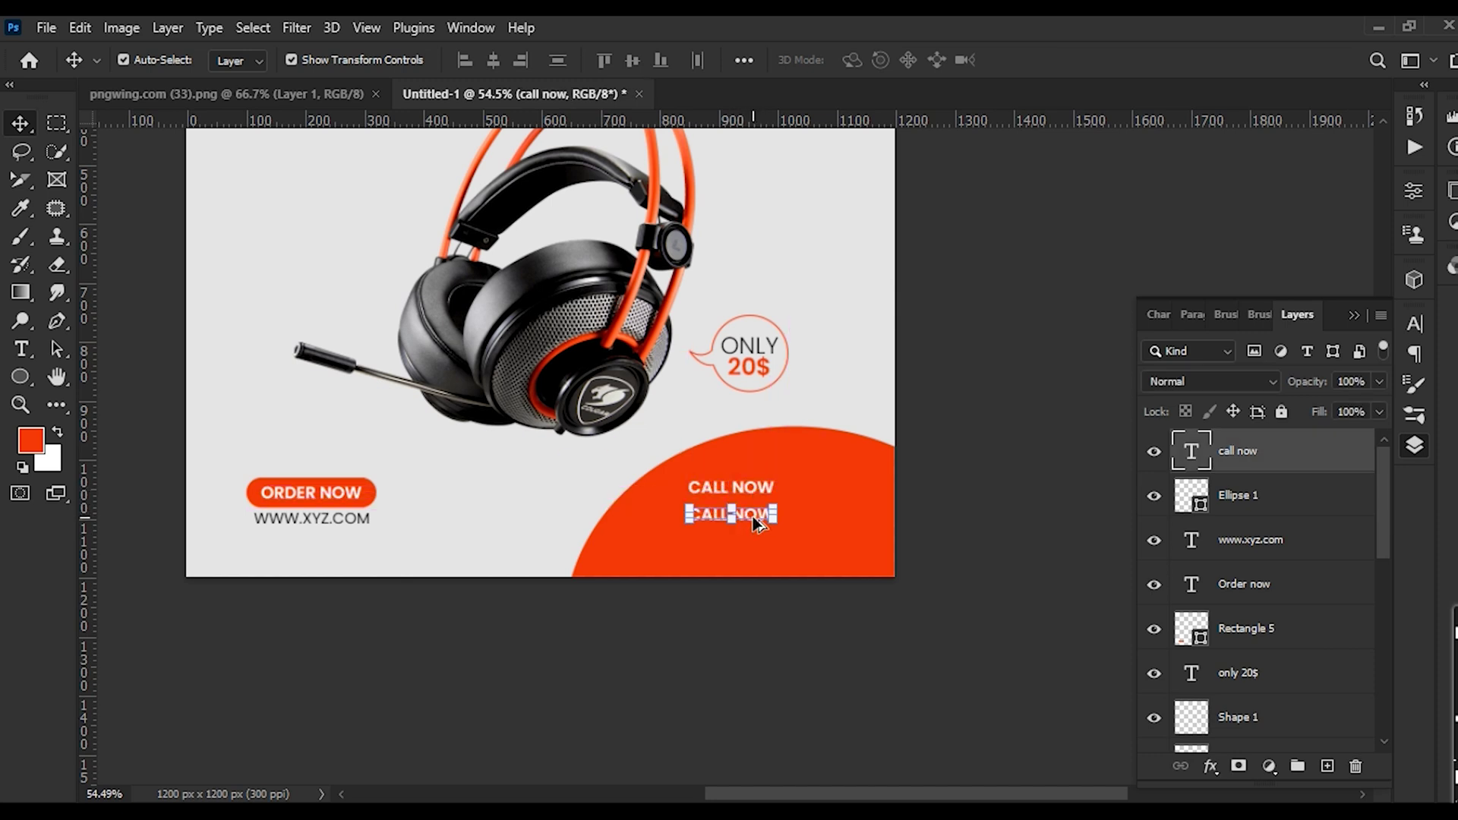
key(alt+Tab)
drag(361, 540, 146, 538)
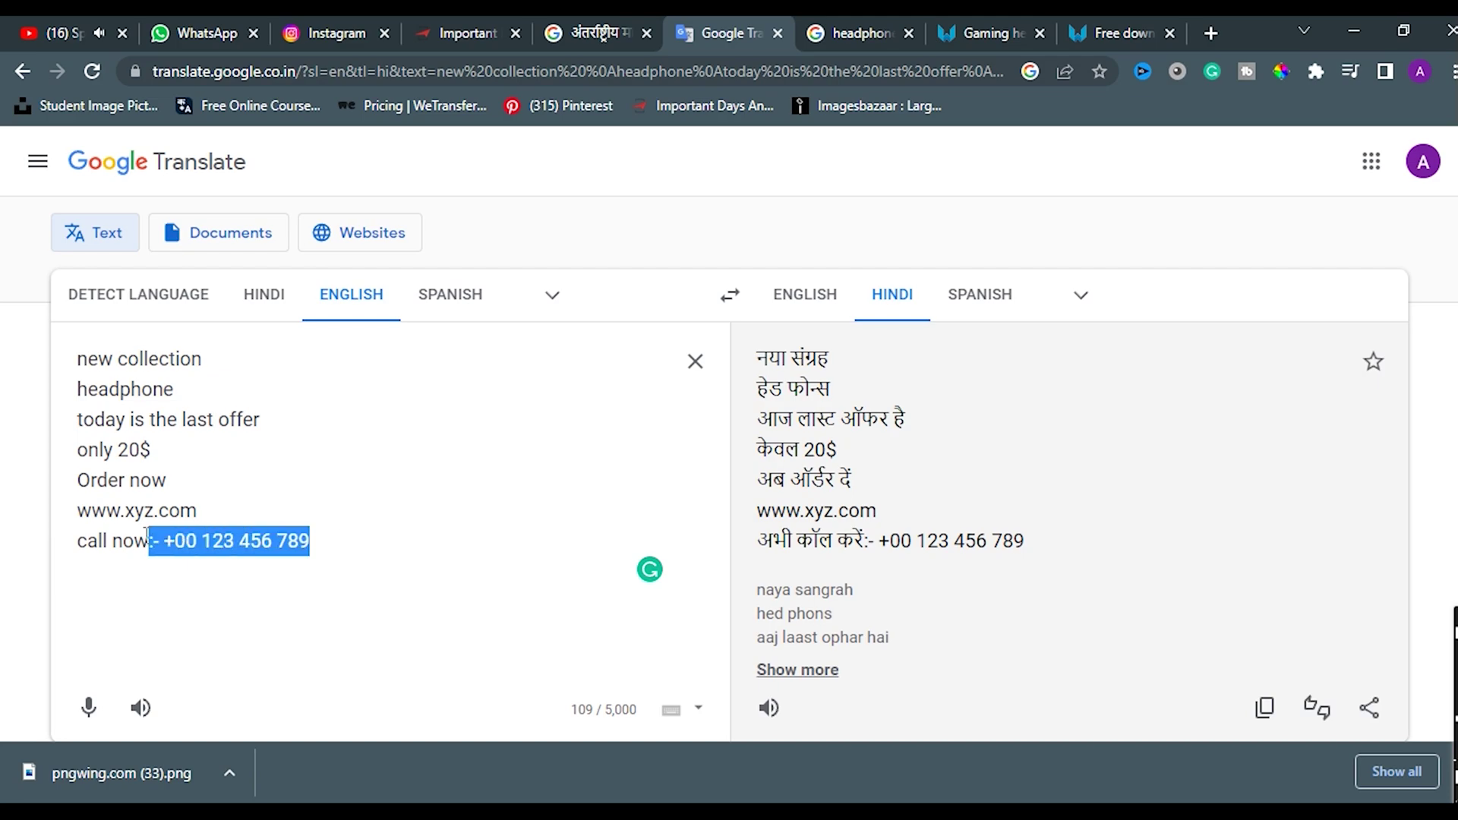
key(ctrl+c)
key(alt+Tab)
click(733, 521)
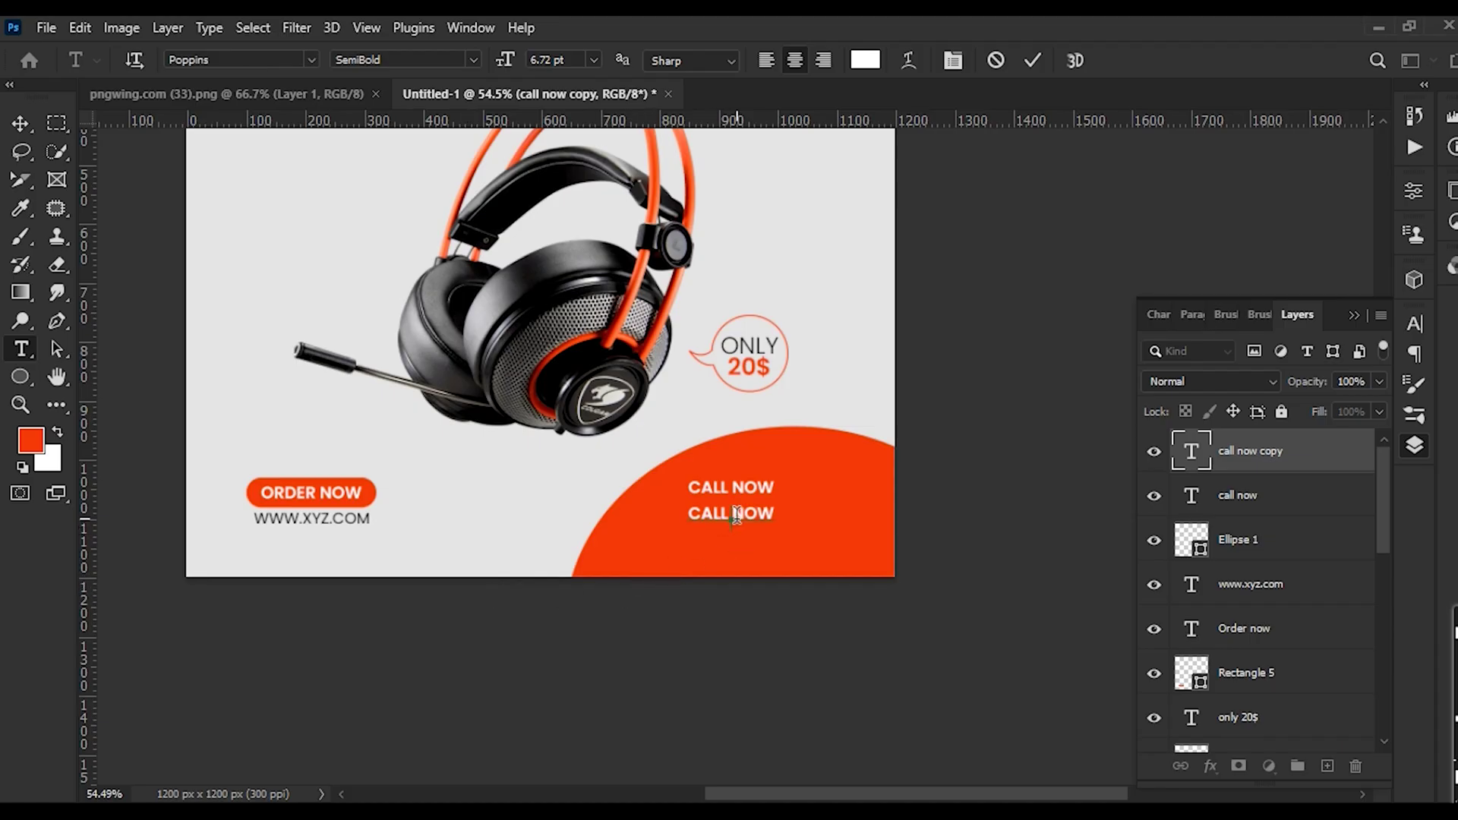
key(ctrl+a)
key(ctrl+v)
key(ctrl+Return)
key(v)
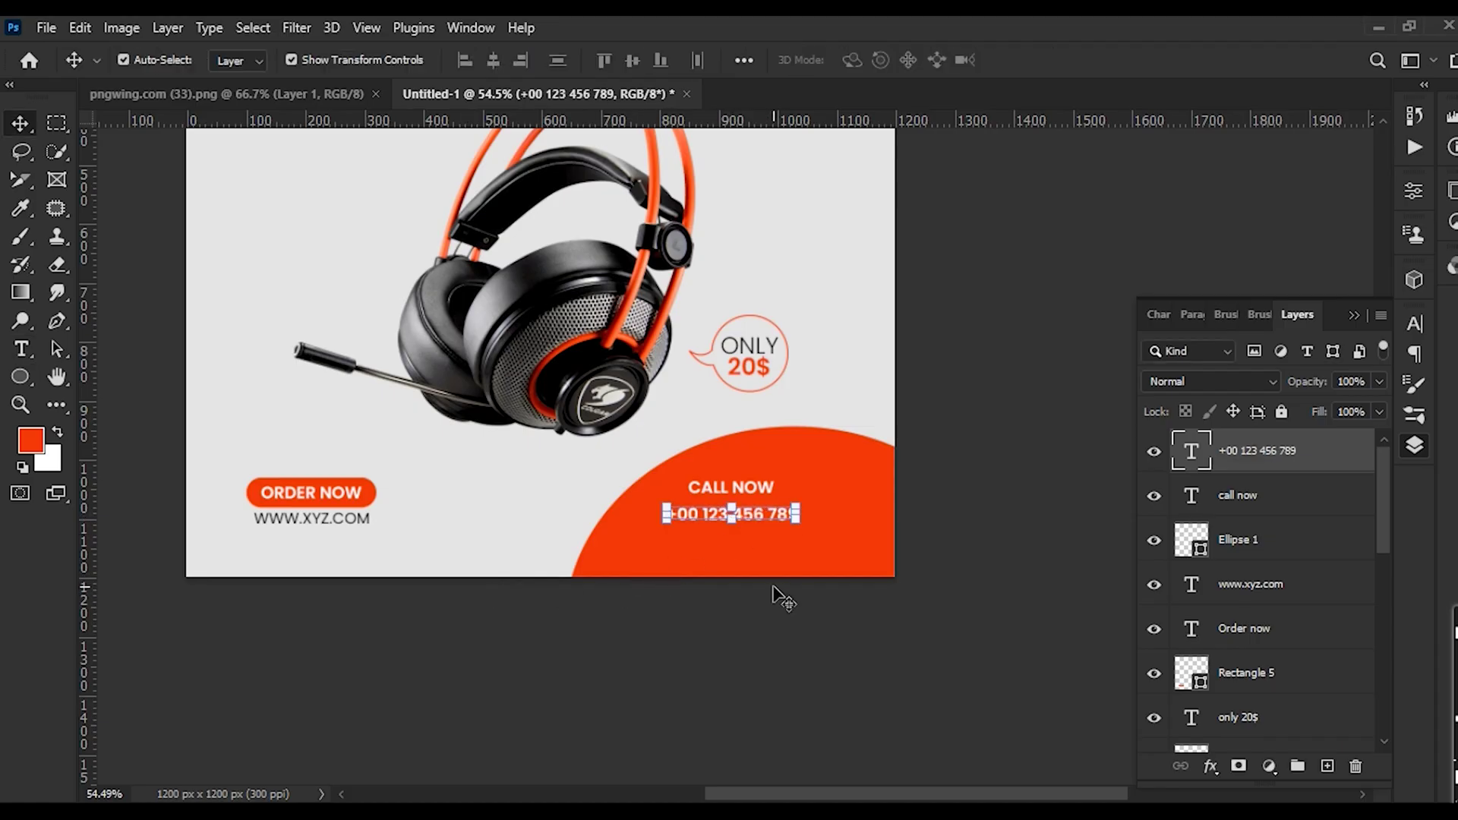
Align the left edges of "CALL NOW" and the phone number
click(777, 605)
scroll(739, 527, up, 5)
scroll(737, 526, up, 3)
click(744, 504)
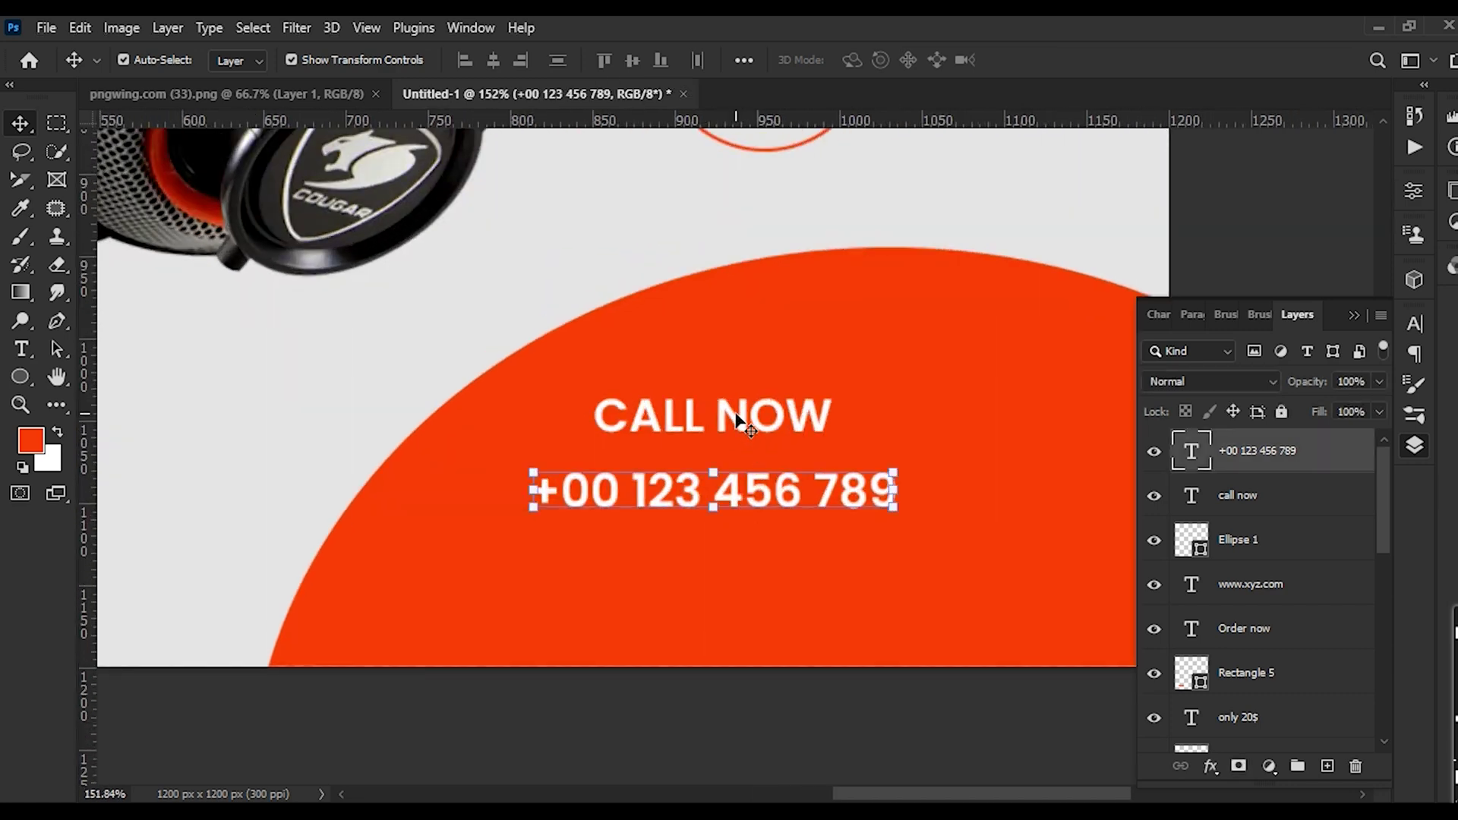
shift+click(742, 454)
click(465, 60)
Move "CALL NOW" and the phone number down together about 40 px within the orange ellipse
scroll(794, 542, down, 7)
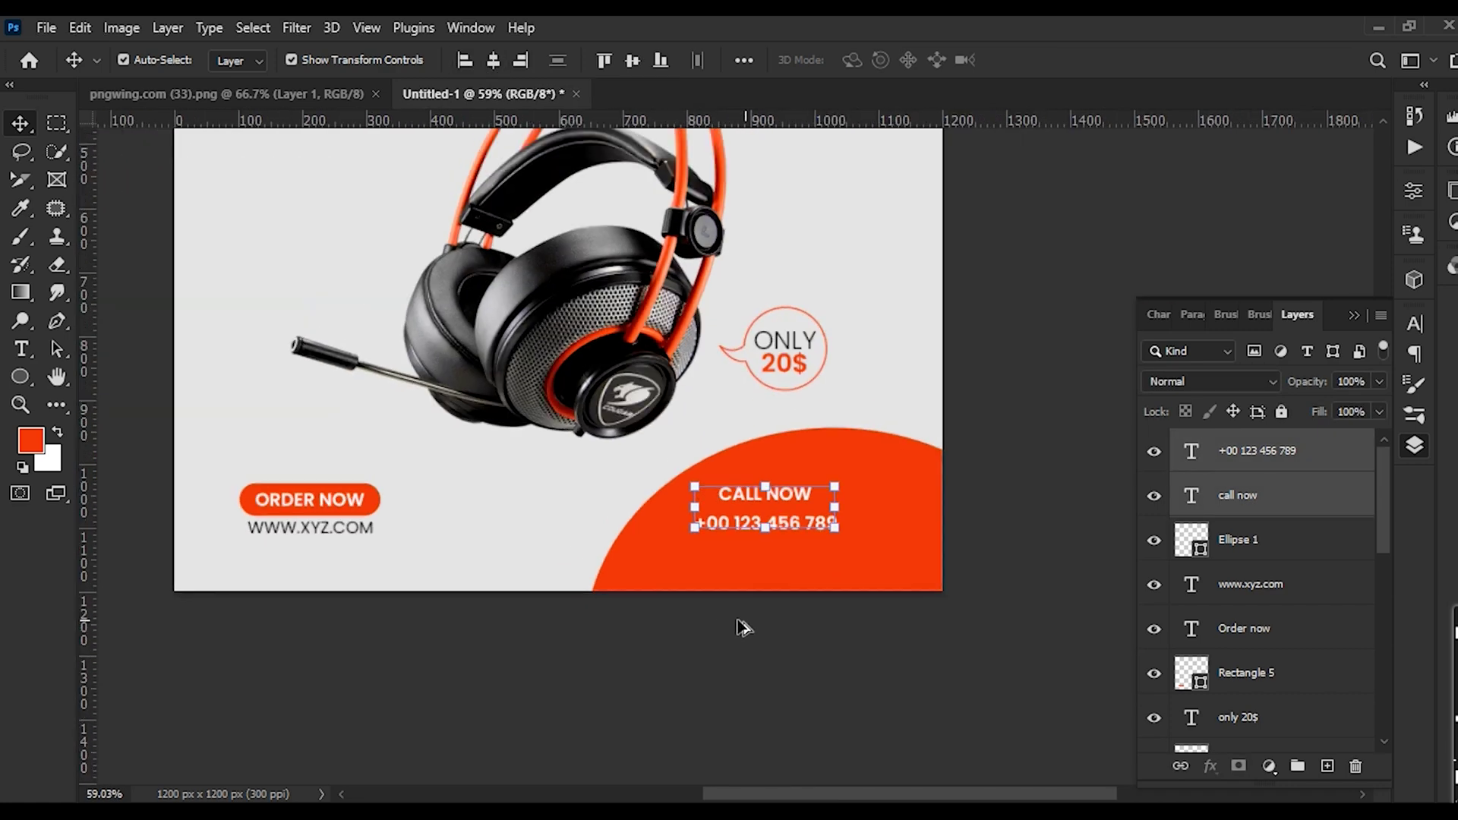
key(shift+Down)
key(shift+Down)
key(shift+Down)
key(shift+Down)
key(shift+Down)
key(shift+Down)
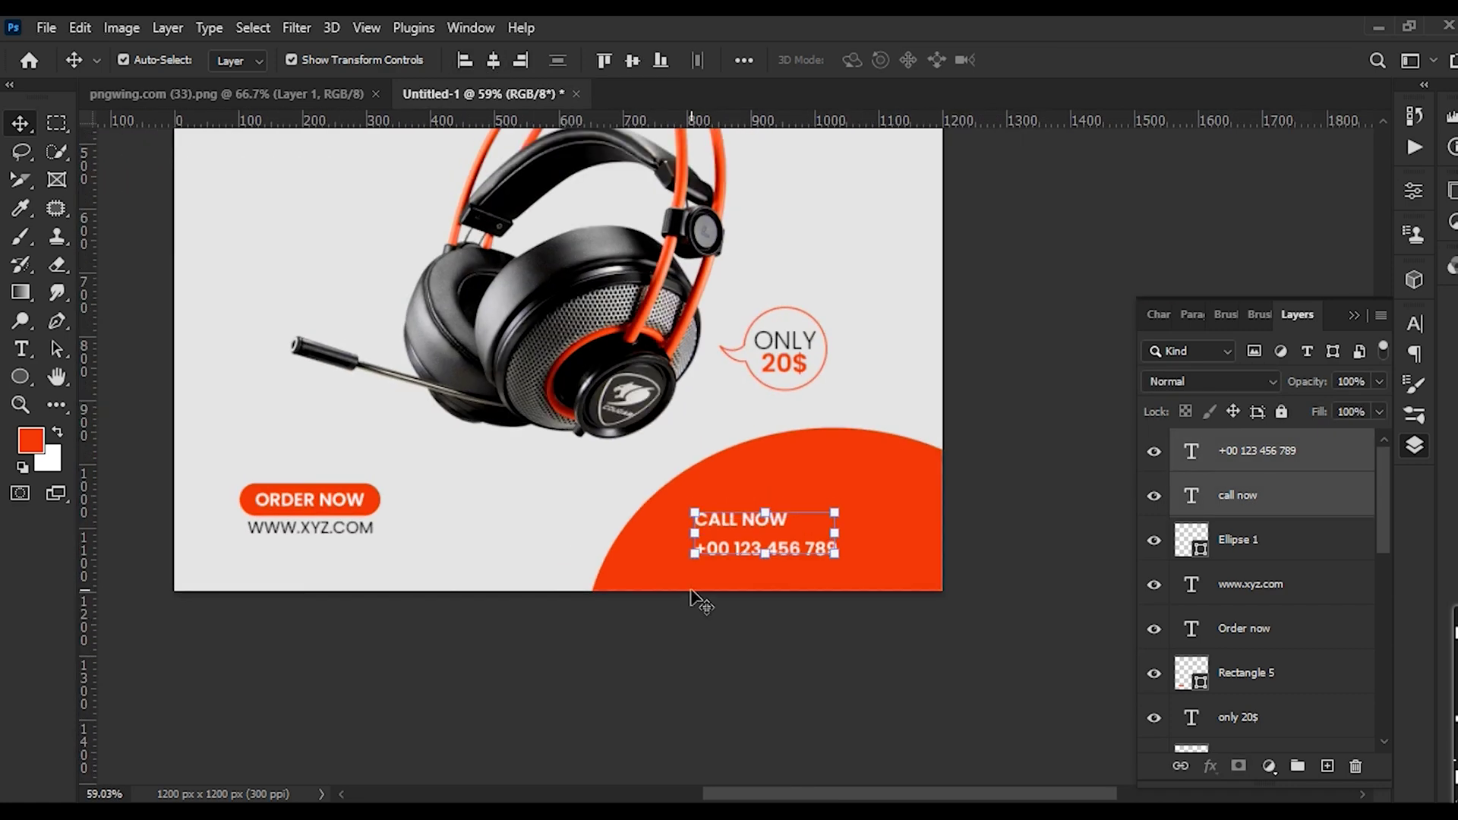
click(736, 658)
click(734, 544)
click(764, 614)
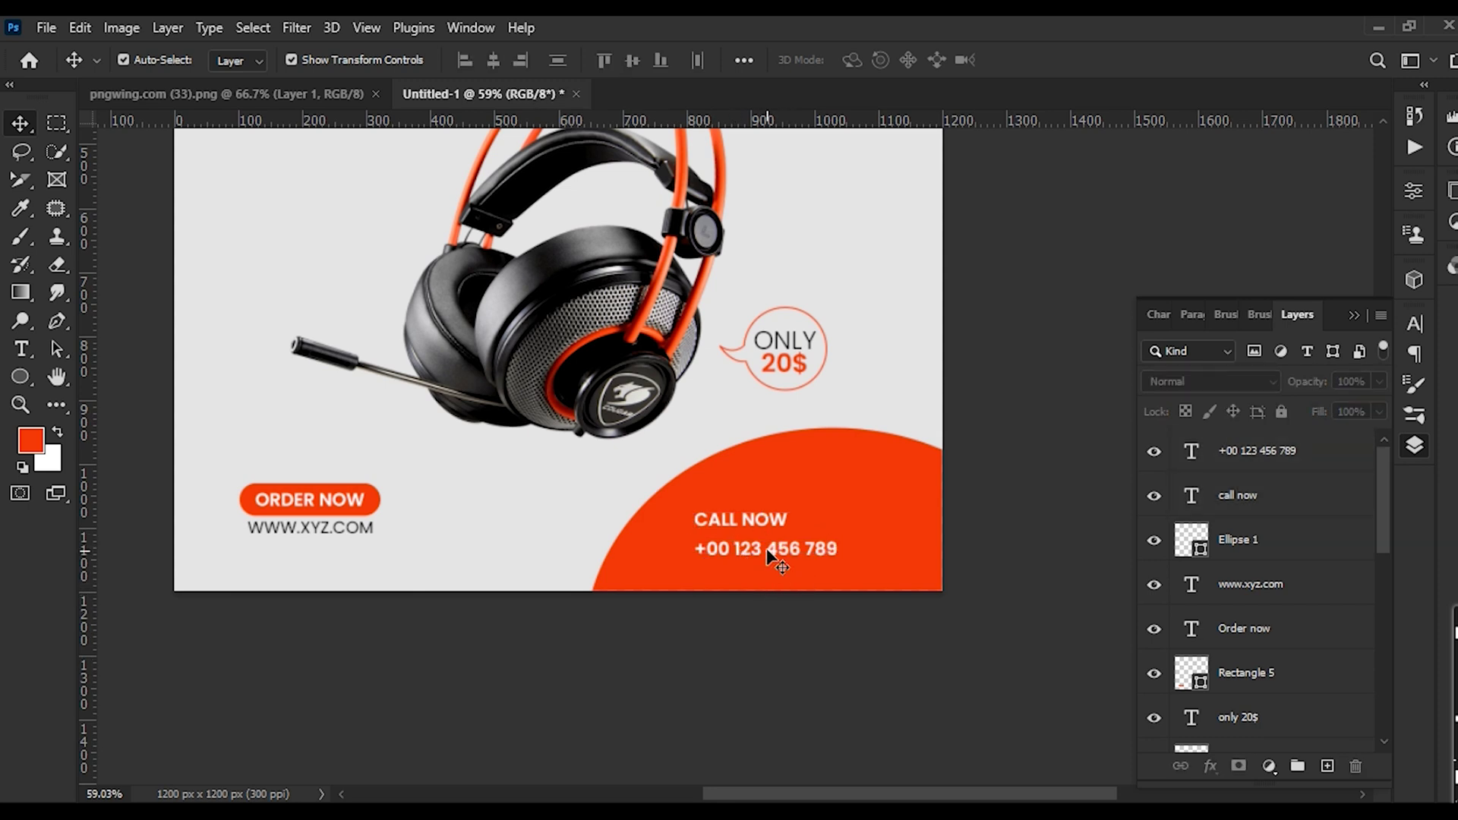
Set the "CALL NOW" text to the Poppins Regular weight
double_click(762, 521)
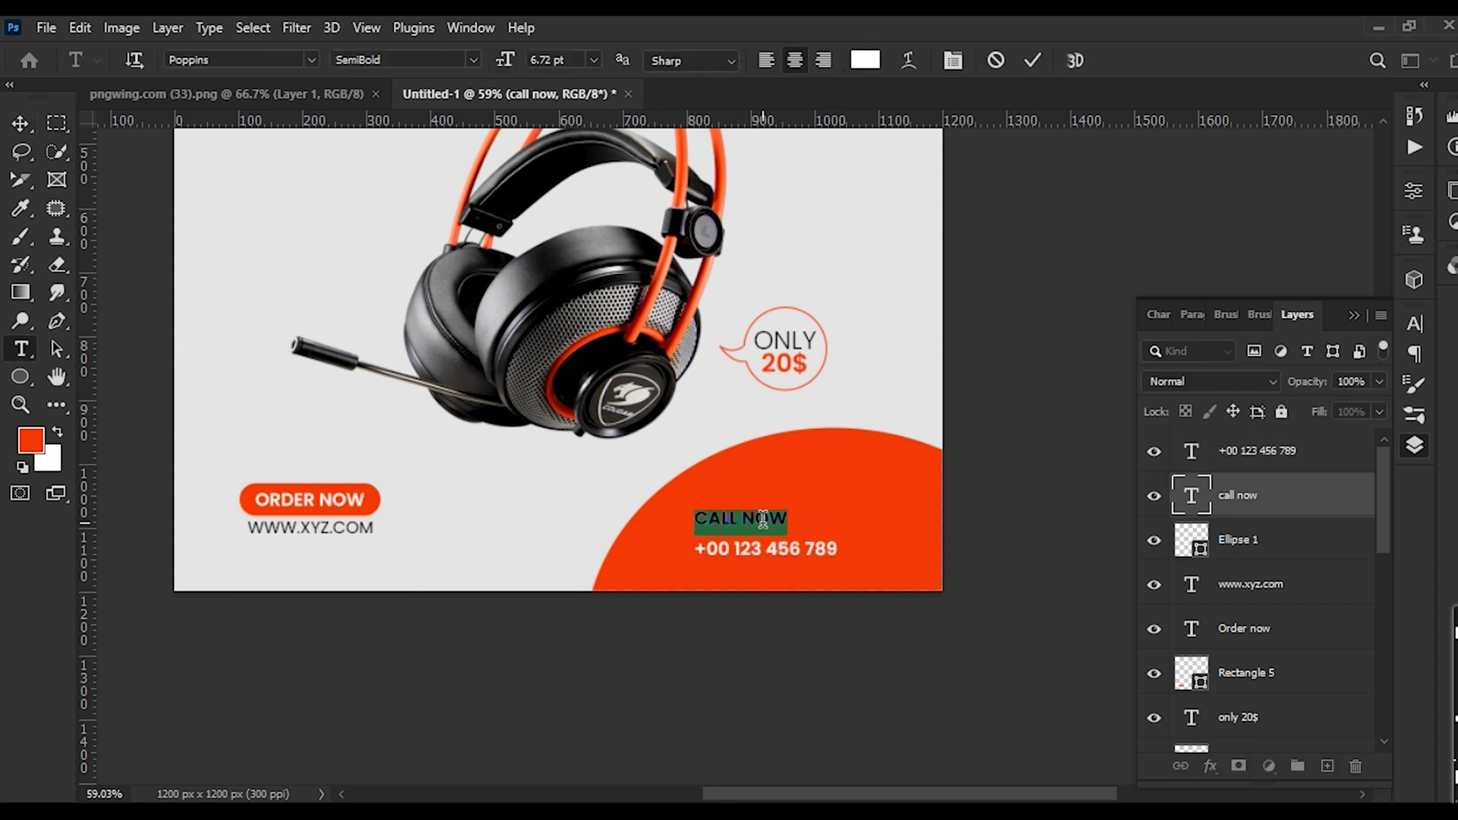
click(472, 60)
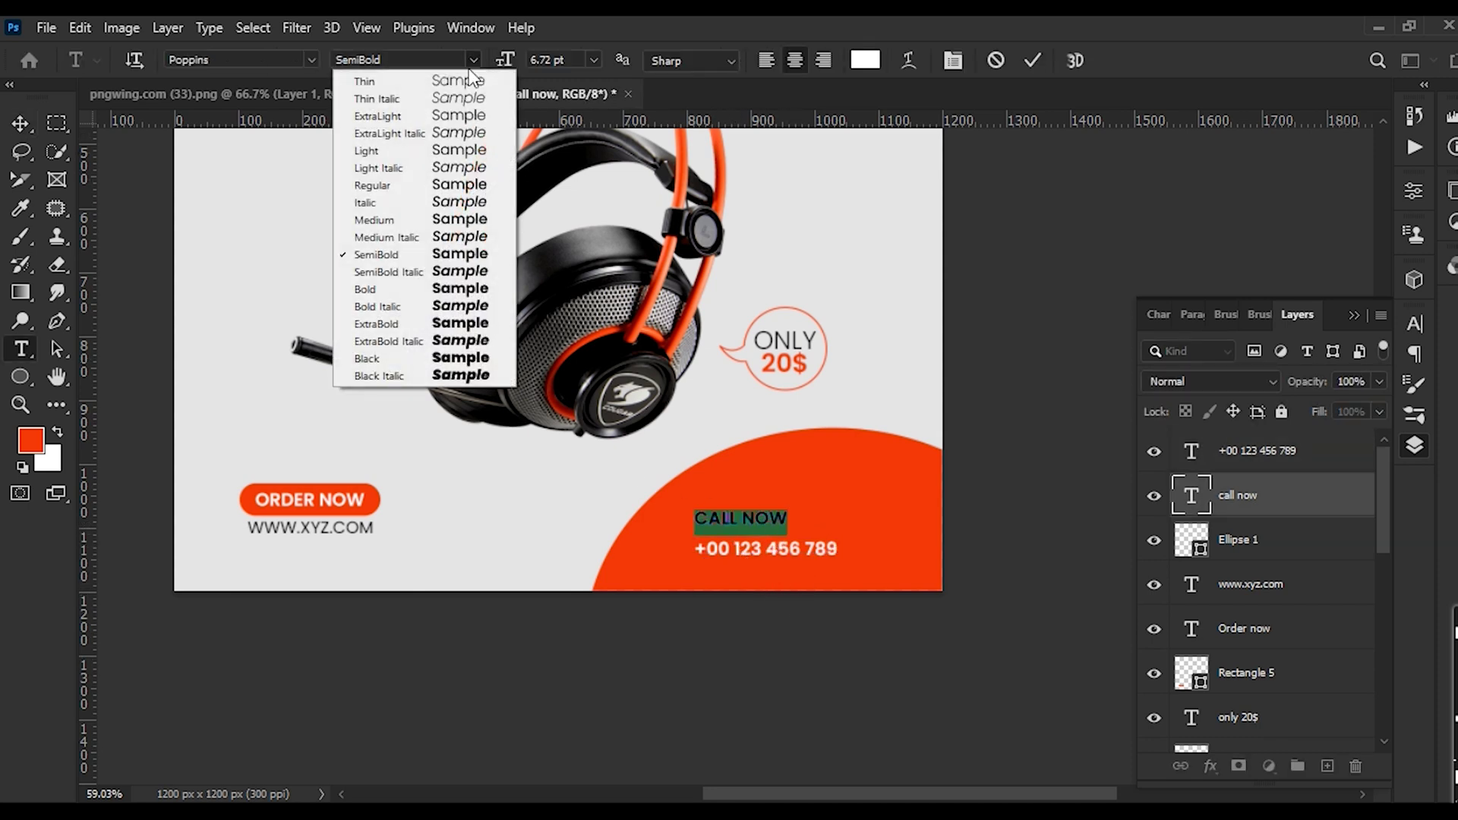
click(412, 184)
click(1033, 60)
key(v)
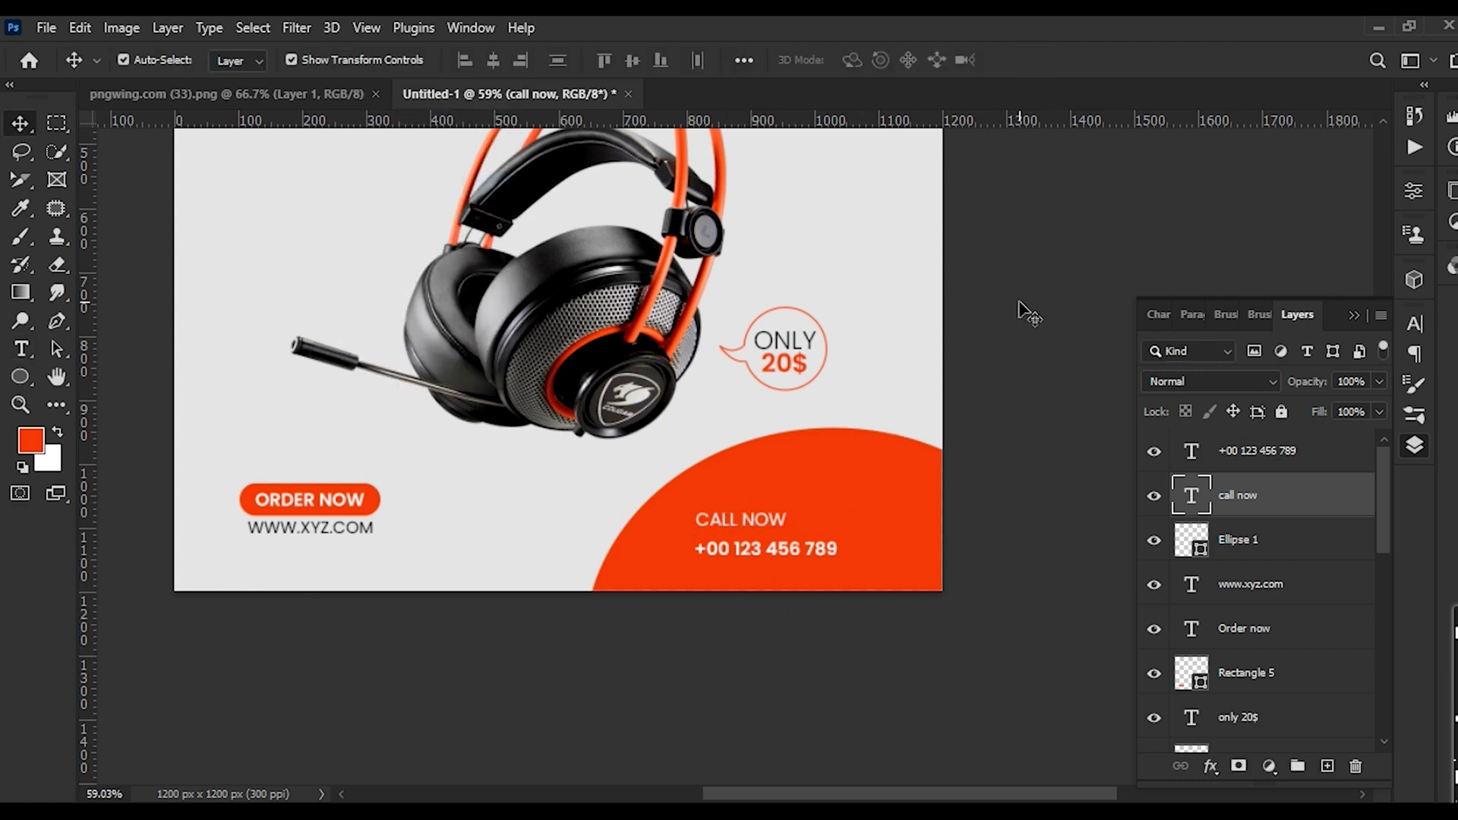
Move the phone number up about 10 px, closer beneath "CALL NOW"
click(1026, 309)
scroll(768, 531, up, 5)
click(749, 559)
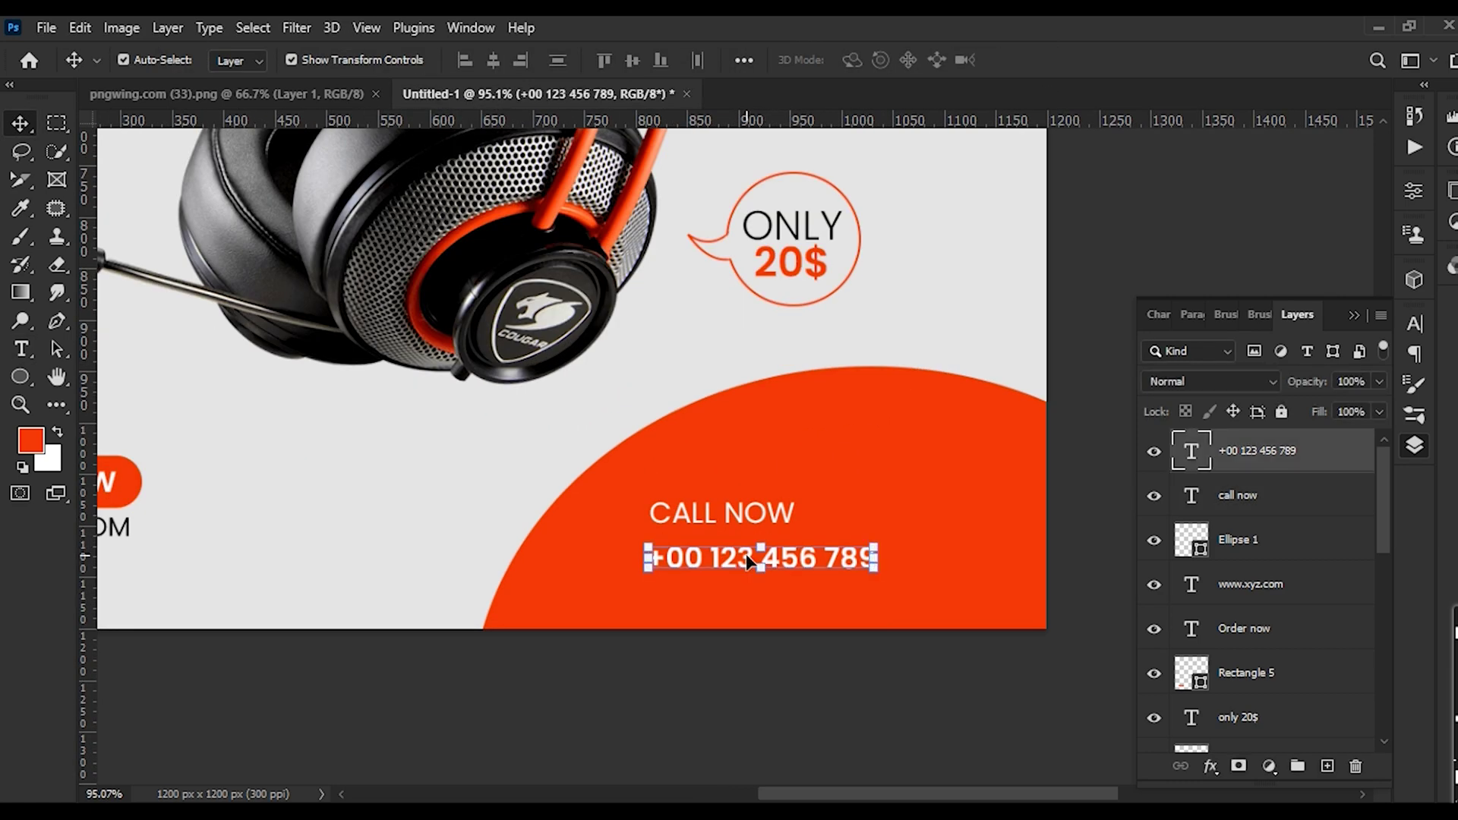
key(shift+Up)
key(shift+Up)
Lock the orange Ellipse 1 layer
drag(636, 639, 693, 546)
click(331, 632)
click(539, 593)
key(ctrl+slash)
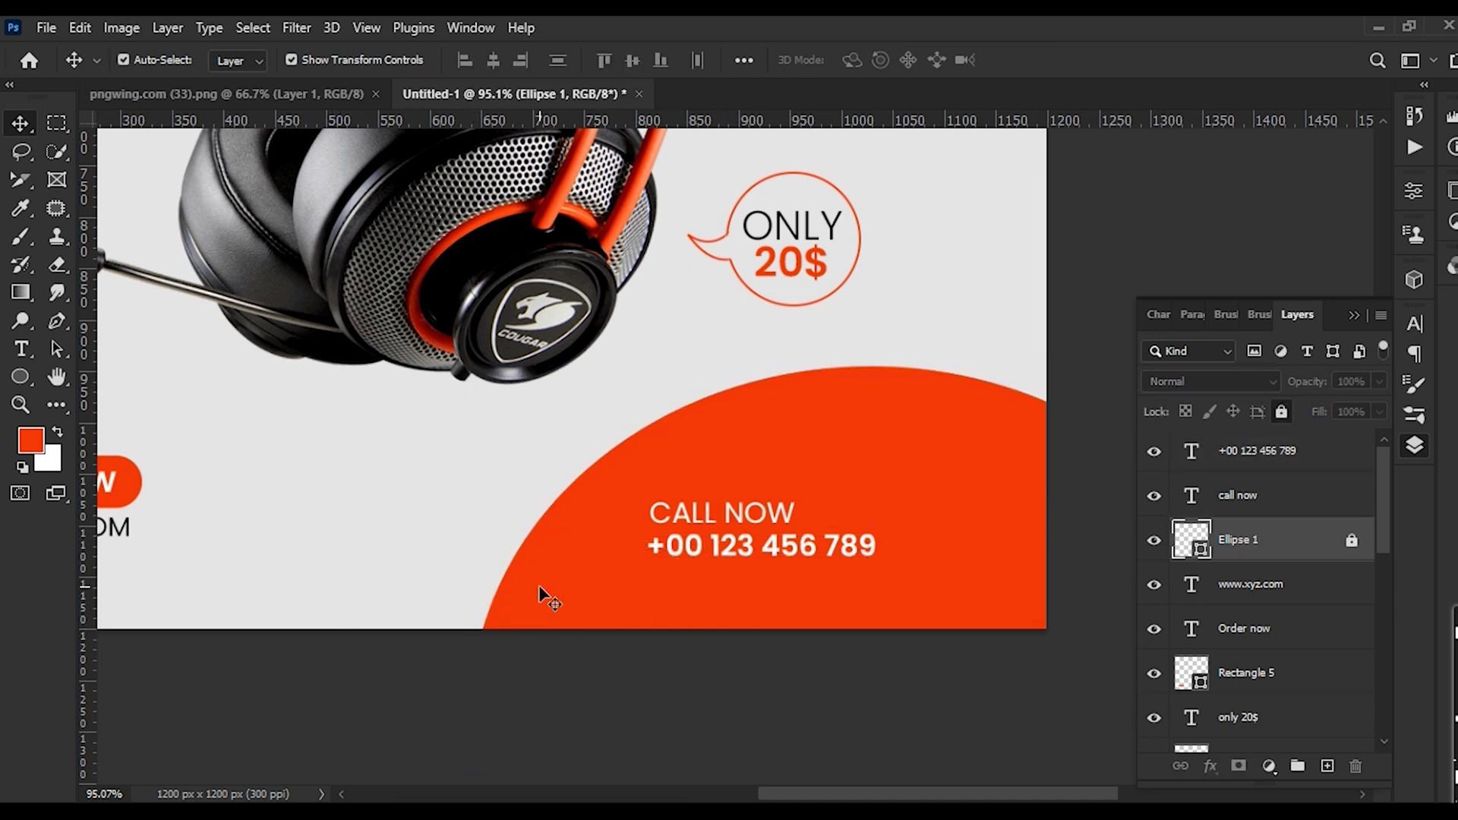
Enlarge "CALL NOW" and the phone number together until the phone number is about 320 px wide
drag(656, 595, 782, 488)
drag(860, 560, 959, 647)
key(Return)
click(878, 774)
Shrink the "CALL NOW" text to about 150 px wide, keeping it directly above the start of the phone number
click(824, 507)
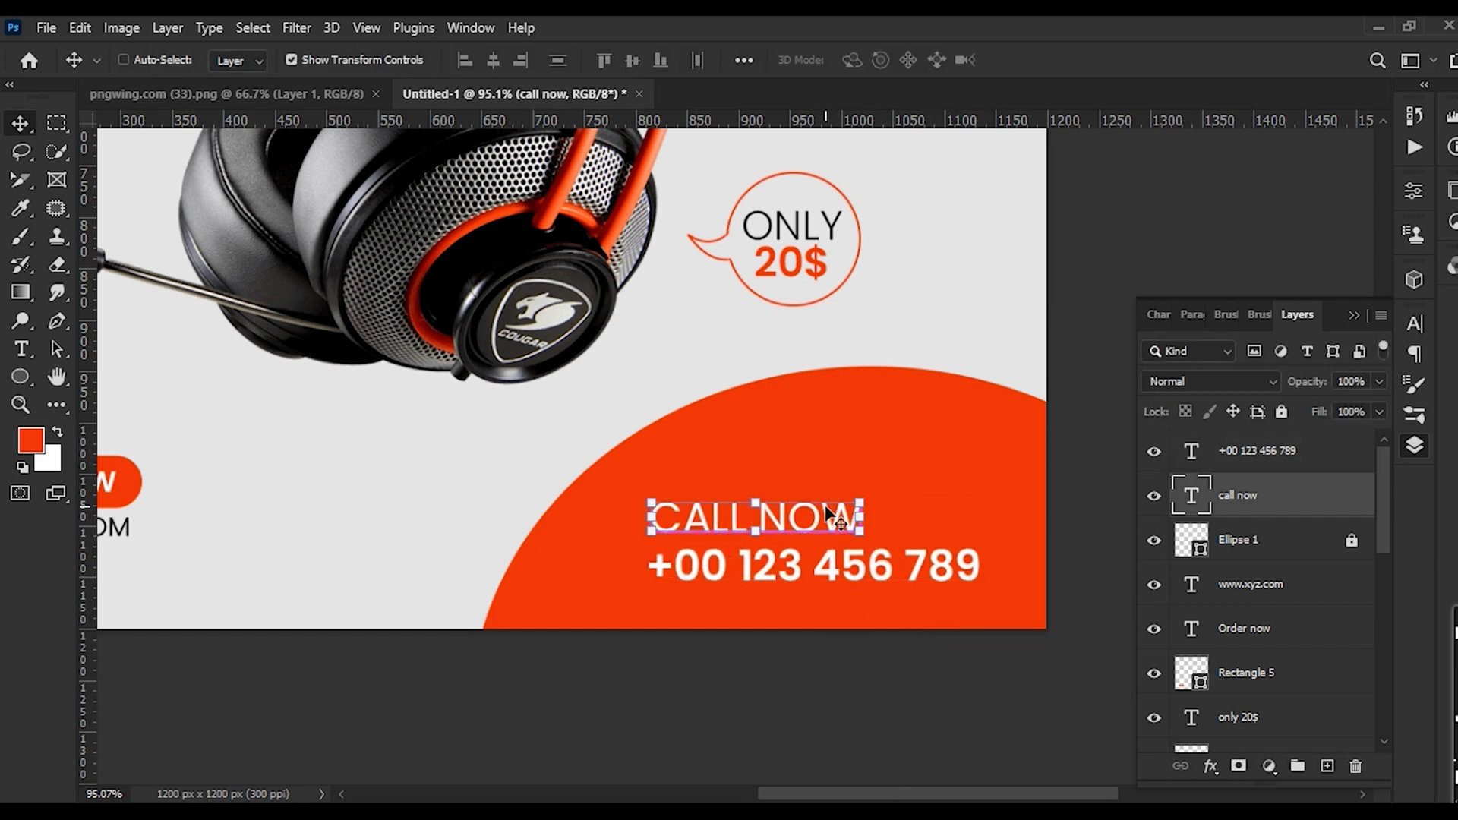
drag(863, 501, 819, 533)
key(Return)
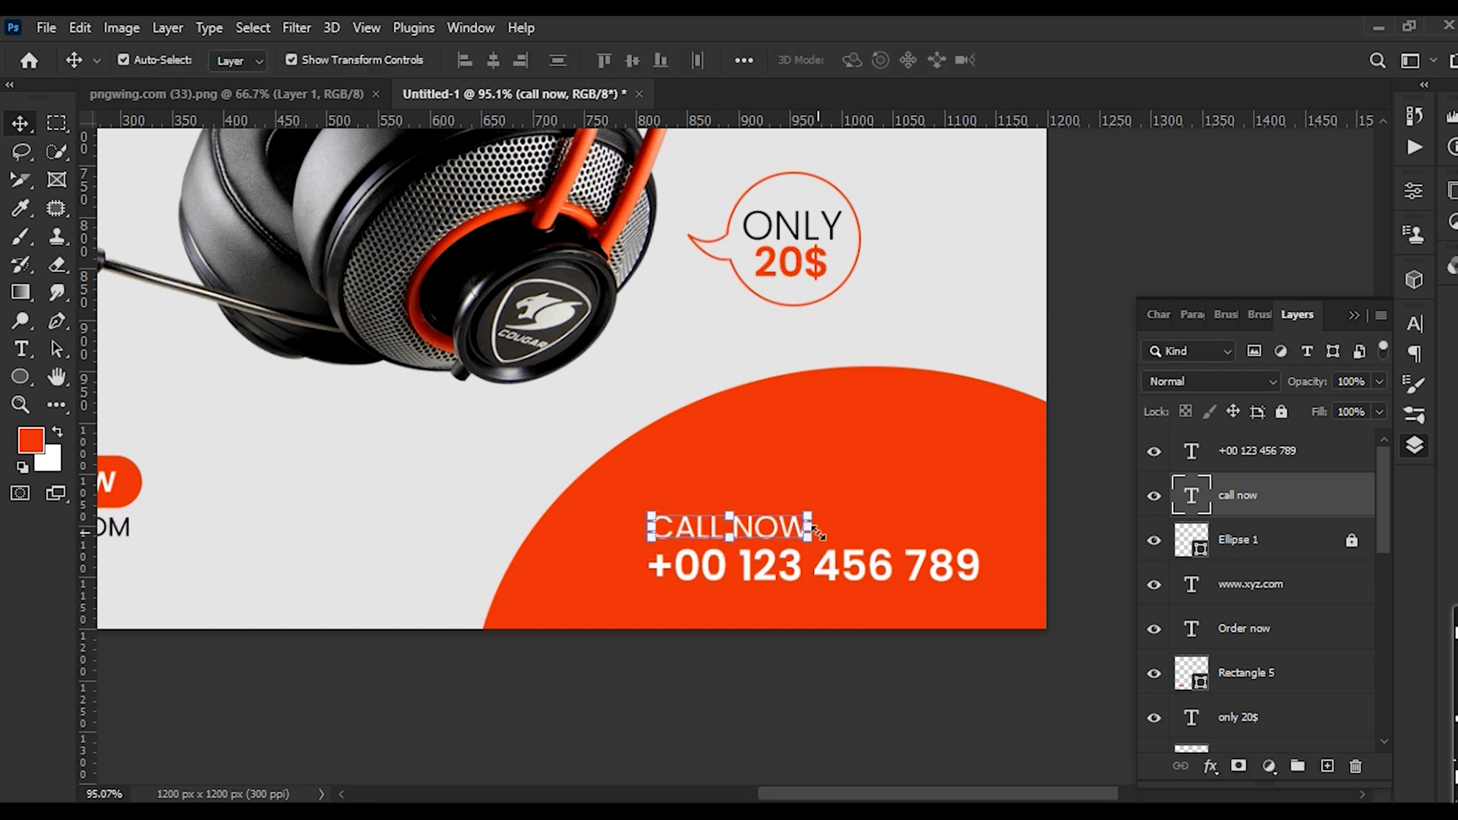
drag(694, 693, 771, 505)
scroll(764, 496, down, 5)
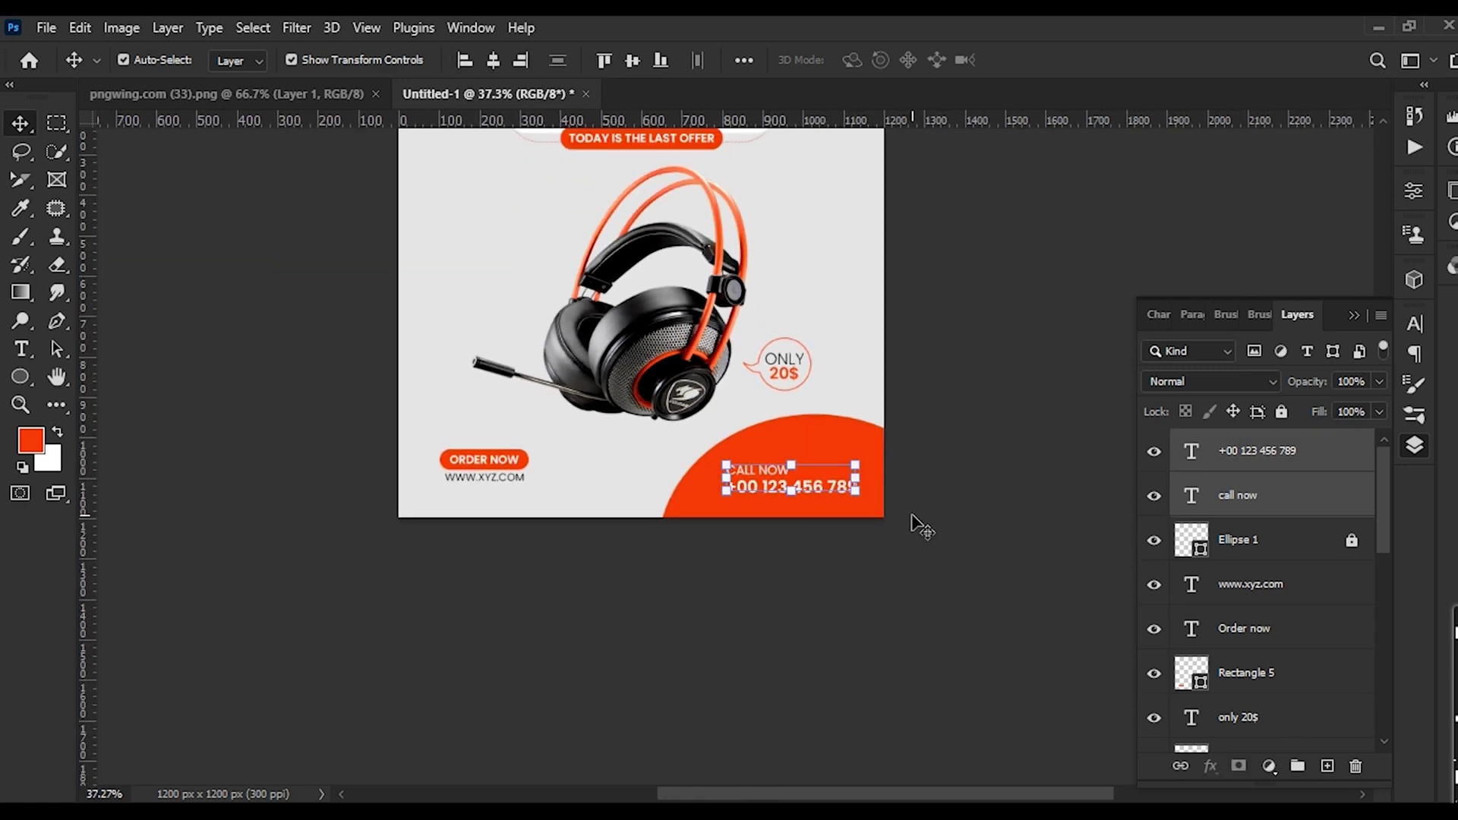
click(944, 537)
scroll(740, 577, down, 2)
scroll(741, 578, up, 1)
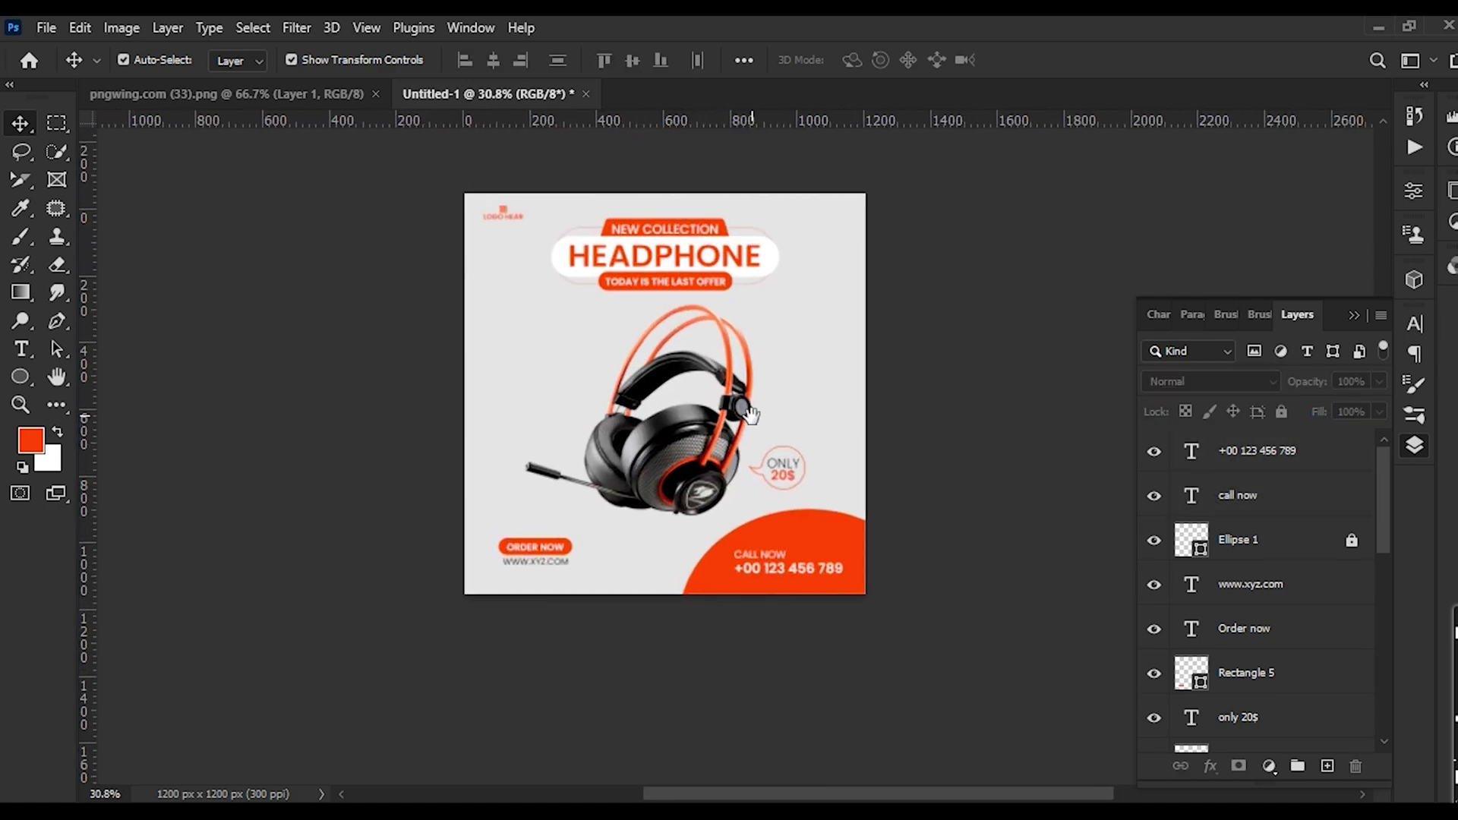
scroll(648, 521, up, 1)
Switch to Chrome and search Google Images for "white texture" in a new tab
key(alt+Tab)
click(1211, 32)
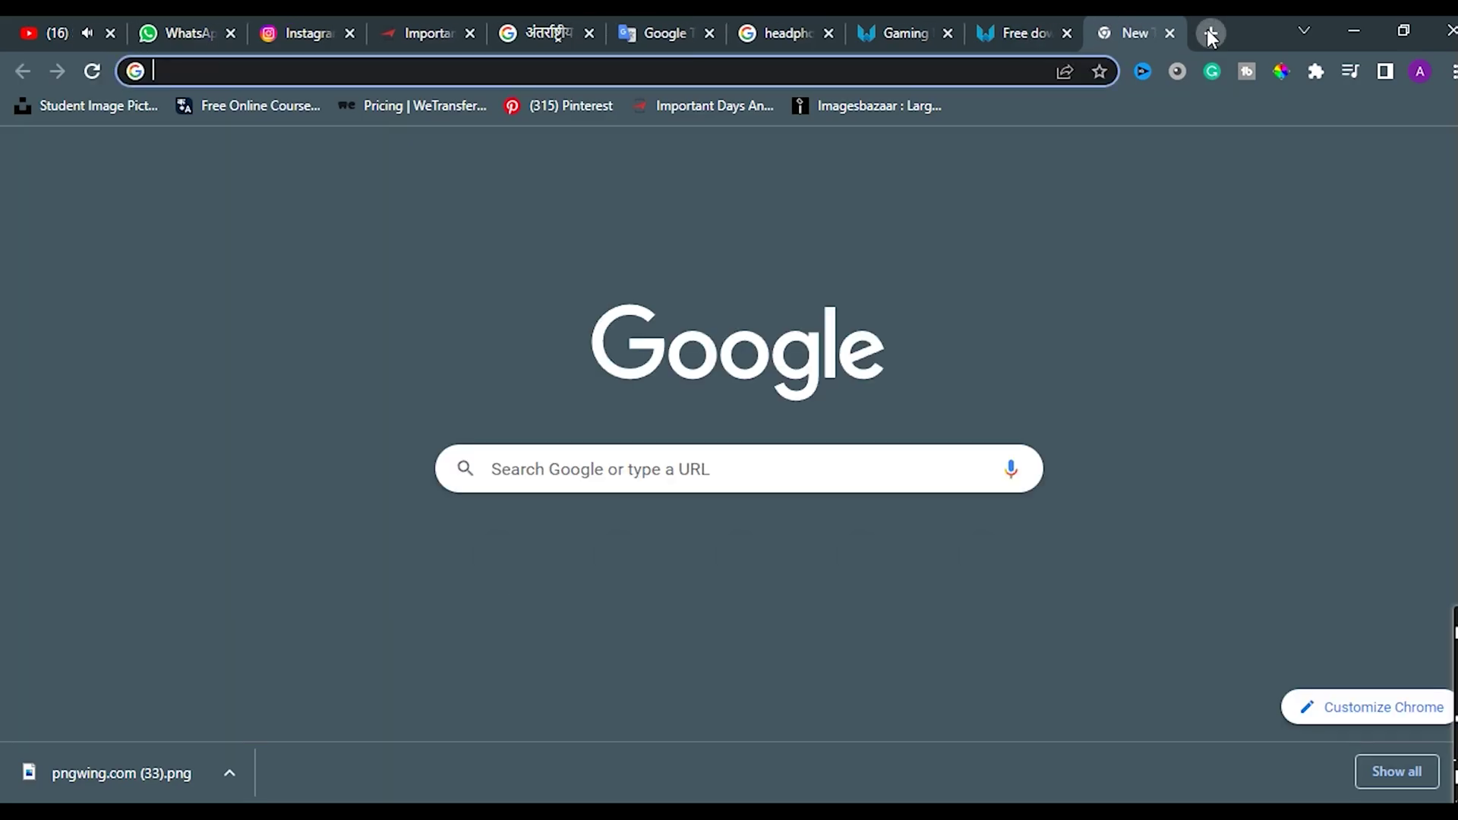
text(texture)
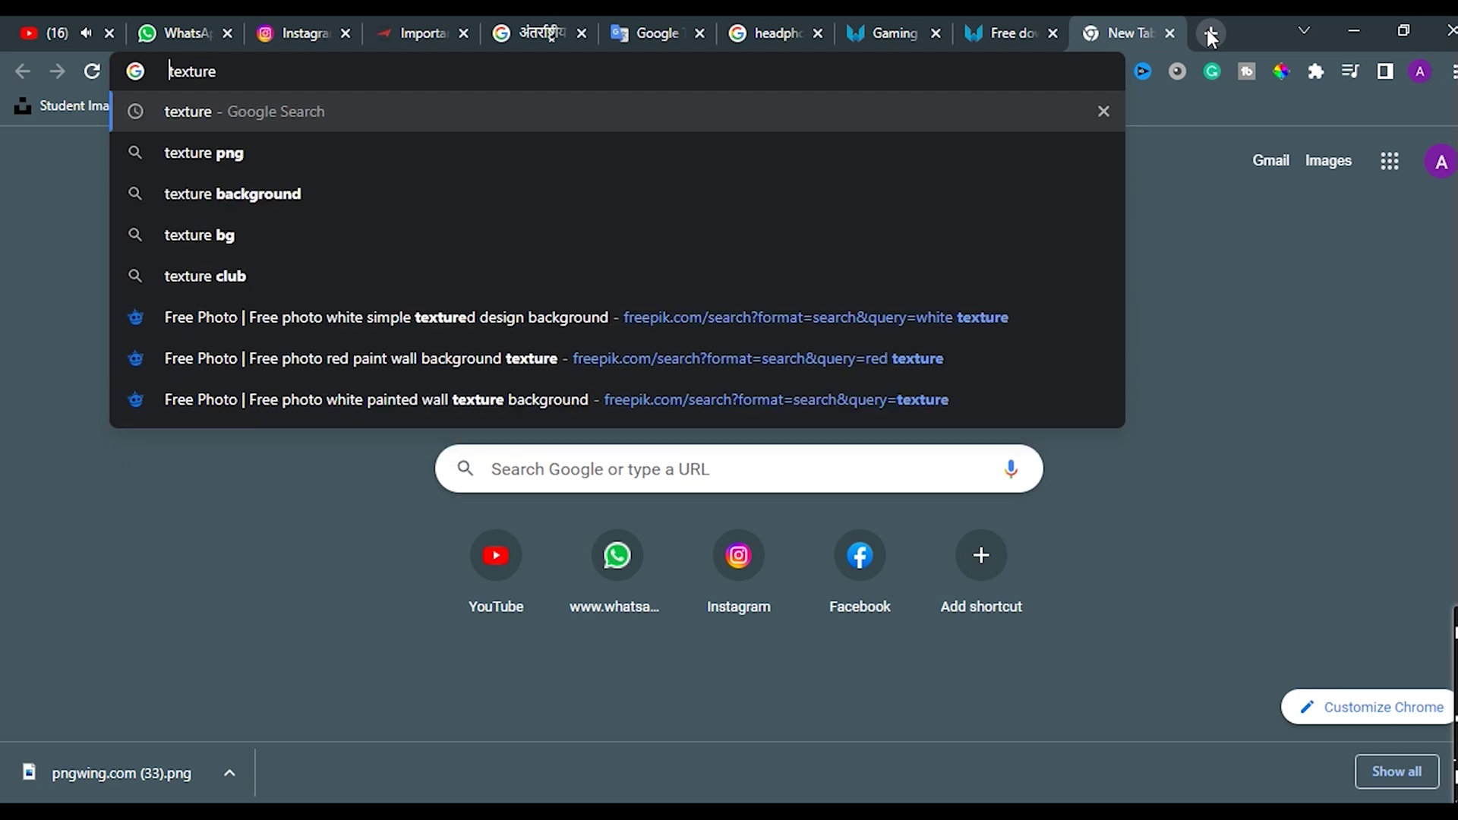
key(Home)
text(white)
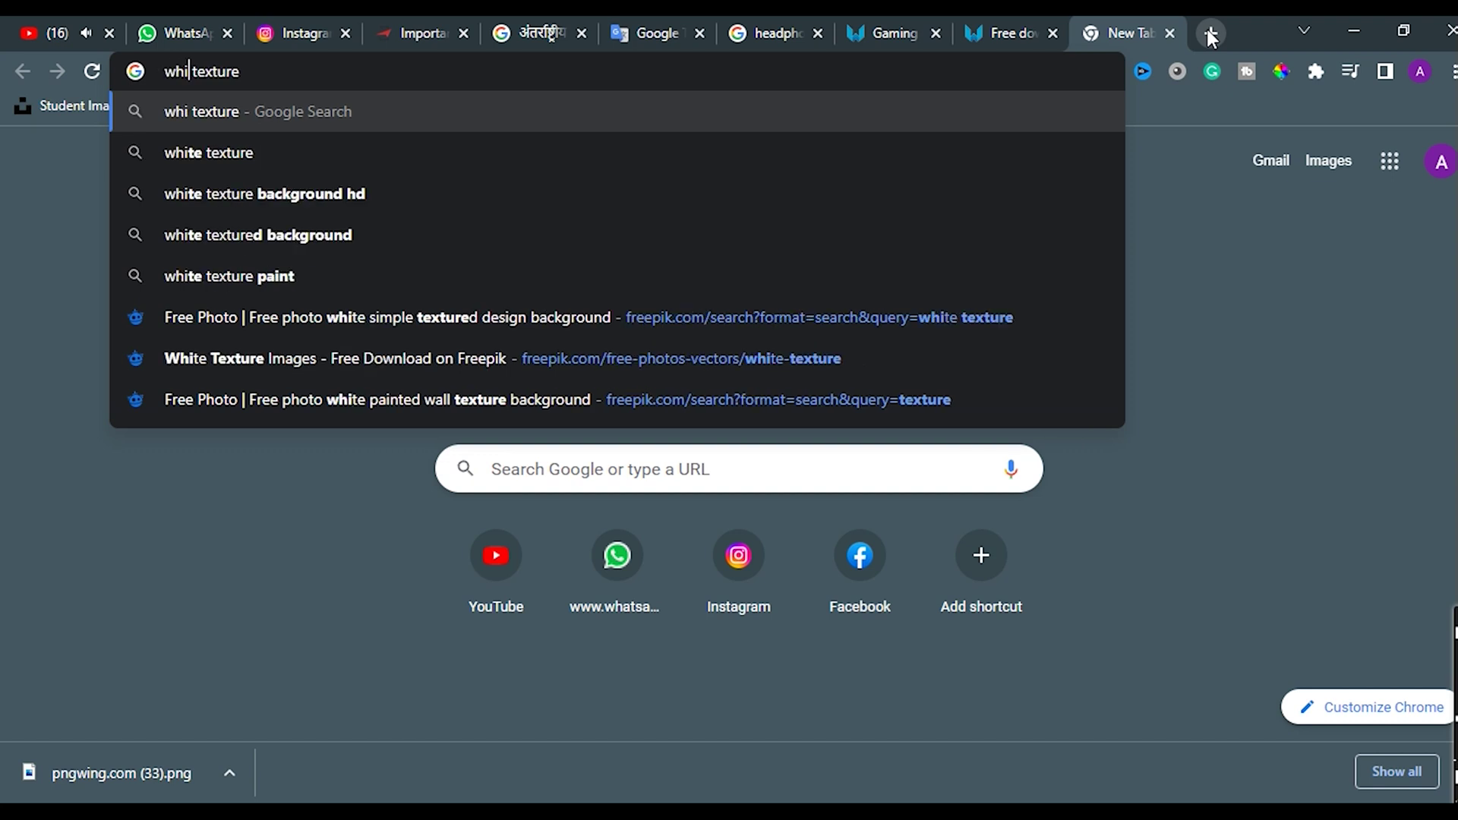
key(Return)
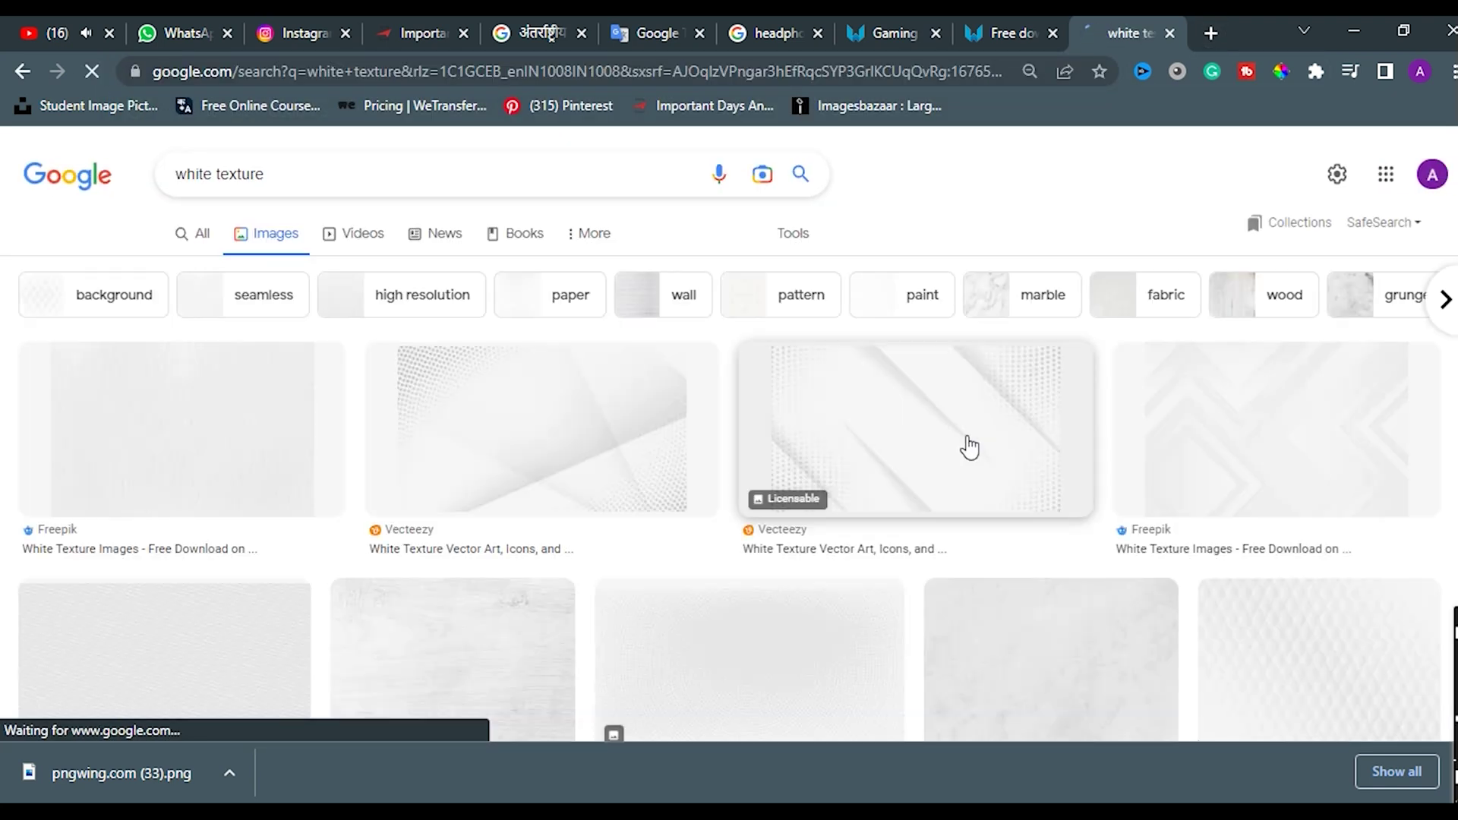
Browse the image results and open the preview of iStock's wavy white texture
scroll(942, 427, down, 1)
scroll(941, 427, down, 4)
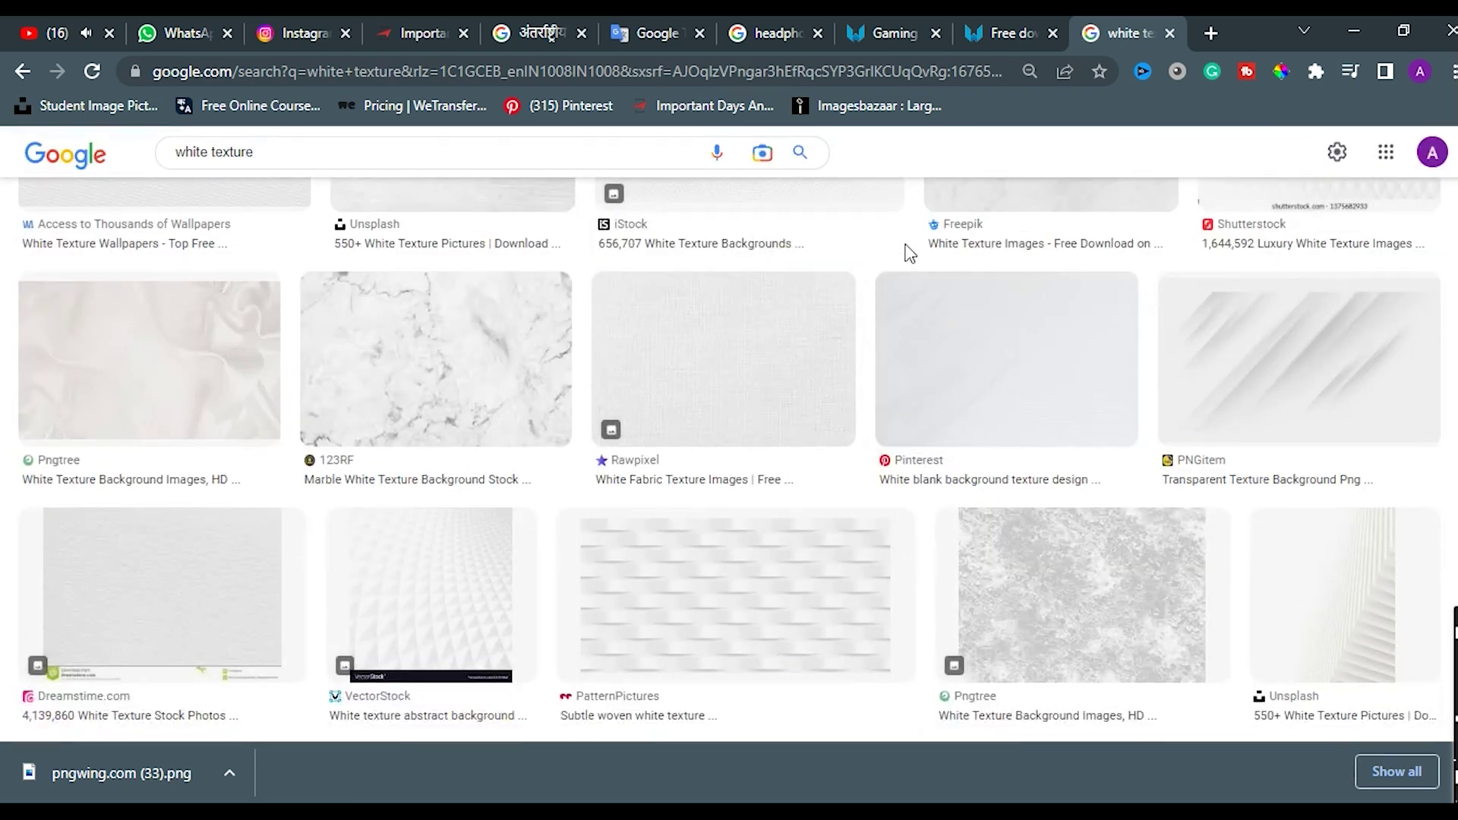
scroll(741, 480, up, 1)
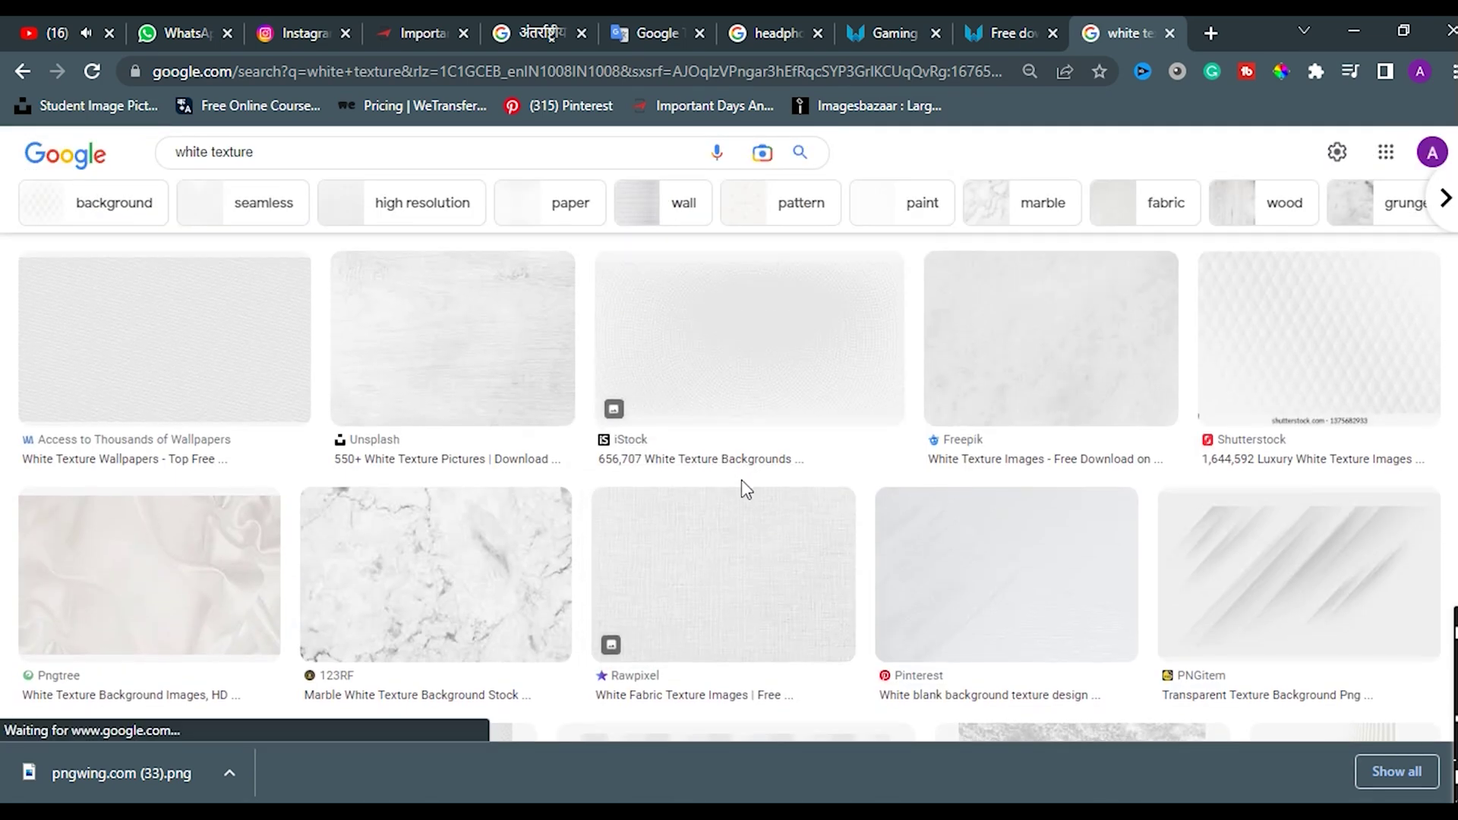
scroll(741, 480, down, 10)
scroll(743, 492, down, 5)
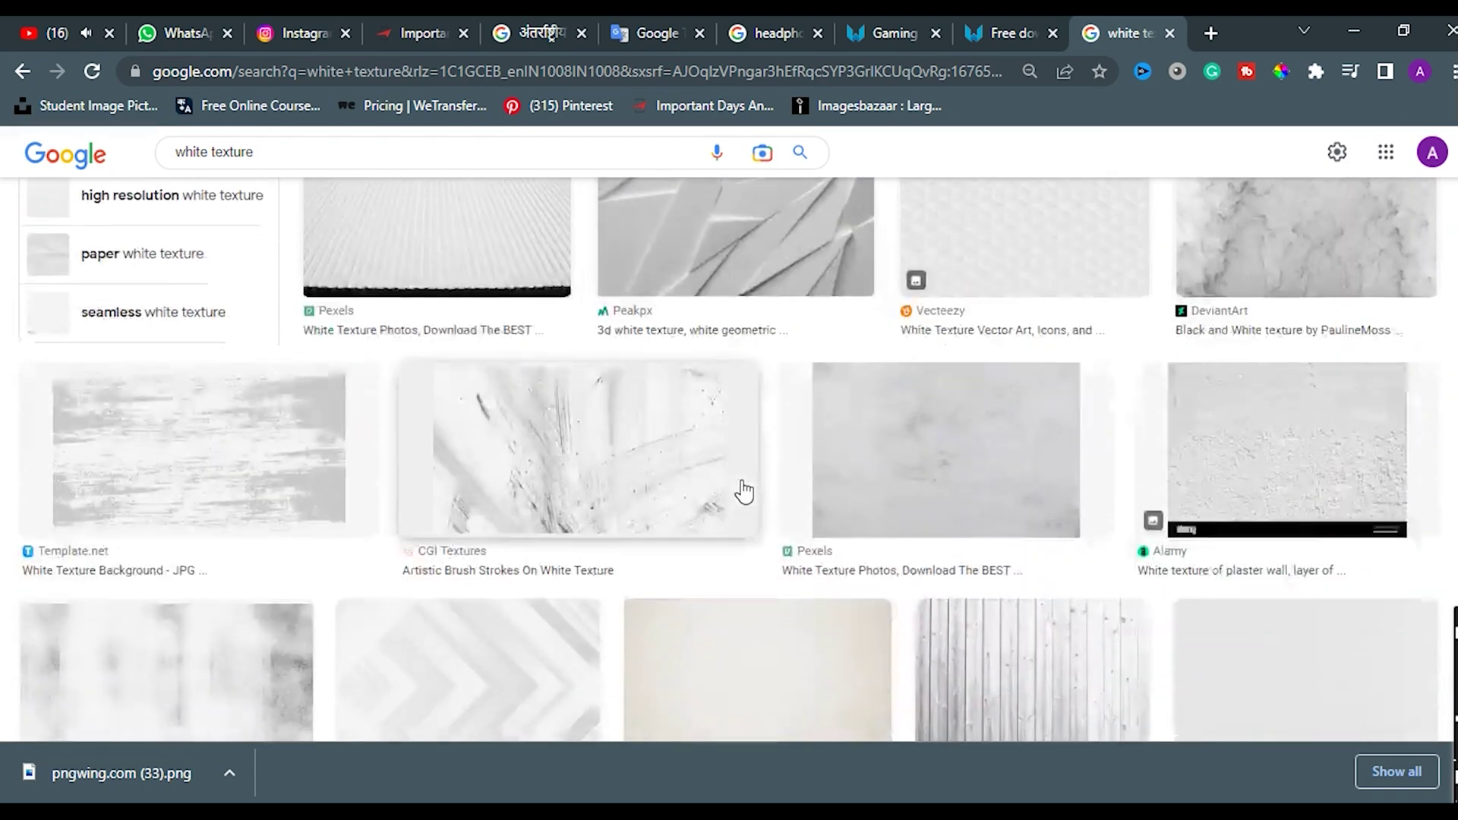
scroll(742, 492, down, 8)
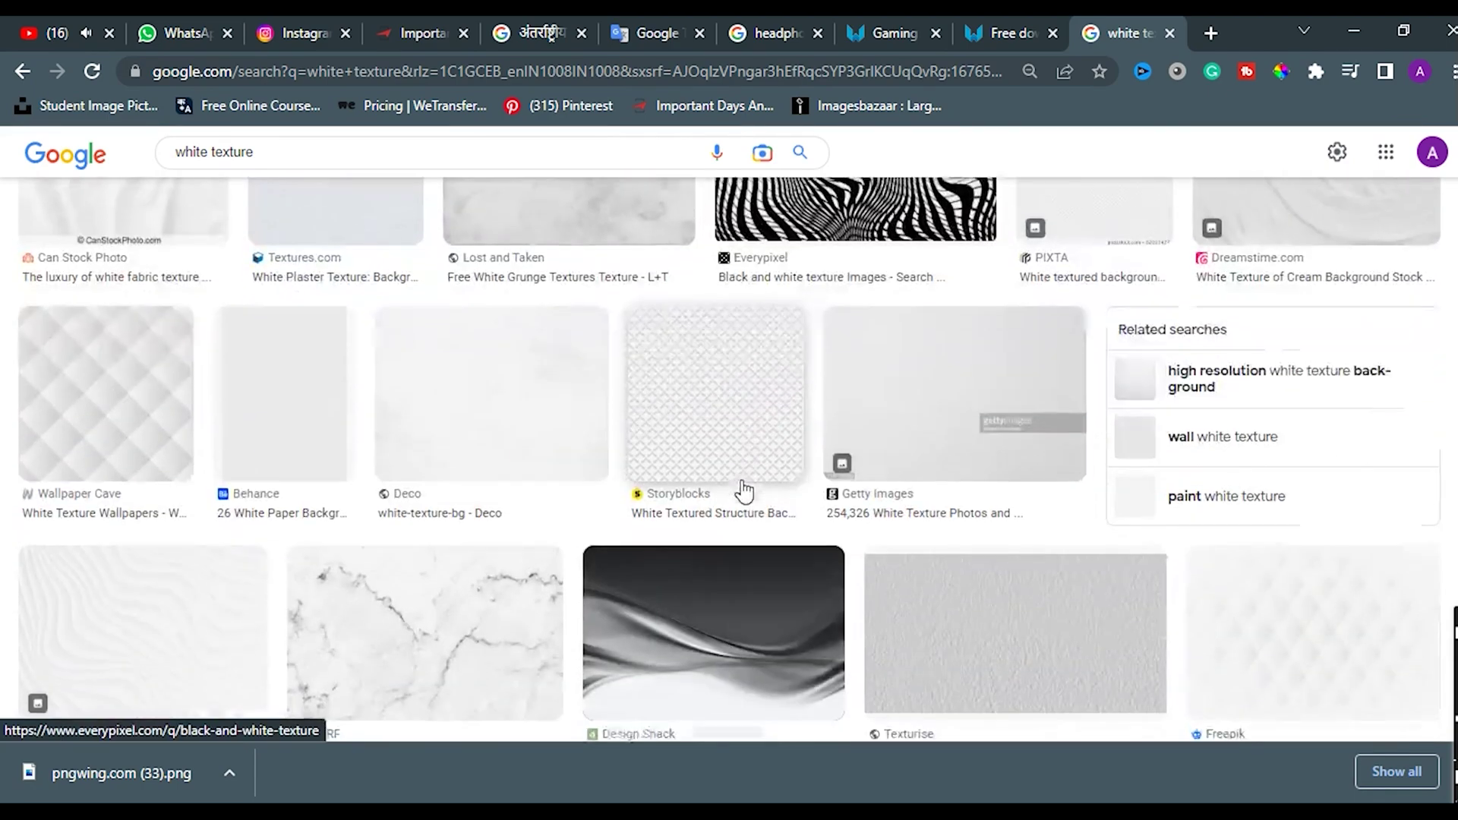
scroll(742, 492, down, 3)
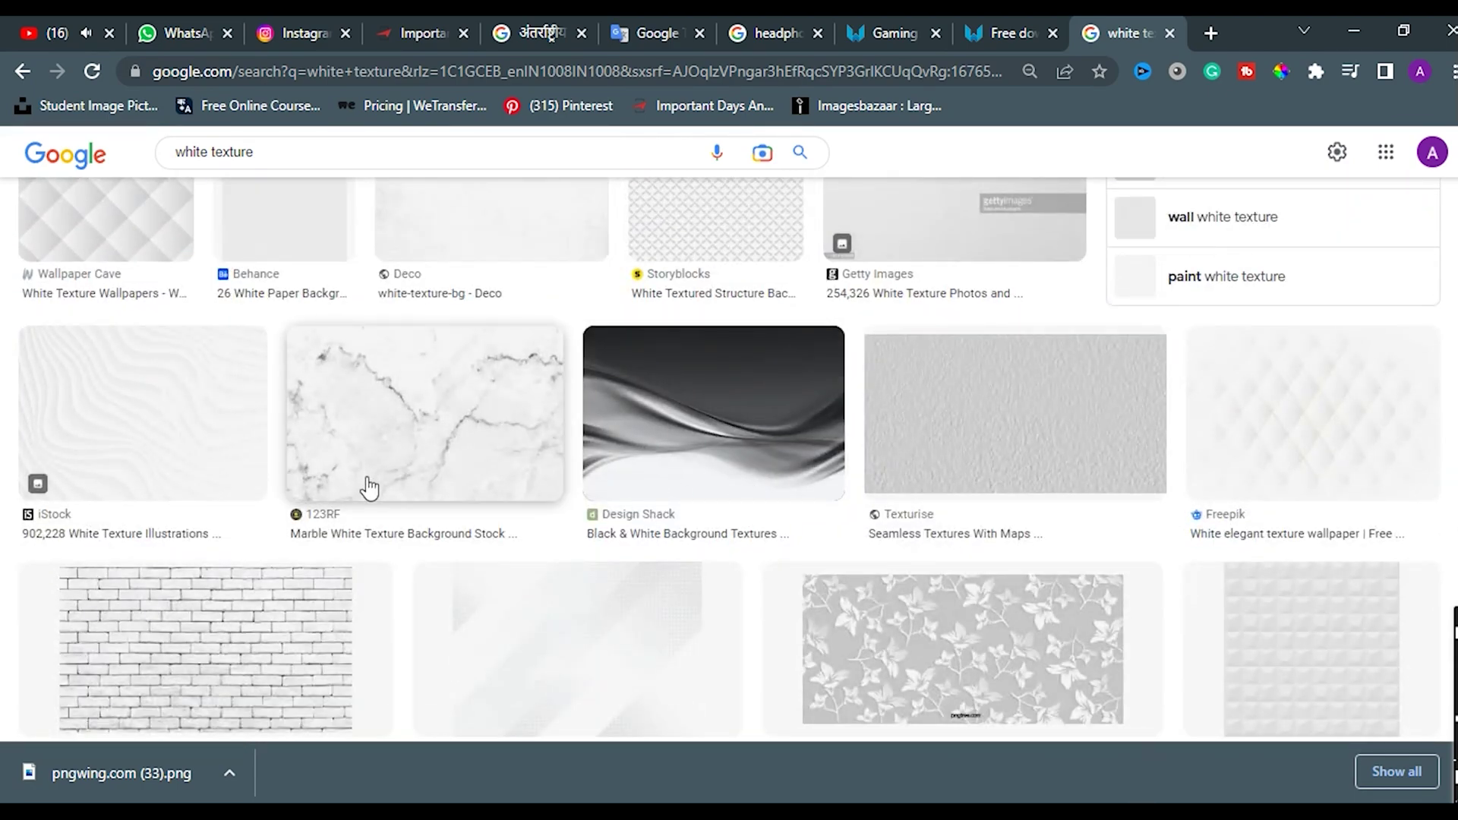
click(179, 442)
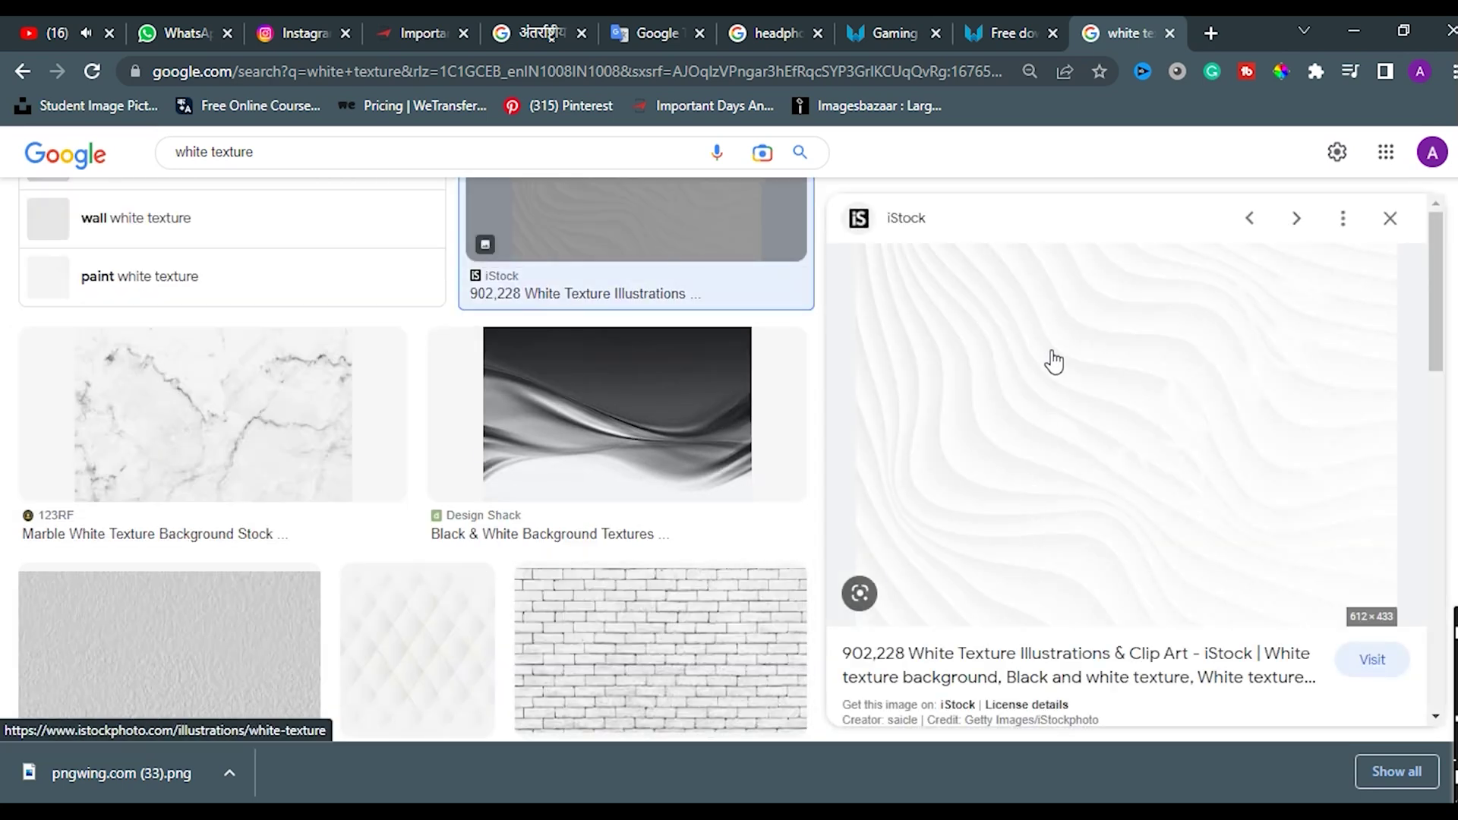
Copy the previewed wavy white texture image to the clipboard
right_click(1090, 331)
click(1175, 591)
right_click(977, 294)
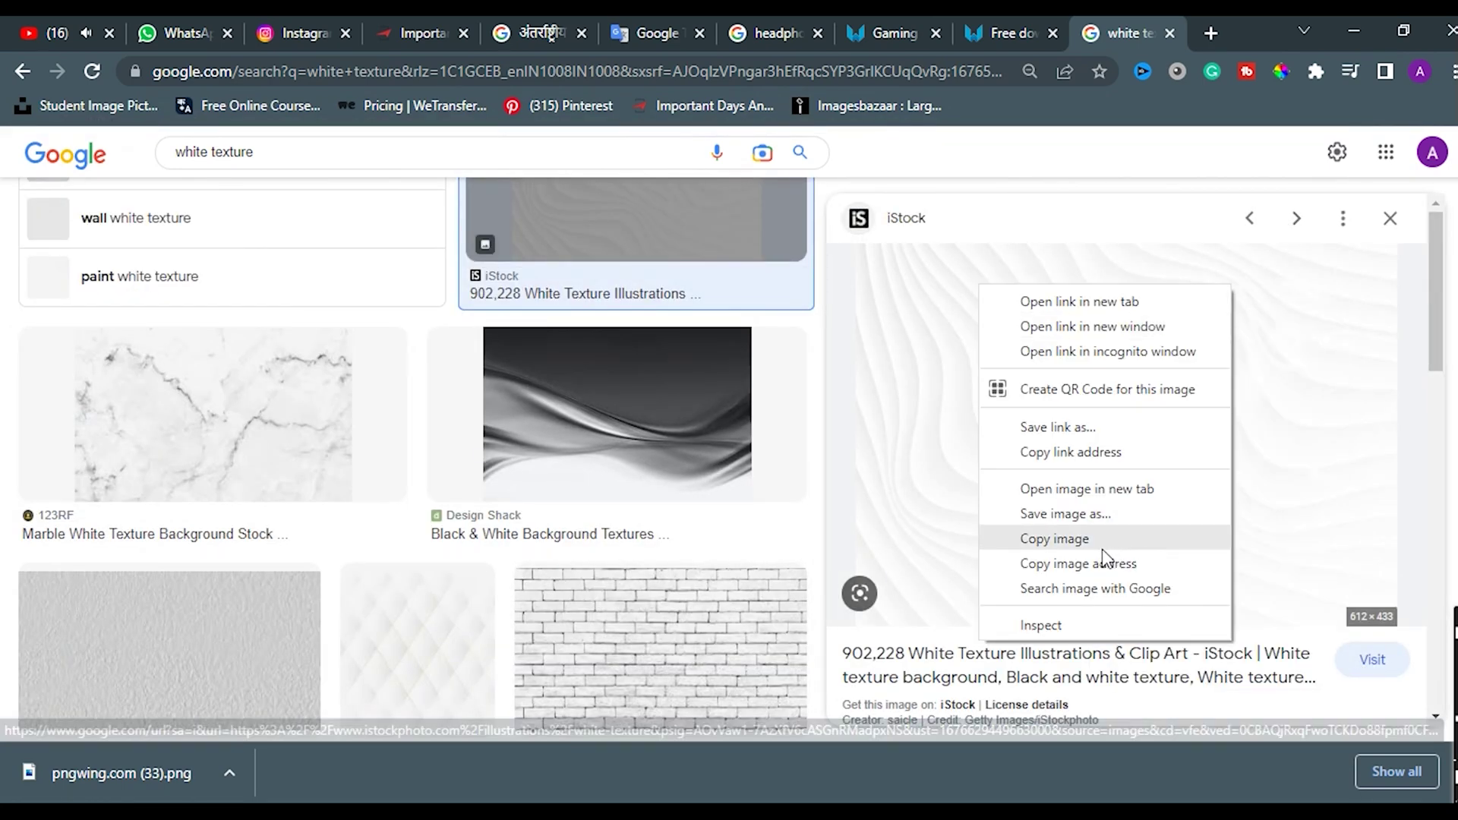
click(1106, 539)
right_click(1029, 312)
click(1120, 556)
Switch back to Photoshop, paste the texture directly above the Background layer and enlarge it to about 1700 px wide, covering the poster
key(alt+Tab)
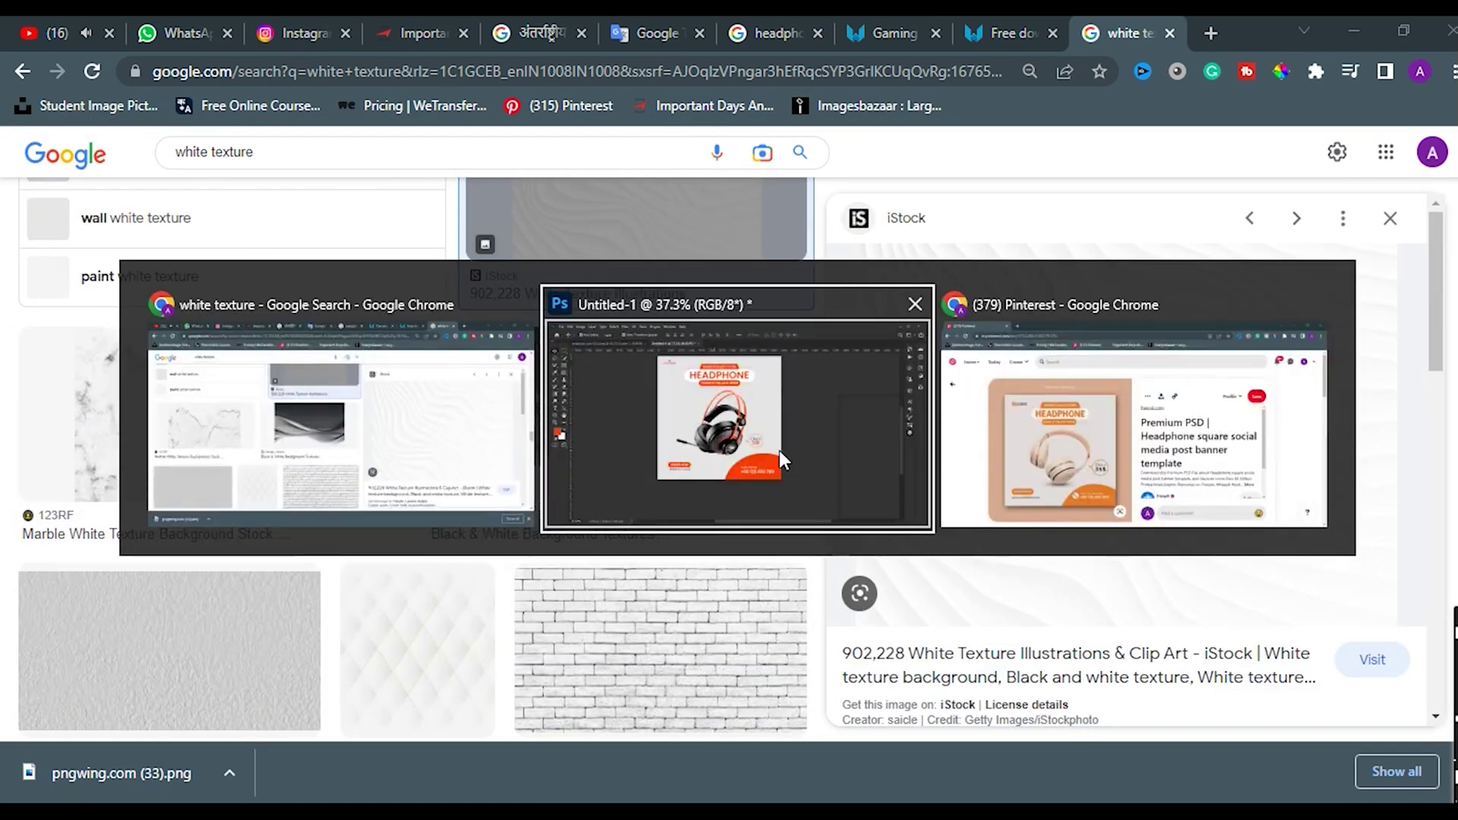
scroll(1327, 698, down, 5)
scroll(1329, 710, down, 2)
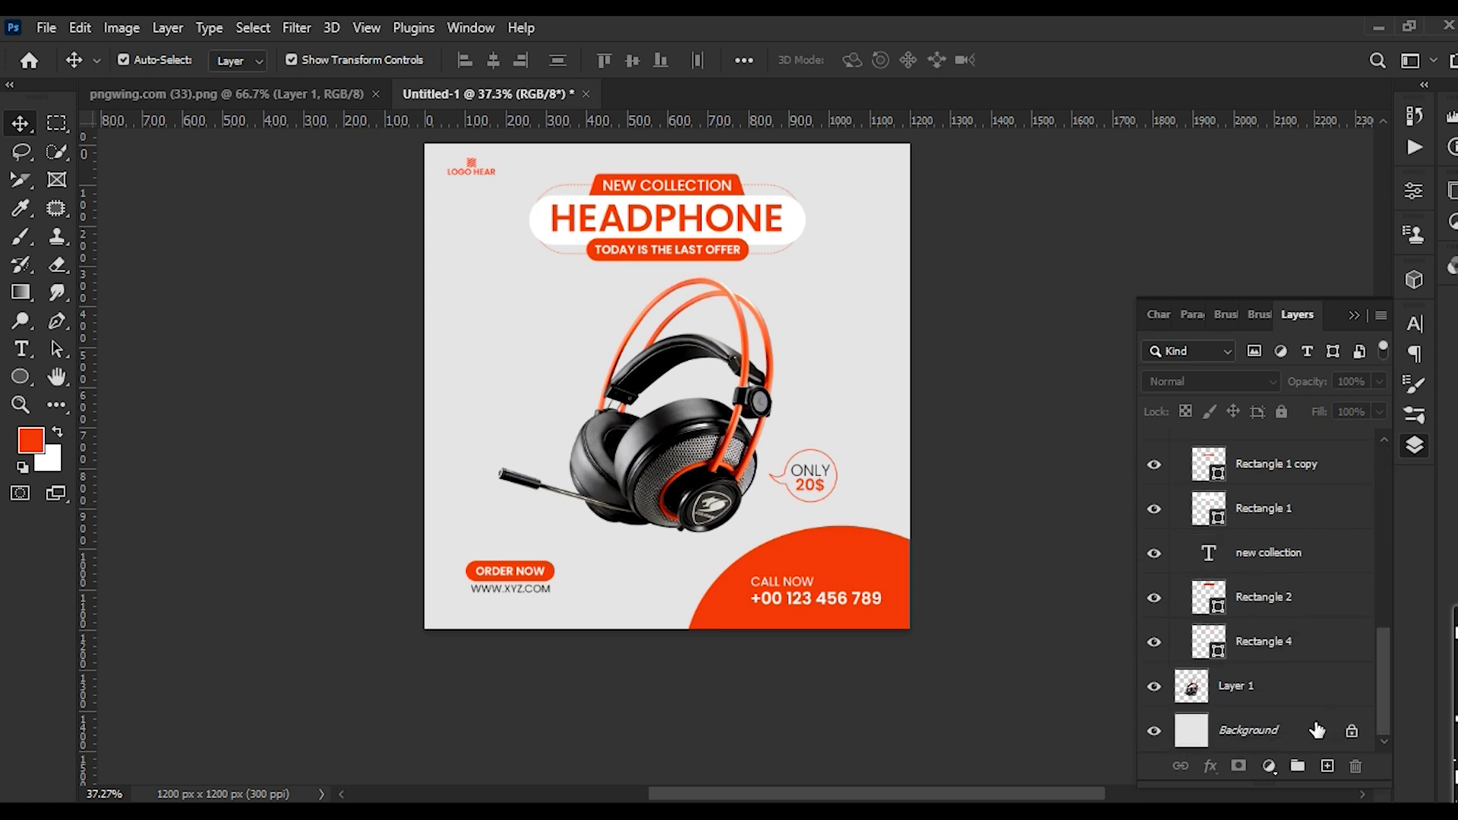
click(1317, 729)
key(ctrl+v)
drag(790, 295, 1053, 204)
key(Return)
Set the wavy texture layer's blend mode to Multiply
click(1254, 389)
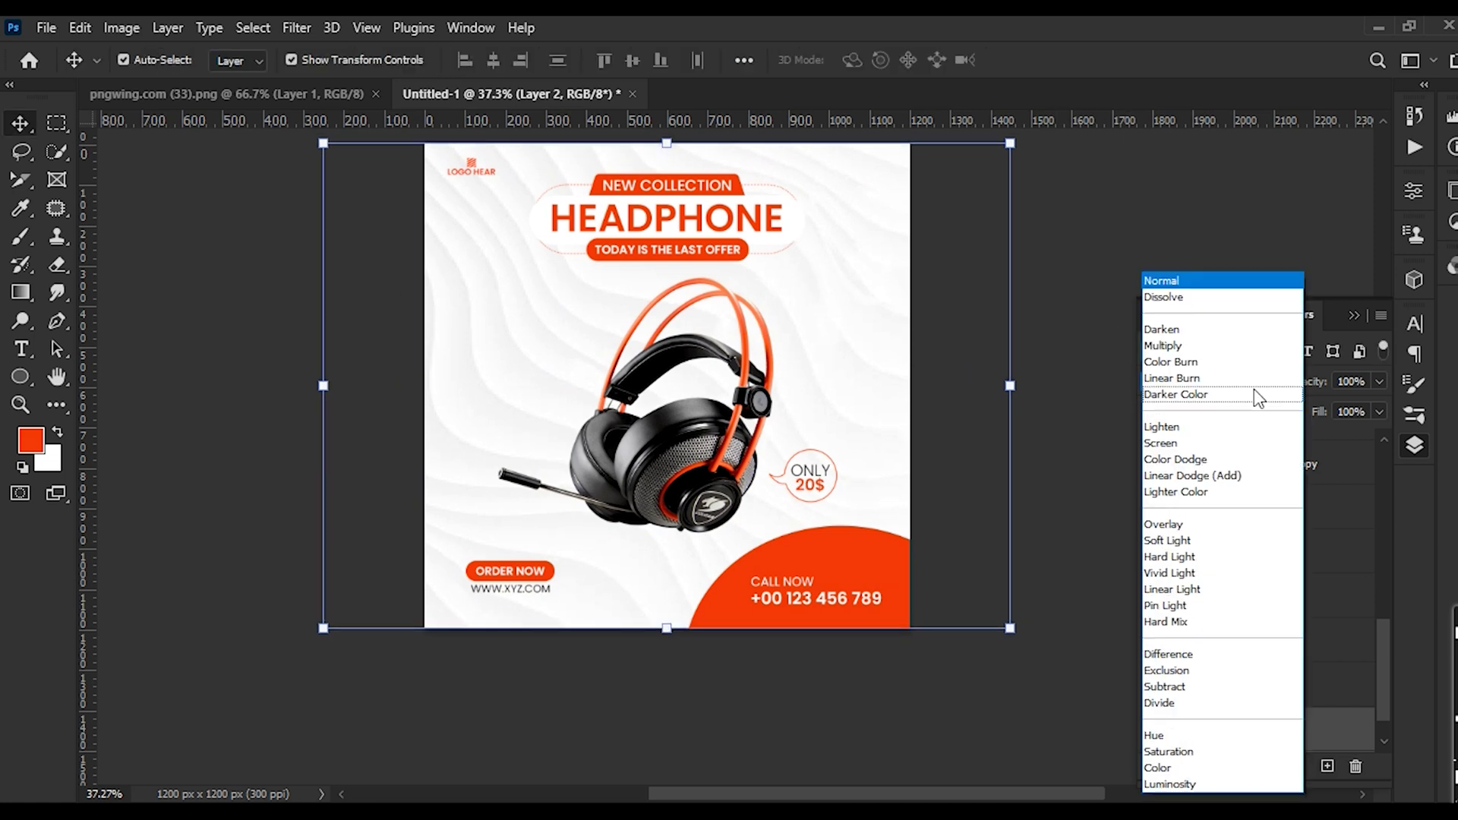
click(1193, 346)
click(1102, 573)
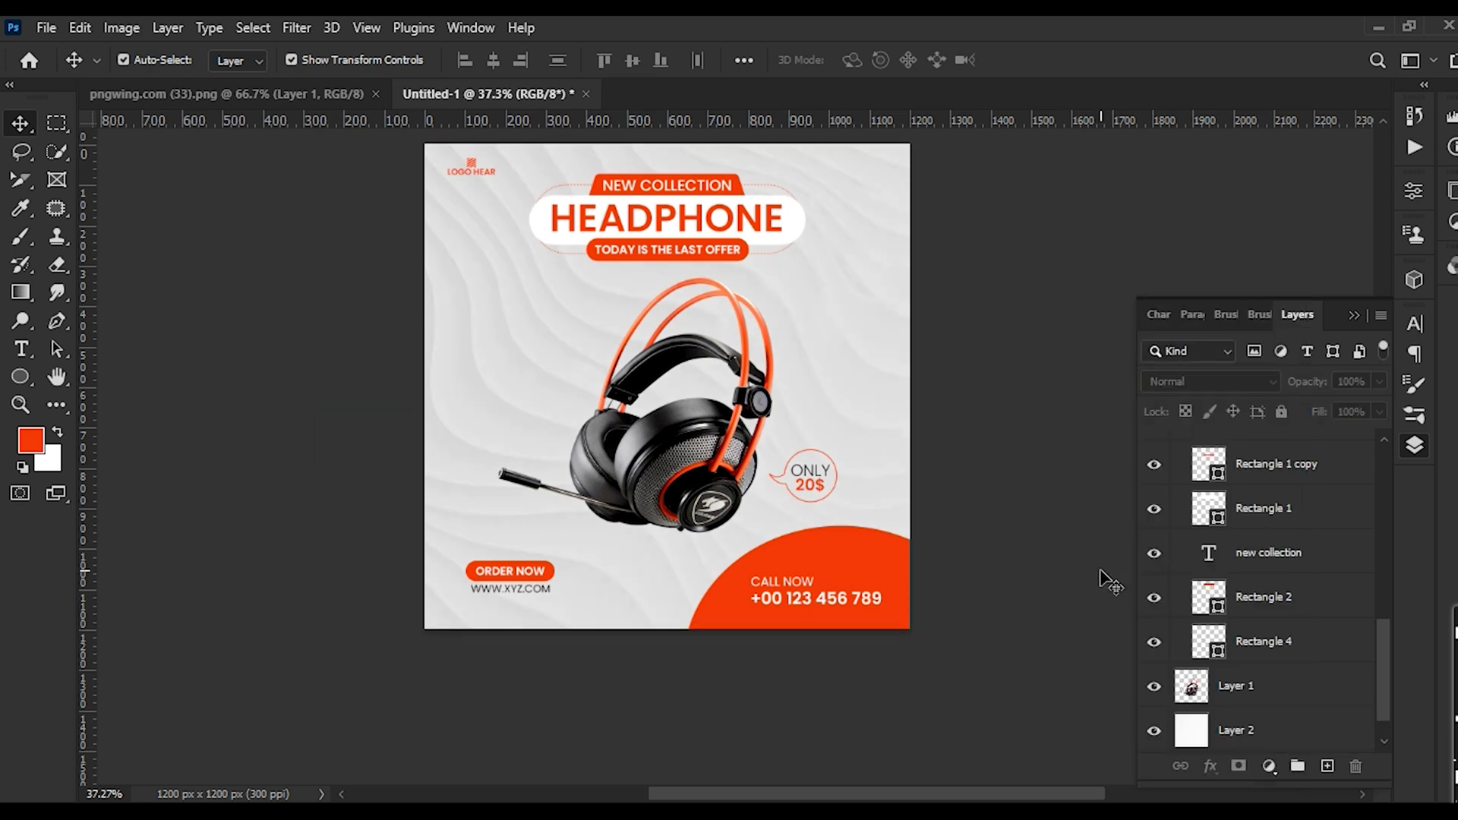
click(718, 459)
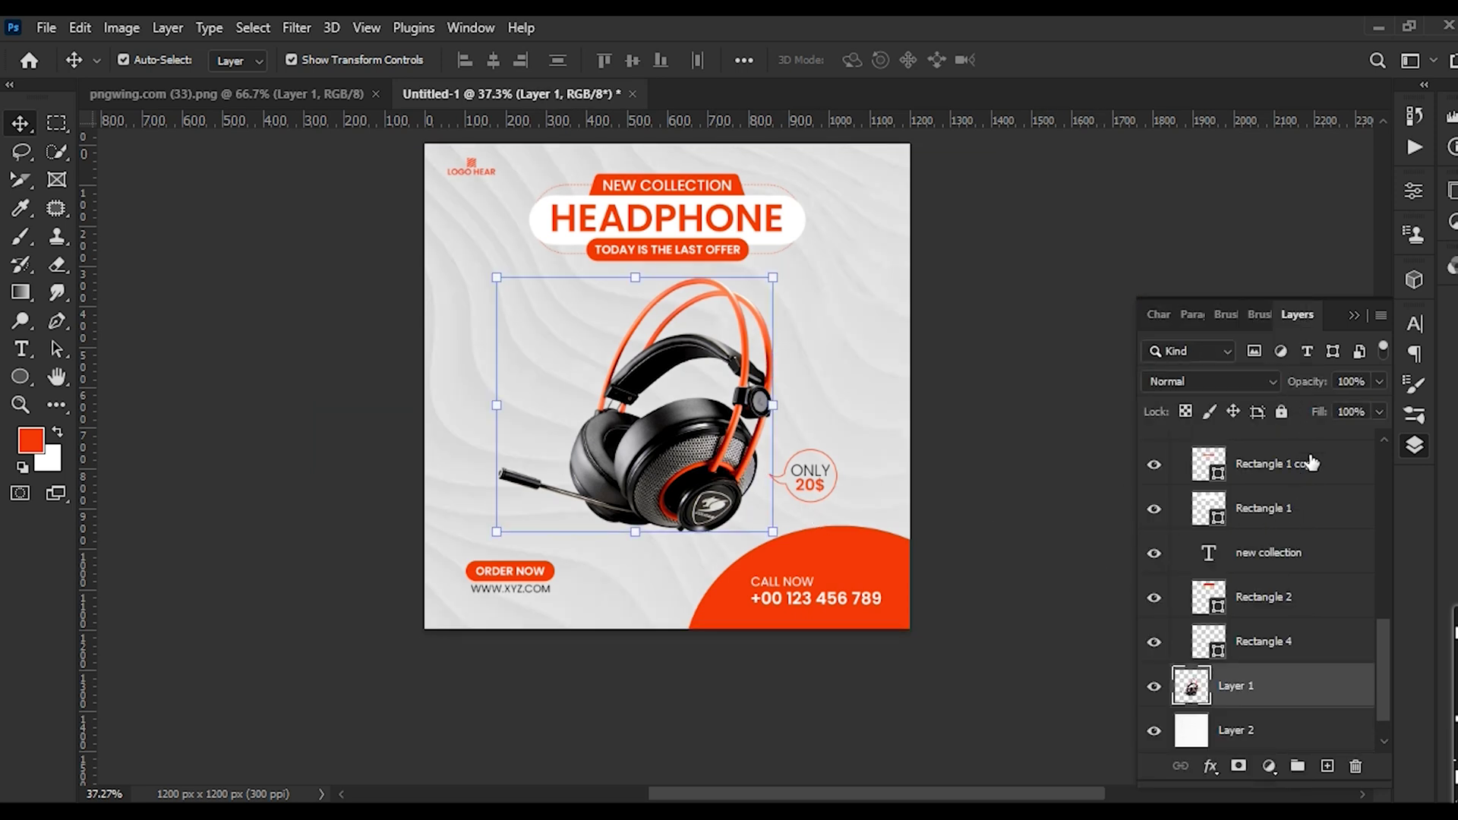
text(50)
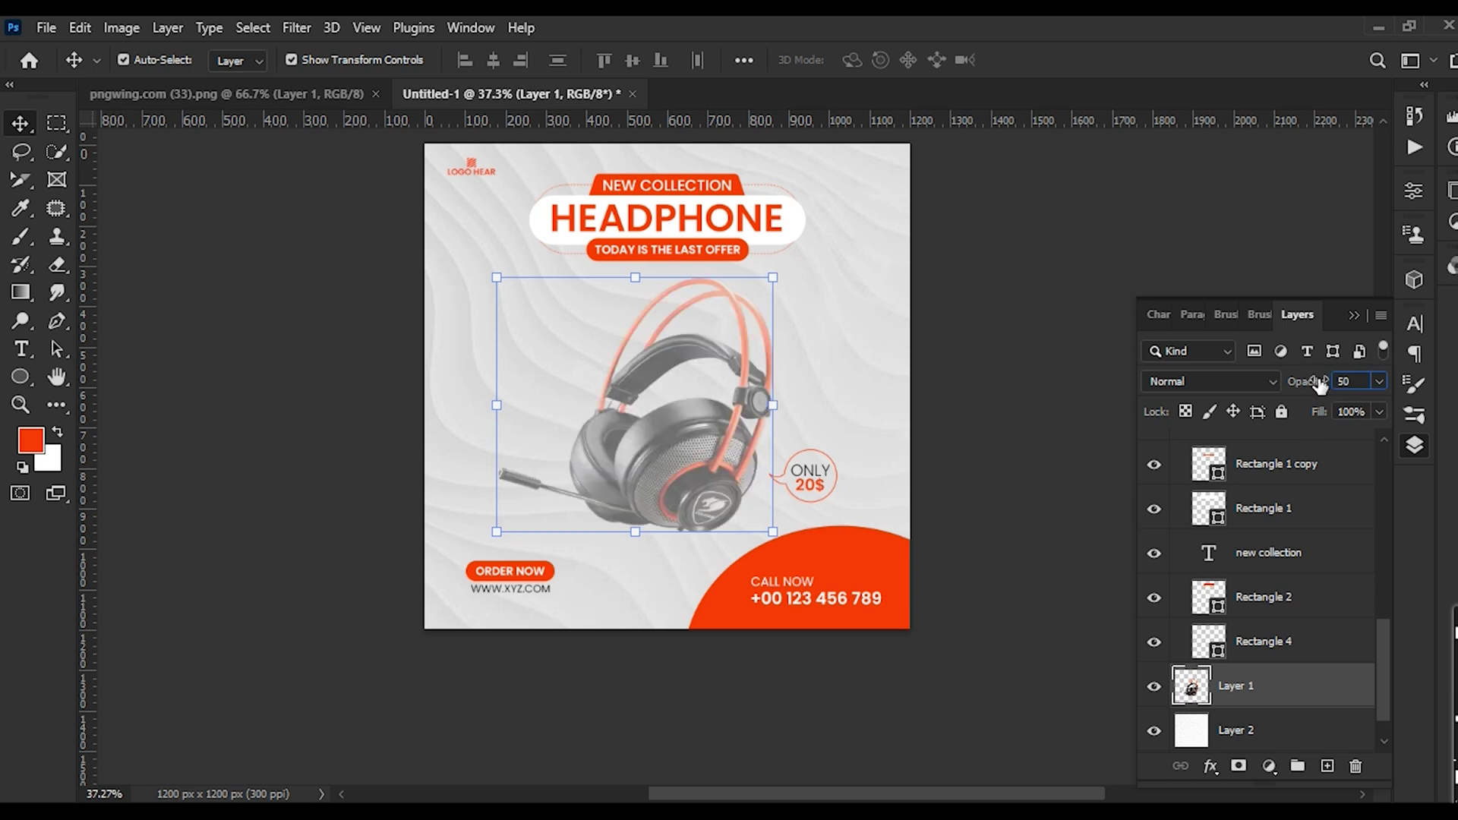
key(ctrl+z)
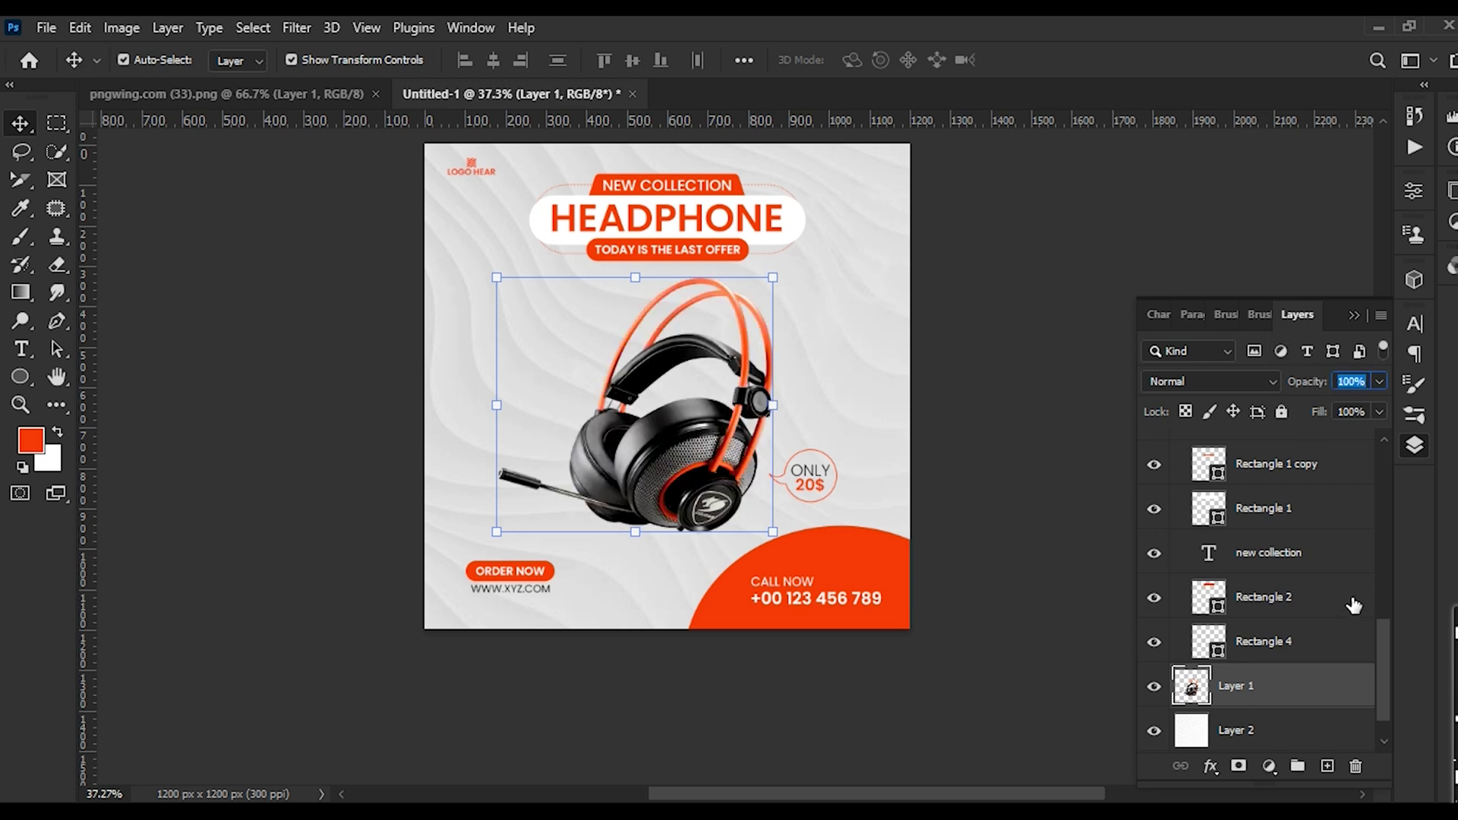
Set the wavy texture layer's opacity to 50% and lock the layer
scroll(1354, 605, down, 1)
click(1268, 687)
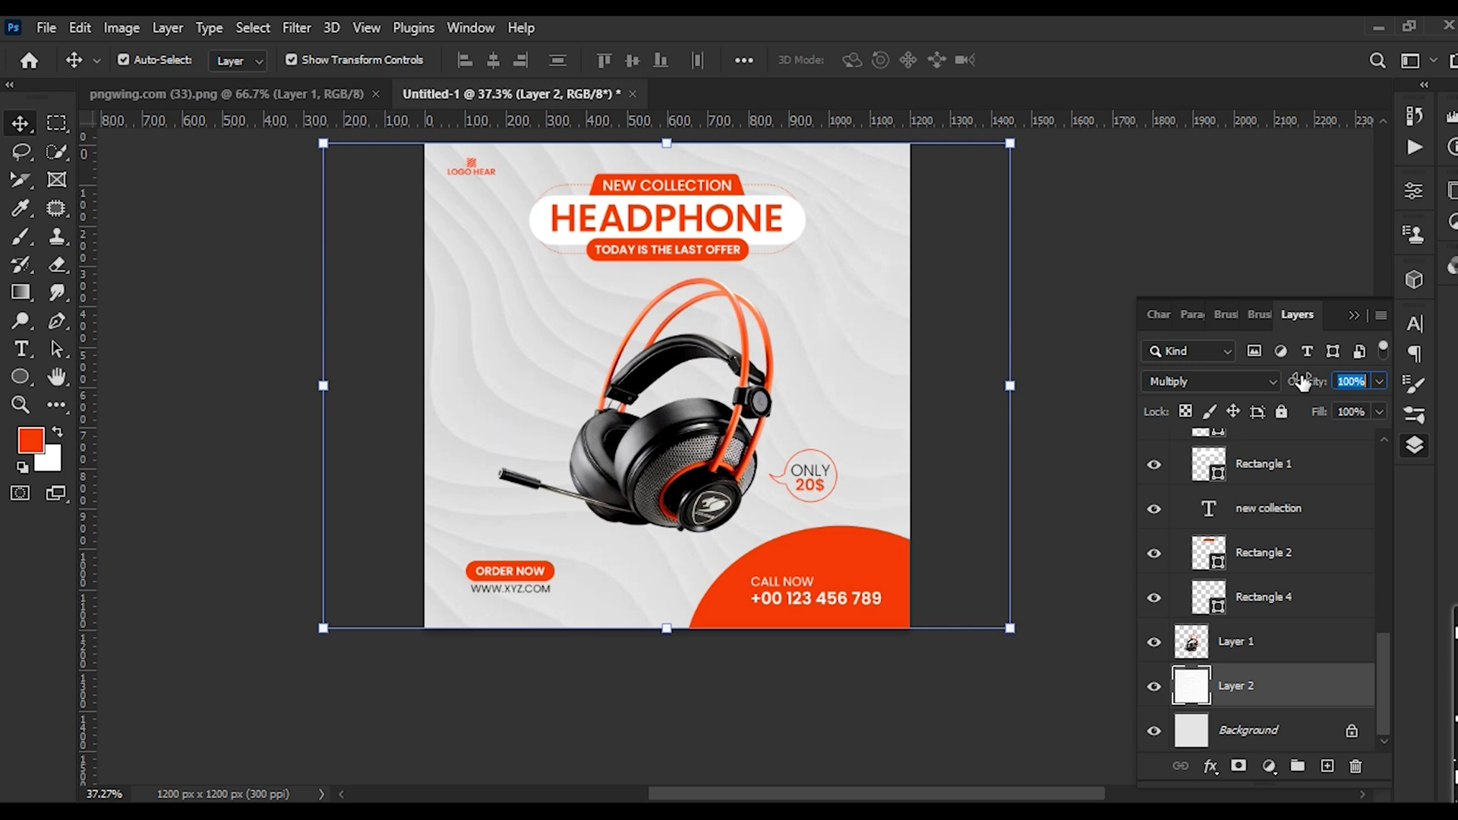
text(50)
key(ctrl+slash)
scroll(891, 455, down, 3)
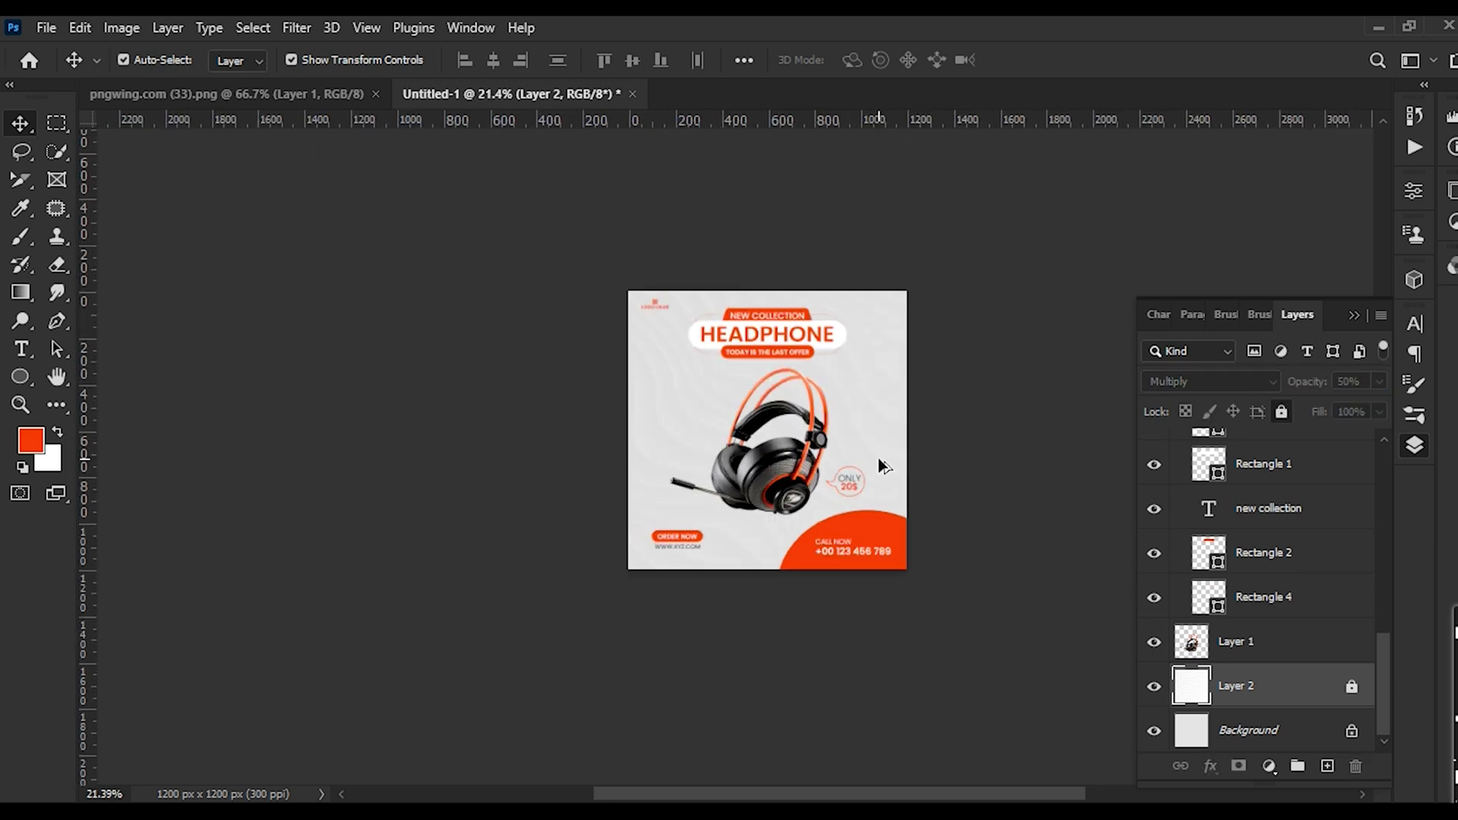
click(934, 498)
scroll(869, 455, up, 3)
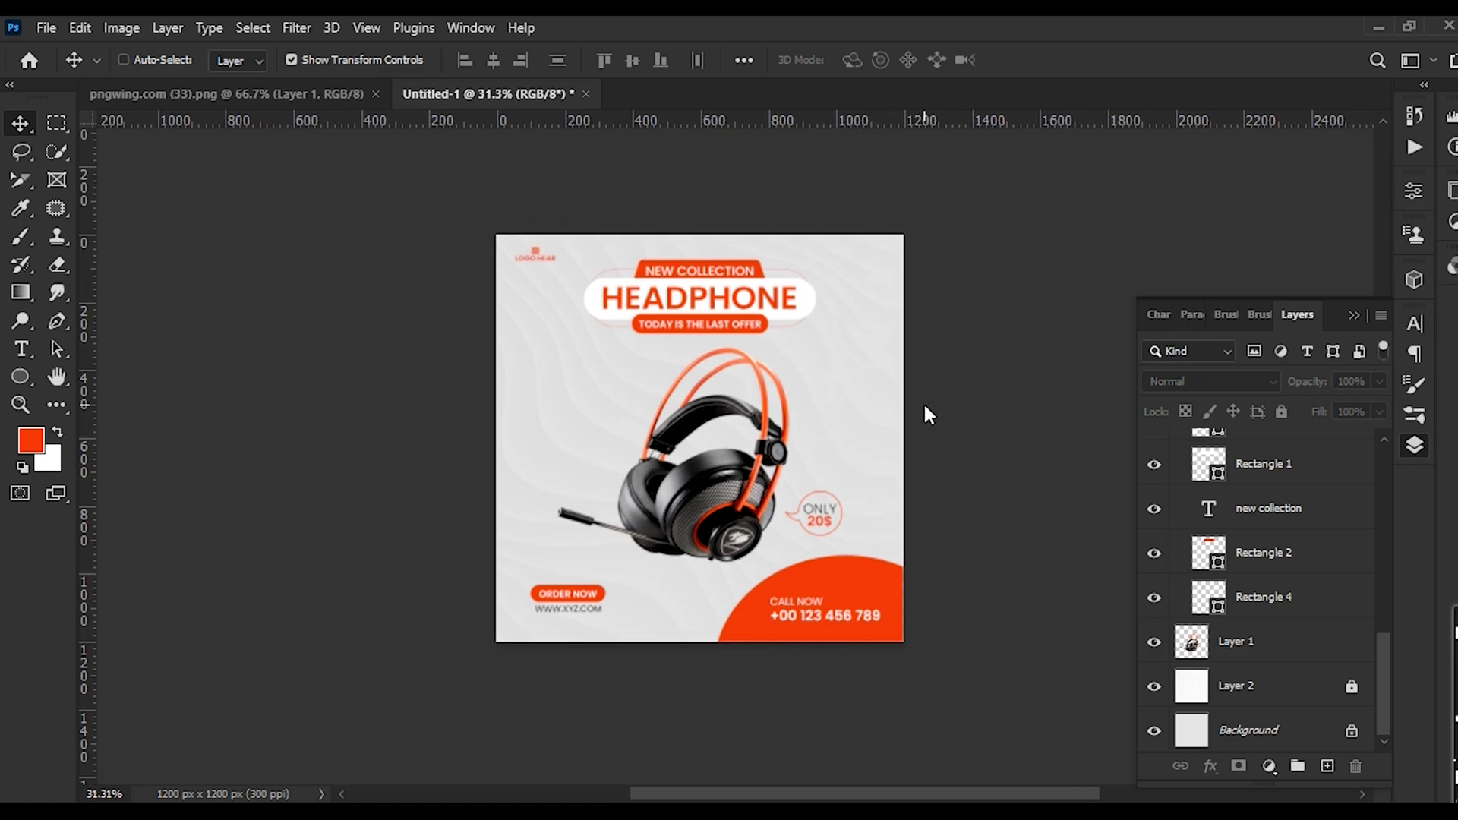
key(ctrl+s)
click(872, 692)
Add a Drop Shadow effect to the headphone image layer through its blending options
scroll(687, 492, up, 2)
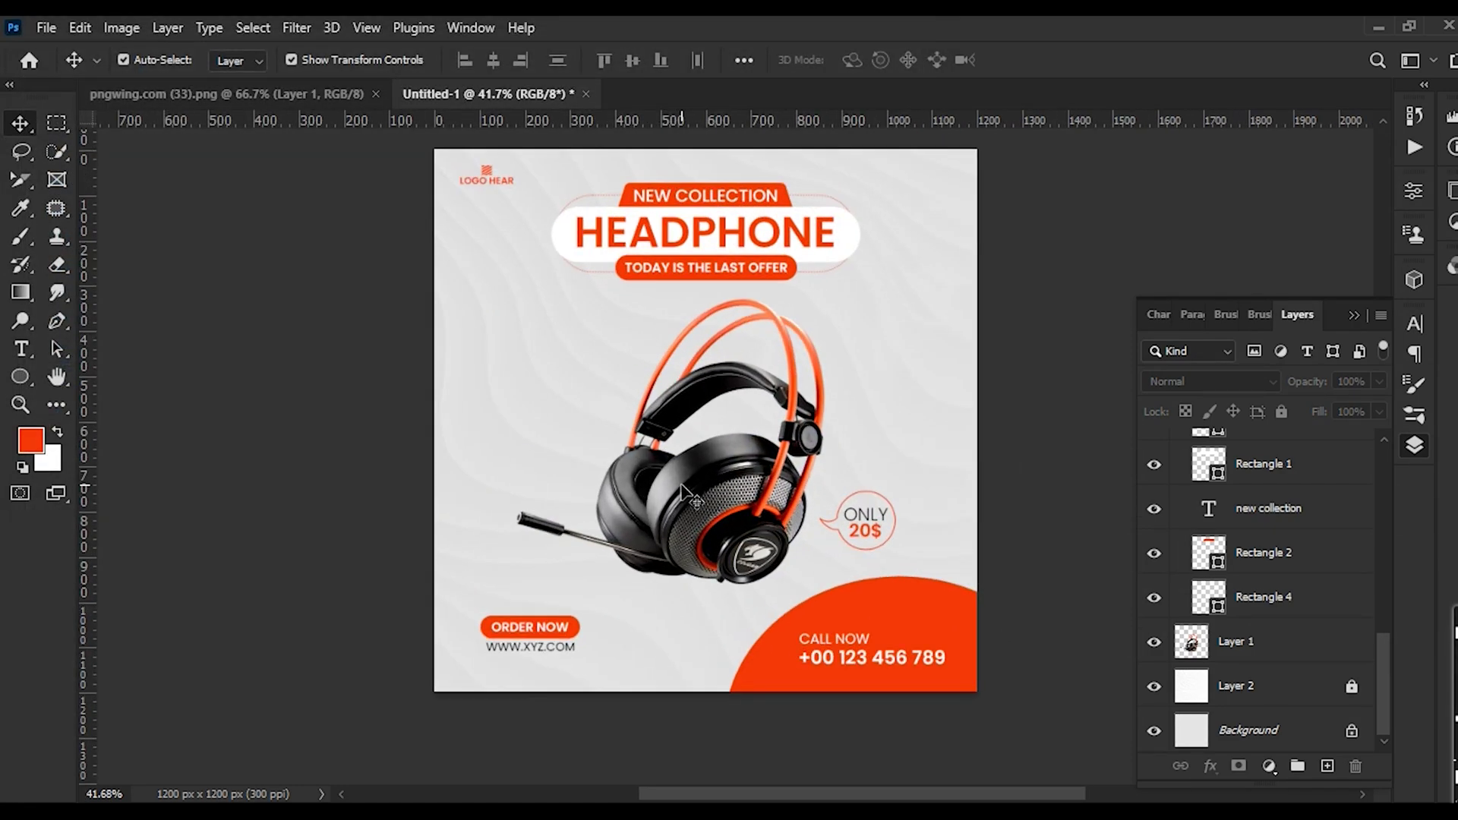
click(756, 507)
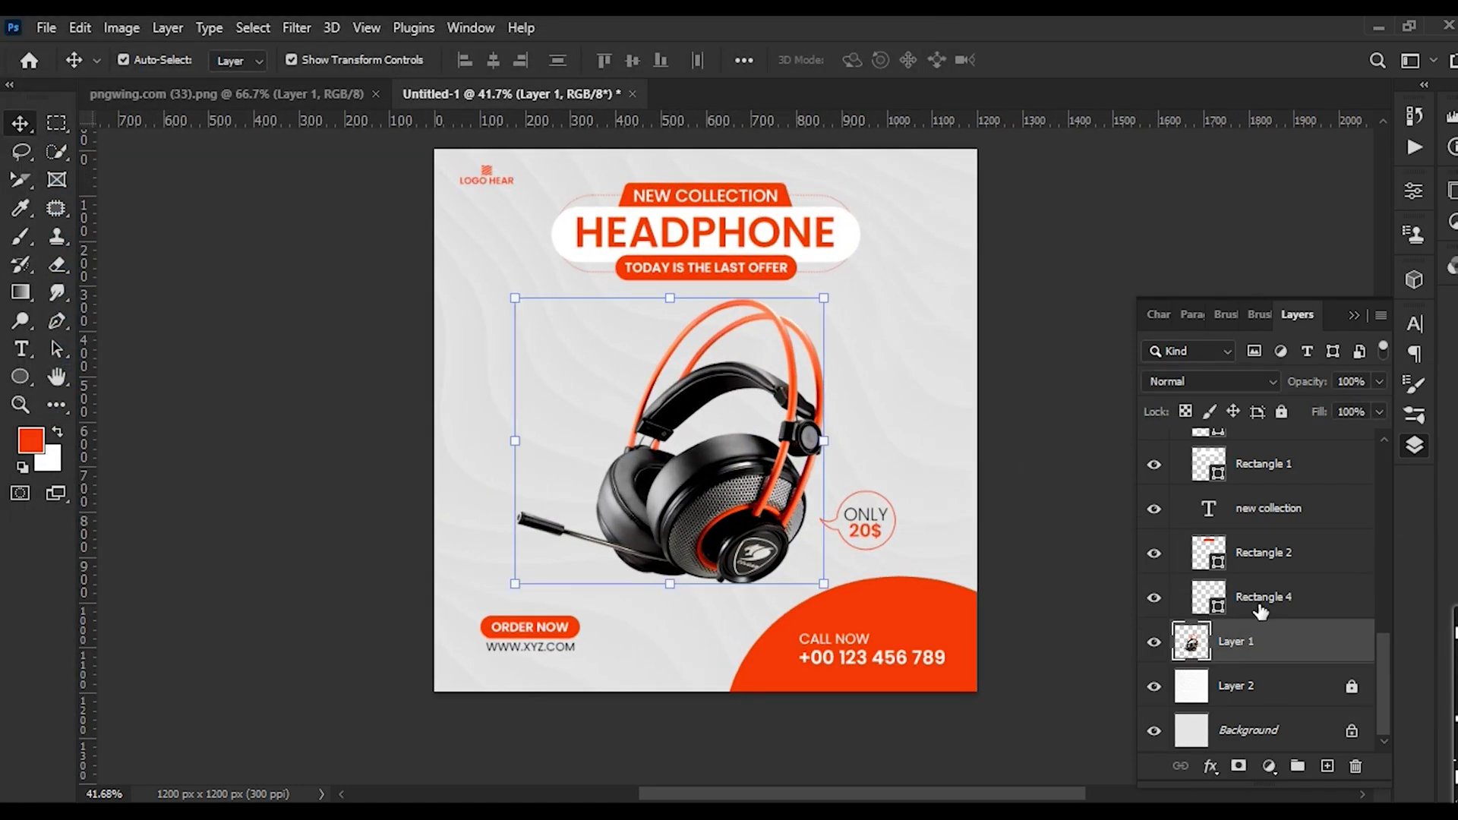
right_click(1256, 641)
click(986, 47)
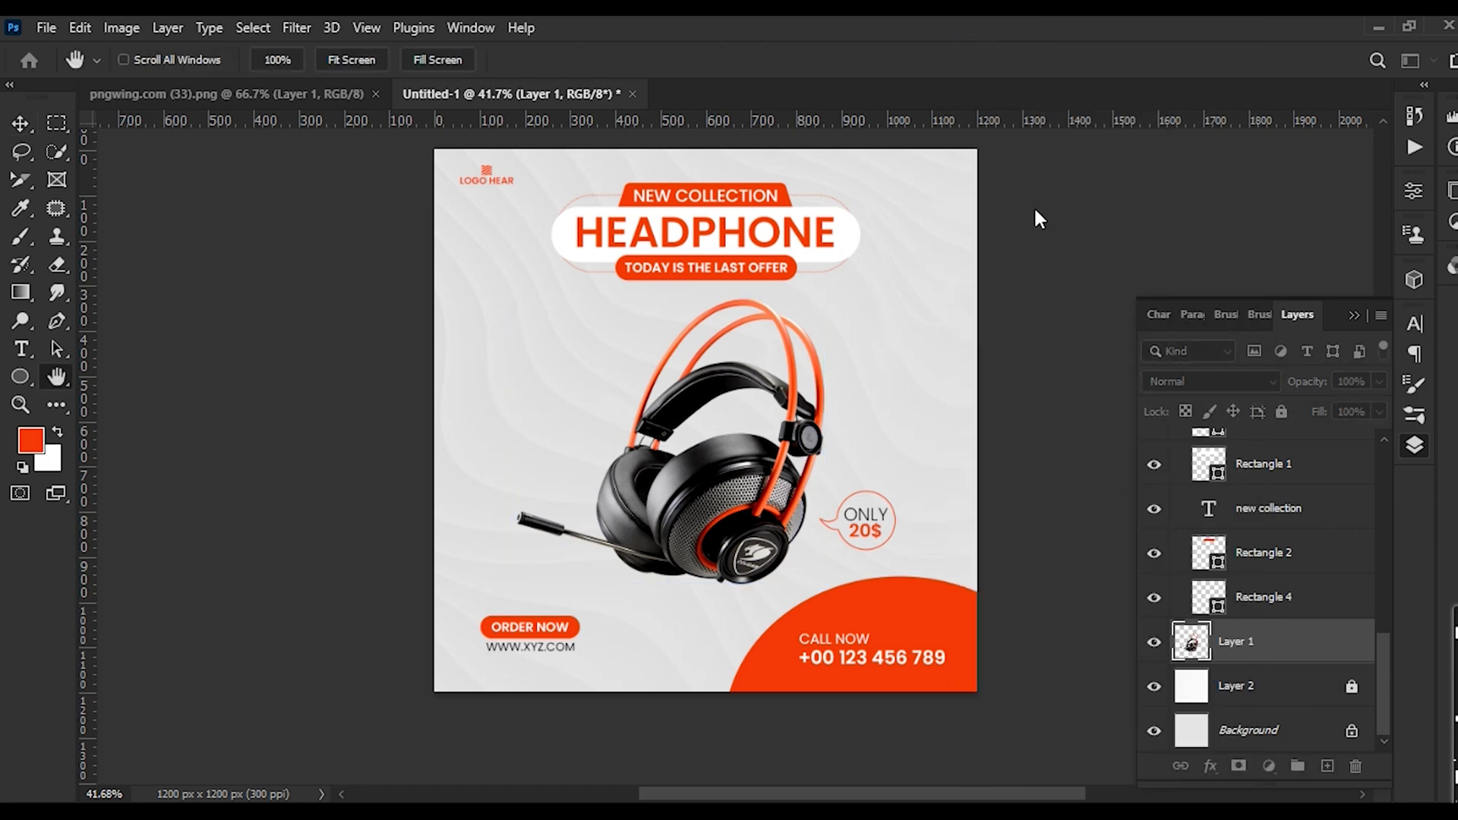
drag(715, 179, 1116, 165)
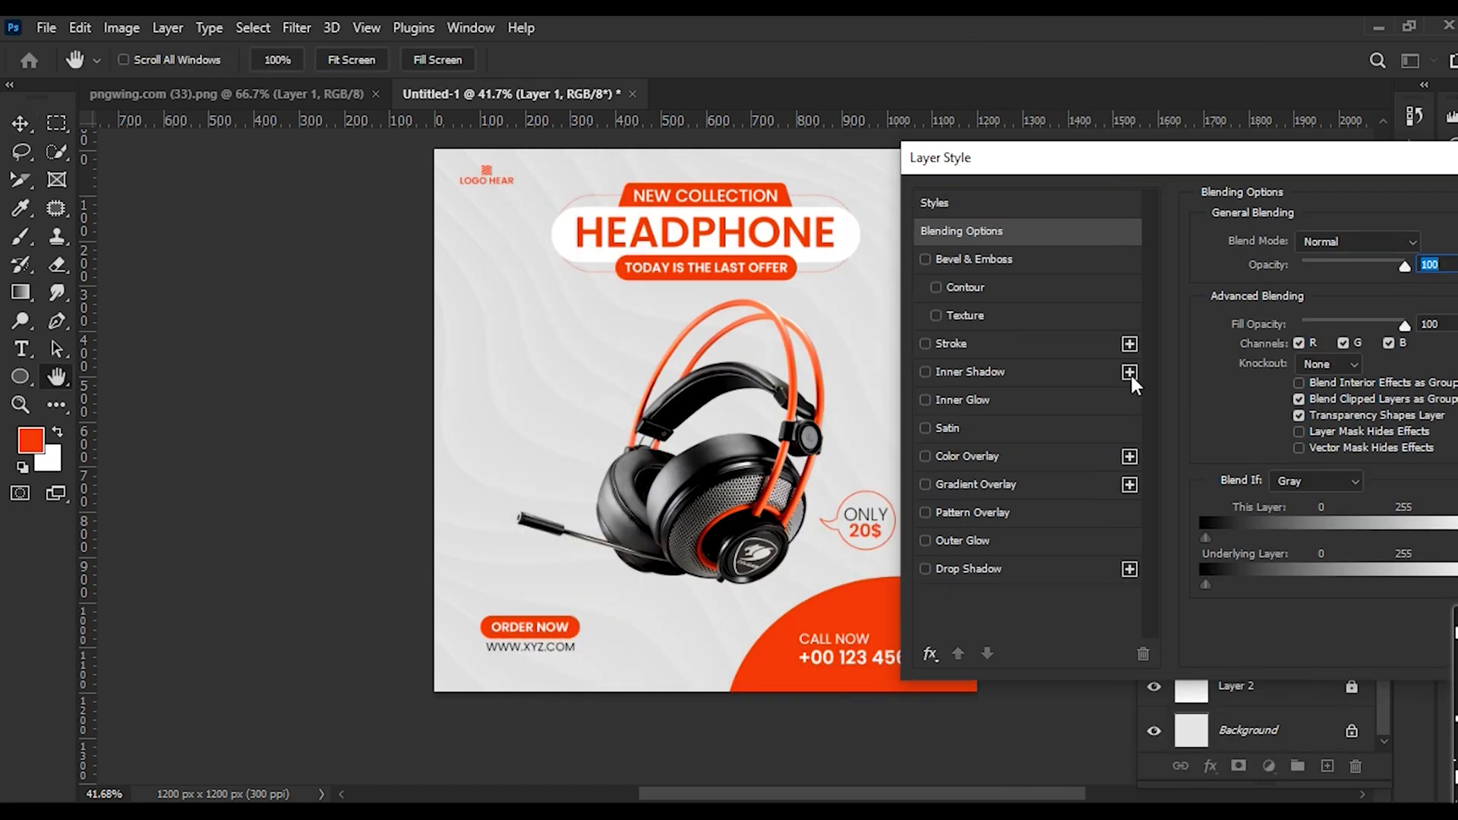
click(962, 571)
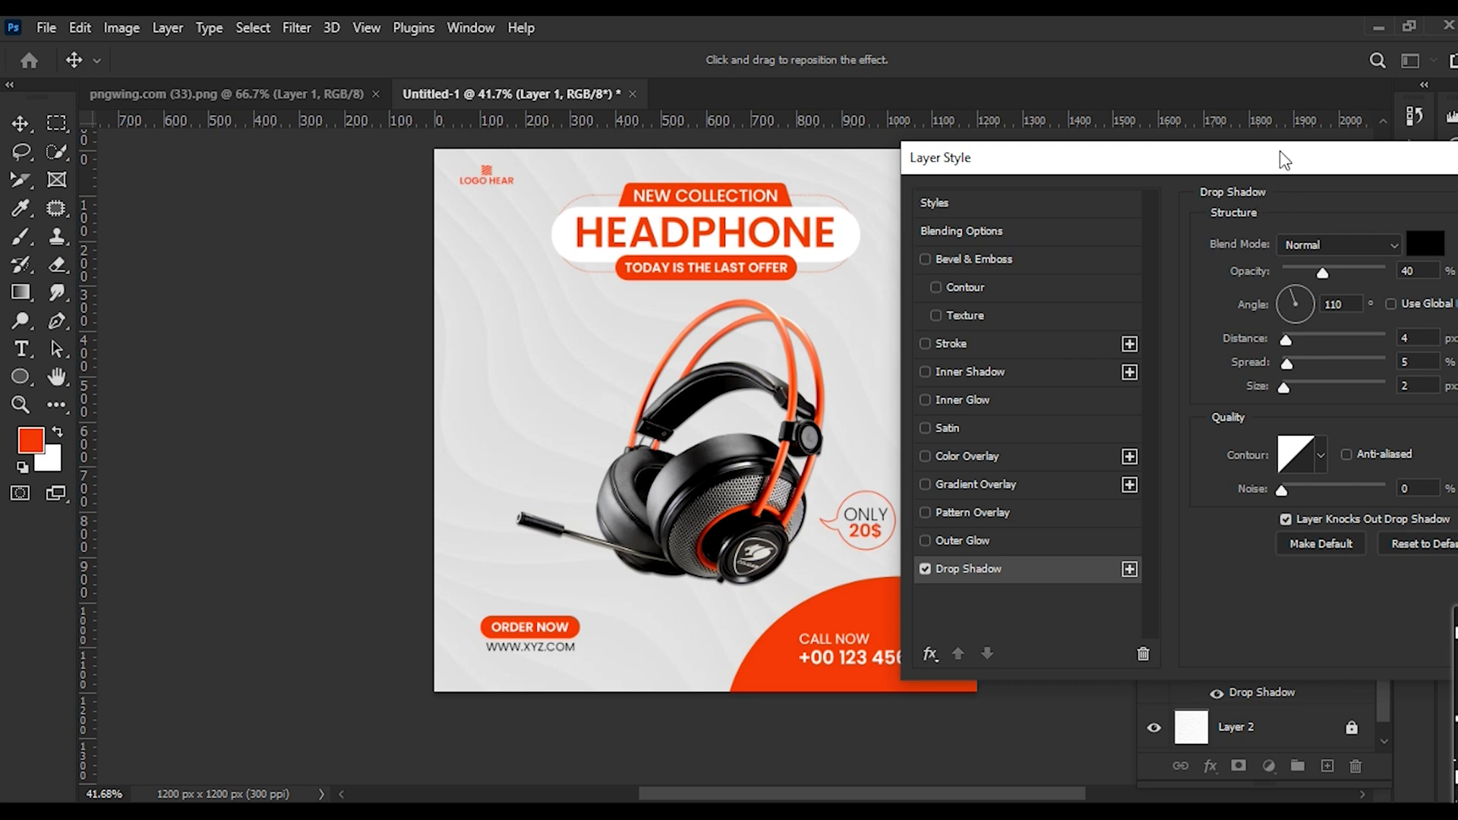
Set the headphone's drop shadow to a distance of 22 px and an opacity of 11%, and apply the layer style
drag(1283, 159, 1196, 154)
drag(1200, 340, 1218, 334)
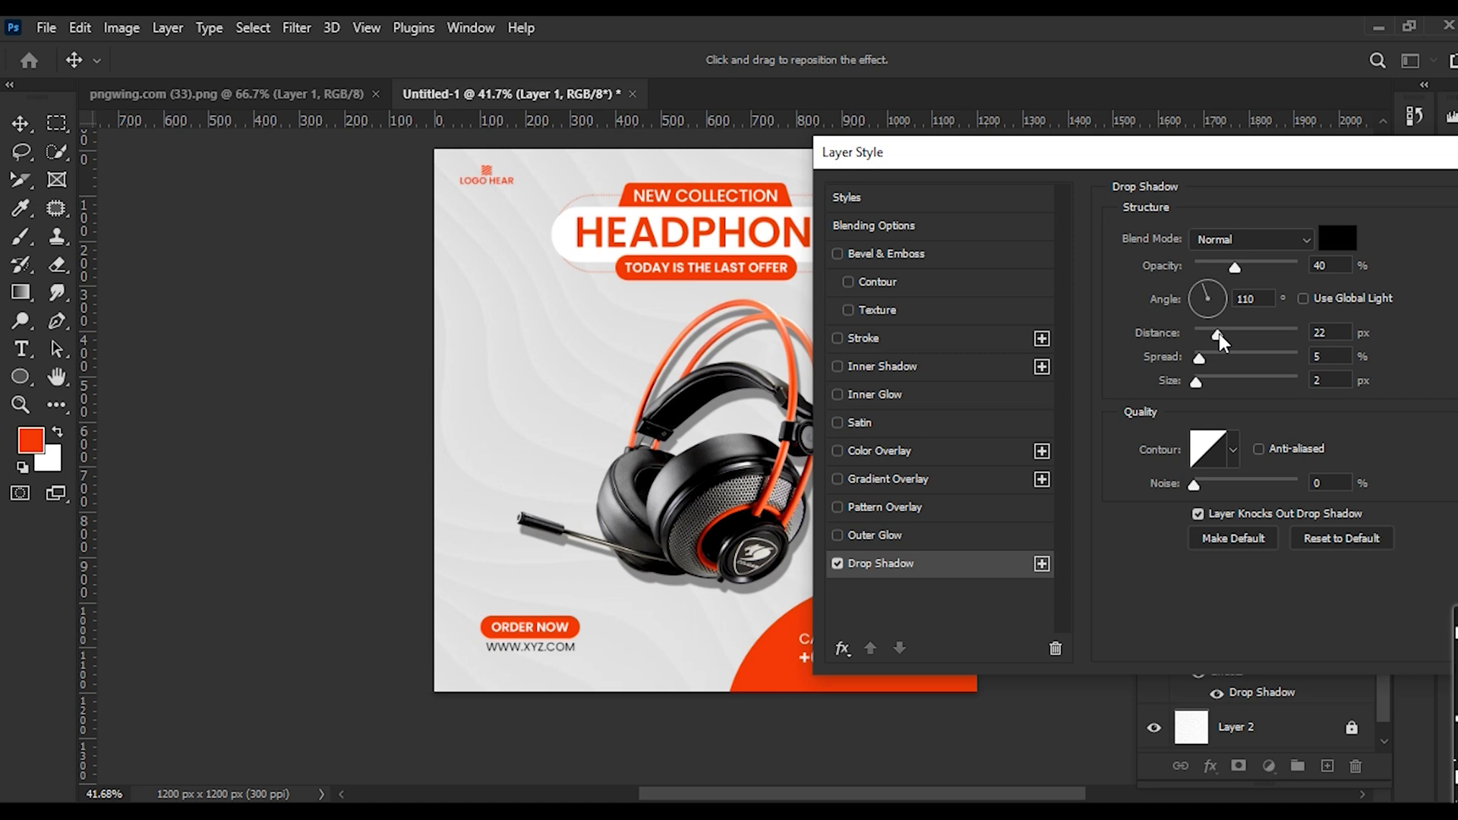
click(1219, 334)
drag(1238, 264, 1208, 268)
drag(1217, 151, 875, 130)
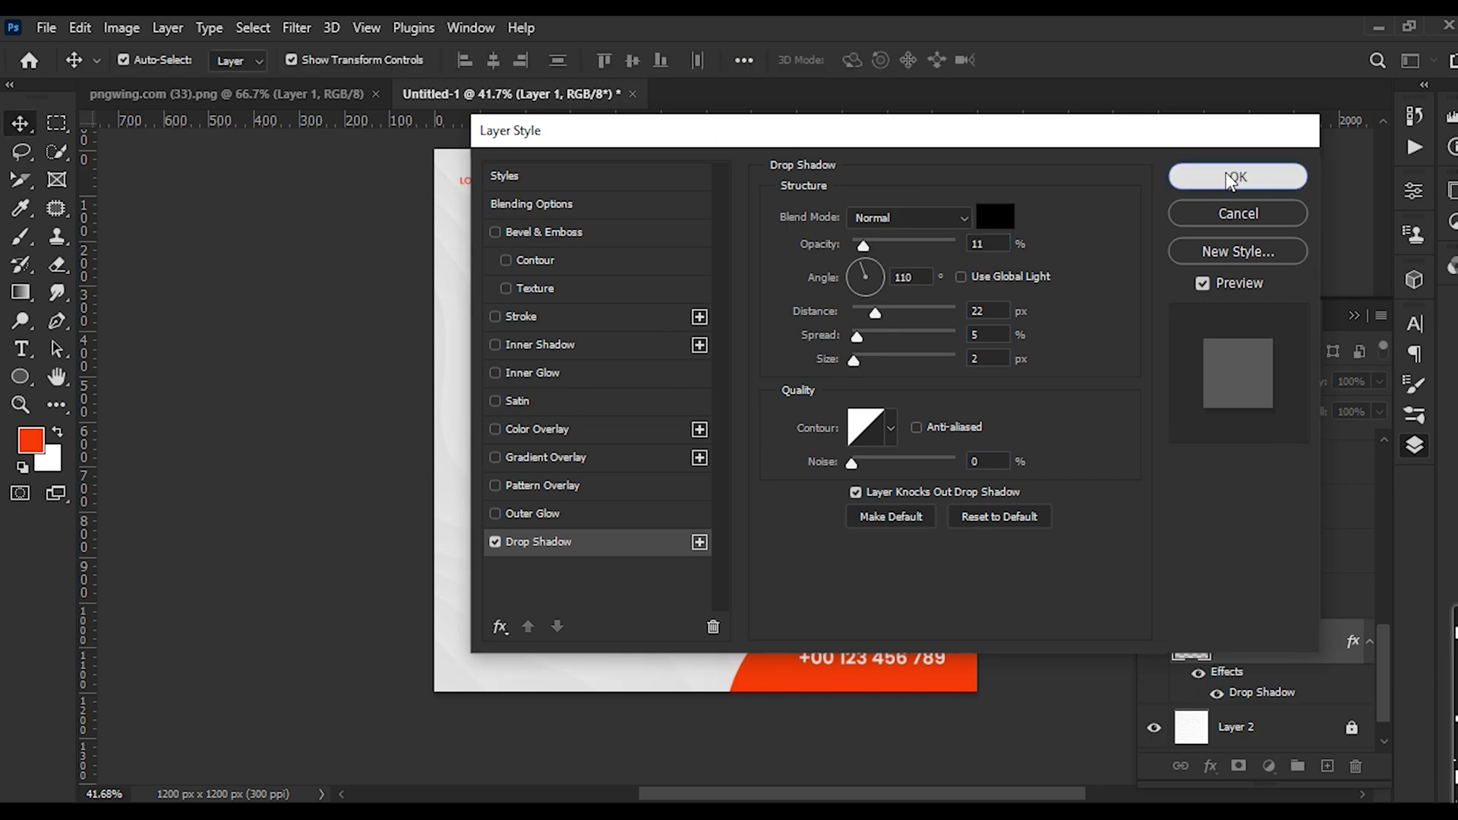
click(1231, 180)
scroll(1058, 413, down, 2)
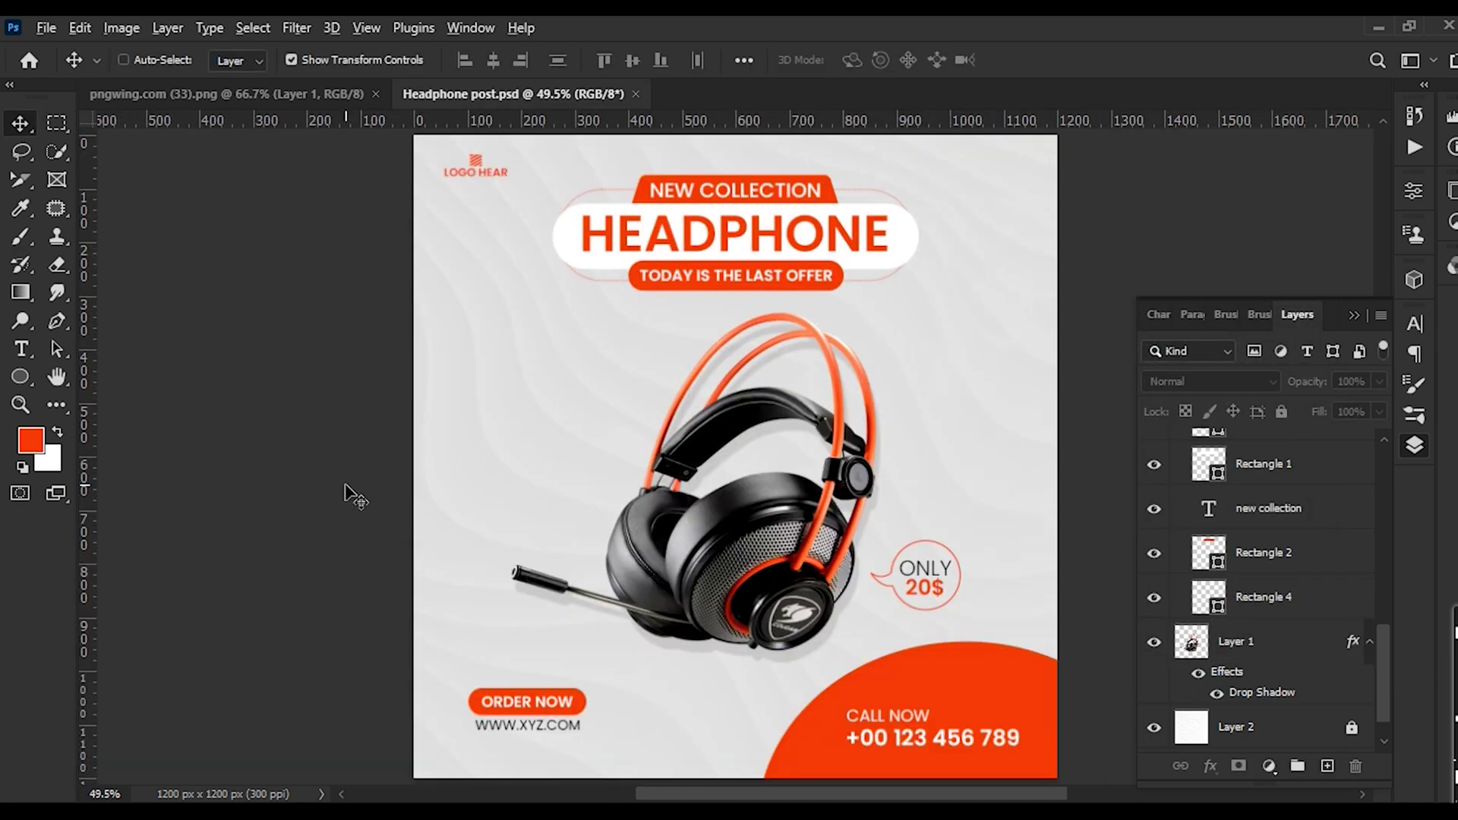
Export the poster for web as a maximum-quality JPEG named Headphone-post.jpg on the Desktop
key(ctrl+alt+shift+s)
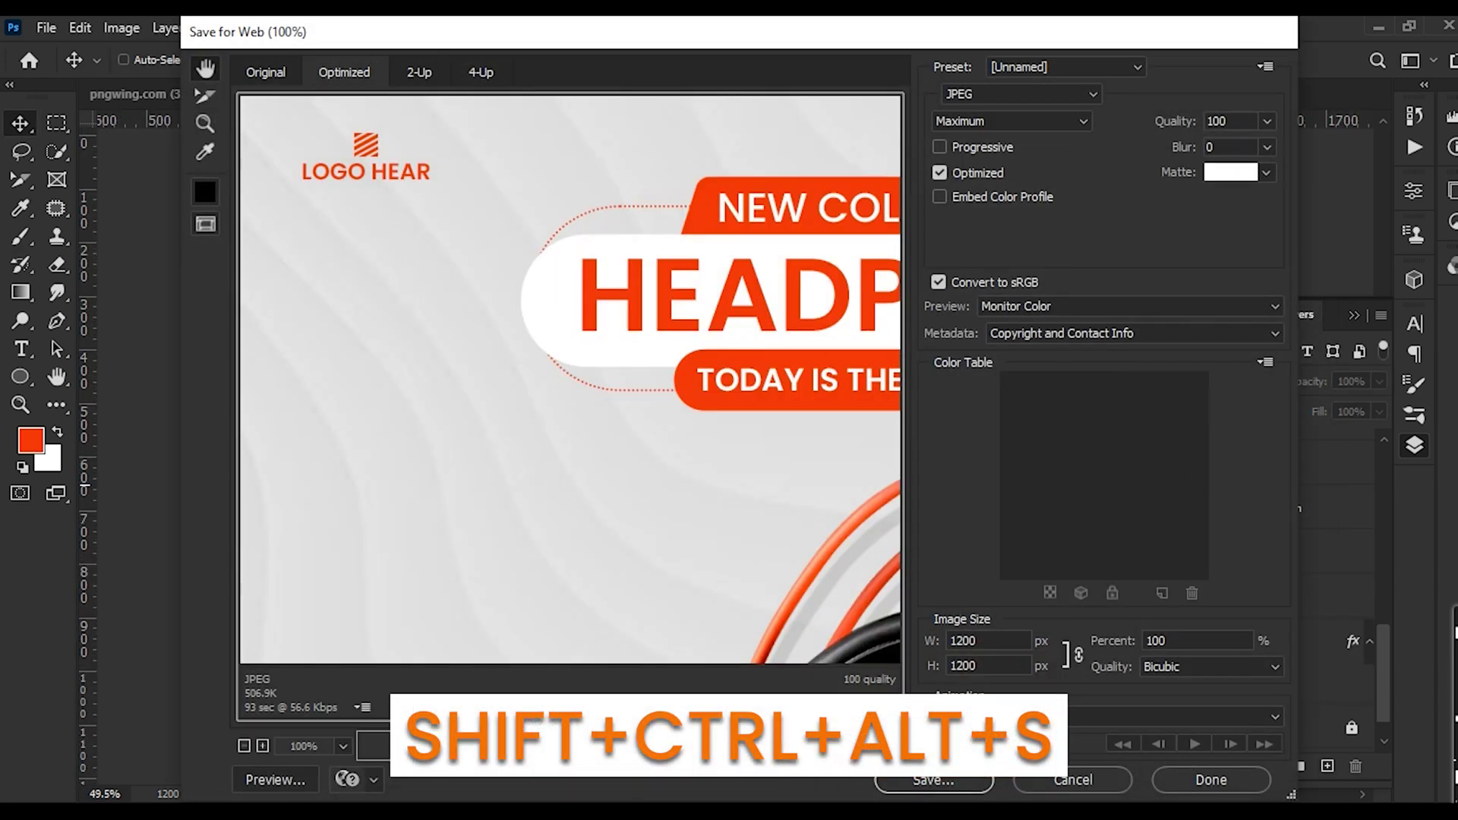
click(934, 780)
click(243, 220)
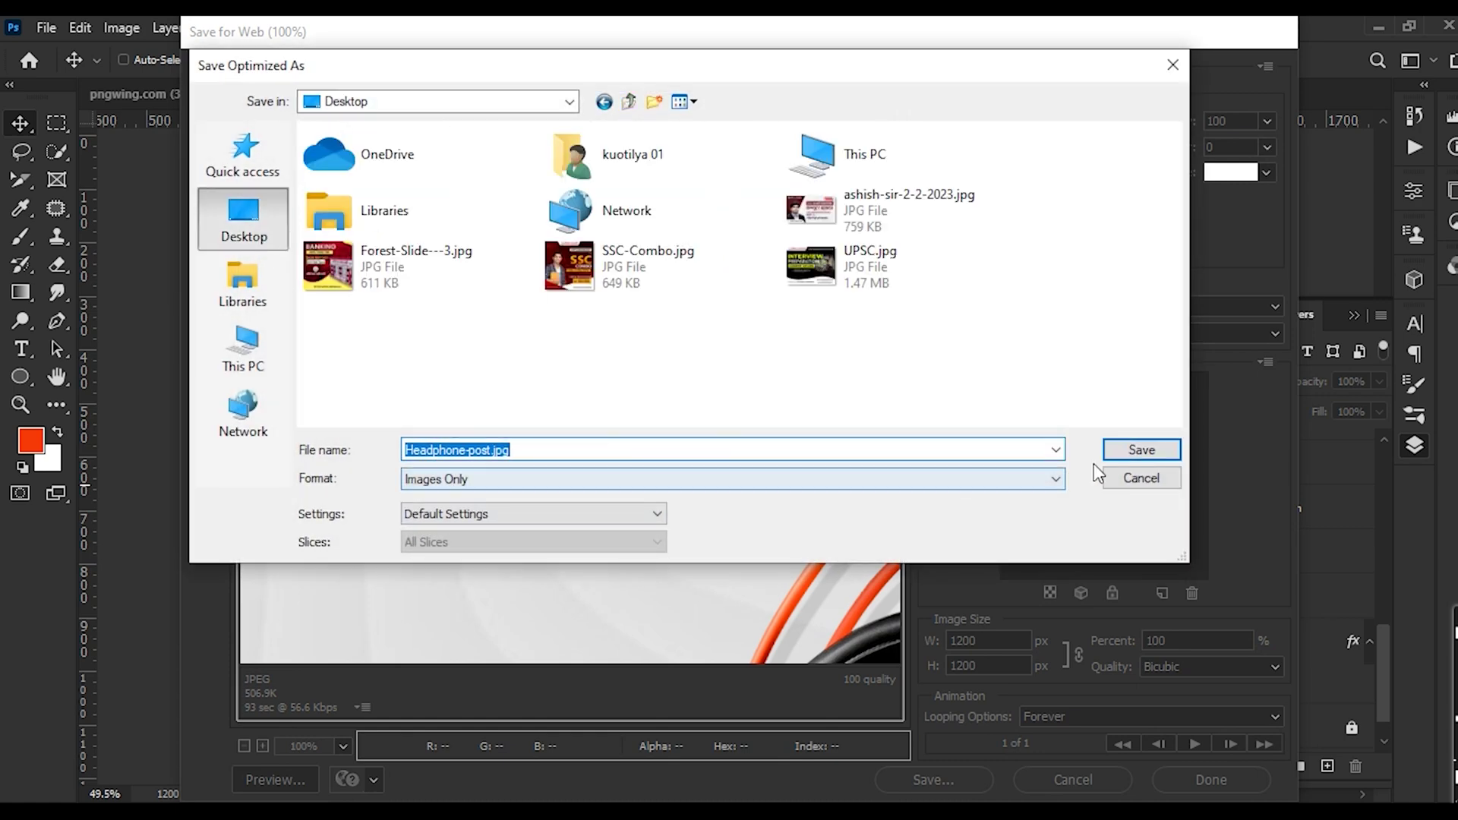
click(1141, 449)
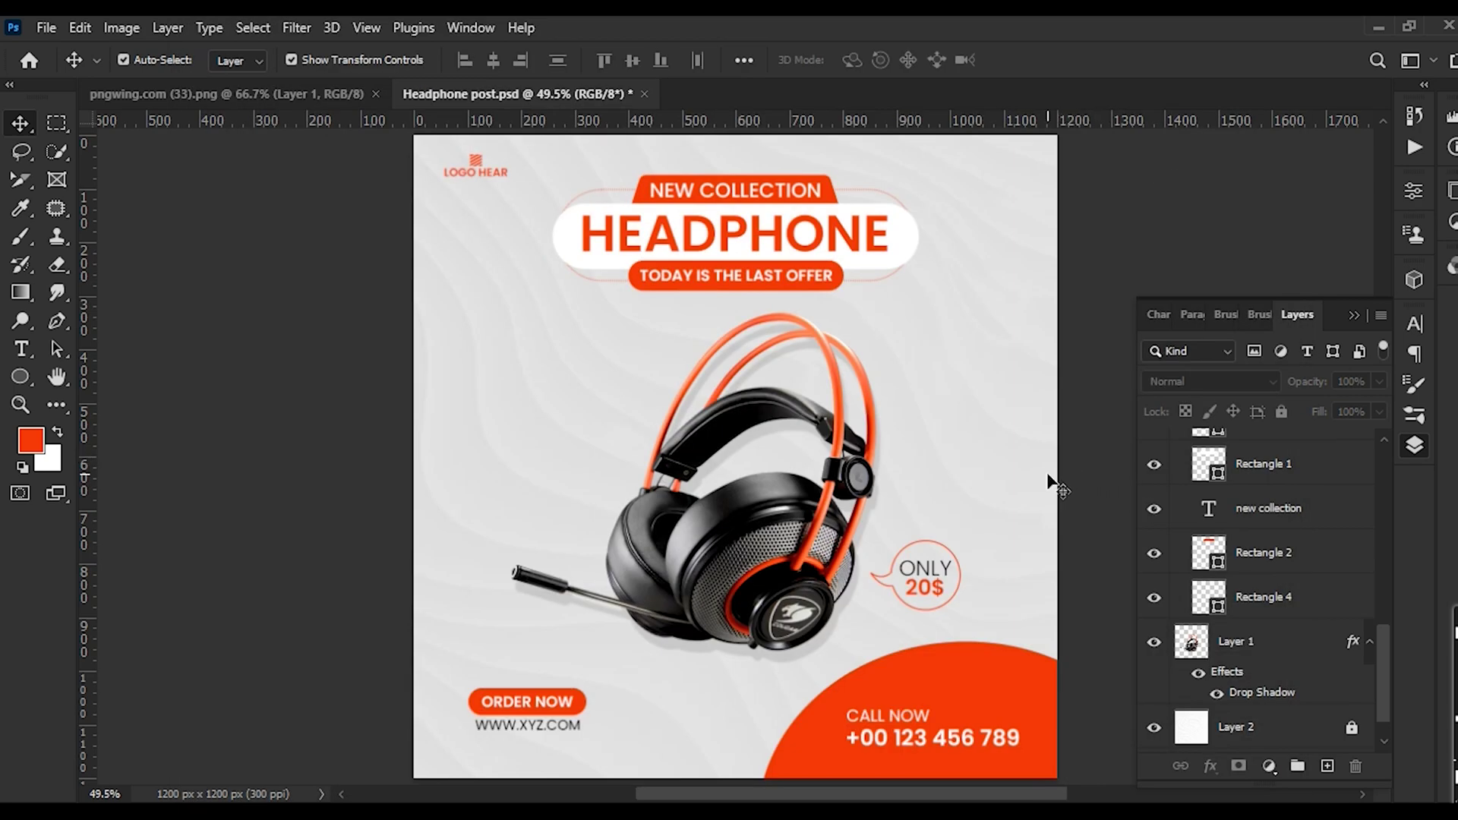
Show the Windows desktop, refresh it, and open the exported Headphone-post.jpg in Photos
key(super+d)
right_click(515, 243)
click(564, 305)
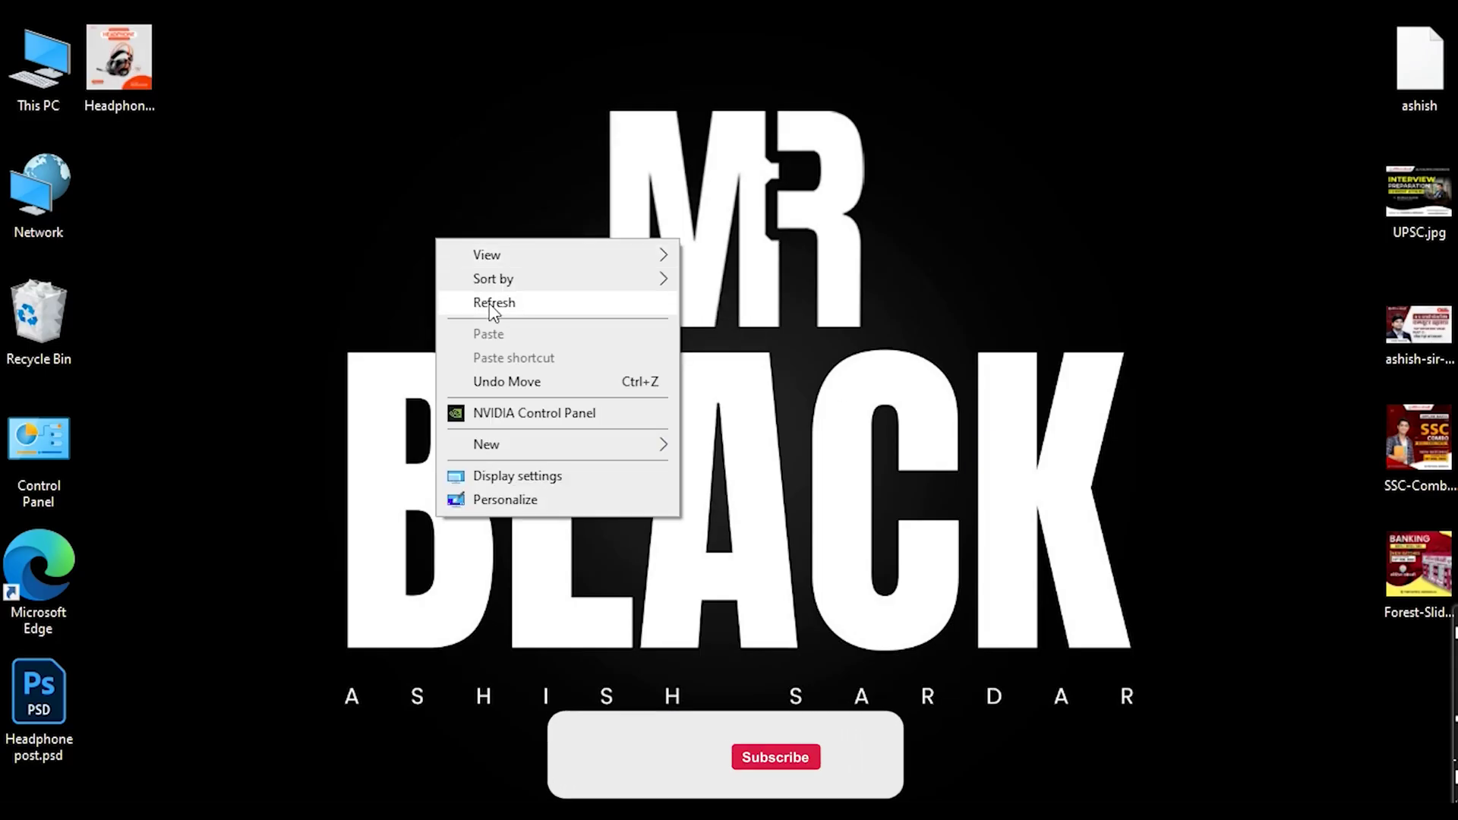
right_click(99, 68)
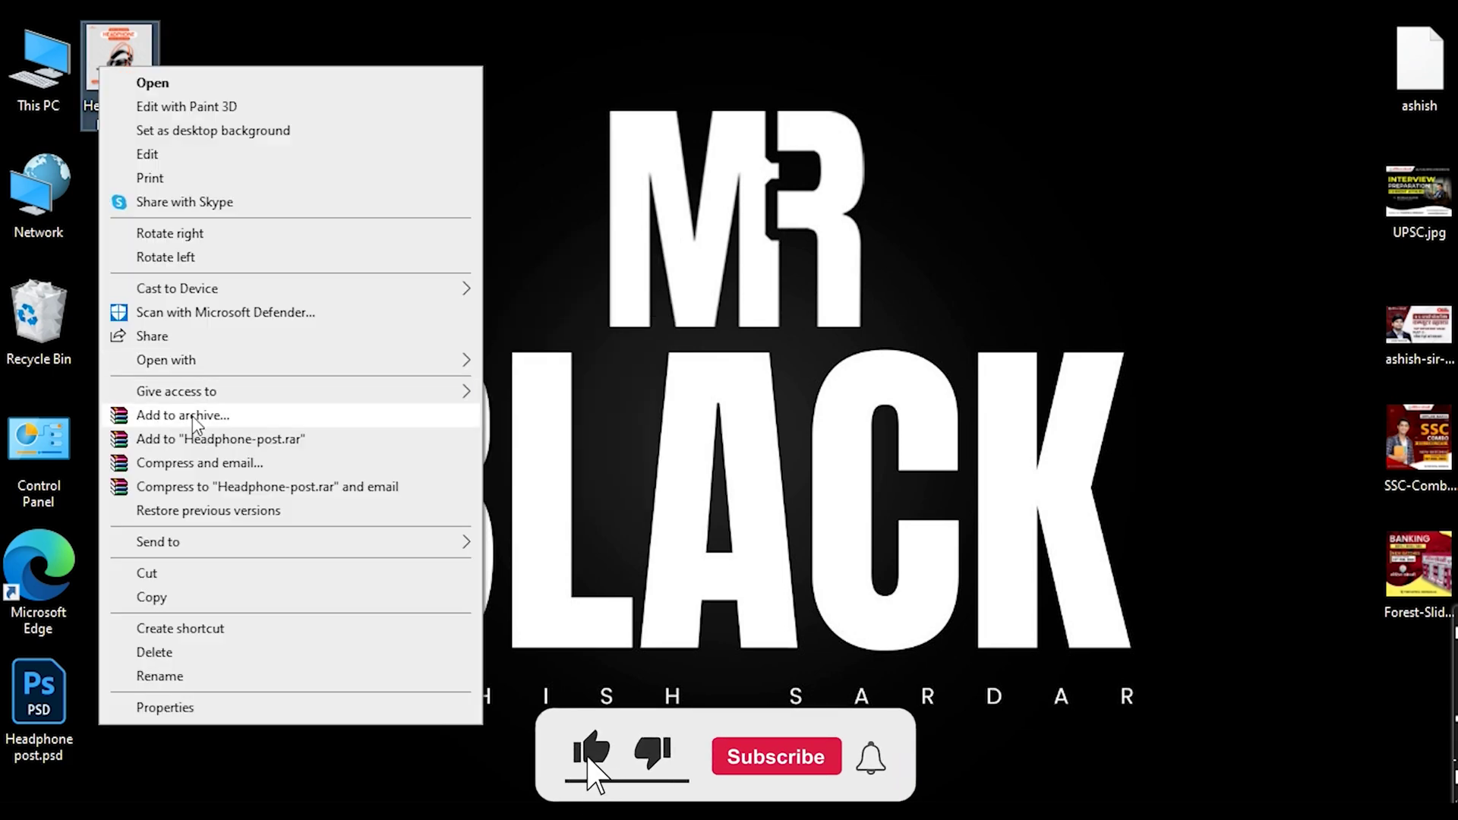
mouse_move(189, 361)
click(518, 529)
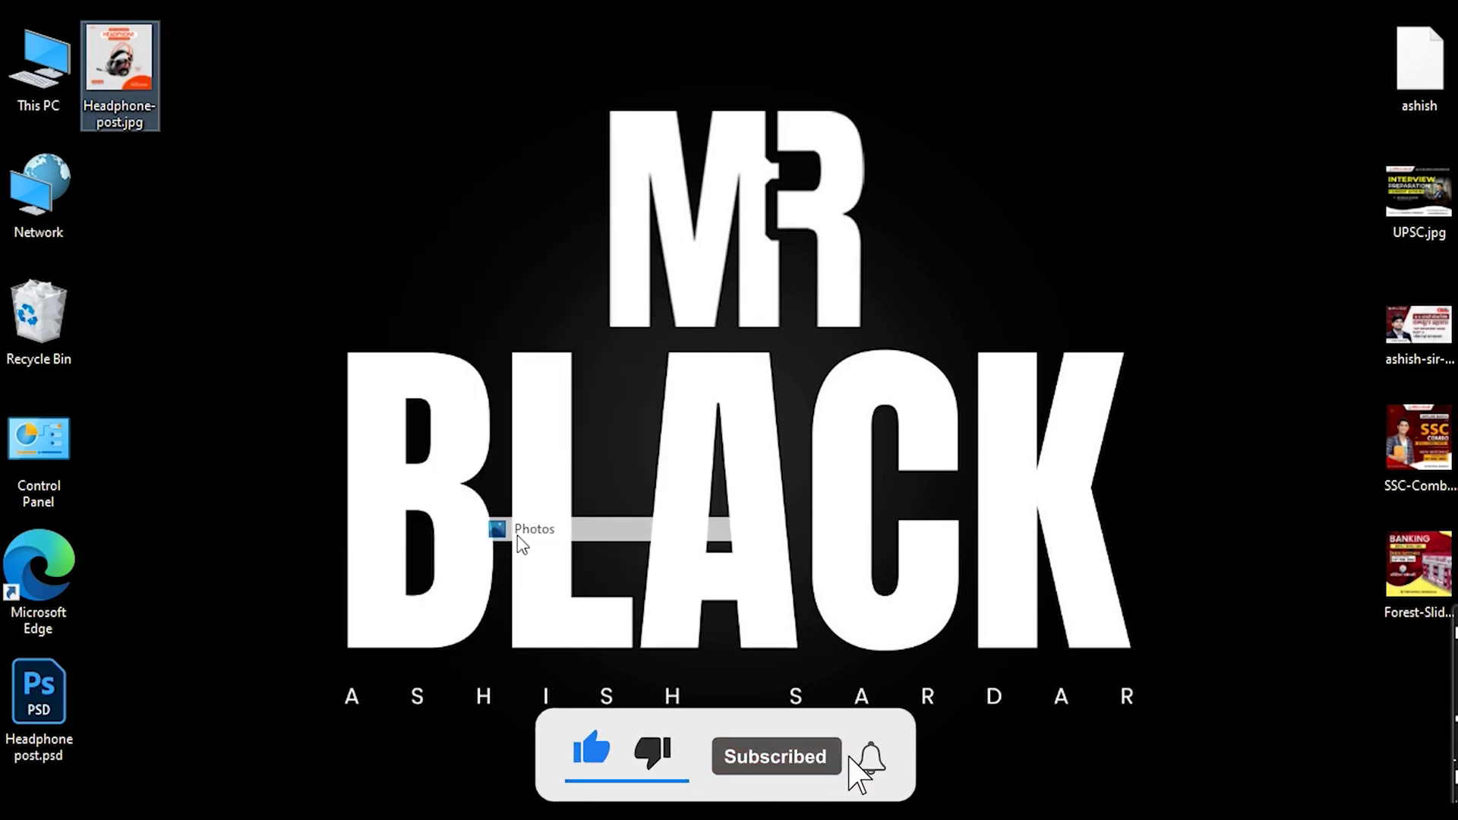